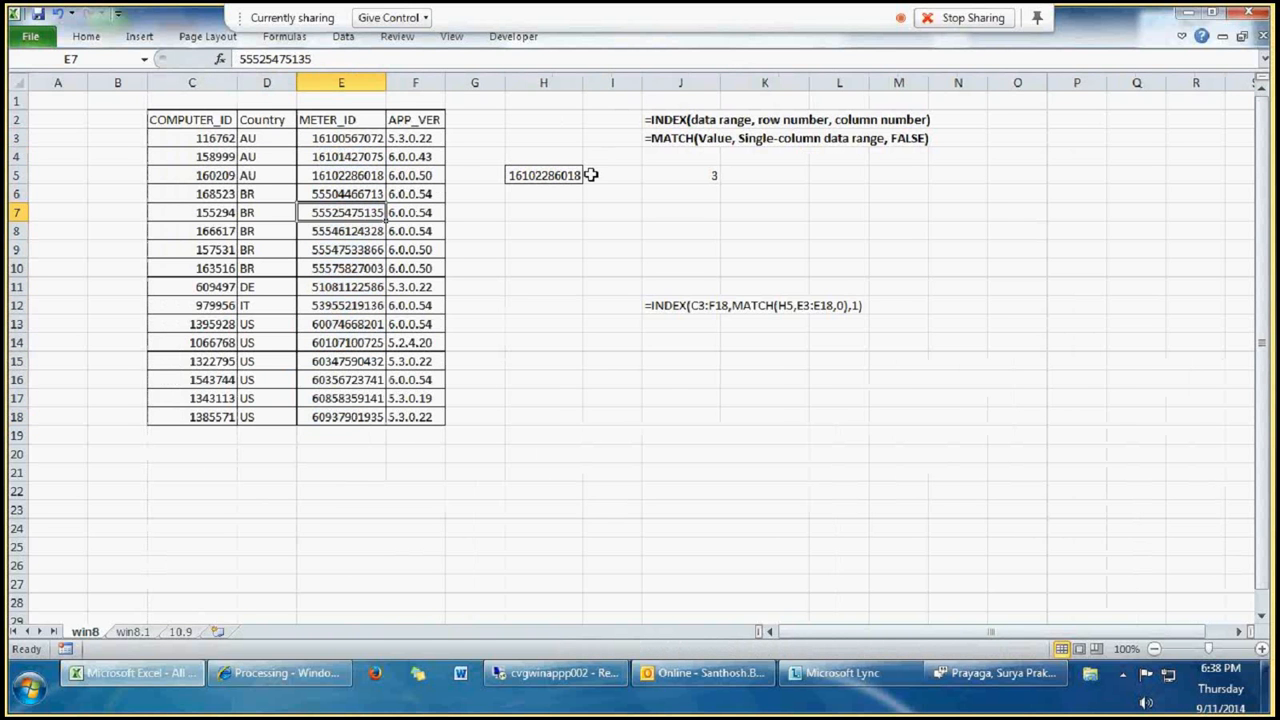
Step: Review the INDEX and MATCH syntax notes in J2:J3, the lookup value in H5 and the data range C3:F18
{"action": "left_click_drag", "start_coordinate": [668, 120], "coordinate": [668, 138]}
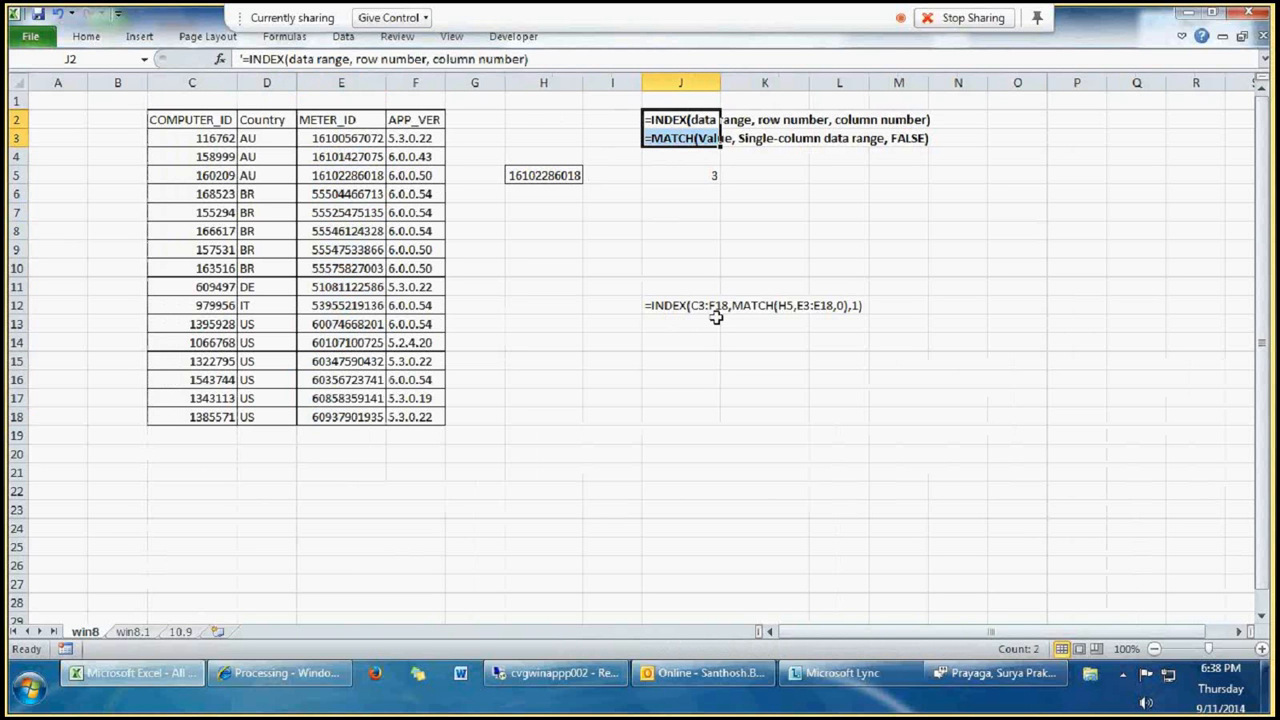
{"action": "left_click", "coordinate": [557, 180]}
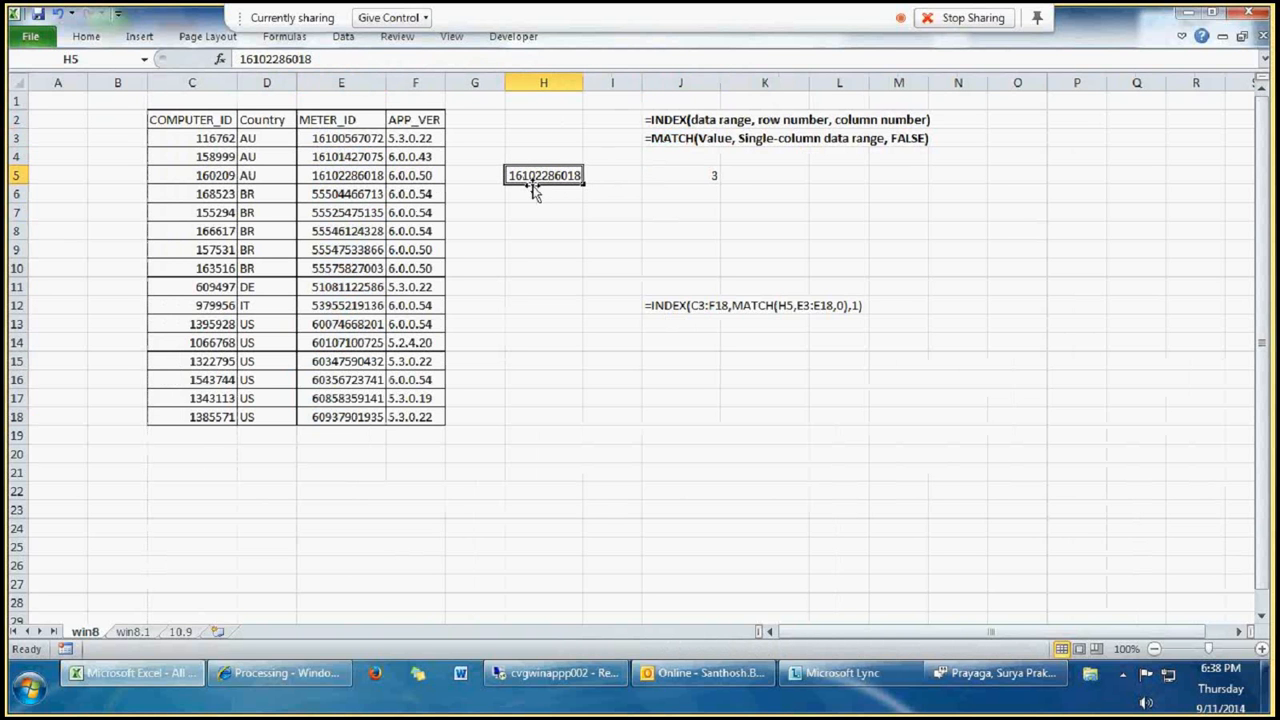
{"action": "left_click", "coordinate": [677, 152]}
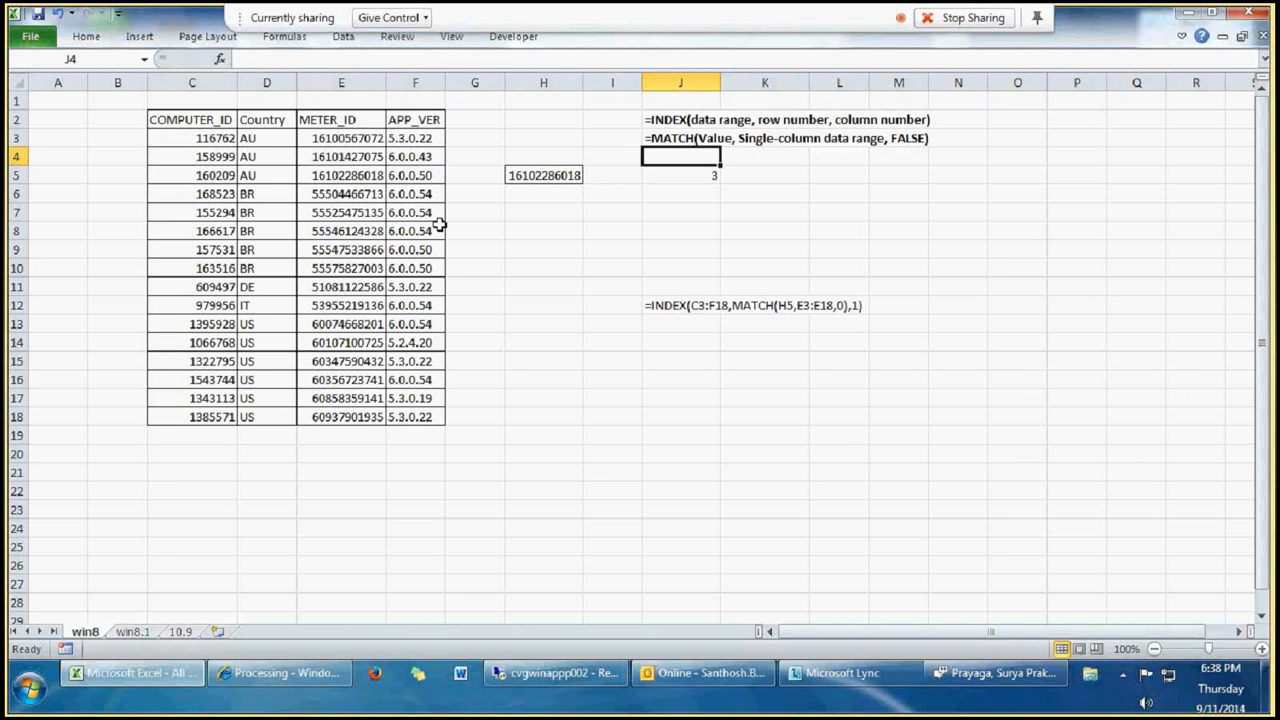
{"action": "left_click_drag", "start_coordinate": [190, 138], "coordinate": [410, 416]}
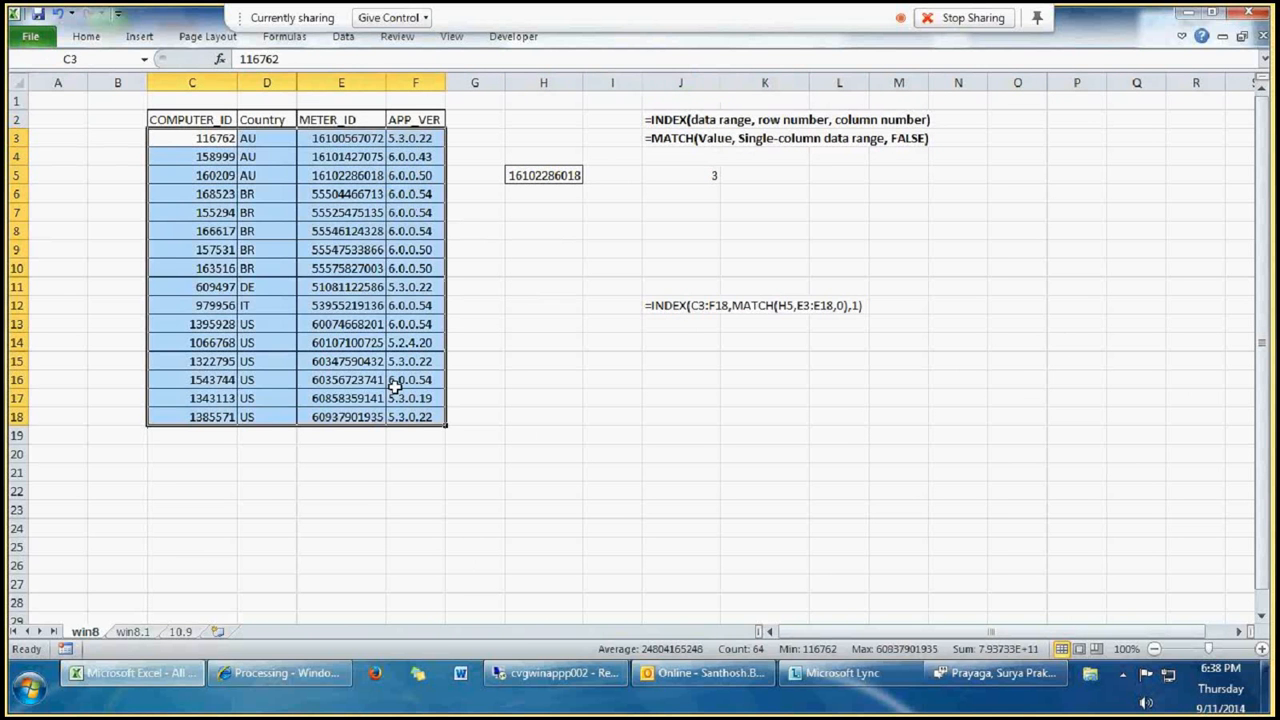
{"action": "left_click", "coordinate": [262, 181]}
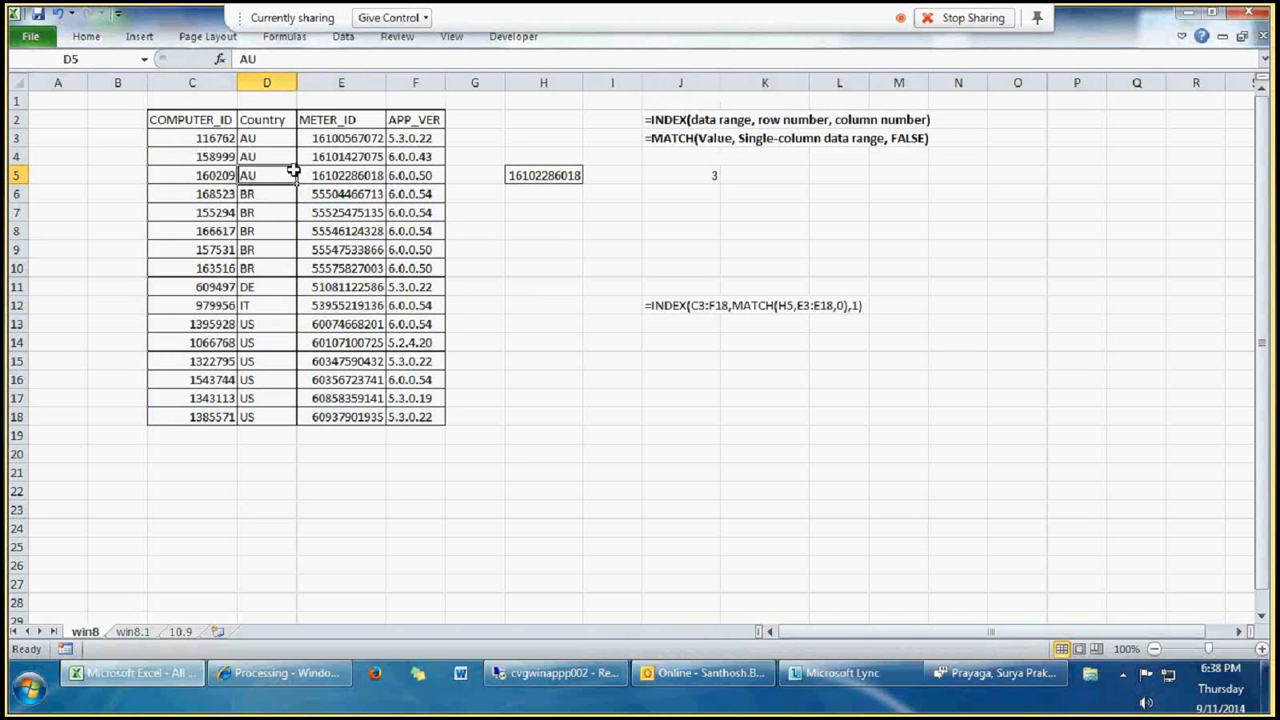
{"action": "left_click", "coordinate": [355, 160]}
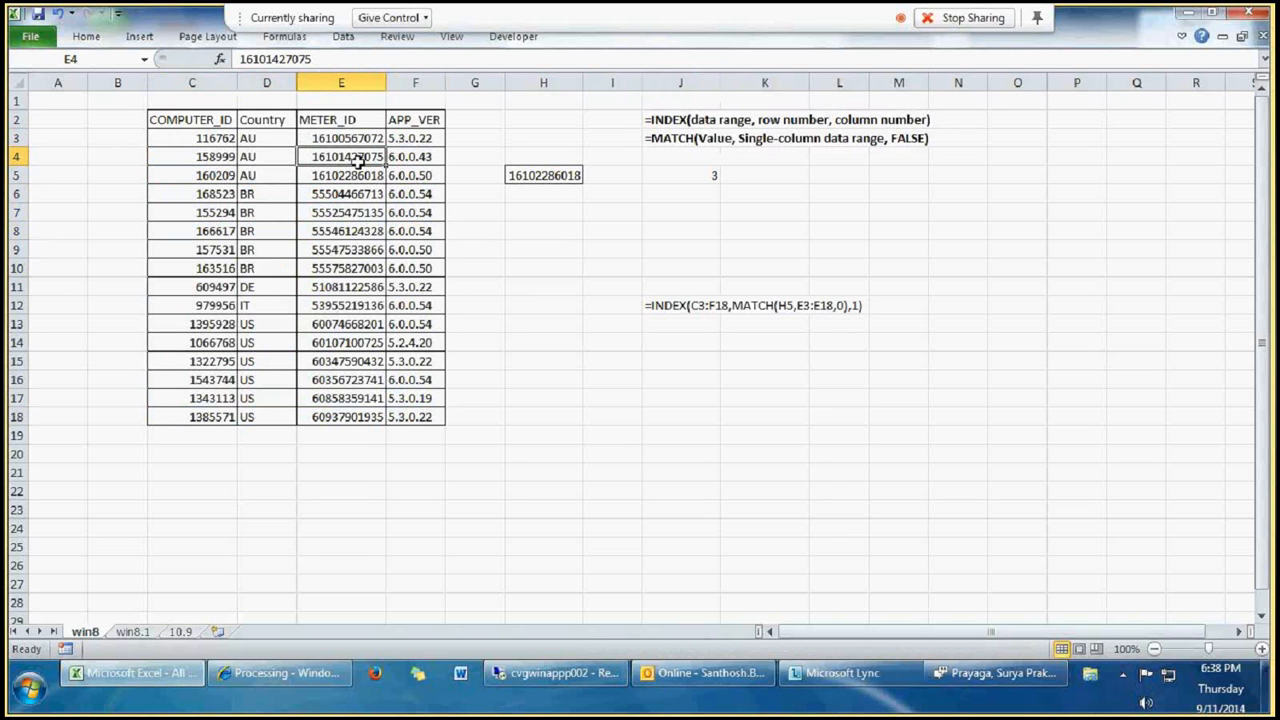
Step: Enter =INDEX(C3:F18,2,3) in cell J4 to return the METER_ID from the second row of the data table
{"action": "left_click", "coordinate": [694, 156]}
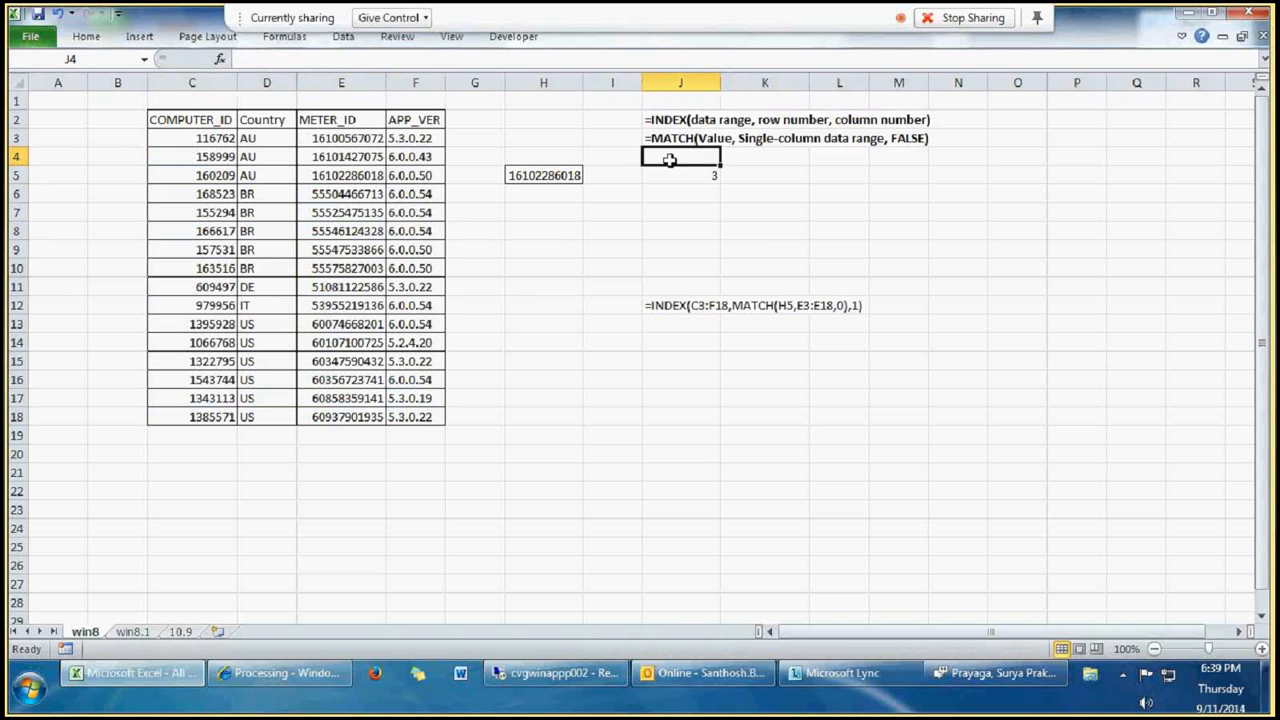
{"action": "type", "text": "=index"}
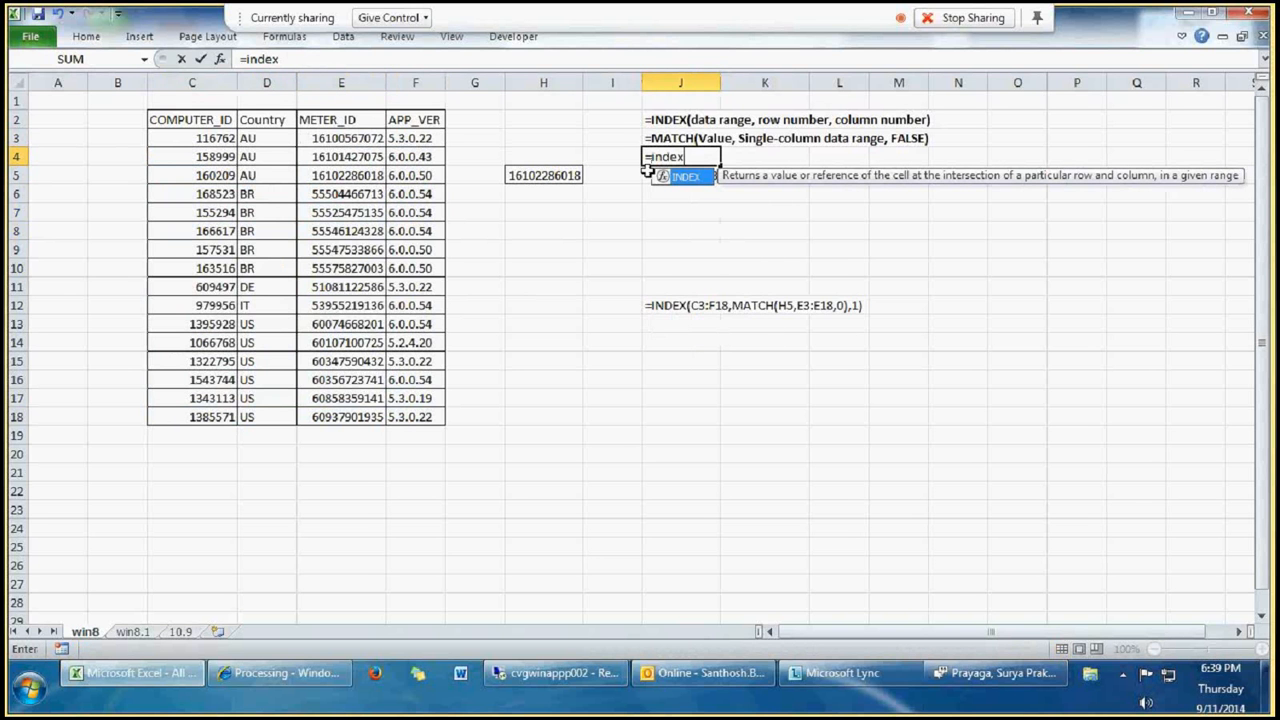
{"action": "type", "text": "("}
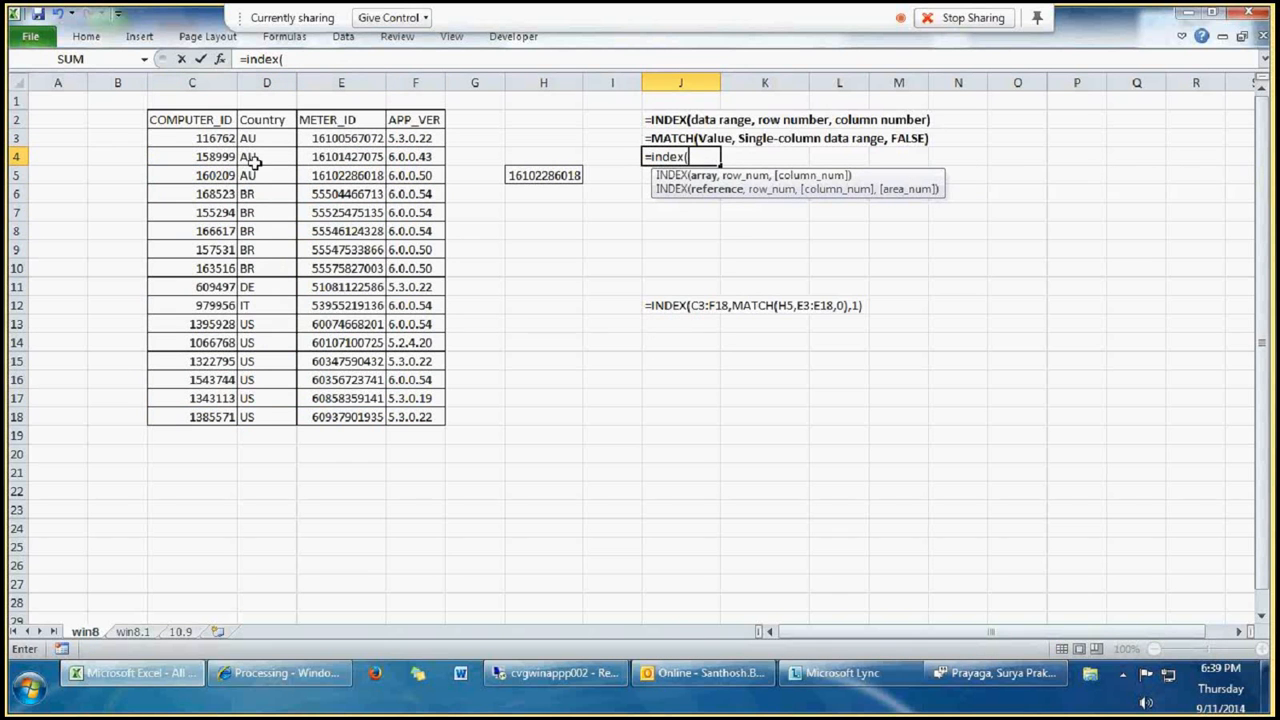
{"action": "left_click_drag", "start_coordinate": [226, 140], "coordinate": [407, 417]}
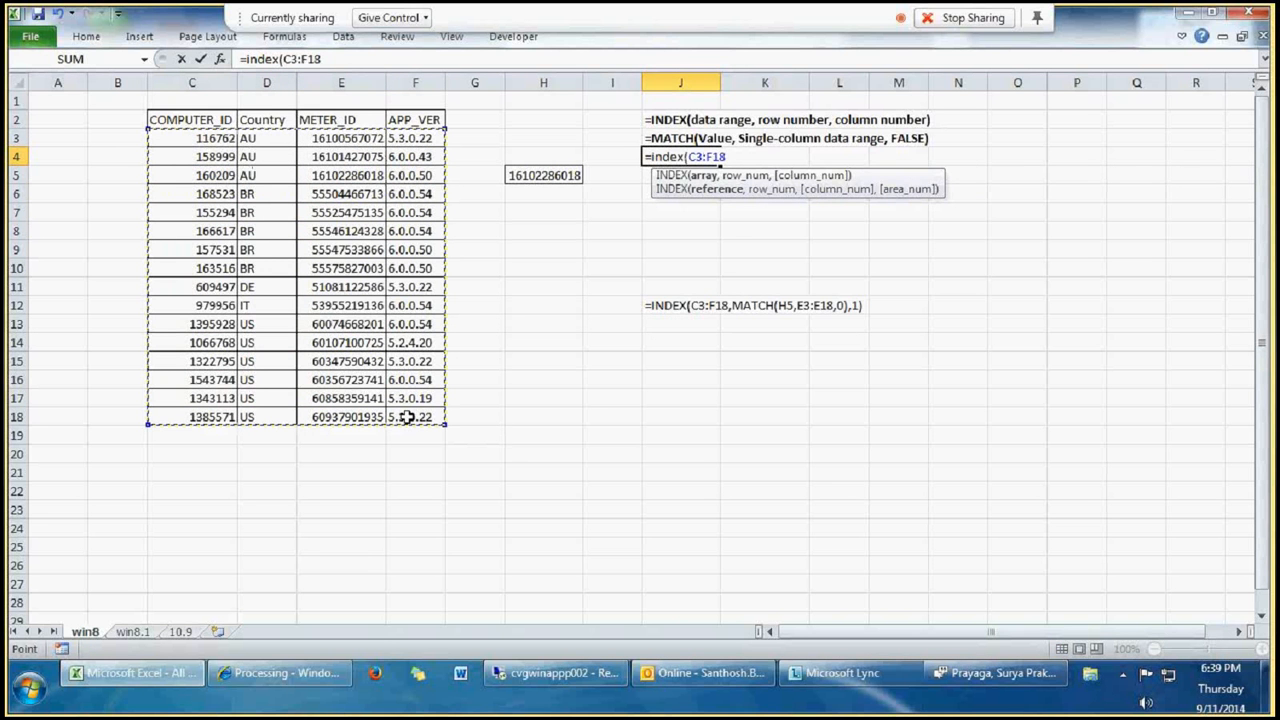
{"action": "type", "text": ","}
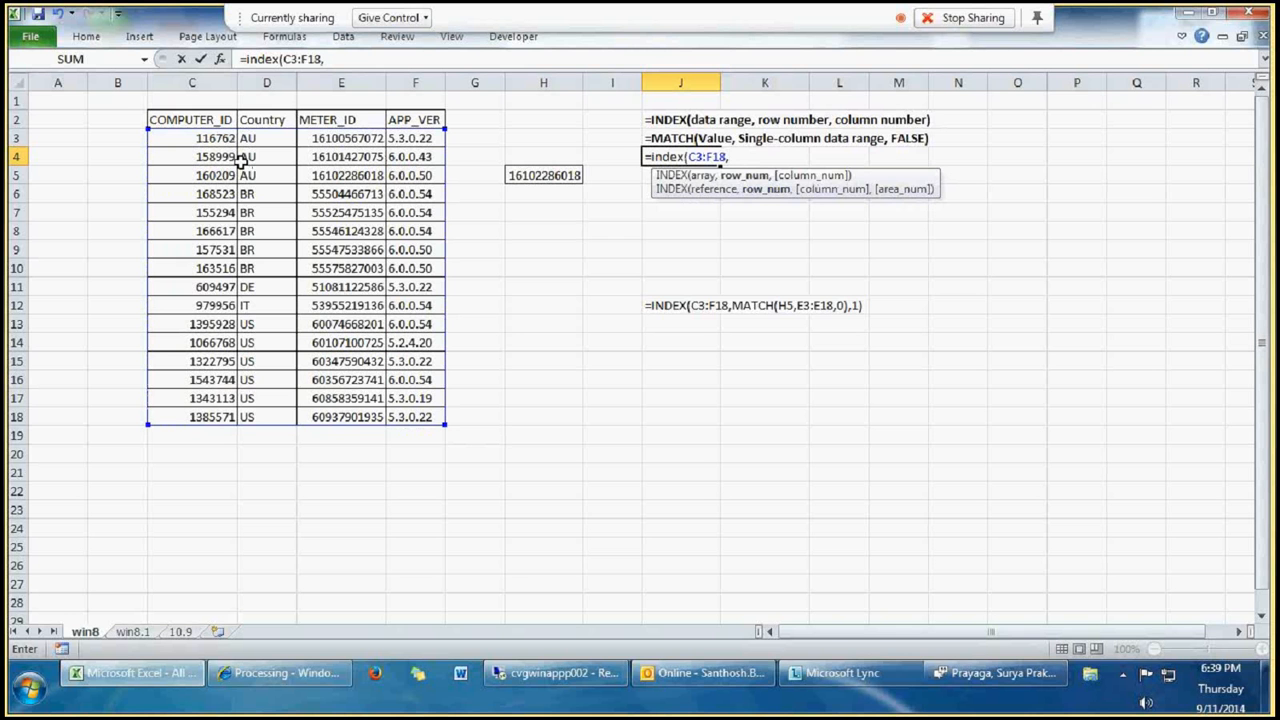
{"action": "type", "text": "2,"}
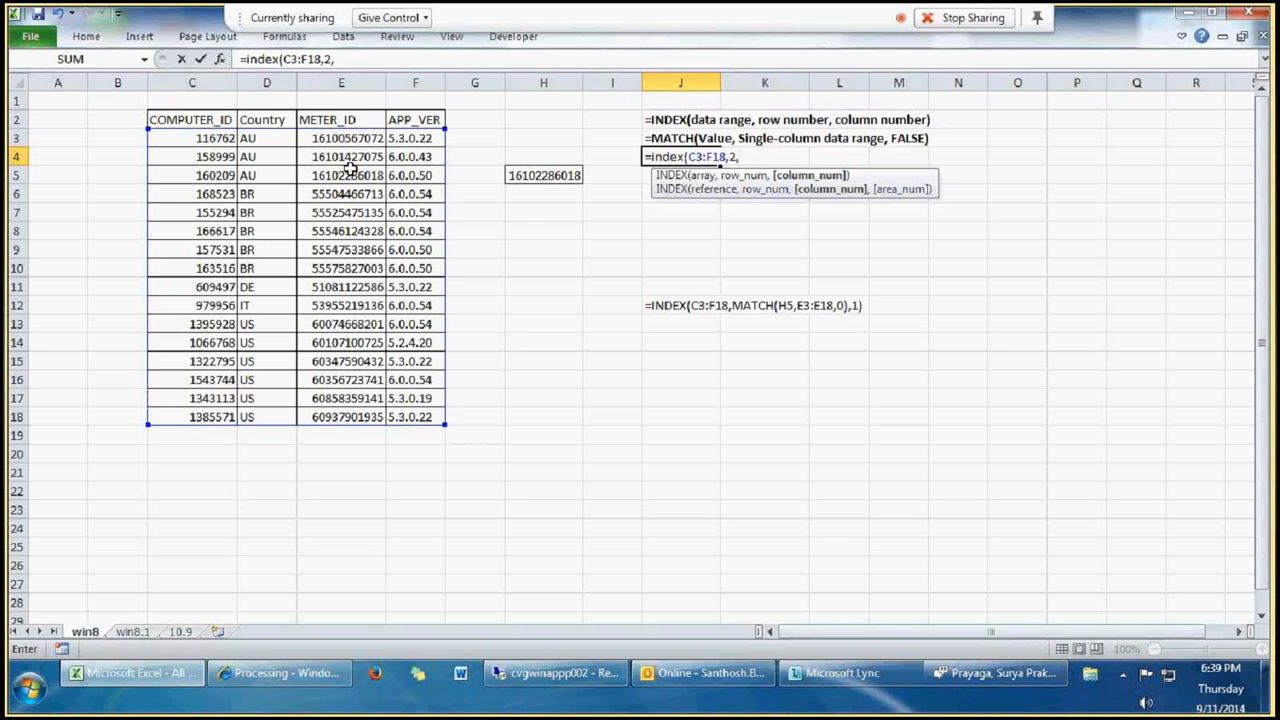
{"action": "type", "text": "3)"}
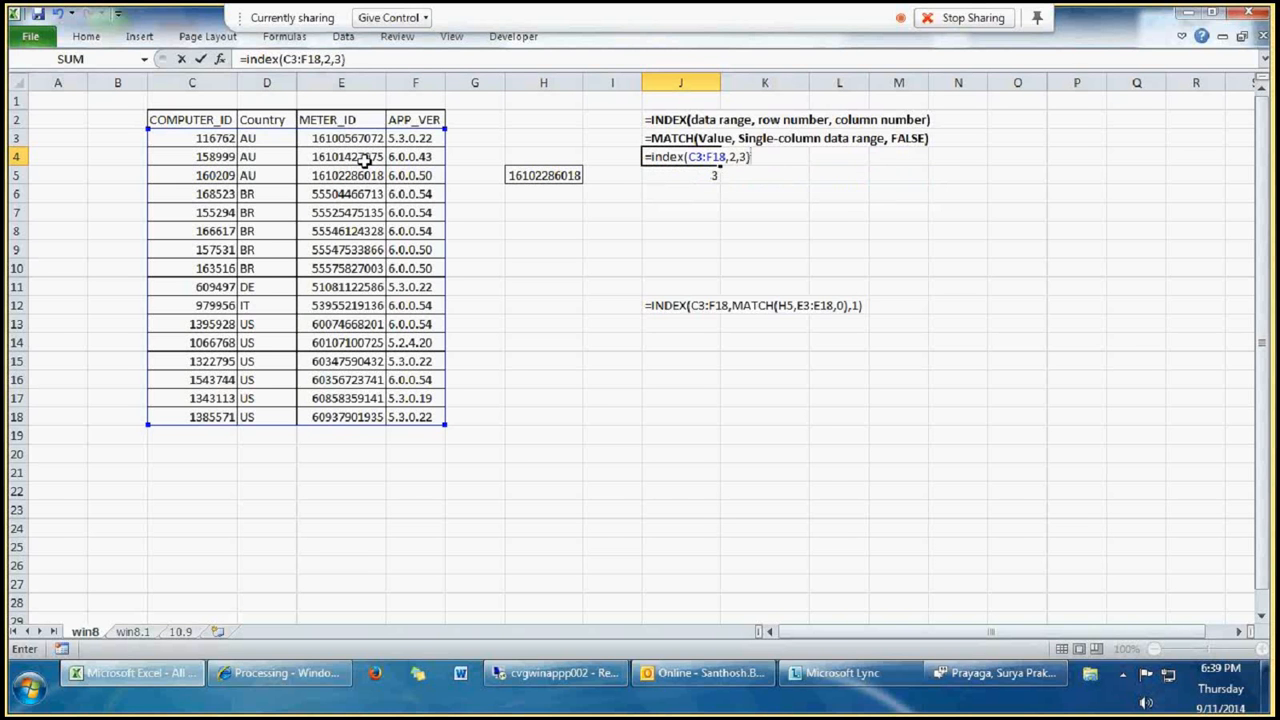
{"action": "key", "text": "Return"}
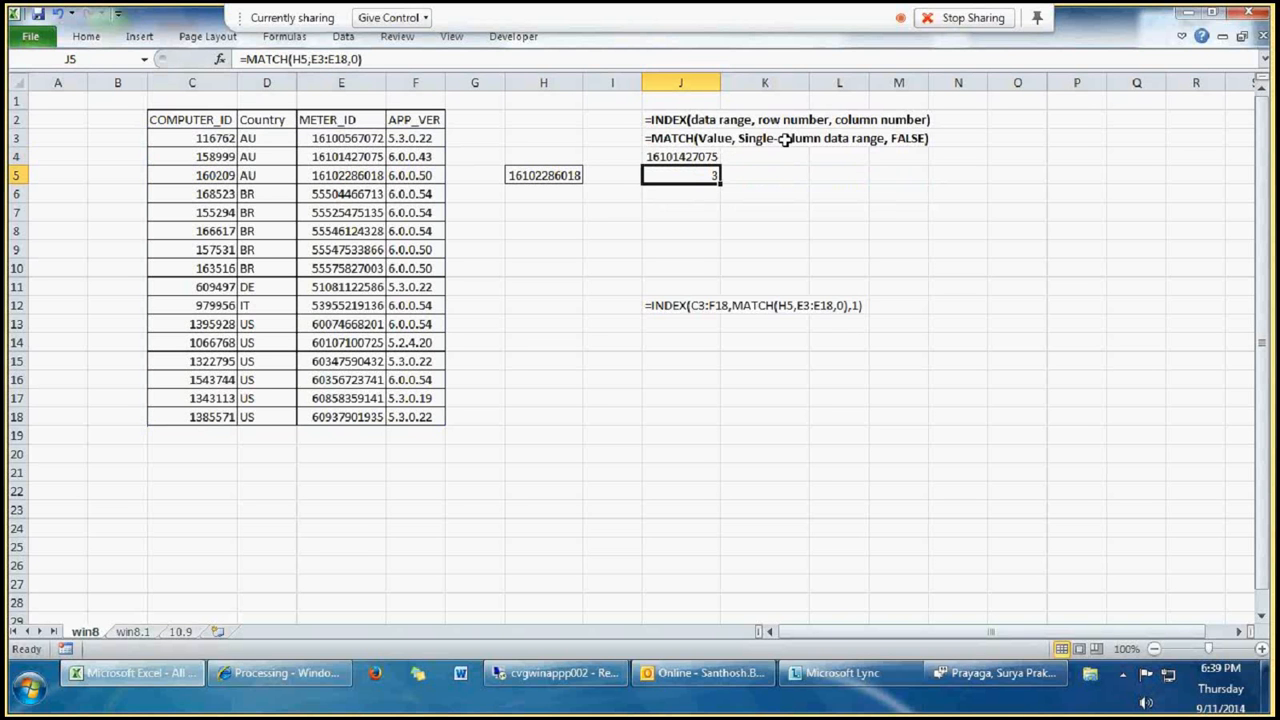
Step: Widen column J slightly so the meter ID in J4 fits fully inside its cell
{"action": "key", "text": "Up"}
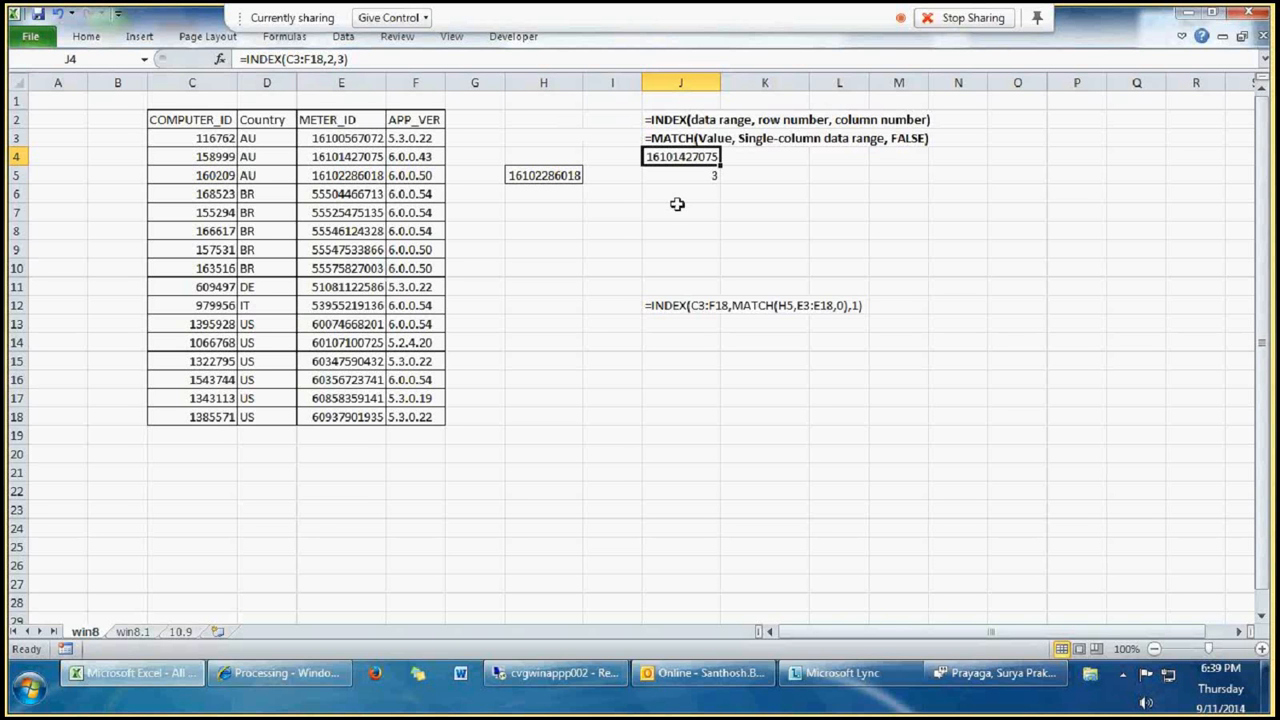
{"action": "left_click", "coordinate": [757, 157]}
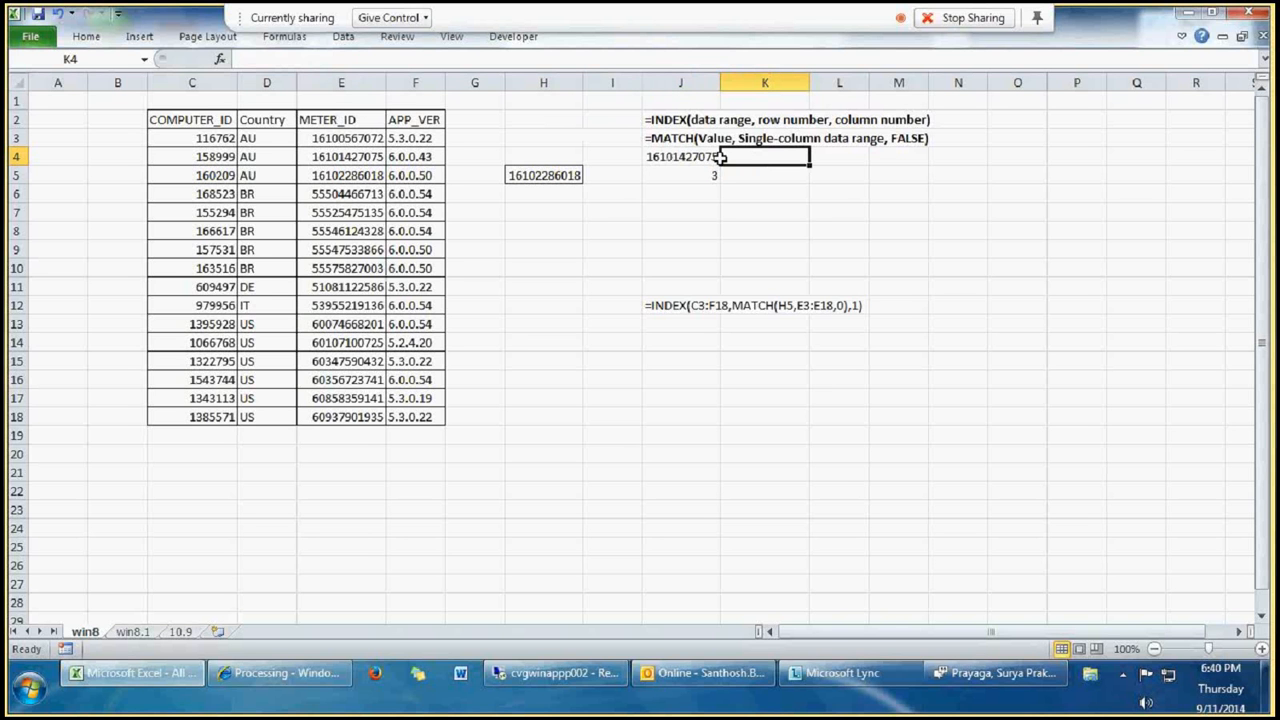
{"action": "mouse_move", "coordinate": [722, 85]}
{"action": "left_mouse_down"}
{"action": "mouse_move", "coordinate": [911, 82]}
{"action": "mouse_move", "coordinate": [730, 82]}
{"action": "left_mouse_up"}
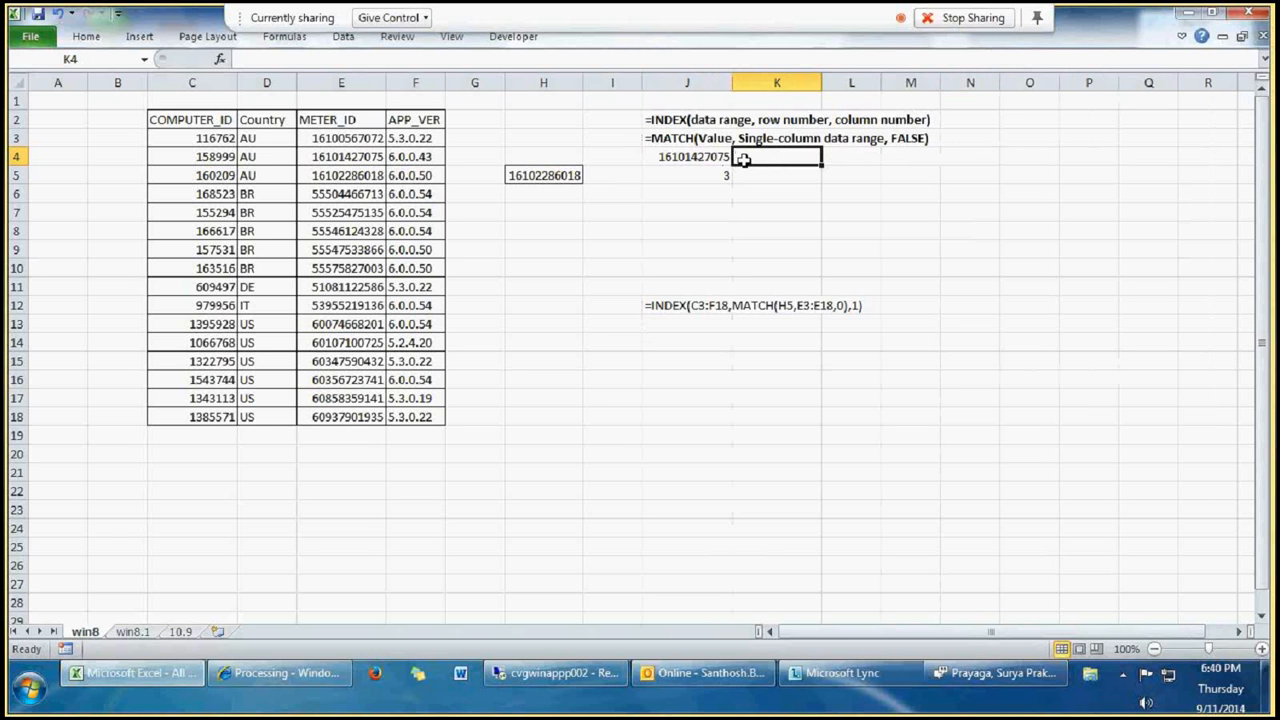
Step: Enter =MATCH(J4,E3:E18,0) in cell K4, using exact match, and compare it with the METER_ID column and J4
{"action": "type", "text": "="}
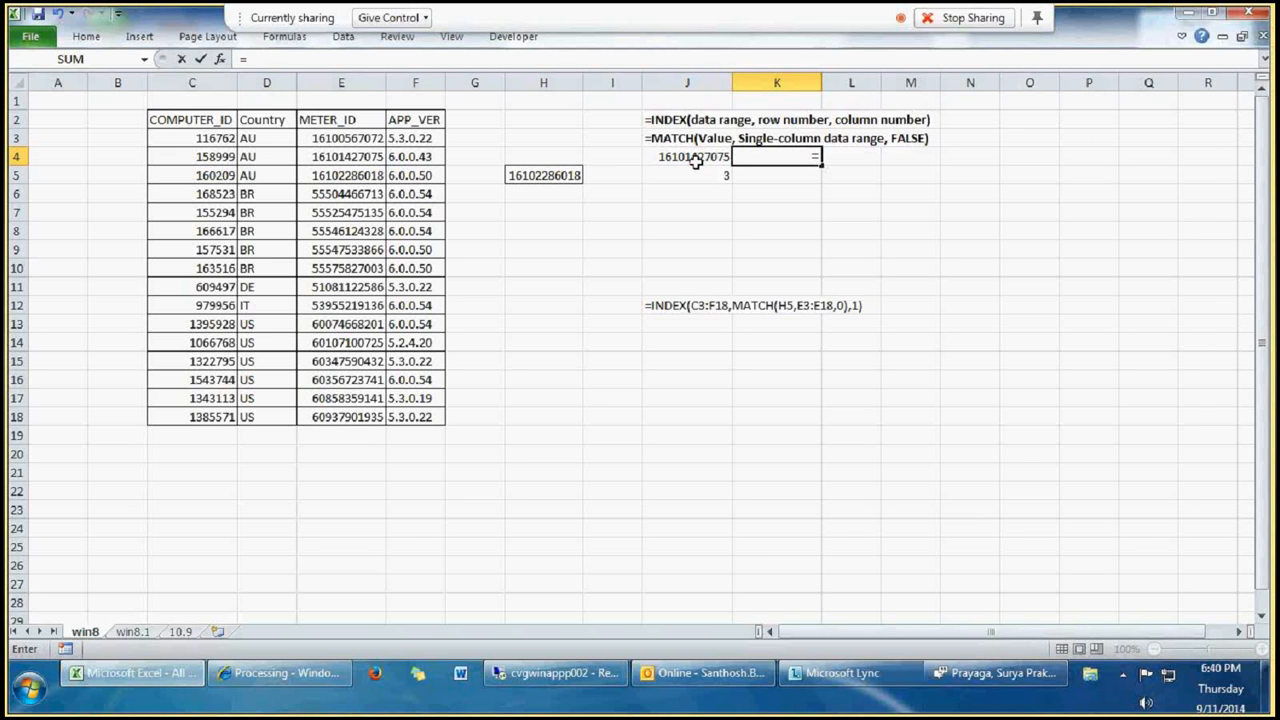
{"action": "type", "text": "match("}
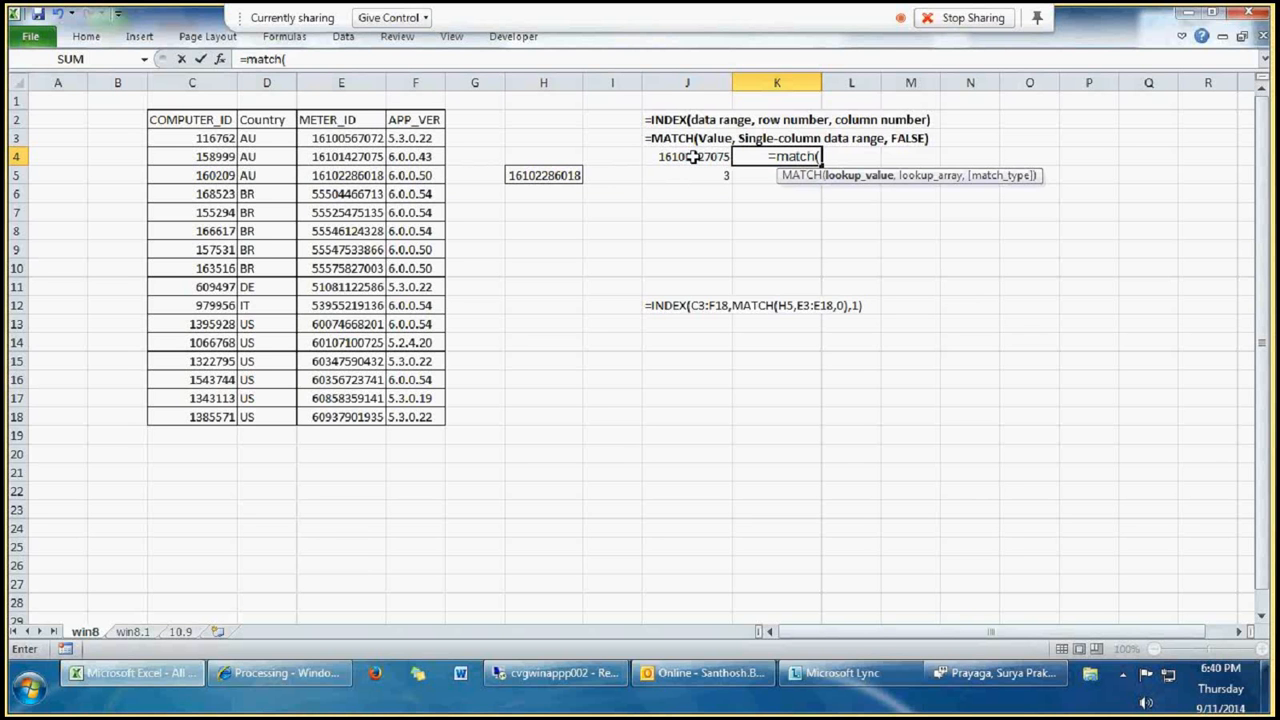
{"action": "left_click", "coordinate": [692, 157]}
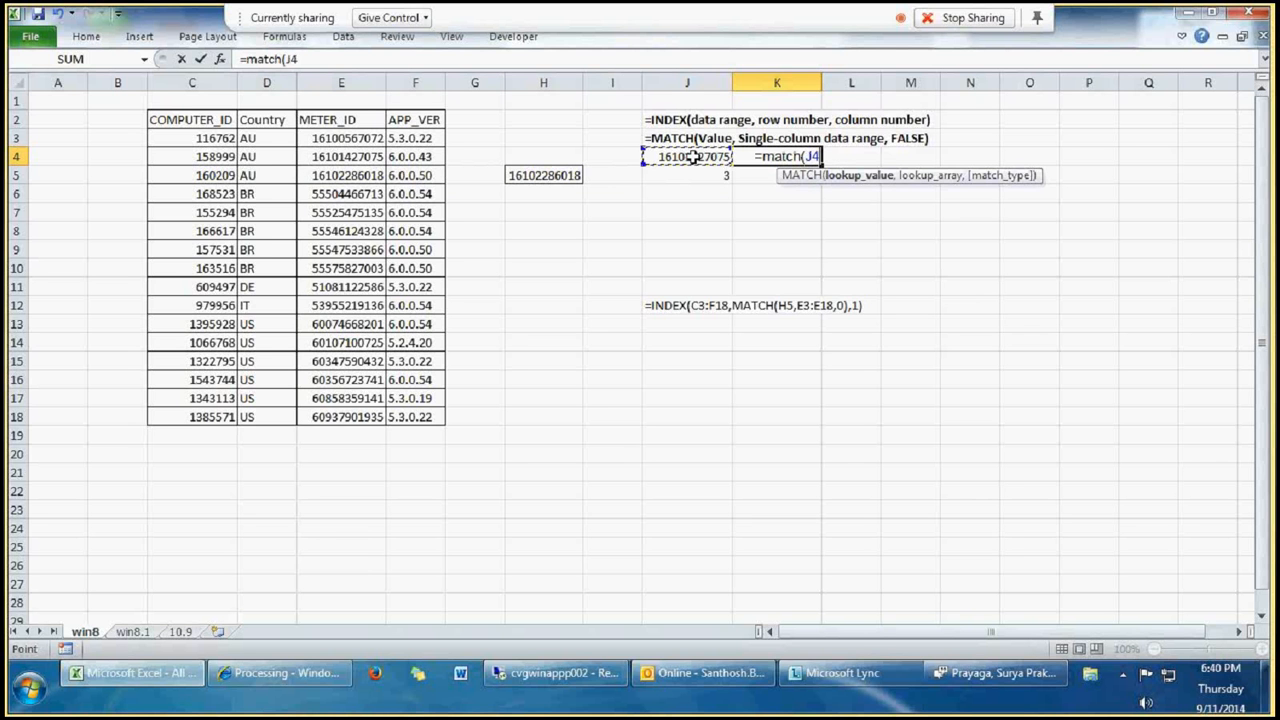
{"action": "type", "text": ","}
{"action": "left_click", "coordinate": [357, 138]}
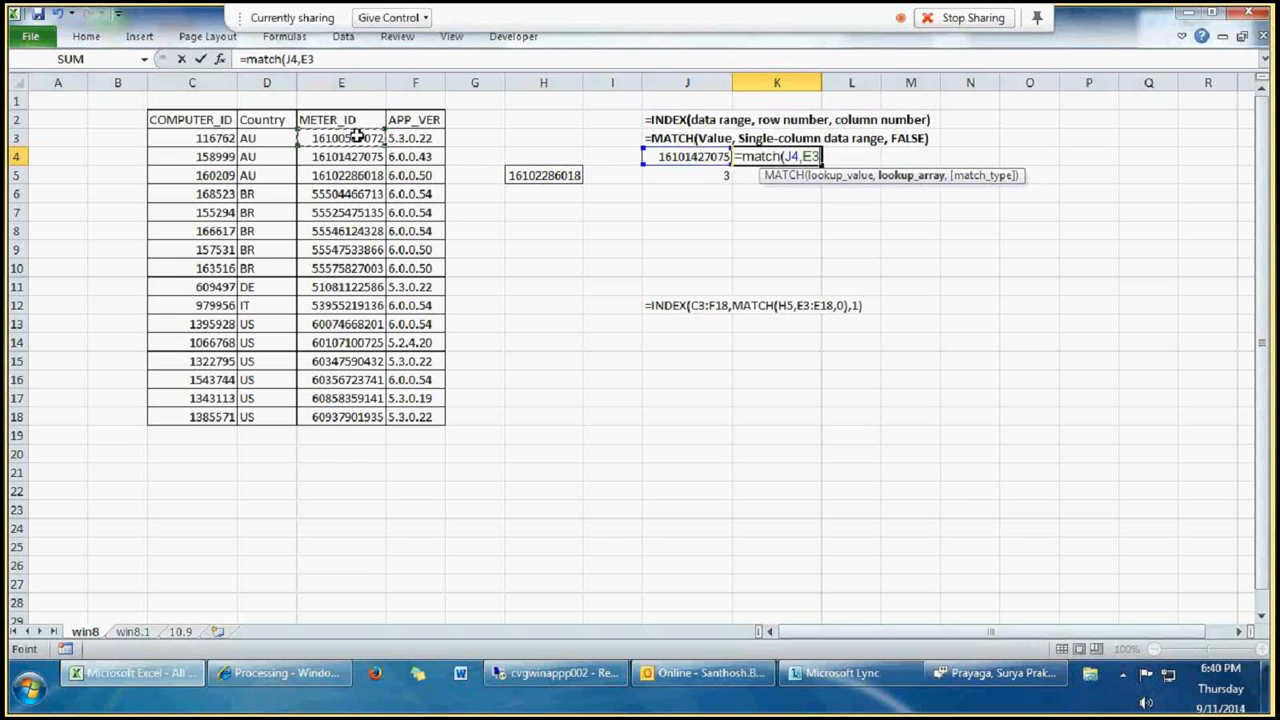
{"action": "left_click_drag", "start_coordinate": [357, 138], "coordinate": [340, 414]}
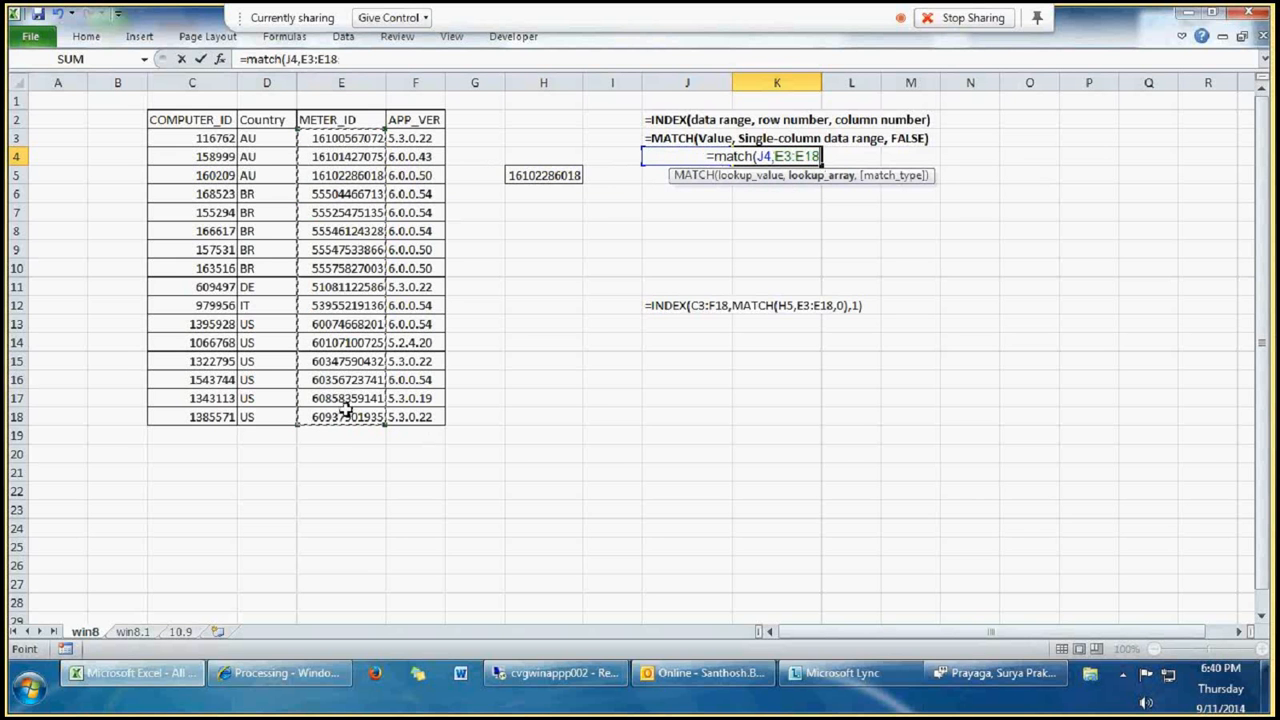
{"action": "type", "text": ","}
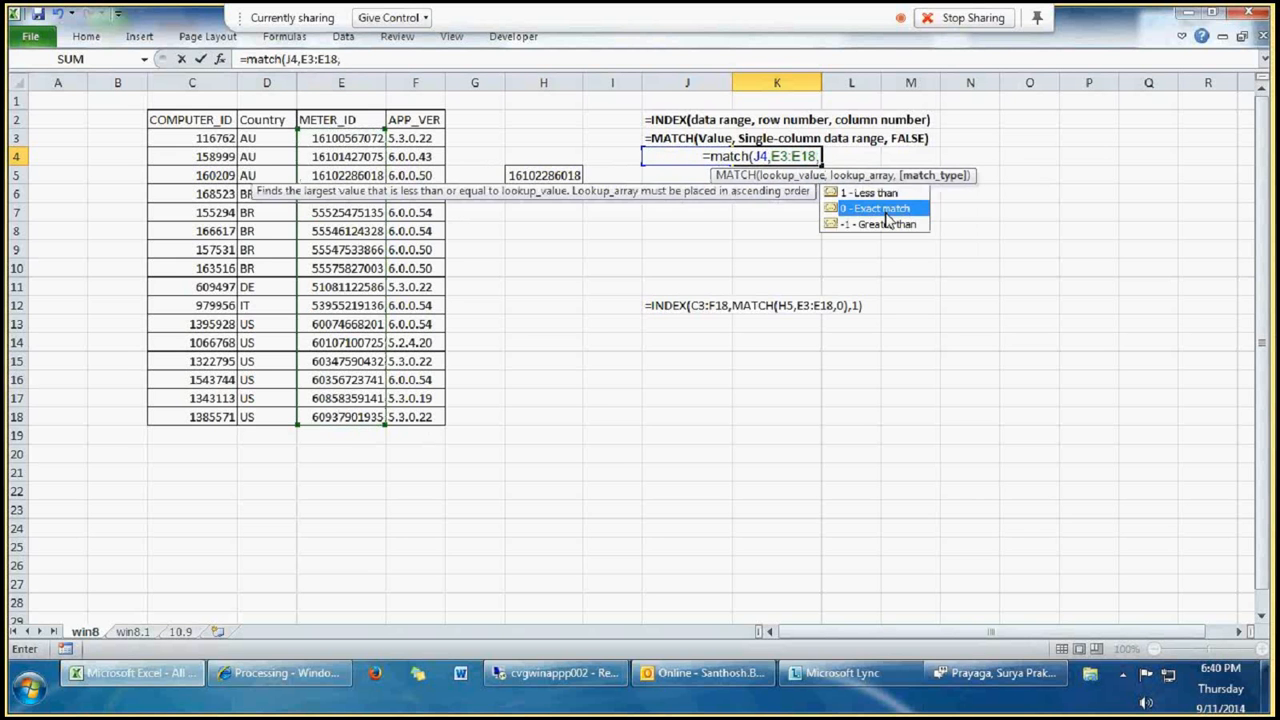
{"action": "double_click", "coordinate": [876, 203]}
{"action": "type", "text": ")"}
{"action": "key", "text": "Return"}
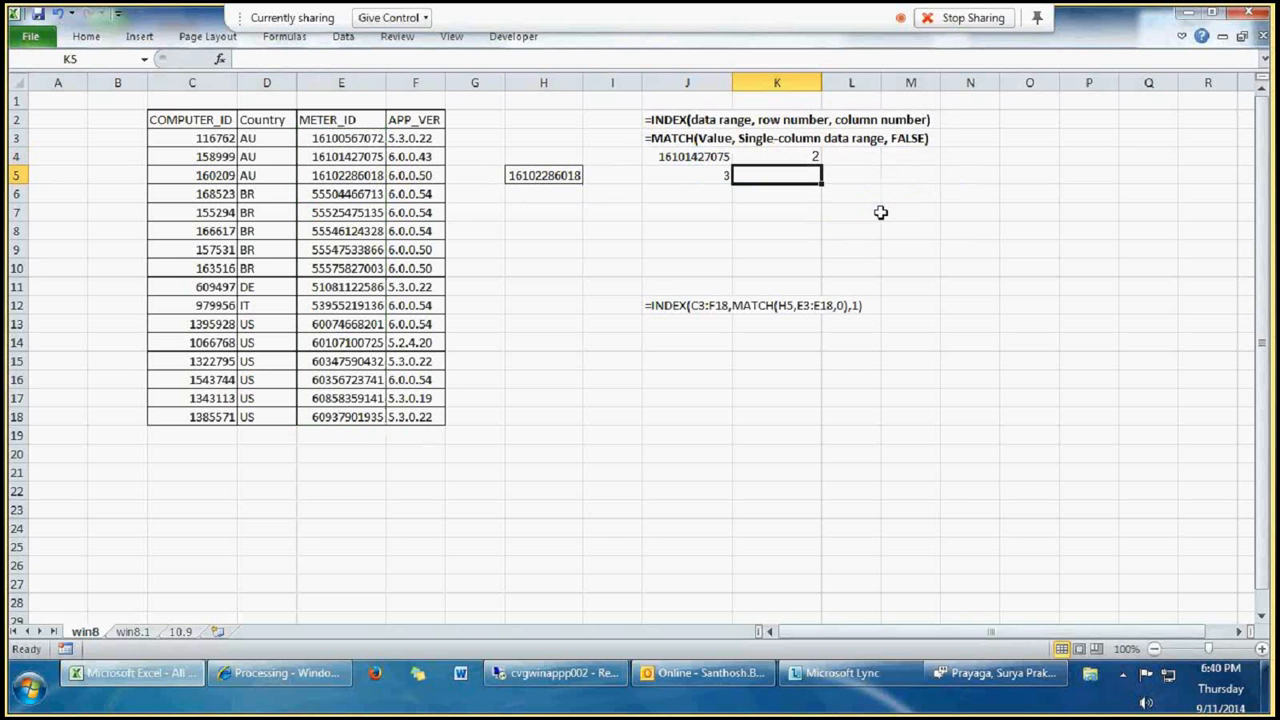
{"action": "left_click", "coordinate": [362, 157]}
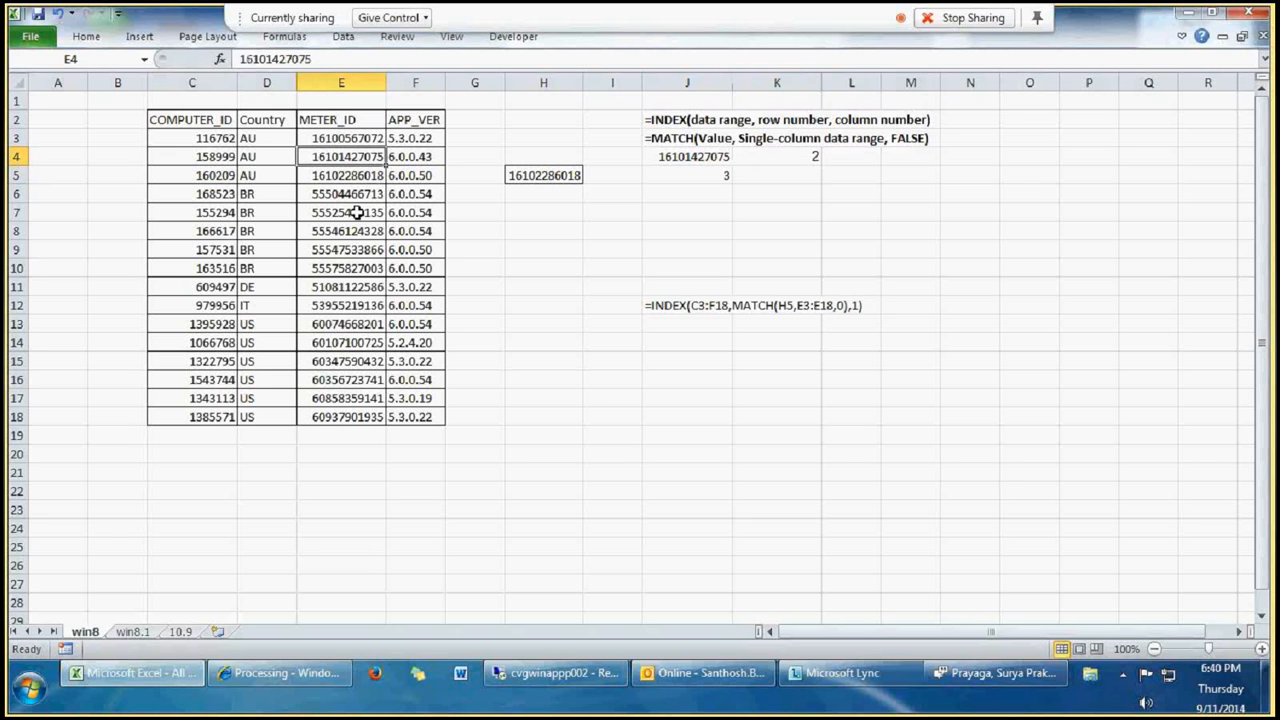
{"action": "left_click", "coordinate": [802, 158]}
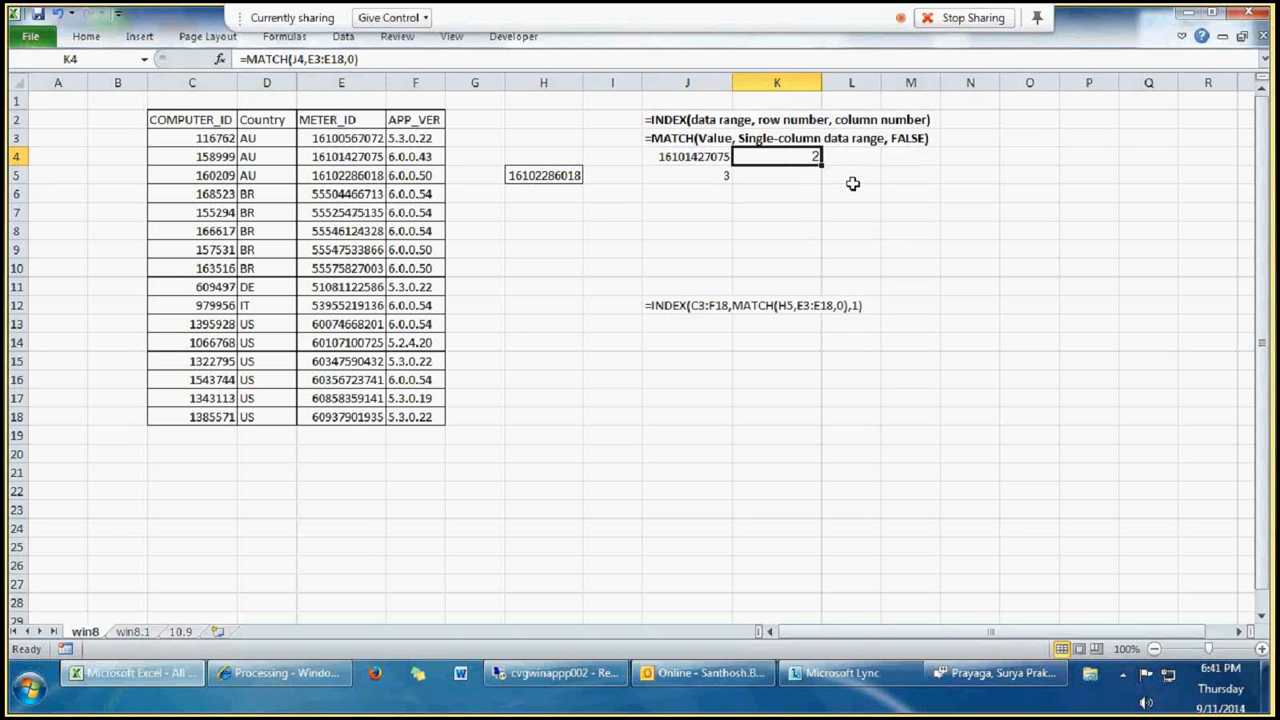
{"action": "left_click", "coordinate": [681, 158]}
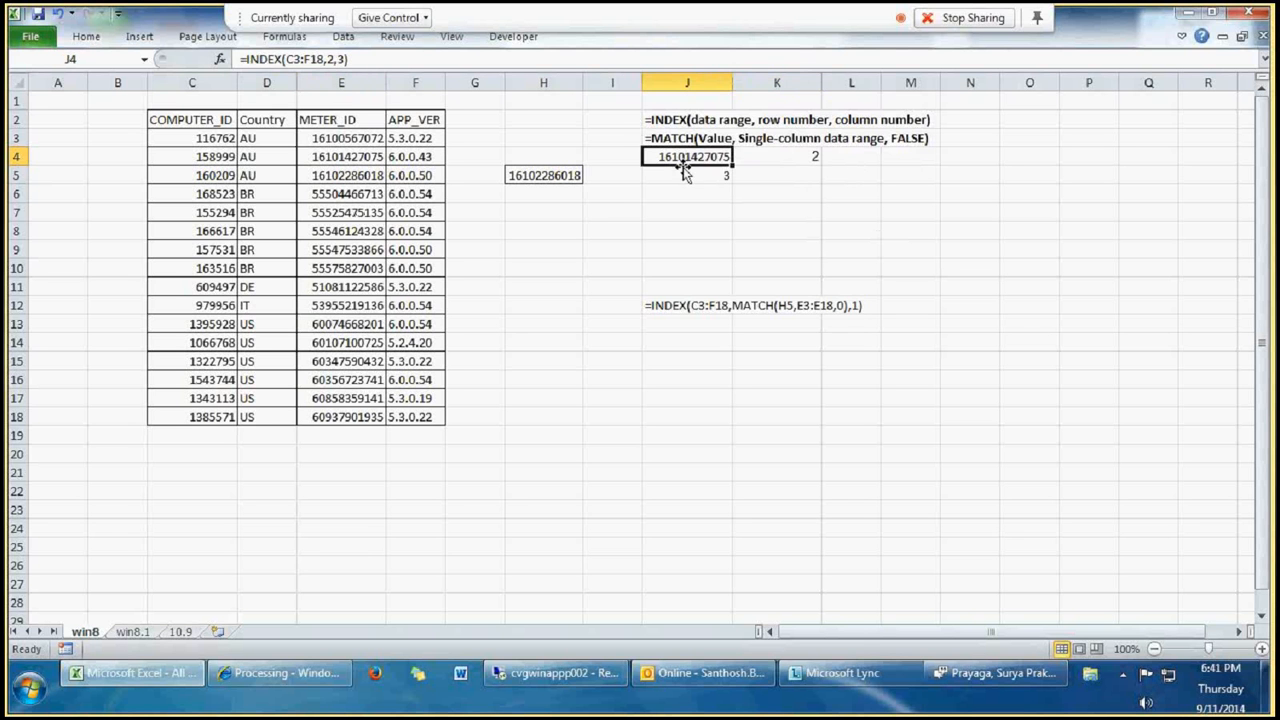
Step: Enter =INDEX(C3:F18,4,2) in cell L4 to return the Country from the fourth row of the data table
{"action": "left_click", "coordinate": [862, 156]}
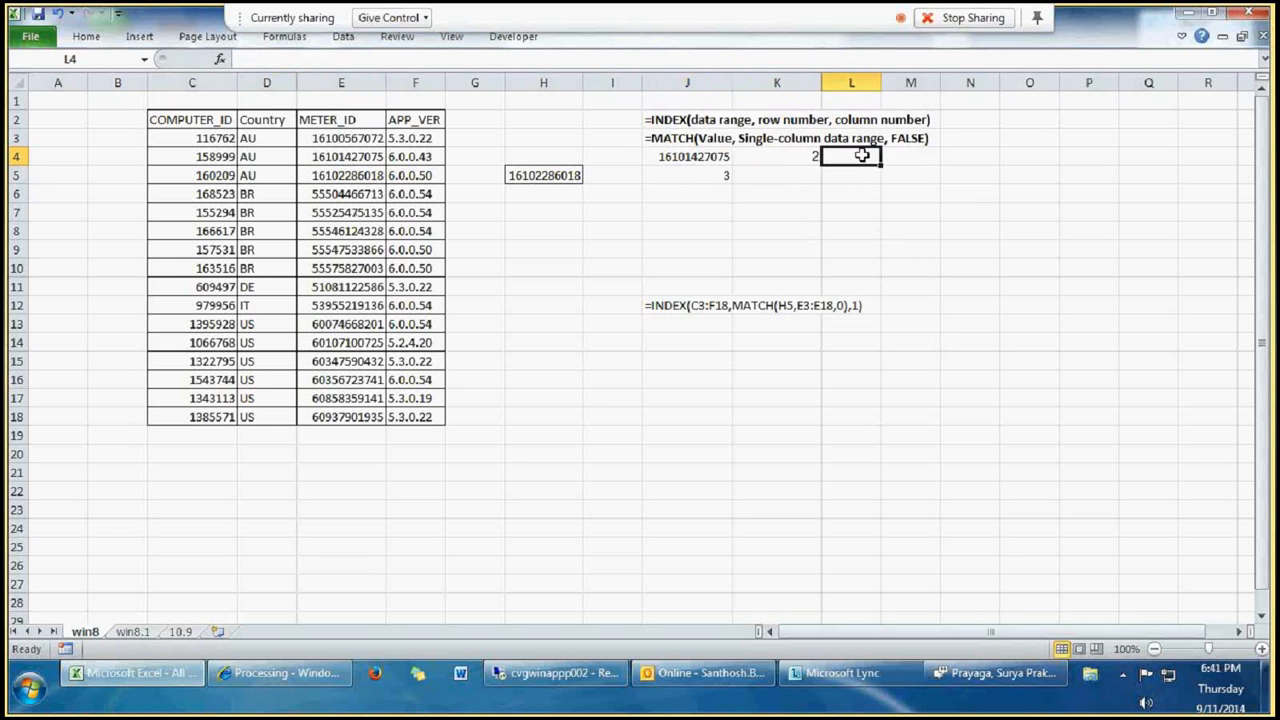
{"action": "type", "text": "=i"}
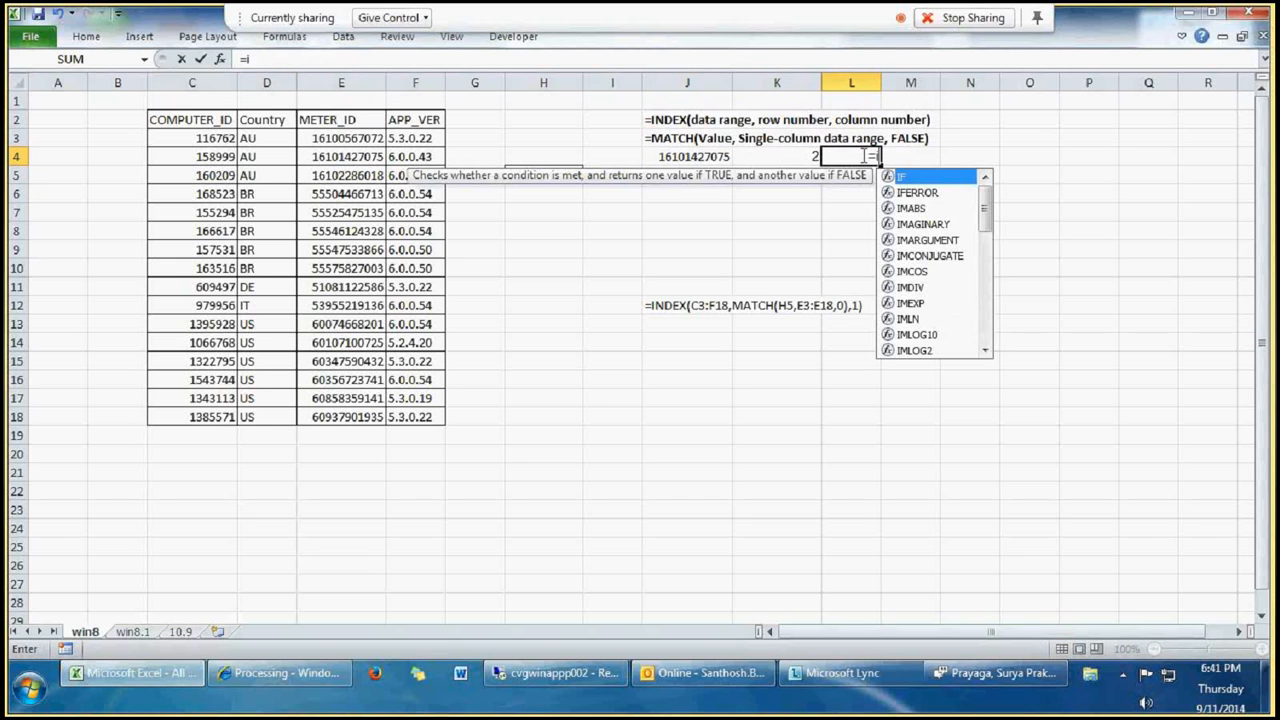
{"action": "type", "text": "ndex("}
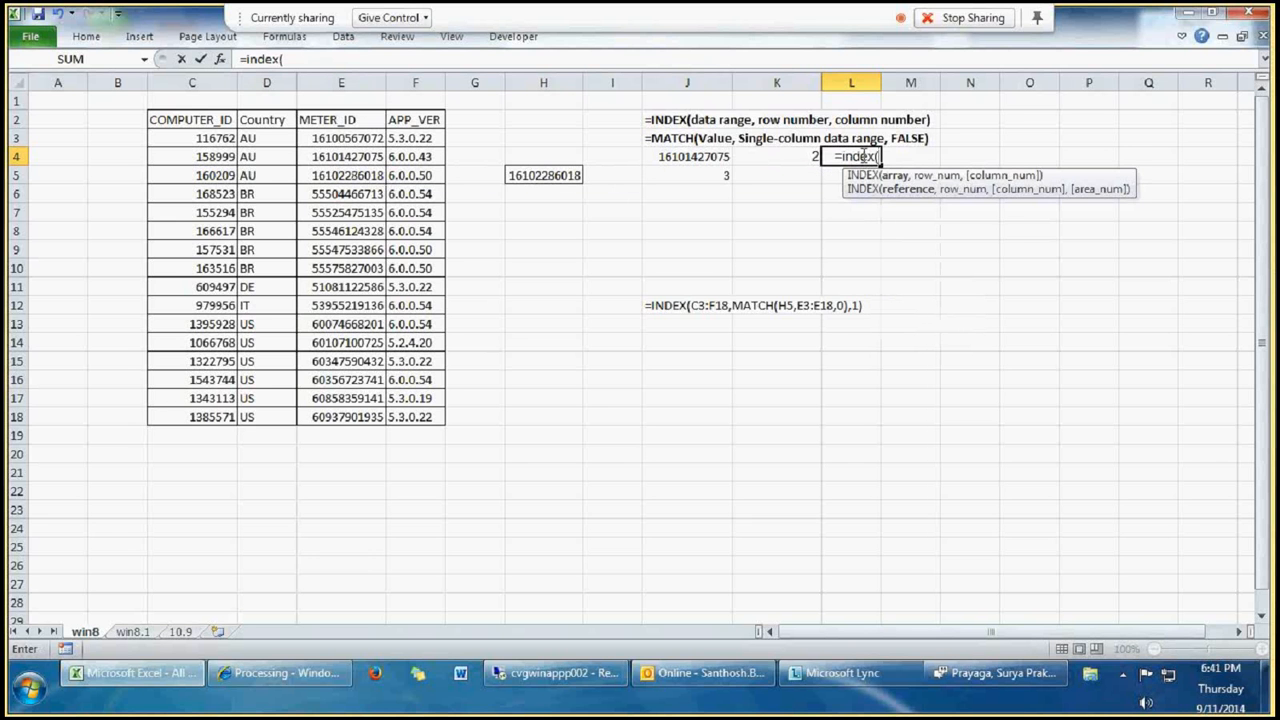
{"action": "left_click_drag", "start_coordinate": [209, 138], "coordinate": [404, 419]}
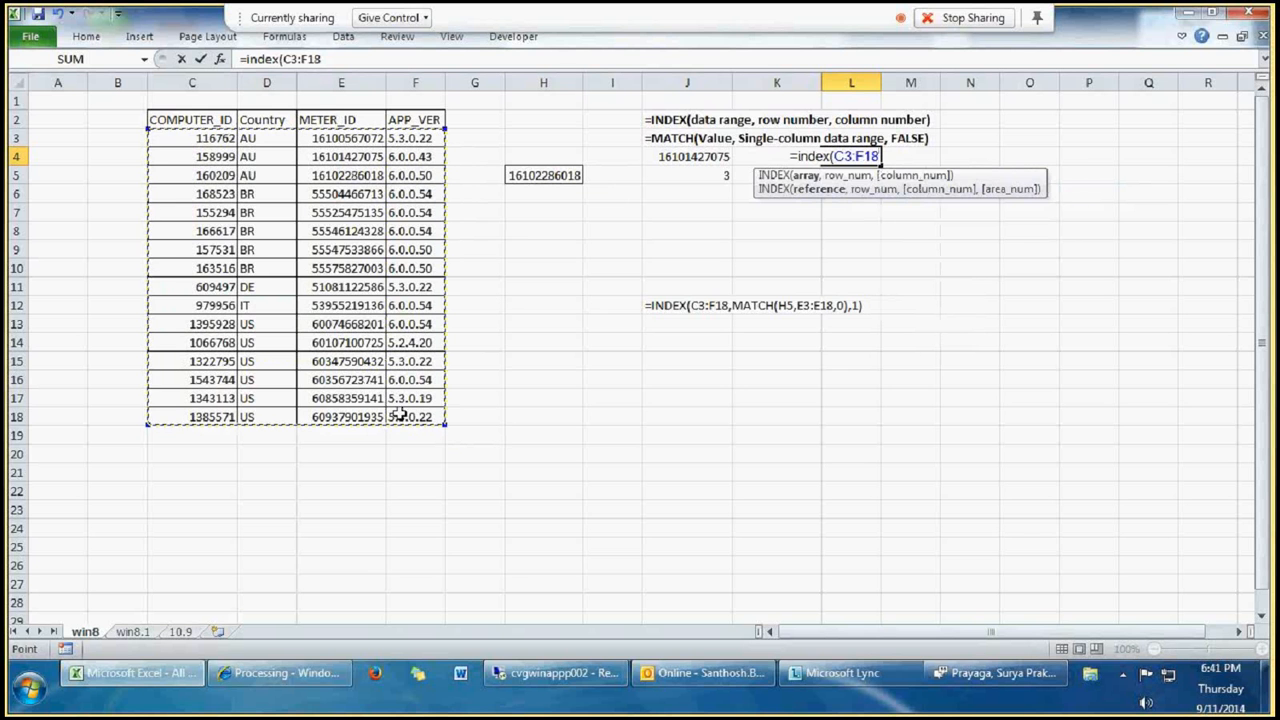
{"action": "type", "text": ","}
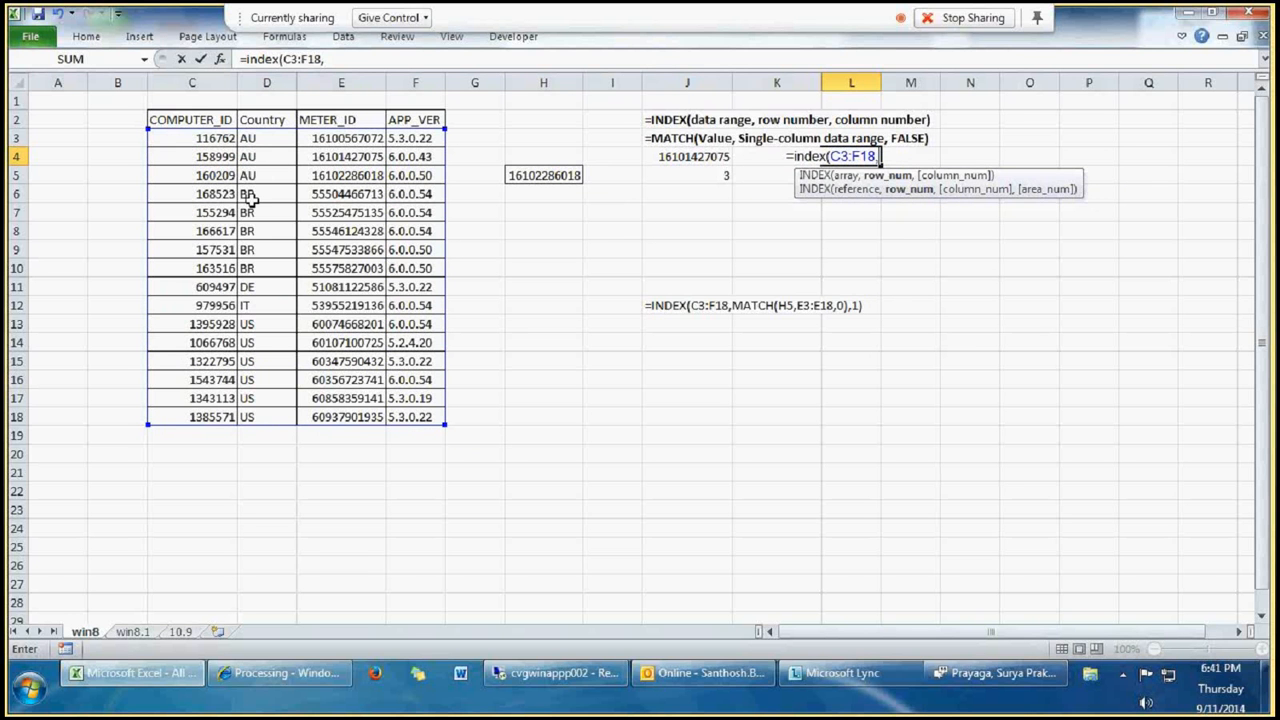
{"action": "type", "text": "4,"}
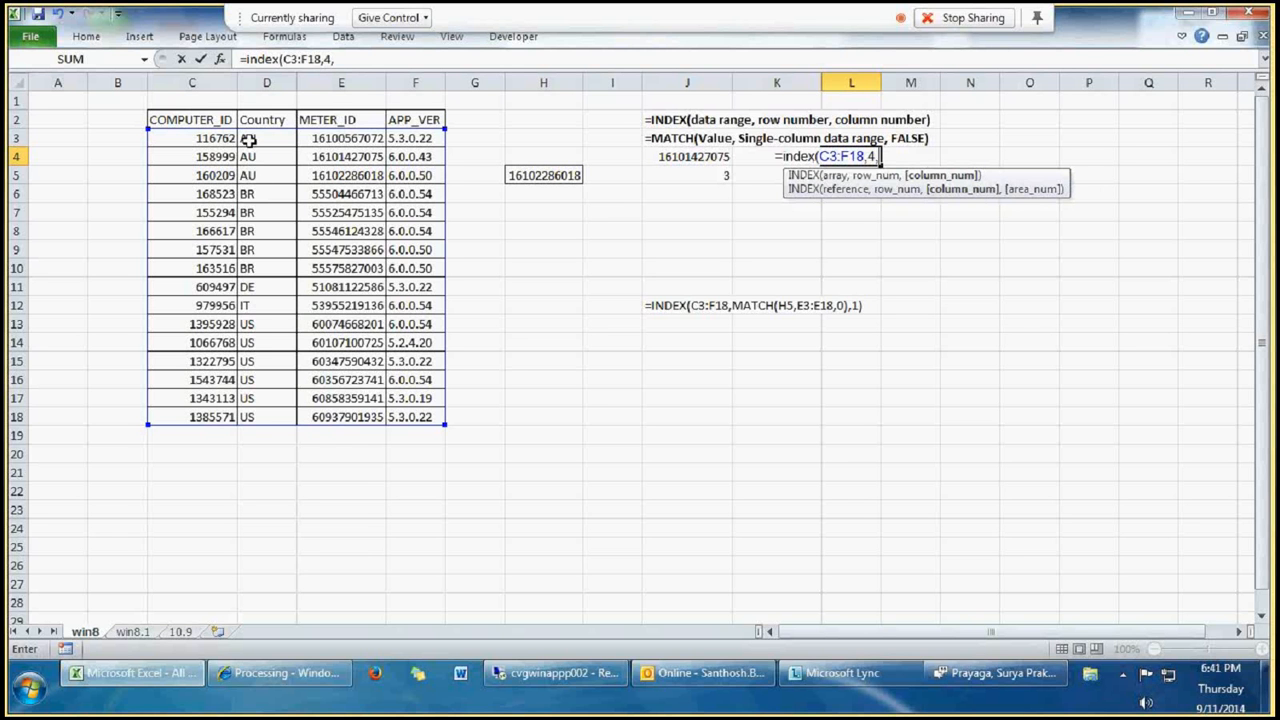
{"action": "type", "text": "2)"}
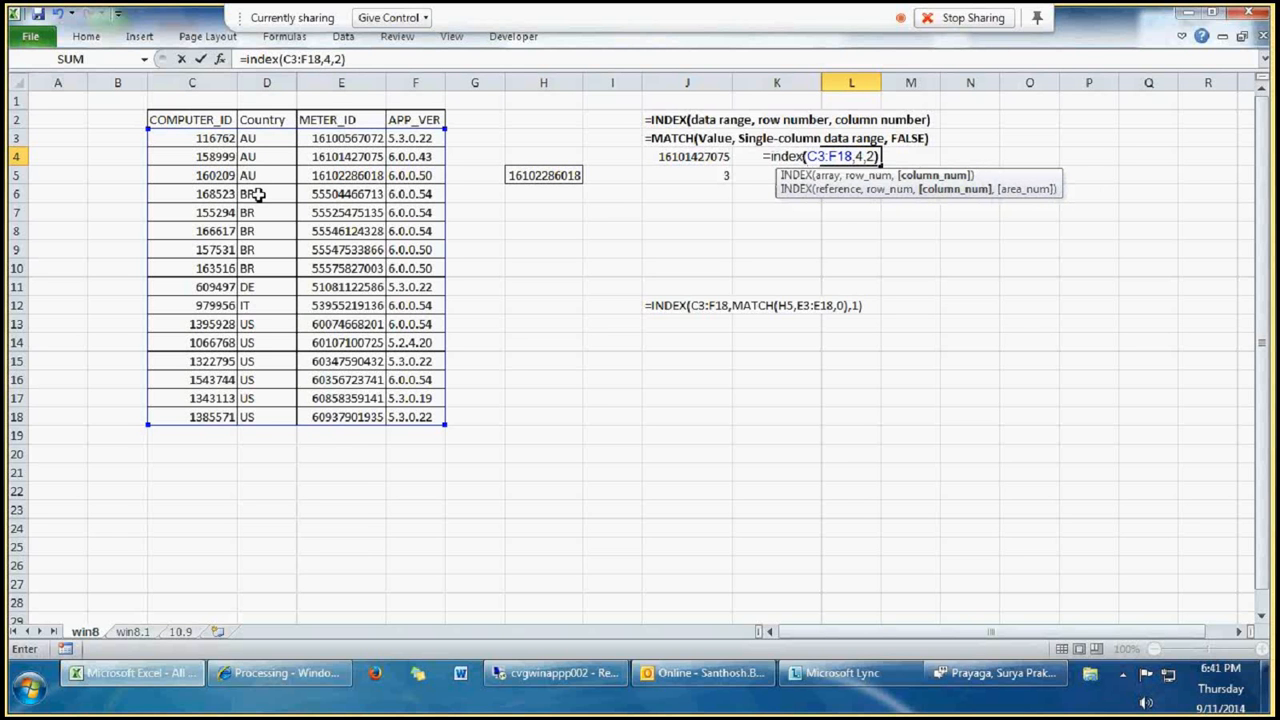
{"action": "key", "text": "Return"}
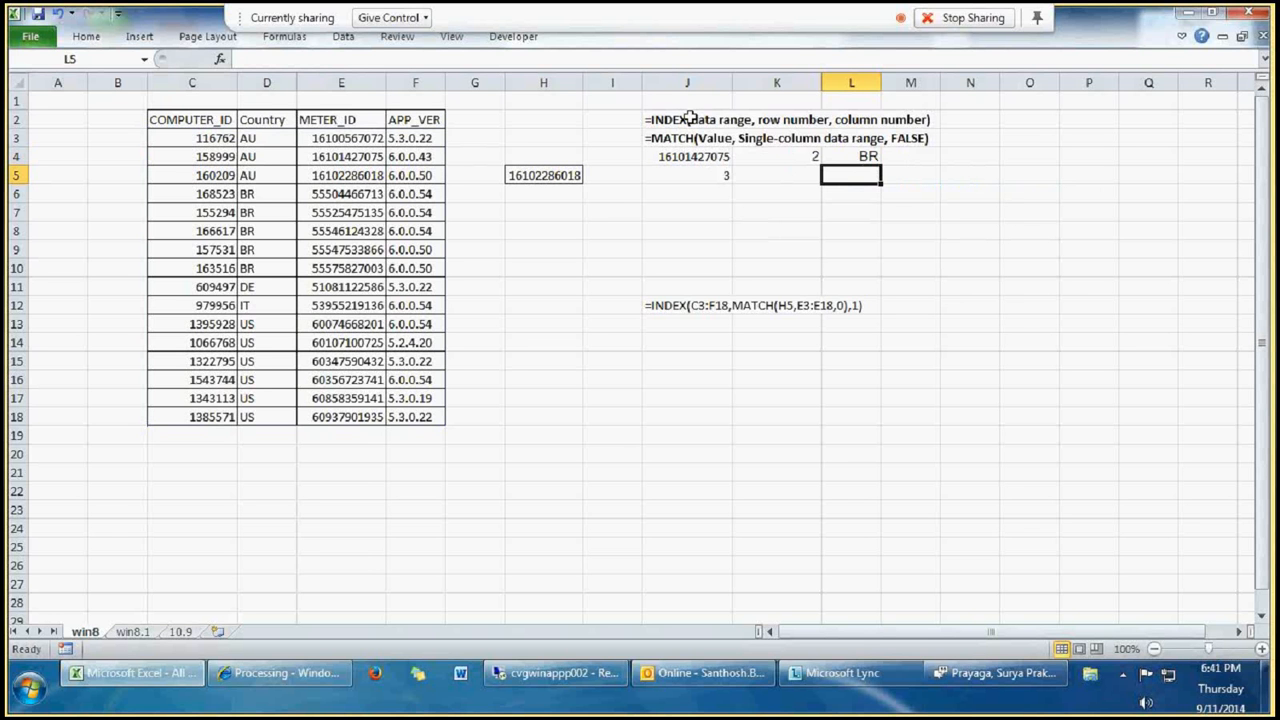
Step: Examine the MATCH formula in K4, comparing its single-column METER_ID range with the full data table in columns C to F
{"action": "left_click", "coordinate": [683, 212]}
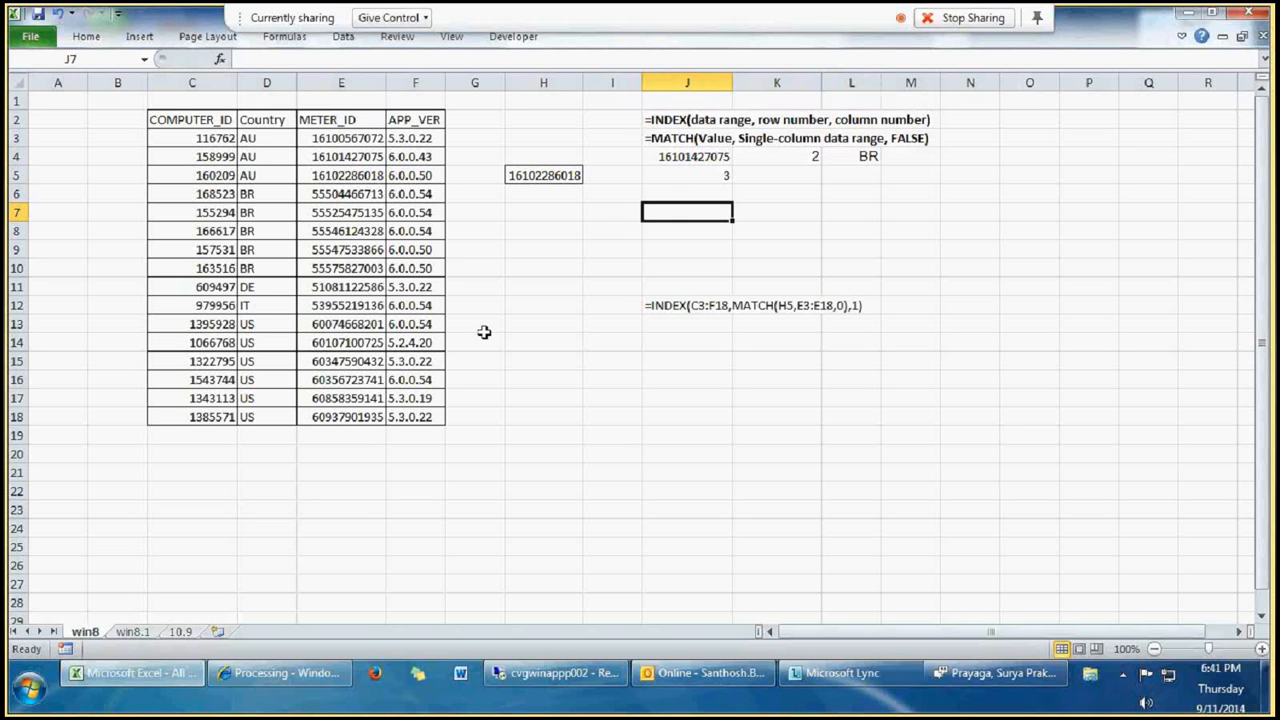
{"action": "left_click", "coordinate": [792, 156]}
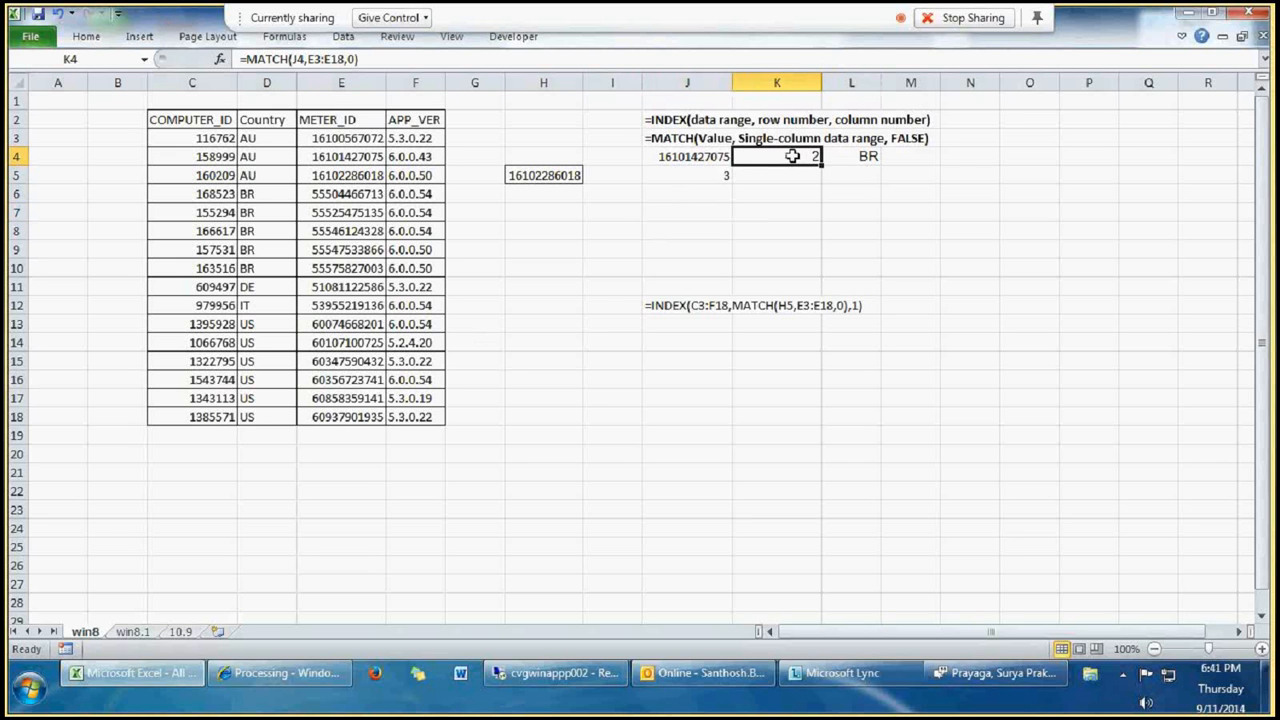
{"action": "double_click", "coordinate": [792, 156]}
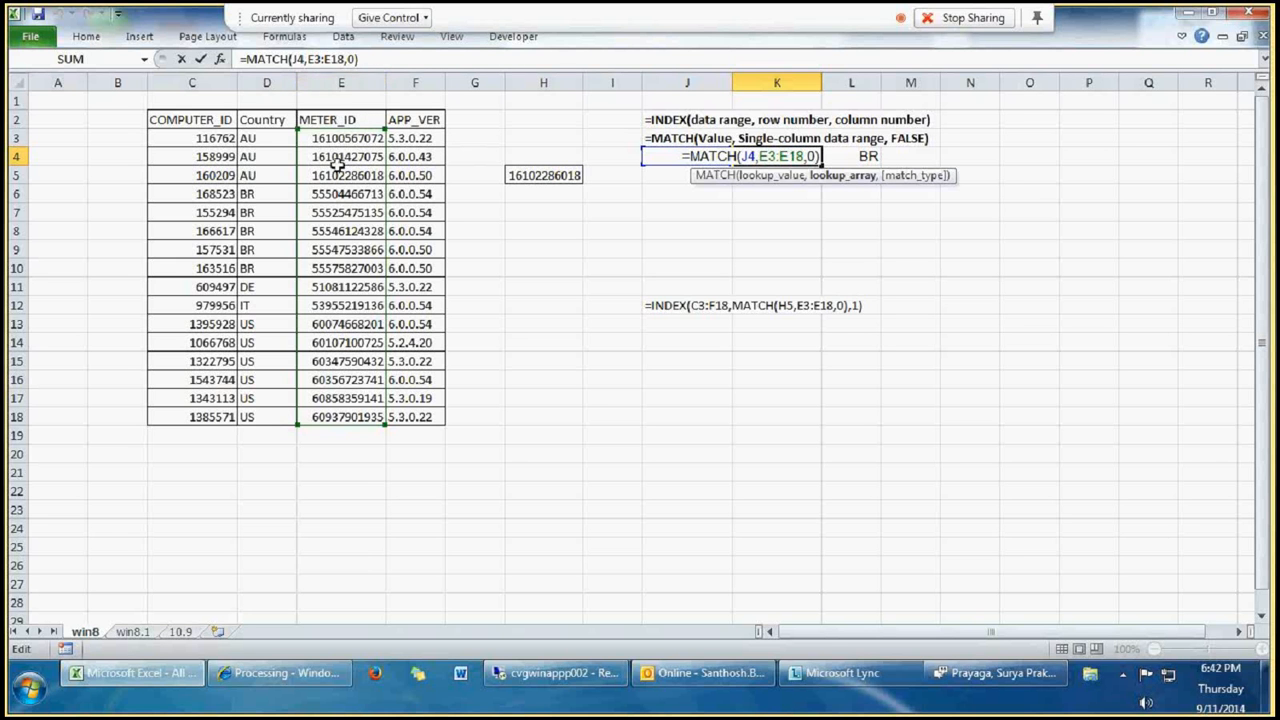
{"action": "left_click", "coordinate": [346, 94]}
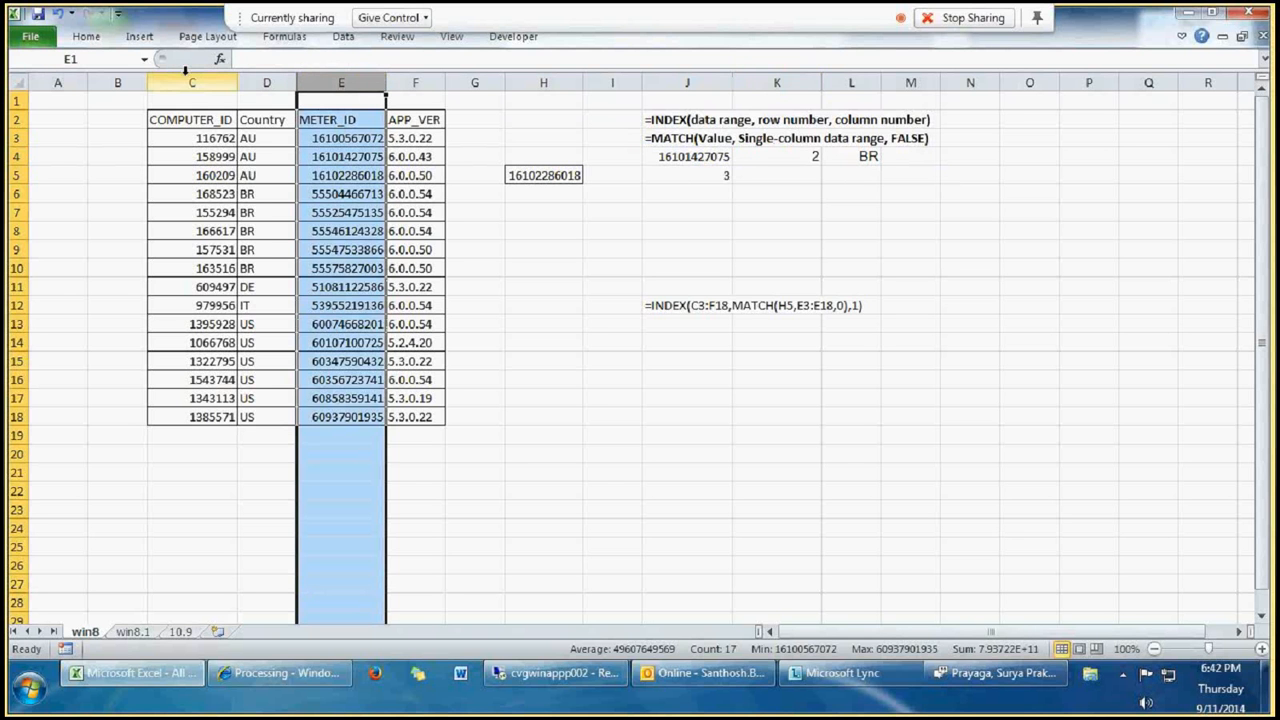
{"action": "left_click_drag", "start_coordinate": [185, 80], "coordinate": [425, 86]}
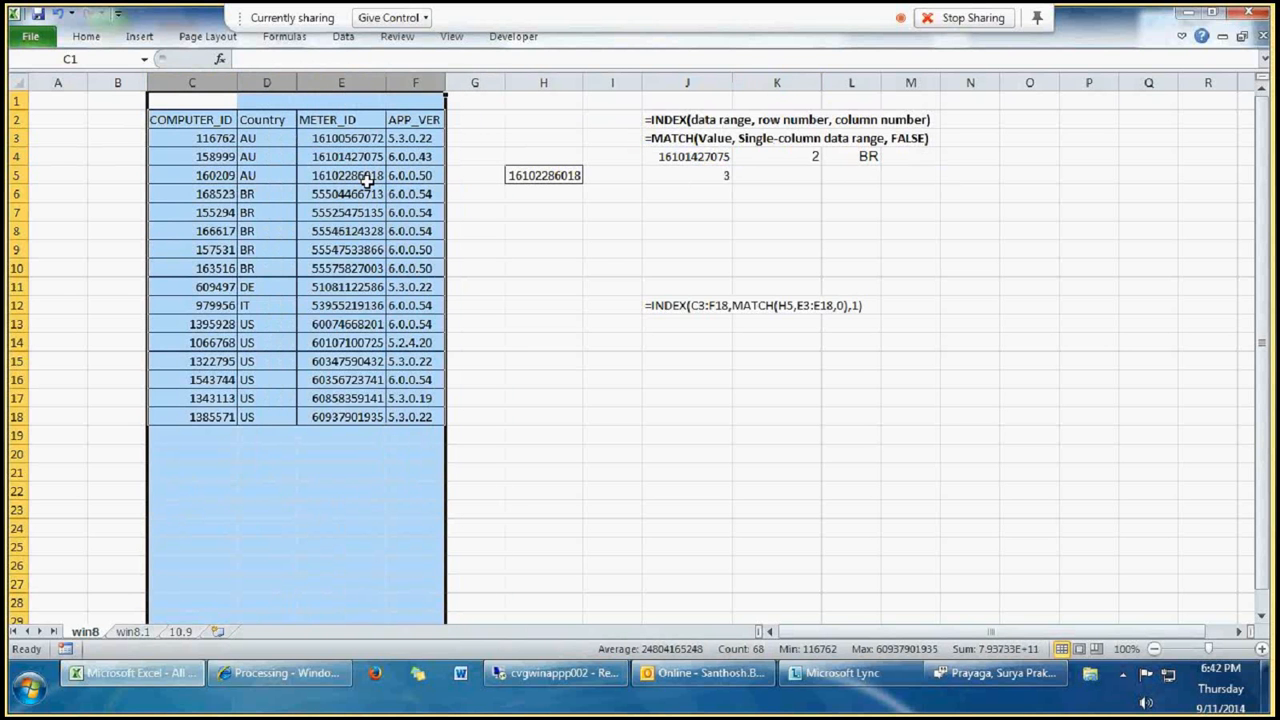
{"action": "left_click", "coordinate": [782, 157]}
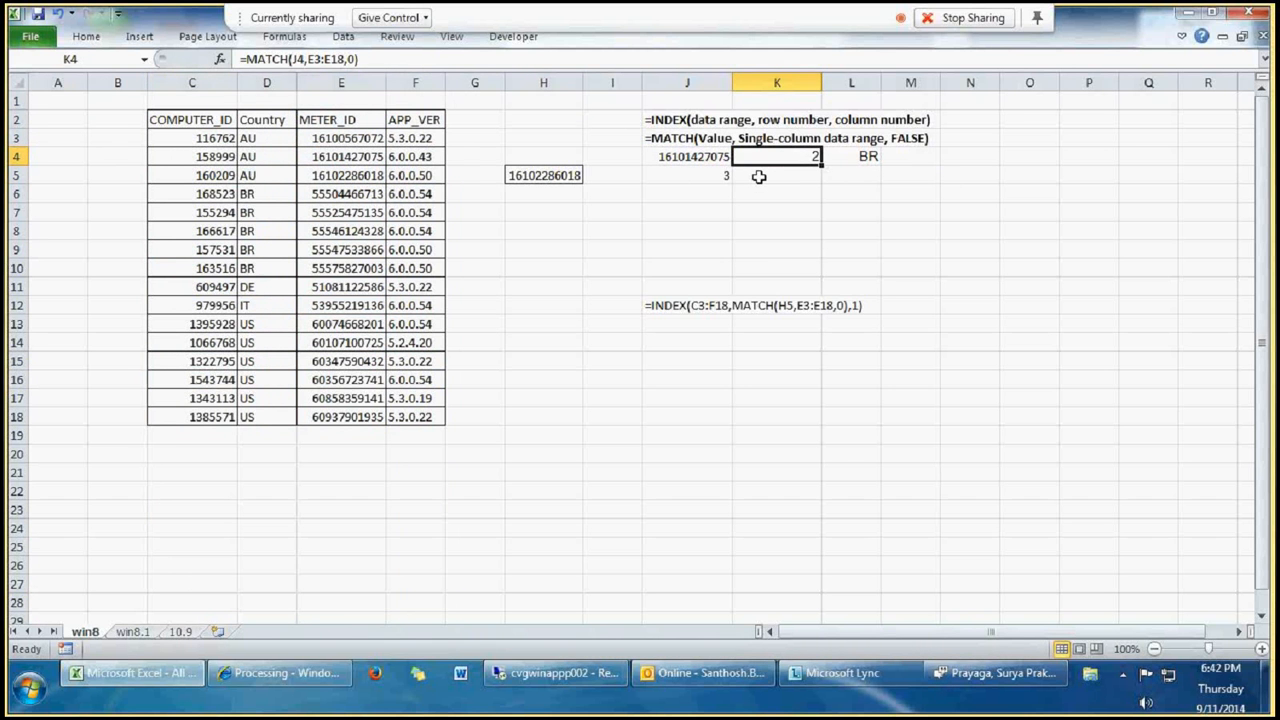
{"action": "left_click", "coordinate": [313, 59]}
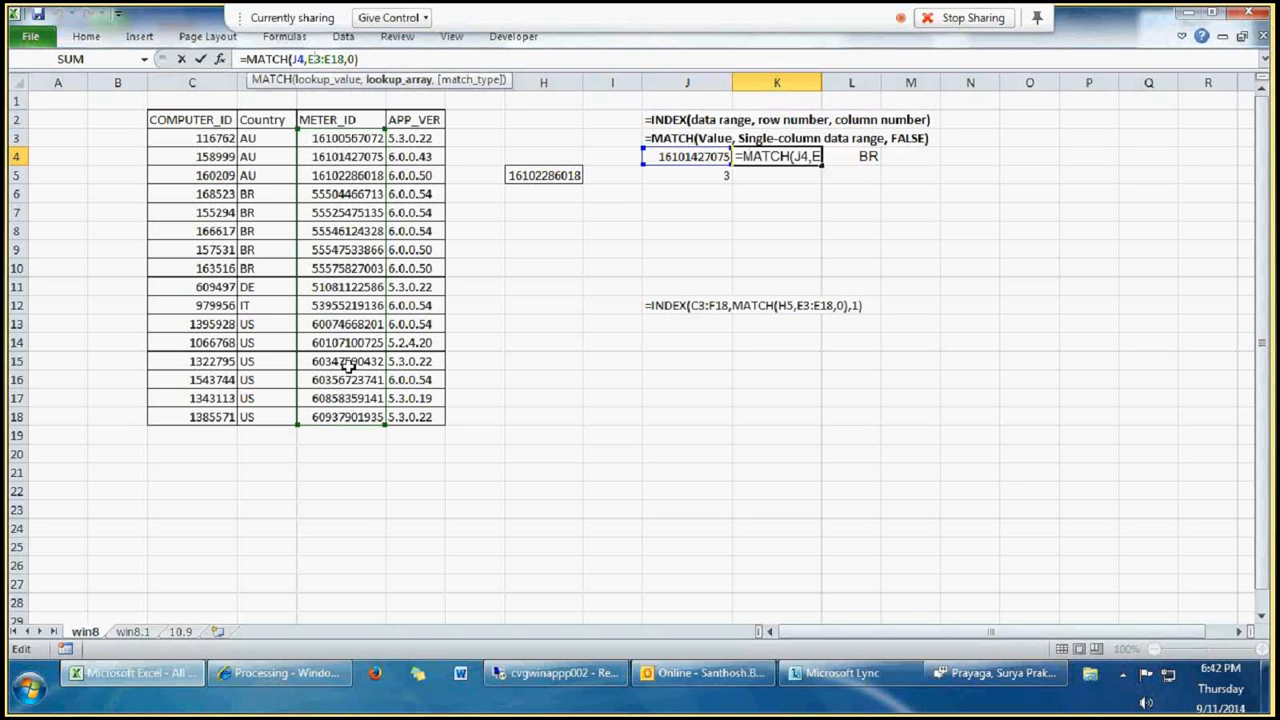
{"action": "key", "text": "ctrl+Return"}
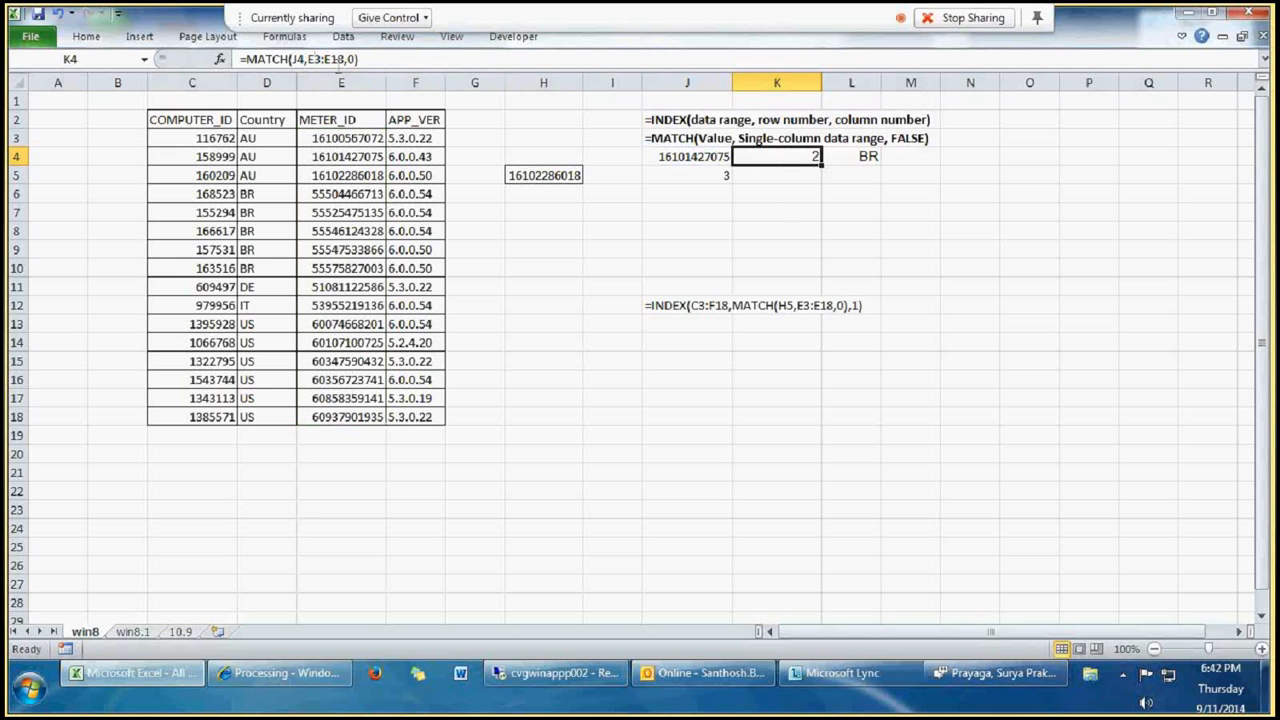
{"action": "left_click", "coordinate": [329, 59]}
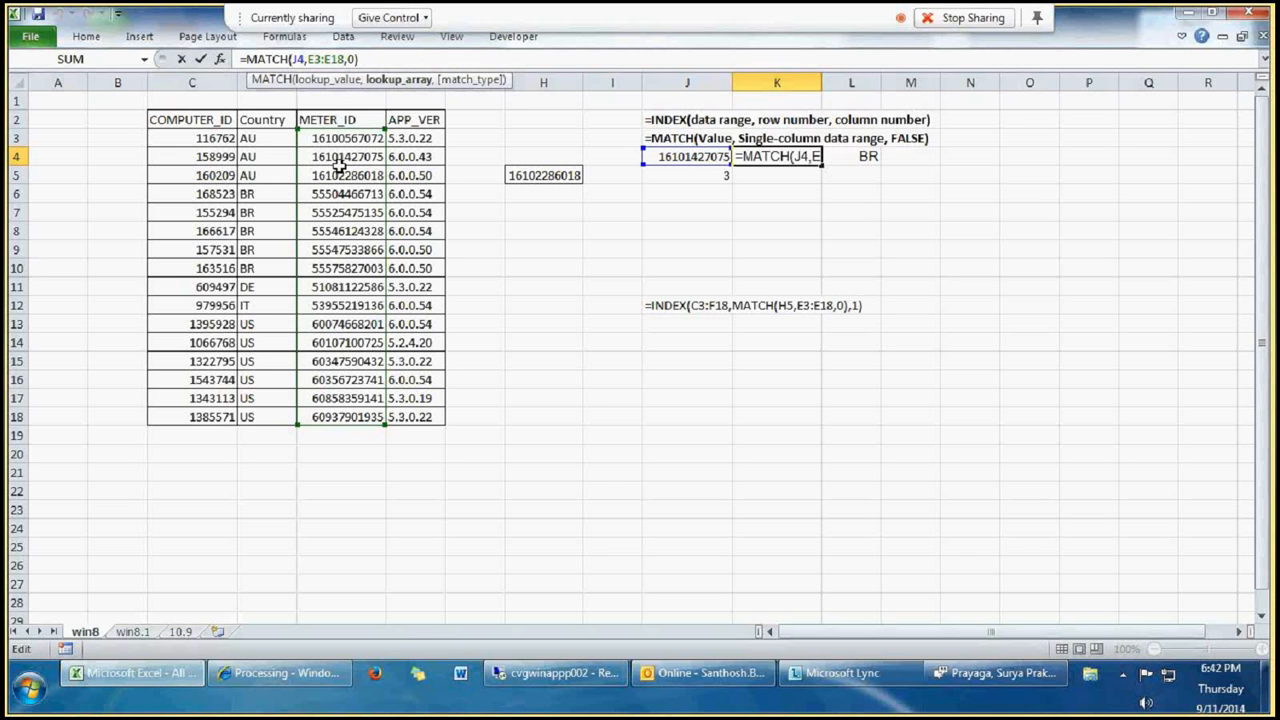
{"action": "key", "text": "ctrl+Return"}
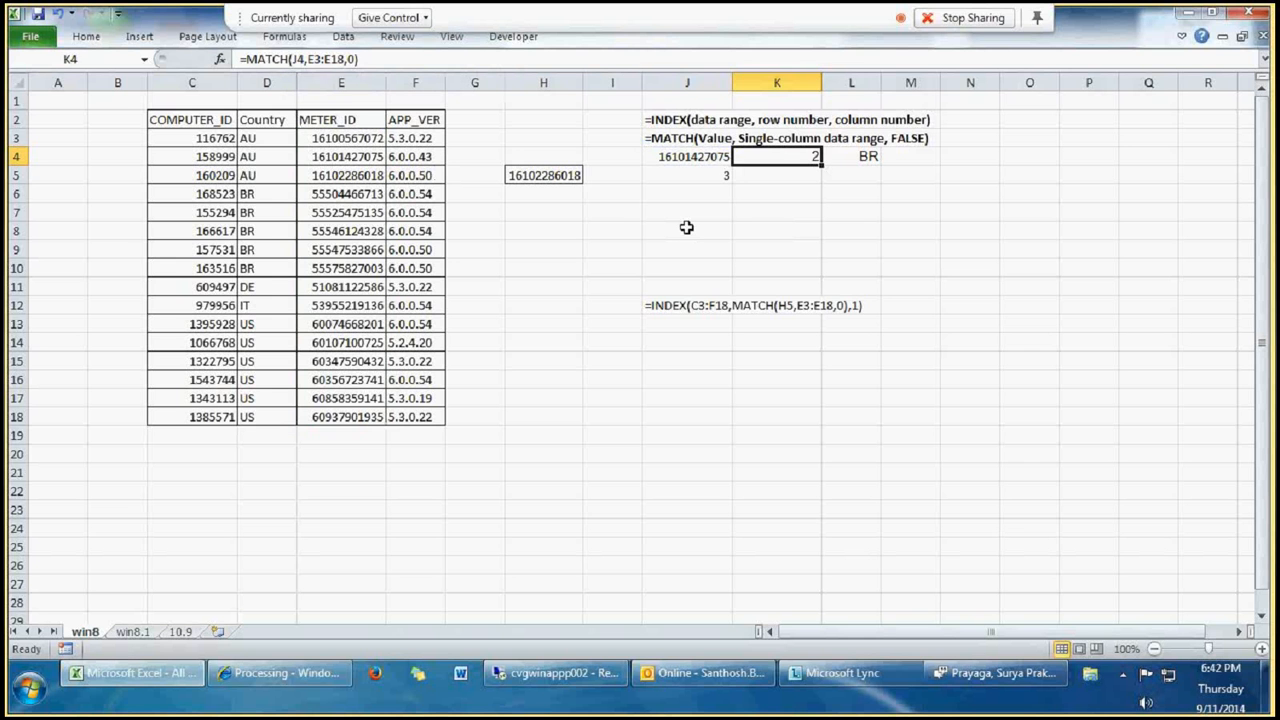
{"action": "left_click", "coordinate": [683, 216]}
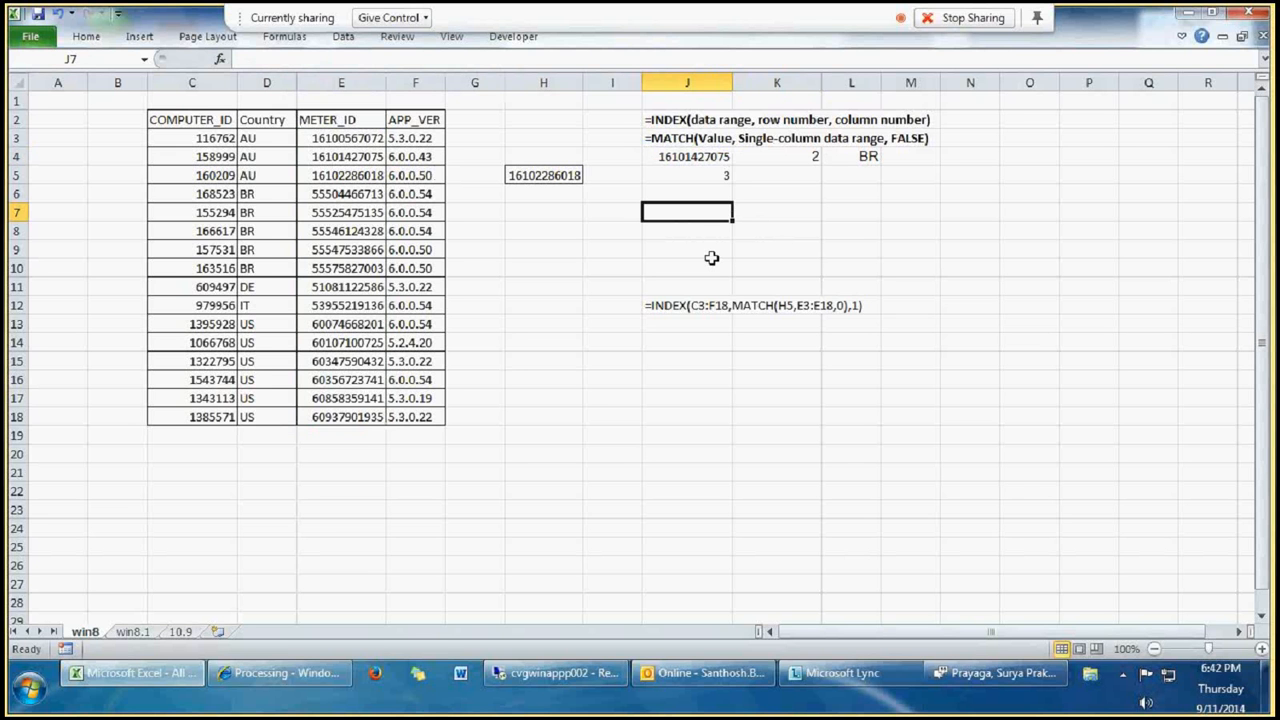
{"action": "type", "text": "="}
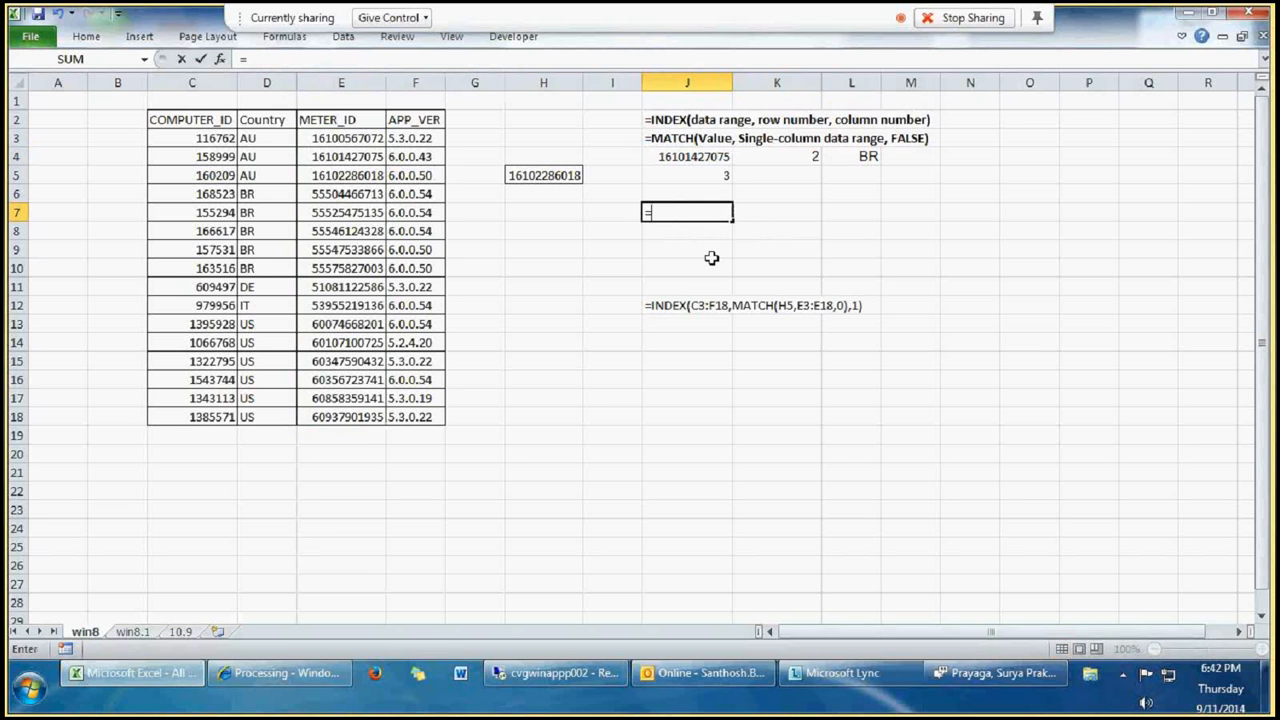
{"action": "type", "text": "In"}
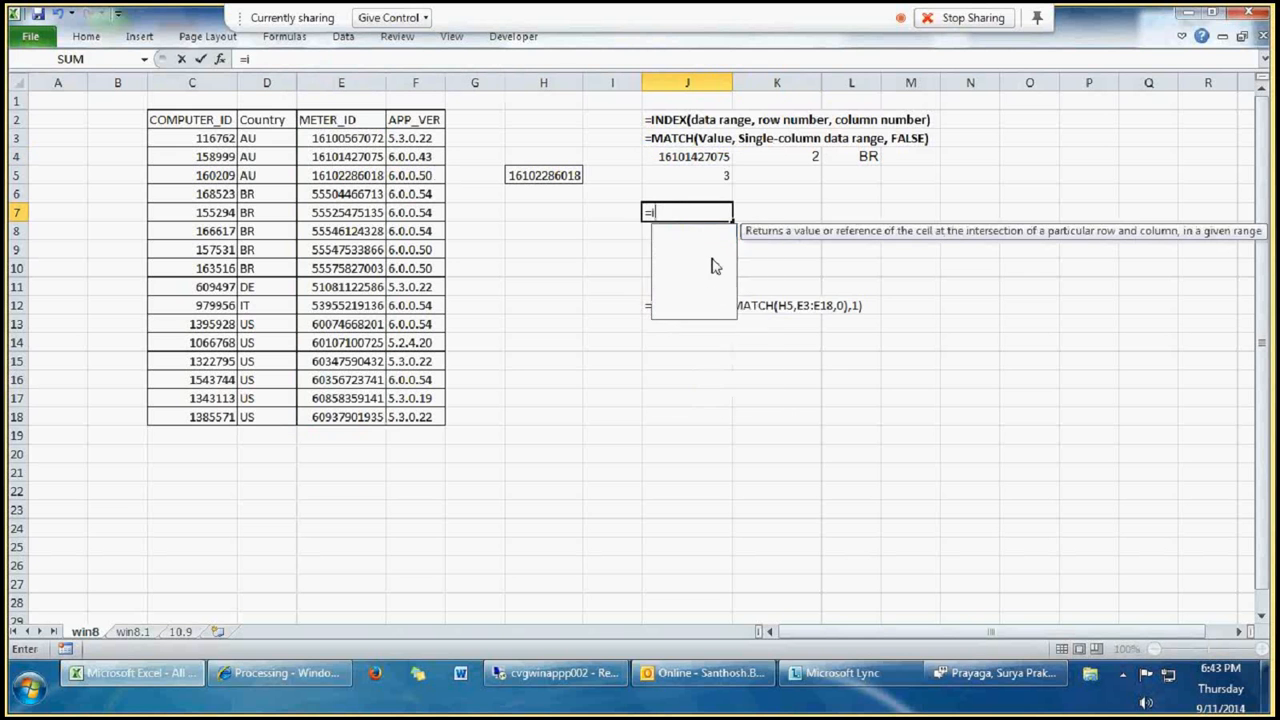
{"action": "key", "text": "BackSpace"}
{"action": "key", "text": "BackSpace"}
{"action": "key", "text": "BackSpace"}
{"action": "key", "text": "Escape"}
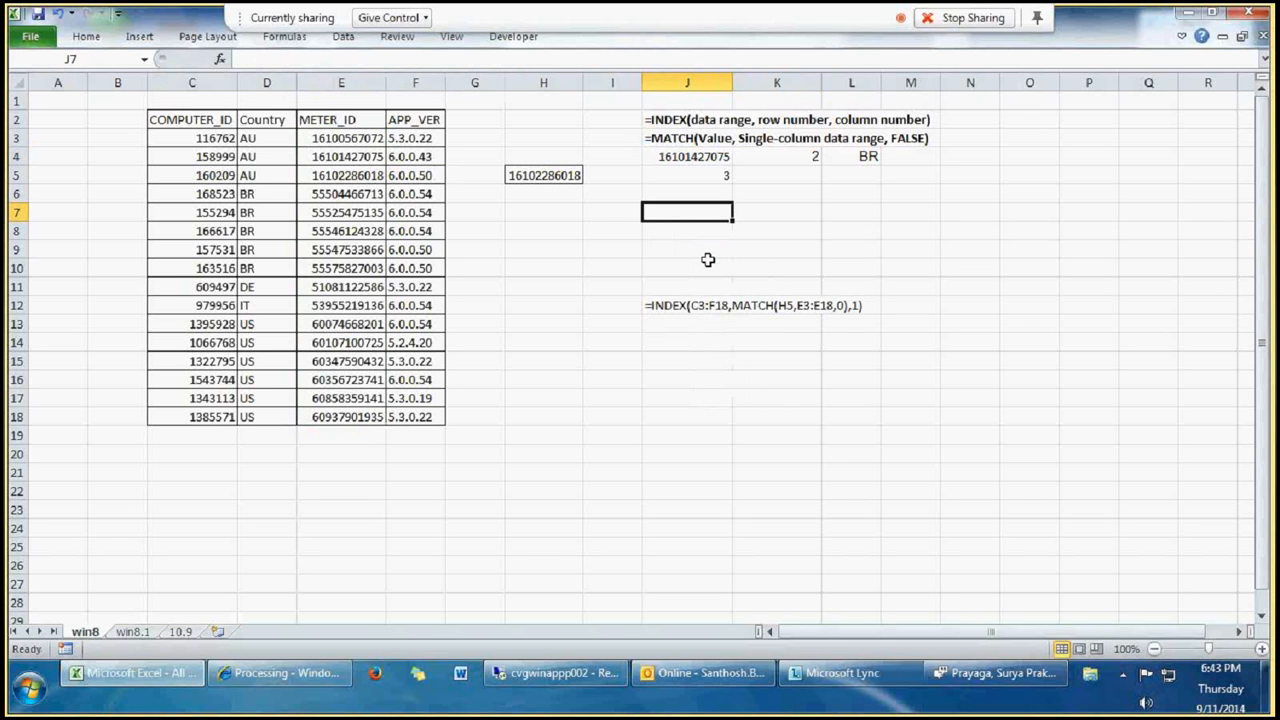
Step: Recheck the MATCH formula's arguments in K4 and copy the meter ID from E4 over E9 to create a duplicate
{"action": "left_click", "coordinate": [785, 160]}
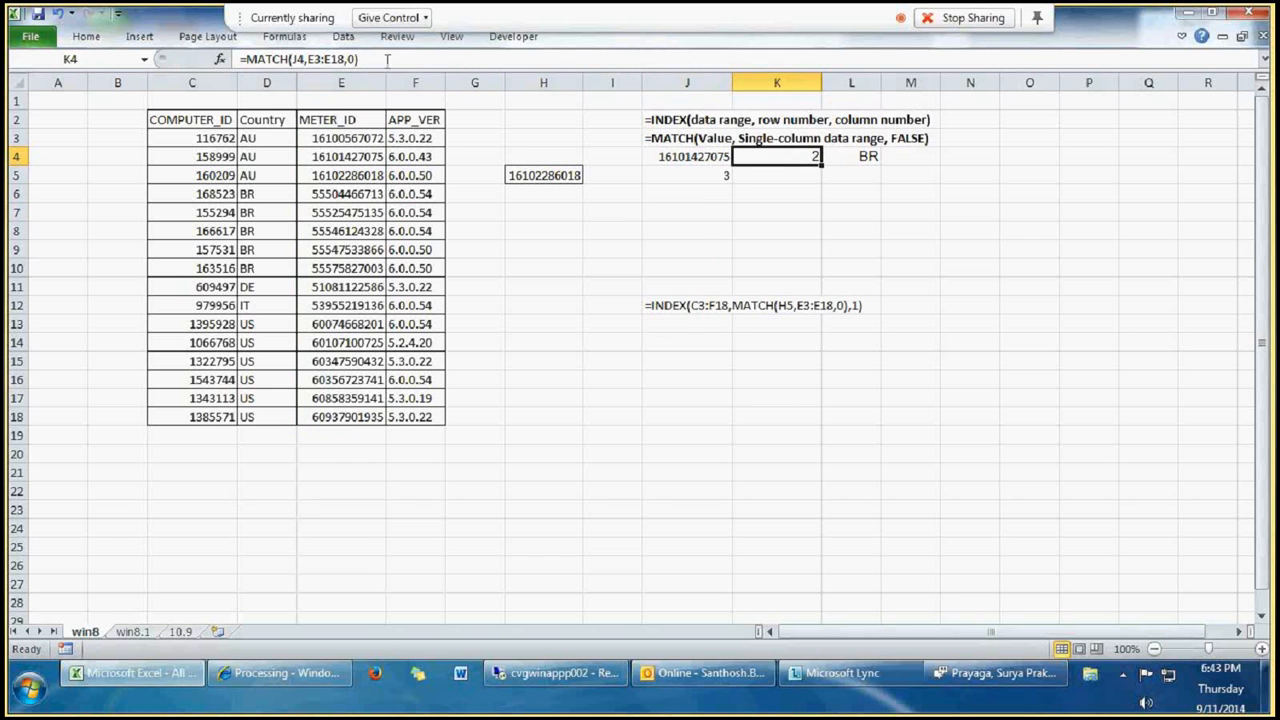
{"action": "left_click", "coordinate": [333, 59]}
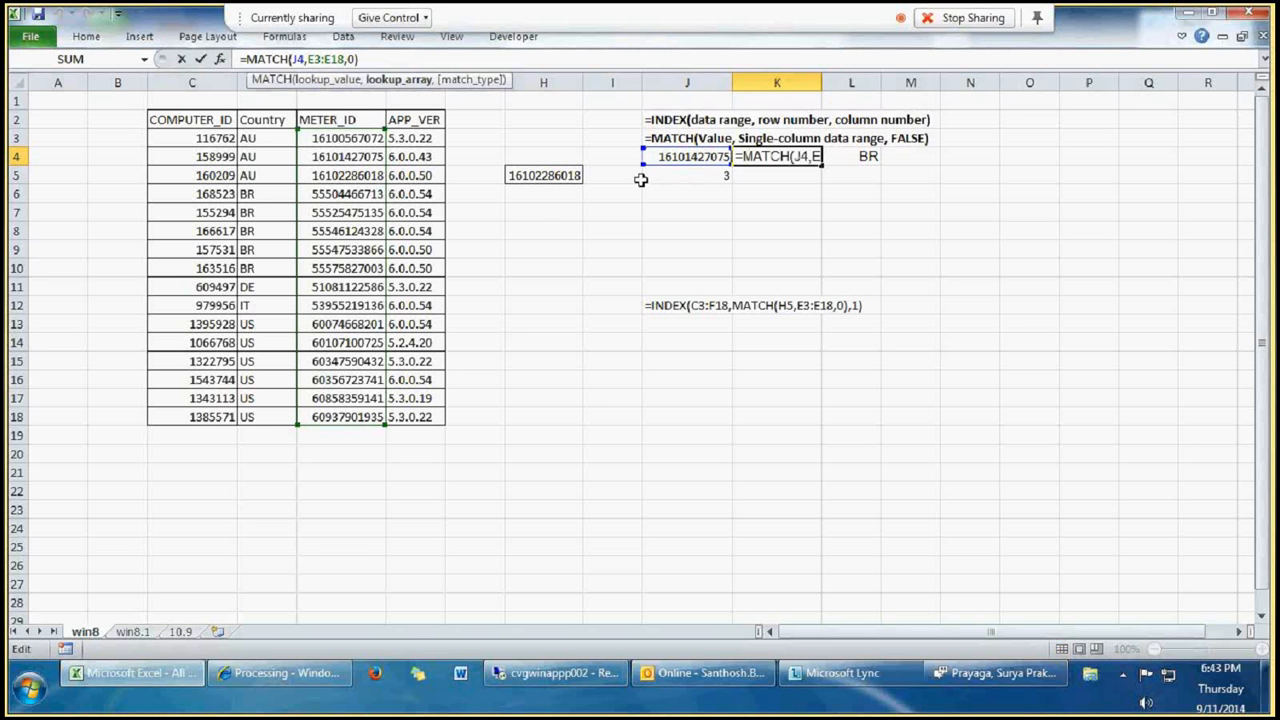
{"action": "key", "text": "Escape"}
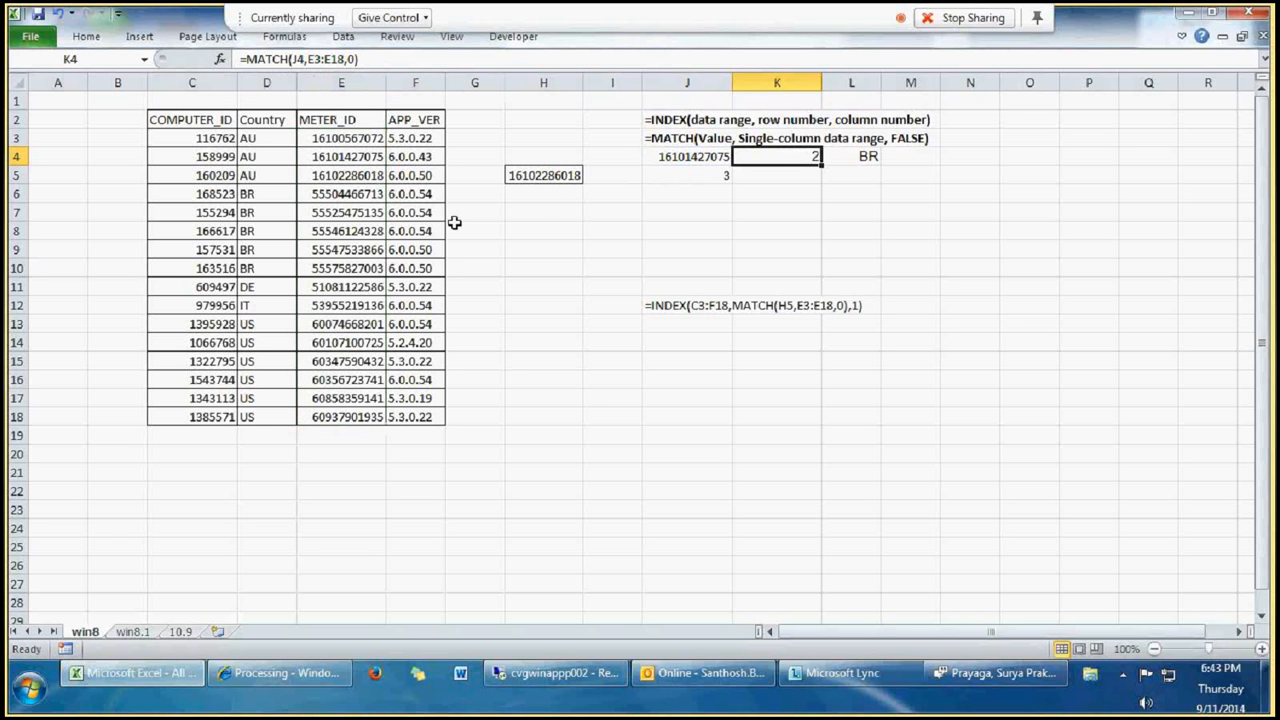
{"action": "left_click", "coordinate": [330, 157]}
{"action": "key", "text": "ctrl+c"}
{"action": "left_click", "coordinate": [343, 249]}
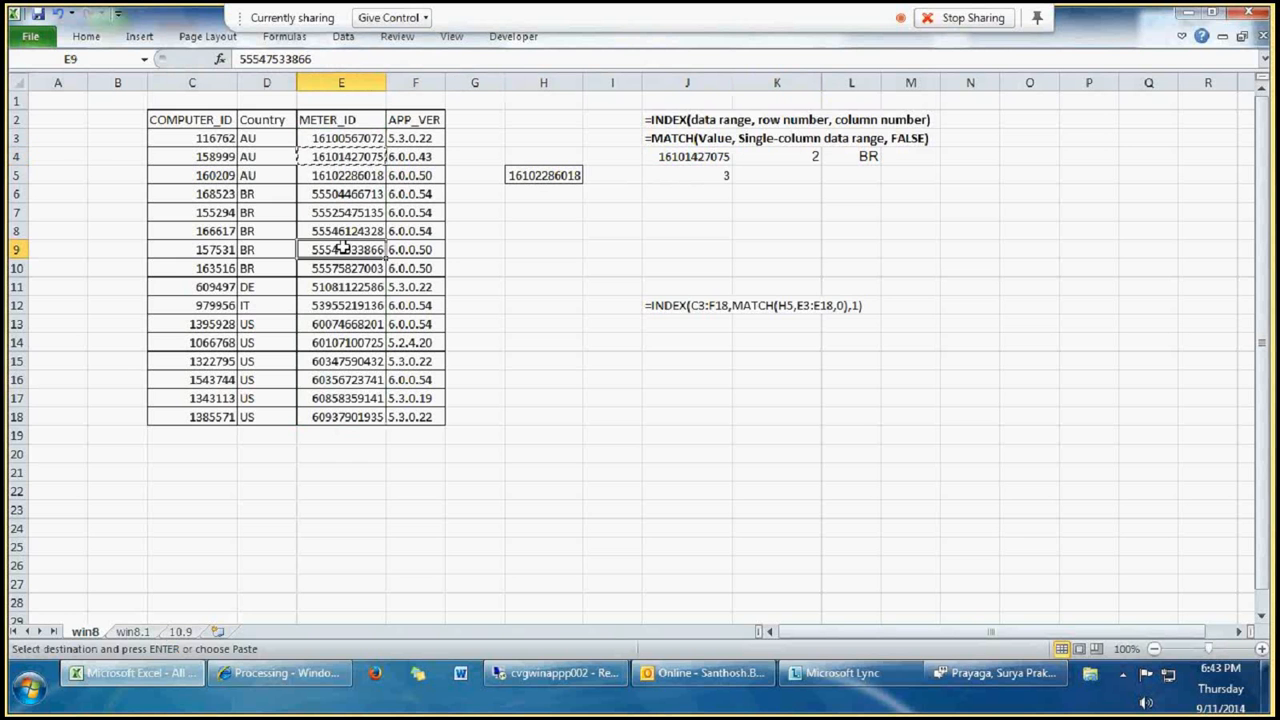
{"action": "key", "text": "ctrl+v"}
{"action": "key", "text": "Escape"}
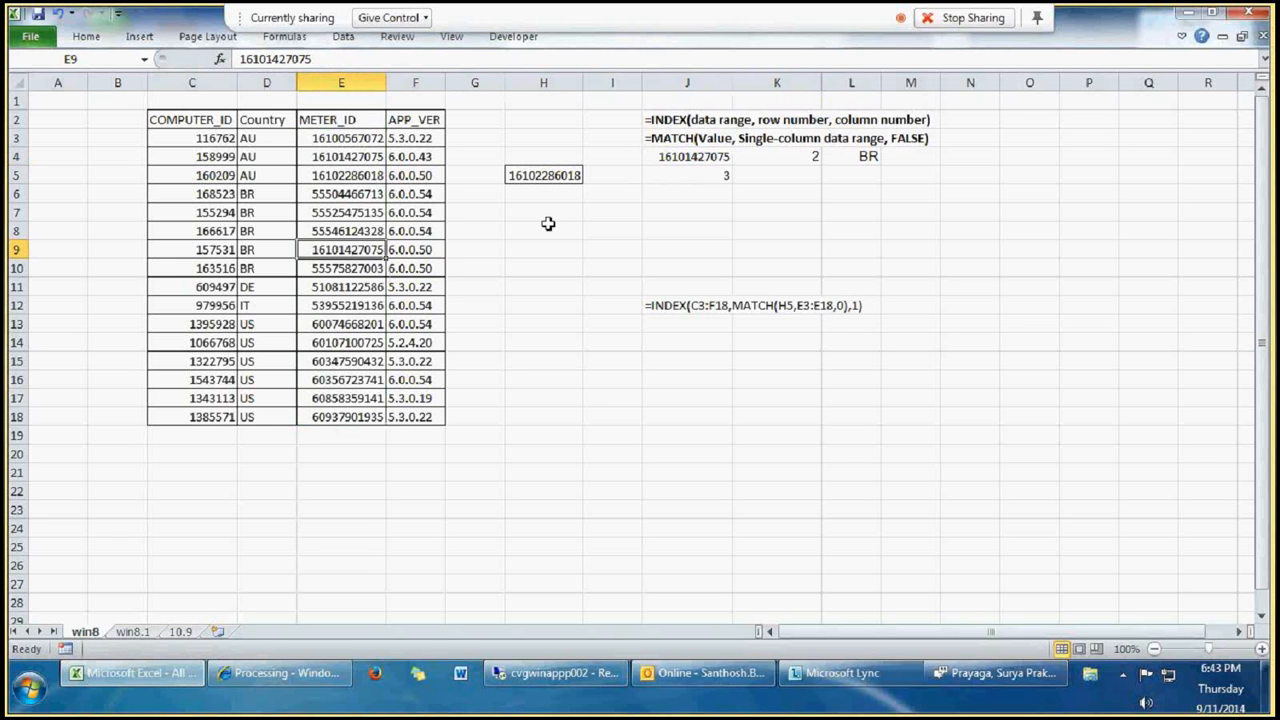
Step: Recalculate the MATCH formula in K4 and compare its result with the duplicate meter IDs in E4 and E9
{"action": "left_click", "coordinate": [784, 158]}
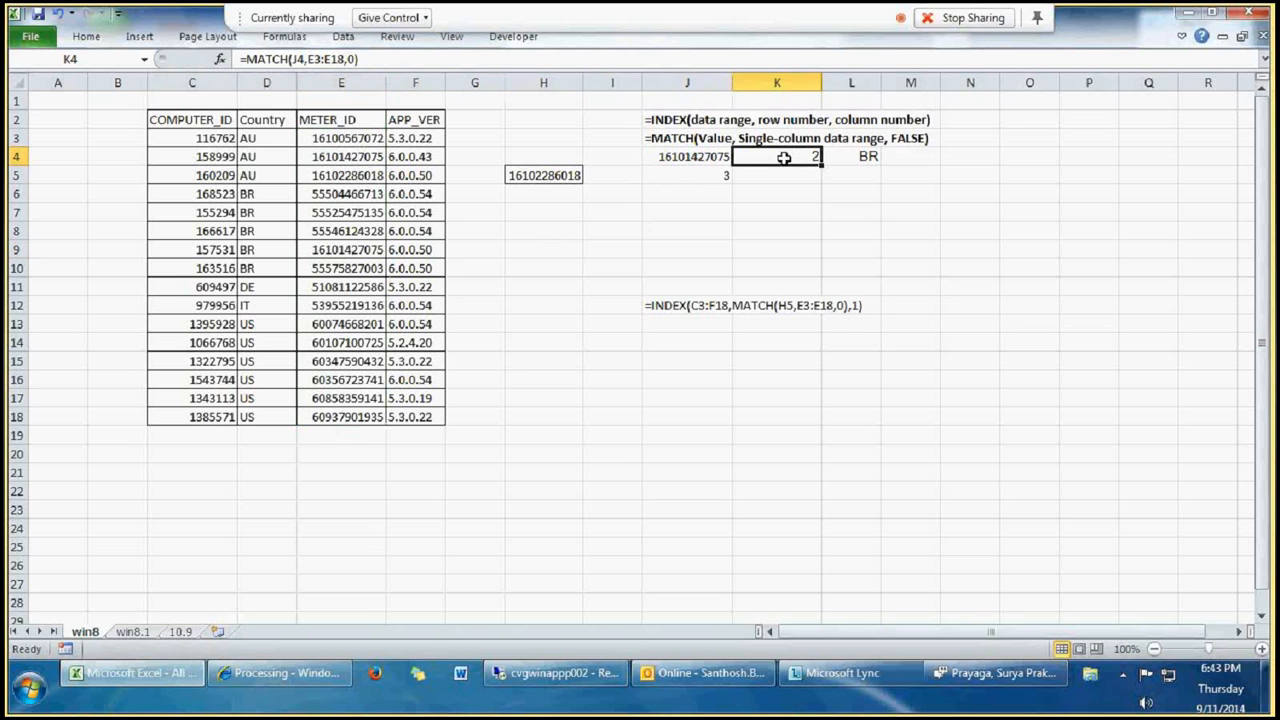
{"action": "double_click", "coordinate": [784, 158]}
{"action": "key", "text": "Return"}
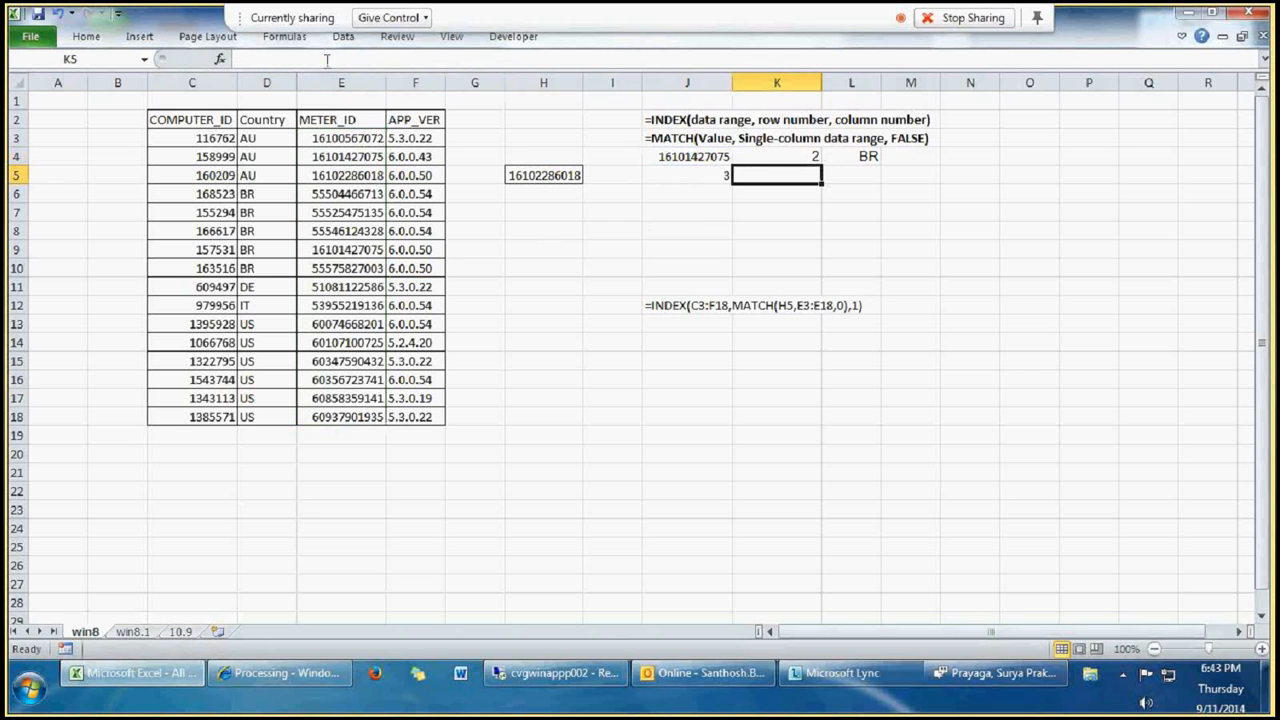
{"action": "left_click", "coordinate": [802, 158]}
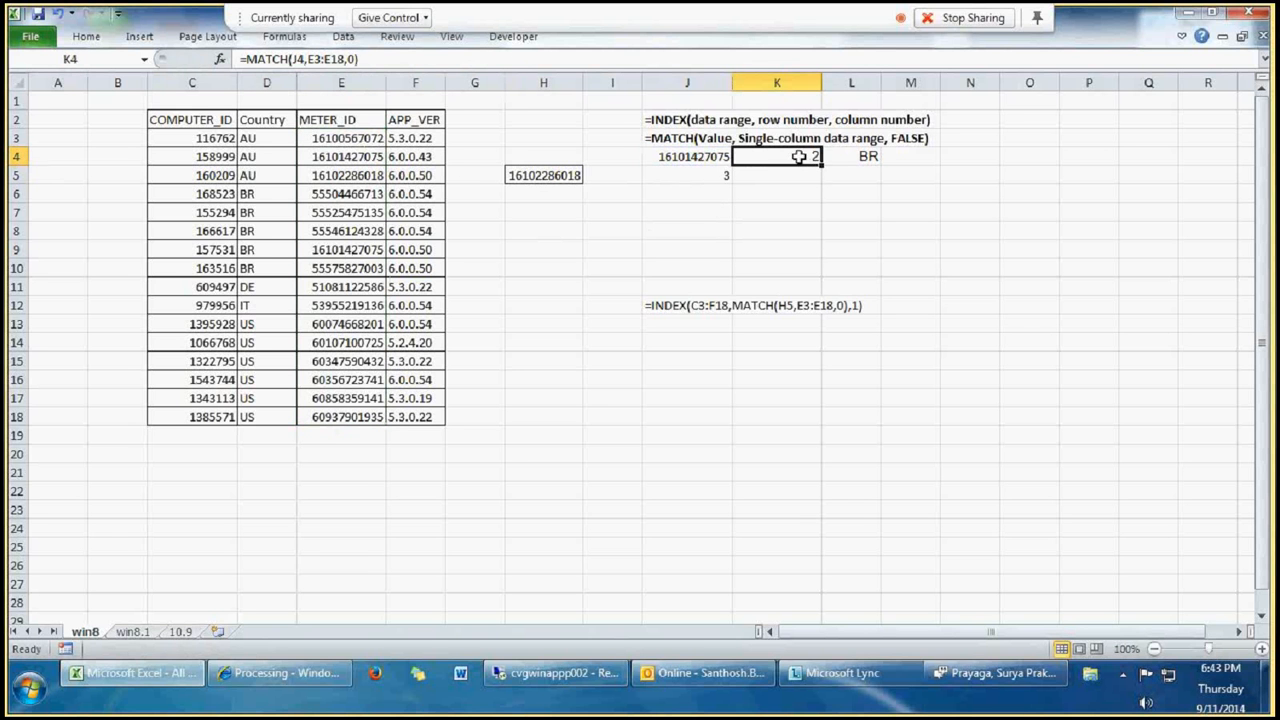
{"action": "left_click", "coordinate": [368, 157]}
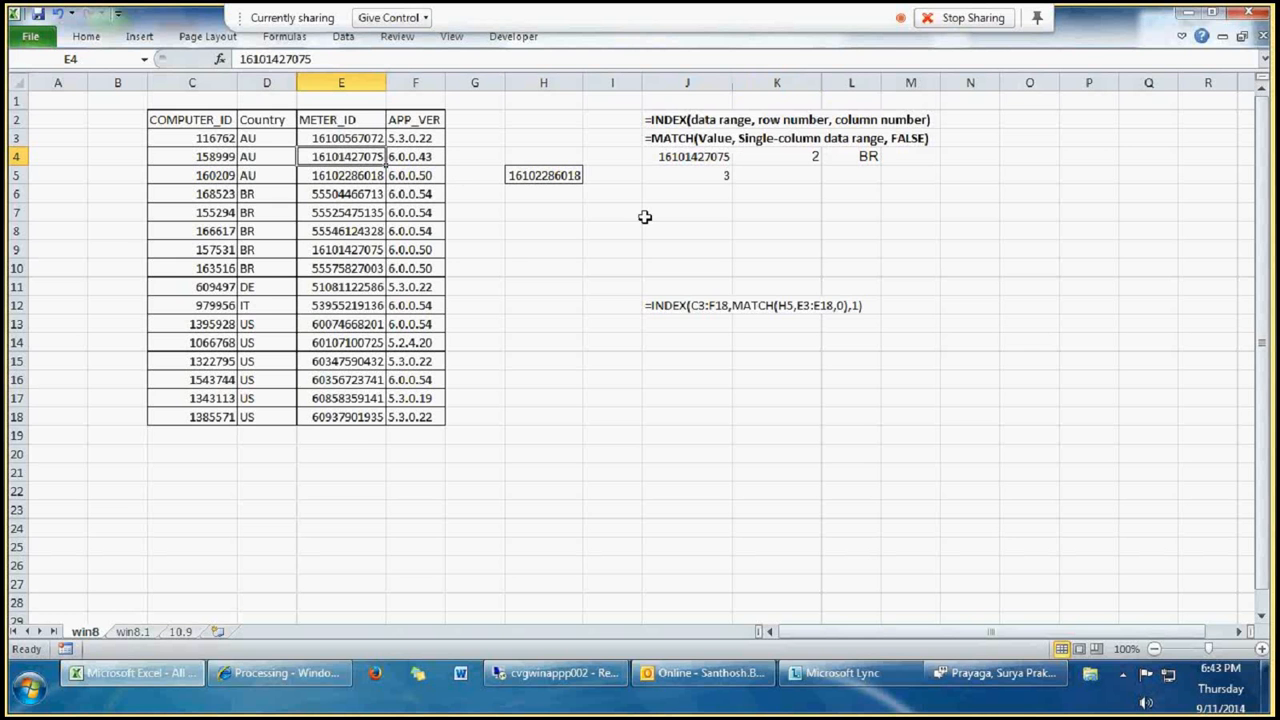
{"action": "left_click", "coordinate": [360, 255]}
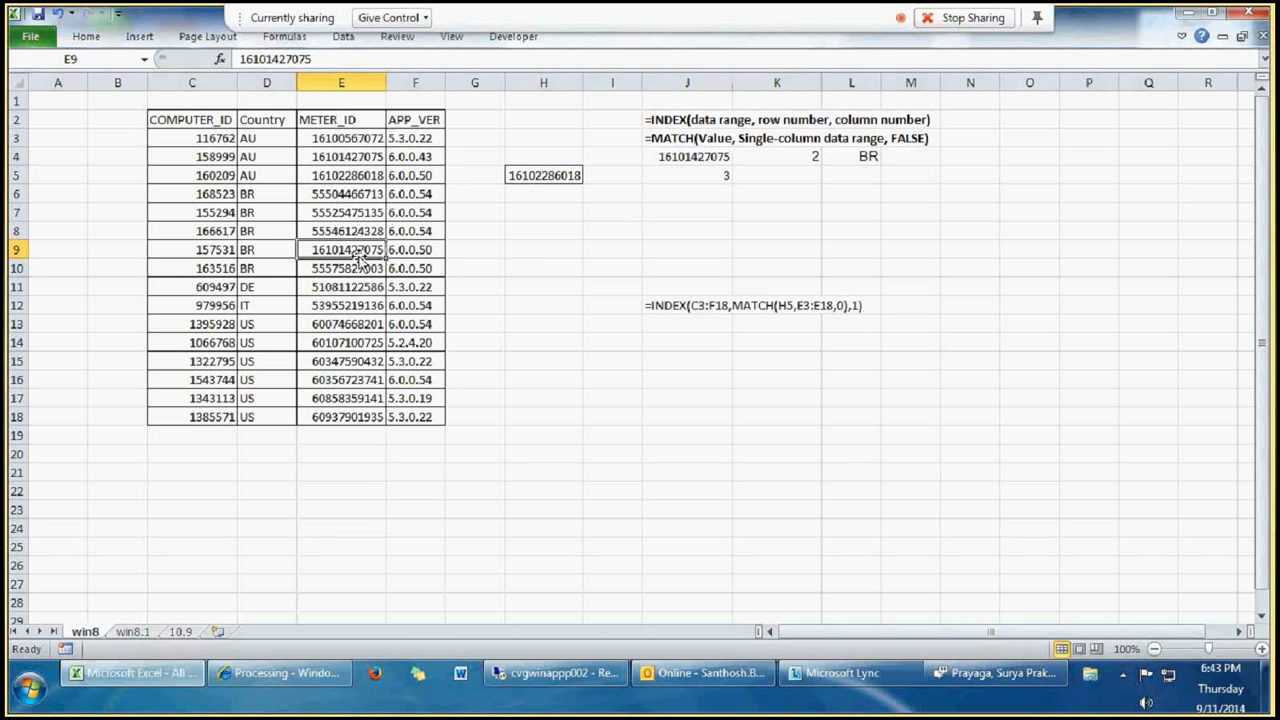
{"action": "left_click", "coordinate": [358, 214]}
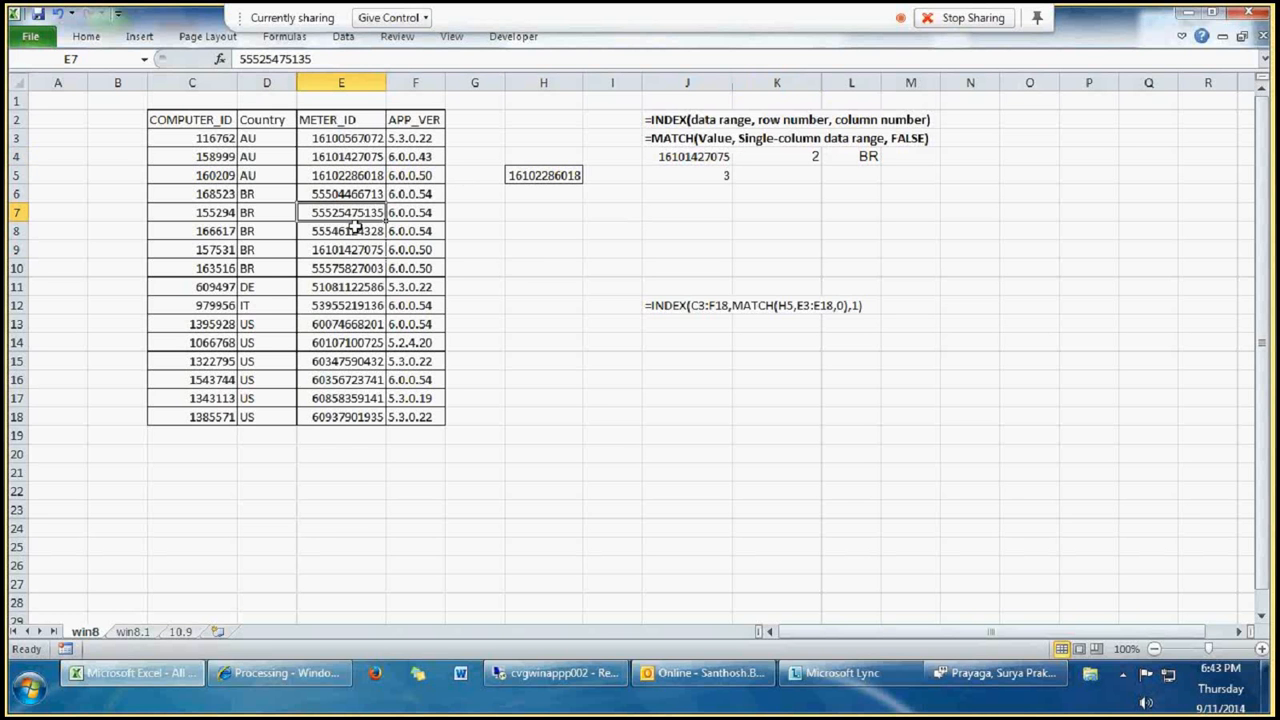
{"action": "left_click", "coordinate": [775, 158]}
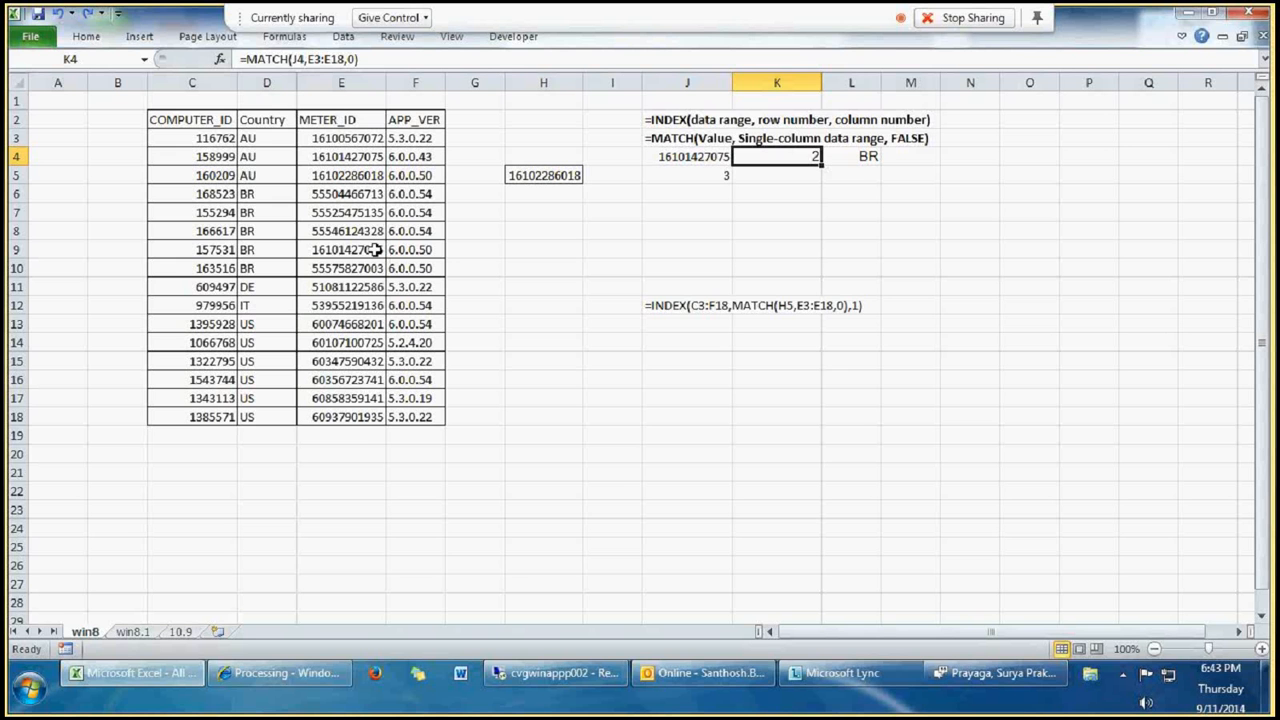
Step: Undo the duplicate meter ID paste in E9 and check the MATCH result in K4 again
{"action": "key", "text": "ctrl+z"}
{"action": "left_click", "coordinate": [749, 216]}
{"action": "key", "text": "Escape"}
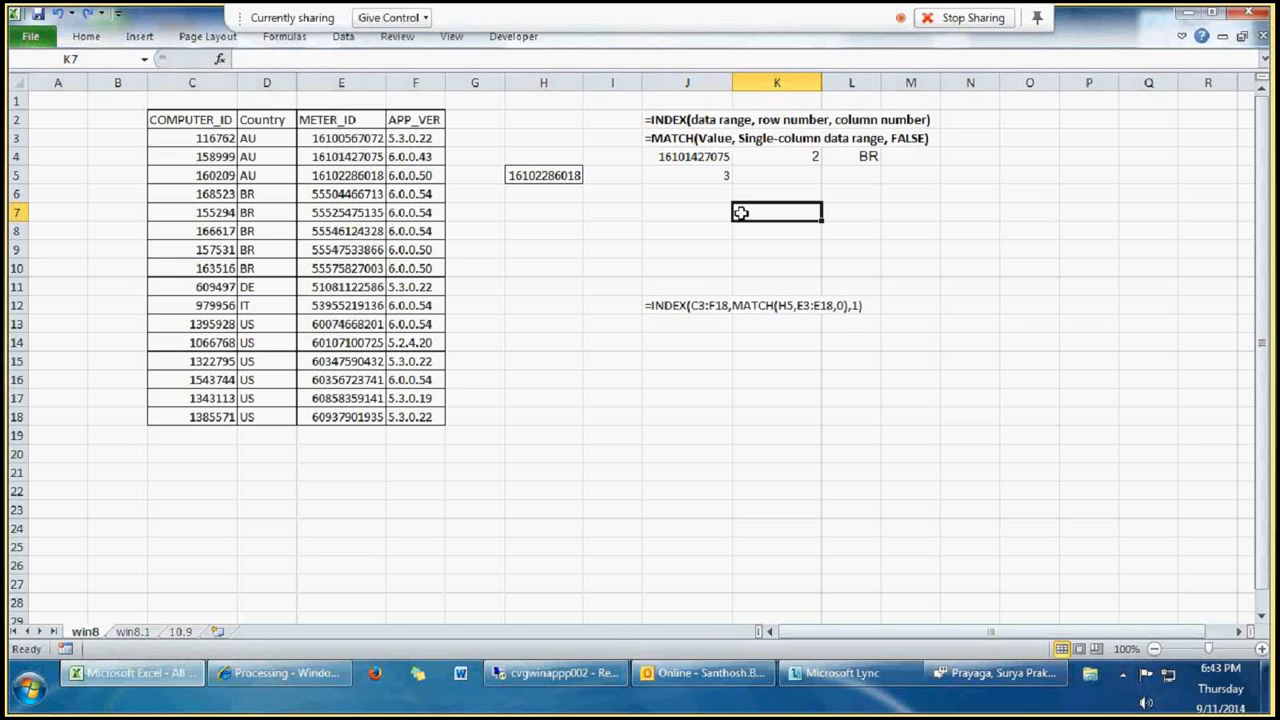
{"action": "left_click", "coordinate": [806, 158]}
Step: Start an INDEX formula in J7 with the data range C3:F18 and row number 1
{"action": "left_click", "coordinate": [675, 213]}
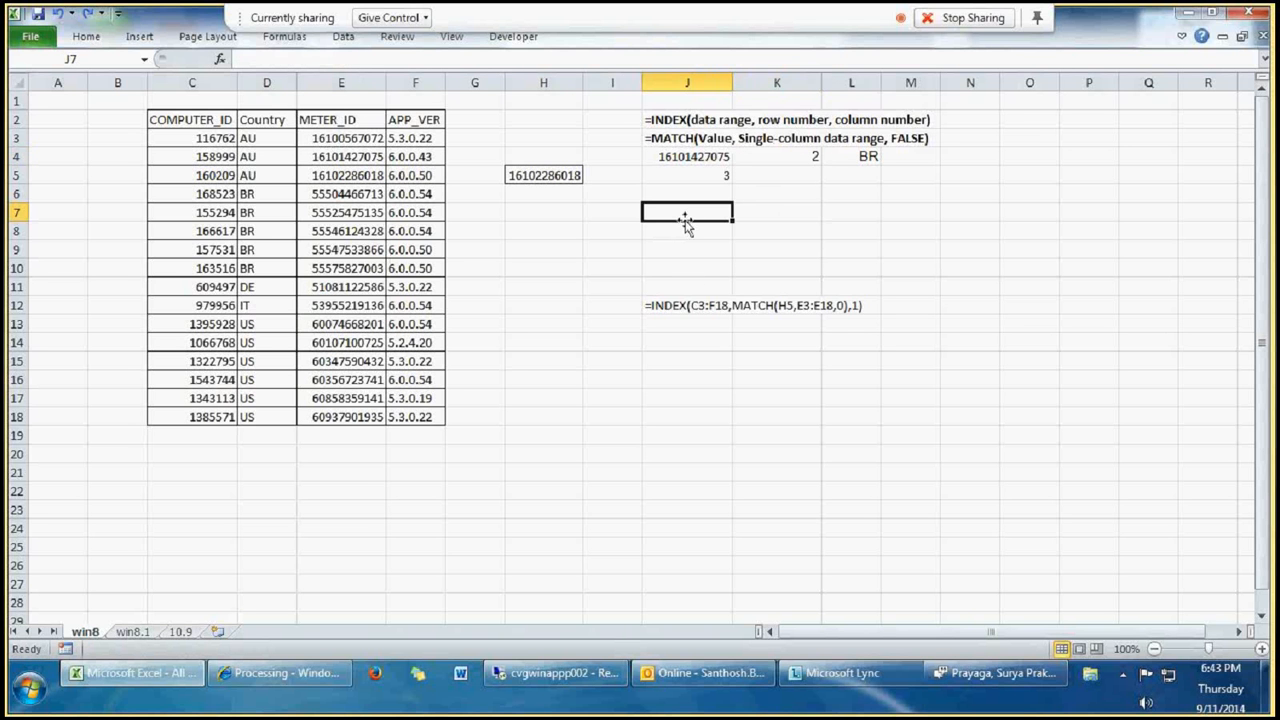
{"action": "type", "text": "="}
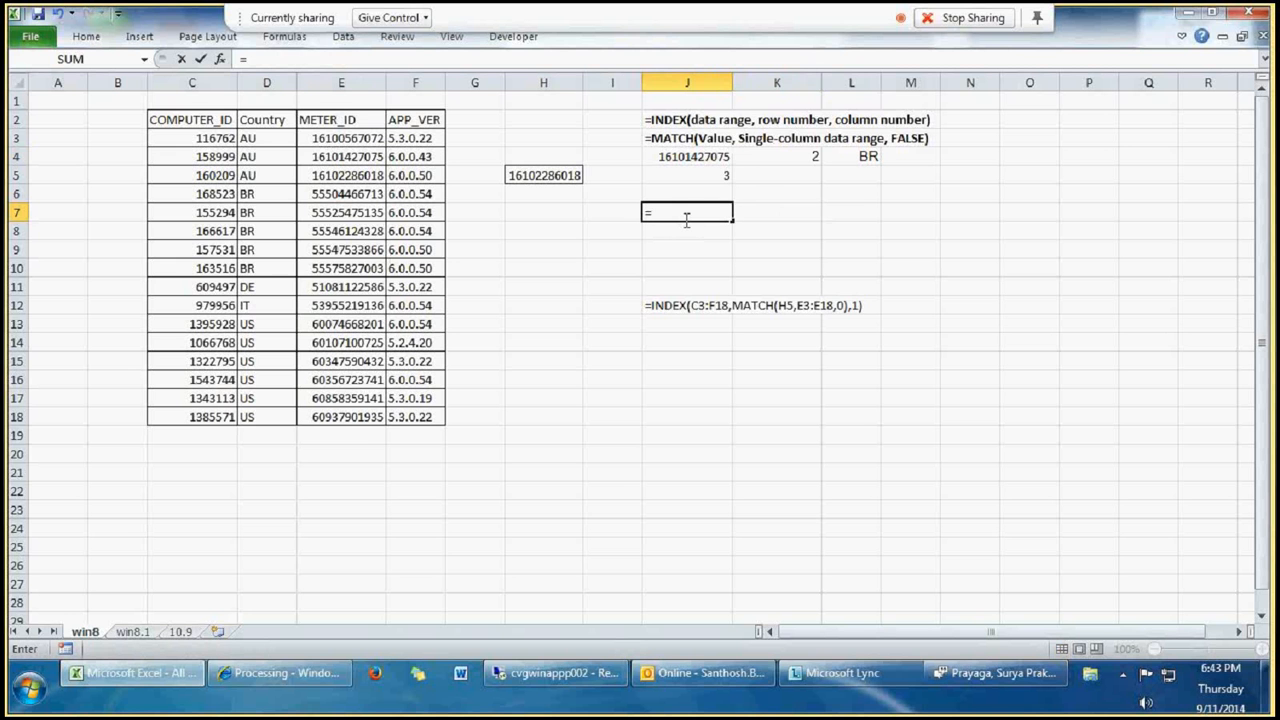
{"action": "type", "text": "index("}
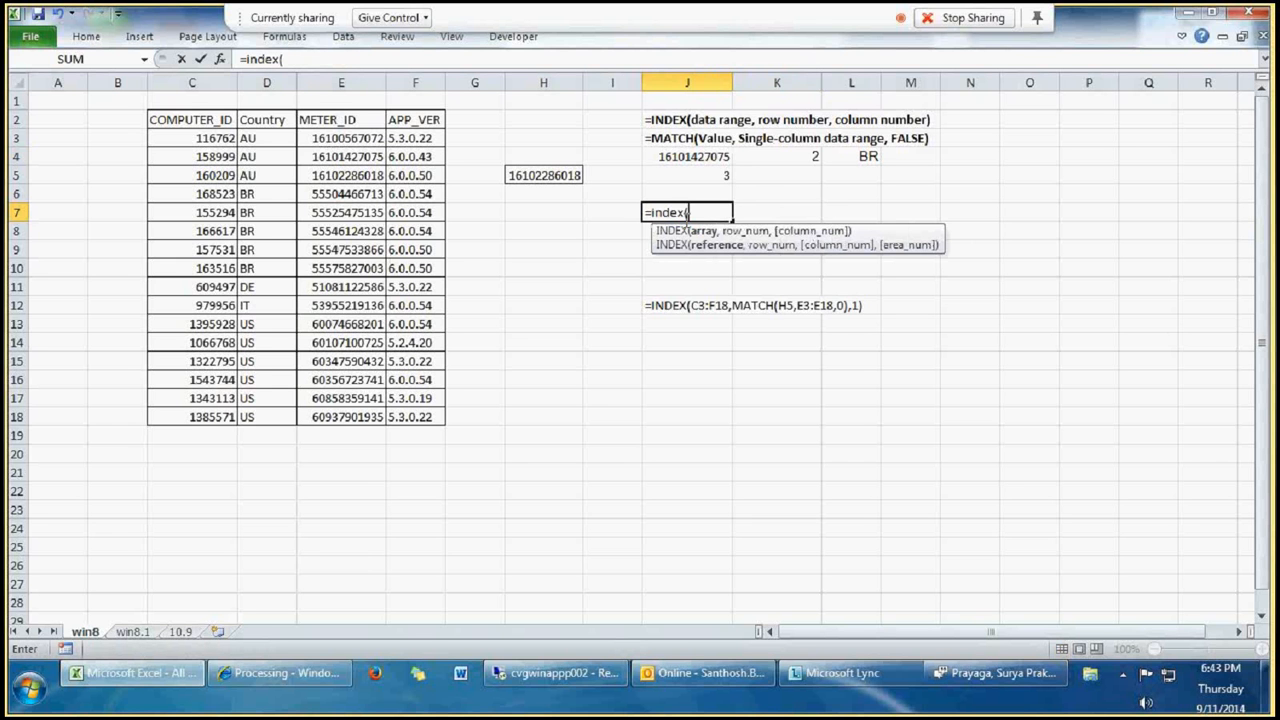
{"action": "left_click_drag", "start_coordinate": [172, 138], "coordinate": [393, 420]}
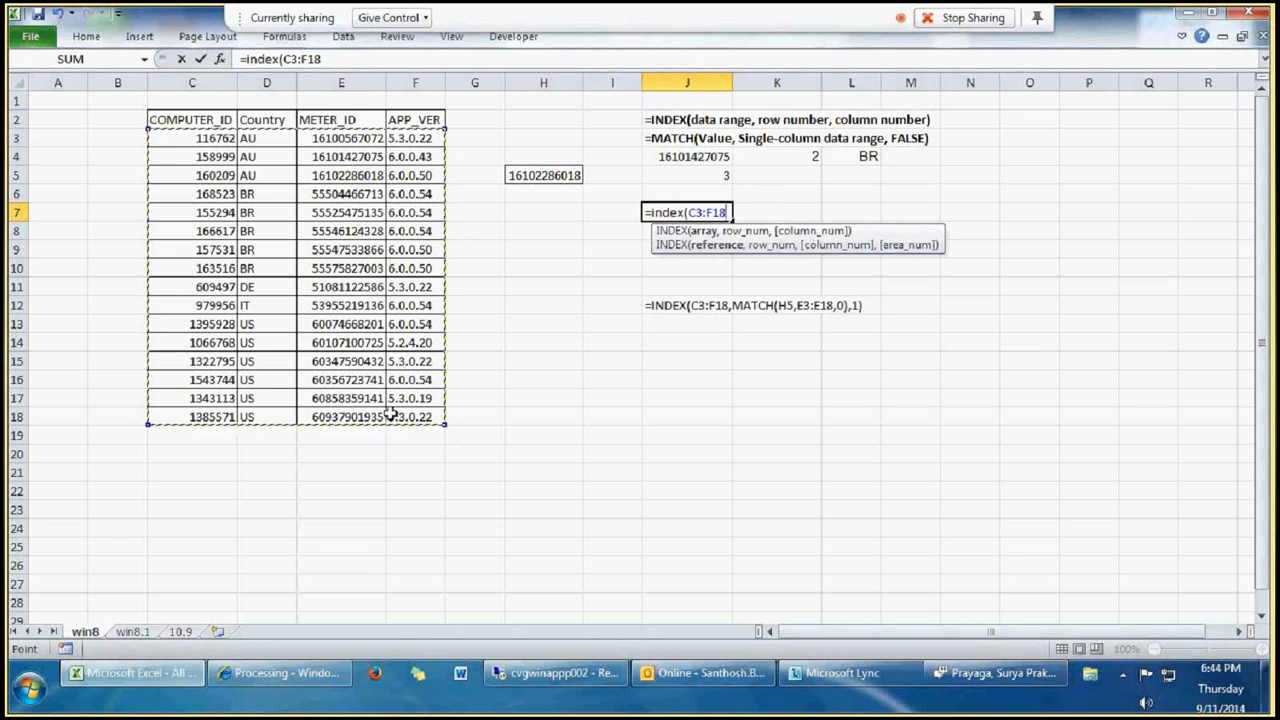
{"action": "type", "text": ","}
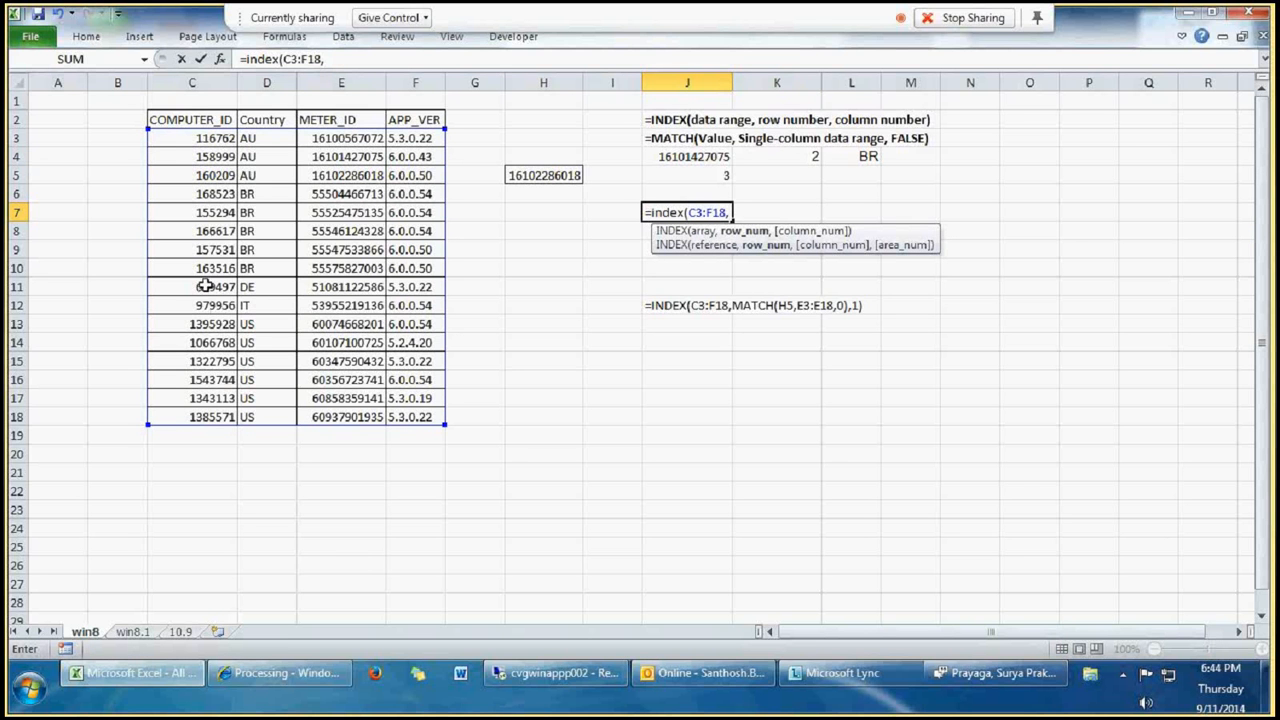
{"action": "type", "text": "1,"}
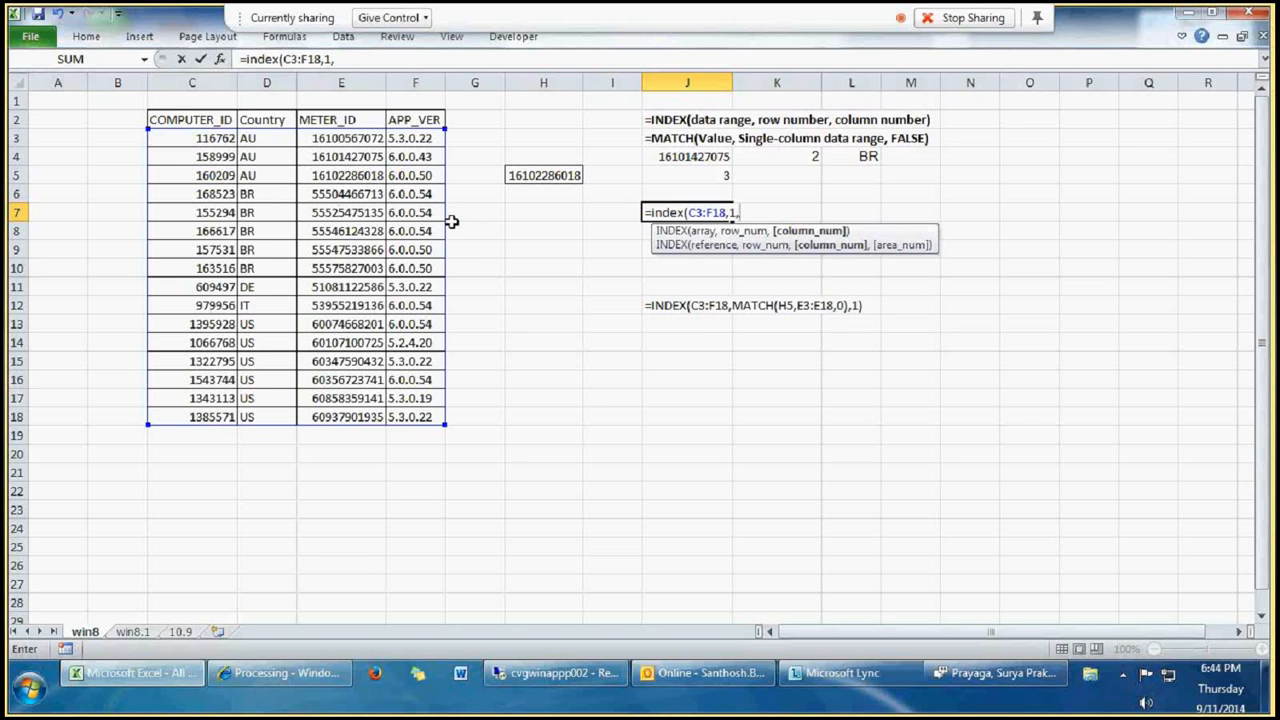
Step: Complete the J7 formula with MATCH(H5,E3:E18,0) as the column number argument
{"action": "type", "text": "mat"}
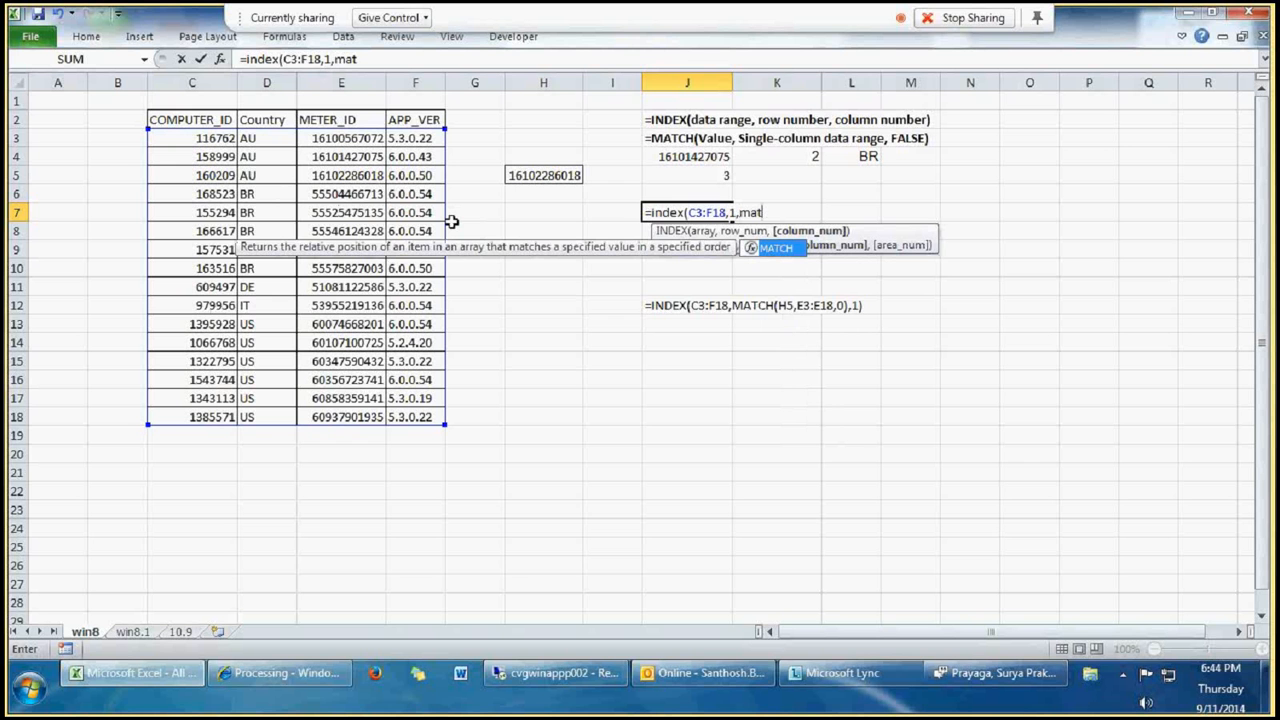
{"action": "type", "text": "ch("}
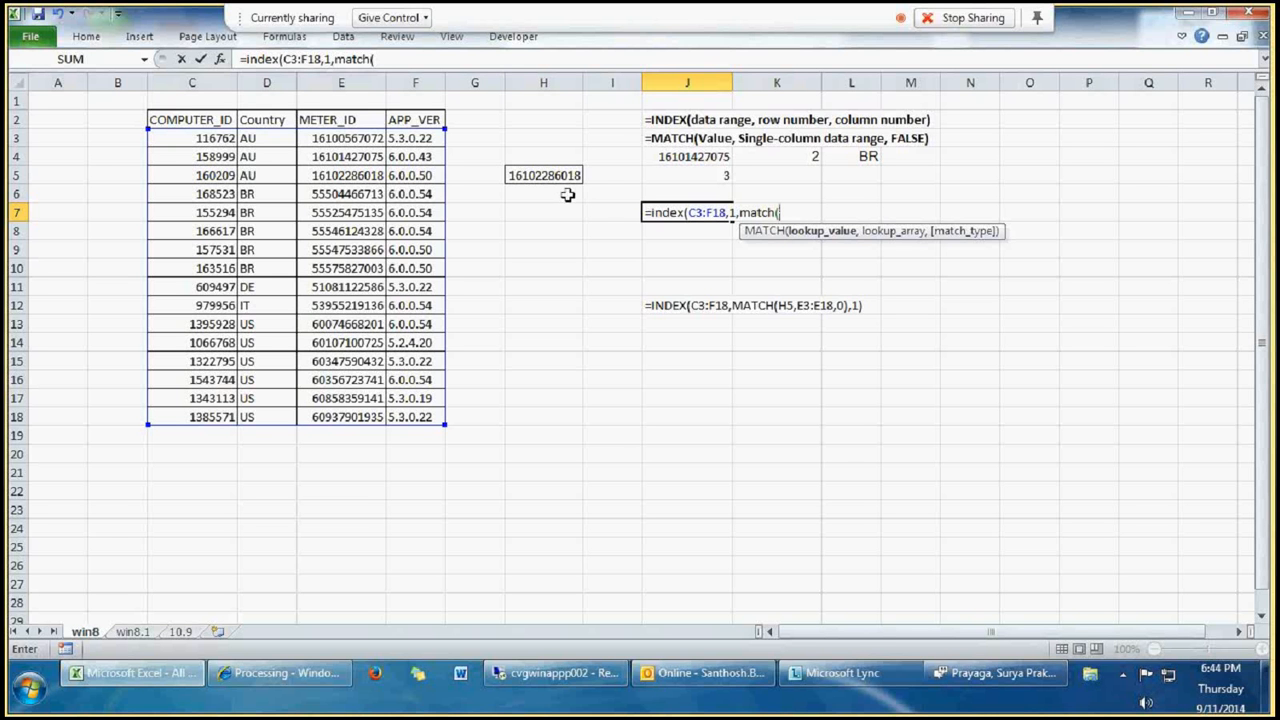
{"action": "left_click", "coordinate": [543, 175]}
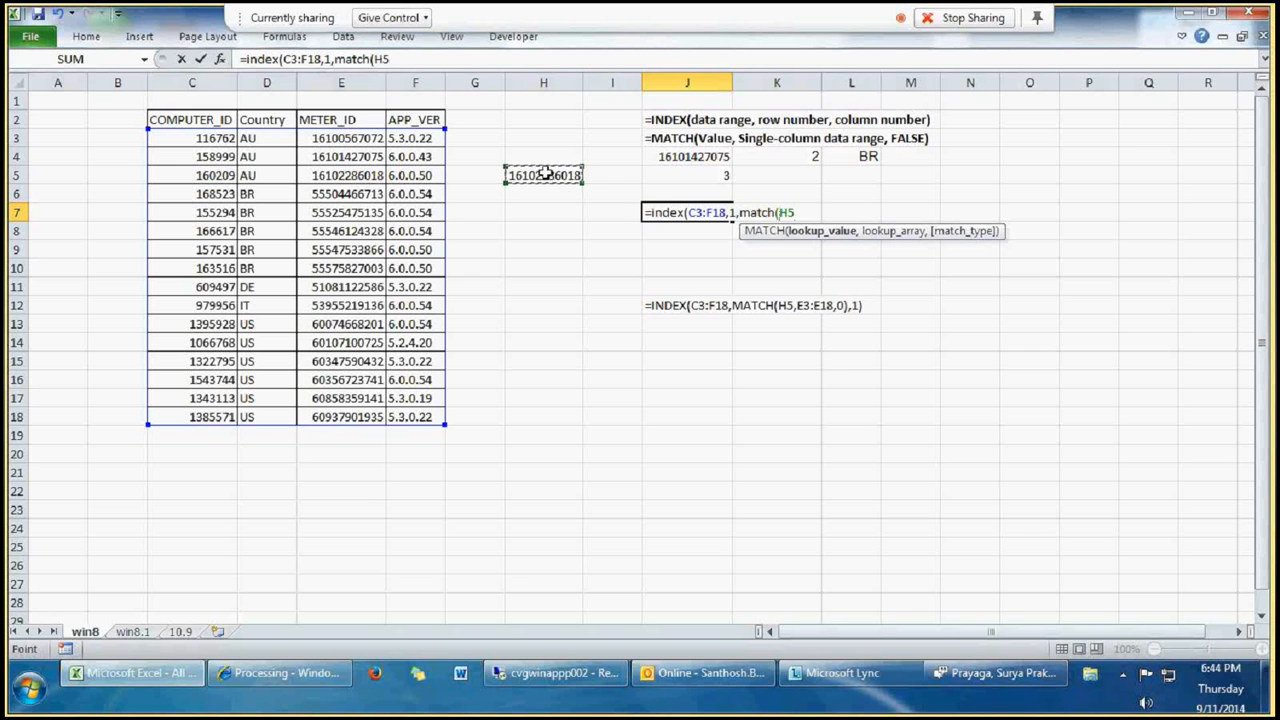
{"action": "type", "text": ","}
{"action": "left_click_drag", "start_coordinate": [340, 138], "coordinate": [348, 417]}
{"action": "type", "text": ","}
{"action": "double_click", "coordinate": [865, 262]}
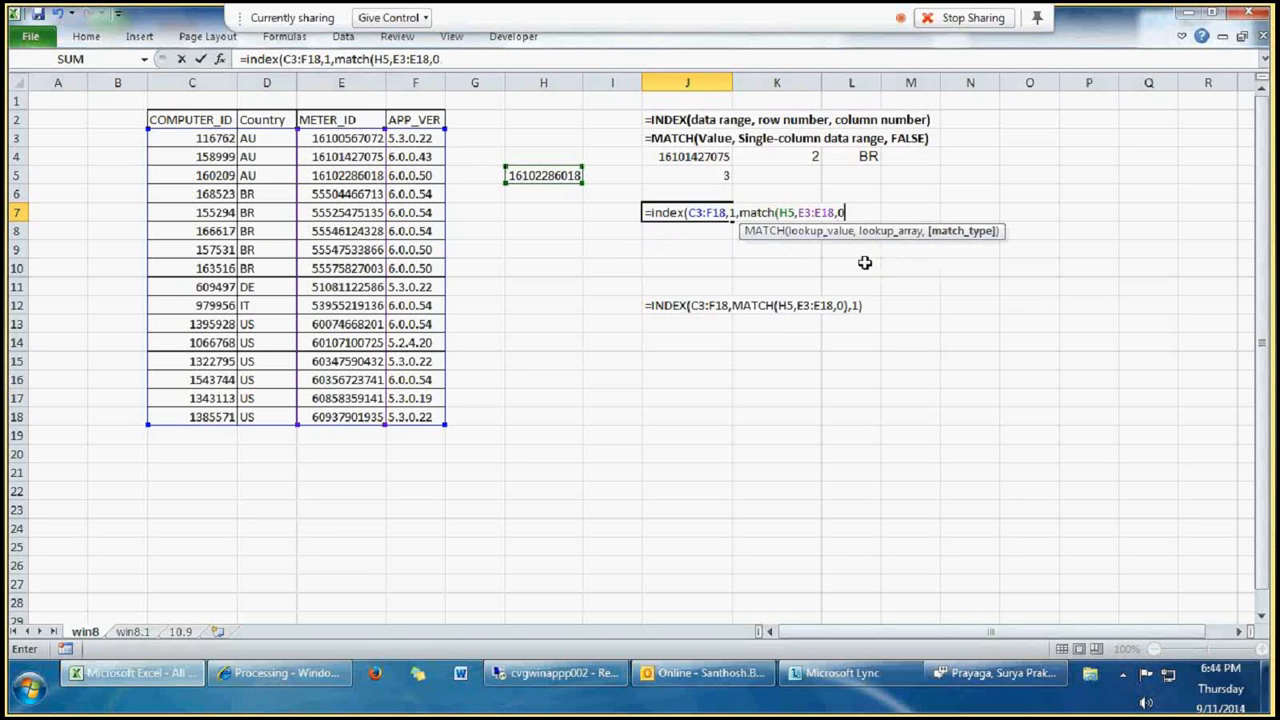
{"action": "type", "text": "))"}
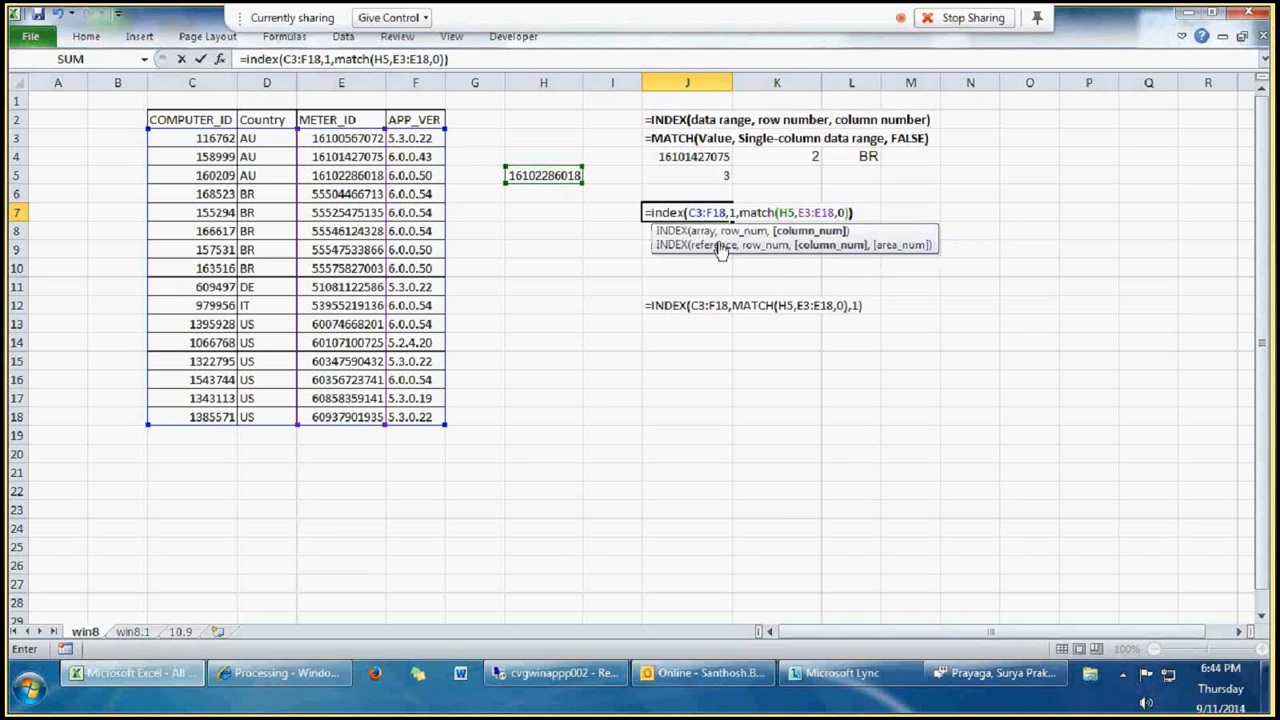
{"action": "key", "text": "Return"}
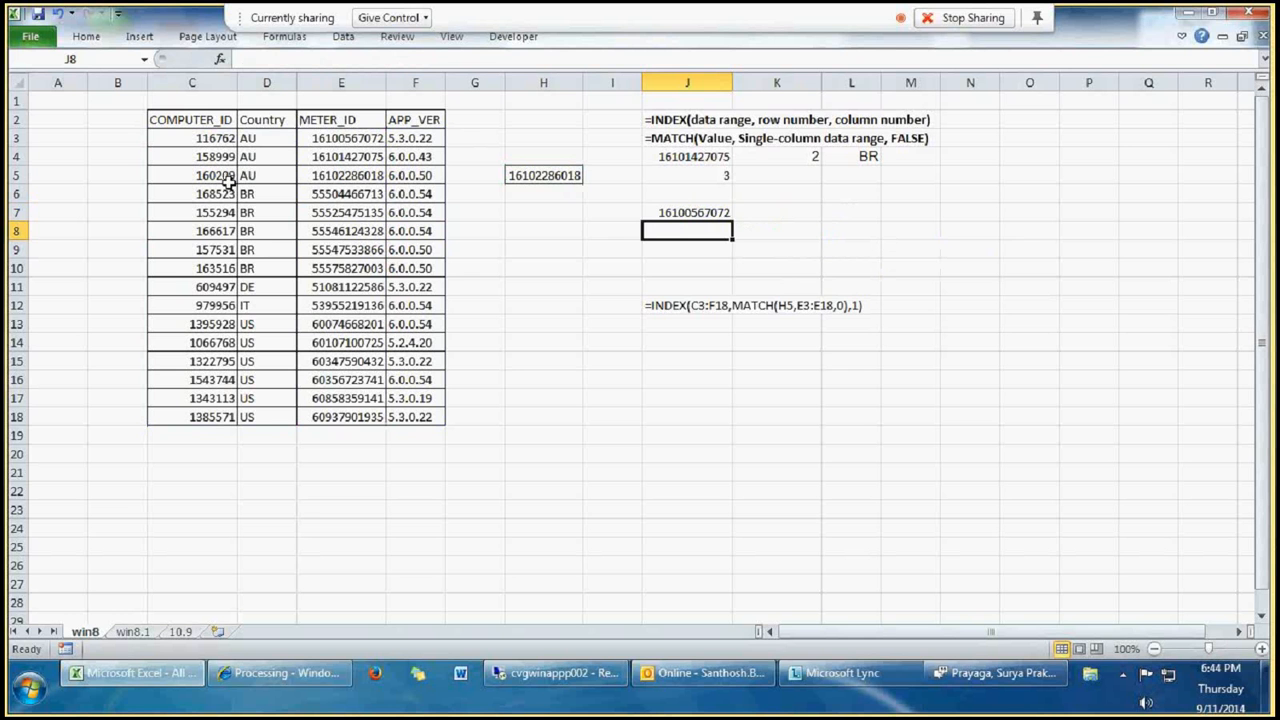
Step: Correct the J7 formula to =INDEX(C3:F18,MATCH(H5,E3:E18,0),1), making MATCH the row number and 1 the column number
{"action": "left_click", "coordinate": [677, 211]}
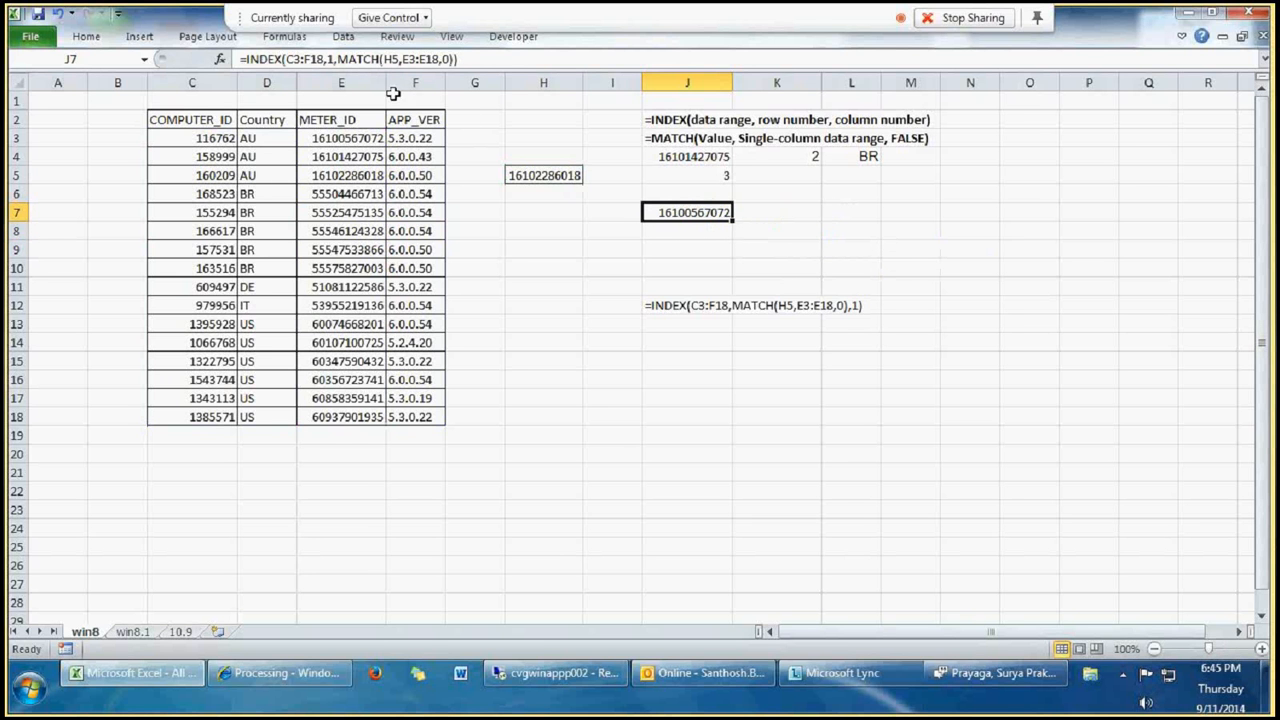
{"action": "left_click", "coordinate": [338, 59]}
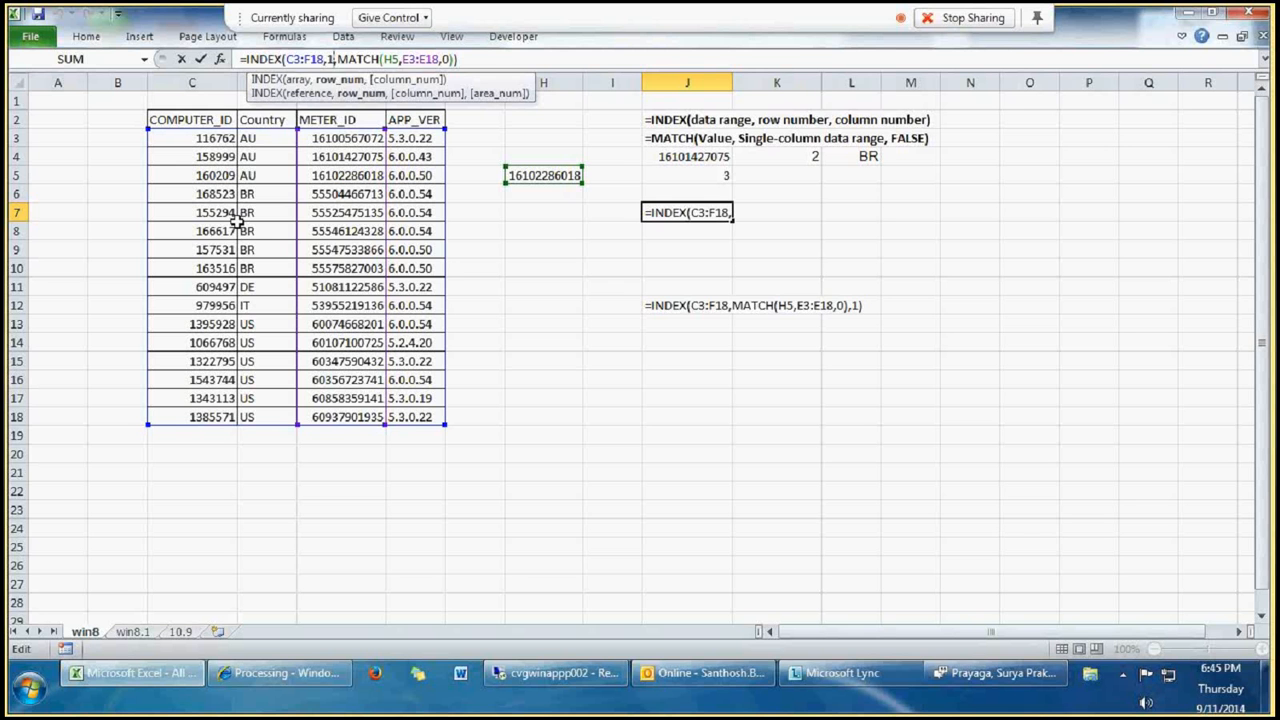
{"action": "key", "text": "BackSpace"}
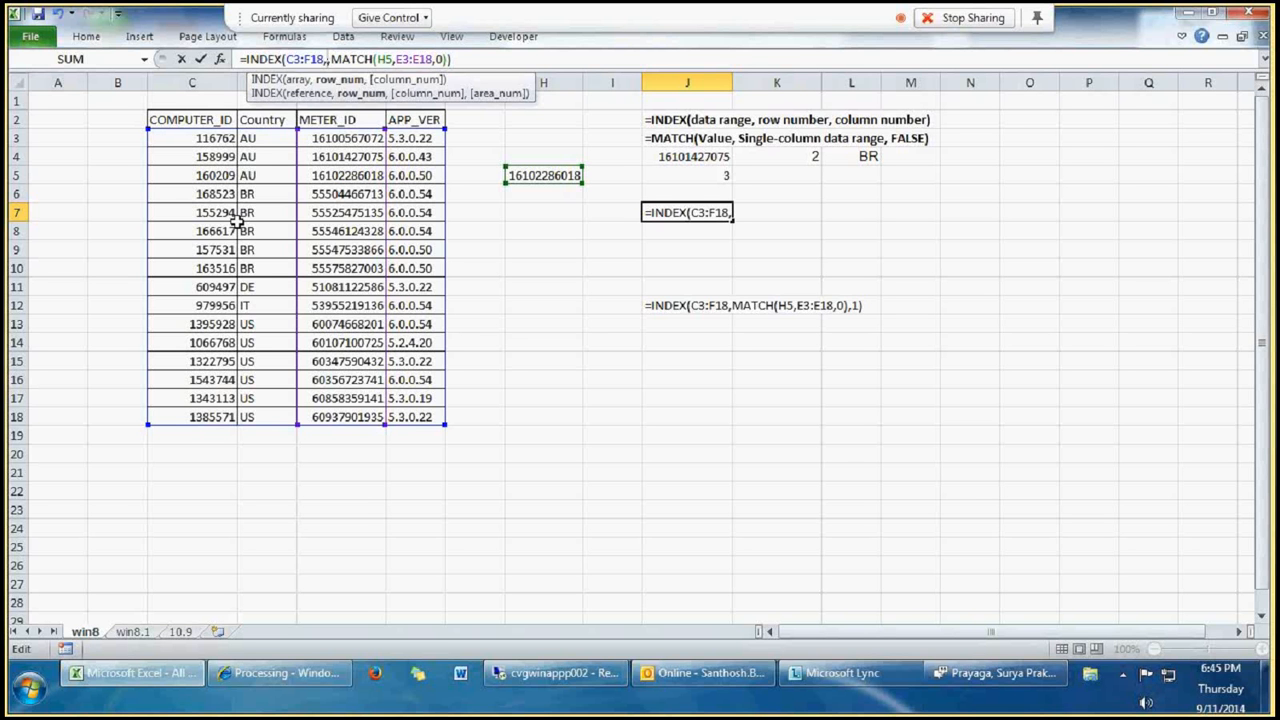
{"action": "key", "text": "Right"}
{"action": "key", "text": "BackSpace"}
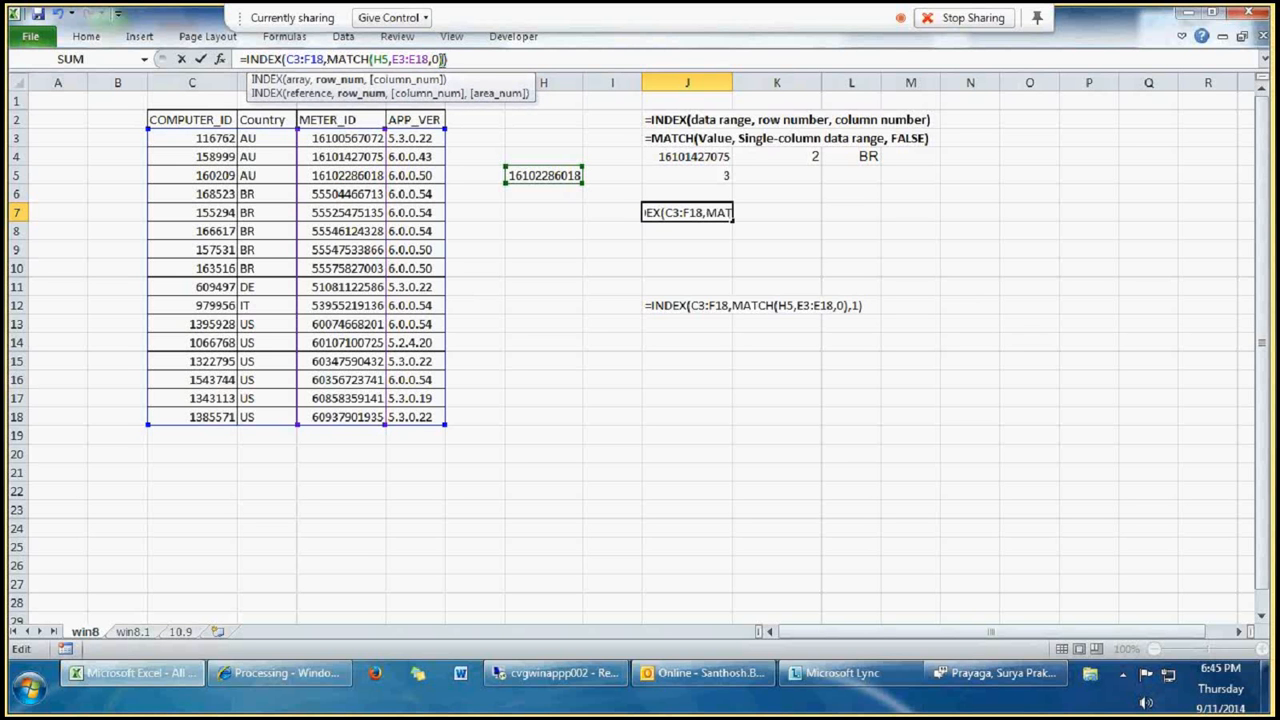
{"action": "key", "text": "Left"}
{"action": "key", "text": "Right"}
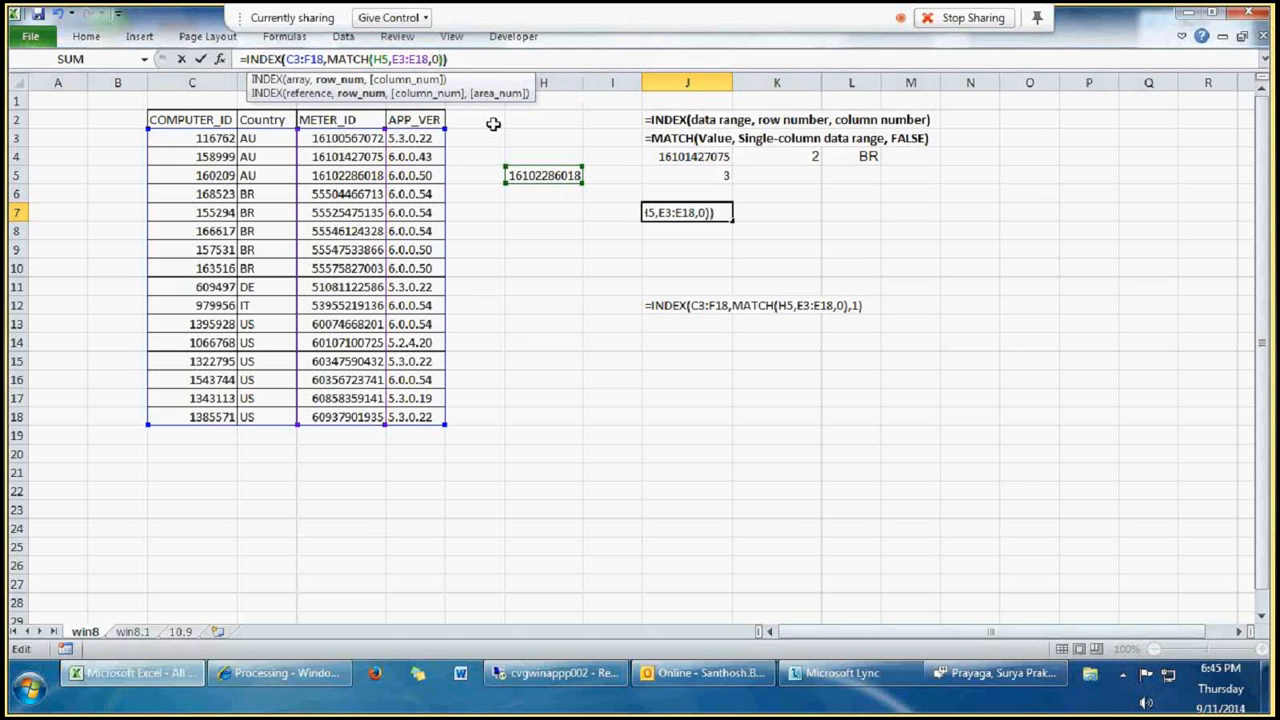
{"action": "type", "text": ",1"}
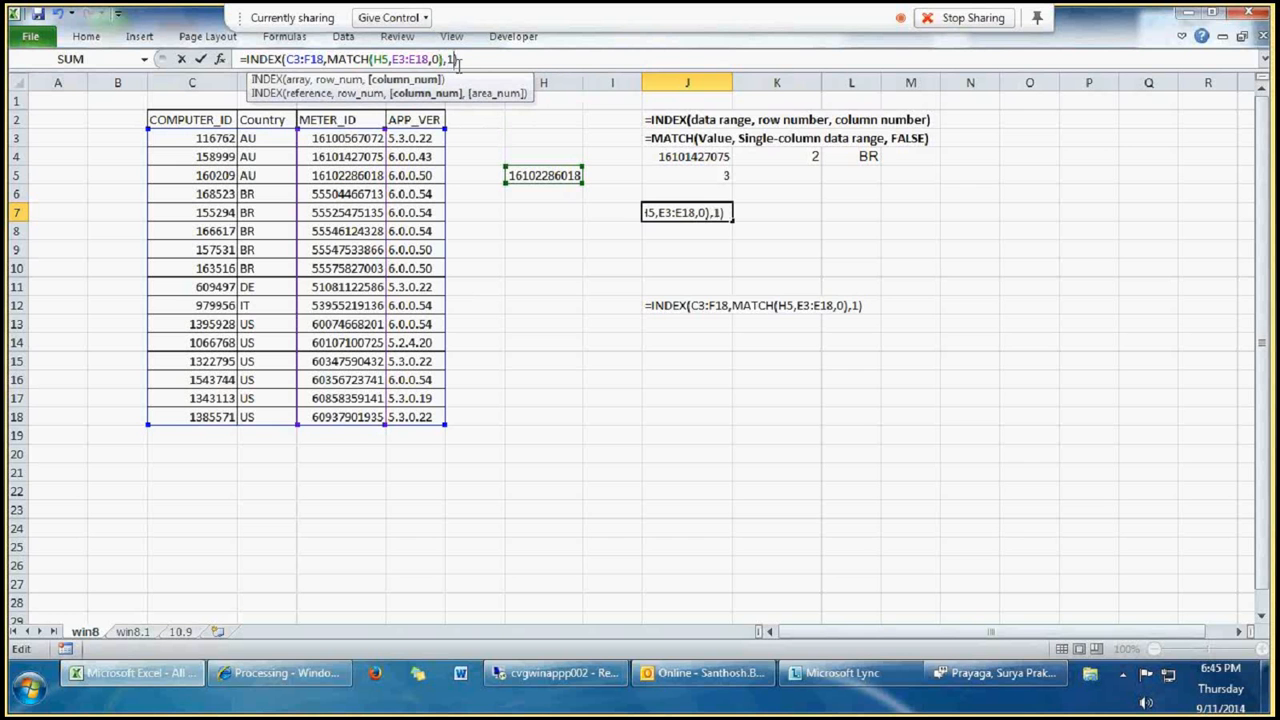
{"action": "key", "text": "Return"}
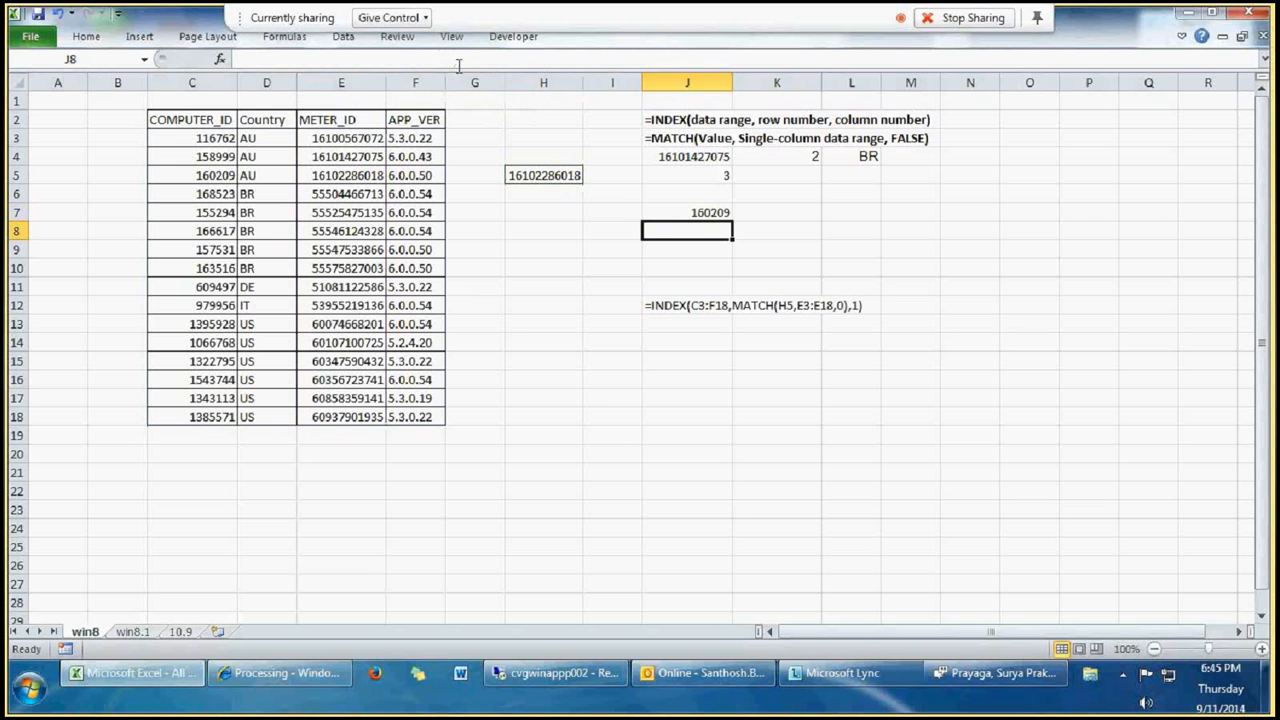
Step: Review the INDEX data range and the nested MATCH row argument of the formula in J7
{"action": "left_click", "coordinate": [688, 213]}
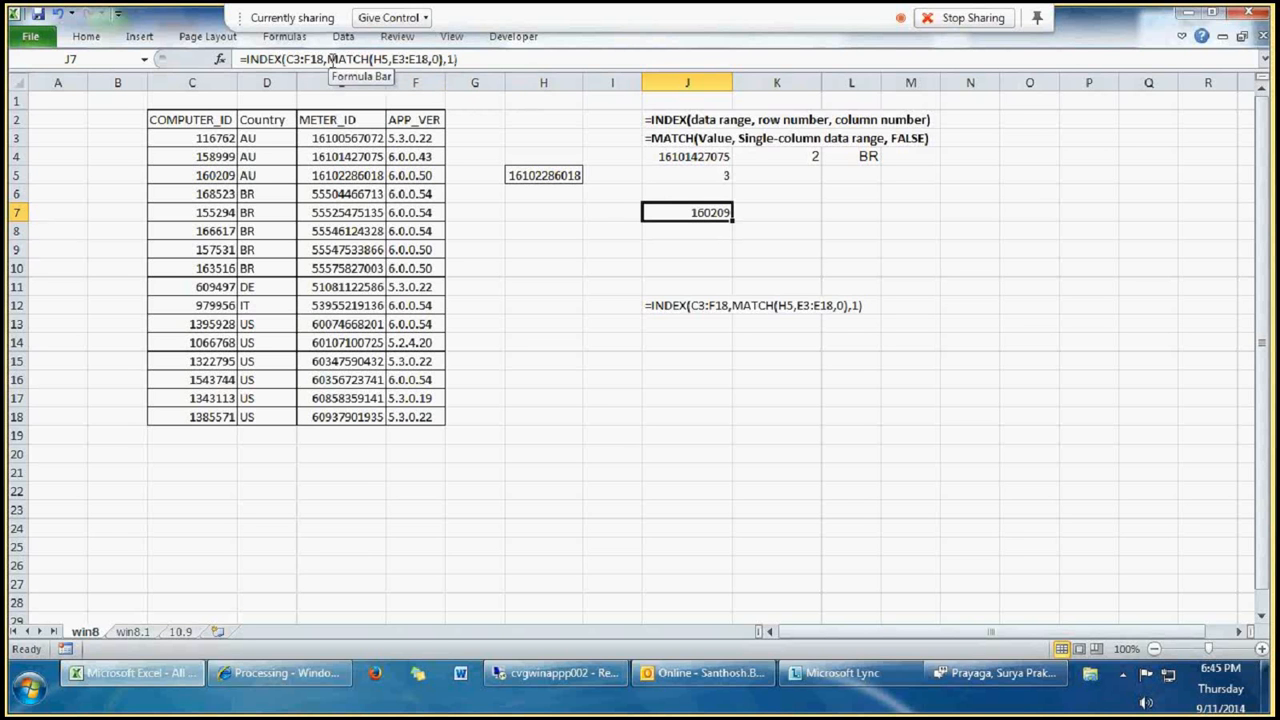
{"action": "double_click", "coordinate": [676, 210]}
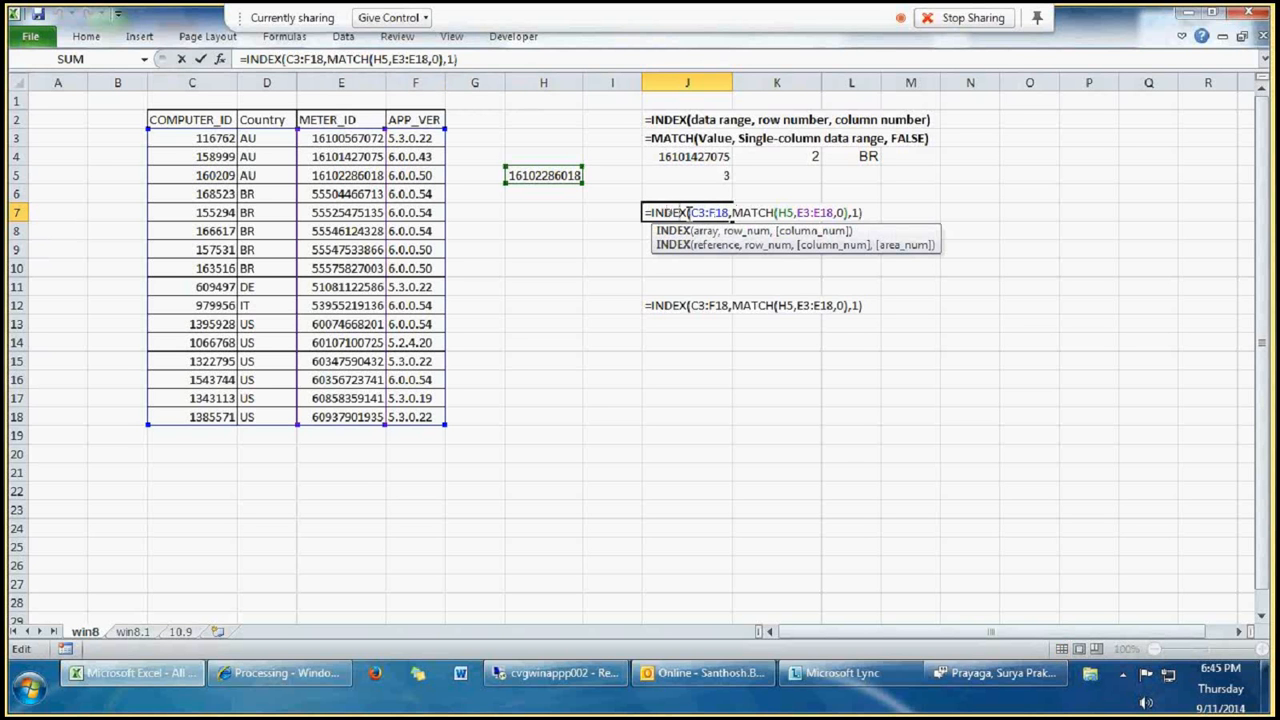
{"action": "left_click_drag", "start_coordinate": [688, 212], "coordinate": [728, 212]}
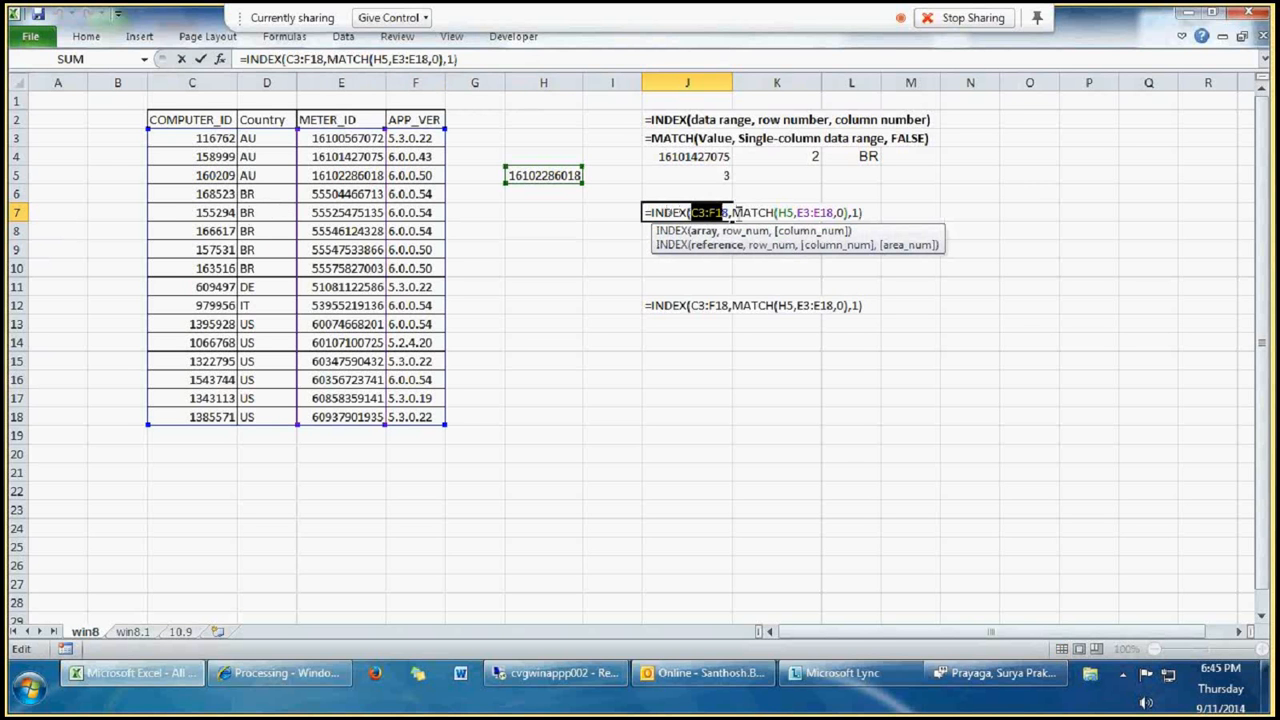
{"action": "left_click", "coordinate": [733, 212]}
{"action": "left_click_drag", "start_coordinate": [733, 212], "coordinate": [834, 212]}
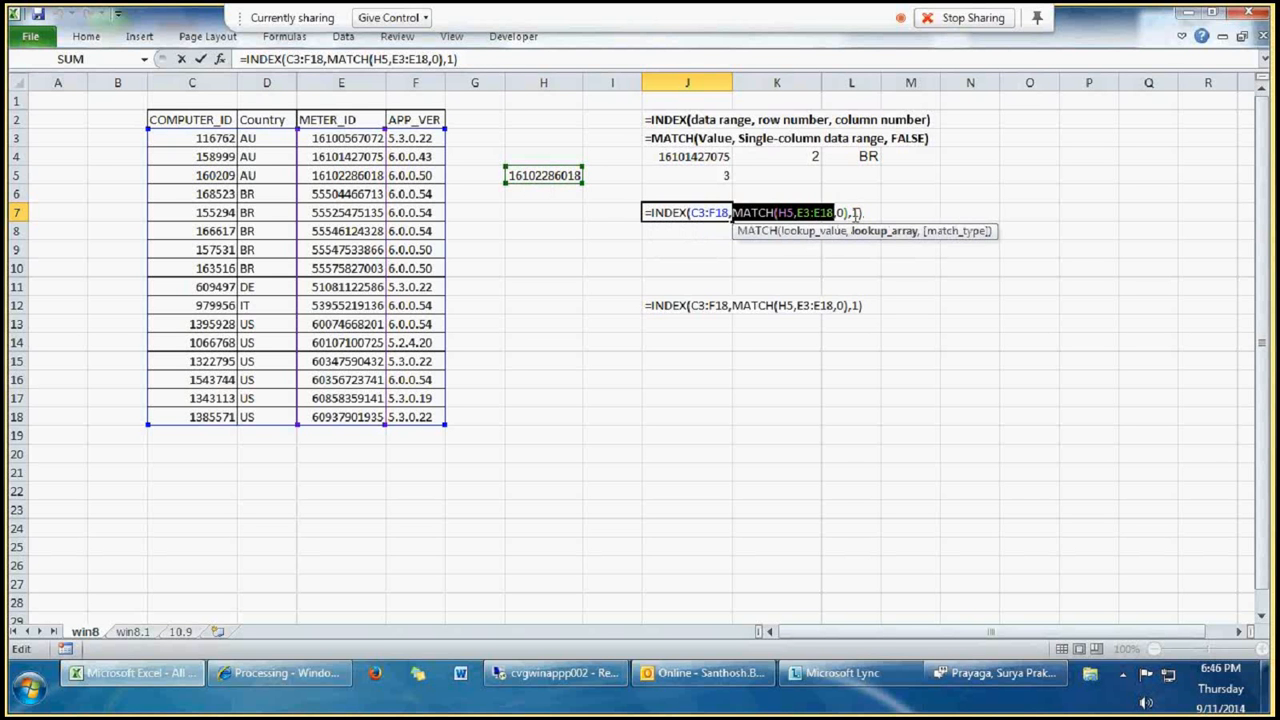
{"action": "key", "text": "Return"}
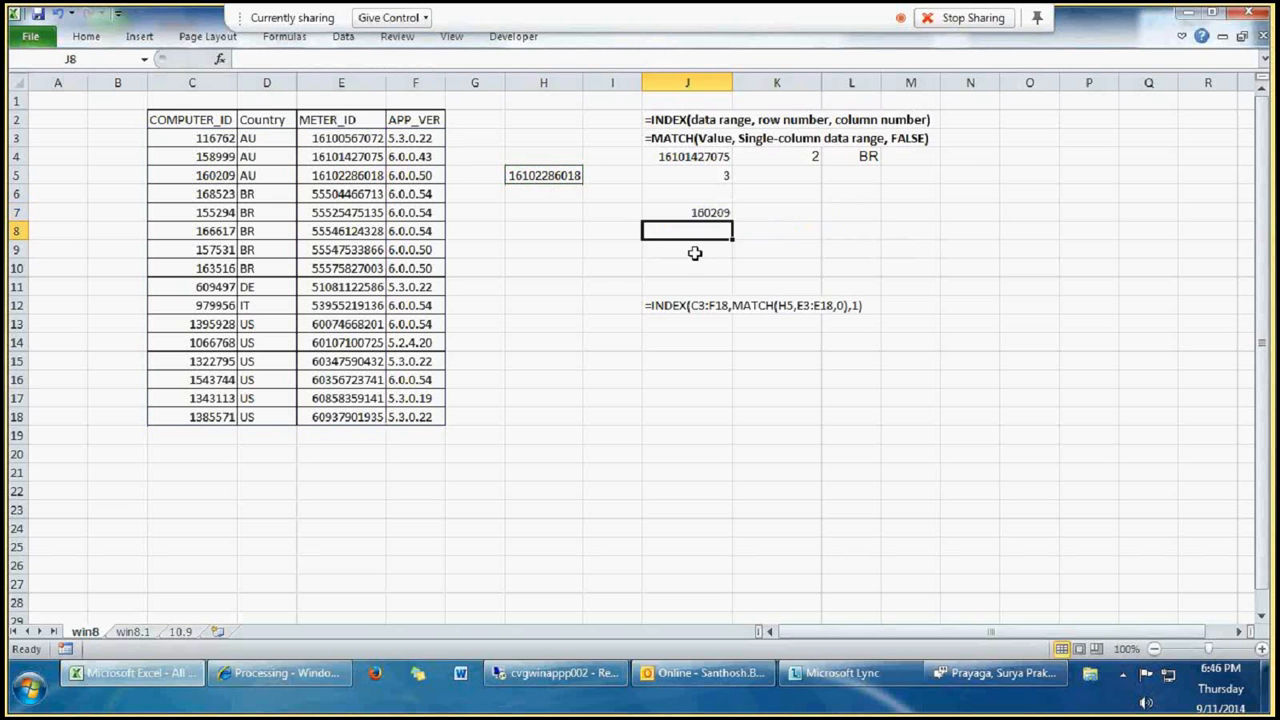
Step: Set the column number in the J7 INDEX-MATCH formula to 2
{"action": "left_click", "coordinate": [703, 213]}
{"action": "double_click", "coordinate": [703, 215]}
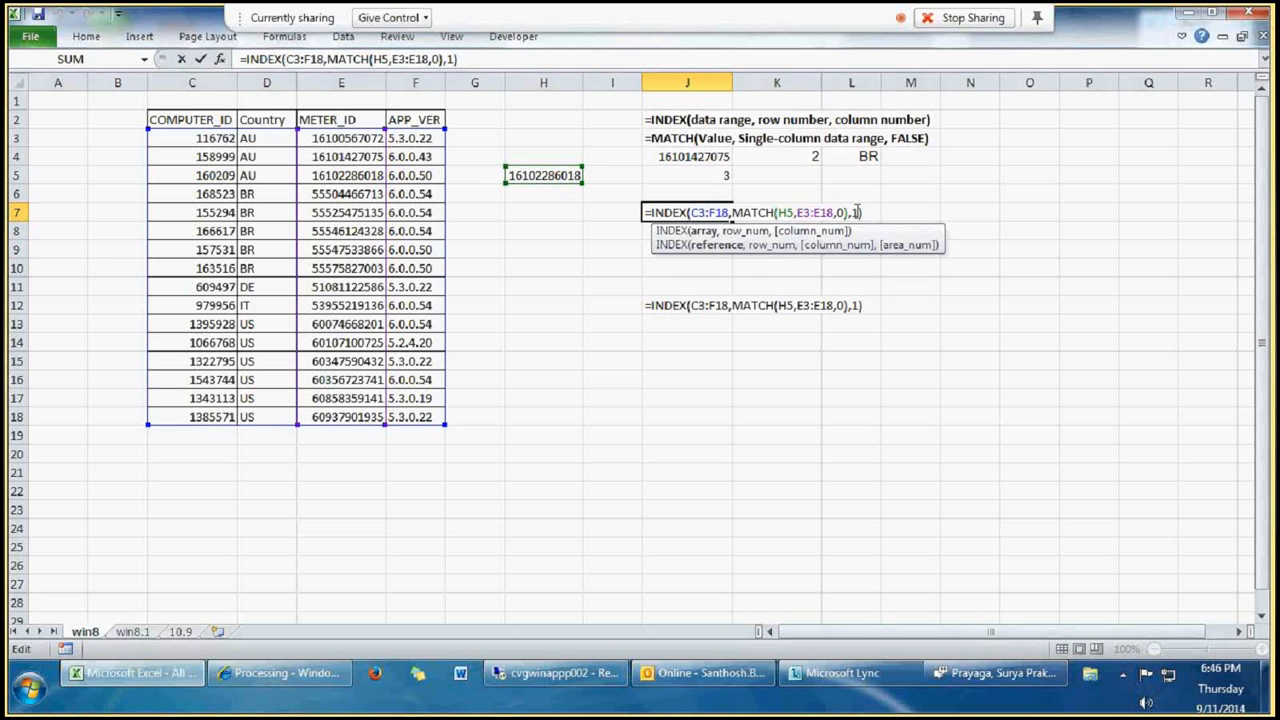
{"action": "type", "text": "2"}
{"action": "key", "text": "Return"}
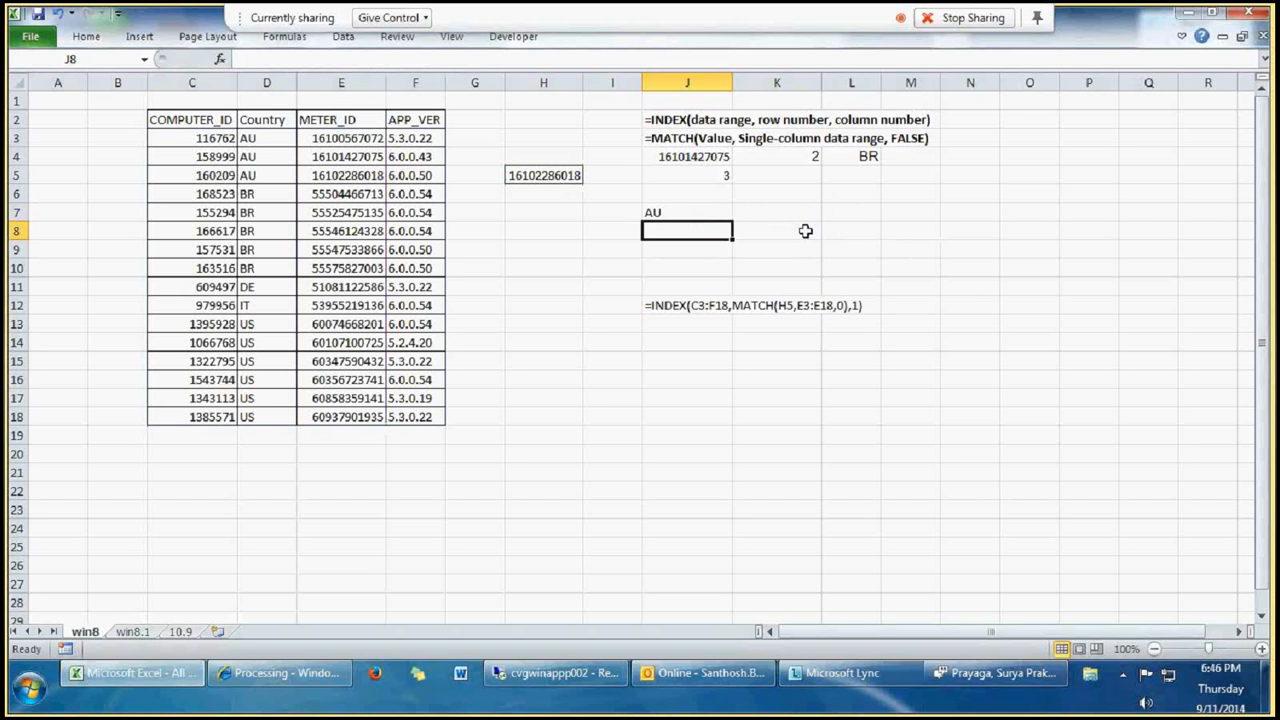
Step: Set the column number in the J7 formula to 1 and compare the COMPUTER_ID and Country columns of the table
{"action": "left_click", "coordinate": [676, 211]}
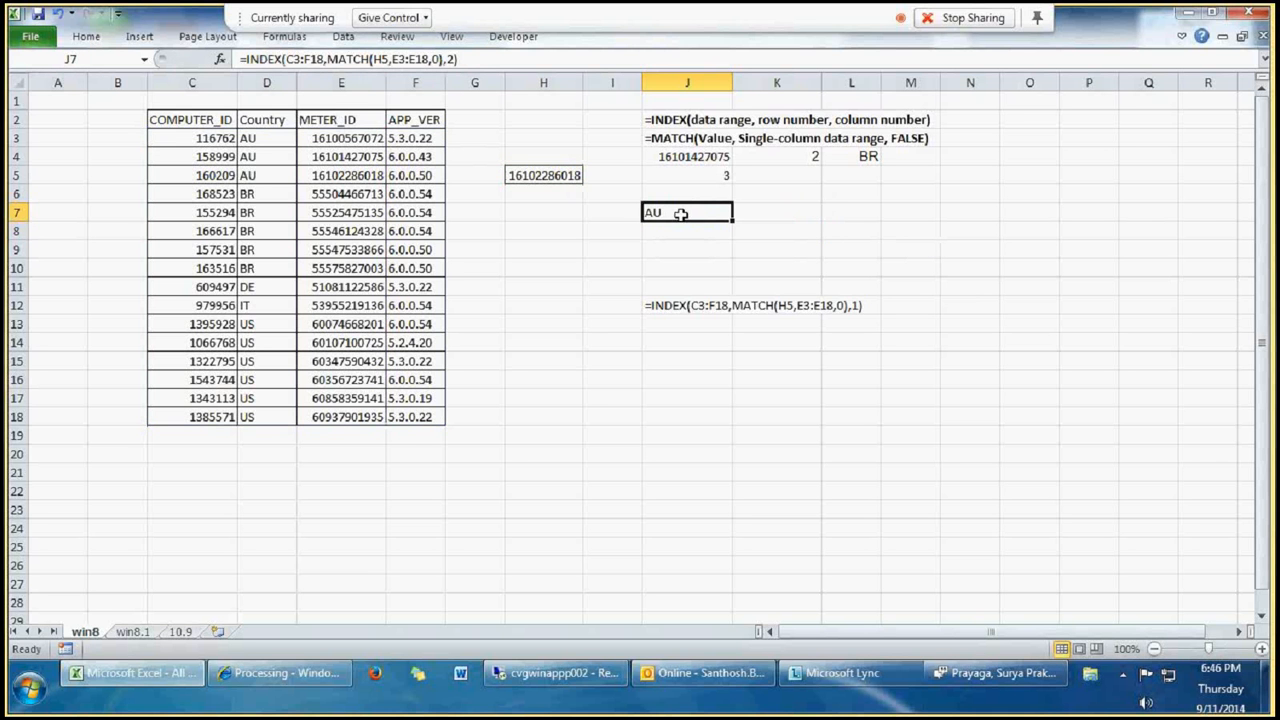
{"action": "double_click", "coordinate": [682, 212]}
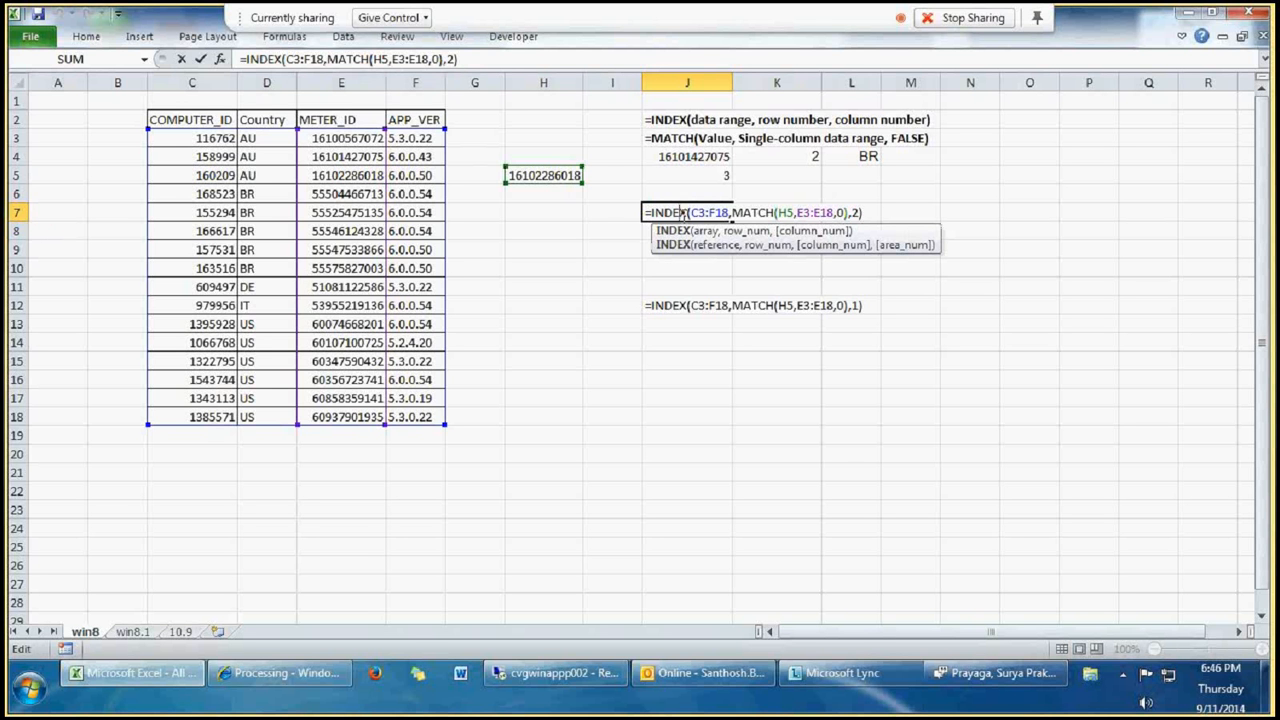
{"action": "left_click", "coordinate": [857, 212]}
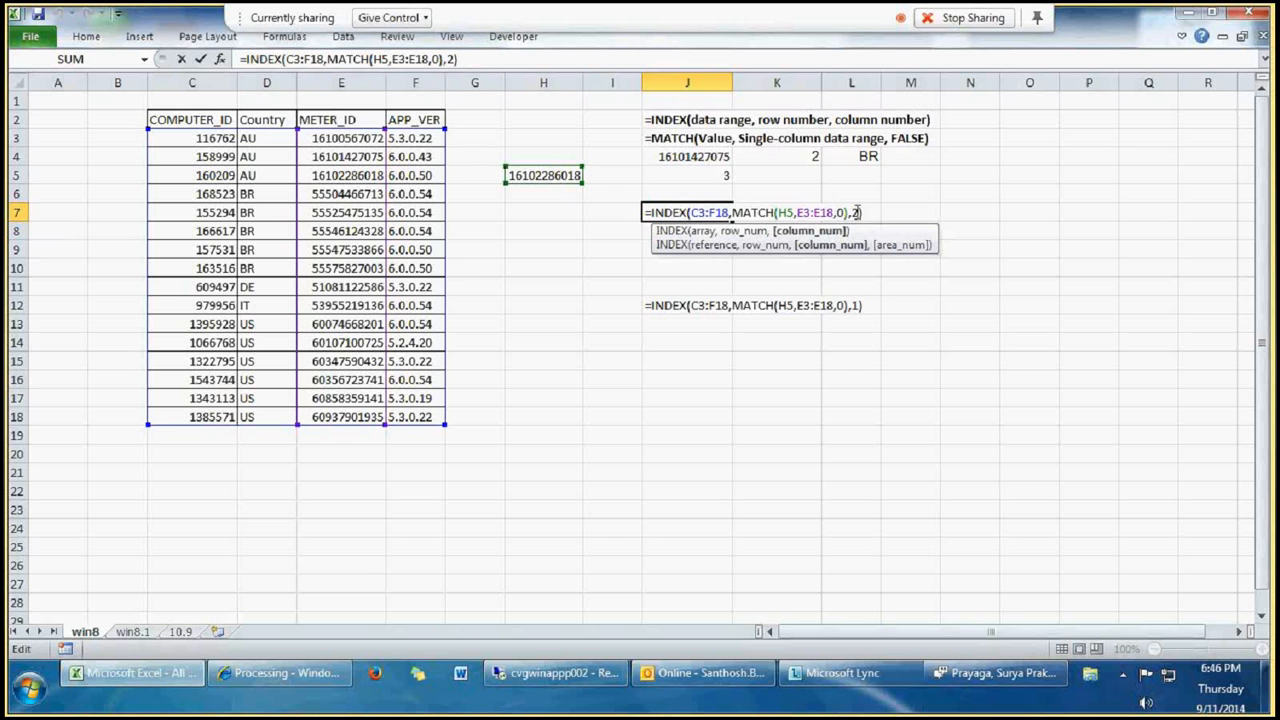
{"action": "key", "text": "BackSpace"}
{"action": "type", "text": "1"}
{"action": "left_click_drag", "start_coordinate": [190, 119], "coordinate": [225, 323]}
{"action": "left_click_drag", "start_coordinate": [262, 119], "coordinate": [290, 398]}
{"action": "left_click", "coordinate": [277, 252]}
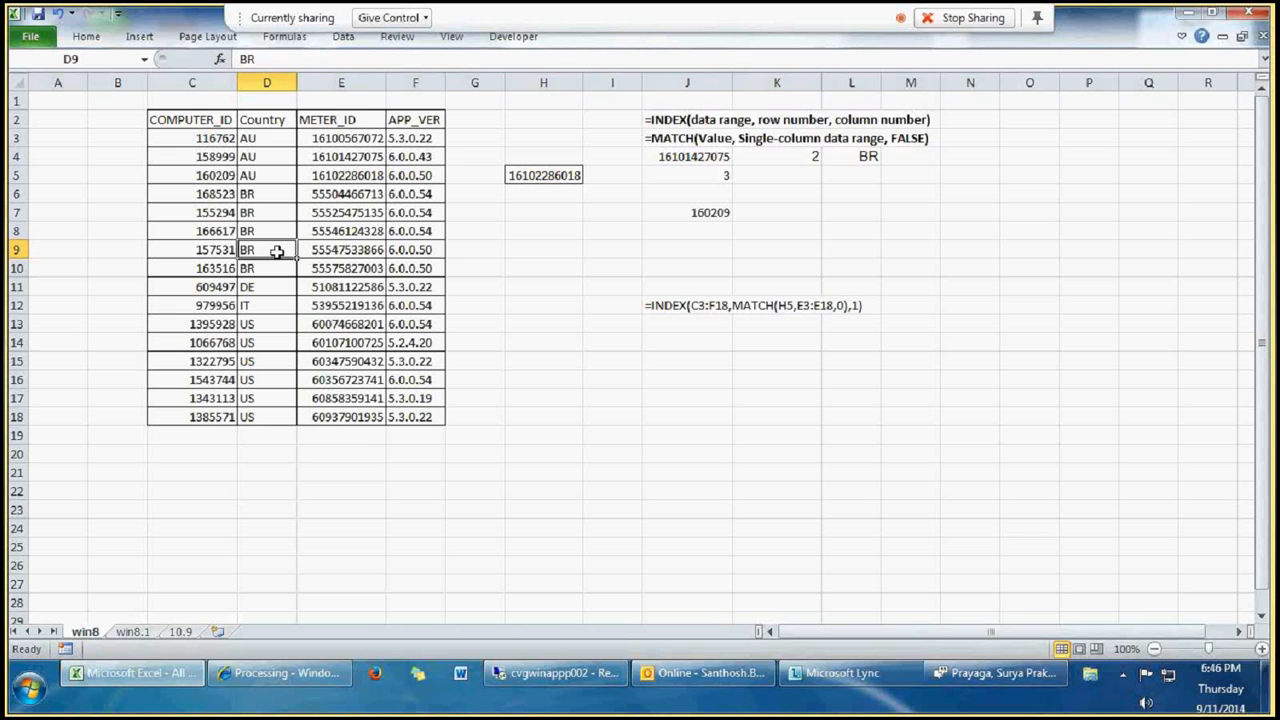
Step: Replace the MATCH lookup value H5 with E5 in the J7 formula
{"action": "left_click", "coordinate": [709, 212]}
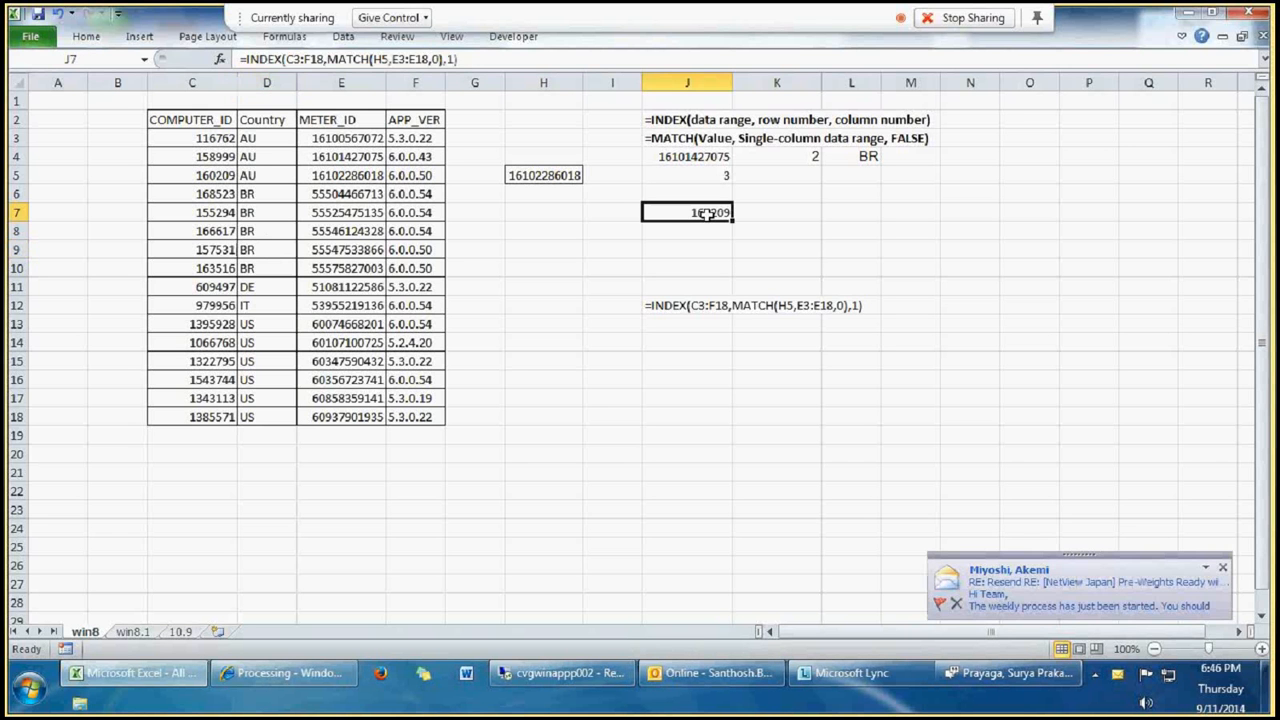
{"action": "double_click", "coordinate": [709, 212]}
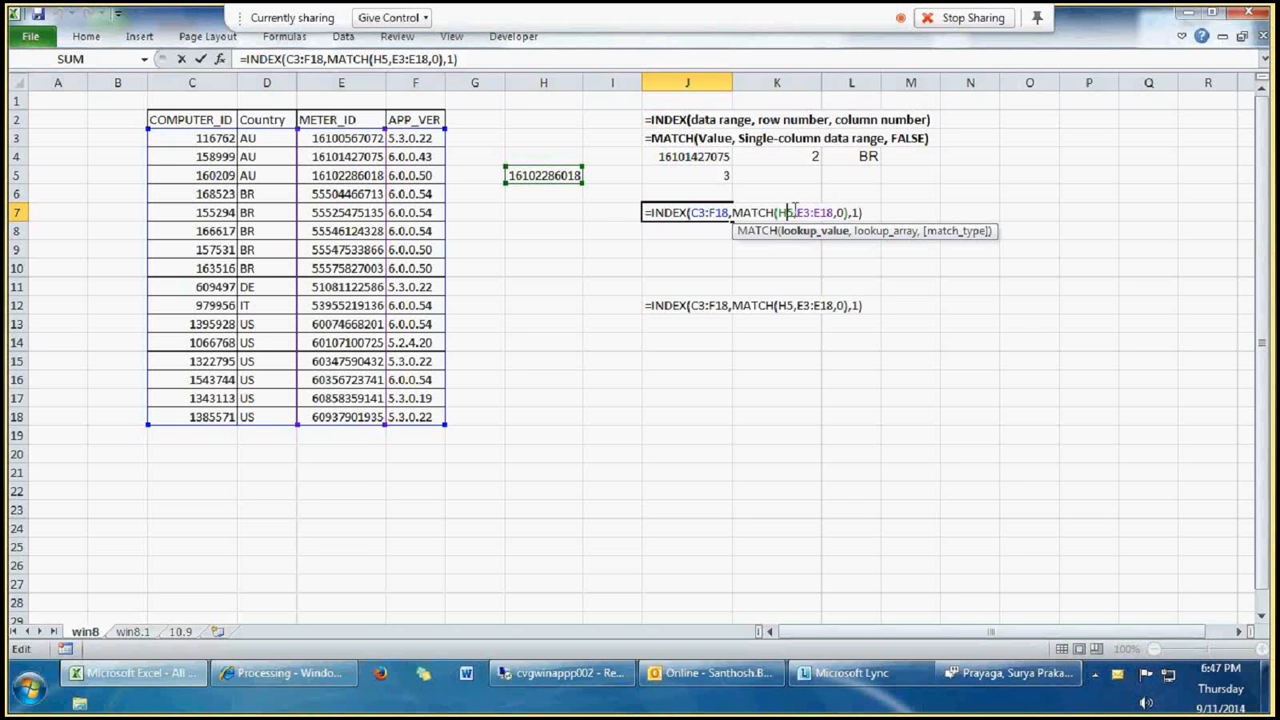
{"action": "key", "text": "BackSpace"}
{"action": "key", "text": "BackSpace"}
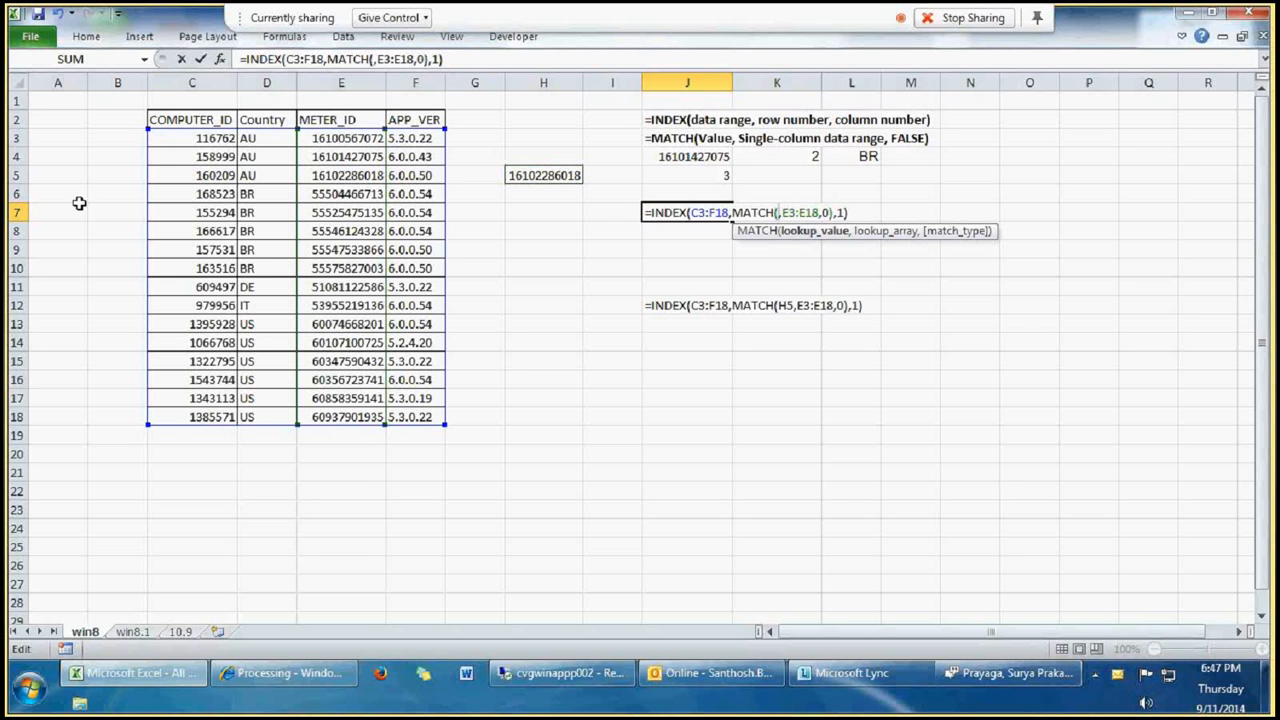
{"action": "left_click", "coordinate": [343, 179]}
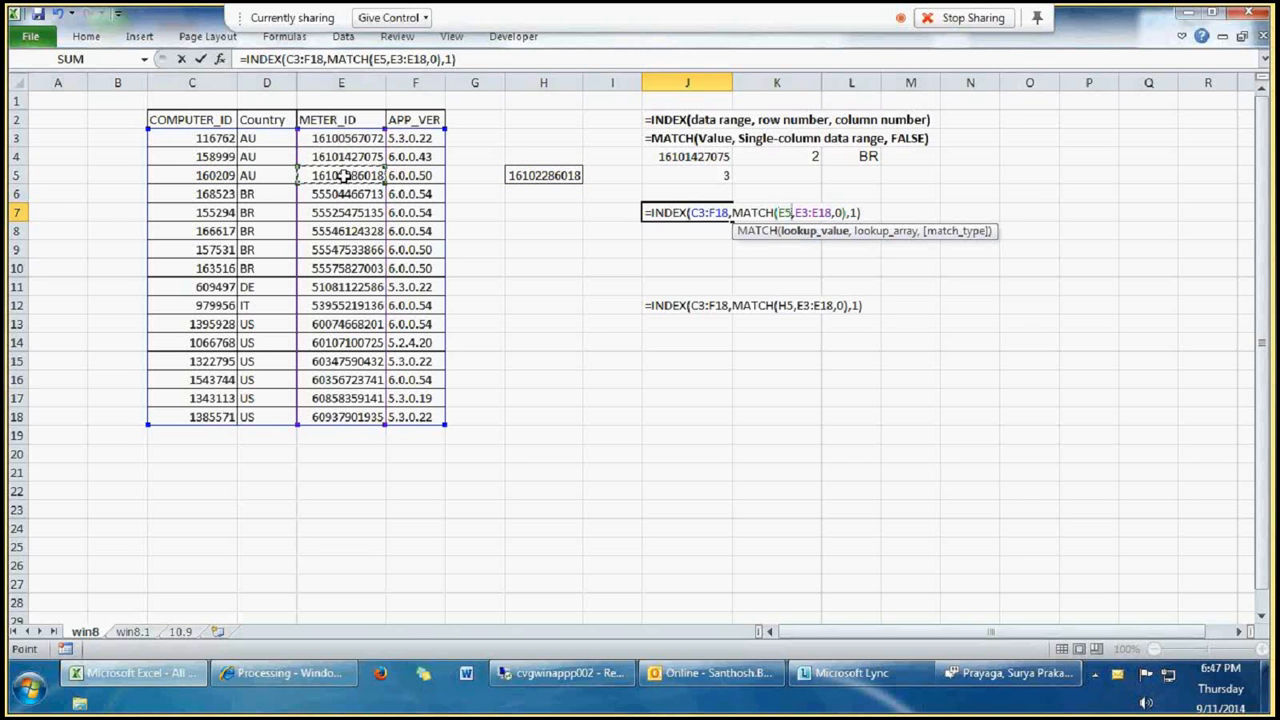
{"action": "key", "text": "Return"}
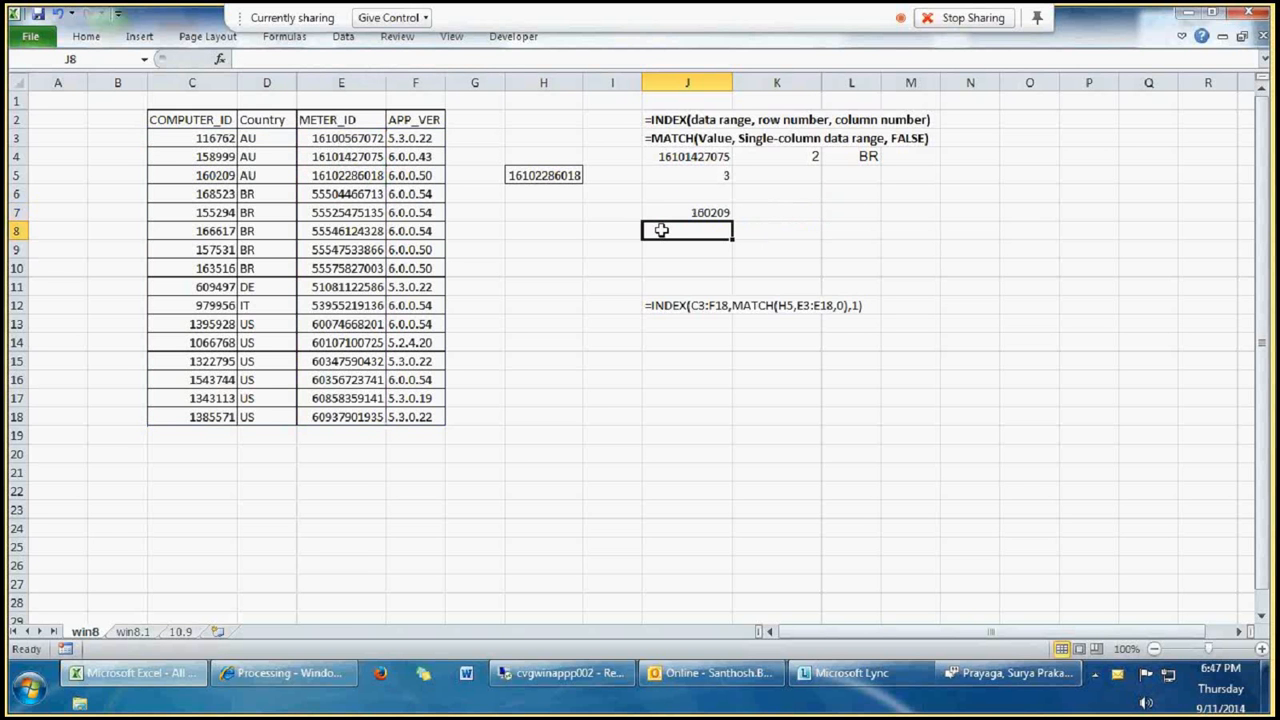
{"action": "key", "text": "Up"}
{"action": "left_click", "coordinate": [335, 175]}
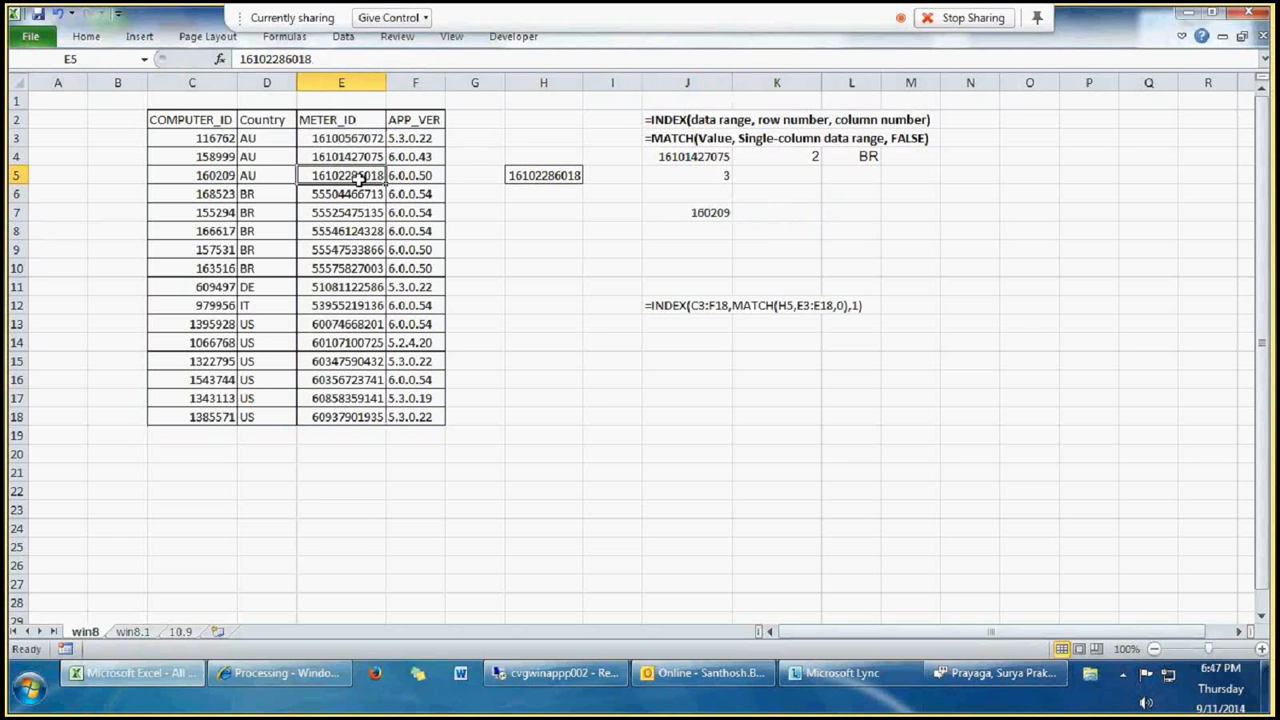
{"action": "left_click", "coordinate": [700, 245]}
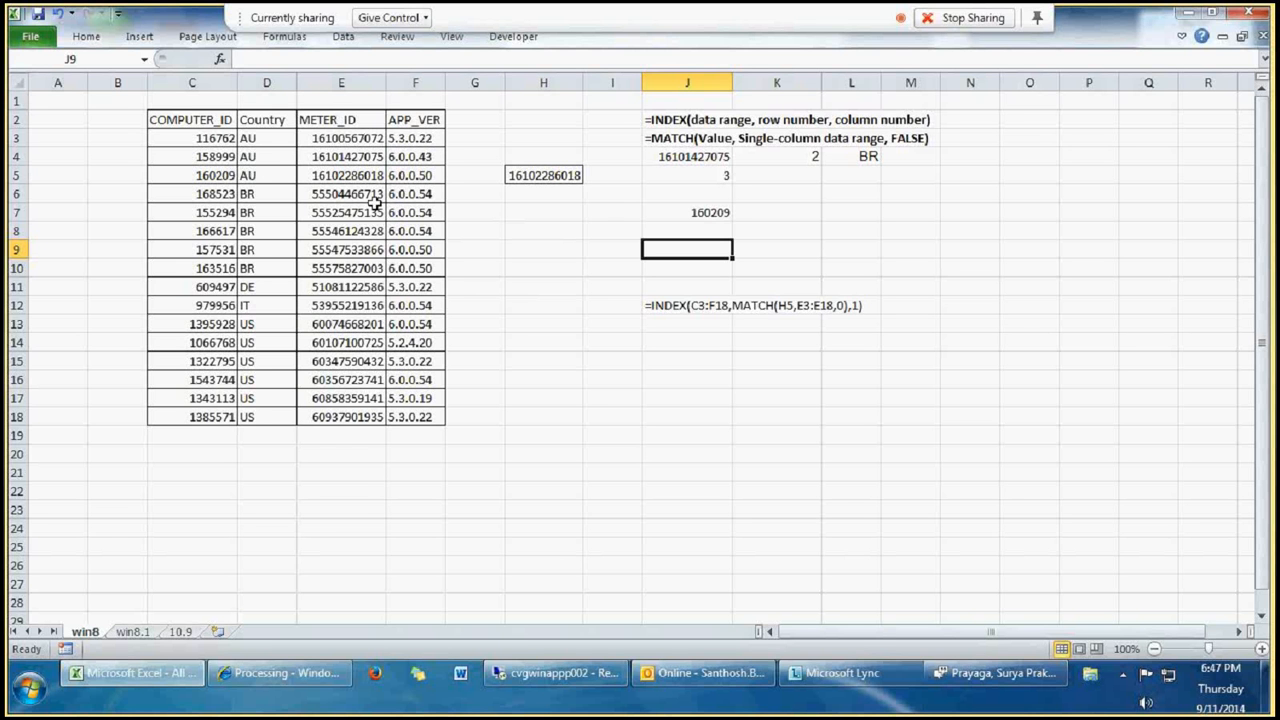
{"action": "left_click", "coordinate": [358, 245]}
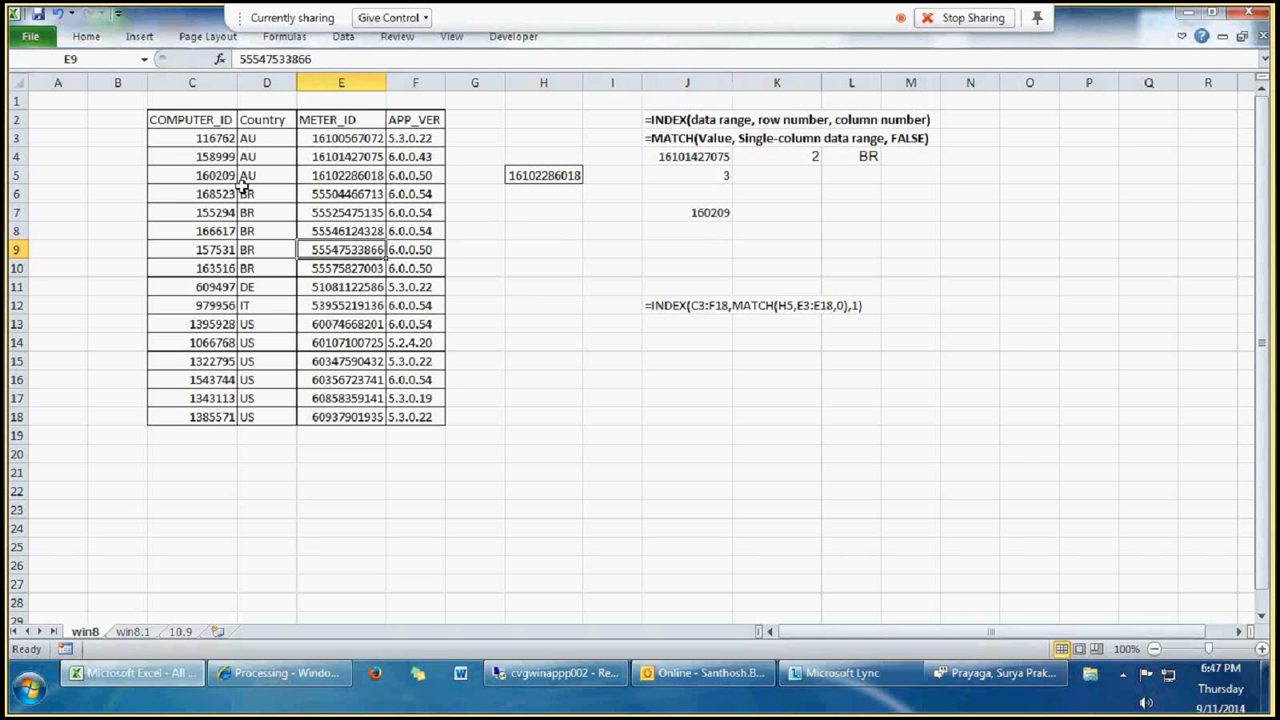
{"action": "left_click", "coordinate": [346, 308]}
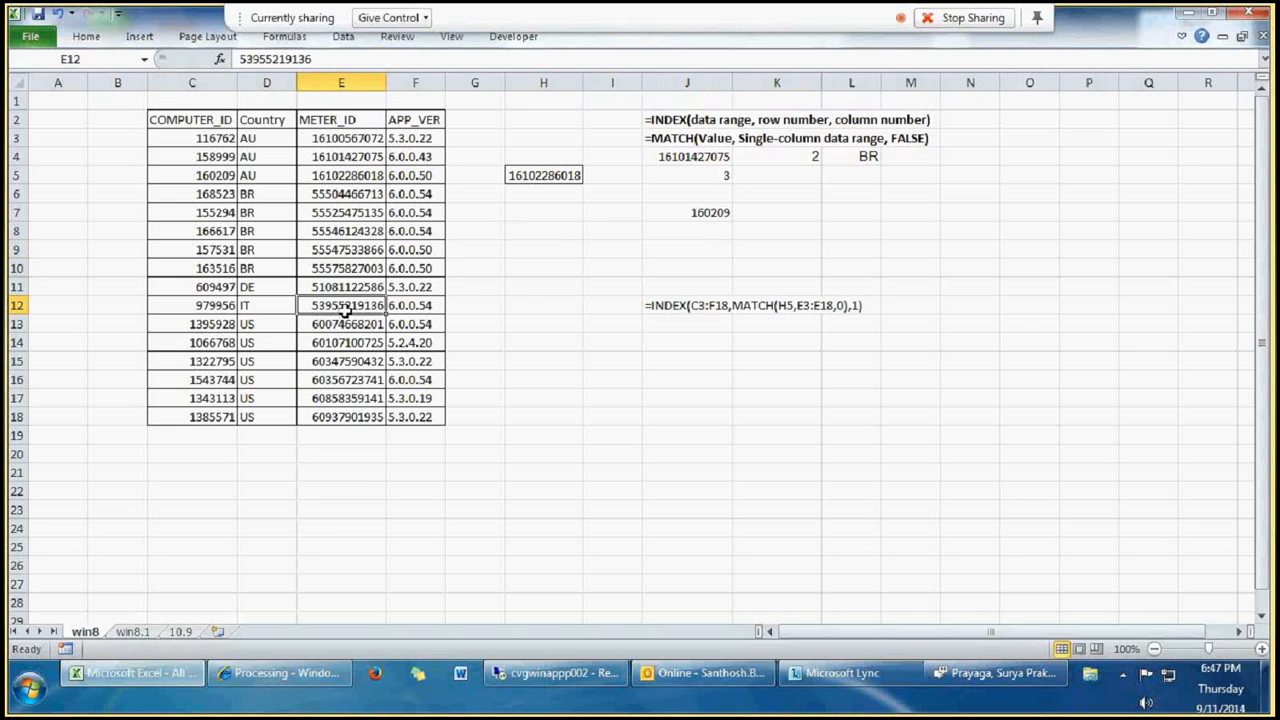
Step: Give control of the shared screen to another presenter in the meeting
{"action": "left_click", "coordinate": [389, 18]}
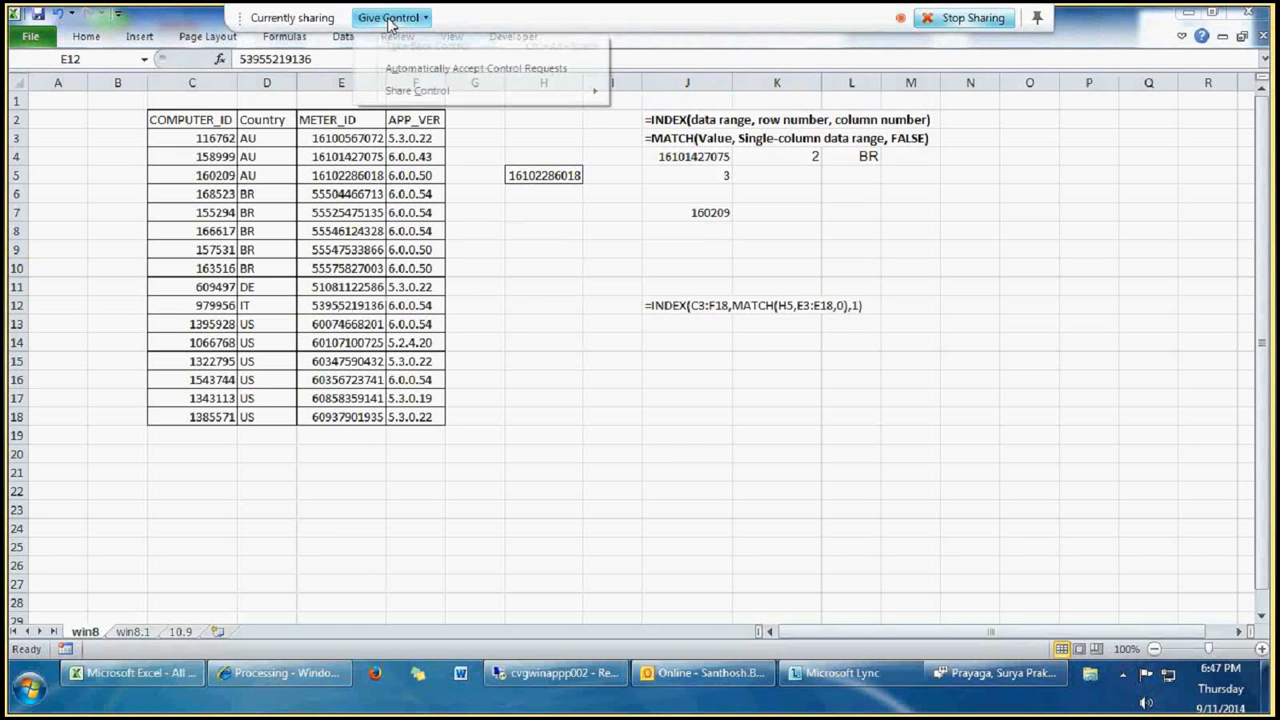
{"action": "mouse_move", "coordinate": [430, 90]}
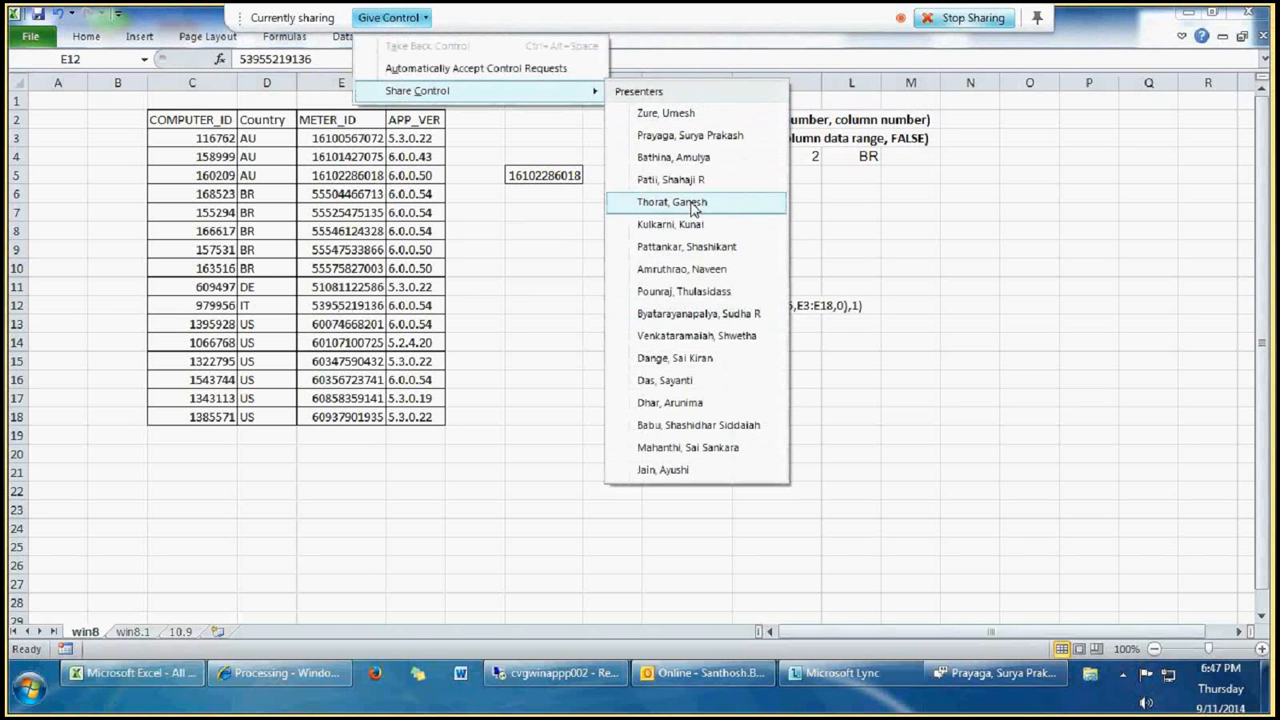
{"action": "left_click", "coordinate": [690, 291]}
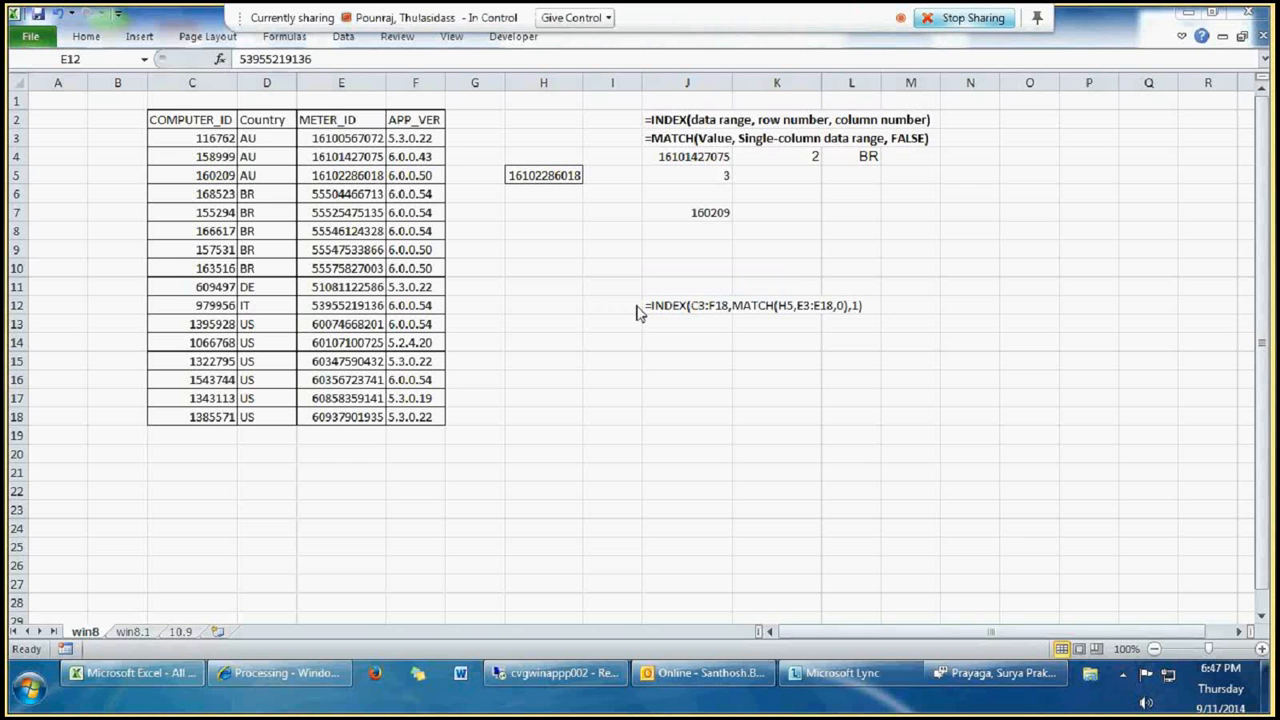
Step: Start an INDEX formula in J15 with the absolute data range $C$3:$F$18
{"action": "left_click", "coordinate": [701, 366]}
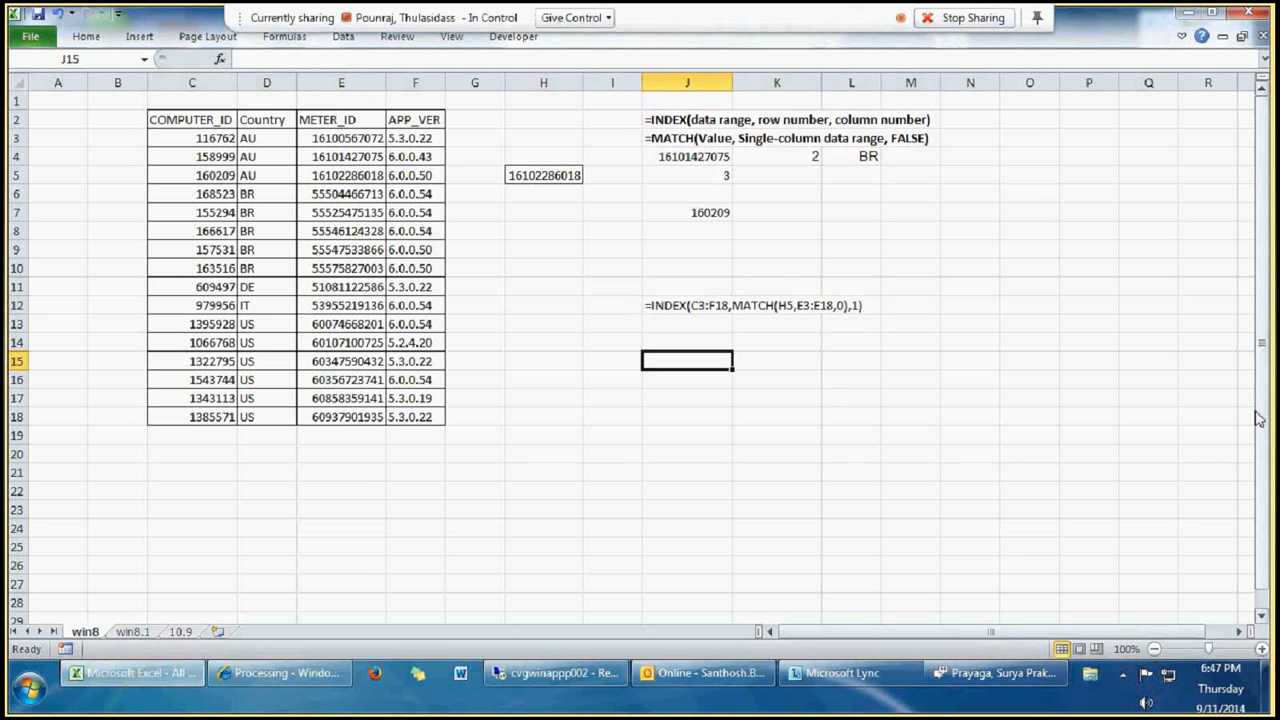
{"action": "type", "text": "=in"}
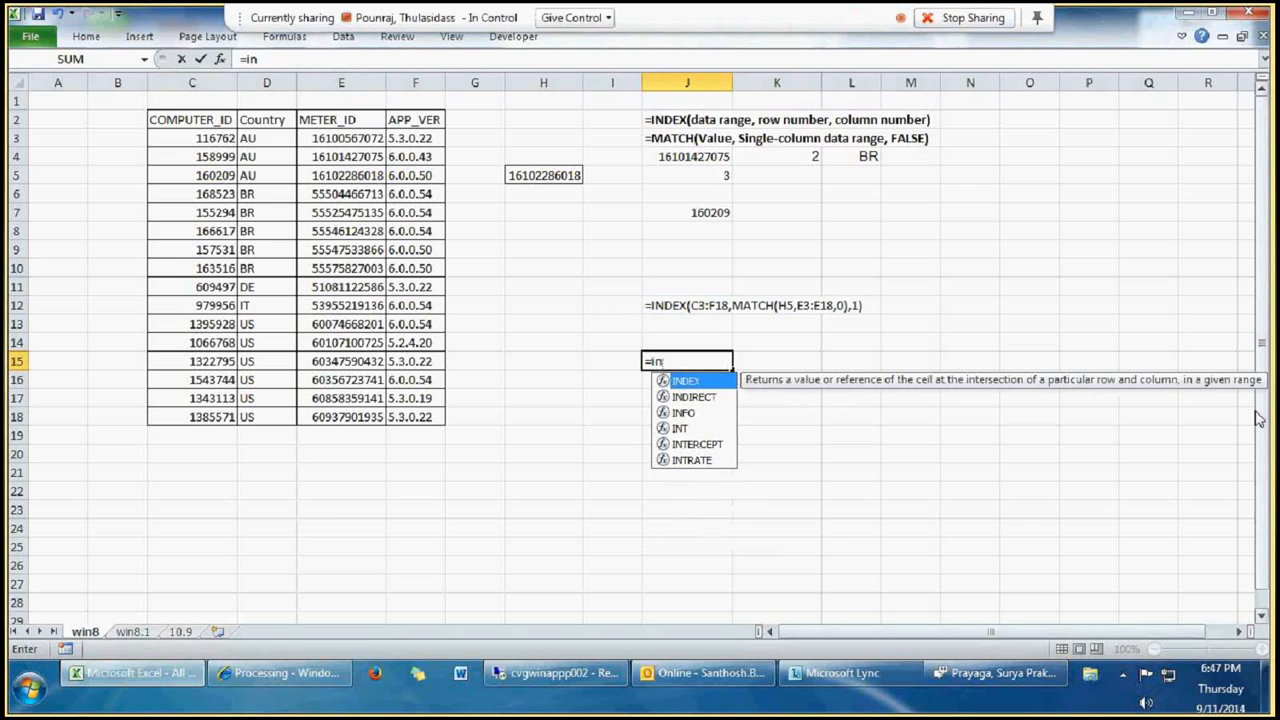
{"action": "key", "text": "Tab"}
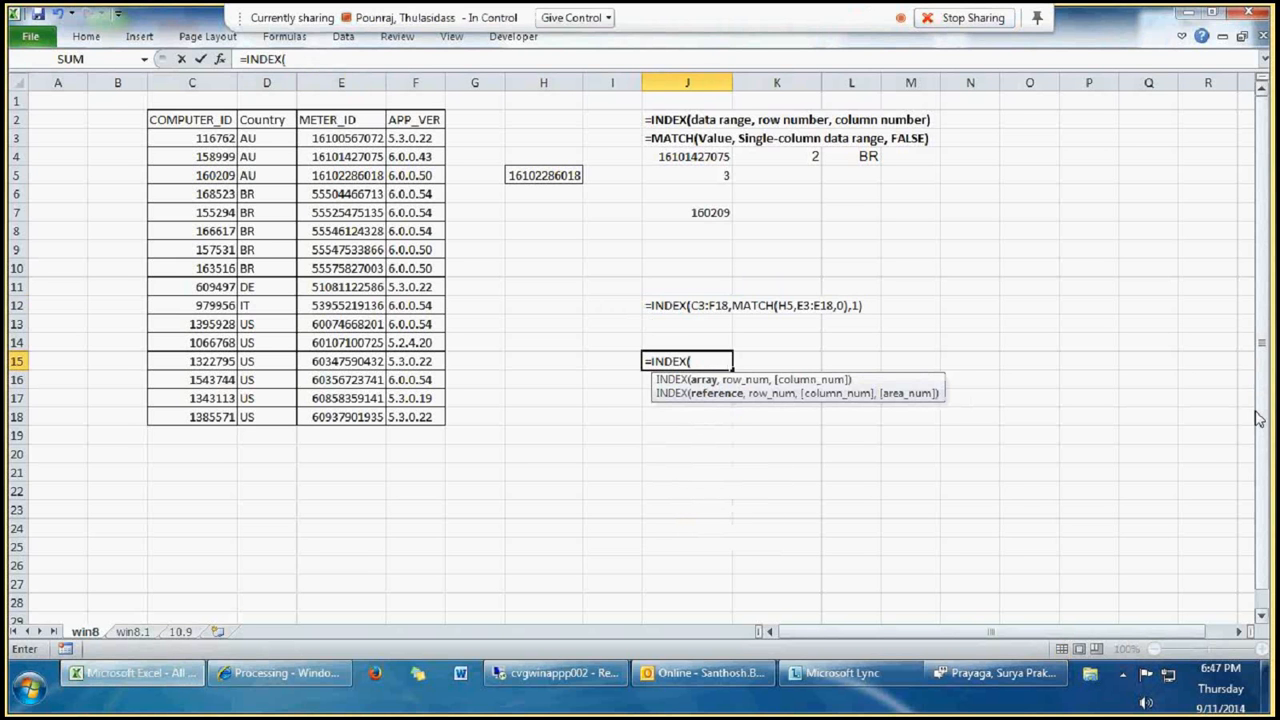
{"action": "left_click", "coordinate": [193, 138]}
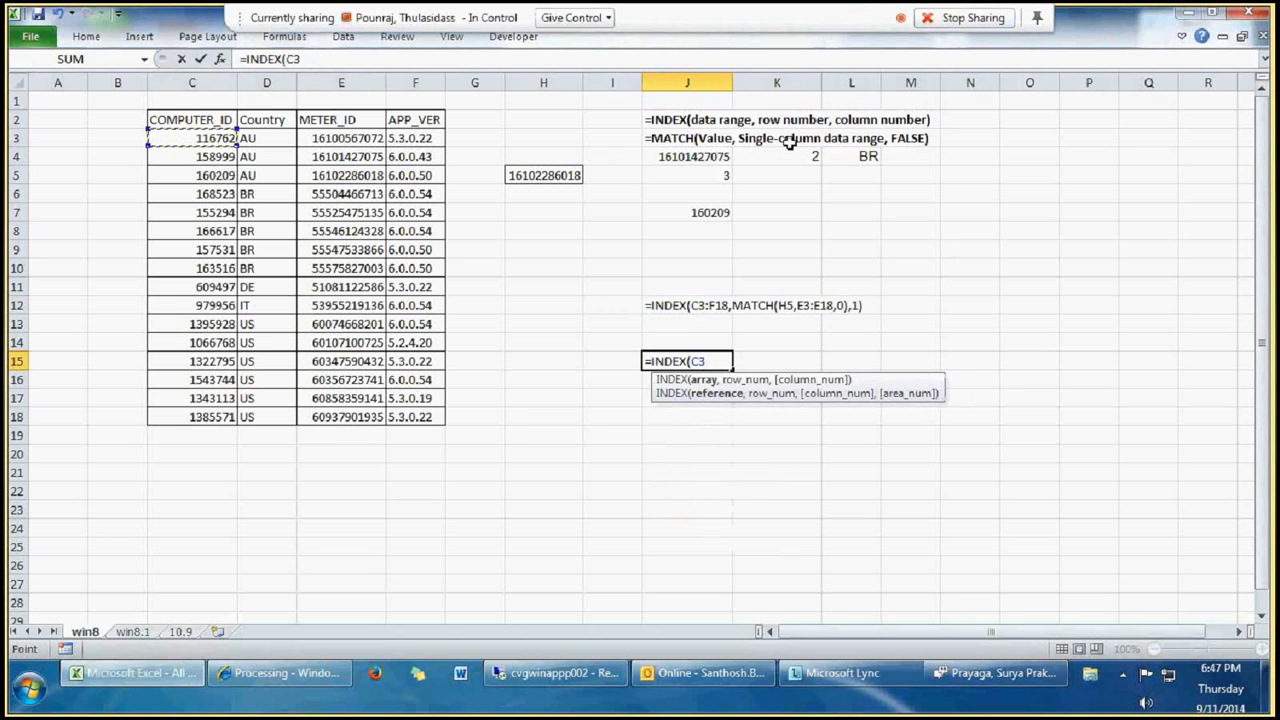
{"action": "key", "text": "ctrl+shift+Down"}
{"action": "key", "text": "ctrl+shift+Right"}
{"action": "key", "text": "F4"}
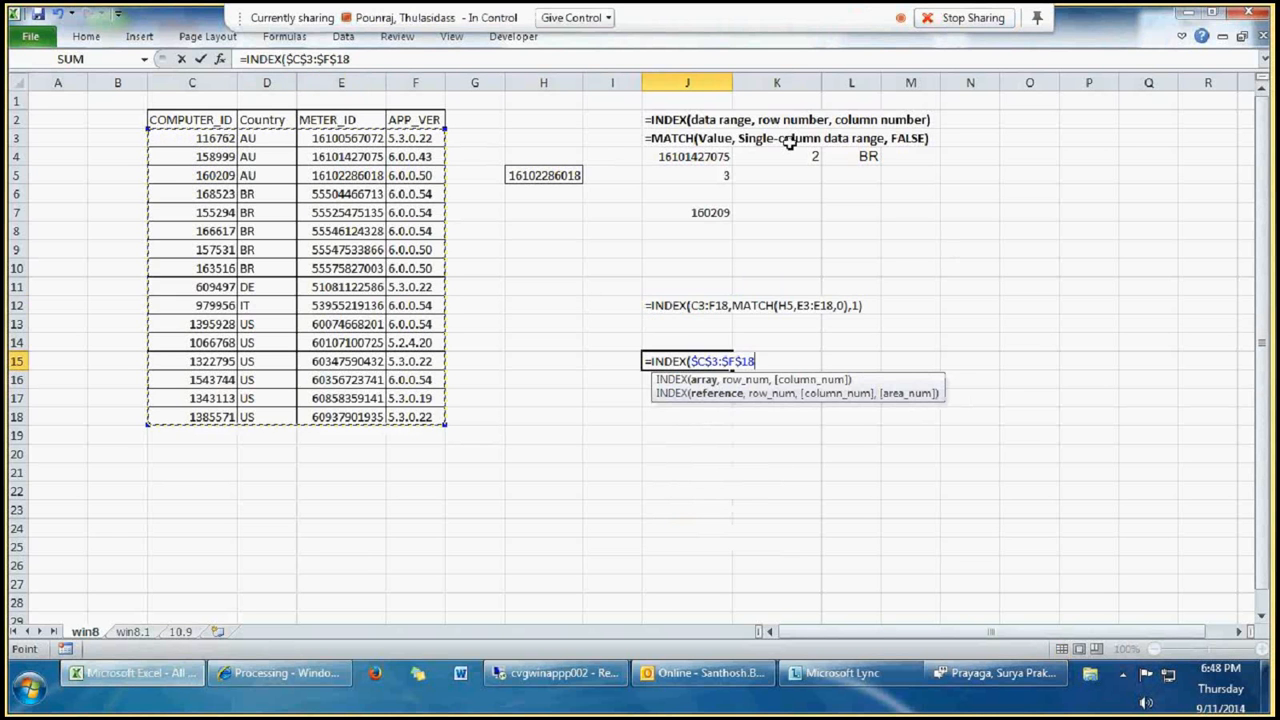
Step: Add MATCH(H5,$E$3:$E$18,0) as the row number argument of the INDEX formula in J15
{"action": "type", "text": ",mat"}
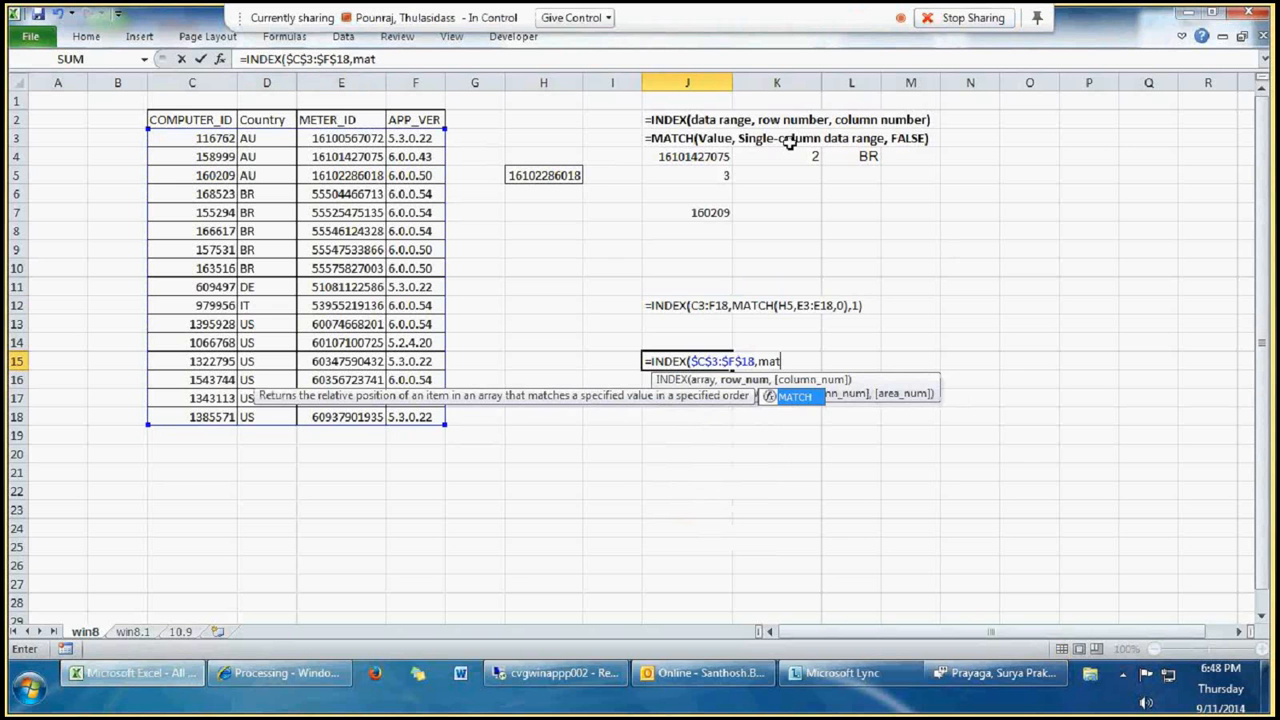
{"action": "key", "text": "Tab"}
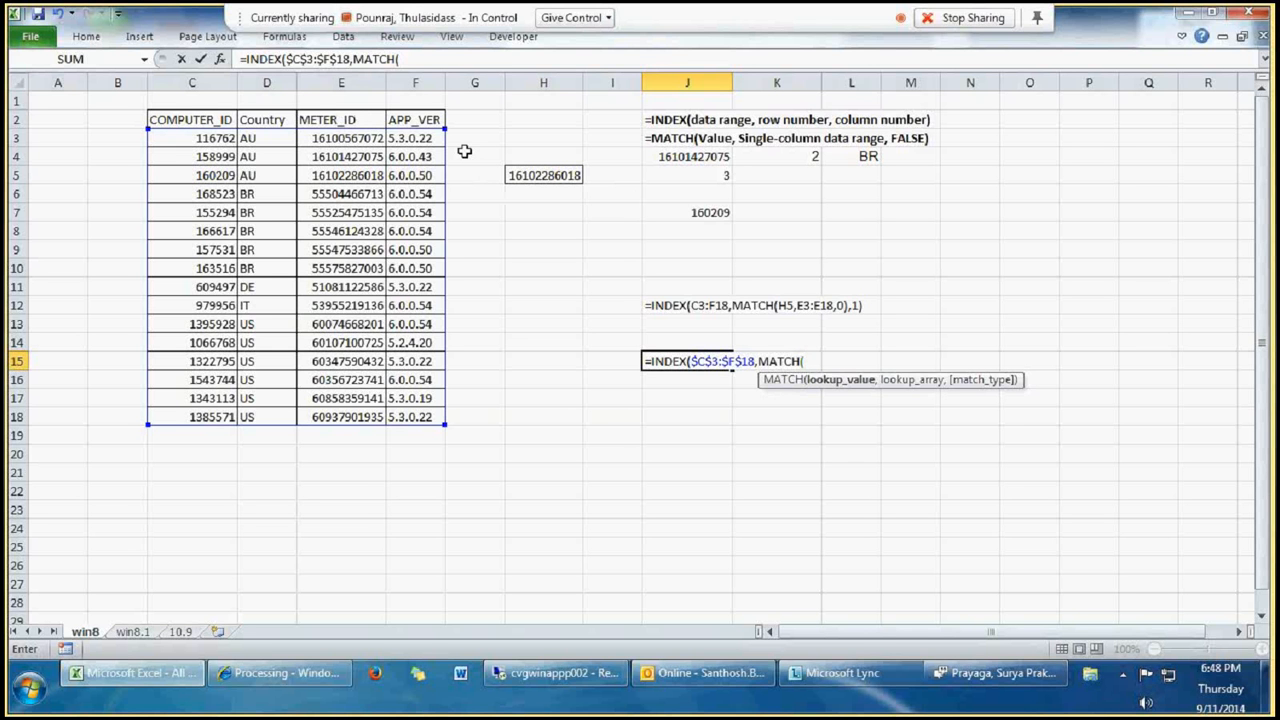
{"action": "left_click", "coordinate": [548, 175]}
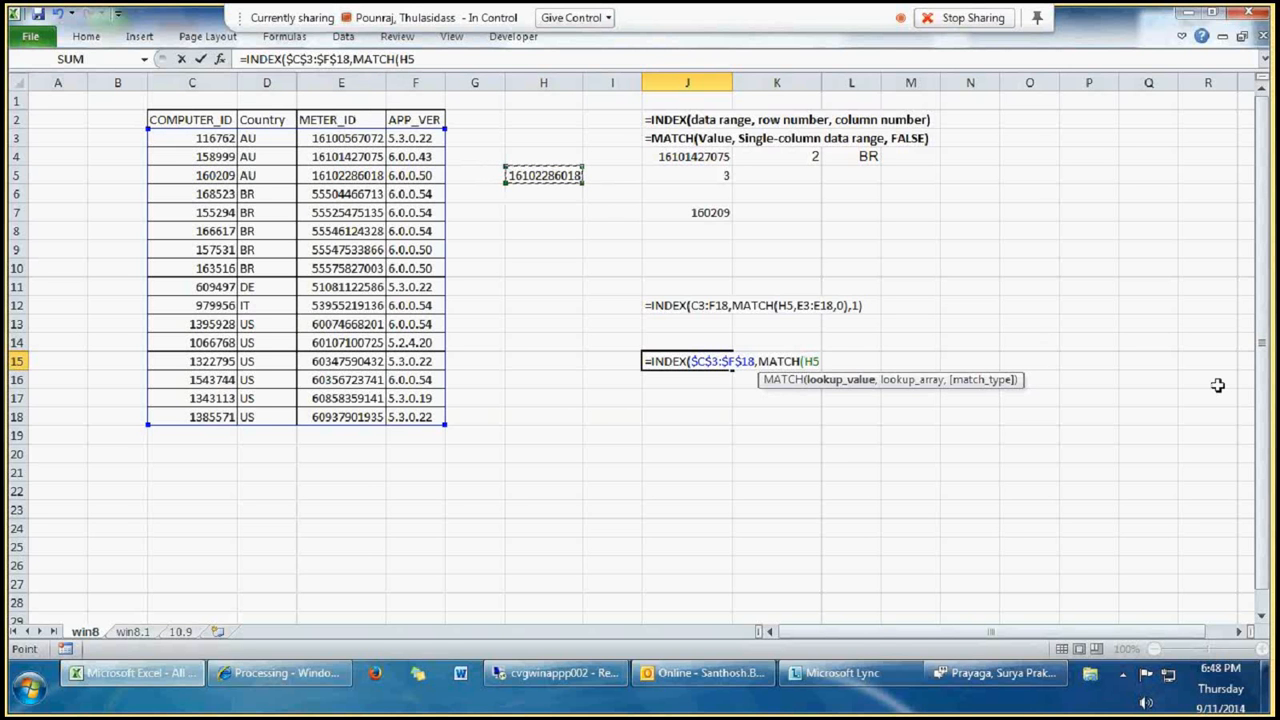
{"action": "type", "text": ","}
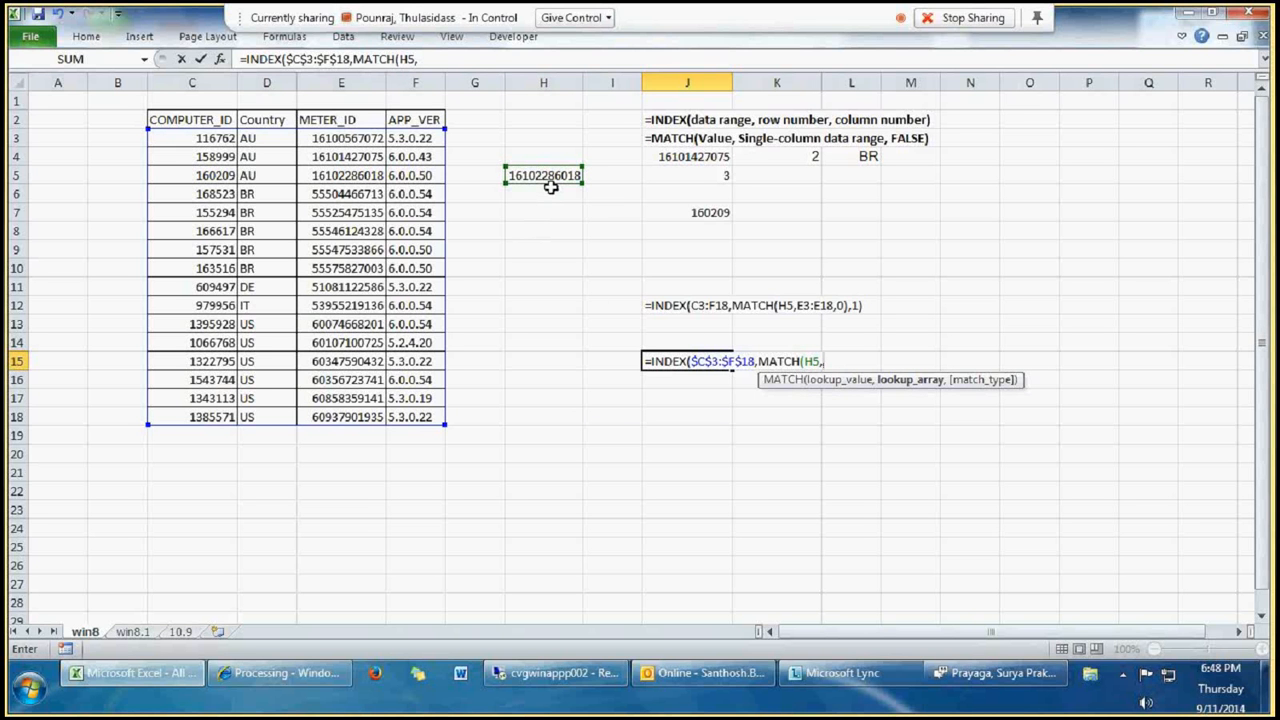
{"action": "left_click_drag", "start_coordinate": [341, 138], "coordinate": [341, 417]}
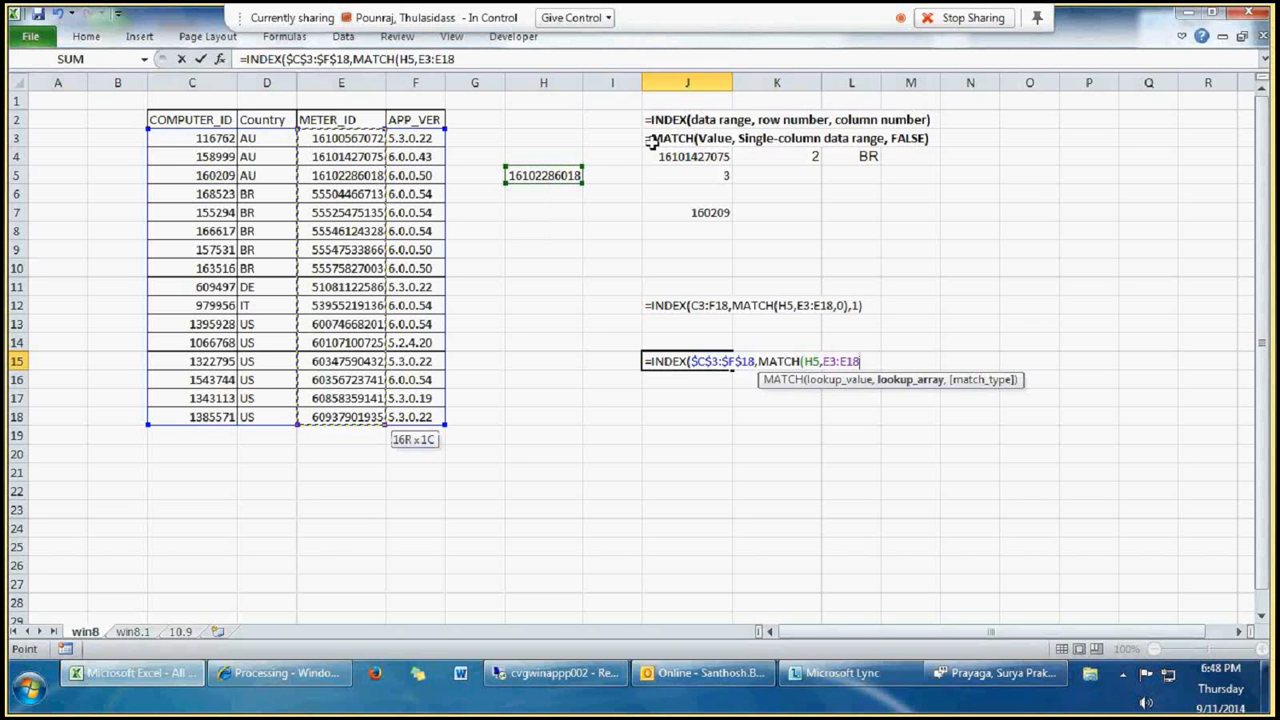
{"action": "key", "text": "F4"}
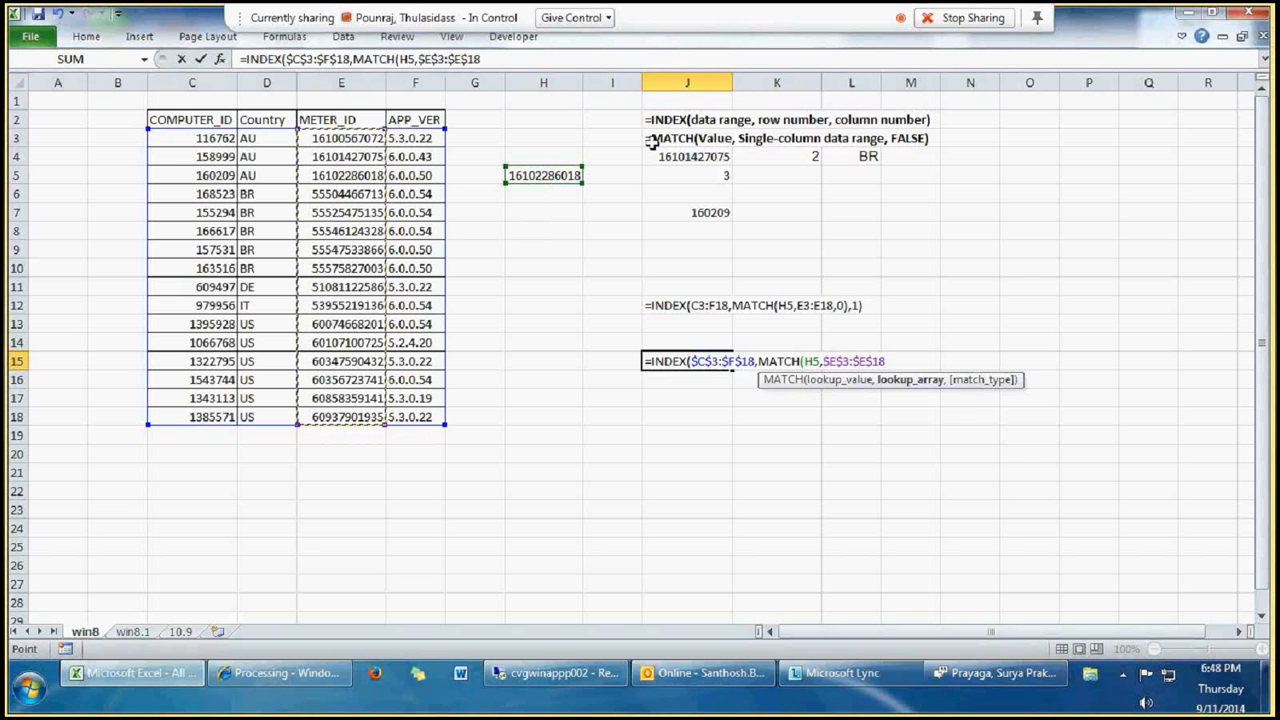
{"action": "type", "text": ",0)"}
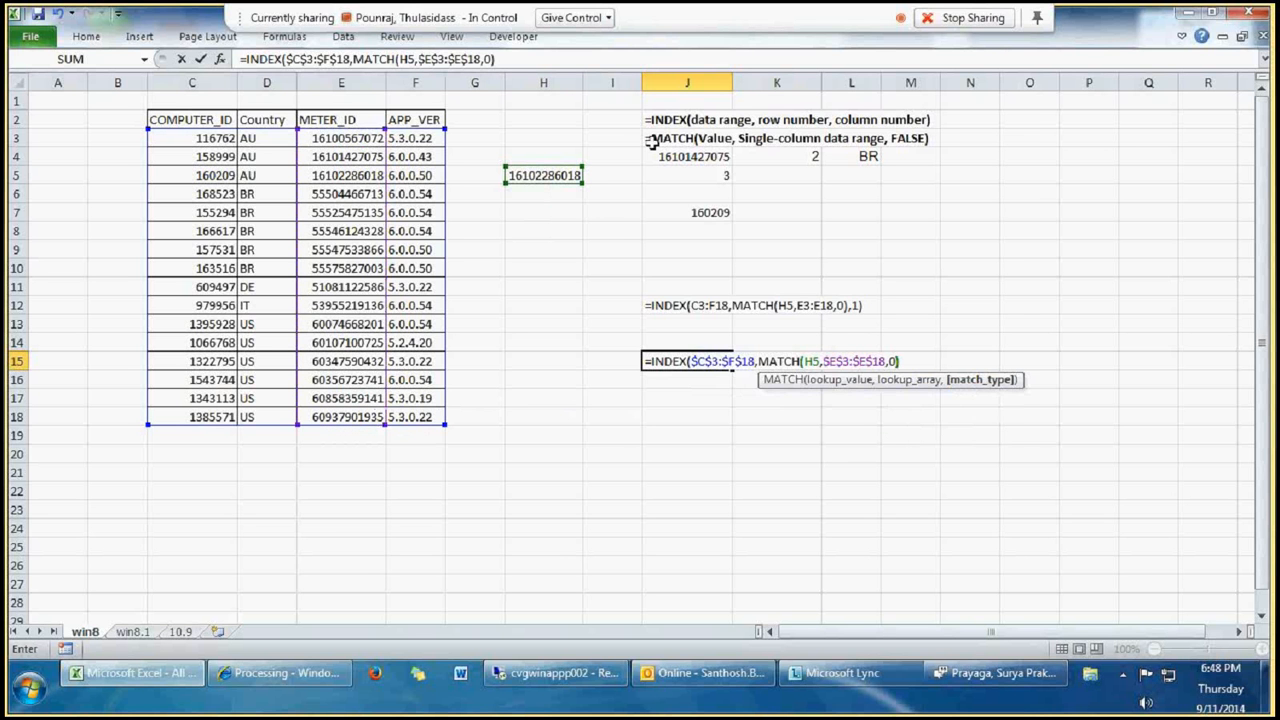
{"action": "type", "text": ",2"}
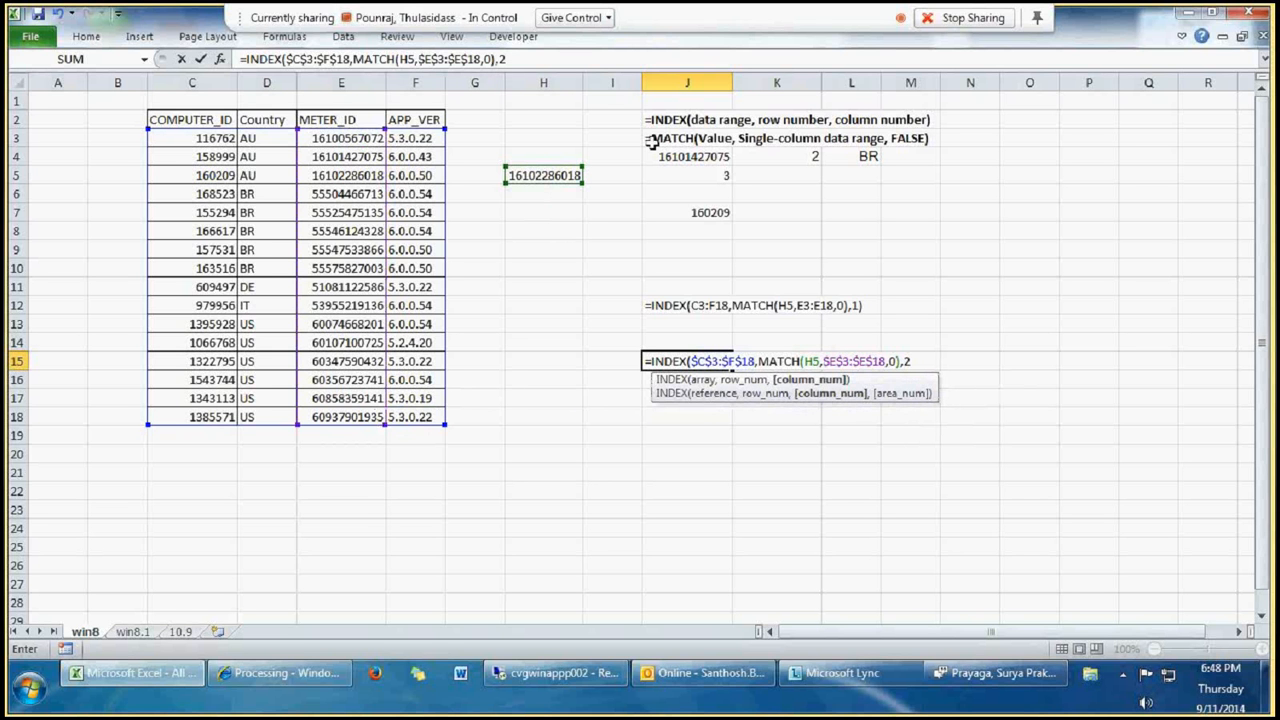
{"action": "type", "text": ")"}
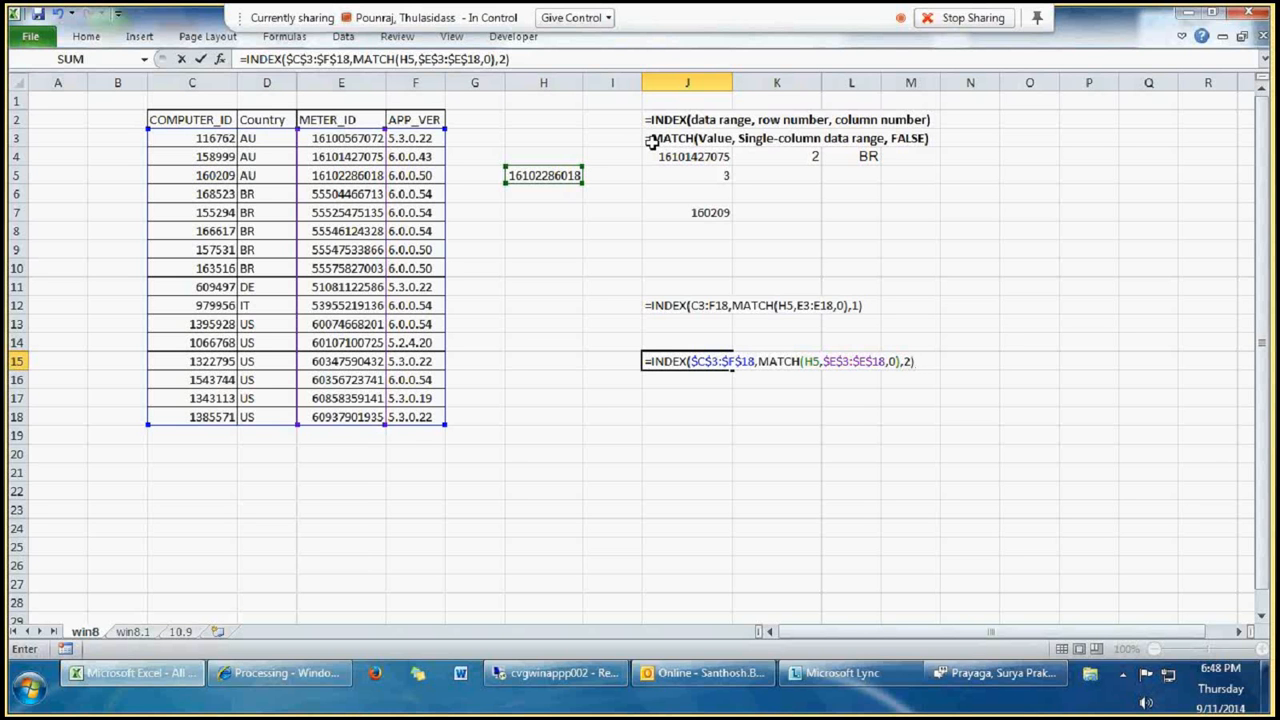
Step: Set the column number to 2 and complete the INDEX-MATCH formula in J15
{"action": "key", "text": "Return"}
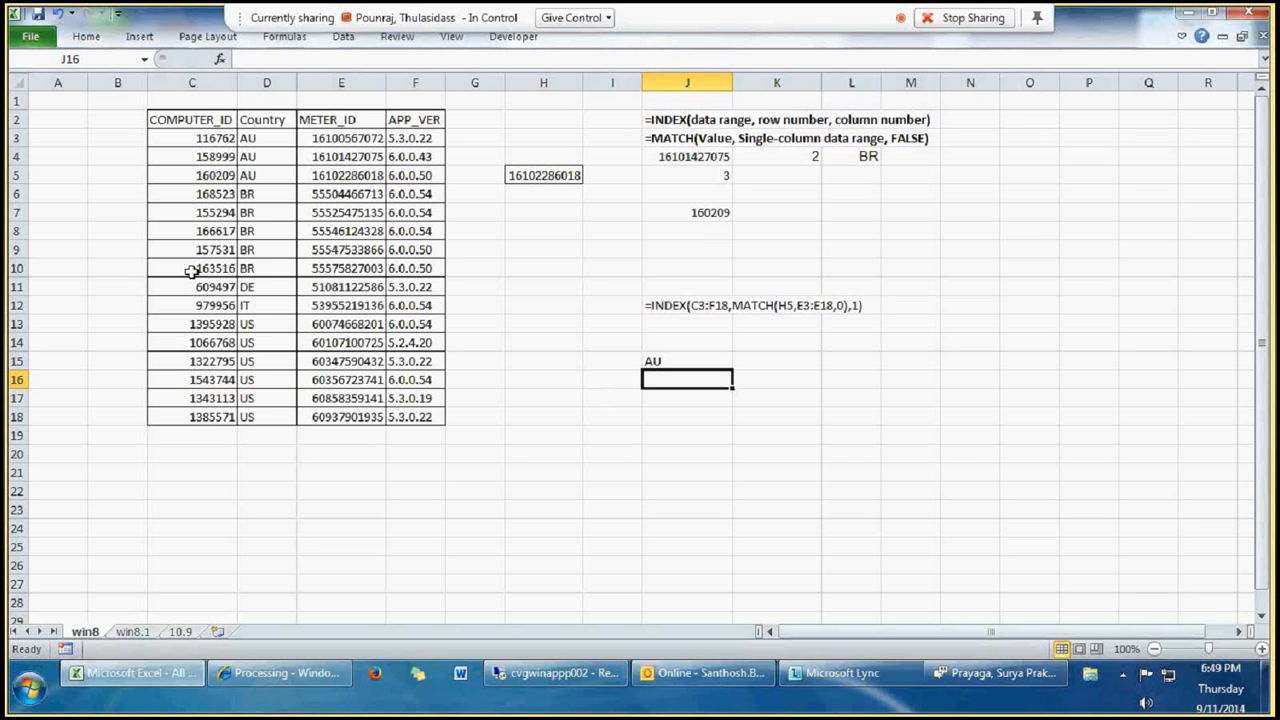
Step: Move the table rows in C11:F18 to the block starting at C22
{"action": "left_click_drag", "start_coordinate": [200, 288], "coordinate": [423, 417]}
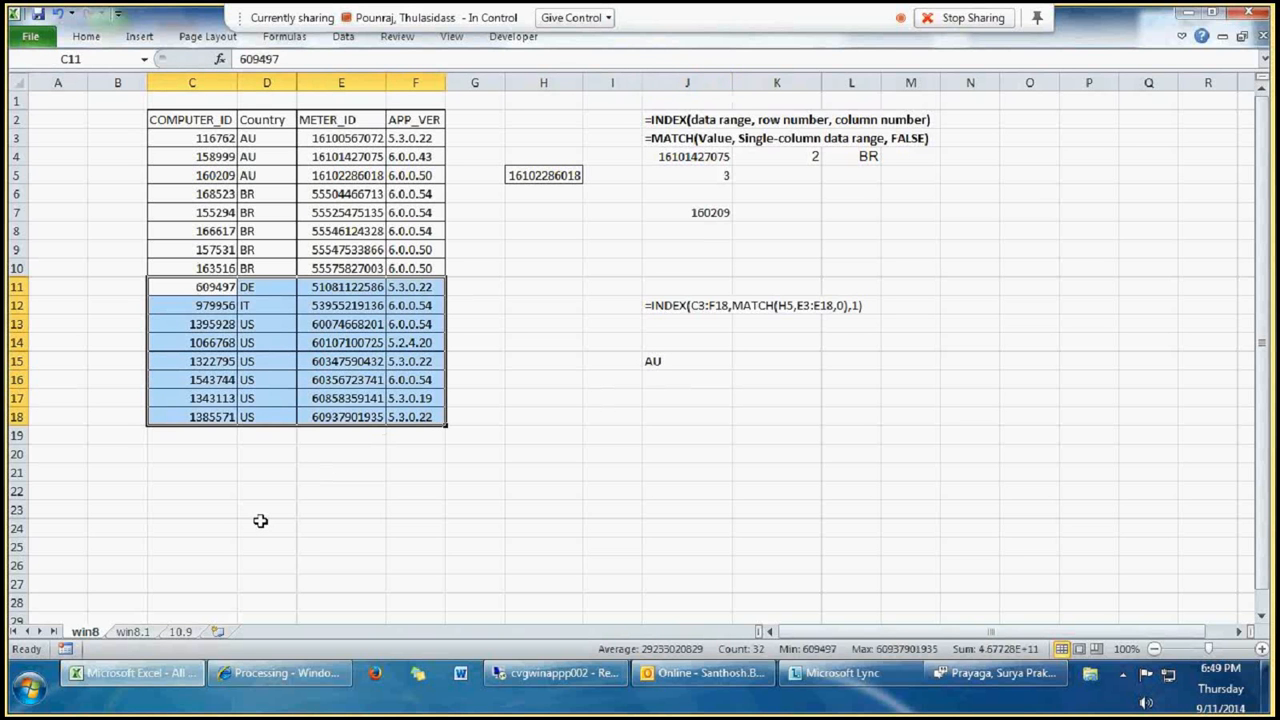
{"action": "key", "text": "ctrl+c"}
{"action": "left_click", "coordinate": [197, 492]}
{"action": "key", "text": "ctrl+v"}
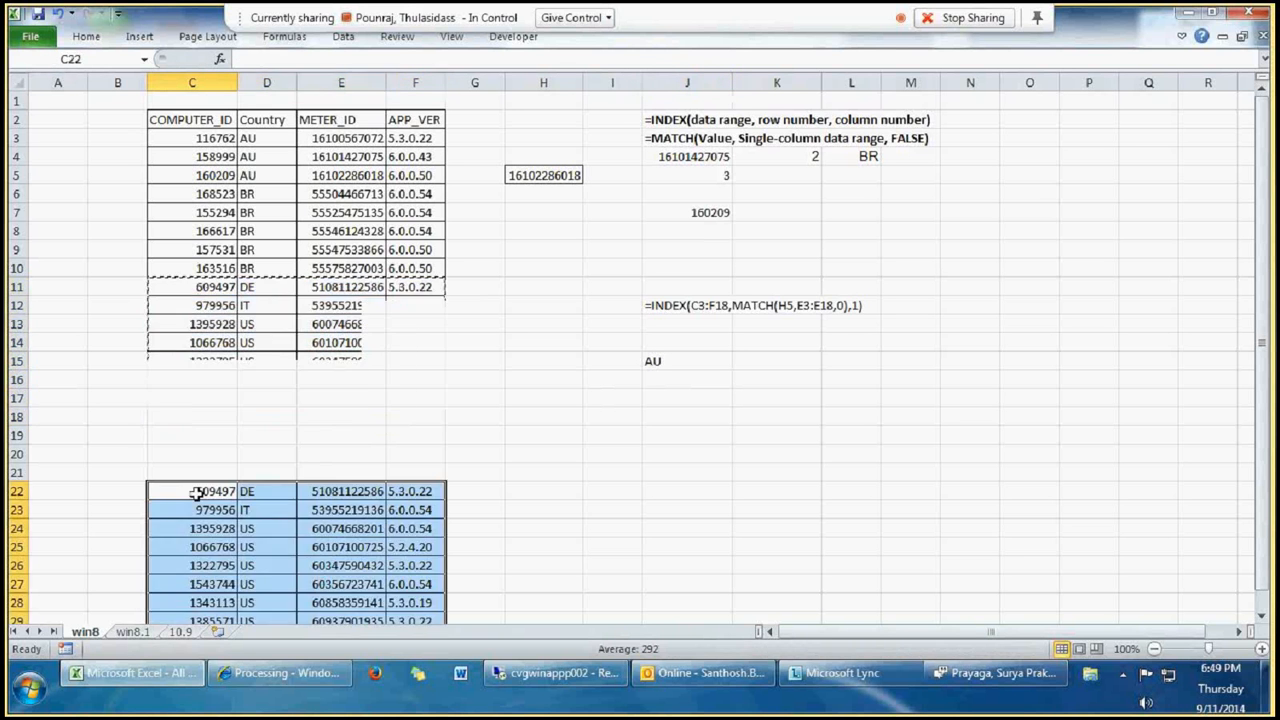
{"action": "scroll", "coordinate": [320, 395], "scroll_direction": "down", "scroll_amount": 3}
{"action": "scroll", "coordinate": [321, 397], "scroll_direction": "up", "scroll_amount": 3}
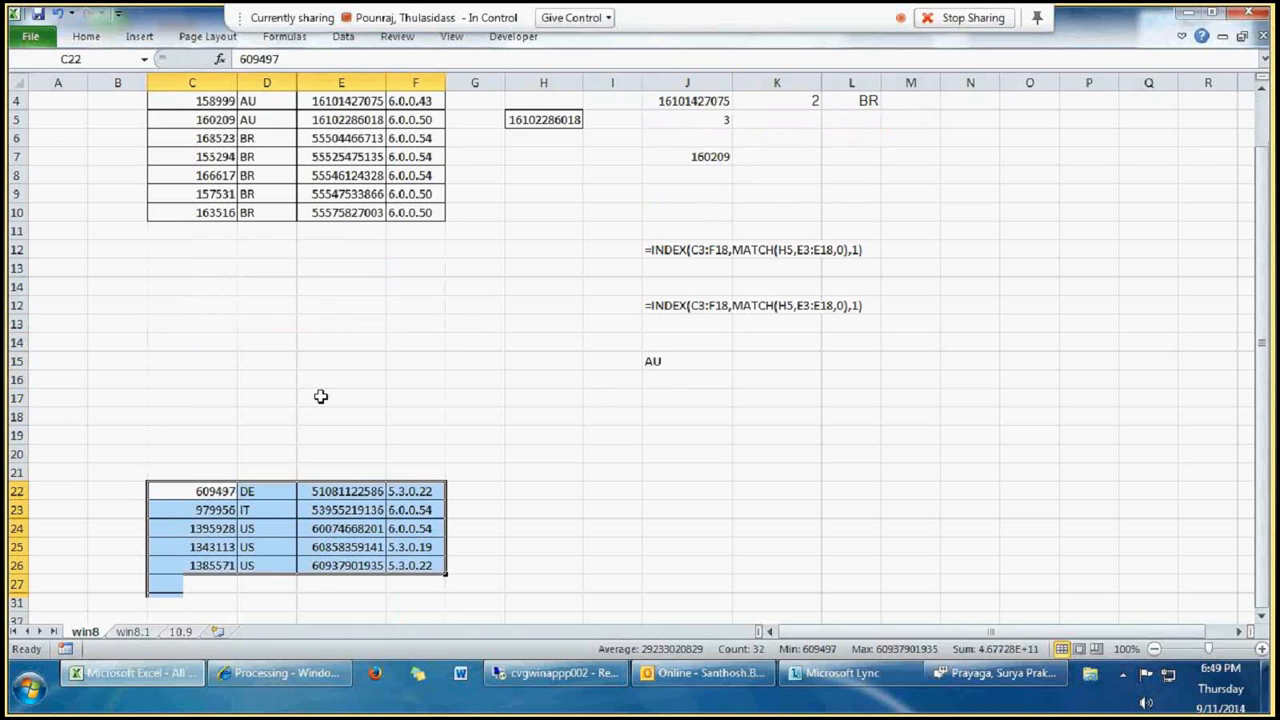
{"action": "scroll", "coordinate": [320, 396], "scroll_direction": "up", "scroll_amount": 1}
{"action": "left_click", "coordinate": [340, 378]}
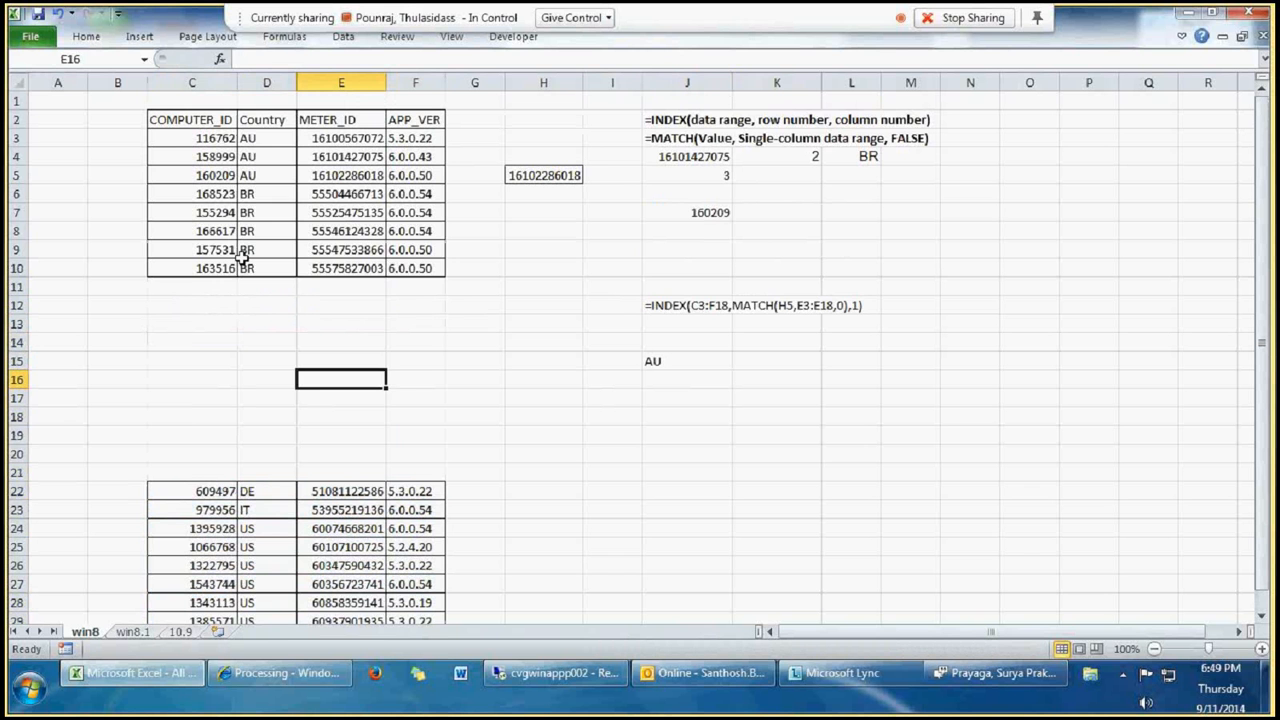
Step: Select both table blocks, C3:F10 and C22:F29, and define them as one named range using a person's name
{"action": "left_click_drag", "start_coordinate": [205, 138], "coordinate": [408, 272]}
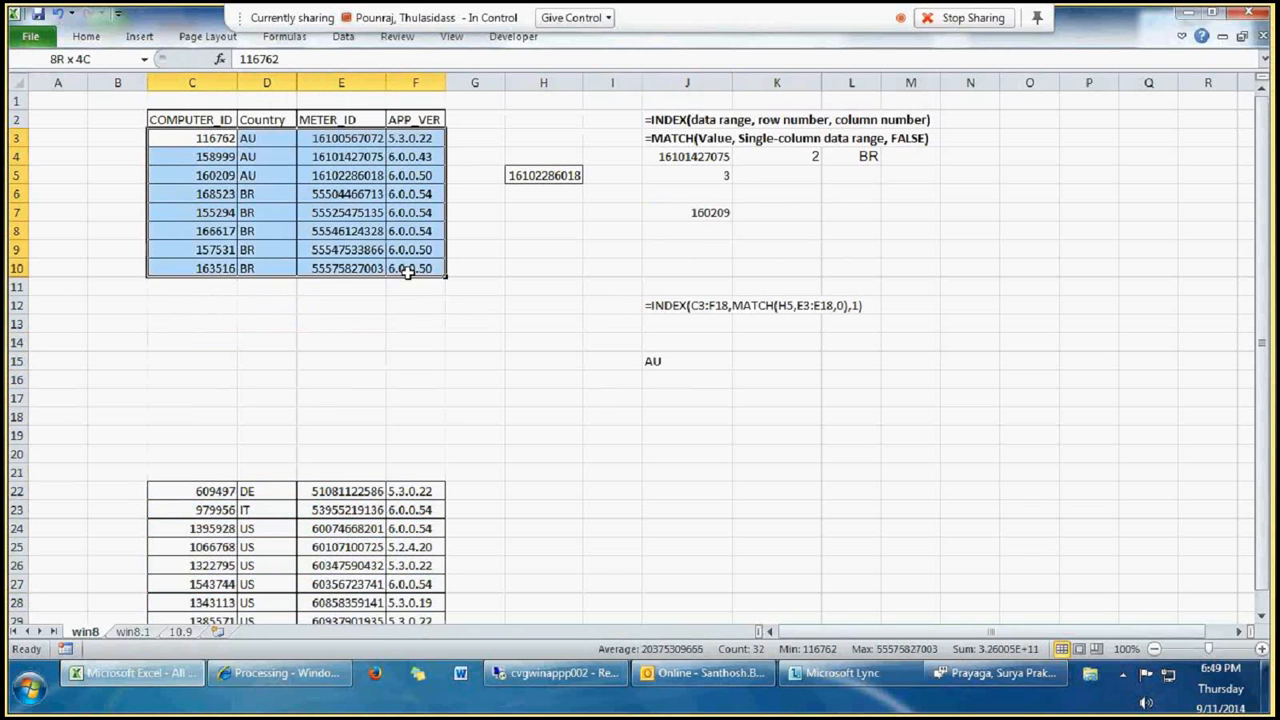
{"action": "left_click_drag", "start_coordinate": [206, 491], "coordinate": [402, 578]}
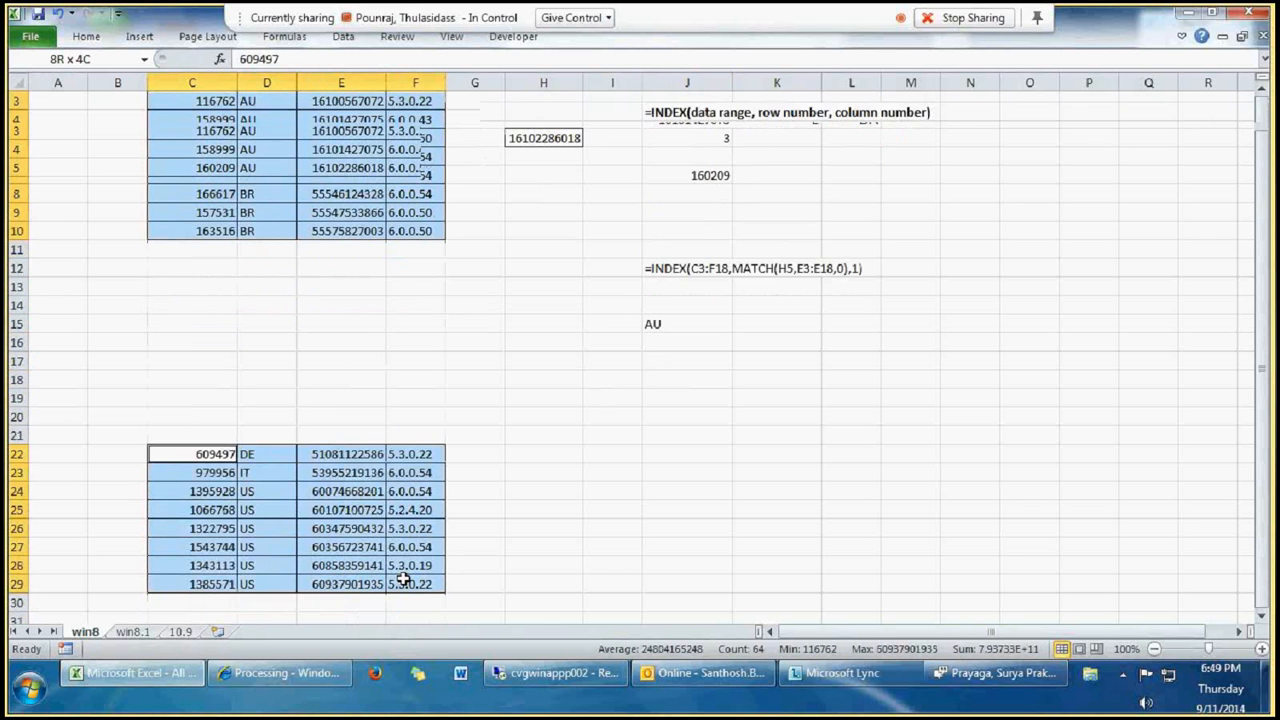
{"action": "left_click", "coordinate": [107, 62]}
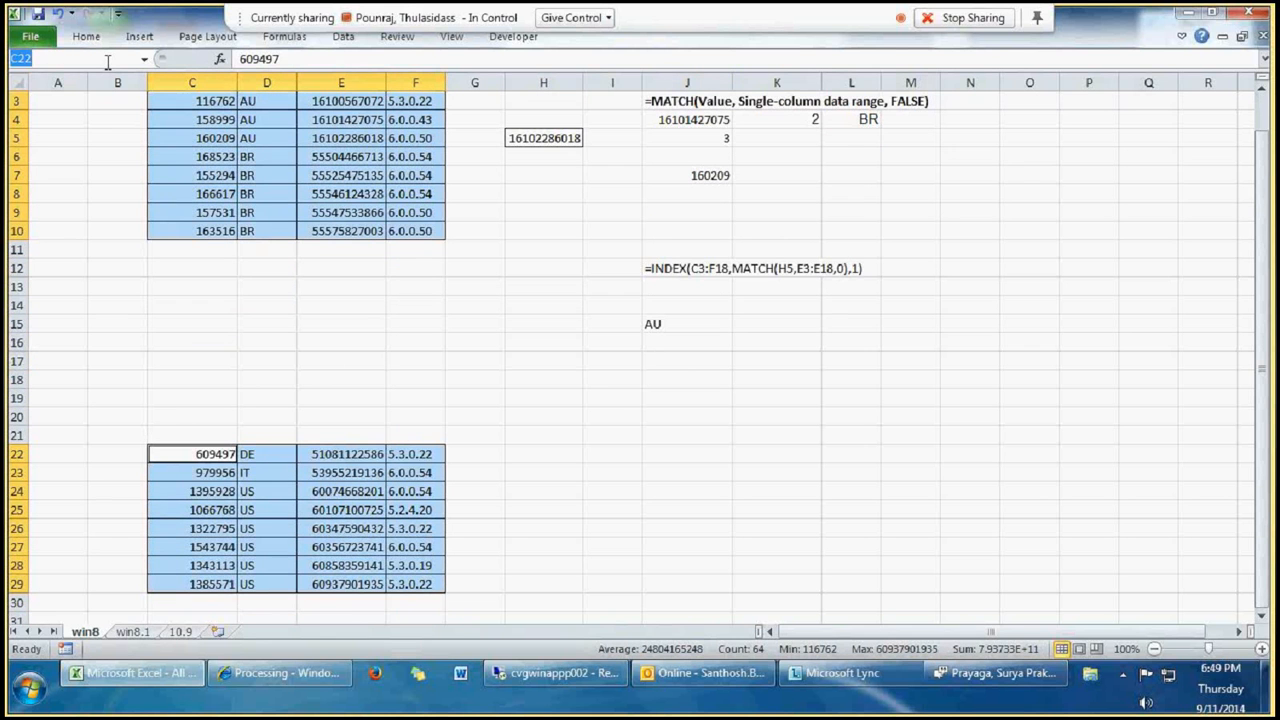
{"action": "type", "text": "th"}
{"action": "key", "text": "Escape"}
{"action": "scroll", "coordinate": [374, 297], "scroll_direction": "up", "scroll_amount": 1}
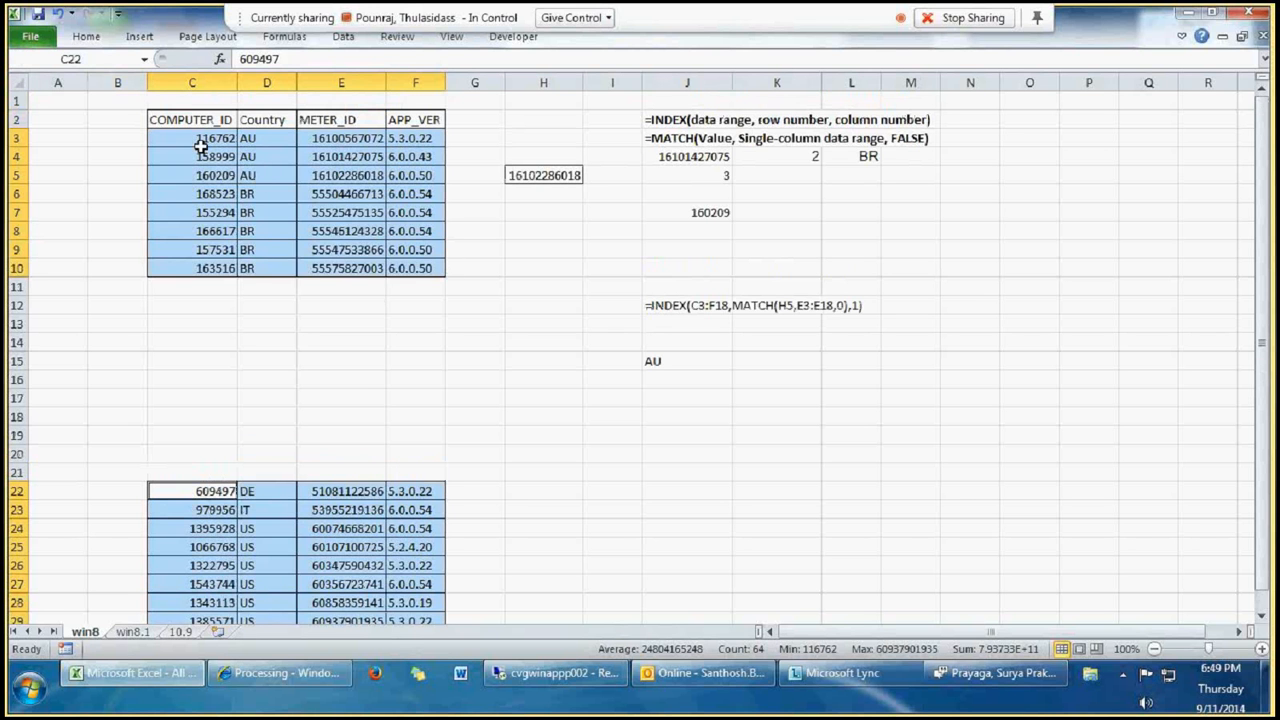
Step: Start an INDEX formula in J6 using the two-block named range as its reference
{"action": "left_click_drag", "start_coordinate": [200, 138], "coordinate": [412, 270]}
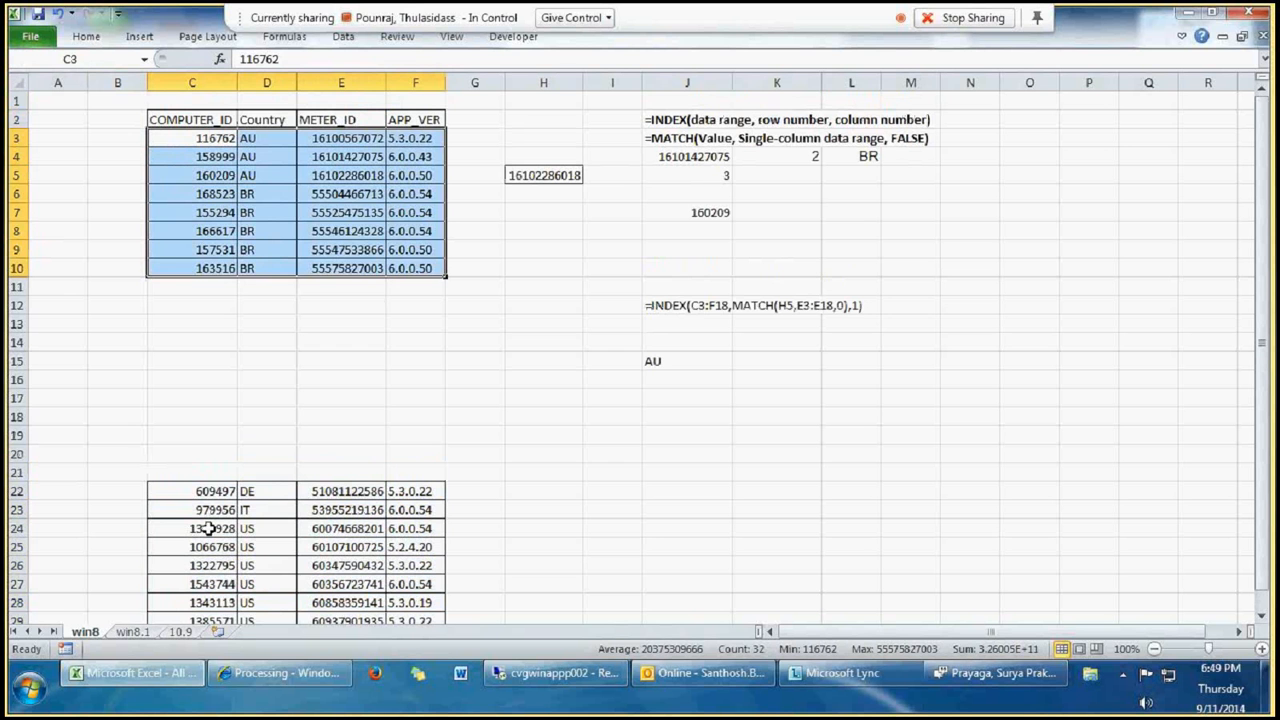
{"action": "left_click", "coordinate": [693, 191]}
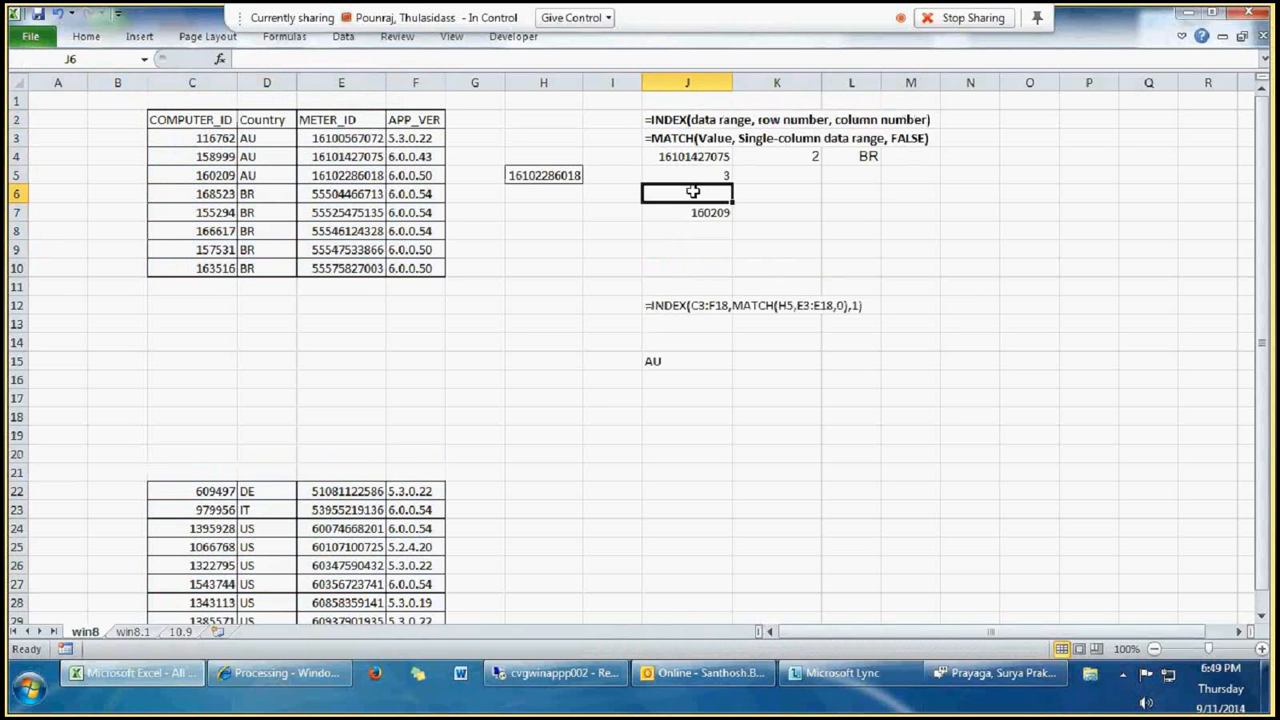
{"action": "type", "text": "=ind"}
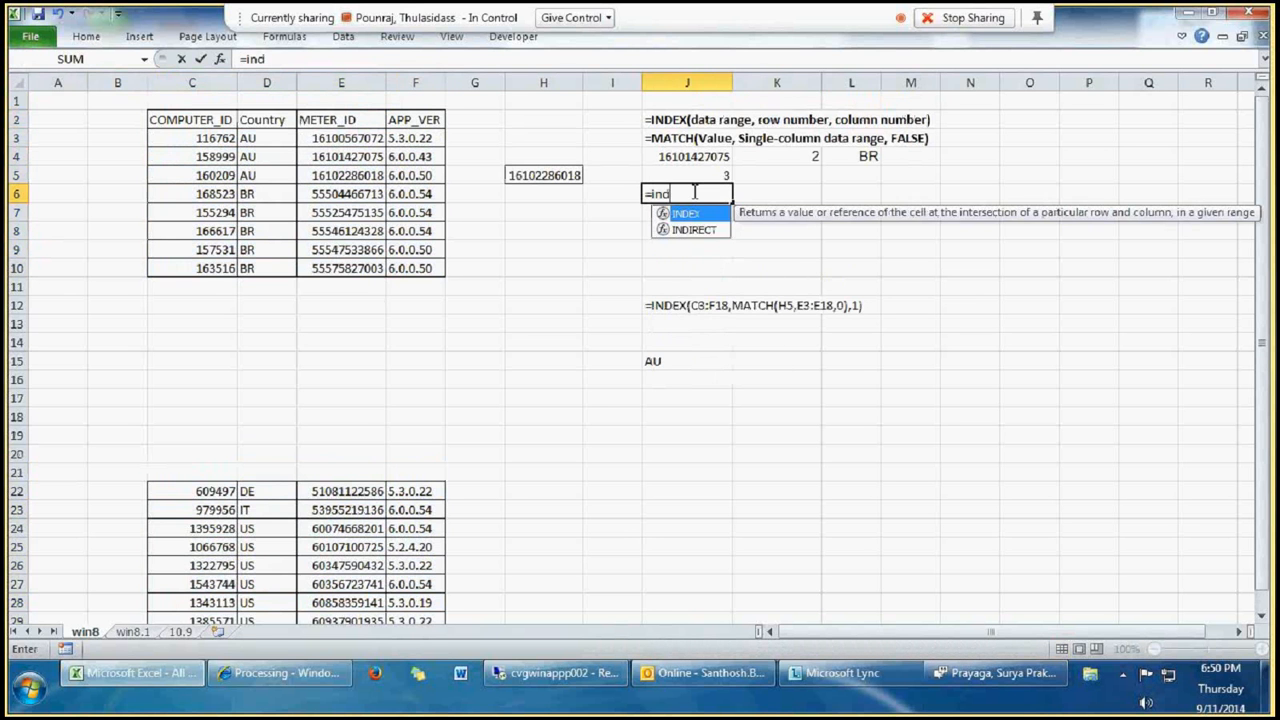
{"action": "type", "text": "ex("}
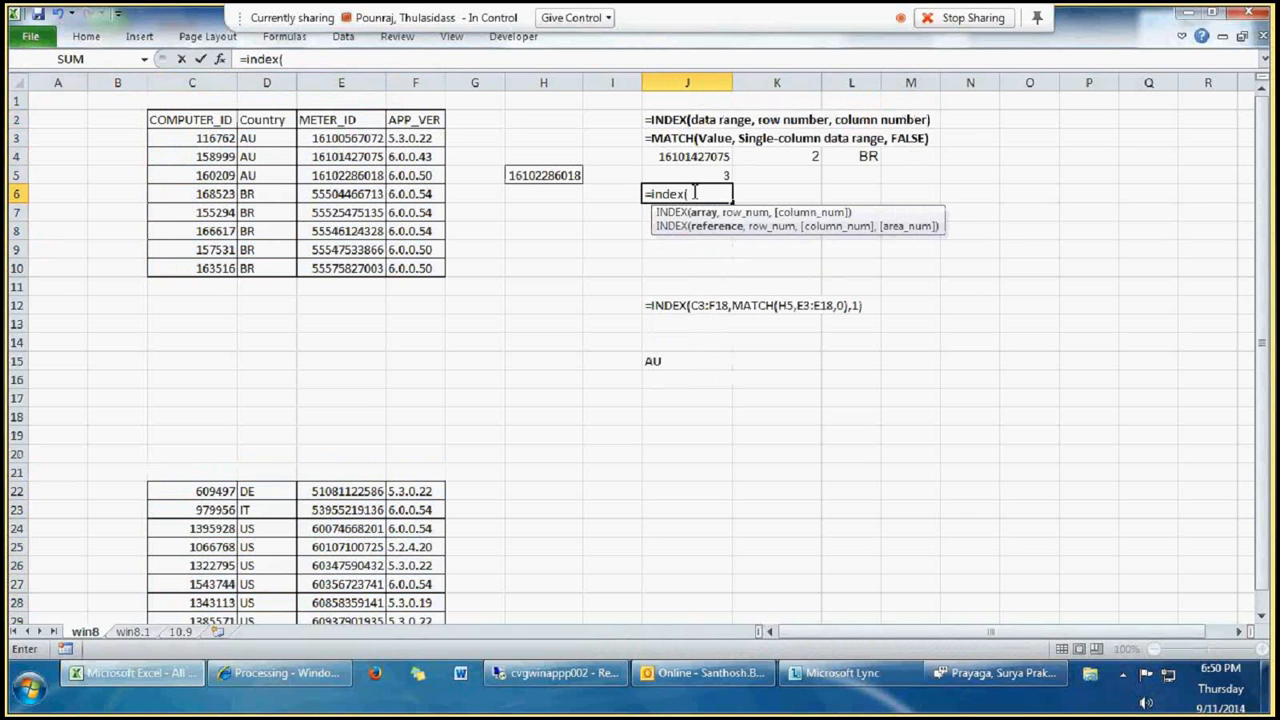
{"action": "type", "text": "th"}
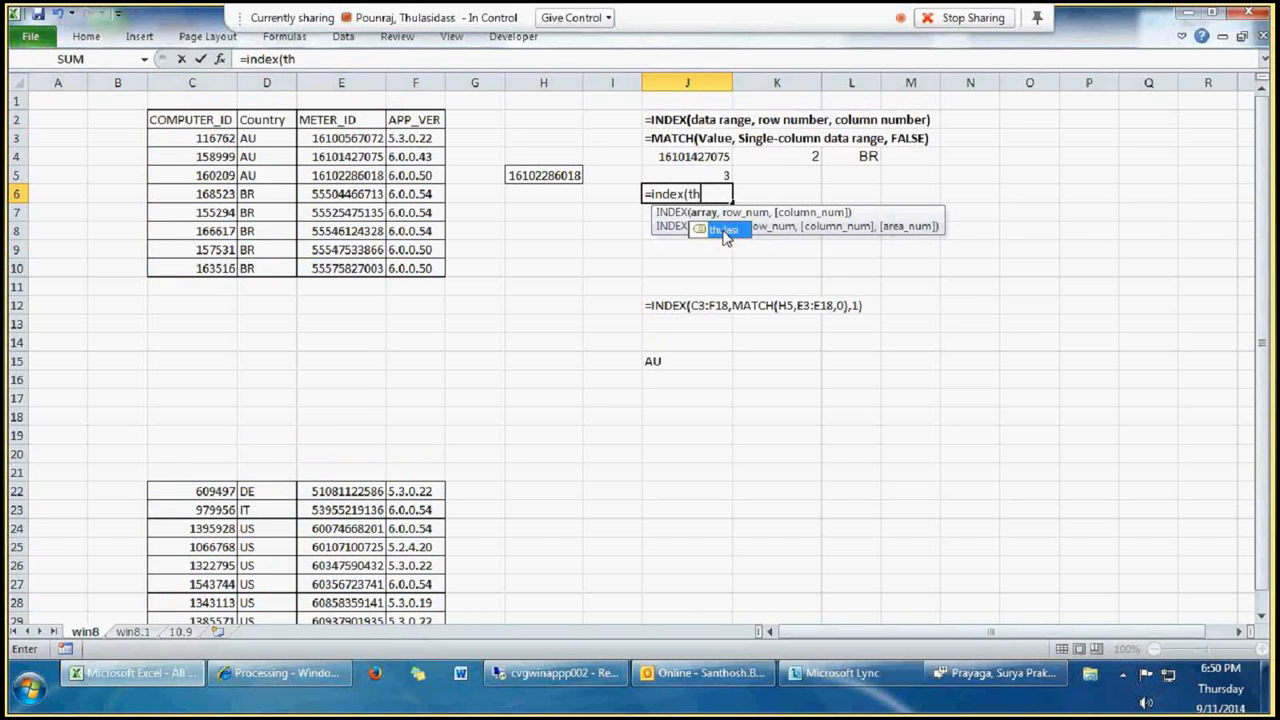
{"action": "double_click", "coordinate": [724, 230]}
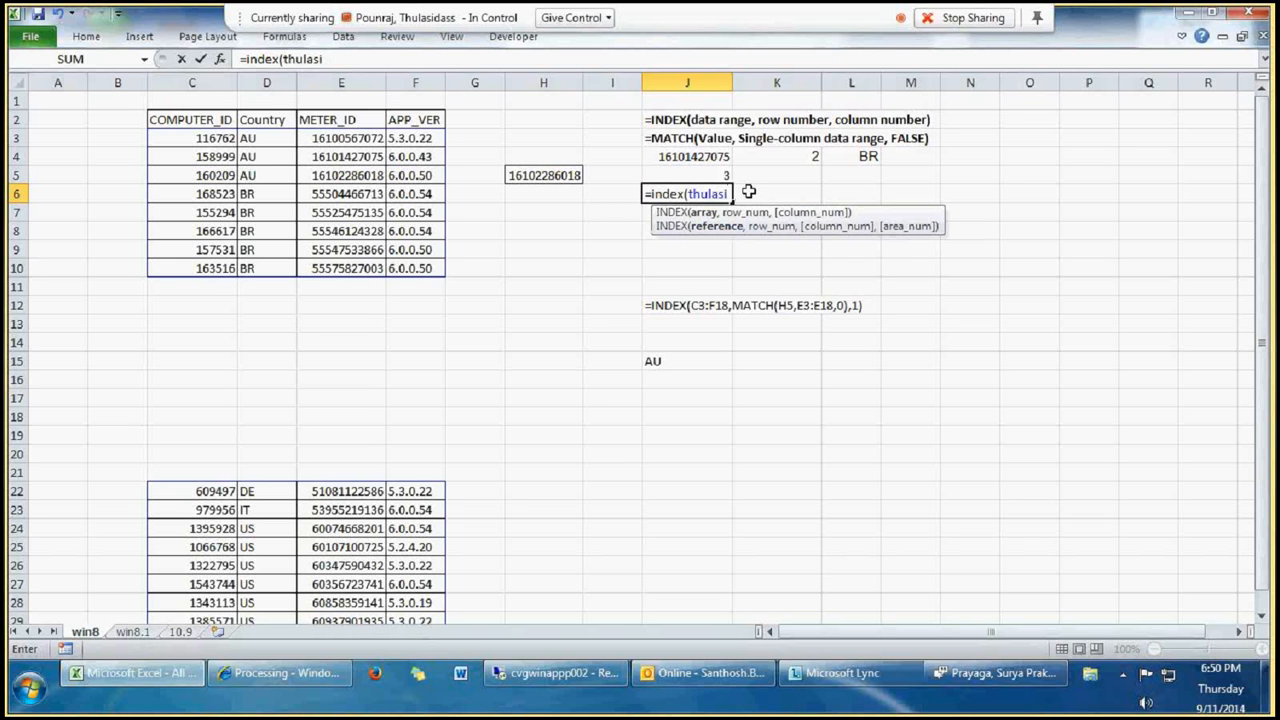
{"action": "type", "text": ","}
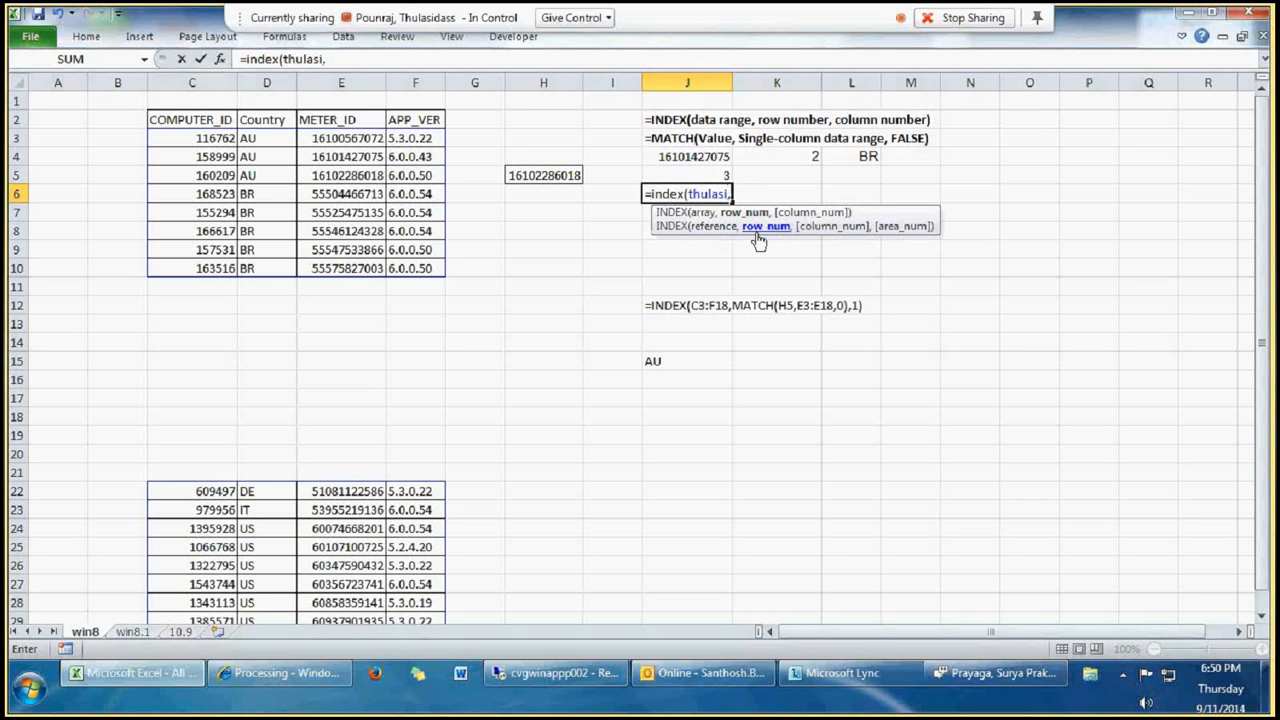
Step: Set row number 2, column number 2 and area number 2 in the J6 INDEX formula and complete it
{"action": "type", "text": "2,"}
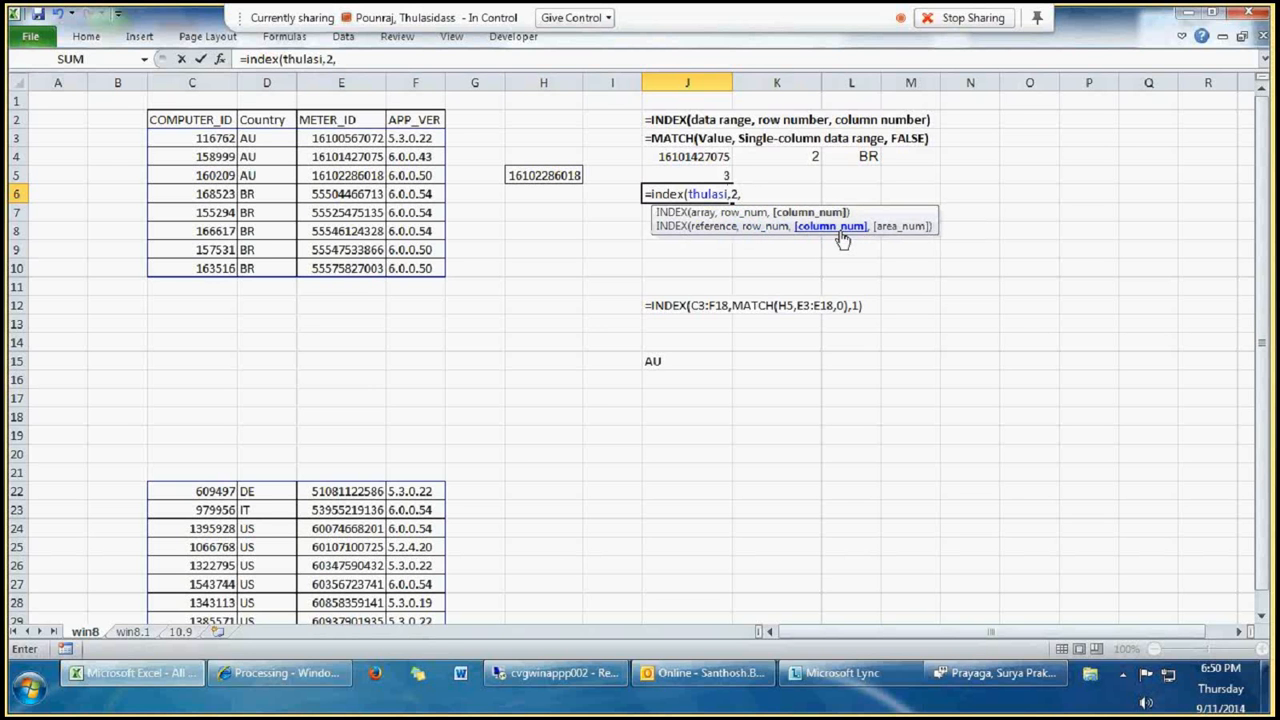
{"action": "type", "text": "2,"}
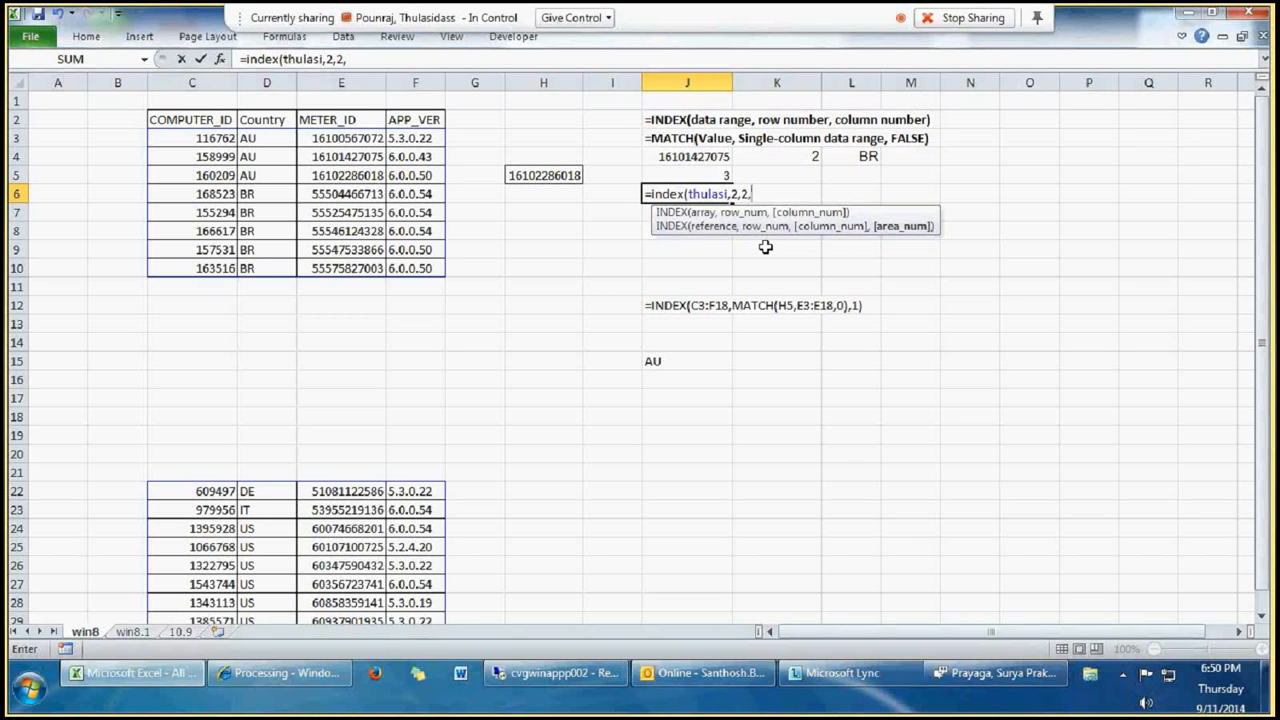
{"action": "type", "text": "2)"}
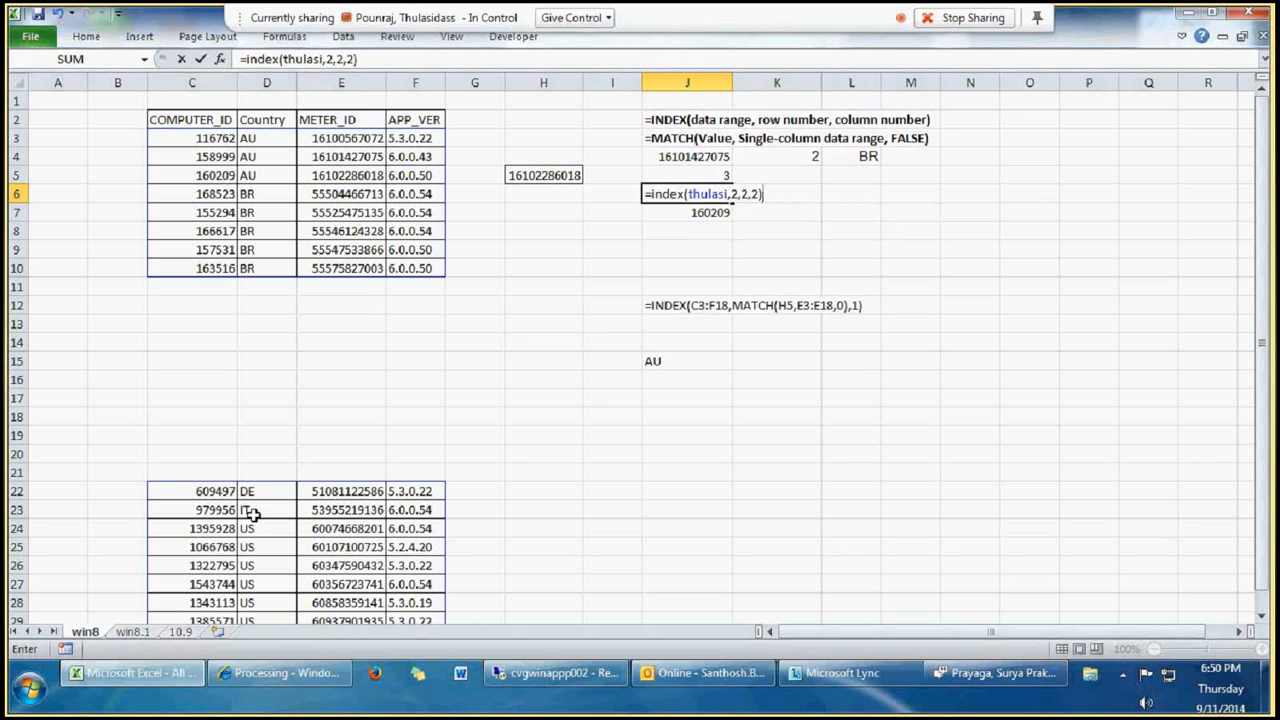
{"action": "key", "text": "Return"}
Step: Review the INDEX formula in J6 and the table blocks its named range refers to
{"action": "left_click", "coordinate": [668, 196]}
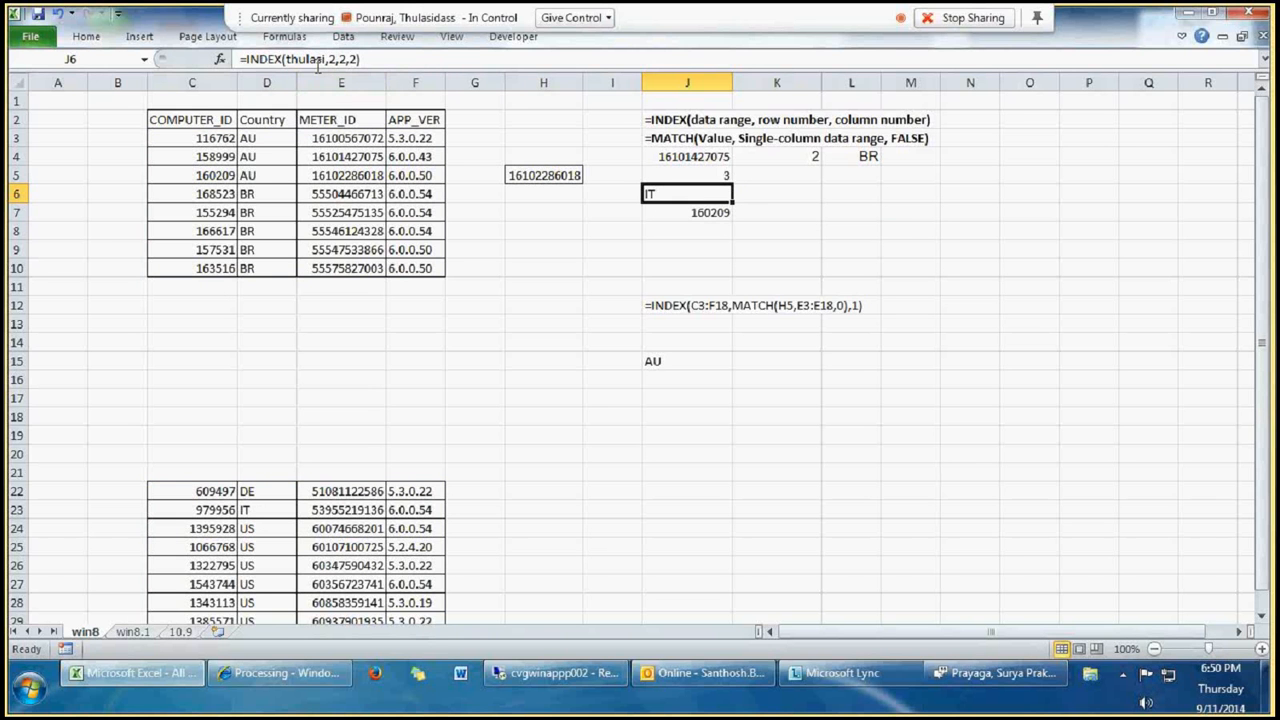
{"action": "double_click", "coordinate": [662, 194]}
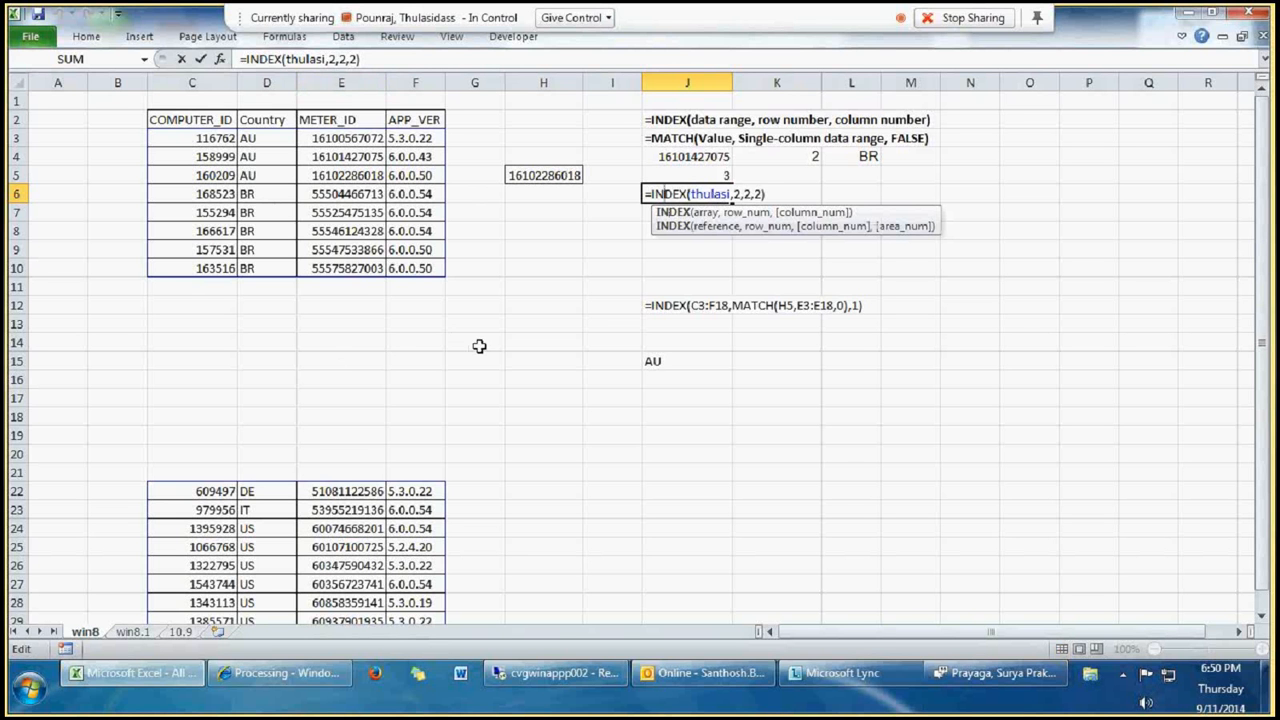
{"action": "left_click_drag", "start_coordinate": [472, 305], "coordinate": [549, 394]}
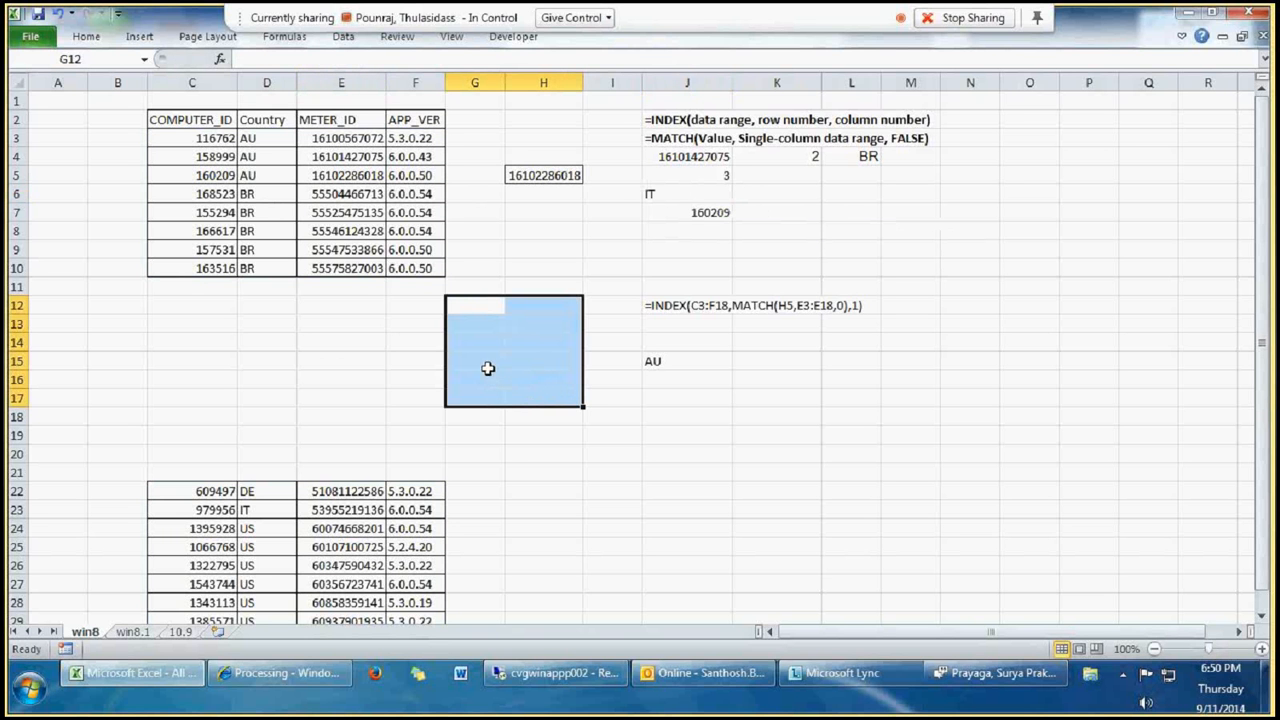
{"action": "left_click_drag", "start_coordinate": [470, 306], "coordinate": [526, 369]}
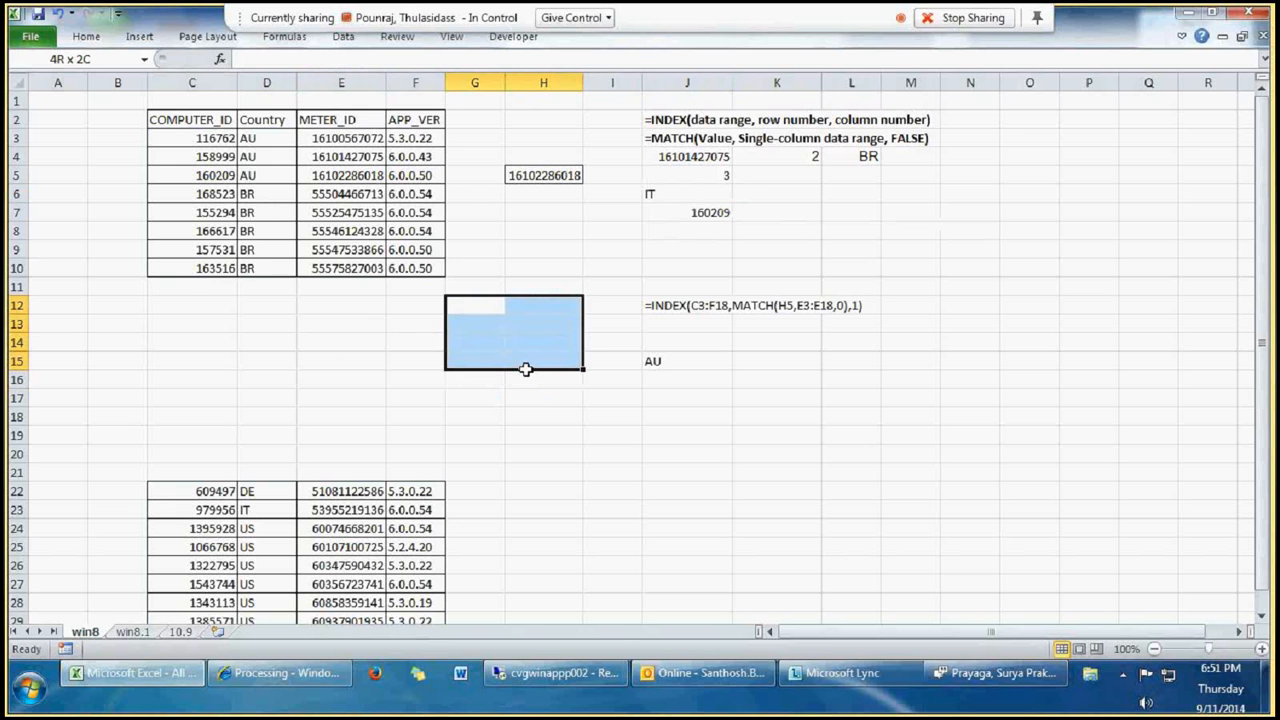
{"action": "left_click_drag", "start_coordinate": [192, 138], "coordinate": [415, 268]}
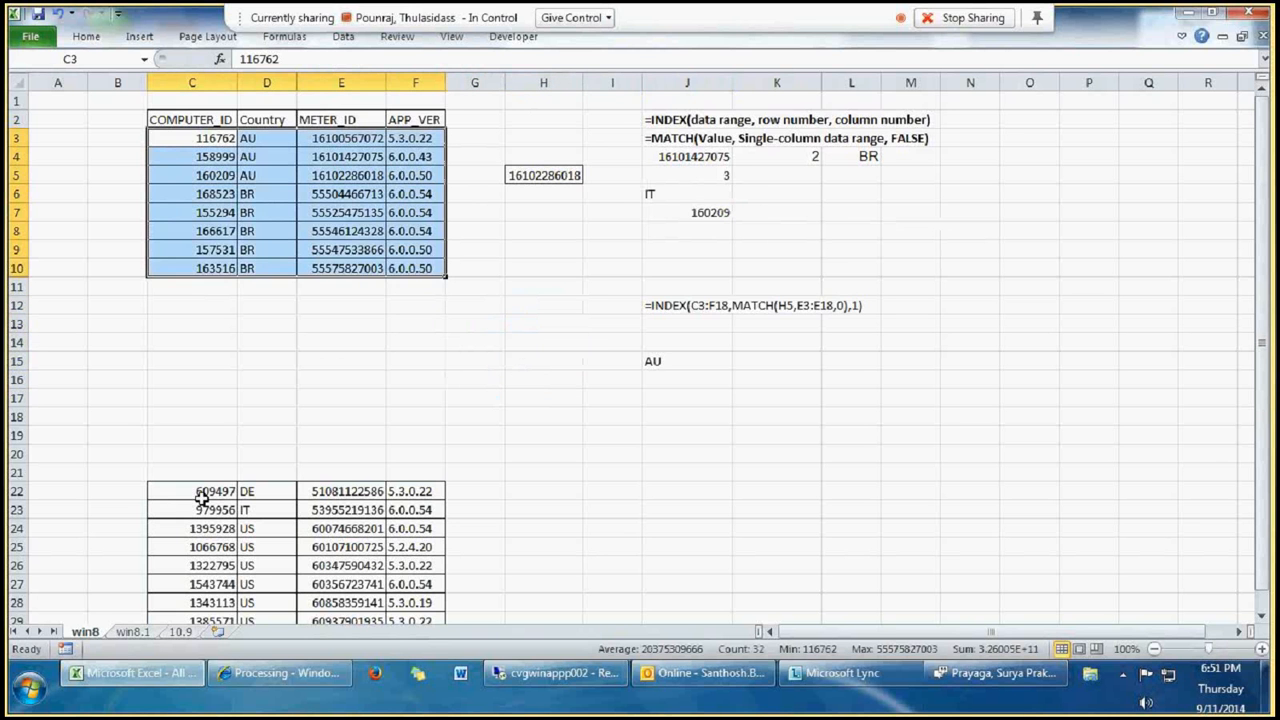
{"action": "left_click_drag", "start_coordinate": [200, 491], "coordinate": [415, 610], "text": "ctrl"}
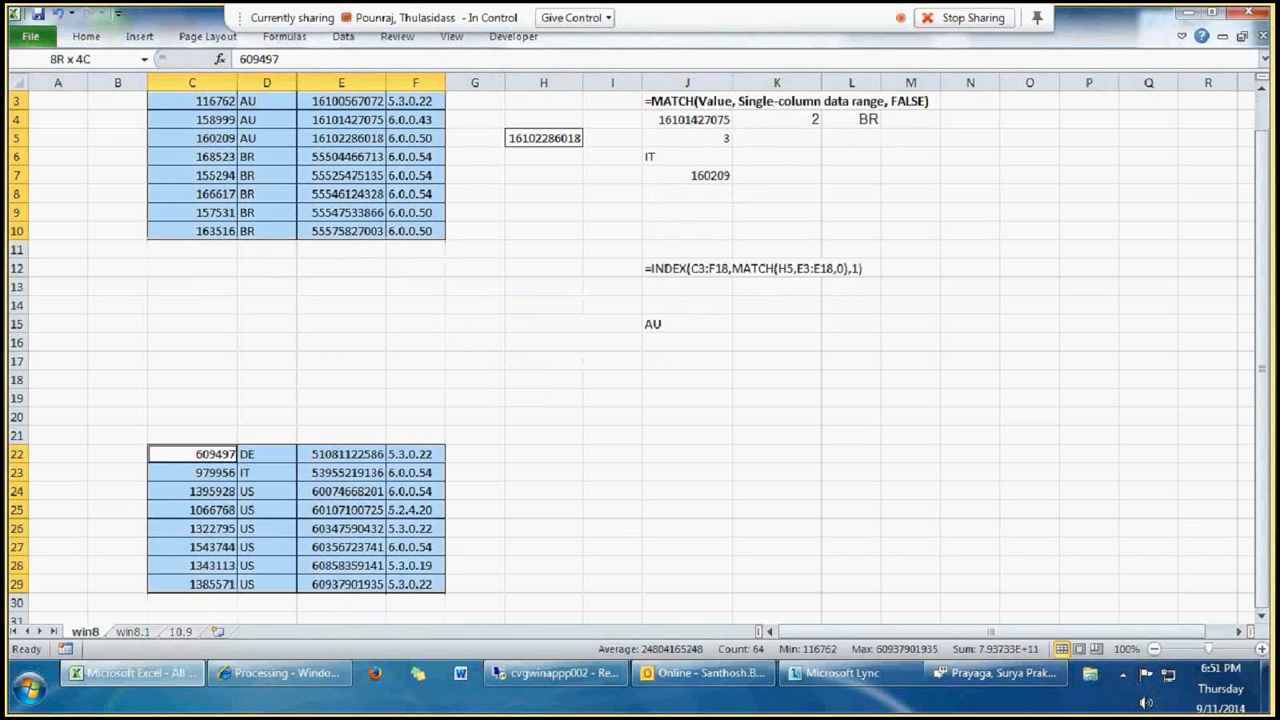
{"action": "left_click", "coordinate": [116, 57]}
{"action": "type", "text": "thul"}
{"action": "key", "text": "Escape"}
{"action": "scroll", "coordinate": [134, 309], "scroll_direction": "up", "scroll_amount": 1}
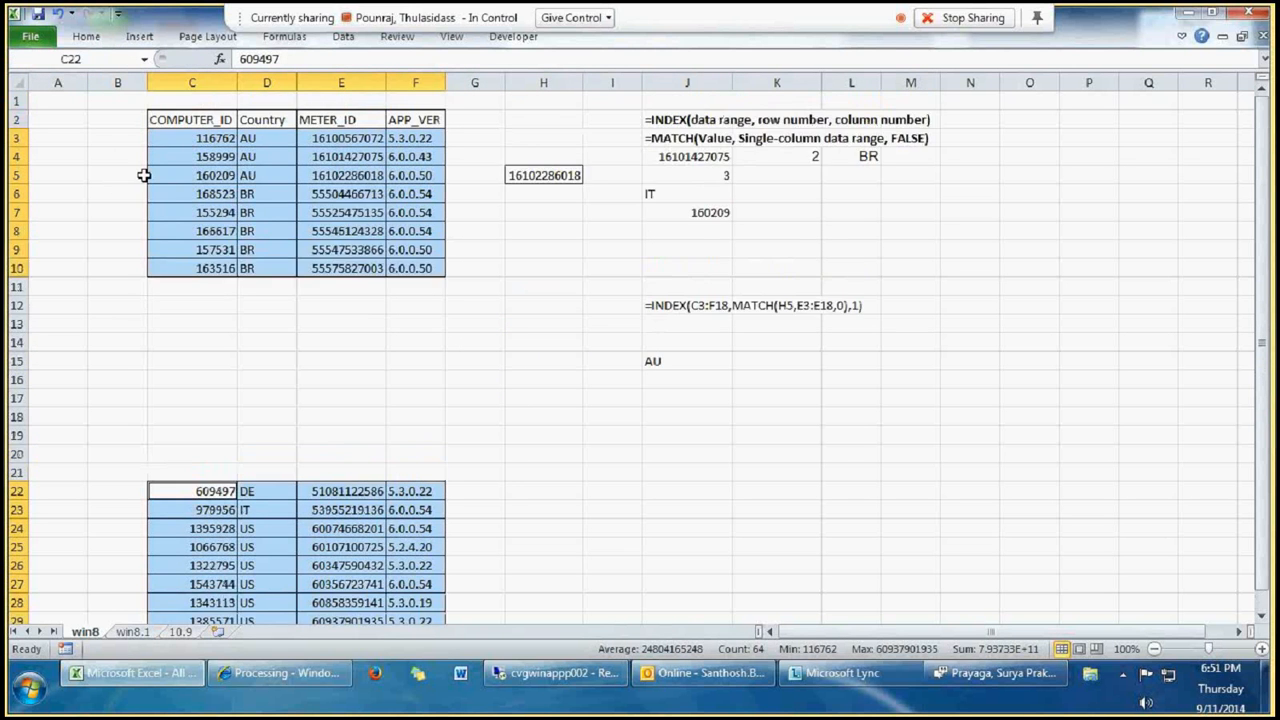
{"action": "left_click", "coordinate": [215, 140]}
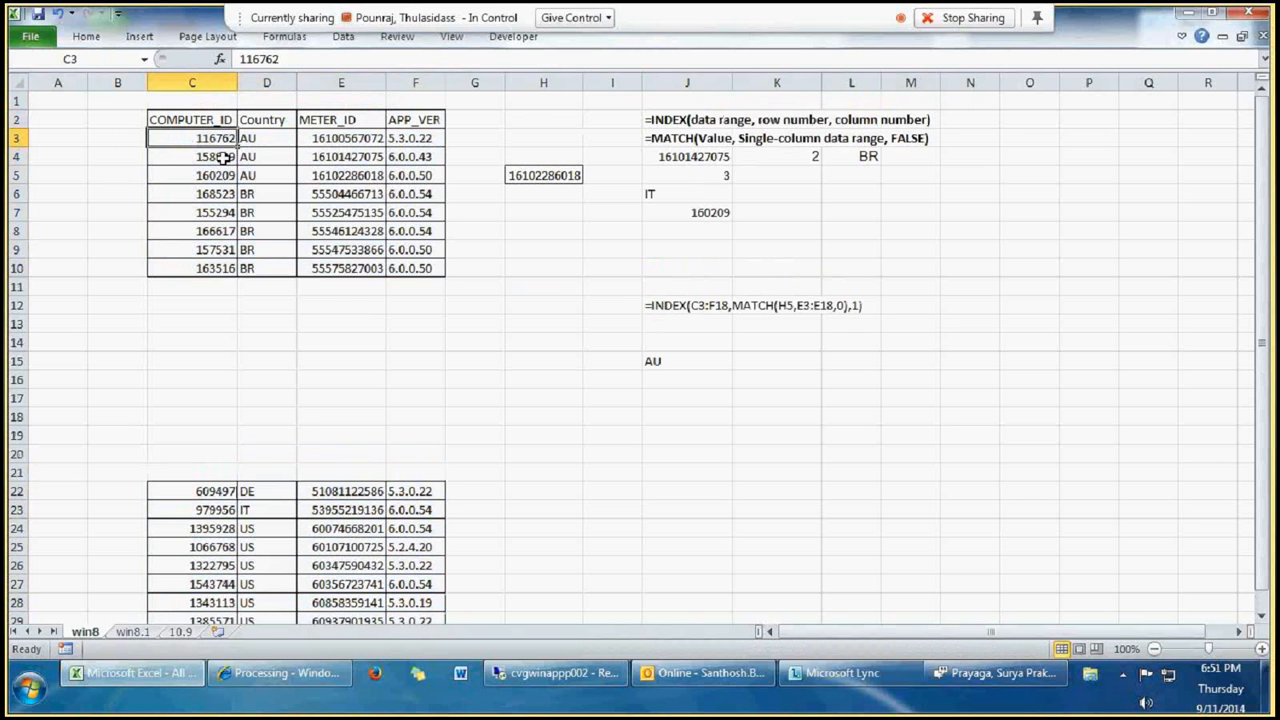
{"action": "left_click_drag", "start_coordinate": [224, 158], "coordinate": [410, 266]}
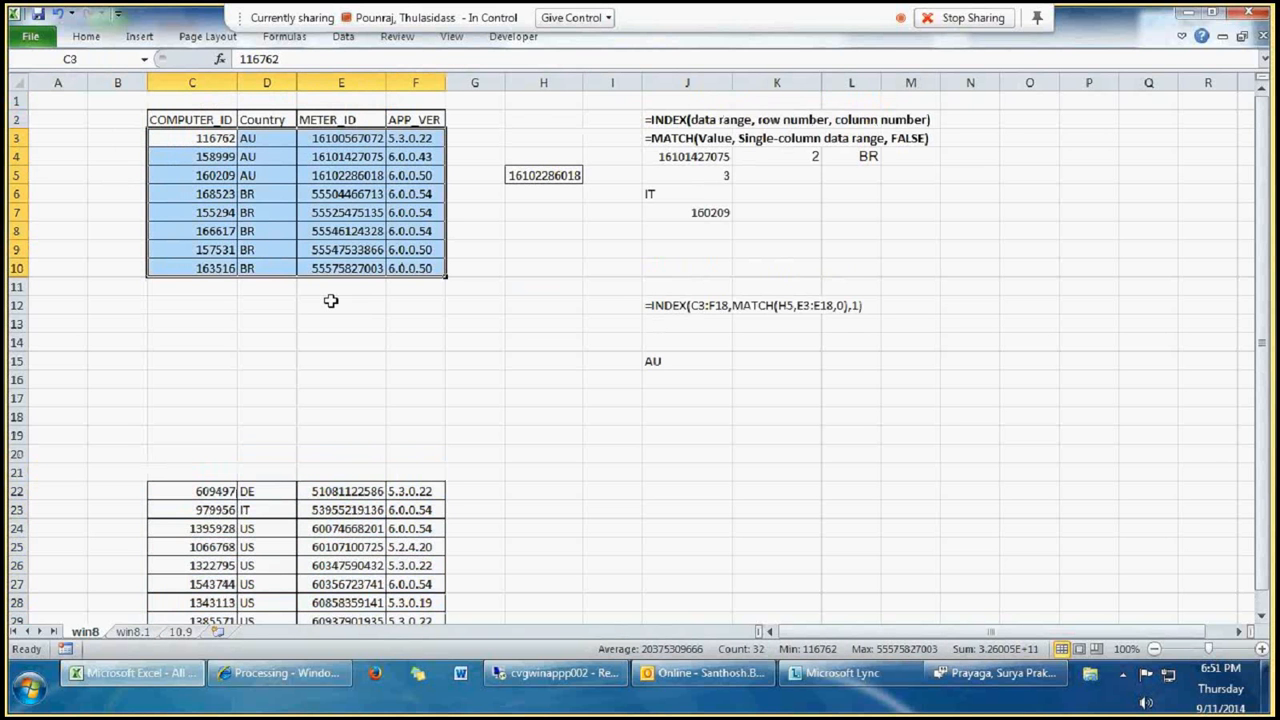
{"action": "scroll", "coordinate": [331, 300], "scroll_direction": "down", "scroll_amount": 2}
{"action": "left_click_drag", "start_coordinate": [194, 379], "coordinate": [414, 512]}
{"action": "left_click", "coordinate": [89, 62]}
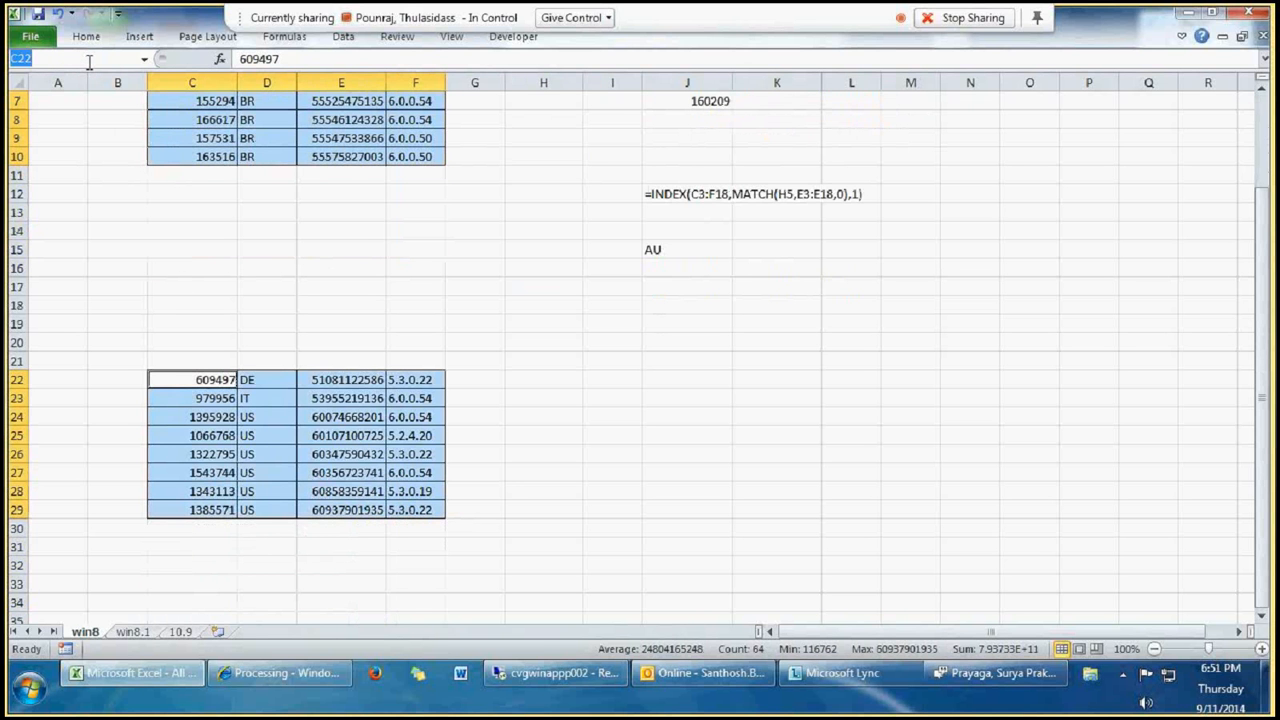
{"action": "type", "text": "suriya"}
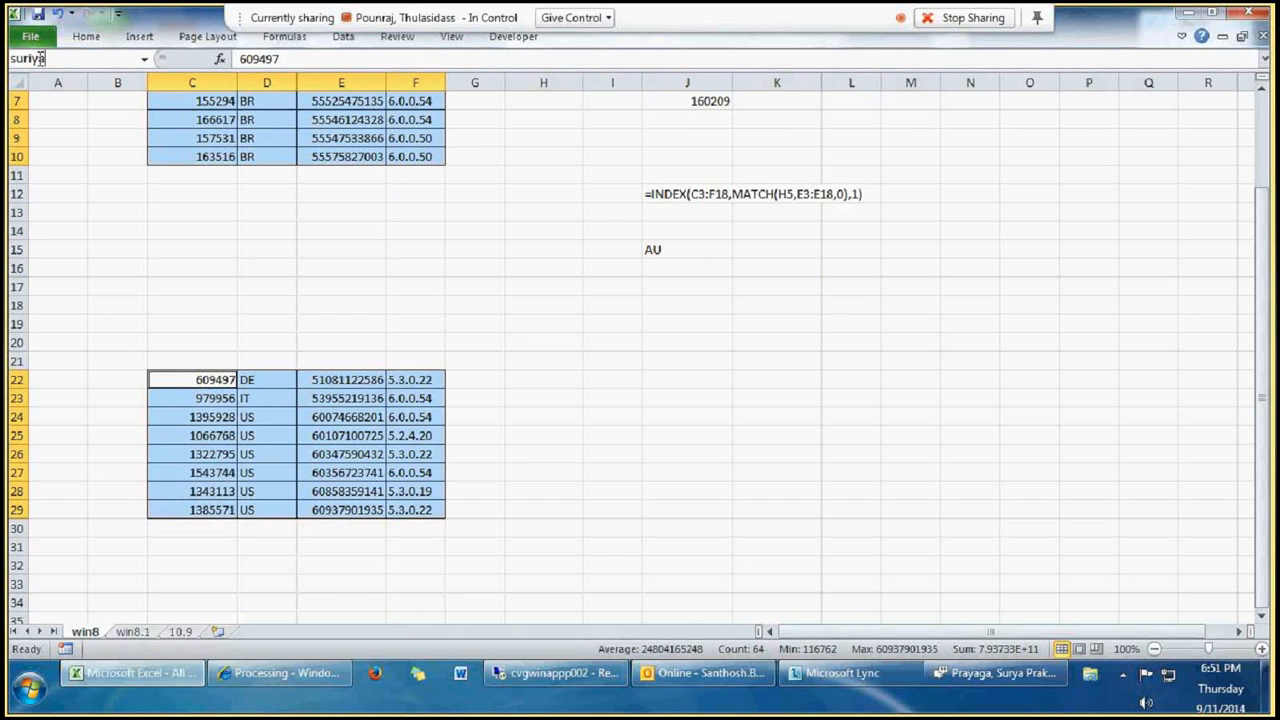
{"action": "left_click", "coordinate": [142, 61]}
{"action": "type", "text": "thulasi"}
{"action": "key", "text": "Escape"}
{"action": "scroll", "coordinate": [458, 272], "scroll_direction": "up", "scroll_amount": 2}
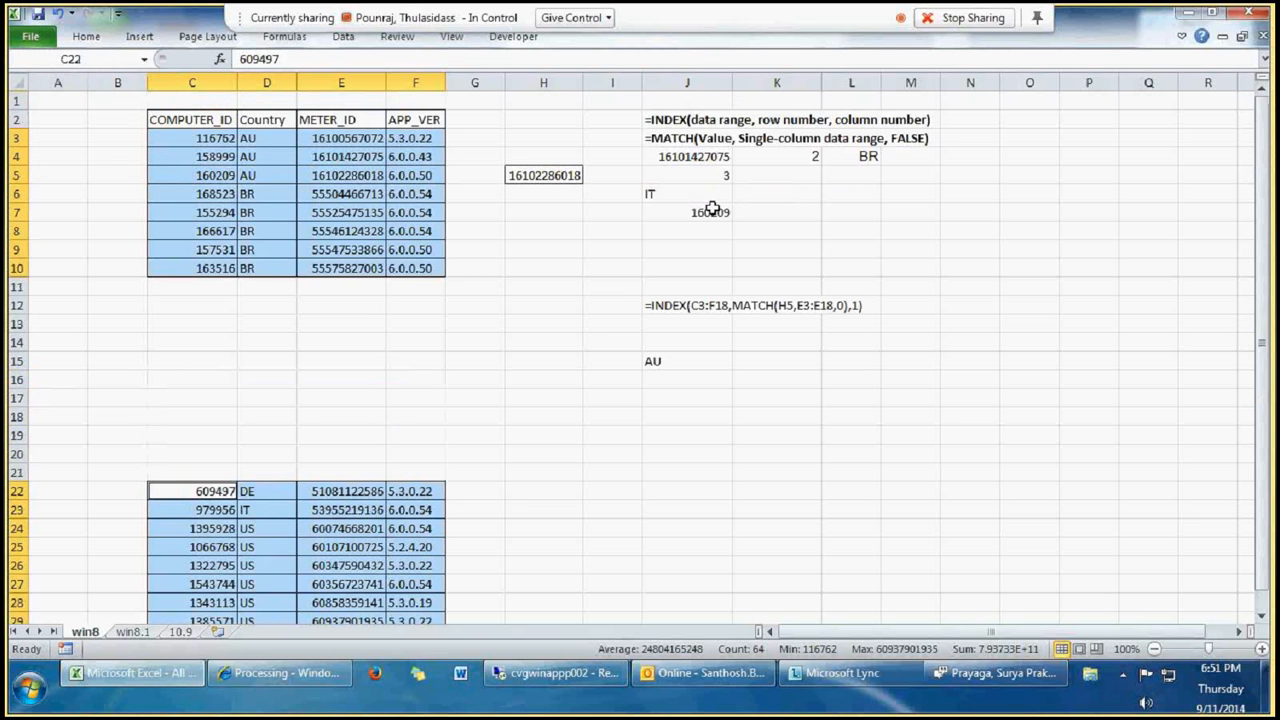
Step: Change the row number in the J6 INDEX formula to 3
{"action": "left_click", "coordinate": [662, 360]}
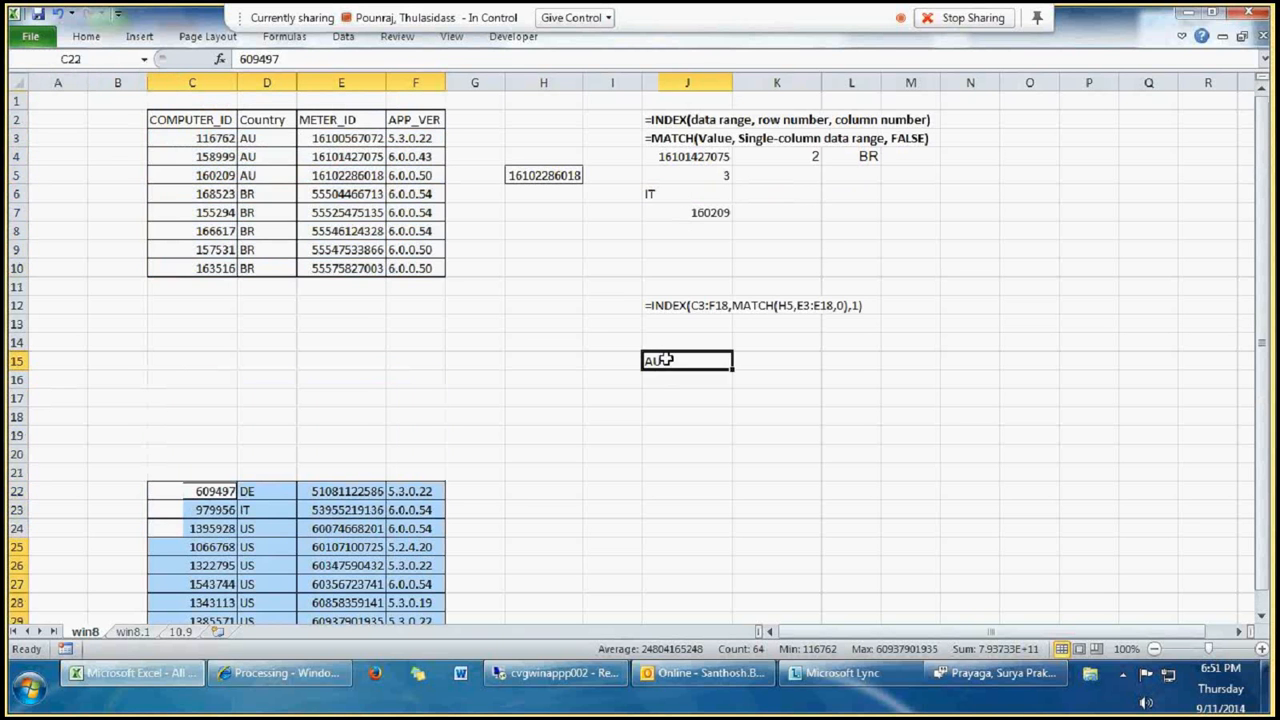
{"action": "left_click", "coordinate": [679, 176]}
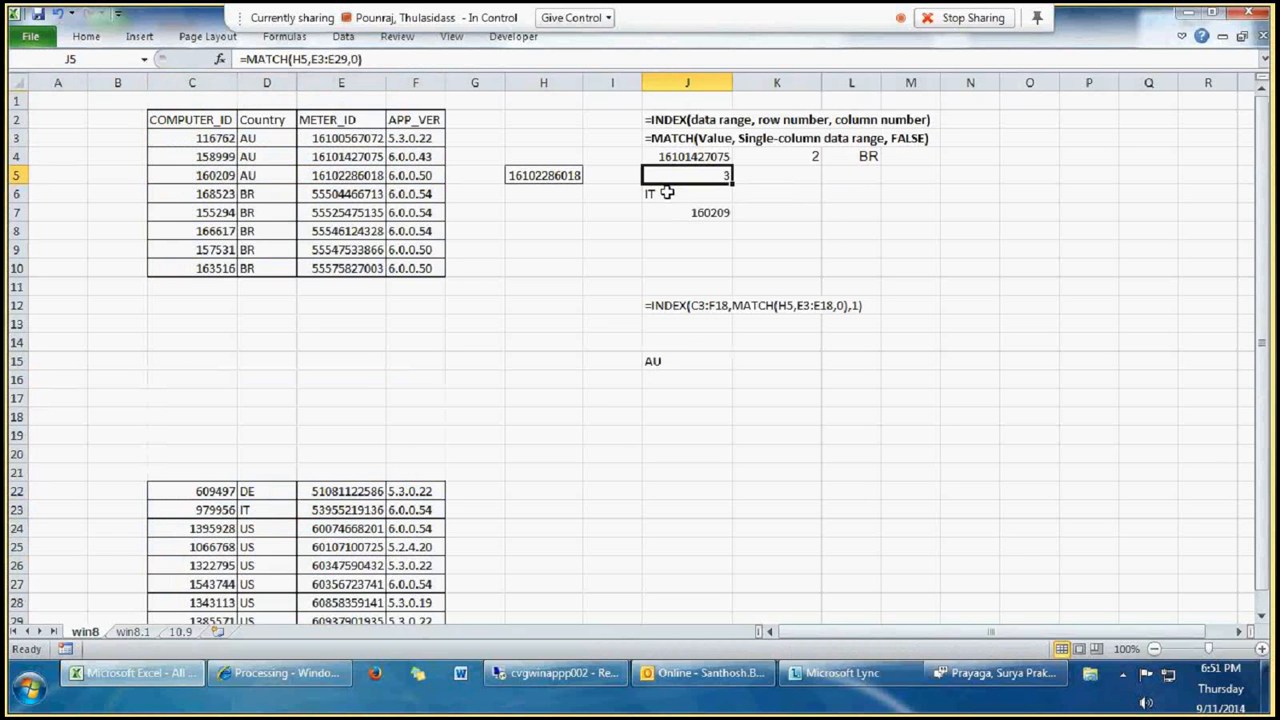
{"action": "left_click", "coordinate": [666, 193]}
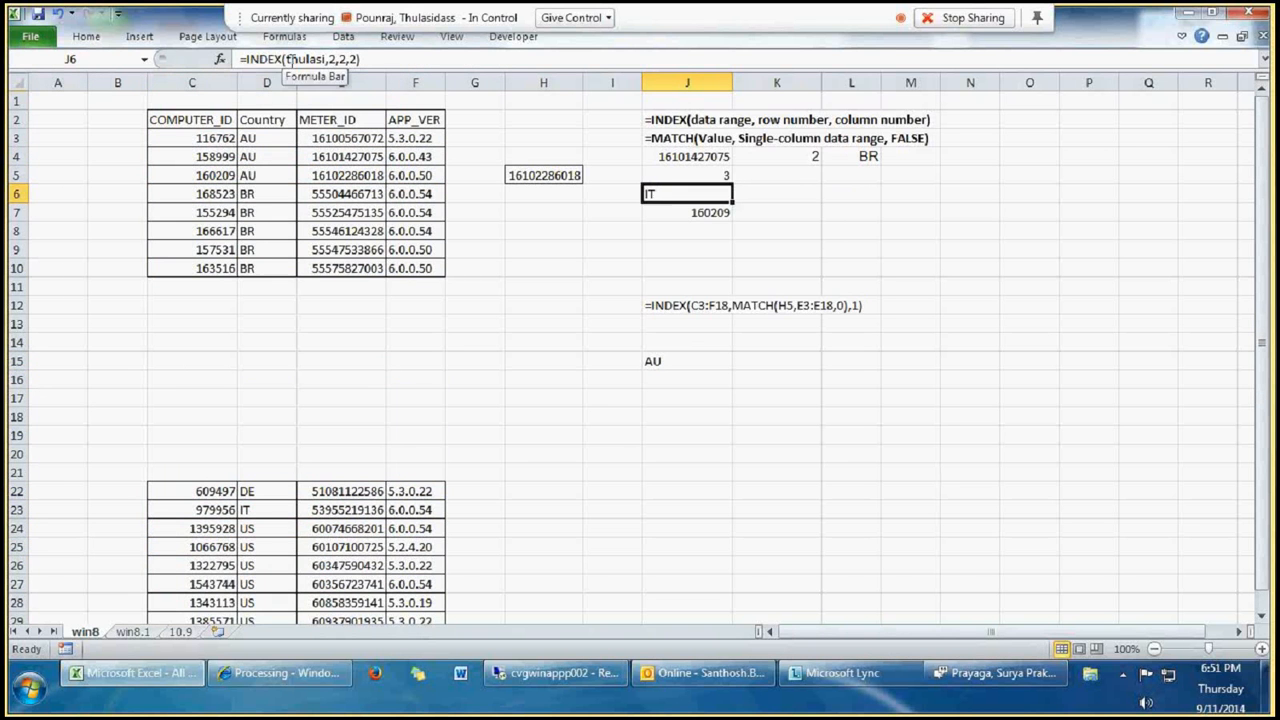
{"action": "left_click", "coordinate": [300, 59]}
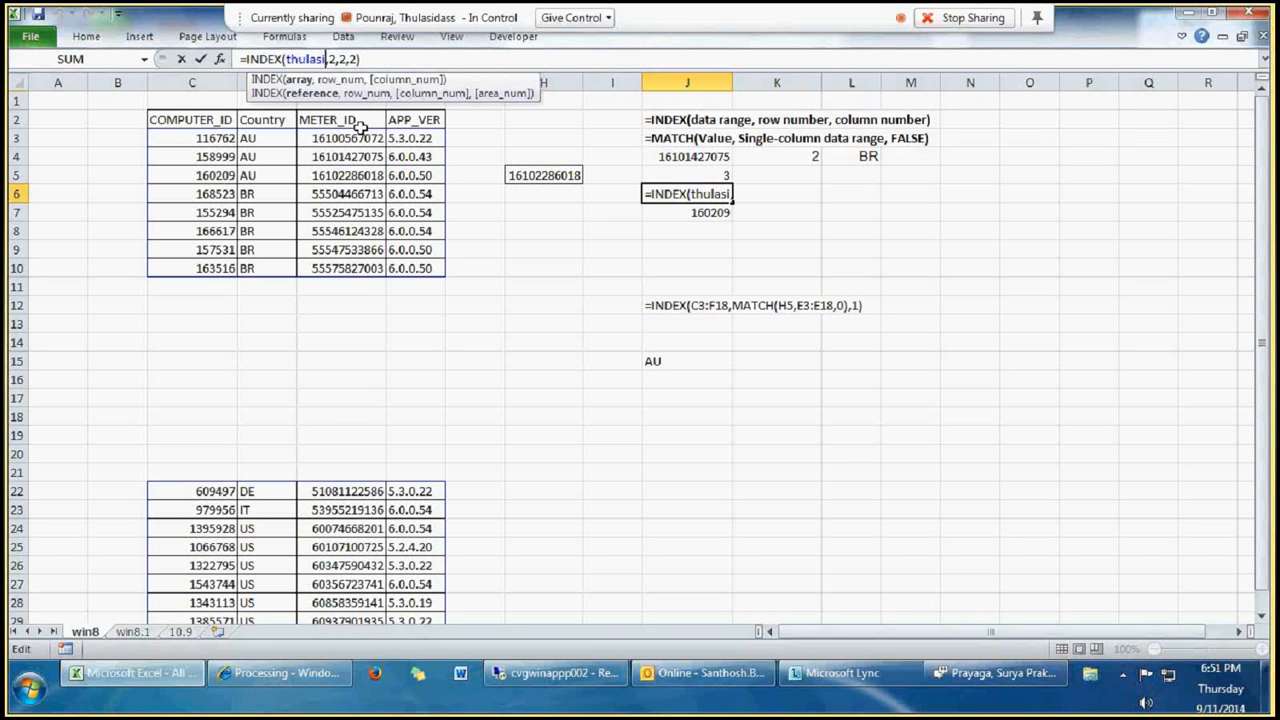
{"action": "key", "text": "Right"}
{"action": "key", "text": "Right"}
{"action": "key", "text": "Right"}
{"action": "key", "text": "Right"}
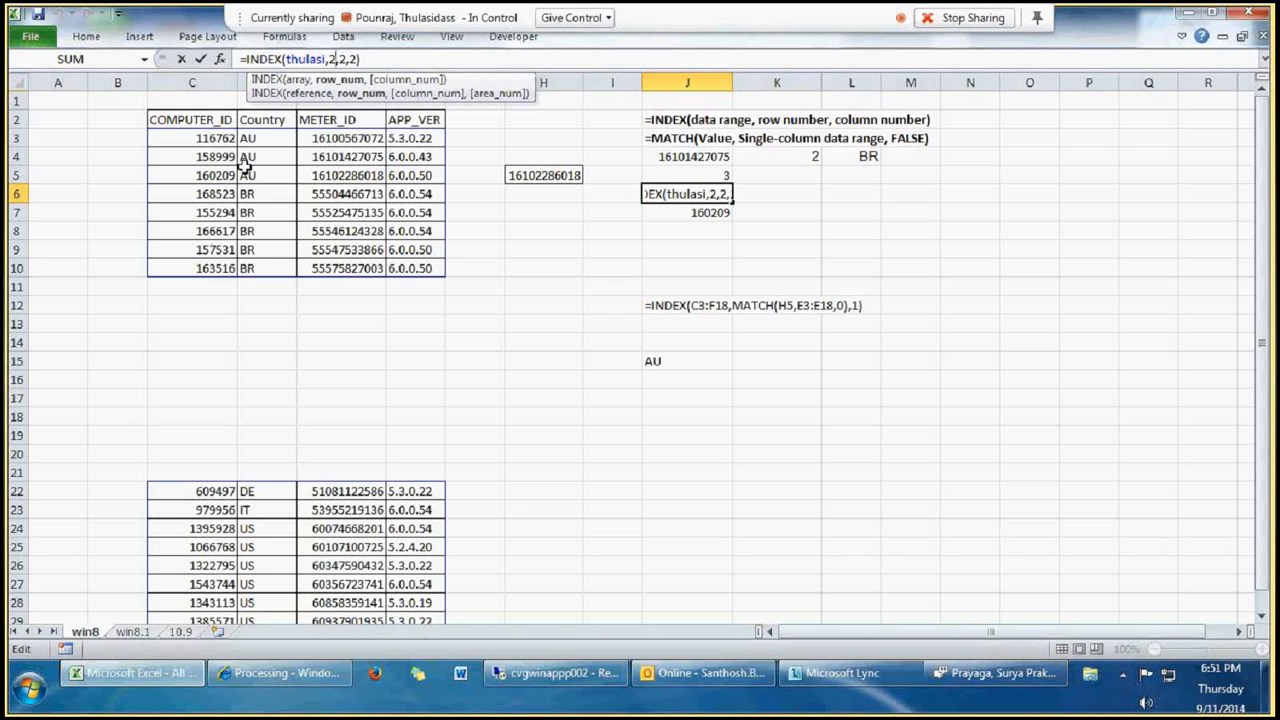
{"action": "key", "text": "Right"}
{"action": "key", "text": "Right"}
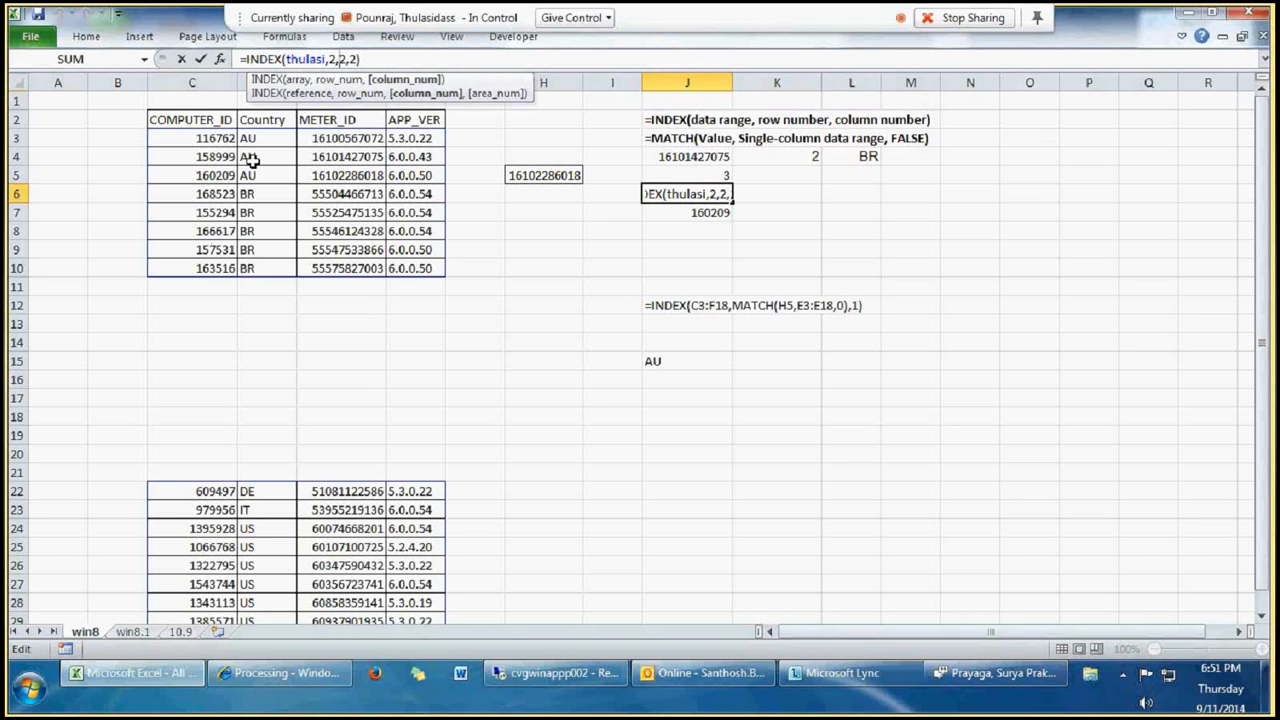
{"action": "key", "text": "Left"}
{"action": "key", "text": "BackSpace"}
{"action": "type", "text": "3"}
Step: Set the area number in the J6 INDEX formula to 1 so it reads the first table block
{"action": "key", "text": "Right"}
{"action": "key", "text": "Right"}
{"action": "key", "text": "Right"}
{"action": "key", "text": "Right"}
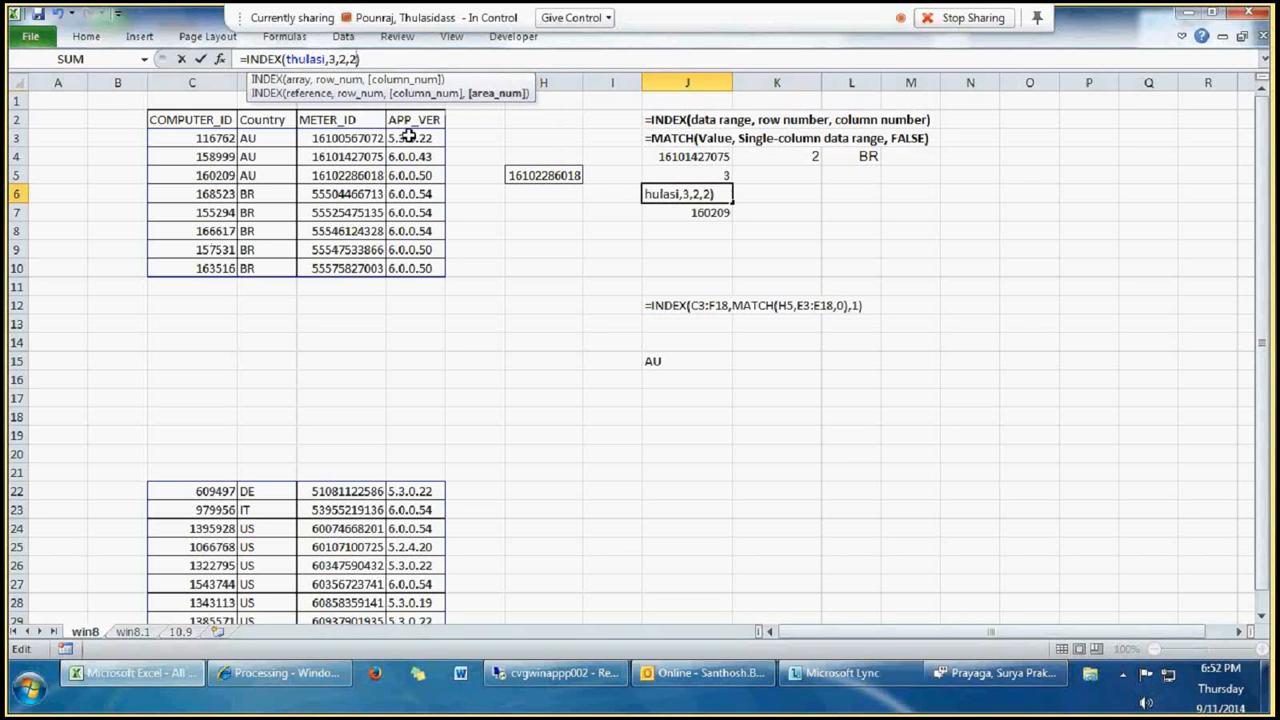
{"action": "key", "text": "Delete"}
{"action": "type", "text": "1"}
{"action": "key", "text": "Return"}
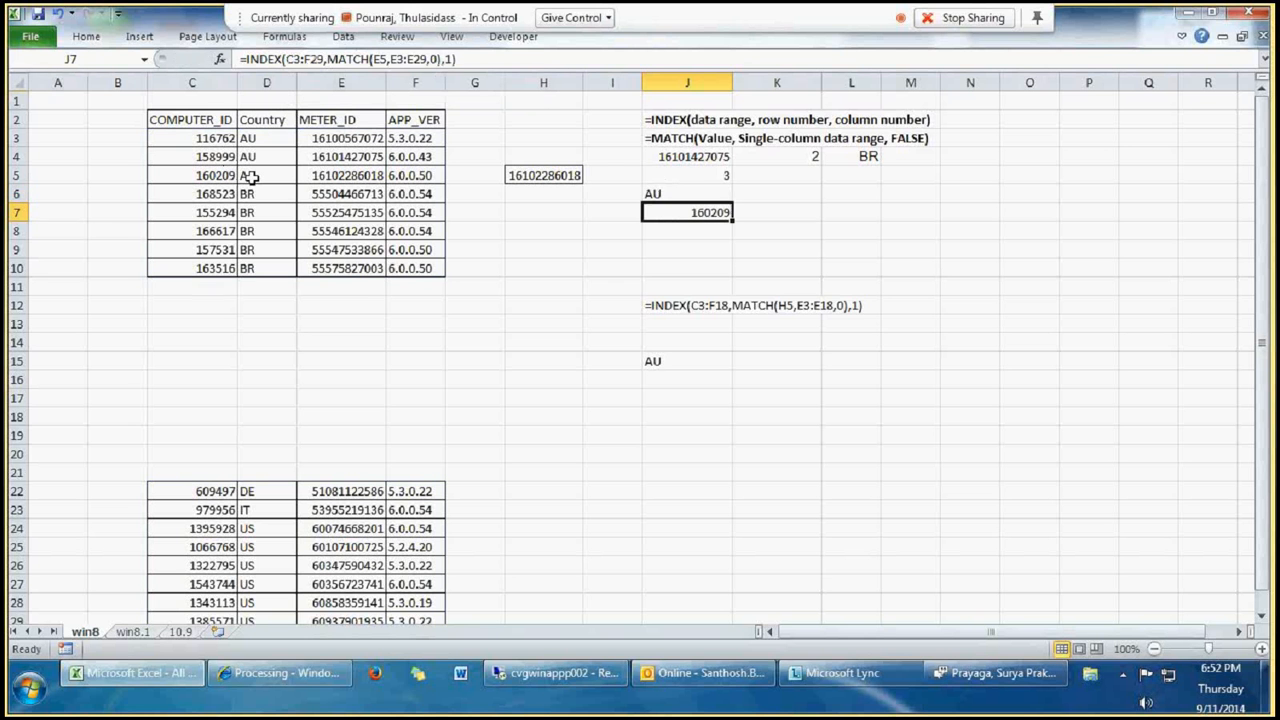
Step: Switch the area number in the J6 INDEX formula to 2 so it reads the second table block
{"action": "left_click", "coordinate": [667, 195]}
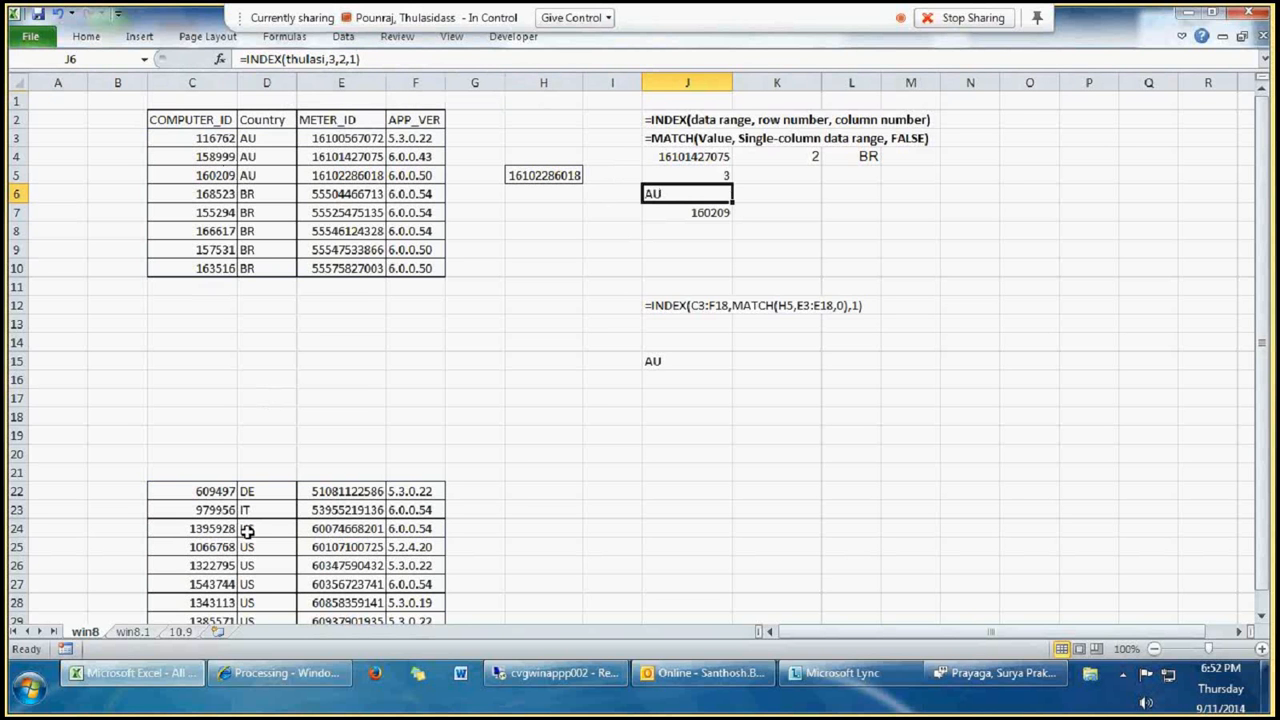
{"action": "key", "text": "F2"}
{"action": "key", "text": "BackSpace"}
{"action": "key", "text": "BackSpace"}
{"action": "type", "text": "2)"}
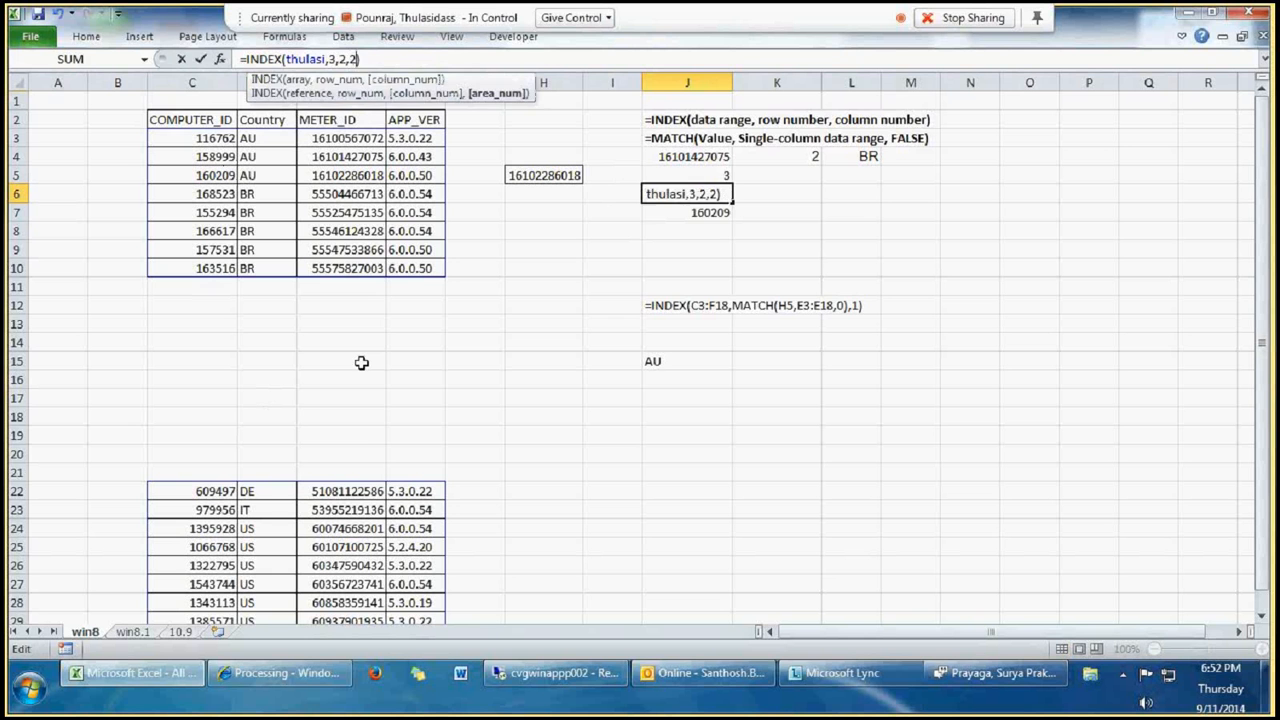
{"action": "key", "text": "Return"}
{"action": "left_click", "coordinate": [664, 195]}
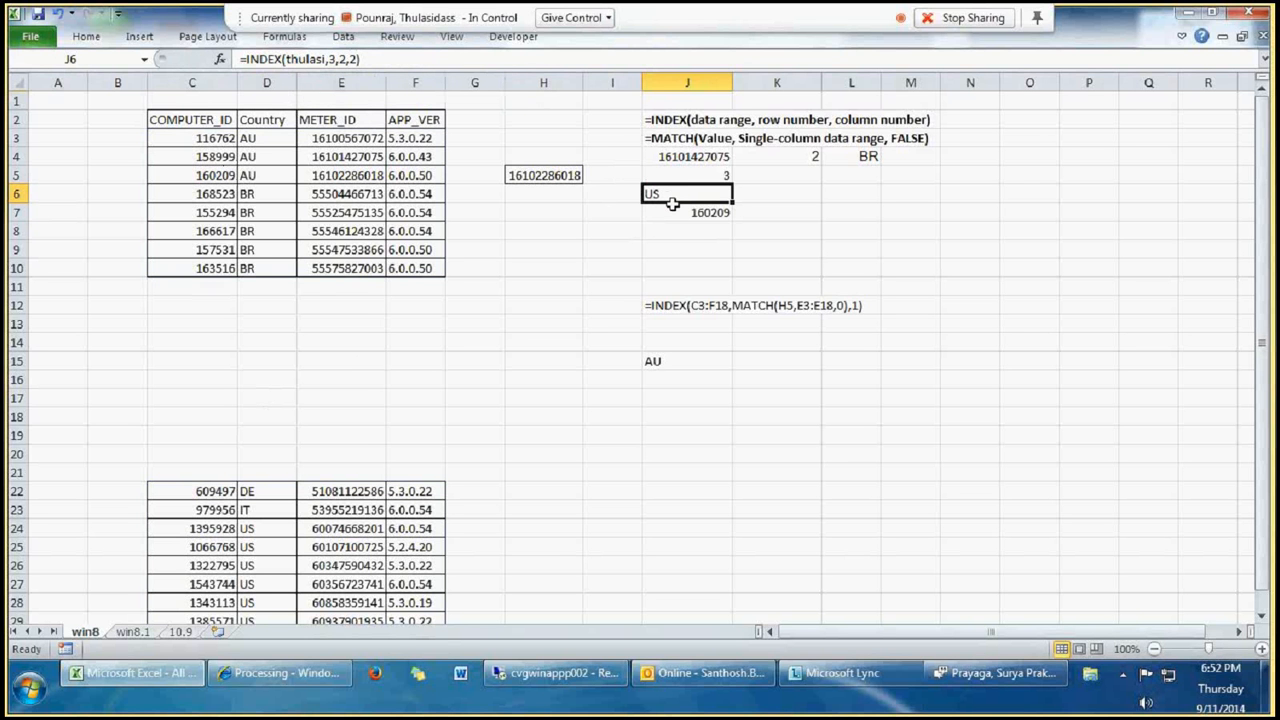
{"action": "left_click", "coordinate": [677, 122]}
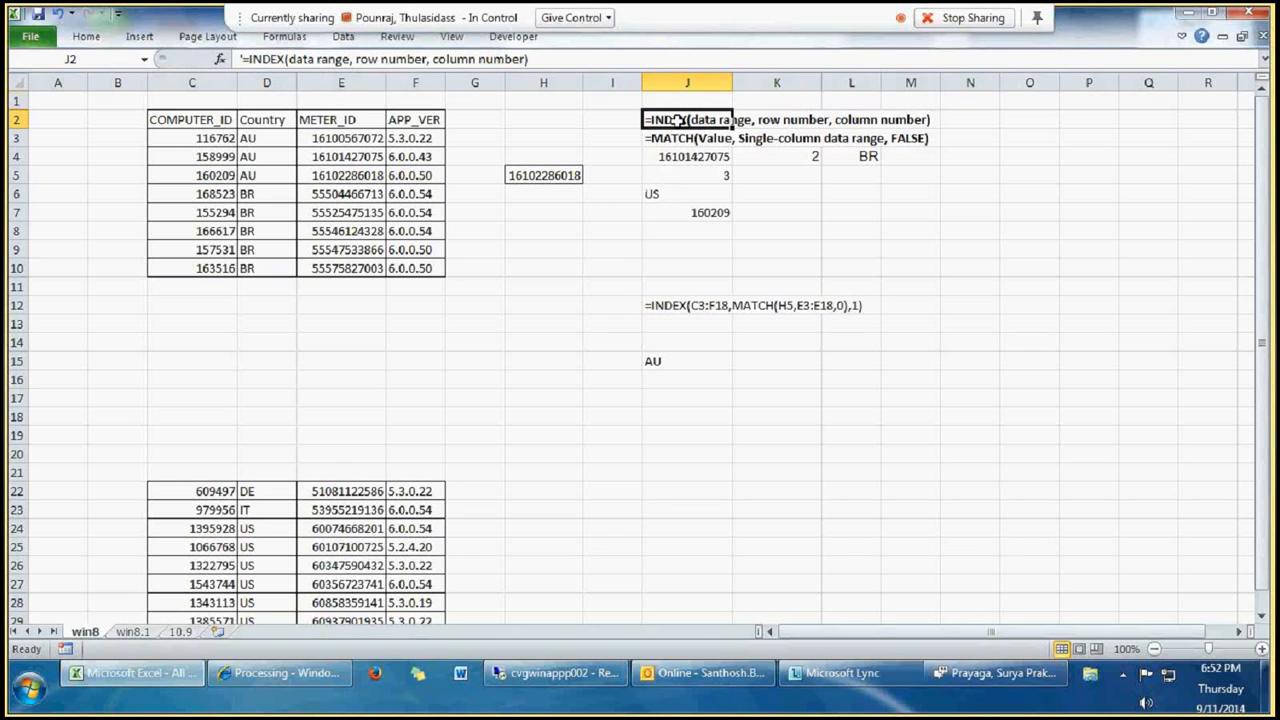
Step: Review the INDEX formula in J6 against the two meter table blocks it draws from
{"action": "left_click", "coordinate": [678, 284]}
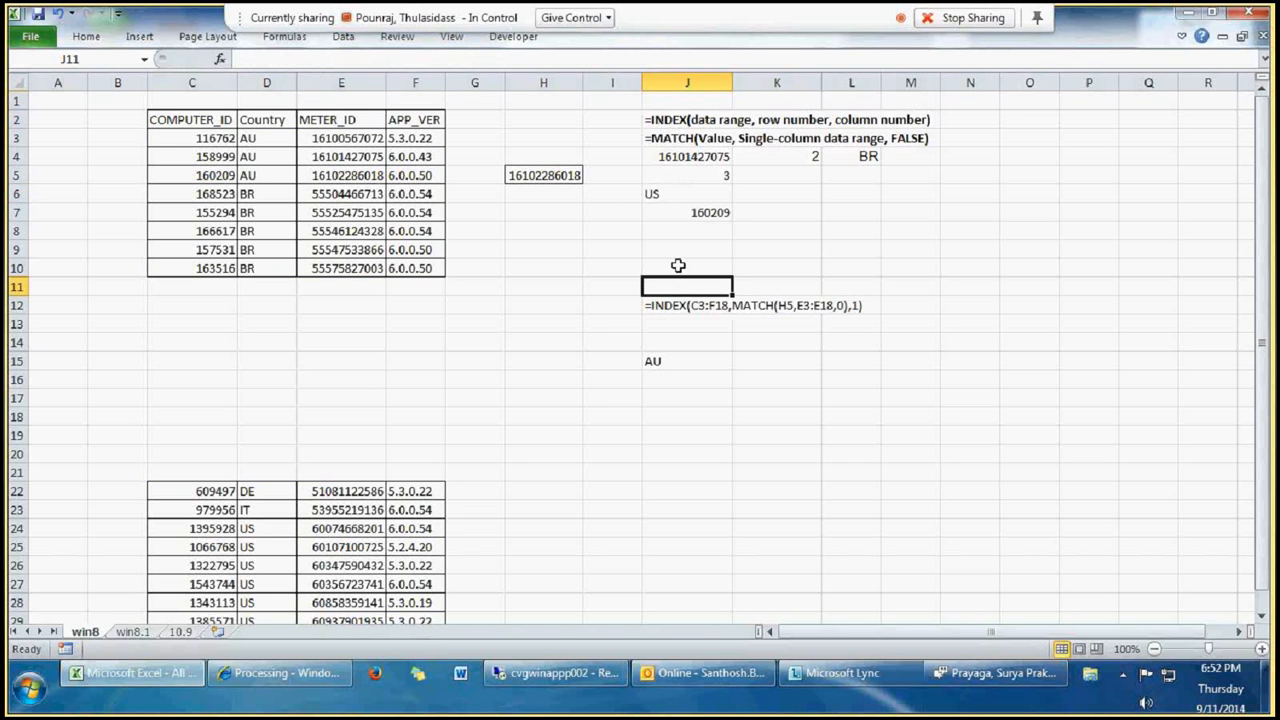
{"action": "left_click", "coordinate": [680, 194]}
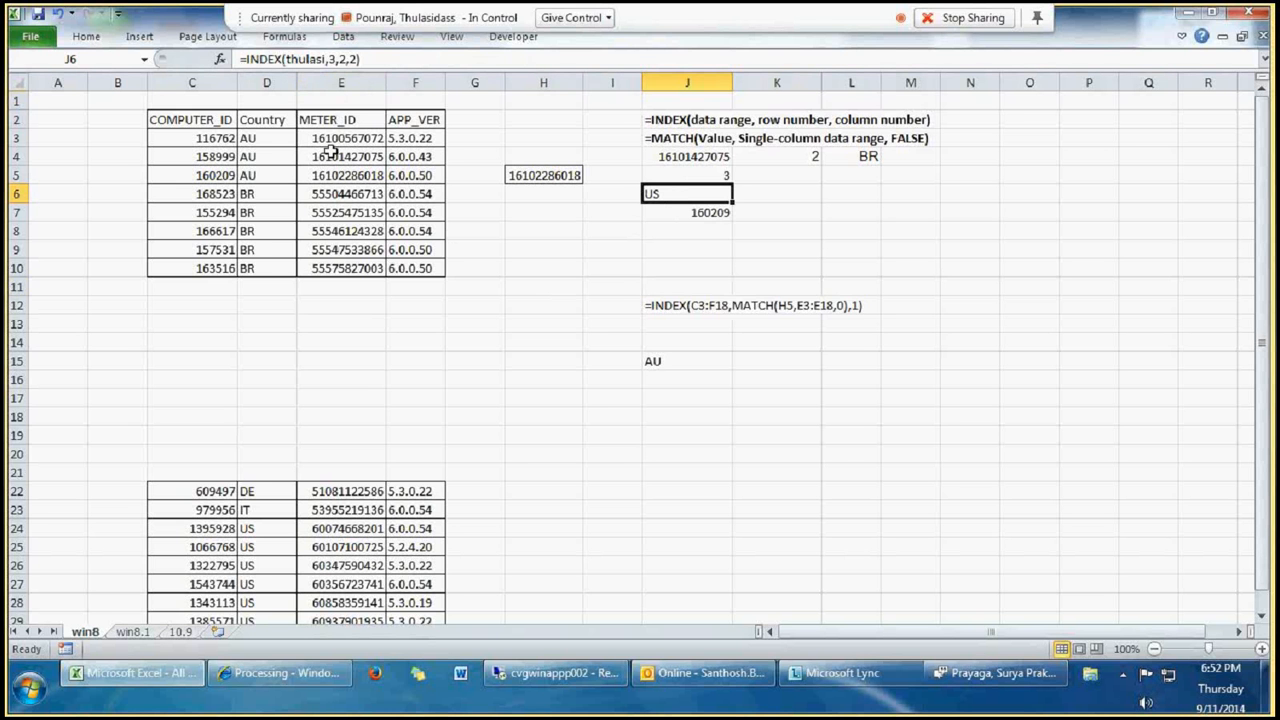
{"action": "scroll", "coordinate": [230, 550], "scroll_direction": "down", "scroll_amount": 2}
{"action": "scroll", "coordinate": [303, 505], "scroll_direction": "up", "scroll_amount": 2}
{"action": "scroll", "coordinate": [303, 505], "scroll_direction": "down", "scroll_amount": 2}
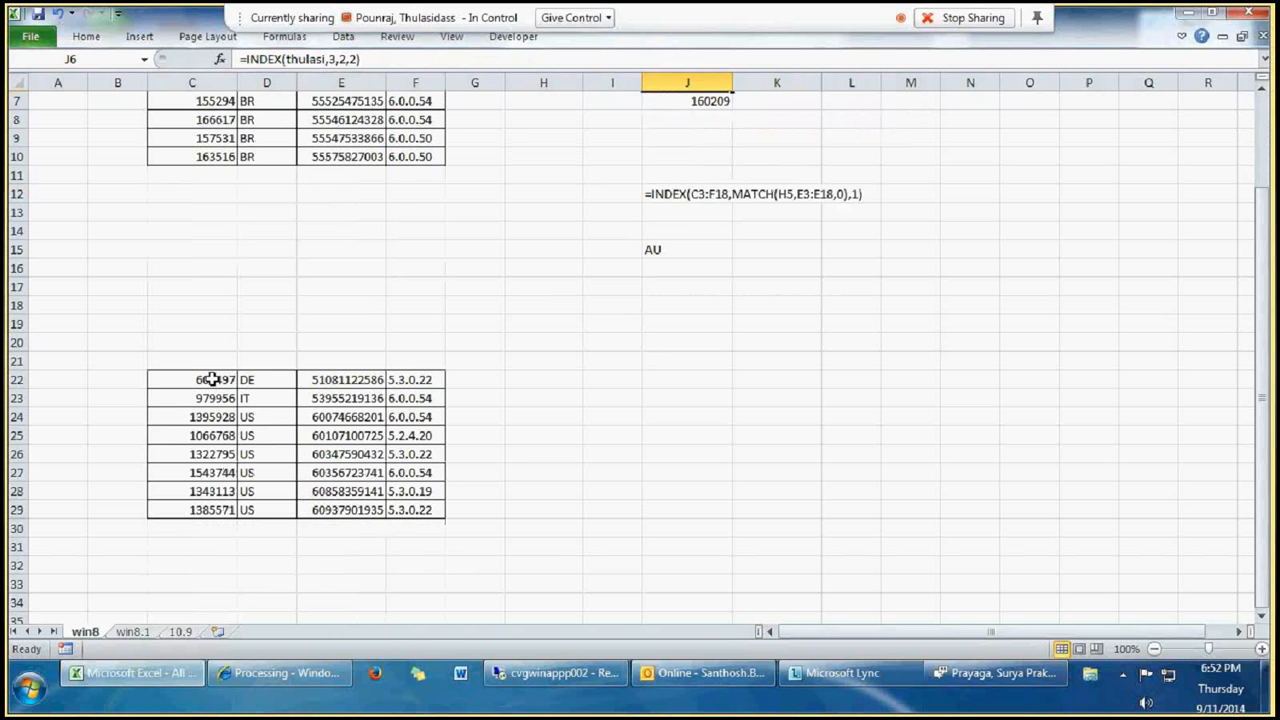
Step: Copy the second table block C22:F29 to the area starting at O2 and fit column Q's width to its contents
{"action": "left_click_drag", "start_coordinate": [211, 380], "coordinate": [397, 514]}
{"action": "key", "text": "ctrl+c"}
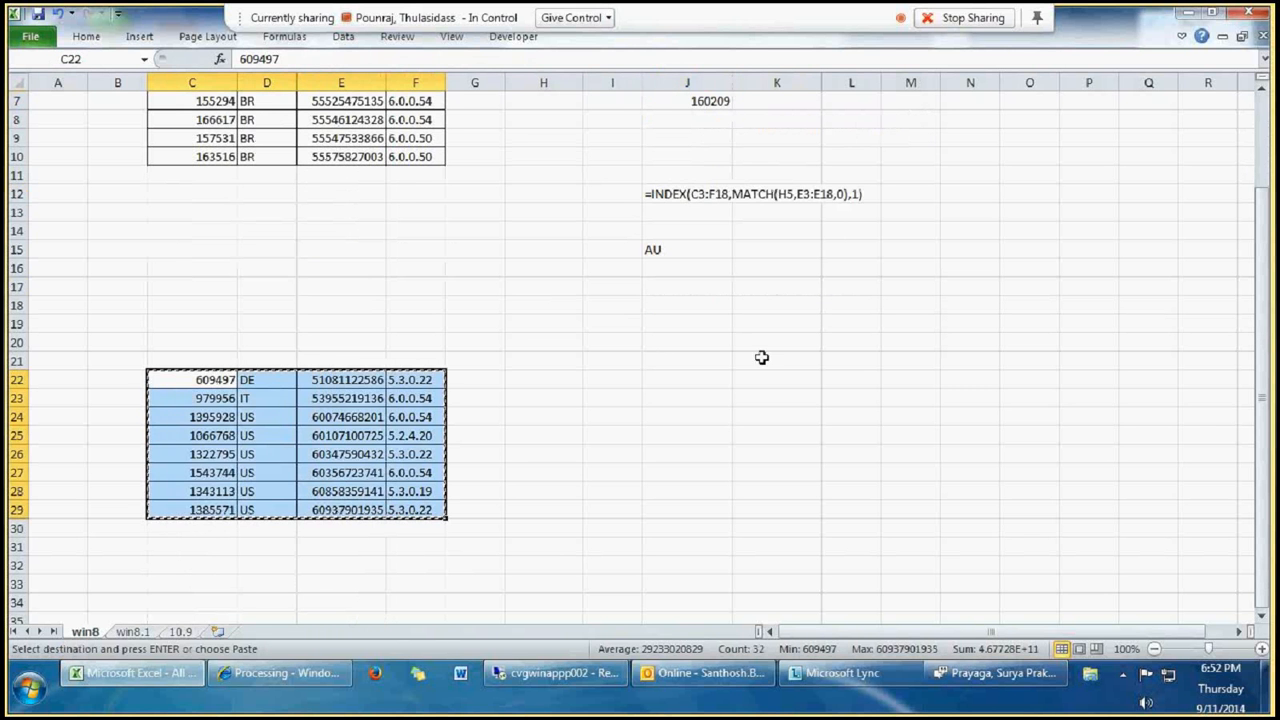
{"action": "left_click", "coordinate": [750, 323]}
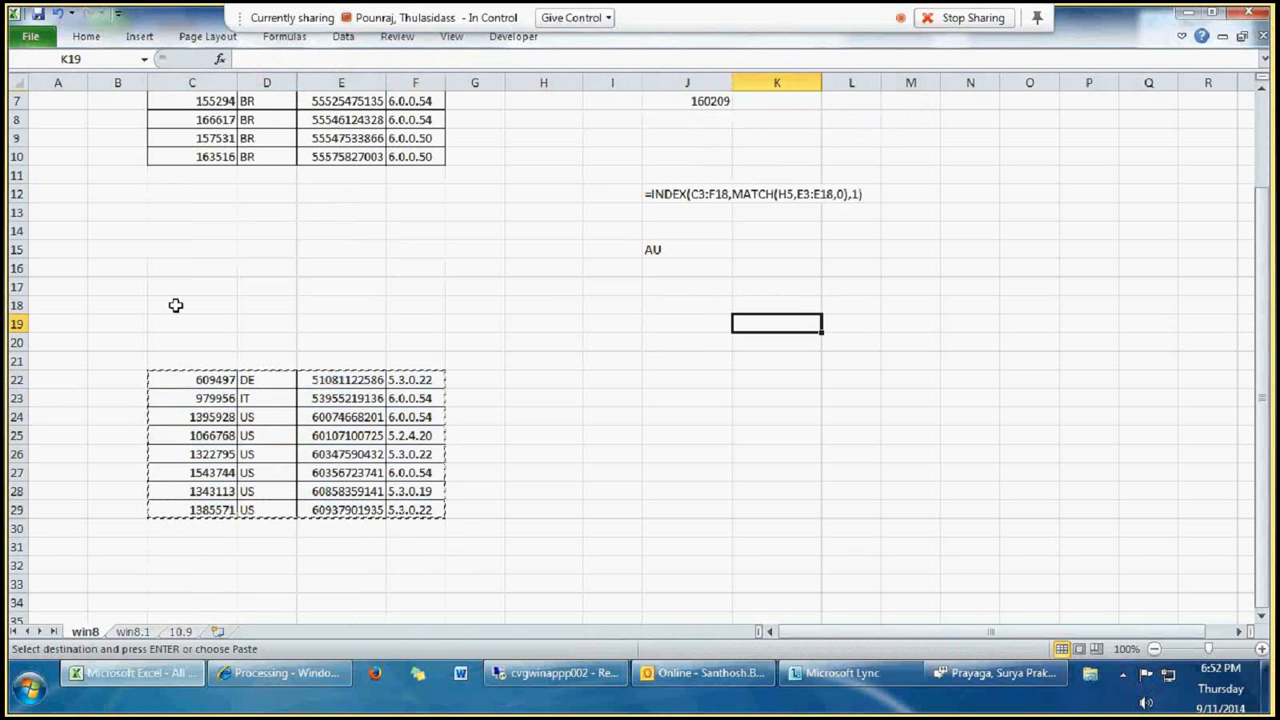
{"action": "scroll", "coordinate": [175, 305], "scroll_direction": "up", "scroll_amount": 2}
{"action": "left_click", "coordinate": [175, 286]}
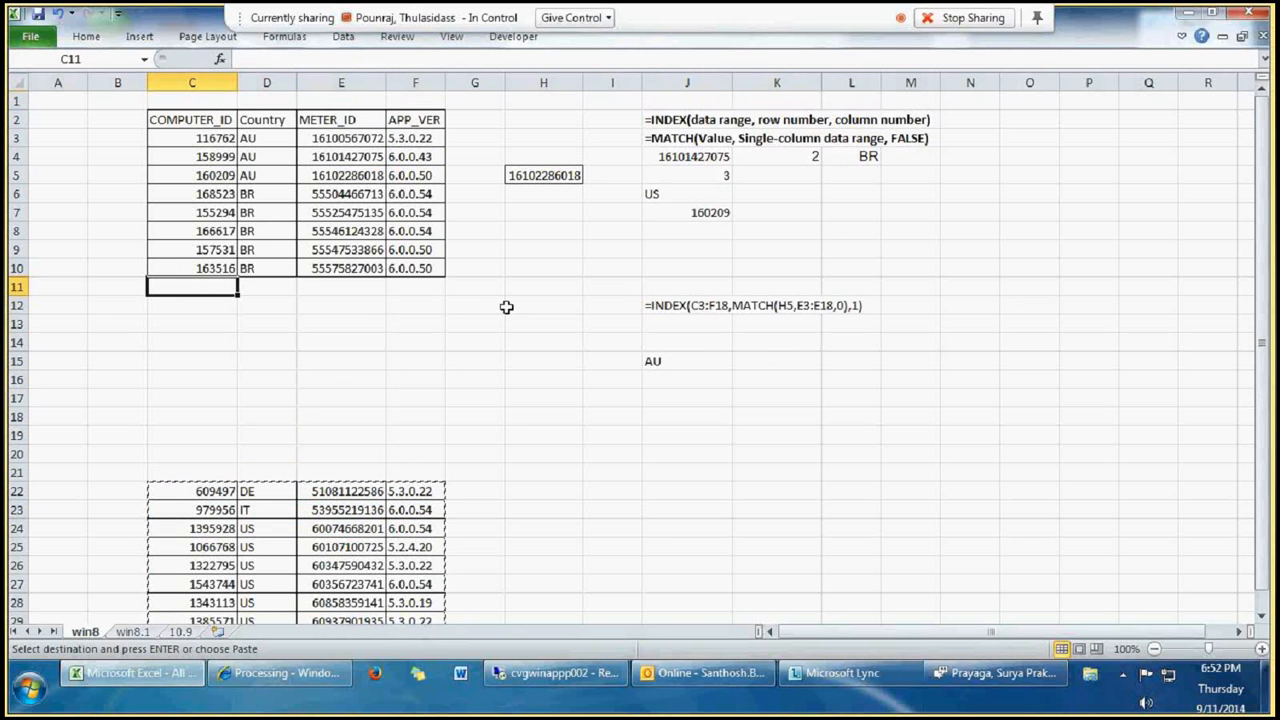
{"action": "left_click", "coordinate": [1027, 119]}
{"action": "key", "text": "ctrl+v"}
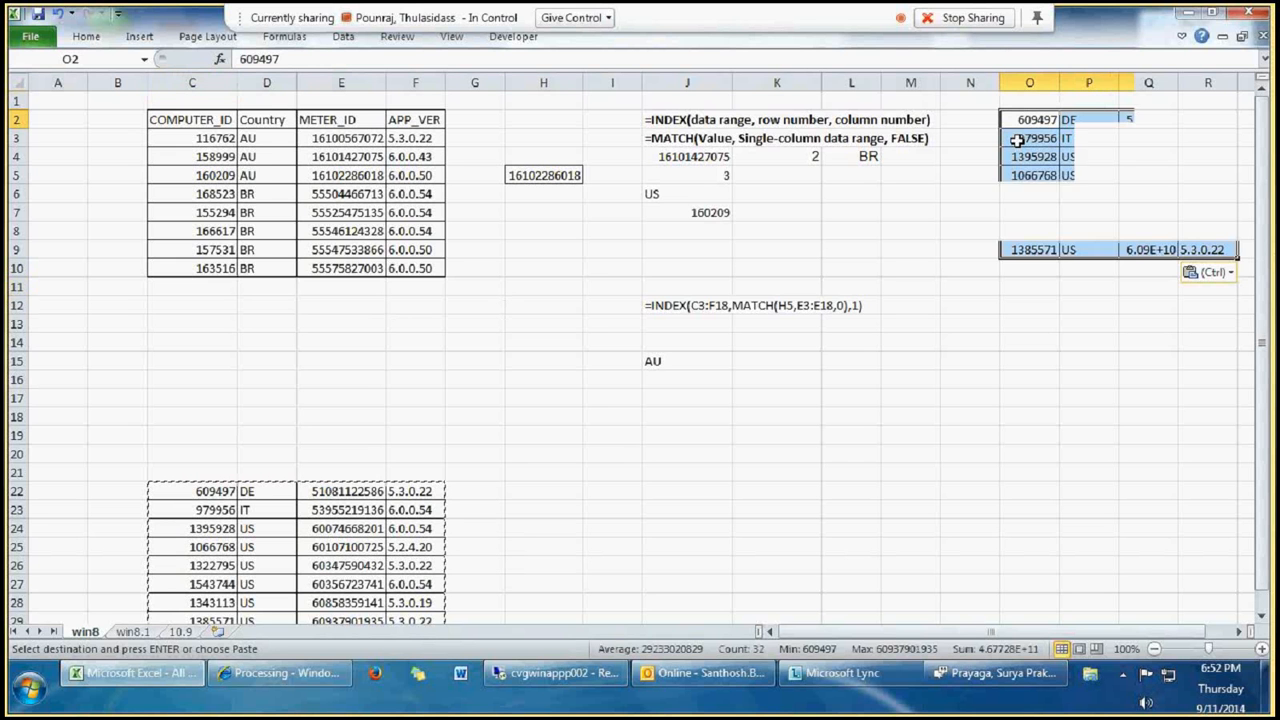
{"action": "double_click", "coordinate": [1178, 82]}
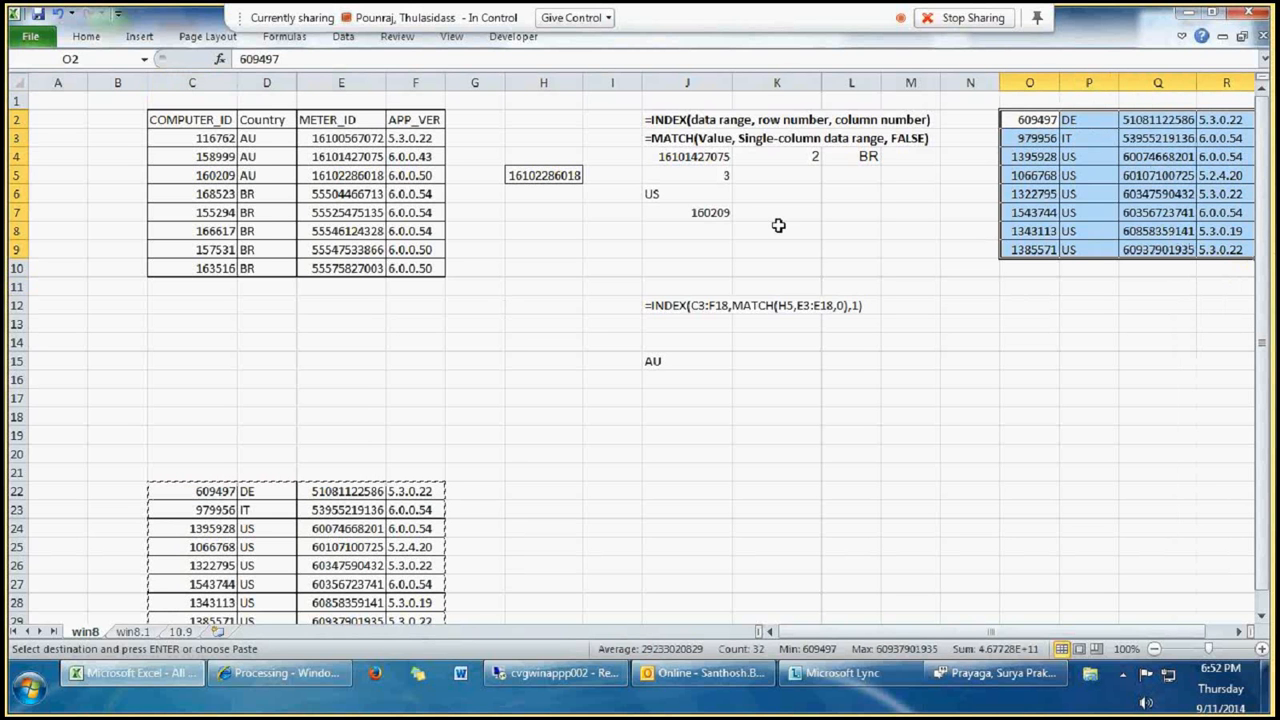
Step: Select the three table blocks C3:F10, C22:F29 and O2:R9 together and define them as one named range using a person's first name
{"action": "left_click", "coordinate": [696, 177]}
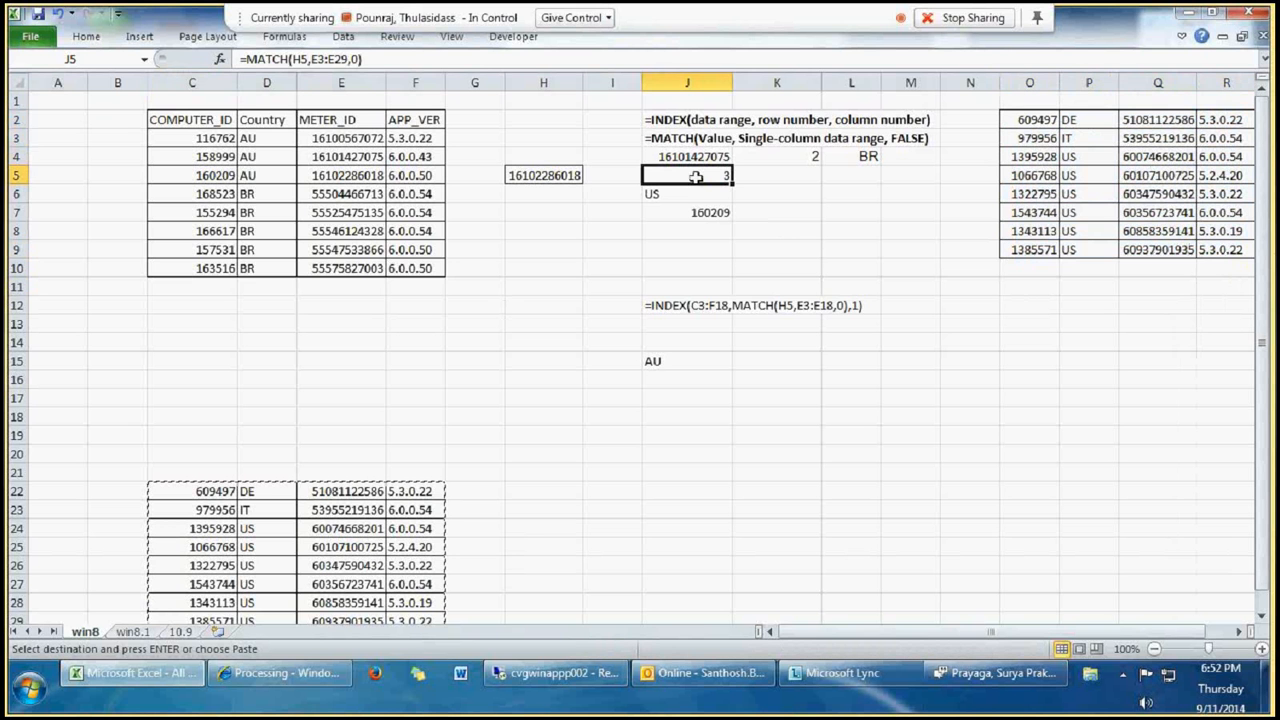
{"action": "left_click_drag", "start_coordinate": [192, 138], "coordinate": [415, 268]}
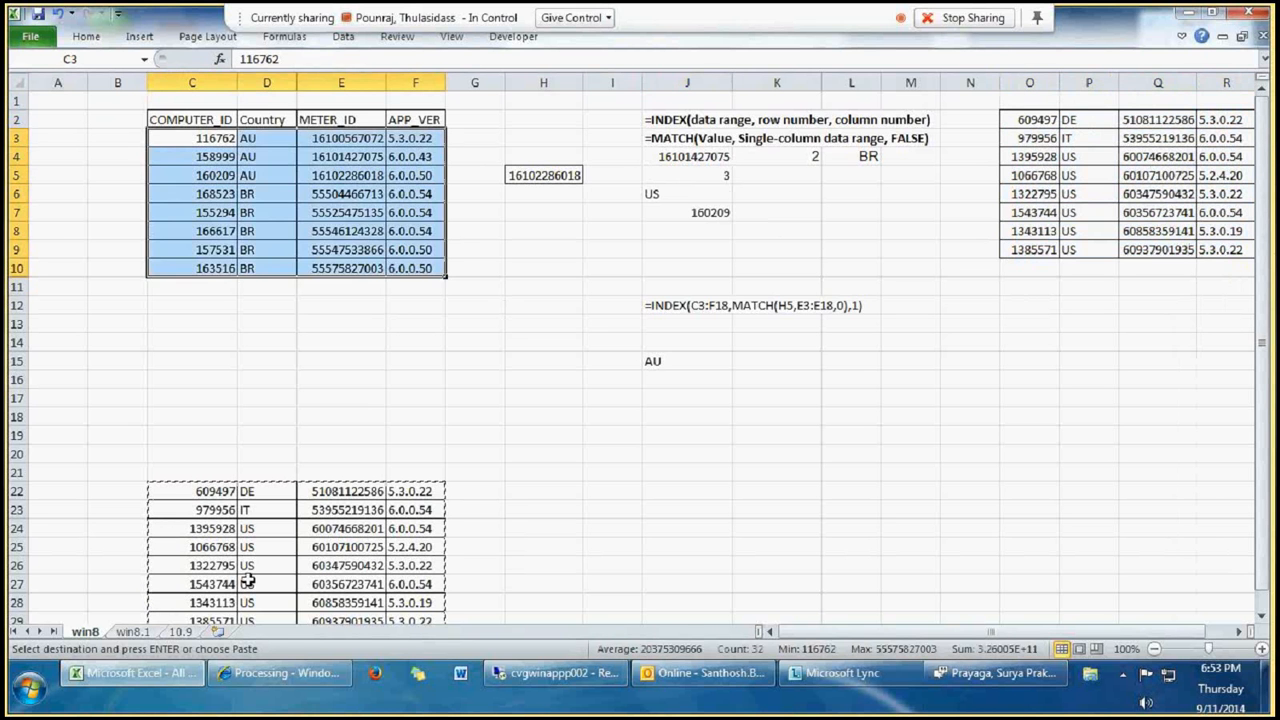
{"action": "left_click_drag", "start_coordinate": [196, 491], "coordinate": [320, 618]}
{"action": "left_click_drag", "start_coordinate": [203, 143], "coordinate": [415, 268]}
{"action": "left_click_drag", "start_coordinate": [197, 491], "coordinate": [423, 585]}
{"action": "scroll", "coordinate": [729, 166], "scroll_direction": "up", "scroll_amount": 1}
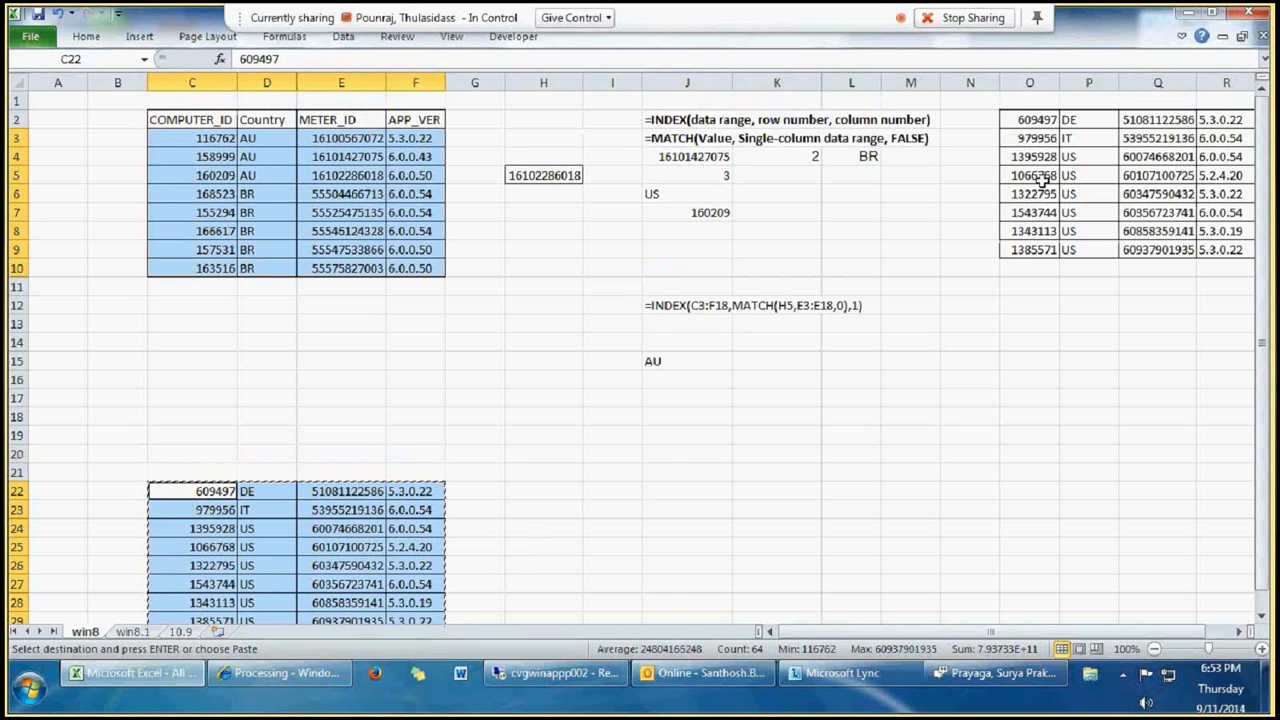
{"action": "left_click_drag", "start_coordinate": [1030, 119], "coordinate": [1016, 256]}
{"action": "left_click", "coordinate": [100, 58]}
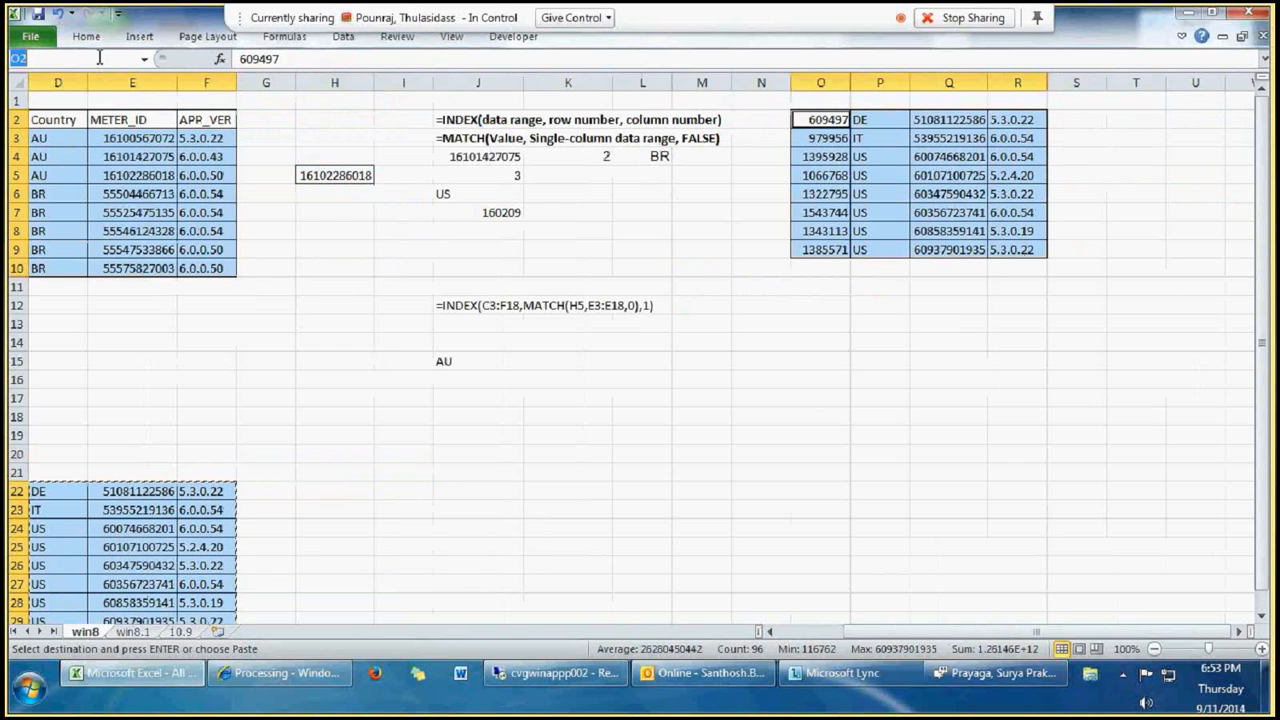
{"action": "type", "text": "santhosh"}
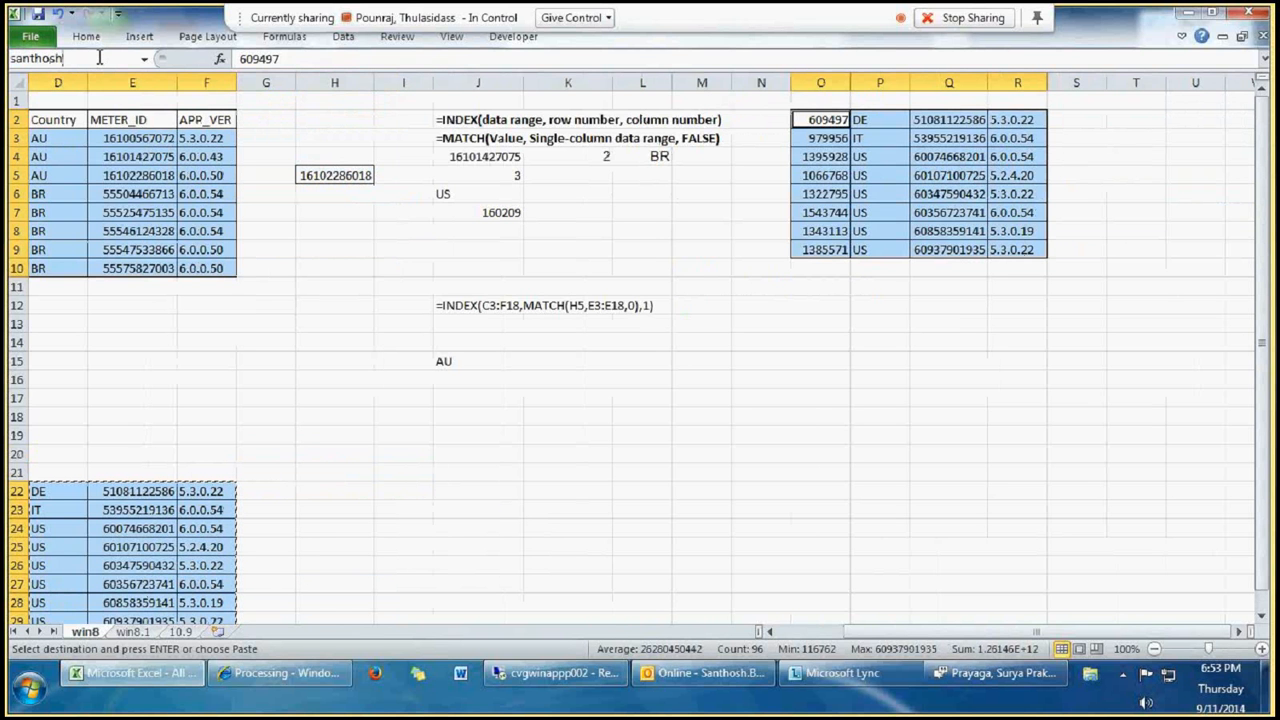
{"action": "key", "text": "Return"}
Step: Start an INDEX formula in K8 with the new three-block named range as its reference
{"action": "left_click", "coordinate": [570, 233]}
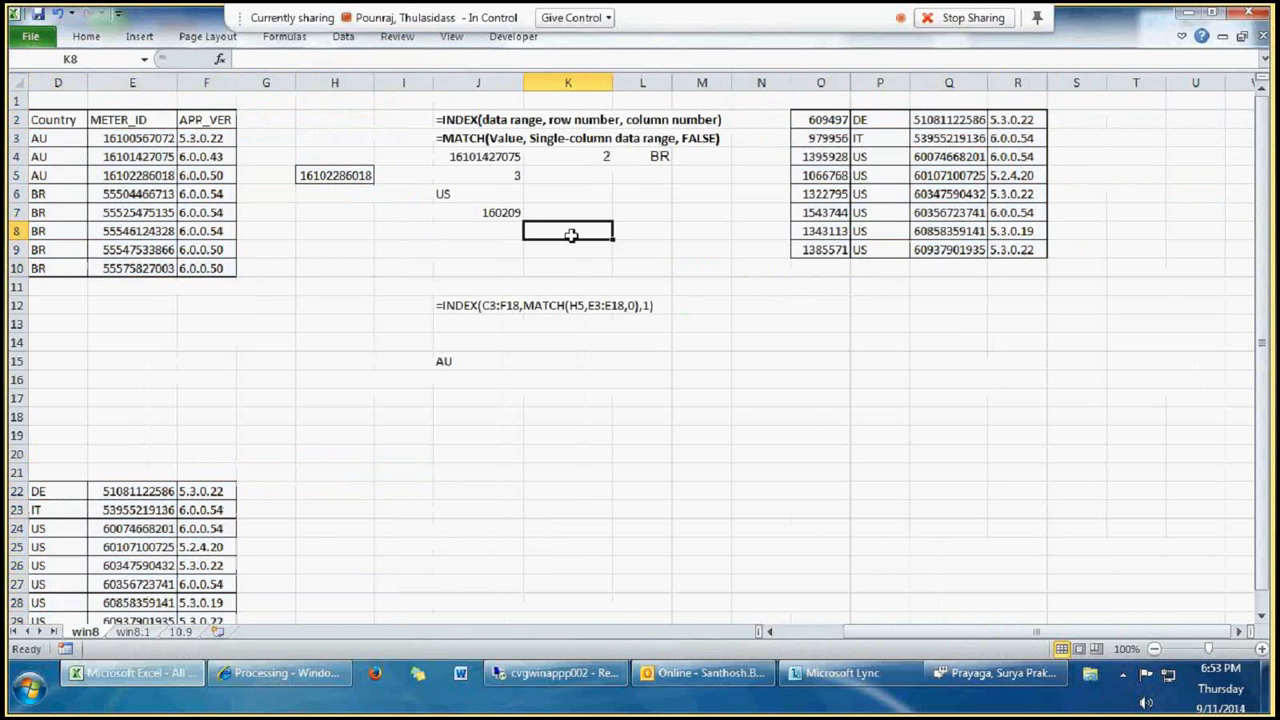
{"action": "type", "text": "=index"}
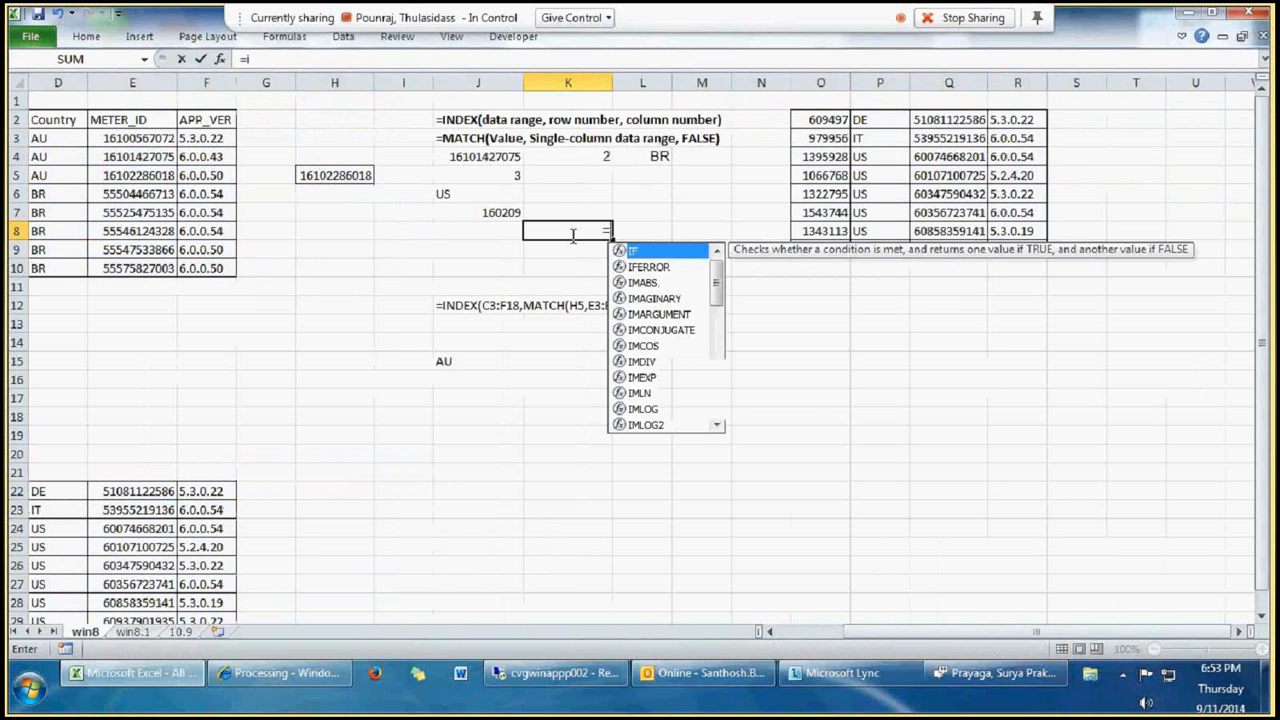
{"action": "type", "text": "("}
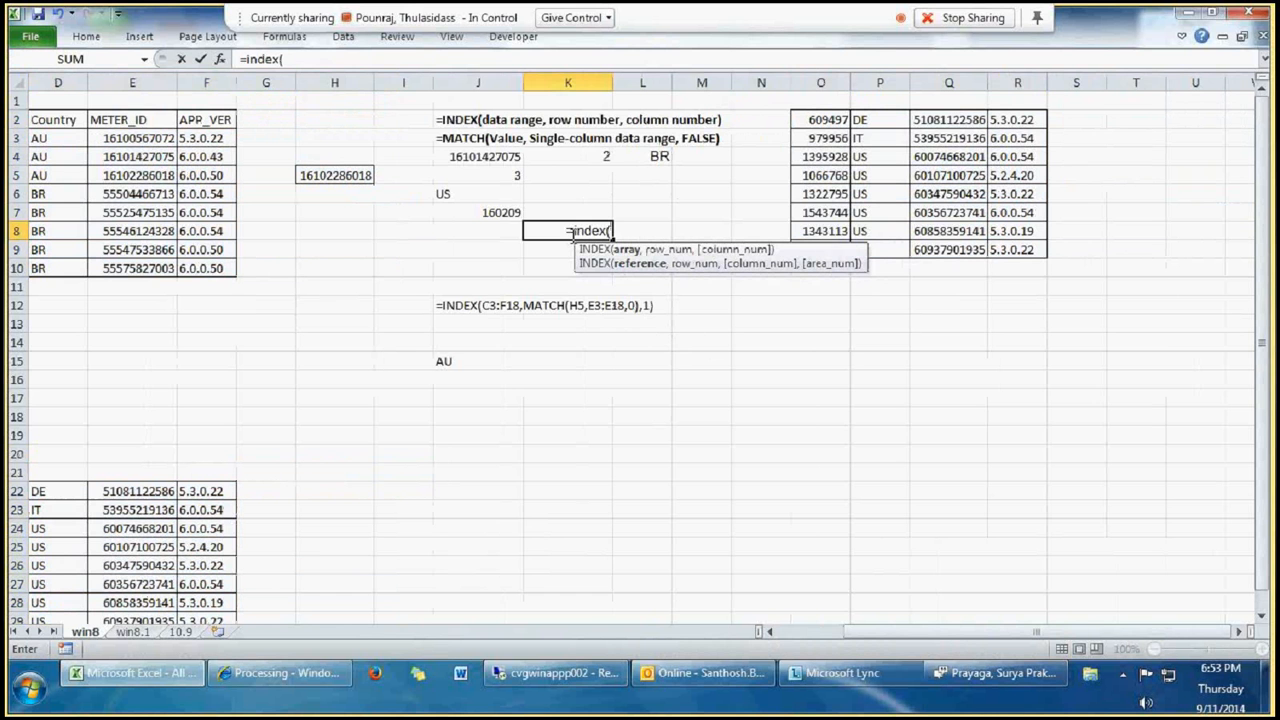
{"action": "type", "text": "sa"}
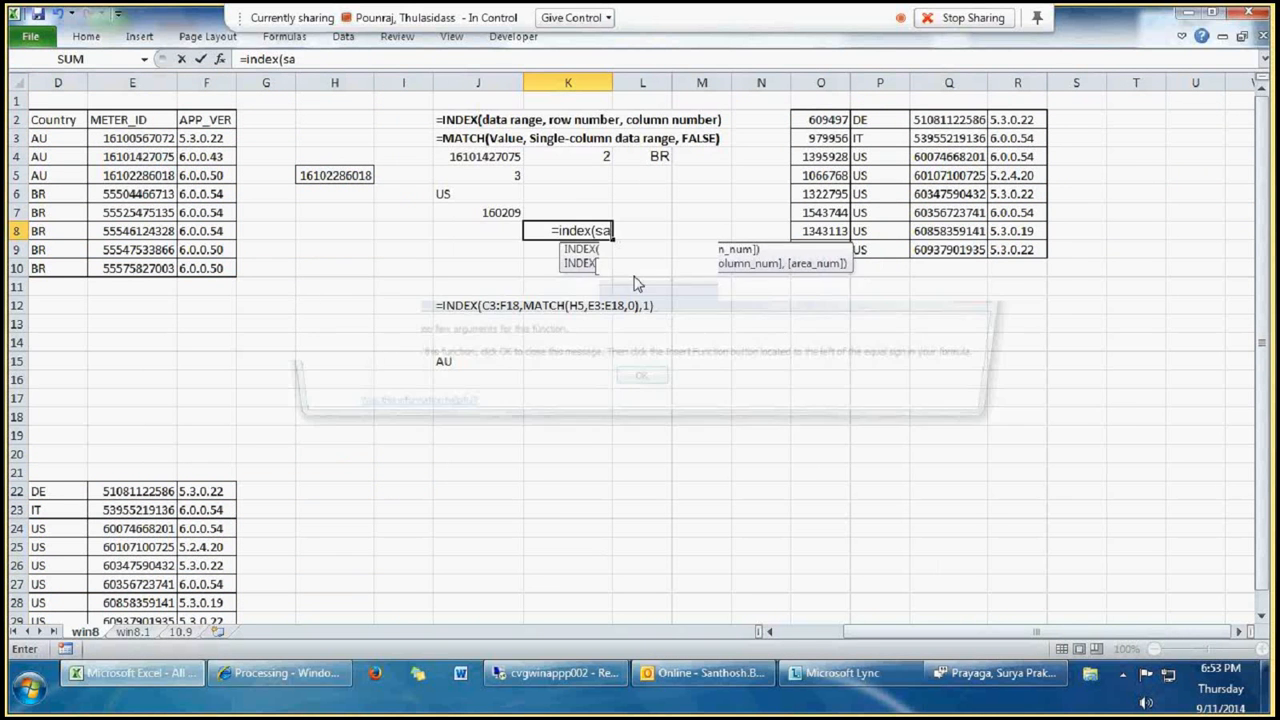
{"action": "key", "text": "Return"}
{"action": "key", "text": "Return"}
{"action": "left_click", "coordinate": [612, 231]}
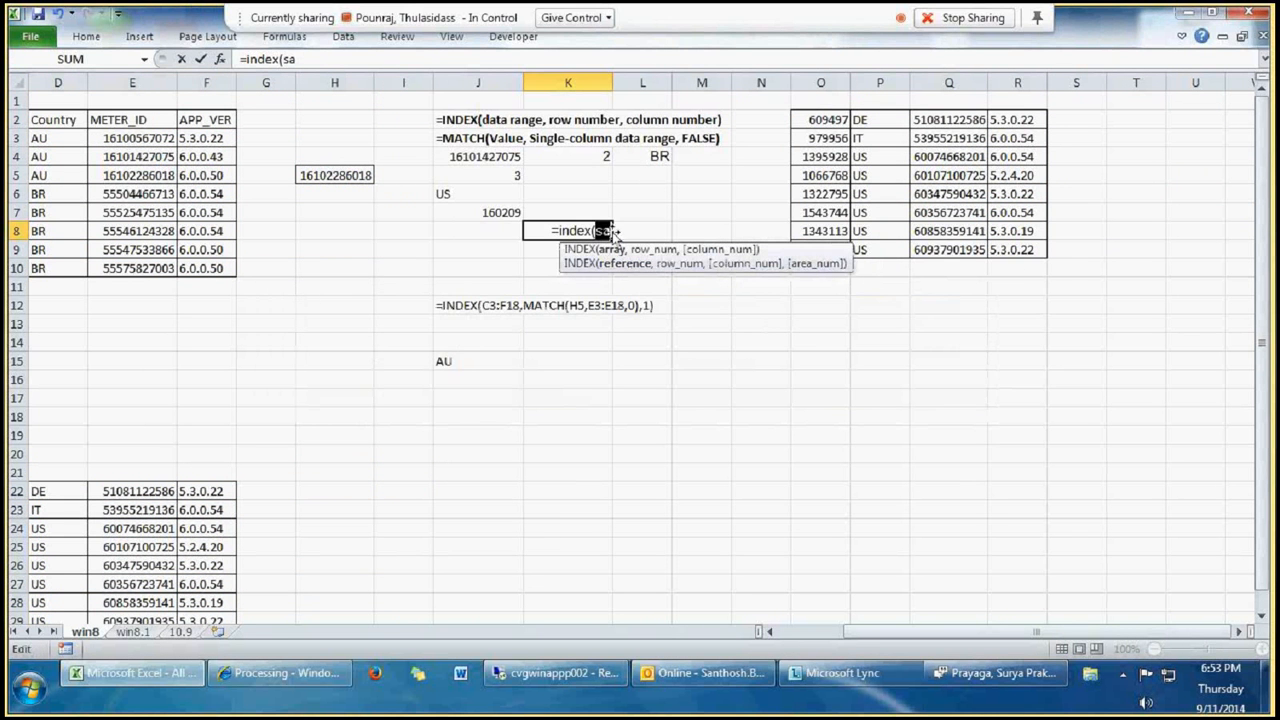
{"action": "type", "text": "n"}
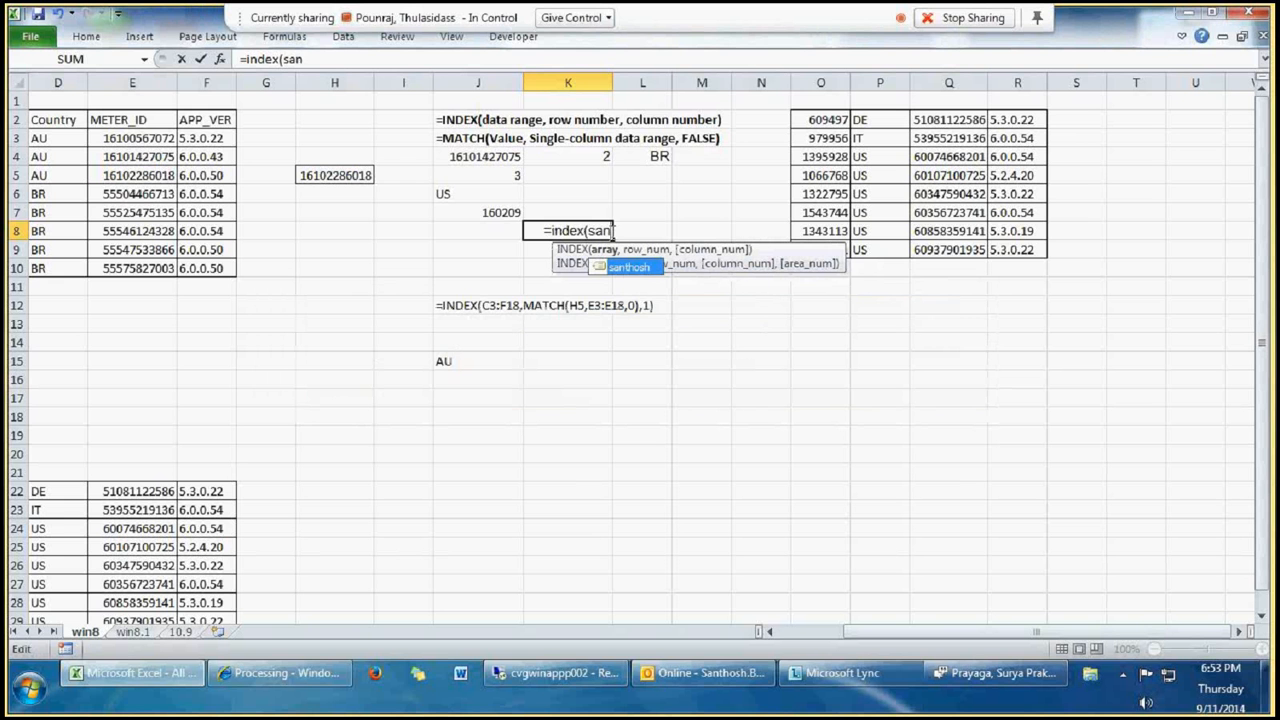
{"action": "double_click", "coordinate": [627, 267]}
Step: Complete the K8 INDEX formula with row number 2, column number 2 and area number 3
{"action": "type", "text": ","}
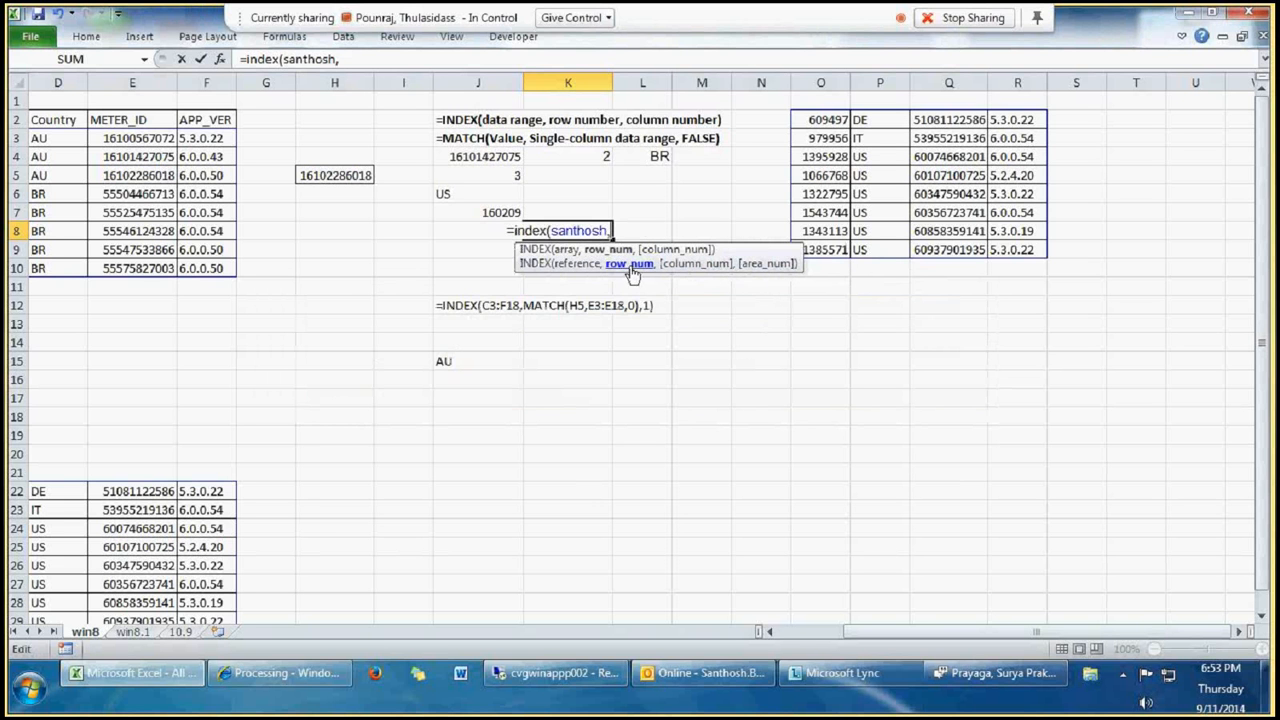
{"action": "type", "text": "2"}
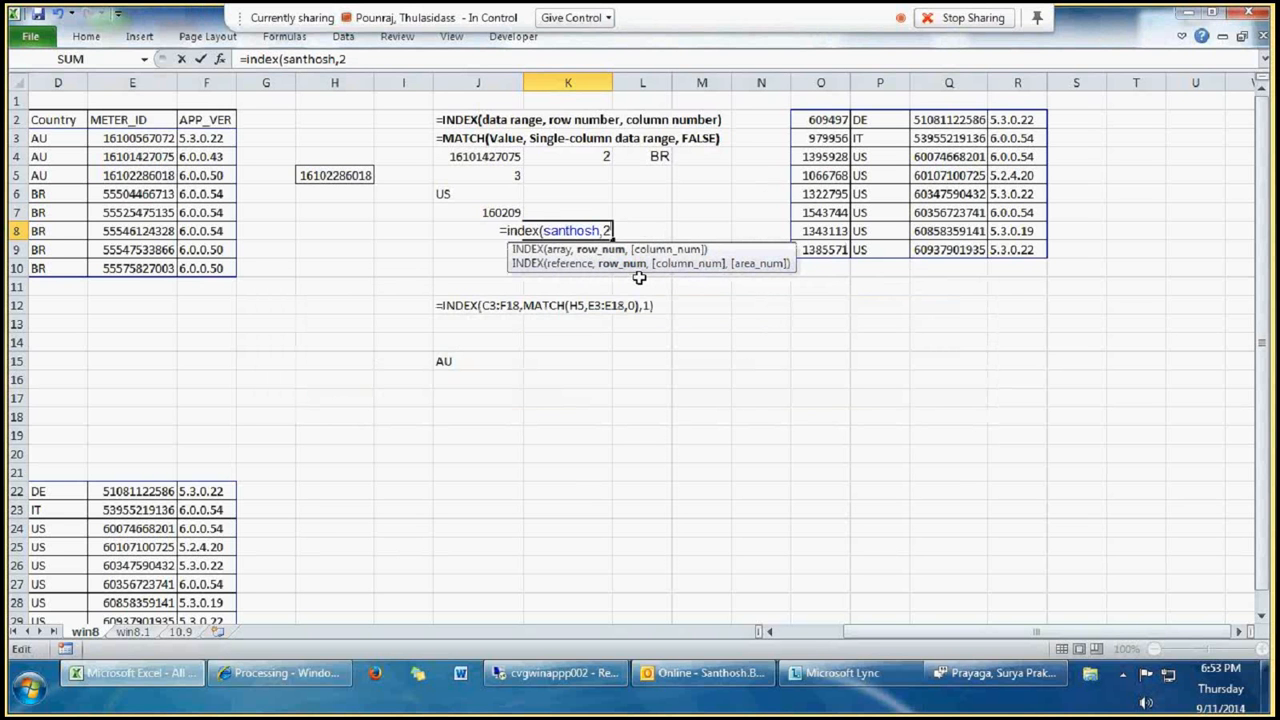
{"action": "type", "text": ",2,3"}
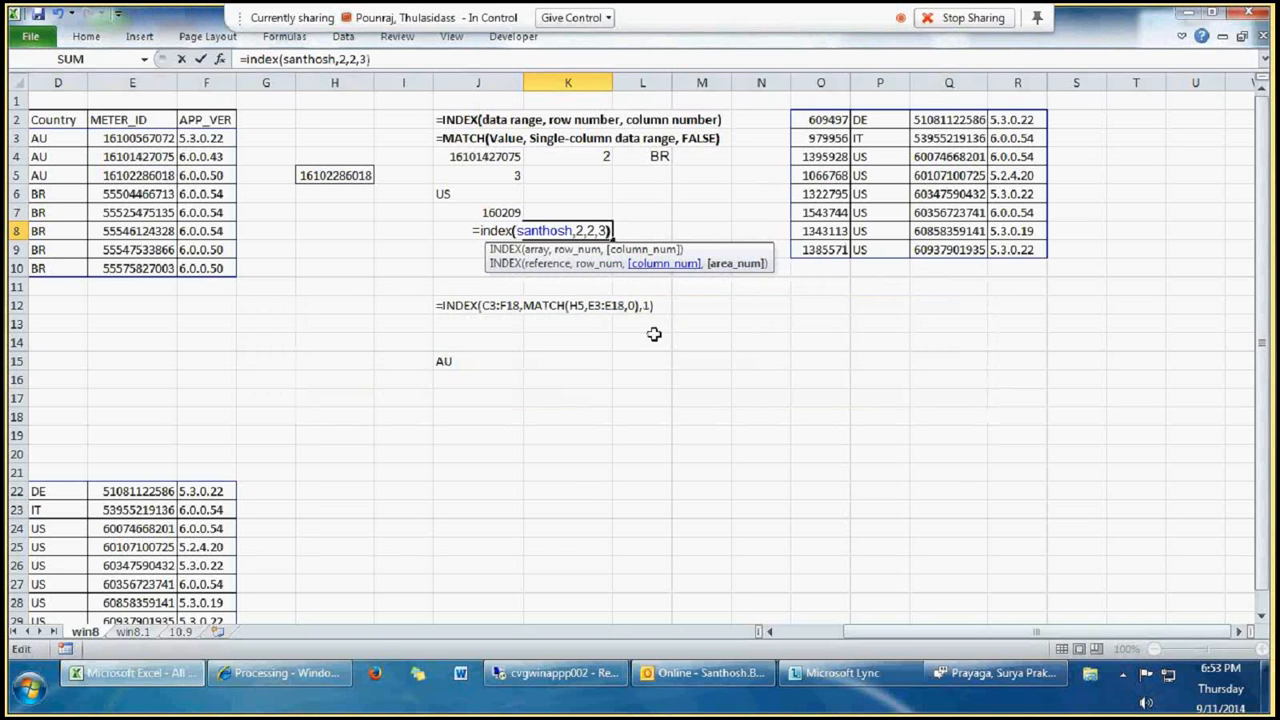
{"action": "type", "text": ")"}
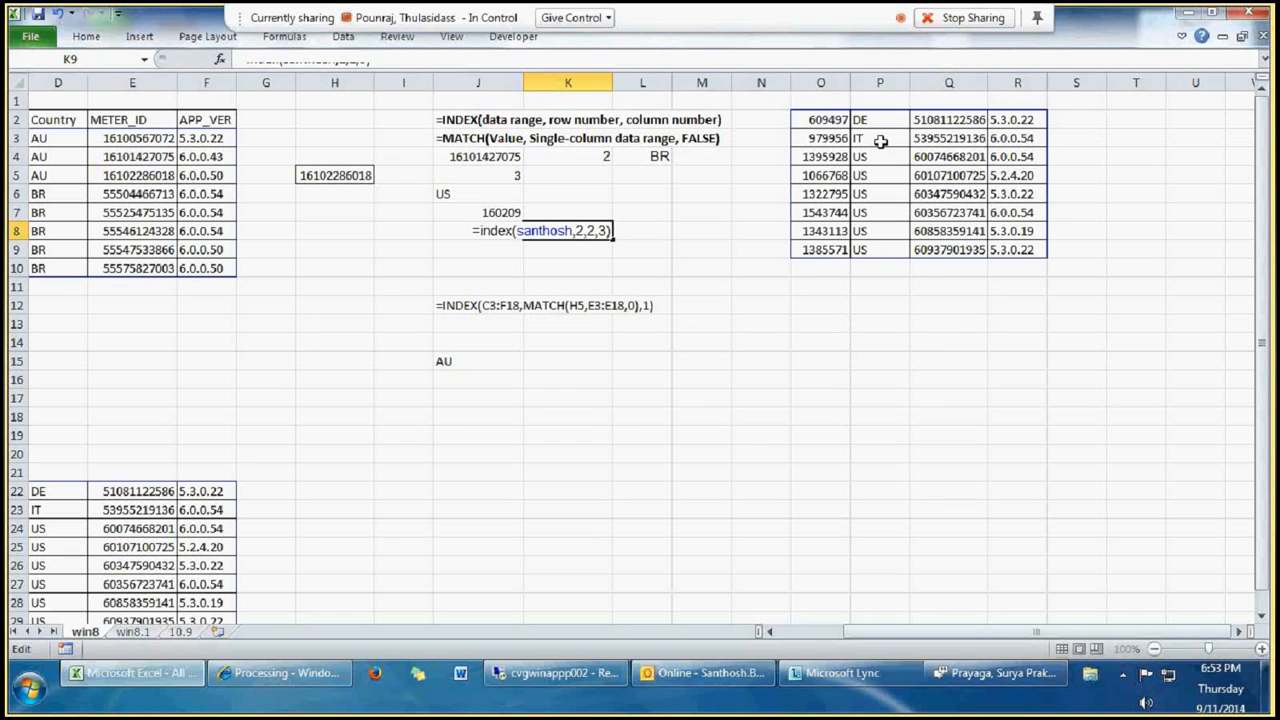
{"action": "key", "text": "Return"}
Step: Inspect the area number argument and the referenced blocks of the INDEX formula in K8, leaving the formula as is
{"action": "left_click", "coordinate": [567, 231]}
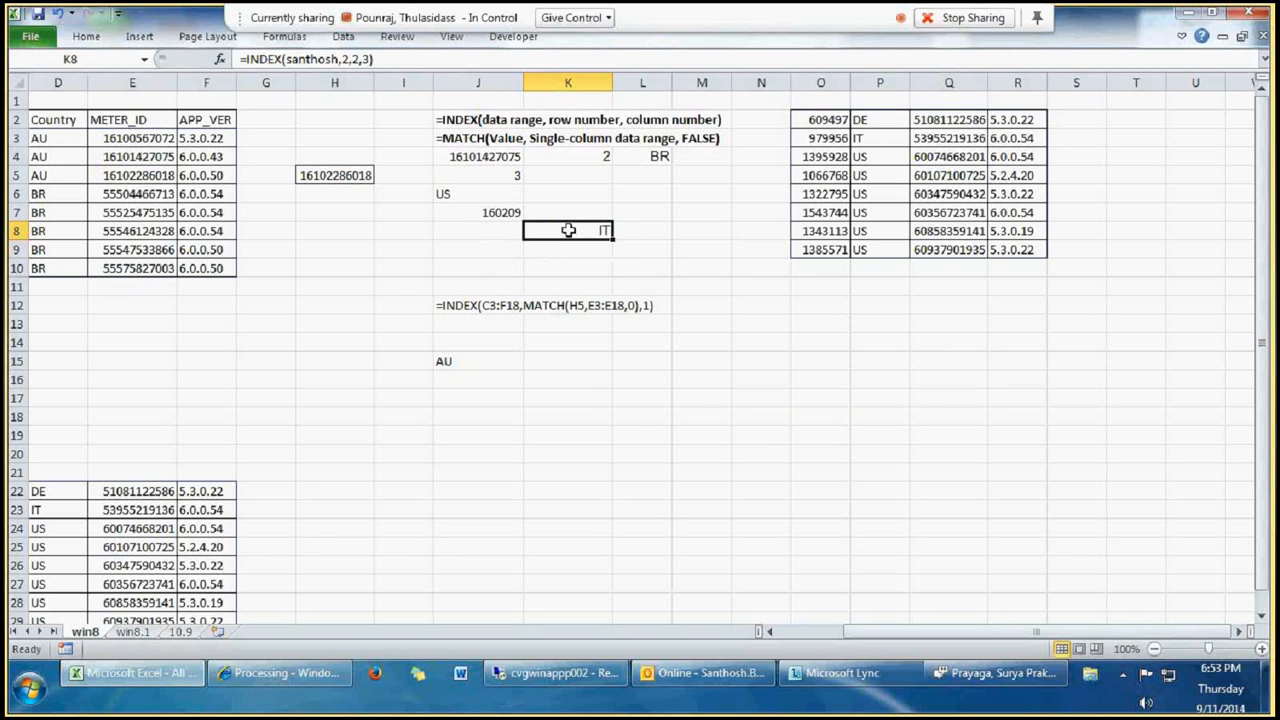
{"action": "double_click", "coordinate": [567, 231]}
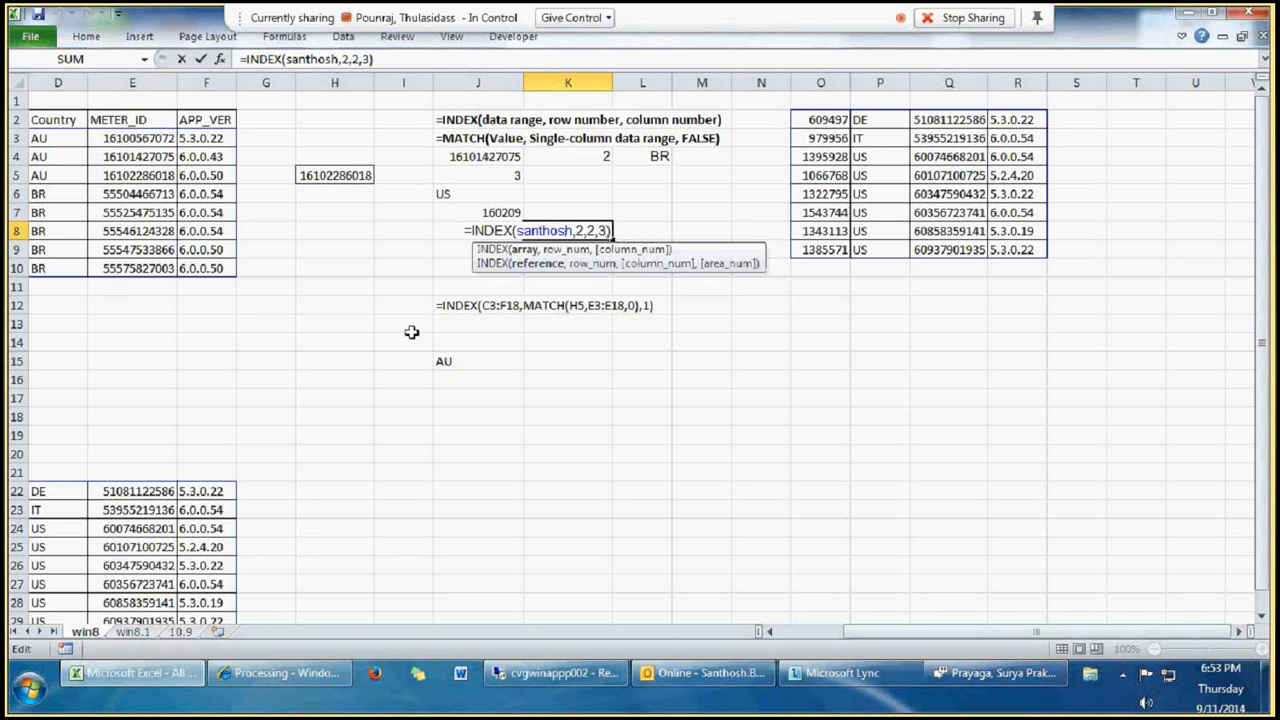
{"action": "key", "text": "Left"}
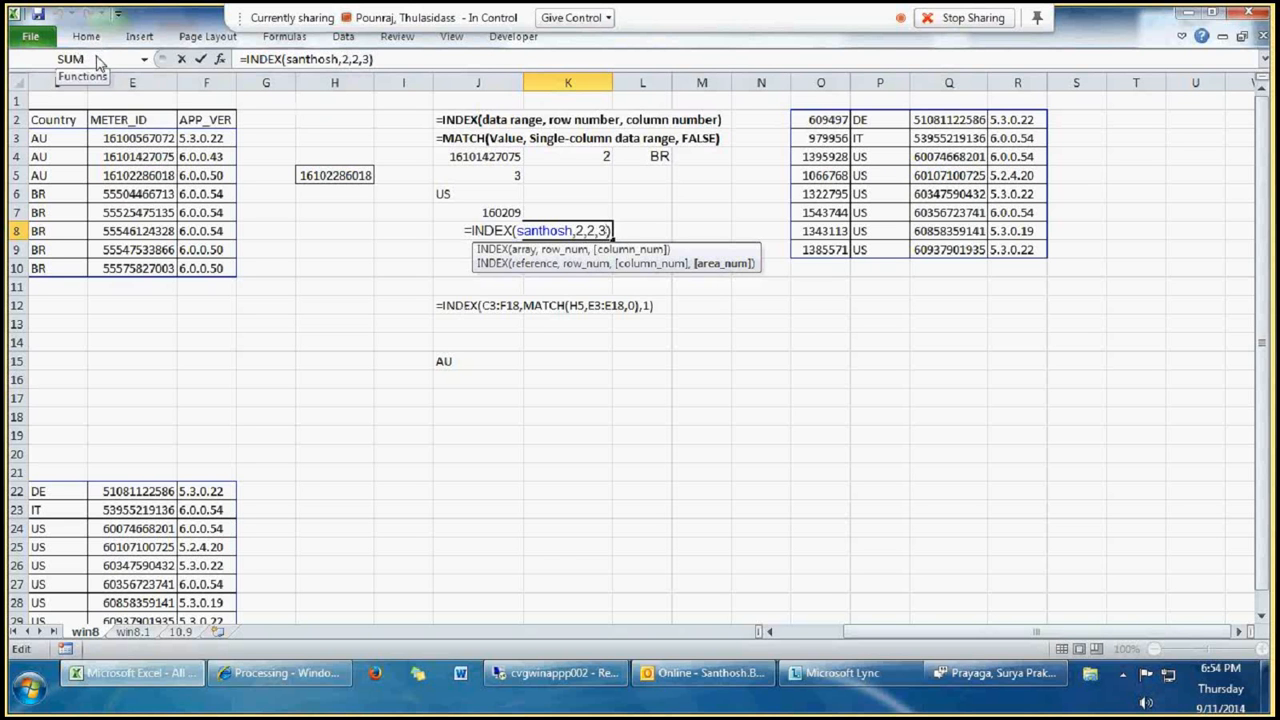
{"action": "key", "text": "ctrl+Return"}
Step: Review the INDEX and MATCH syntax notes in J2:J3 and the example formulas in J12, J7 and J6
{"action": "left_click_drag", "start_coordinate": [476, 124], "coordinate": [478, 143]}
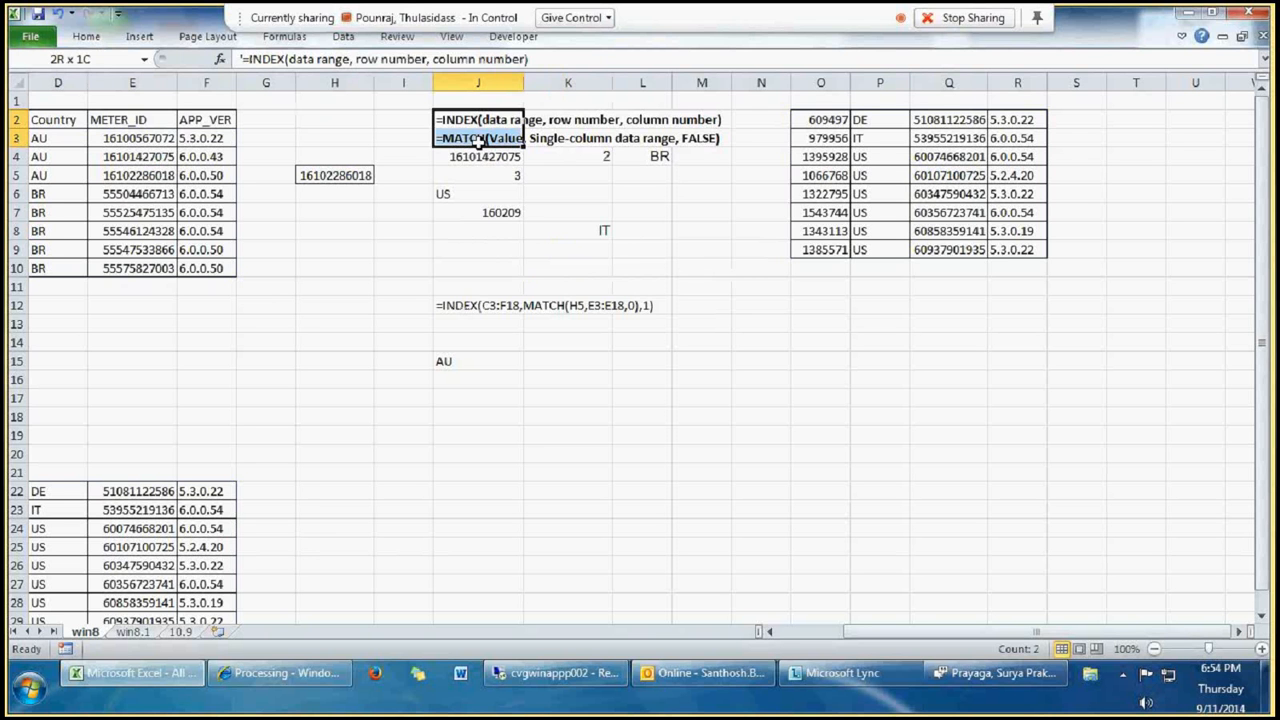
{"action": "left_click", "coordinate": [495, 265]}
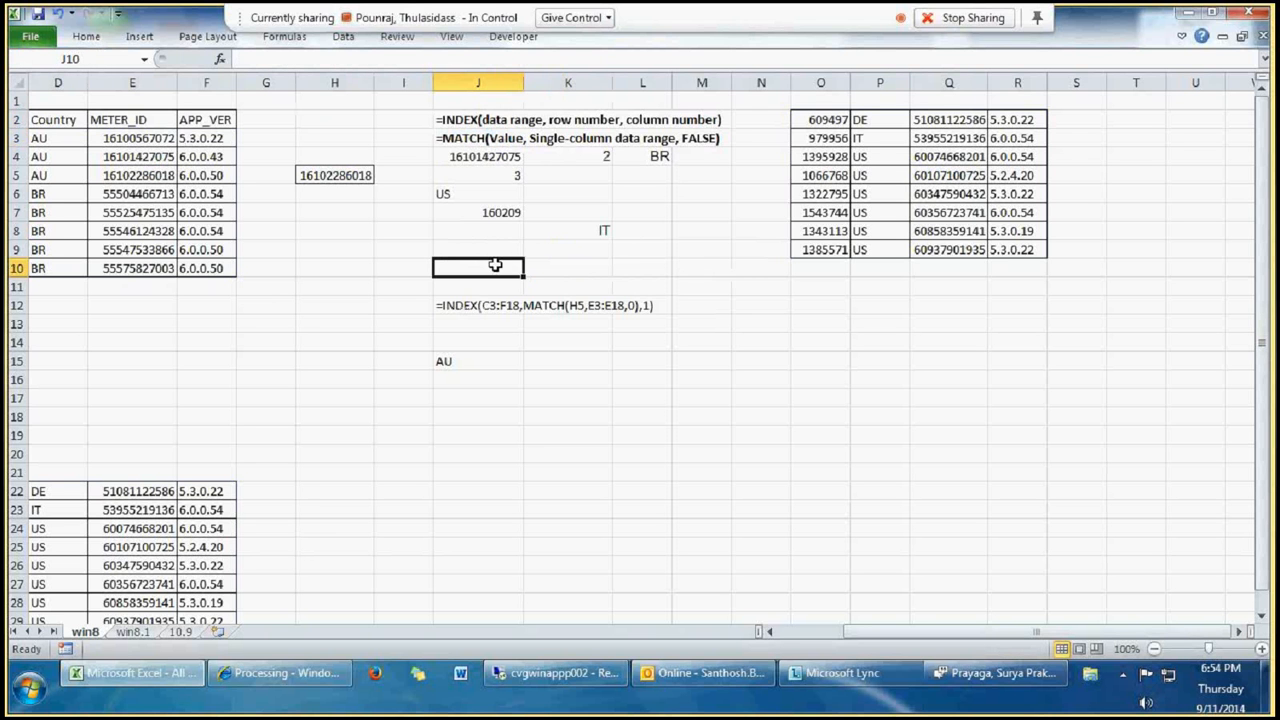
{"action": "left_click", "coordinate": [497, 305]}
{"action": "left_click", "coordinate": [508, 378]}
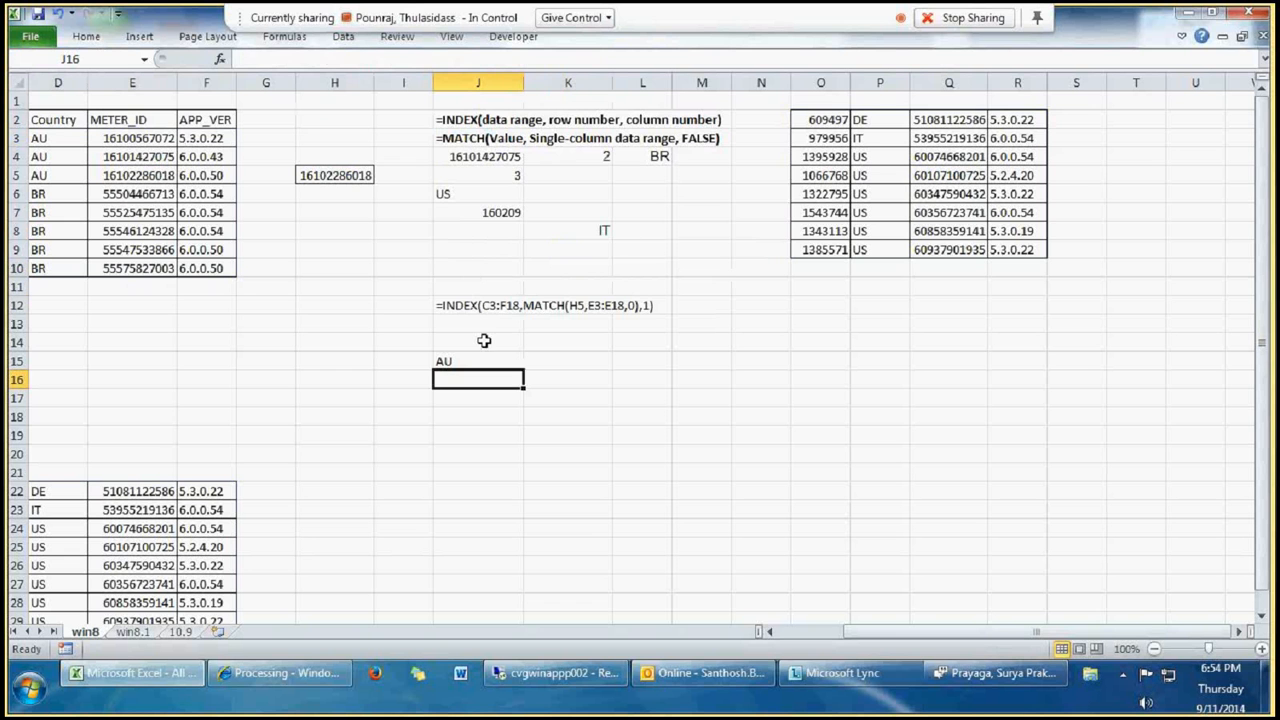
{"action": "left_click", "coordinate": [490, 212]}
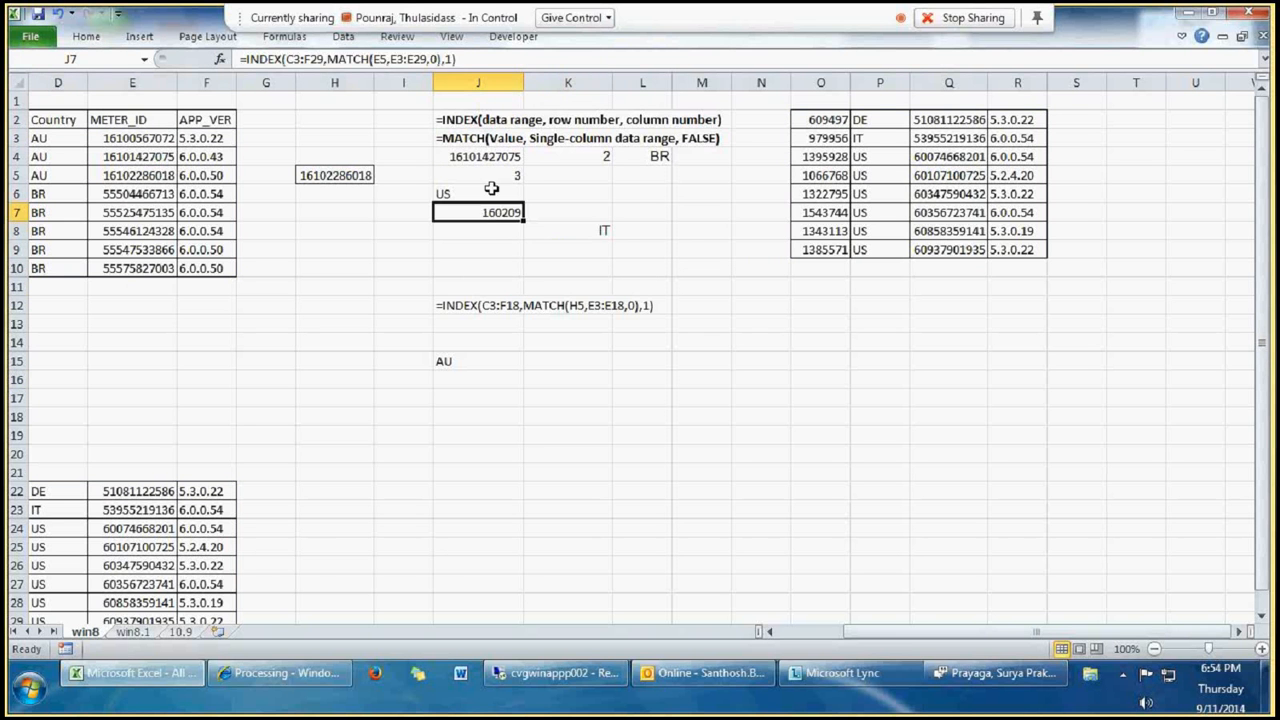
{"action": "left_click", "coordinate": [491, 192]}
{"action": "left_click", "coordinate": [557, 193]}
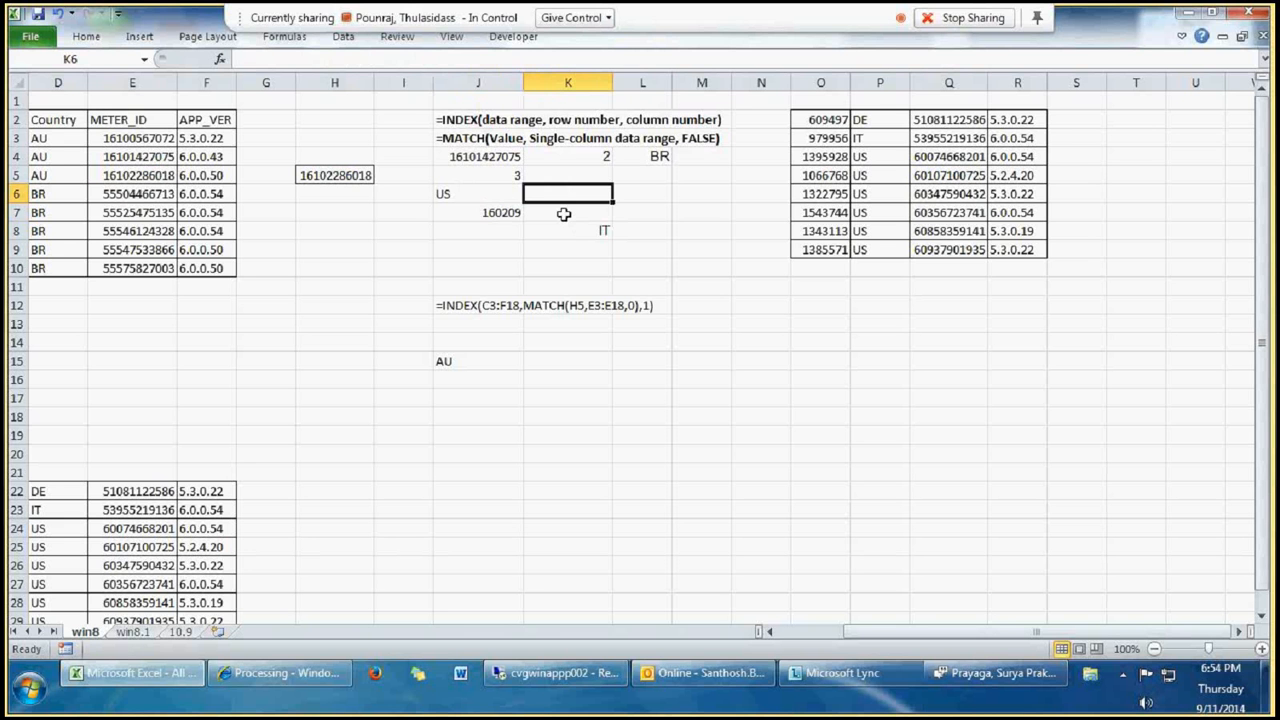
{"action": "left_click", "coordinate": [648, 200]}
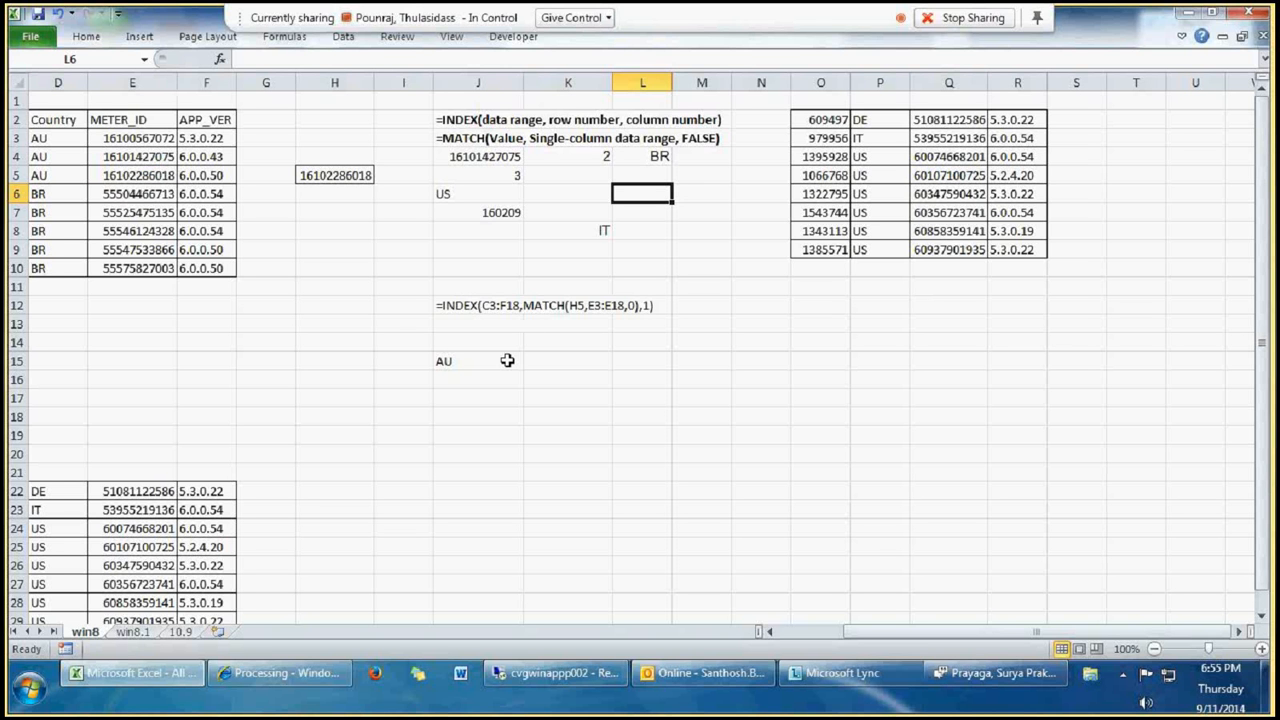
Step: Compare the meter ID in E5 and the MATCH syntax note in J3 with the example formulas in J4 and J5
{"action": "mouse_move", "coordinate": [825, 685]}
{"action": "left_click", "coordinate": [160, 172]}
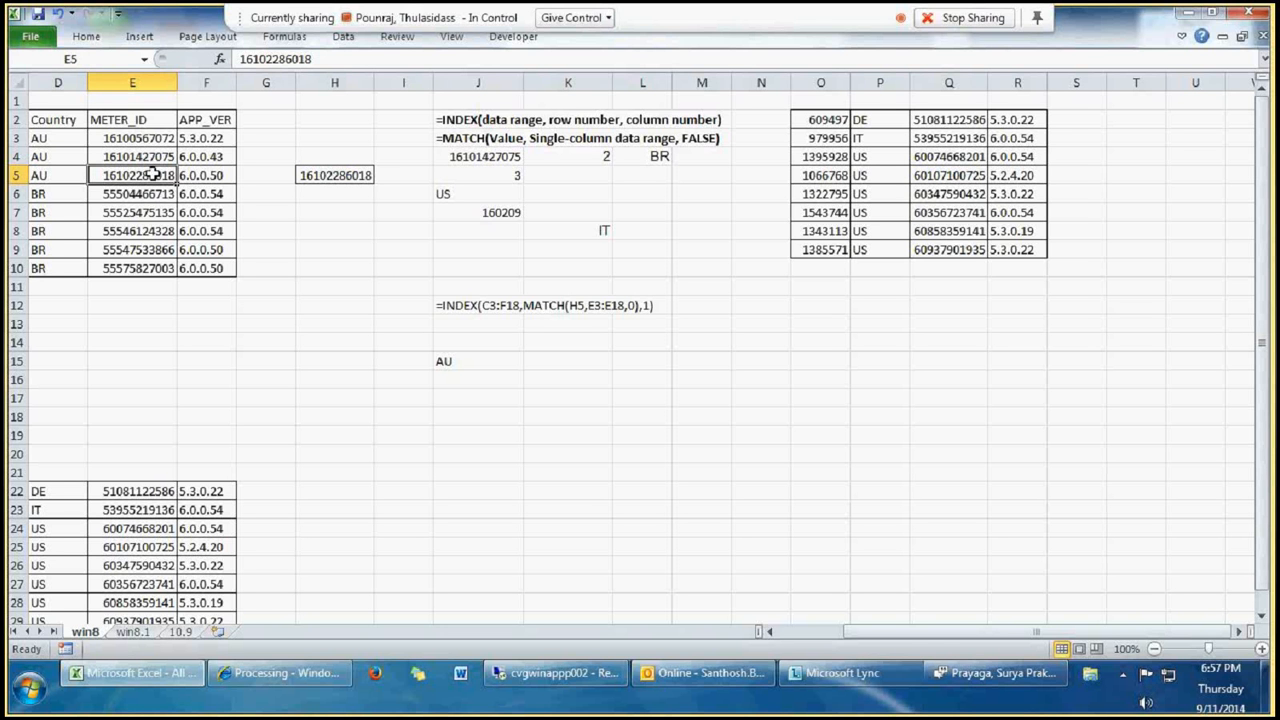
{"action": "left_click", "coordinate": [458, 138]}
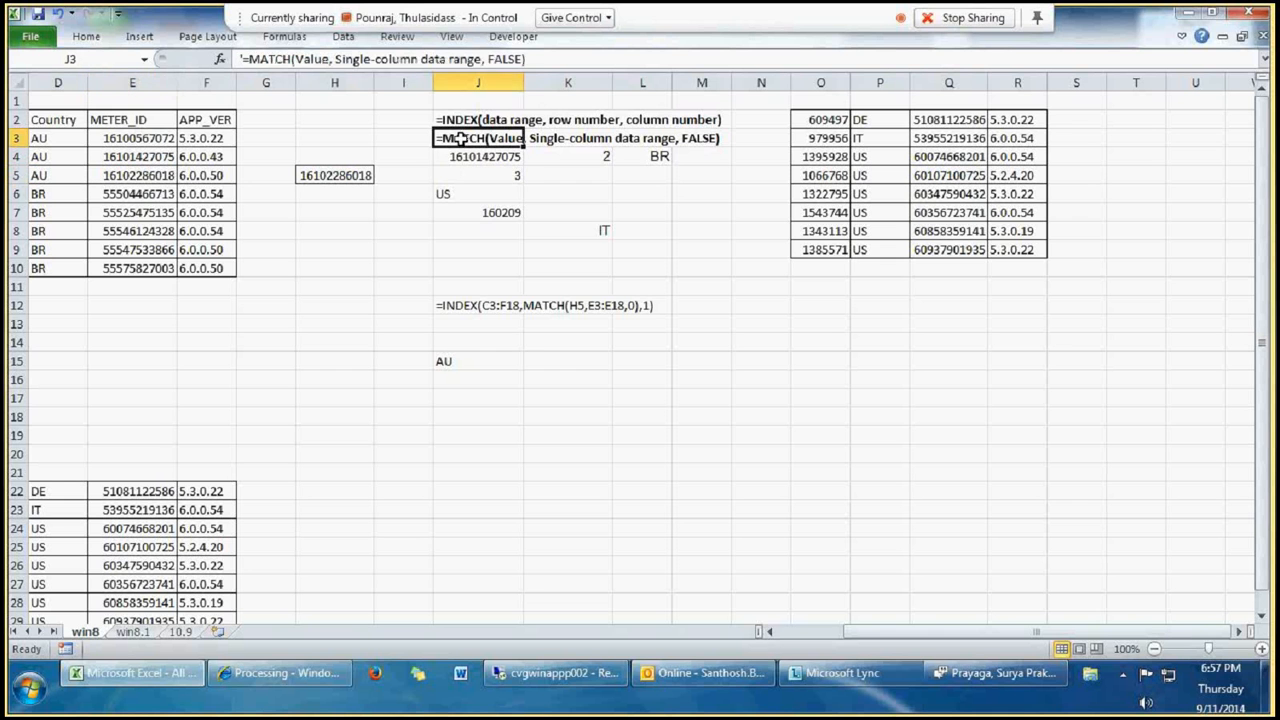
{"action": "left_click", "coordinate": [472, 160]}
{"action": "left_click", "coordinate": [468, 175]}
{"action": "left_click", "coordinate": [462, 156]}
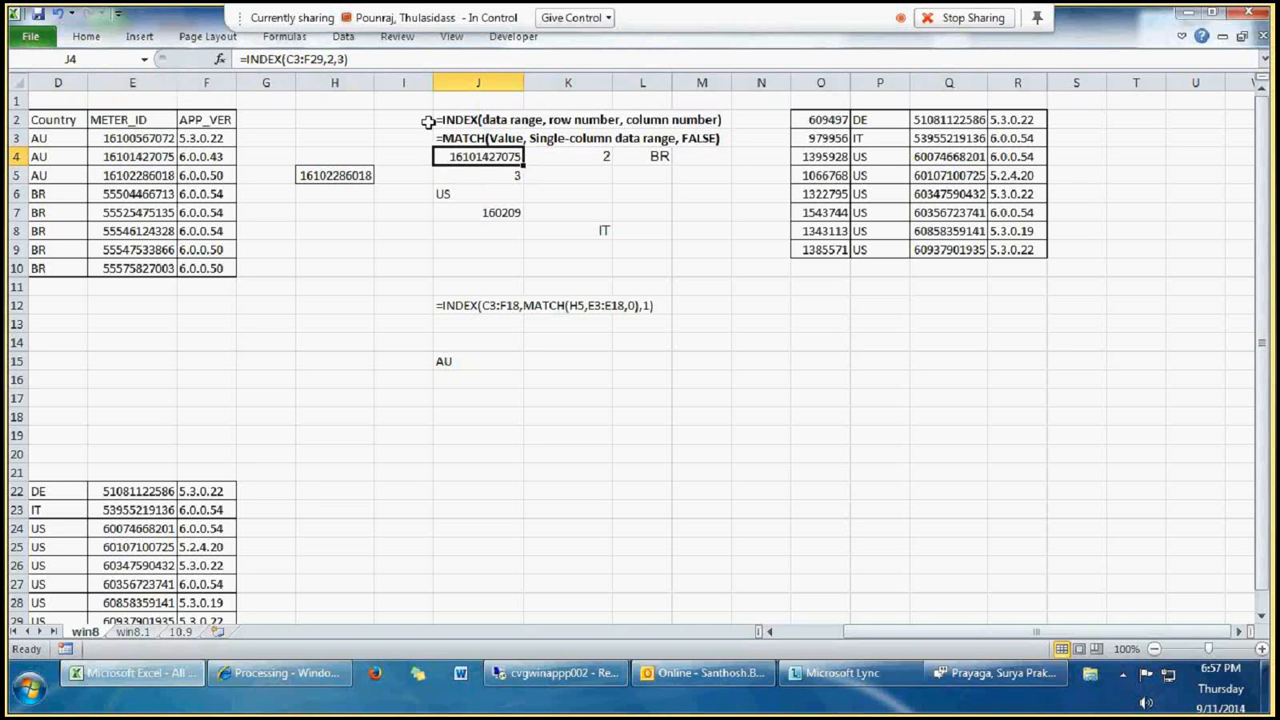
Step: Inspect the data range, row number and column number arguments of the INDEX formula in J4, leaving the formula as is
{"action": "key", "text": "F2"}
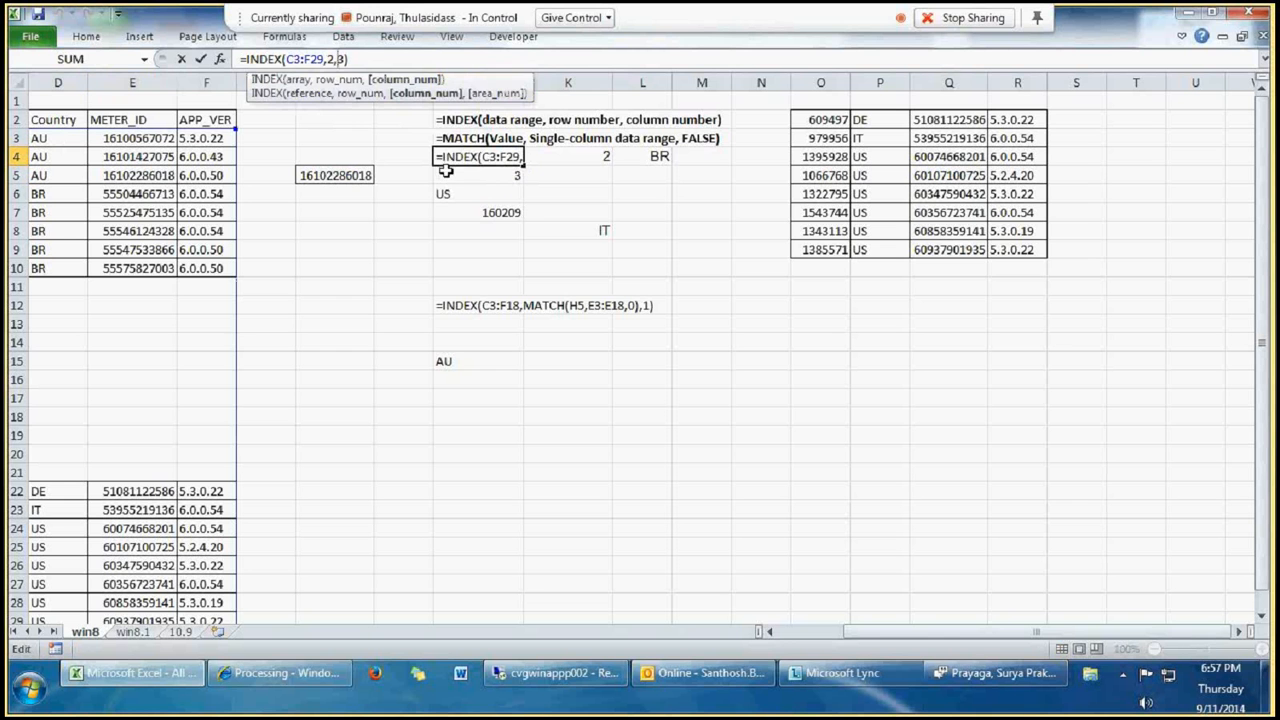
{"action": "key", "text": "Escape"}
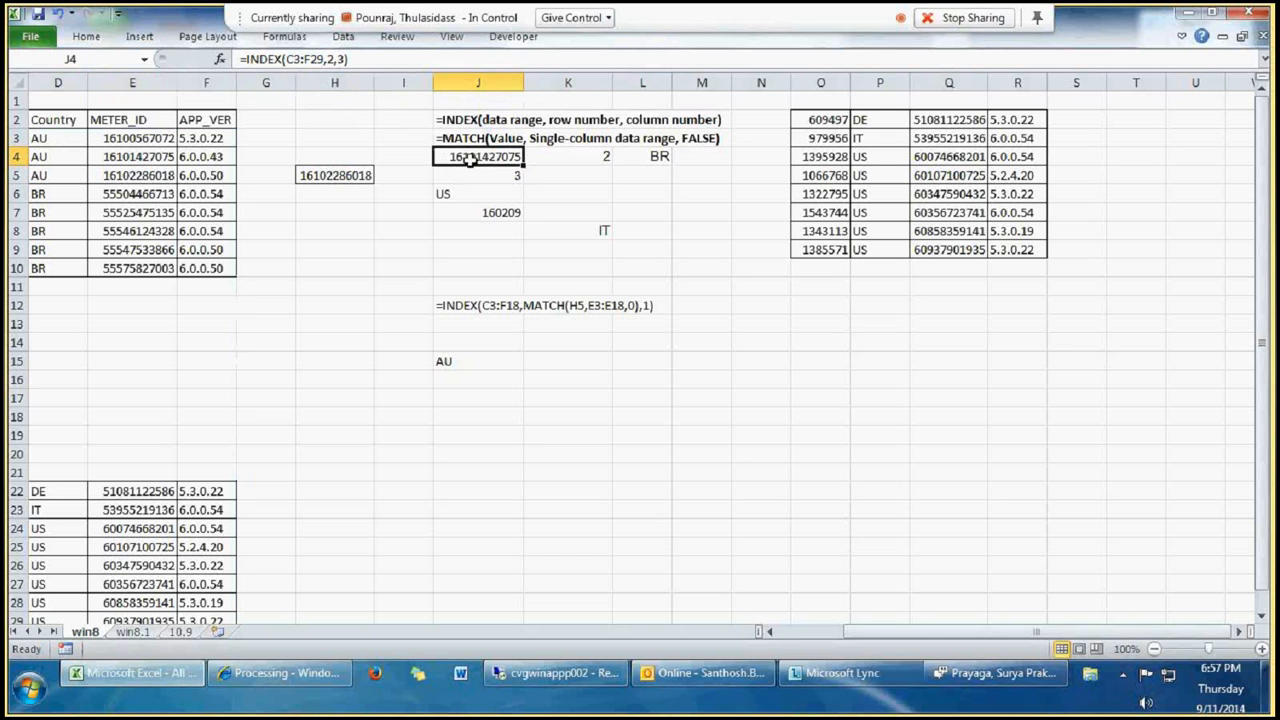
{"action": "left_click", "coordinate": [314, 59]}
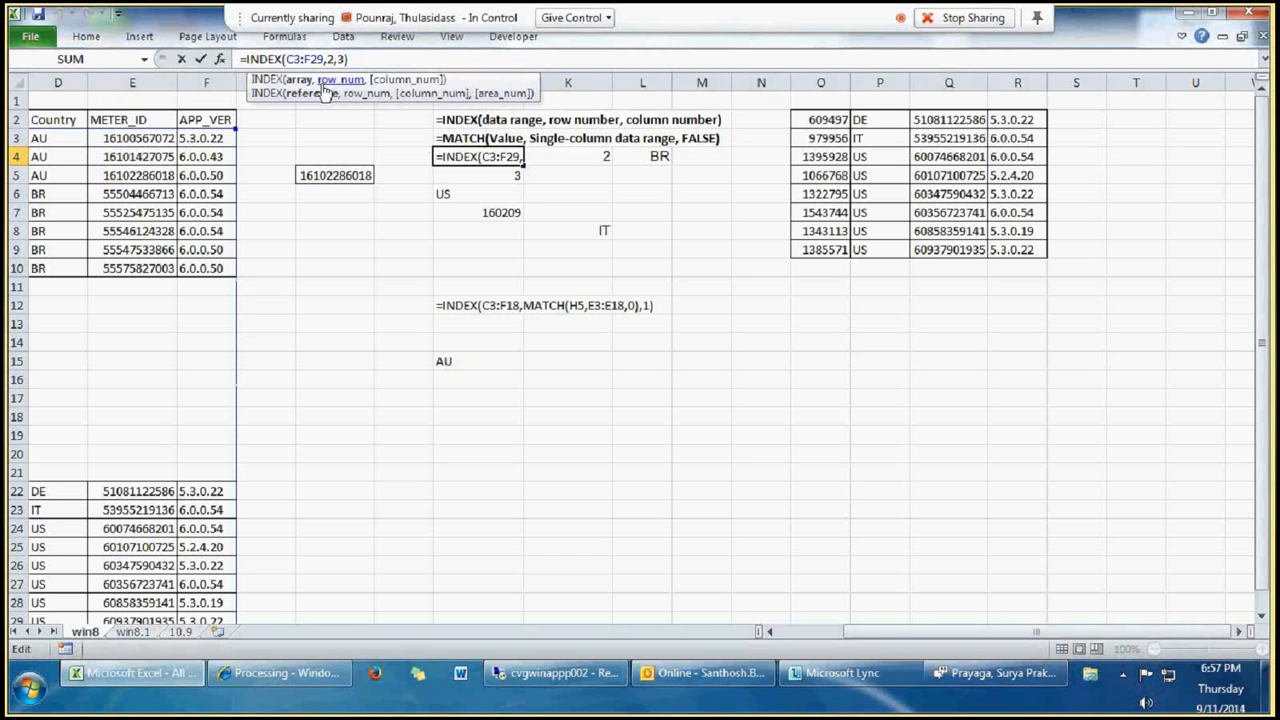
{"action": "key", "text": "Escape"}
Step: Inspect the lookup value, lookup range and match type of the MATCH formula in K4, leaving the formula as is
{"action": "left_click", "coordinate": [567, 156]}
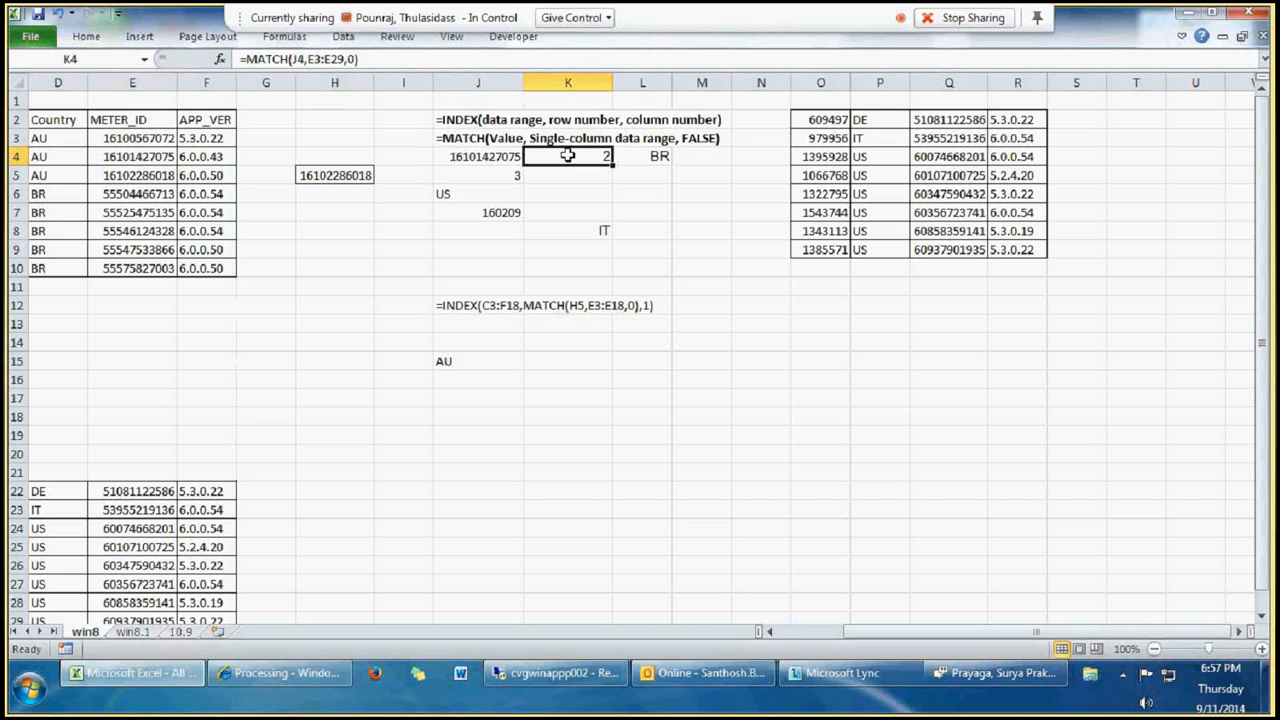
{"action": "double_click", "coordinate": [592, 163]}
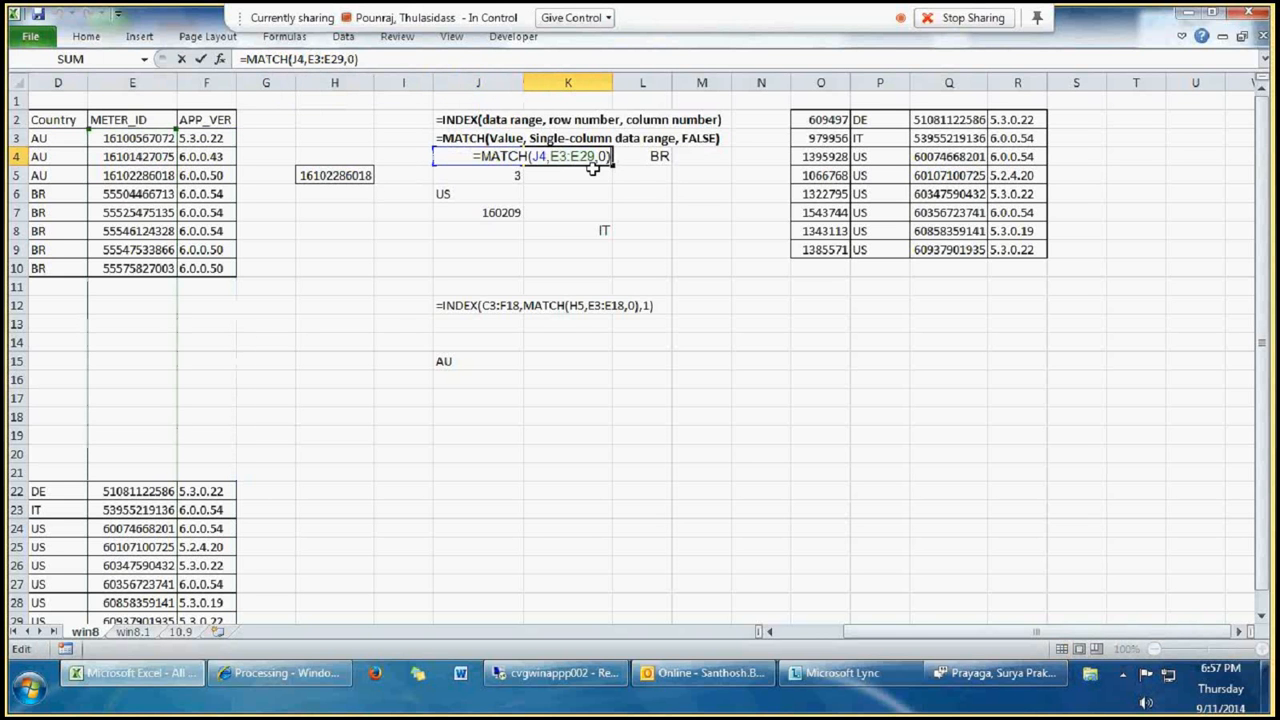
{"action": "key", "text": "Escape"}
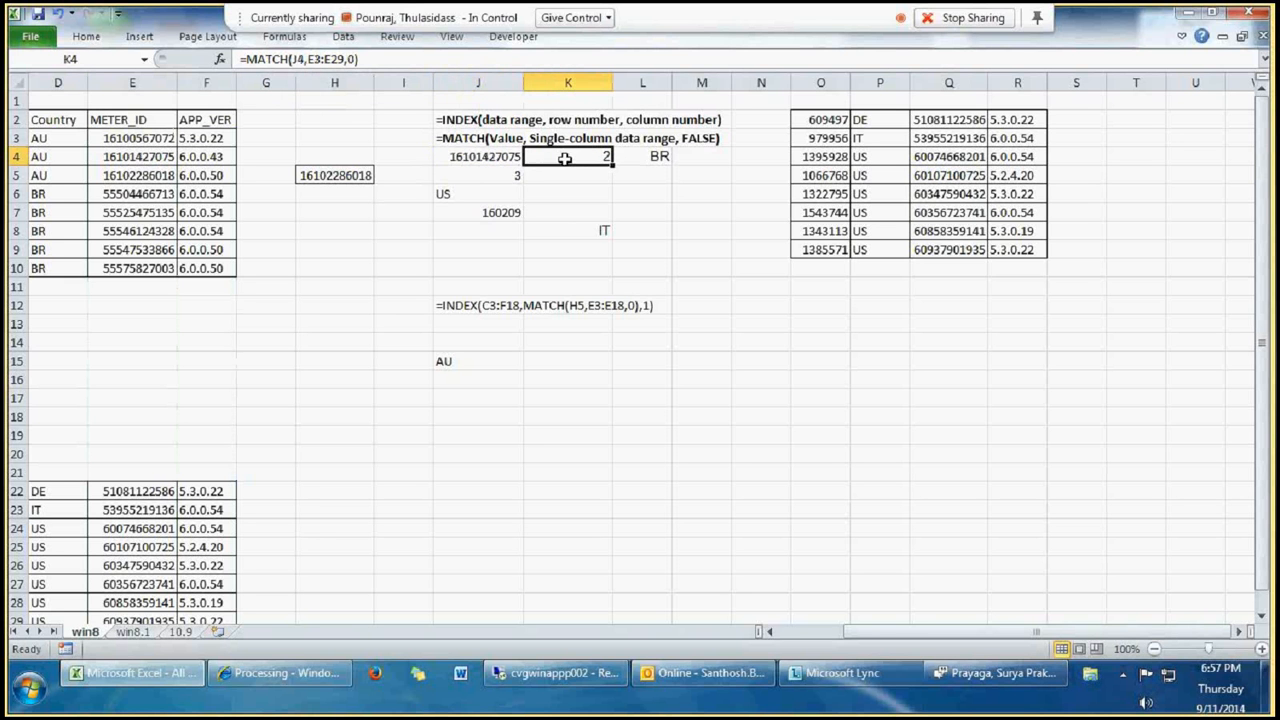
{"action": "double_click", "coordinate": [542, 162]}
{"action": "key", "text": "Escape"}
{"action": "left_click", "coordinate": [328, 59]}
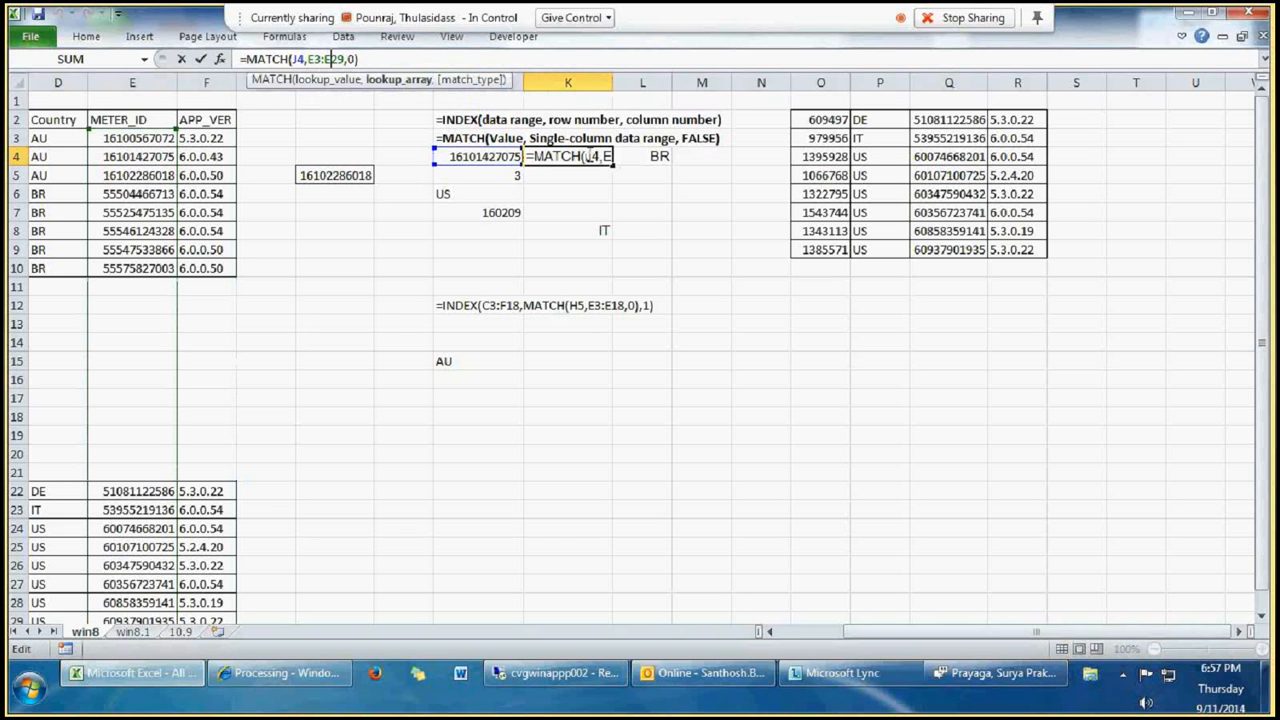
{"action": "left_click", "coordinate": [593, 157]}
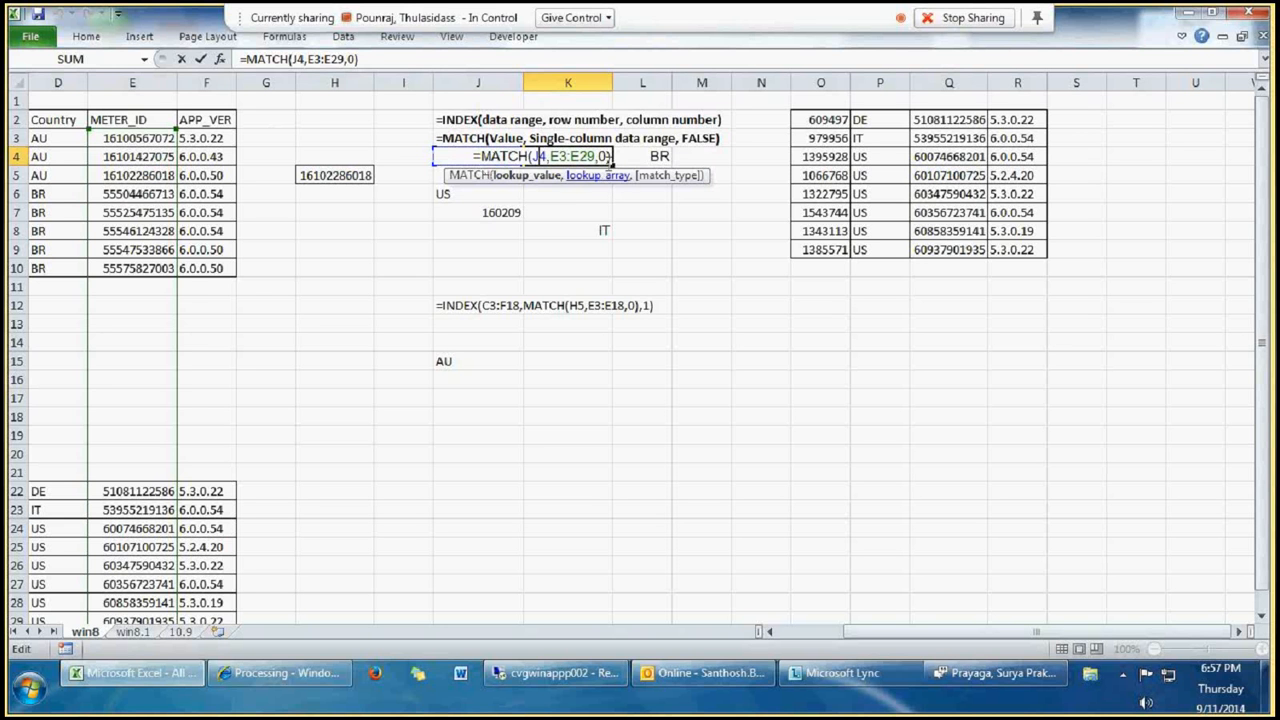
{"action": "key", "text": "ctrl+Return"}
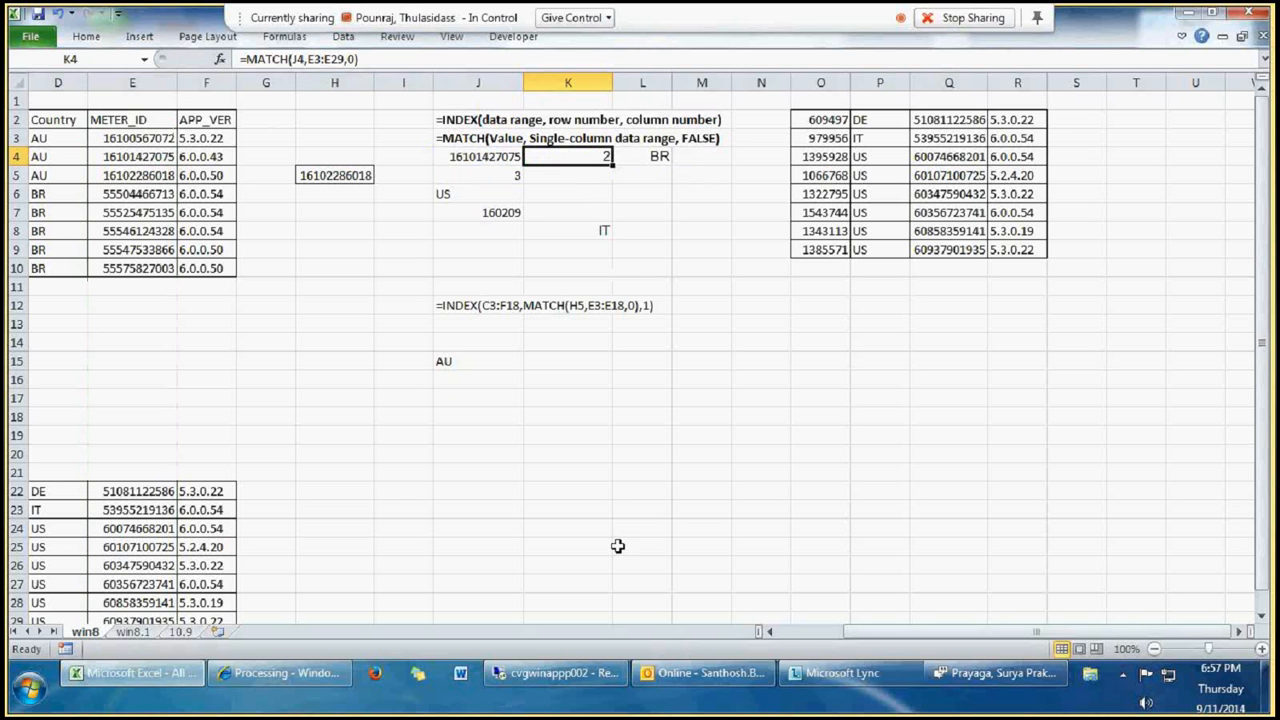
Step: Open the EXCEL_Formulae workbook from the desktop and dismiss the prompt about updating links
{"action": "key", "text": "super+d"}
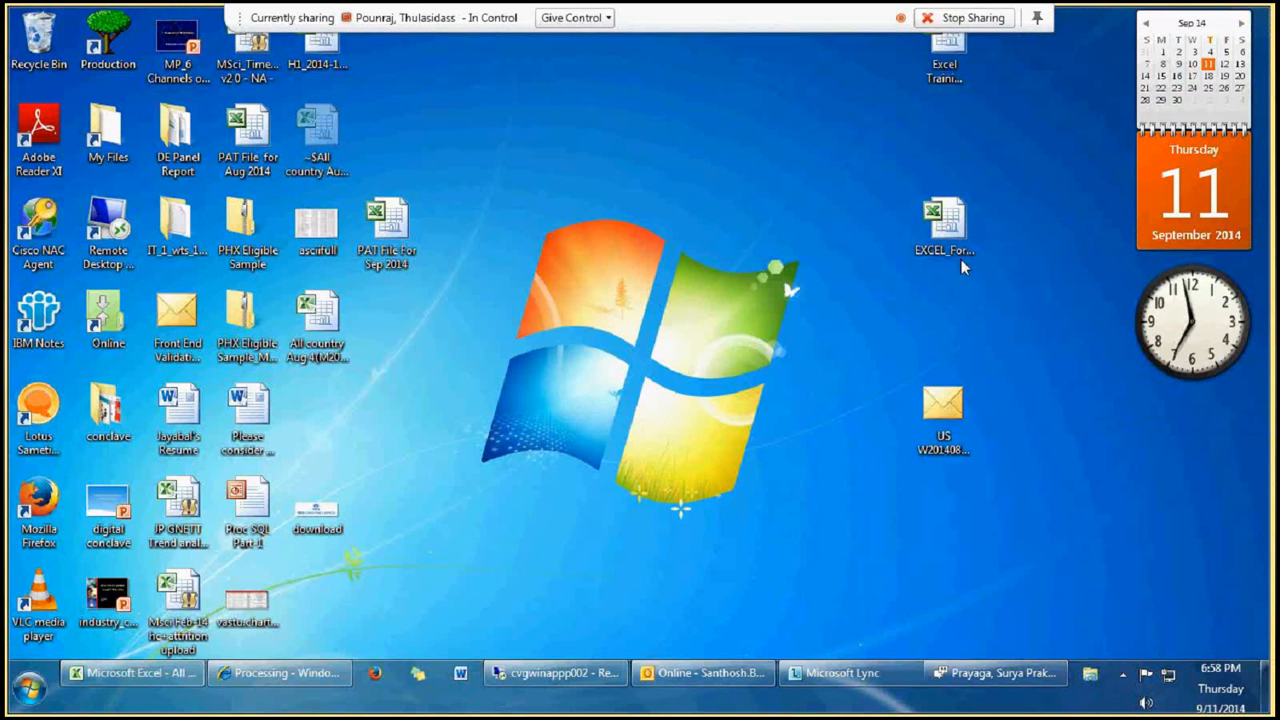
{"action": "double_click", "coordinate": [961, 259]}
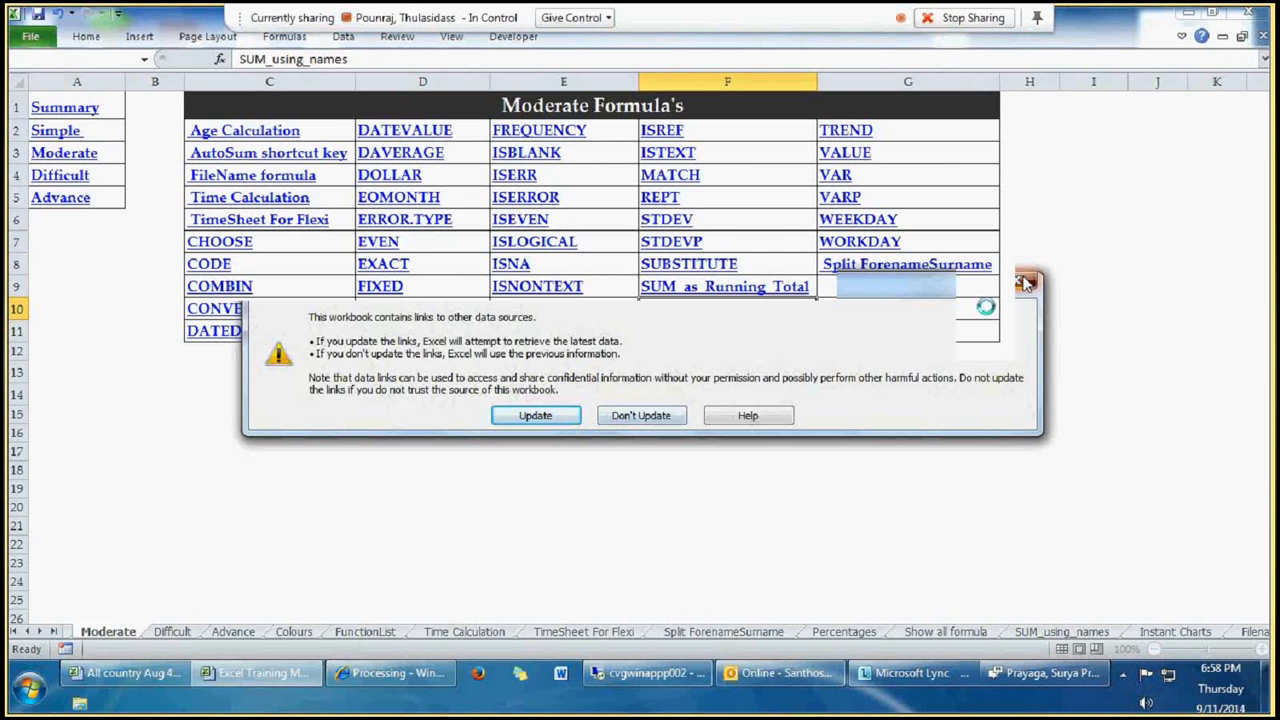
{"action": "left_click", "coordinate": [1025, 282]}
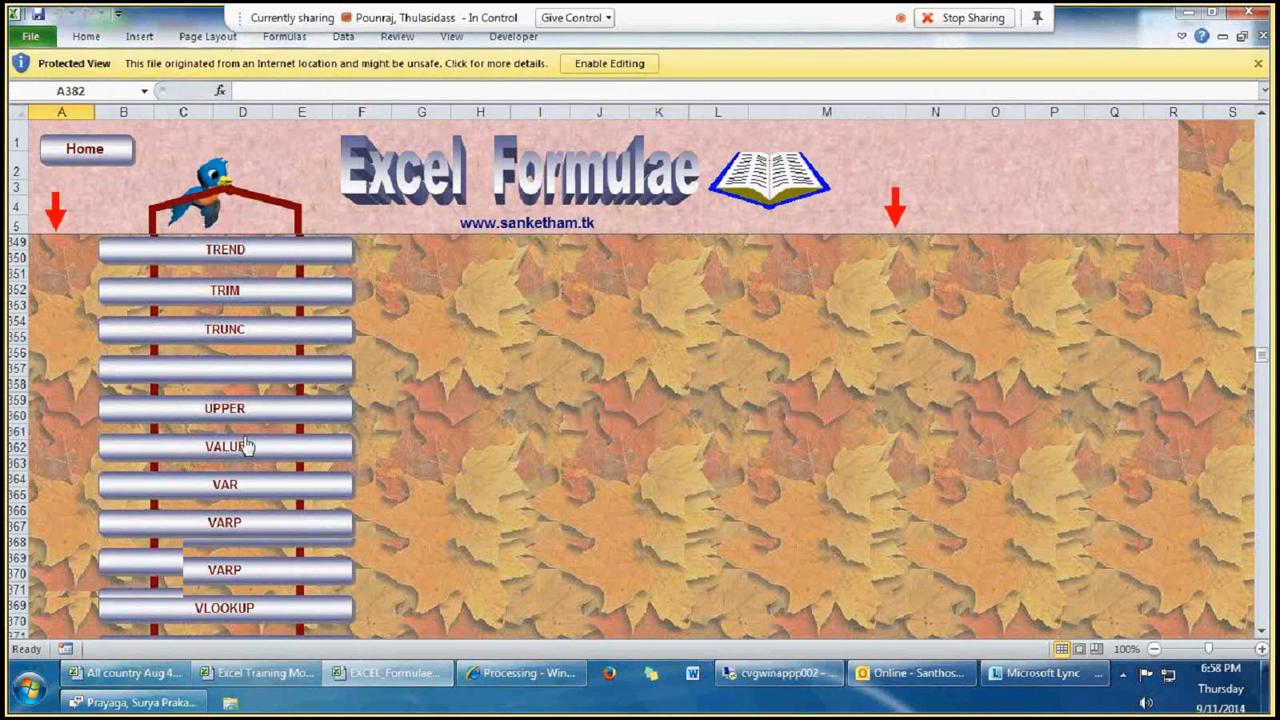
Step: Browse the function list and the VAR reference page in the EXCEL_Formulae workbook, alongside the Moderate Formula's sheet
{"action": "scroll", "coordinate": [250, 460], "scroll_direction": "up", "scroll_amount": 17}
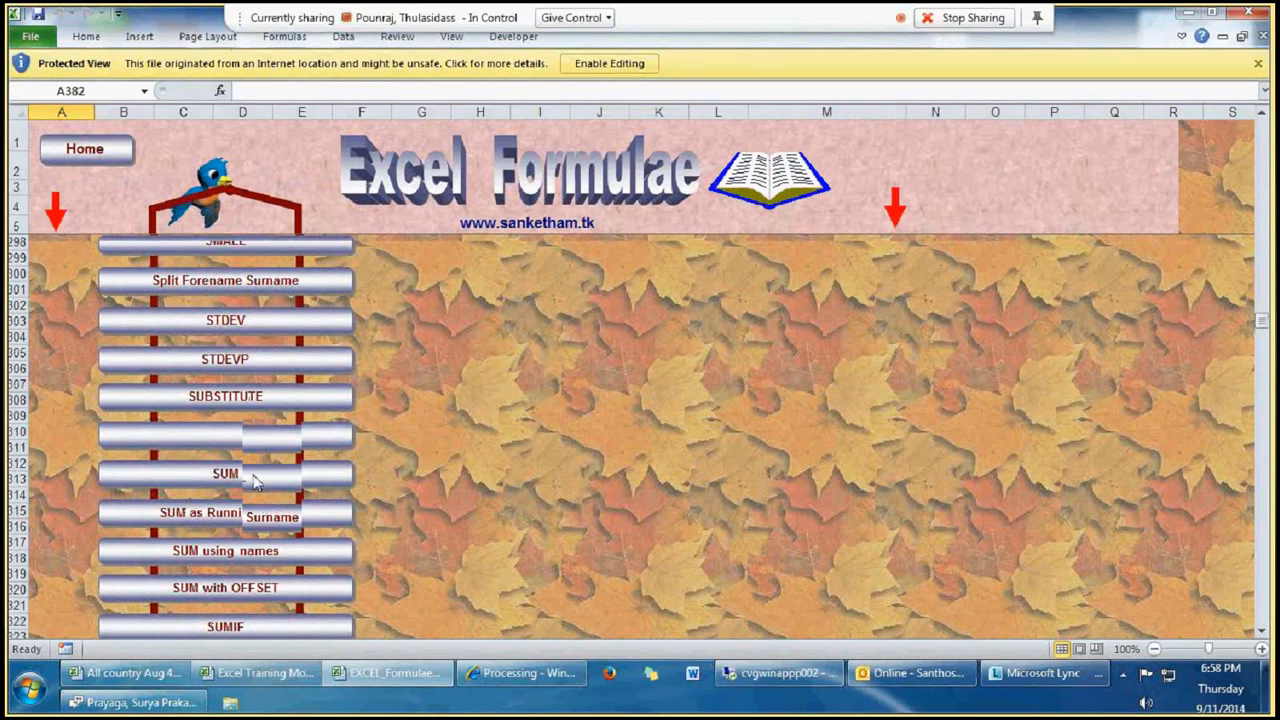
{"action": "scroll", "coordinate": [254, 481], "scroll_direction": "up", "scroll_amount": 20}
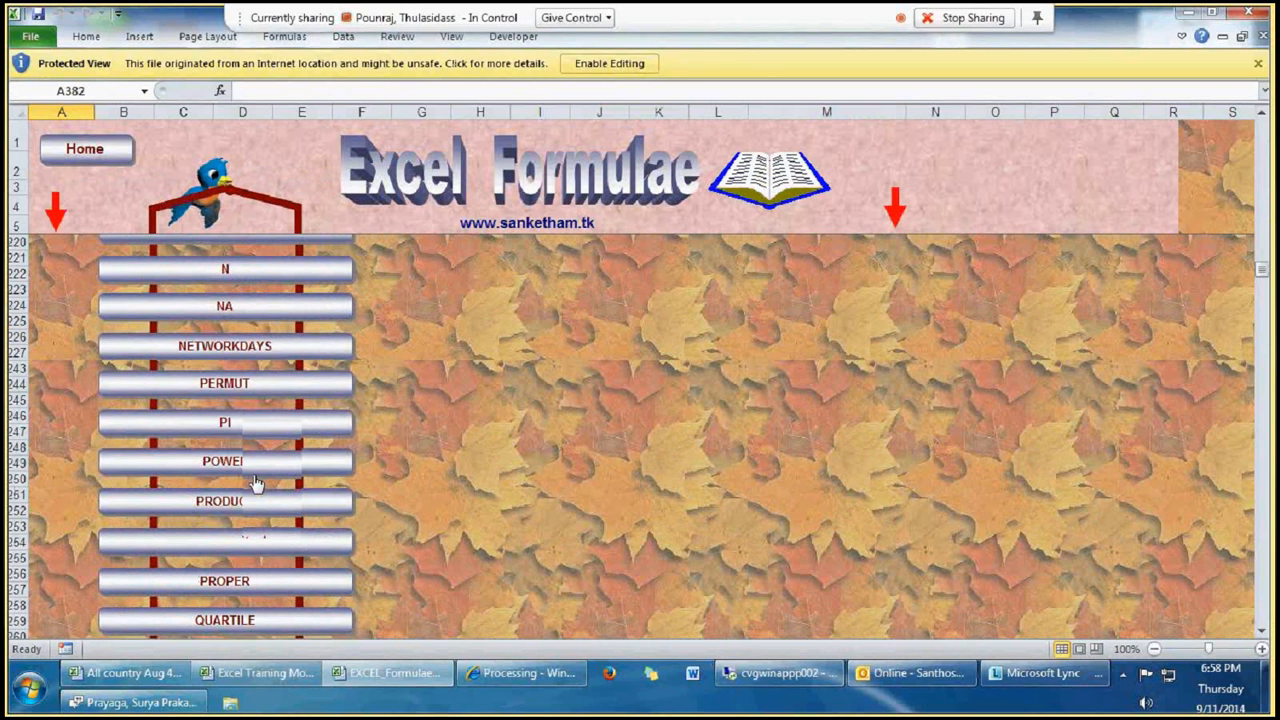
{"action": "scroll", "coordinate": [255, 483], "scroll_direction": "up", "scroll_amount": 20}
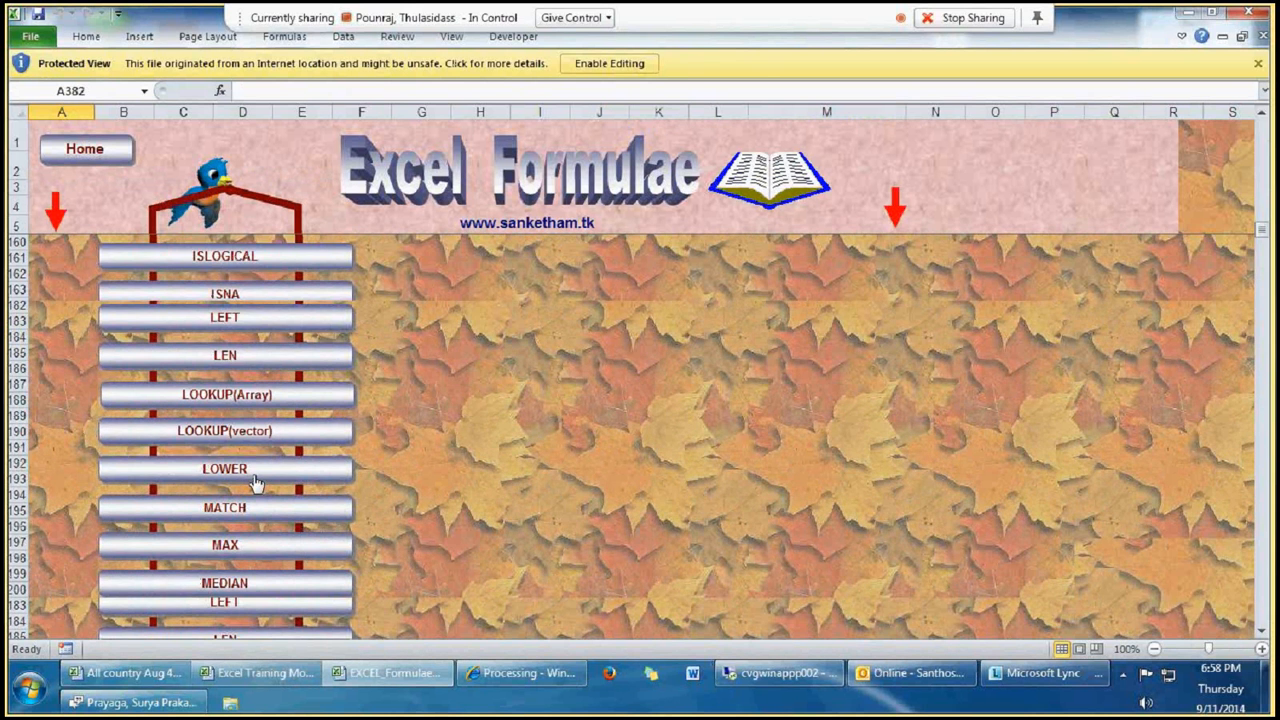
{"action": "scroll", "coordinate": [255, 483], "scroll_direction": "up", "scroll_amount": 6}
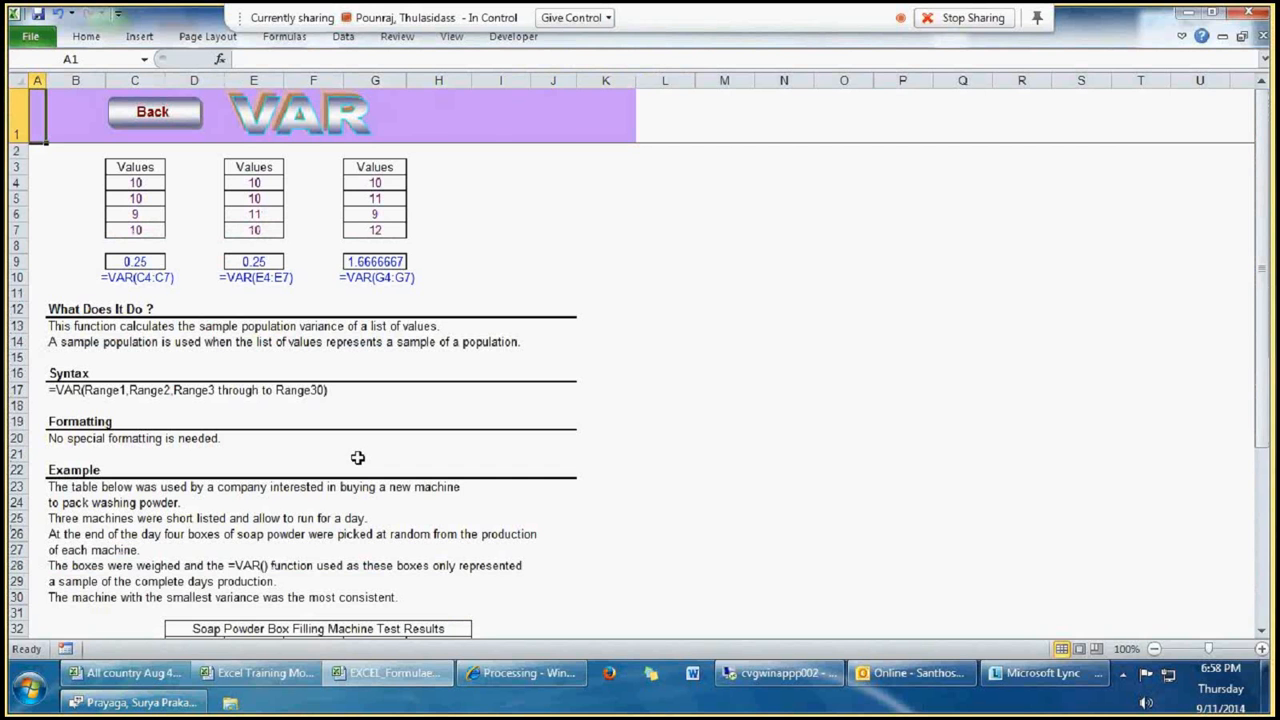
{"action": "left_click", "coordinate": [378, 680]}
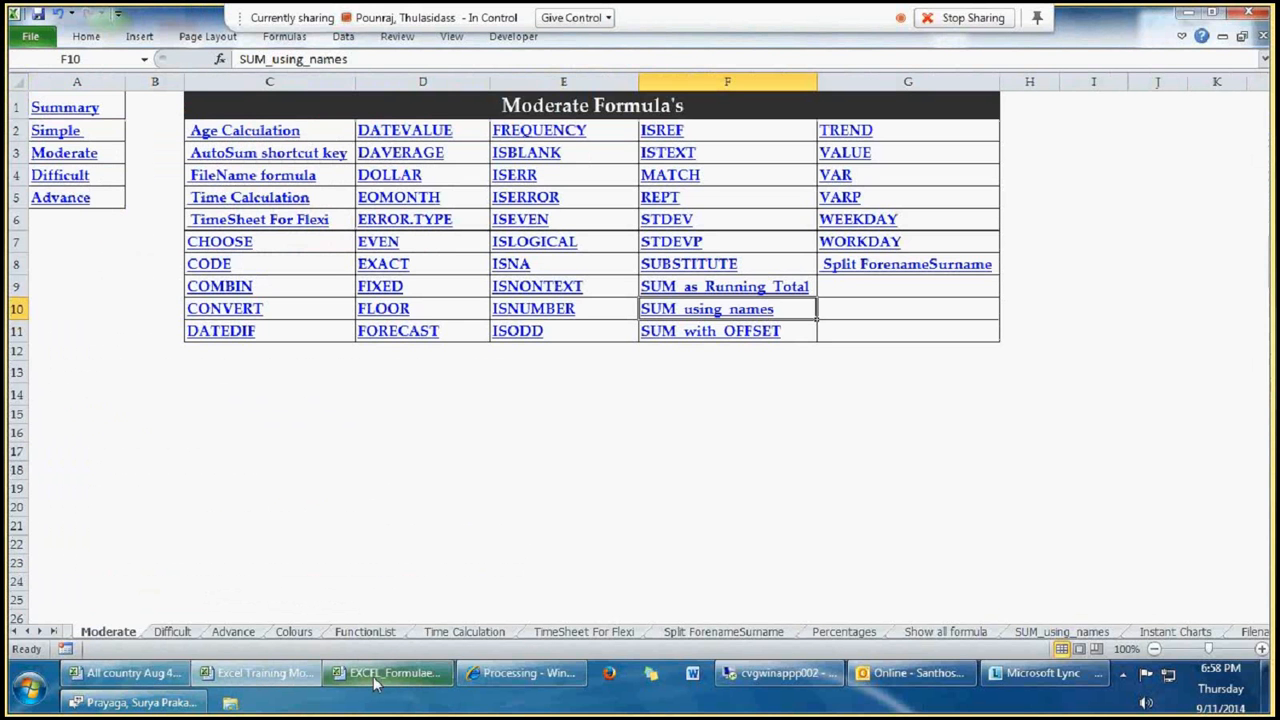
{"action": "left_click", "coordinate": [528, 242]}
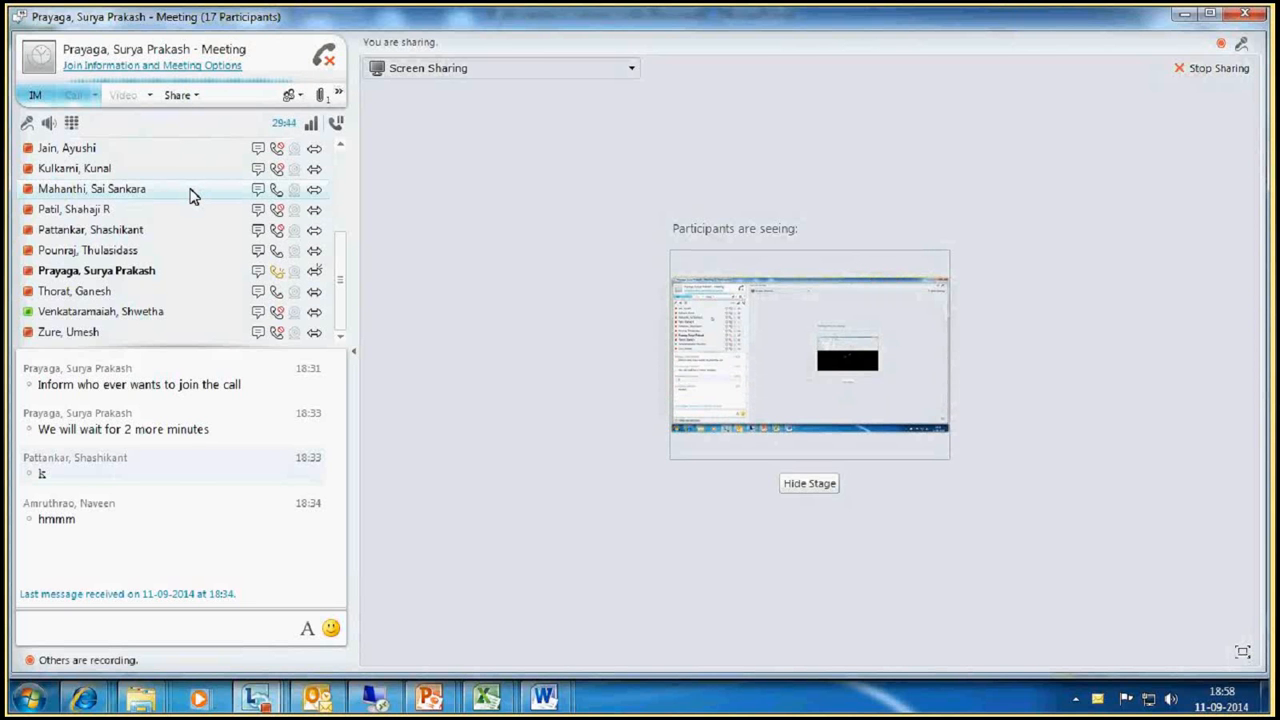
Step: Switch to the SF_list workbook in Excel, dismissing the mail notification, and select the grade and score table H5:N9
{"action": "left_click", "coordinate": [500, 697]}
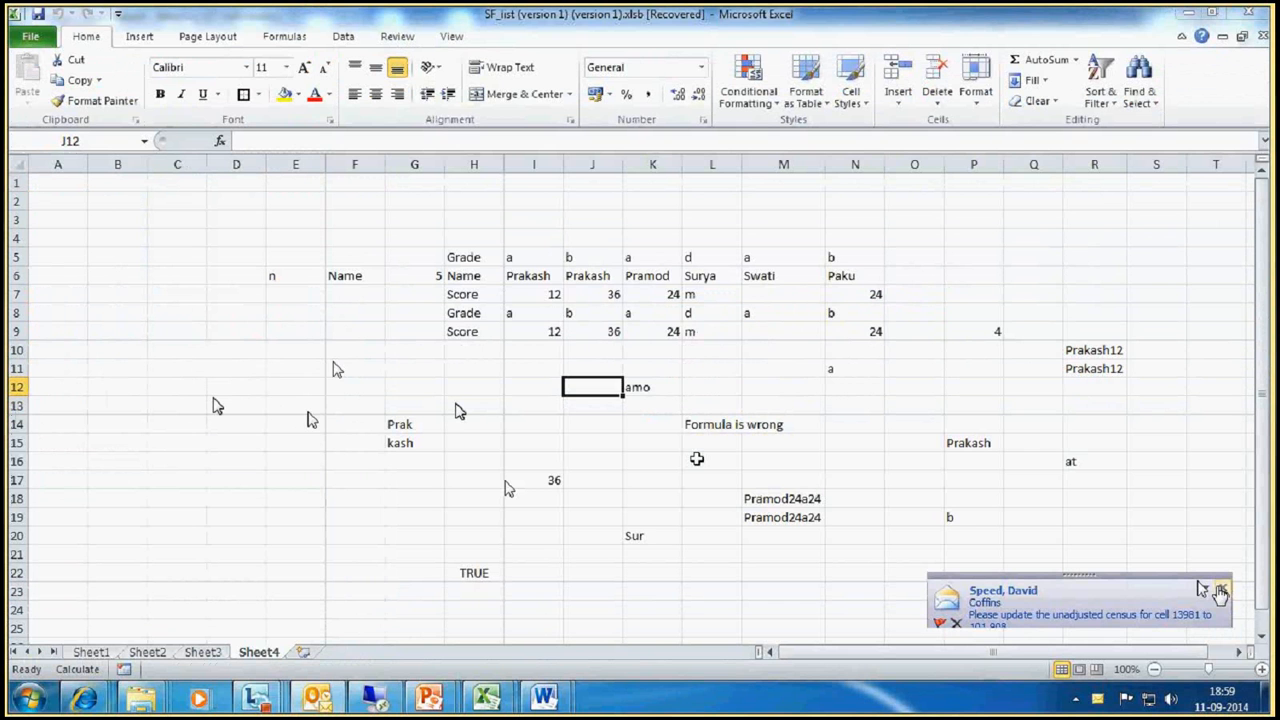
{"action": "left_click", "coordinate": [1220, 590]}
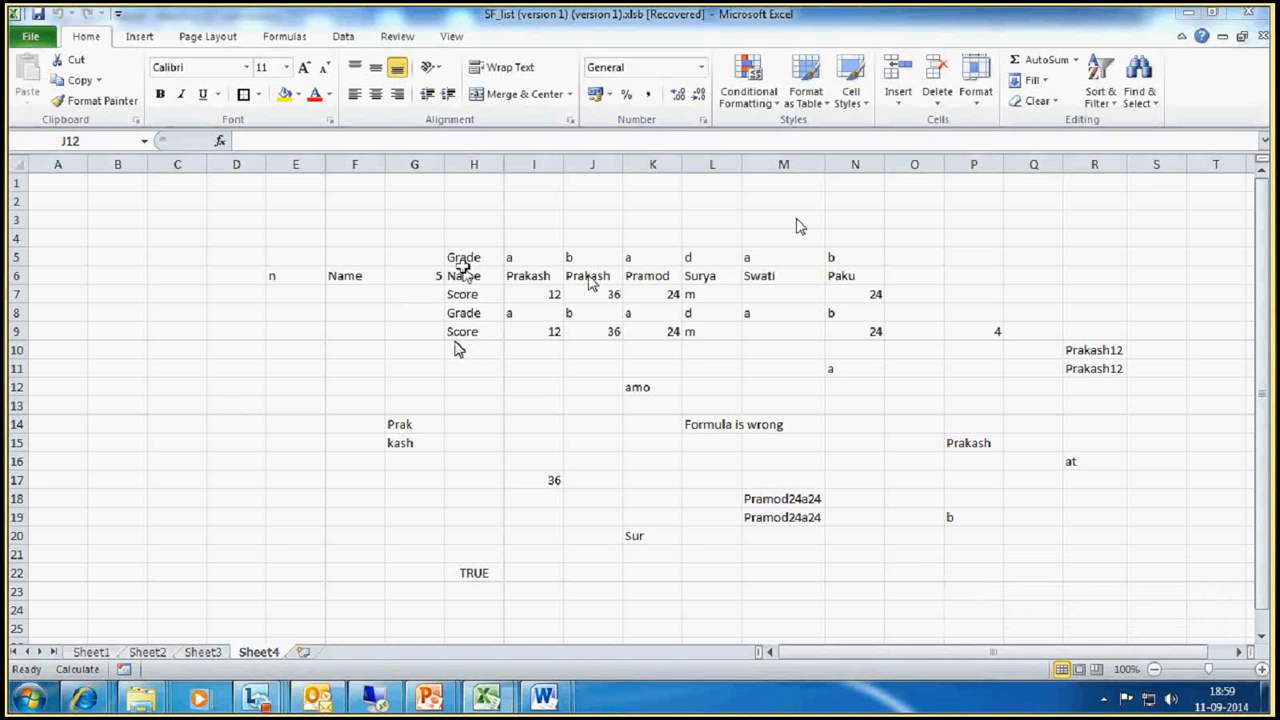
{"action": "left_click_drag", "start_coordinate": [463, 260], "coordinate": [861, 336]}
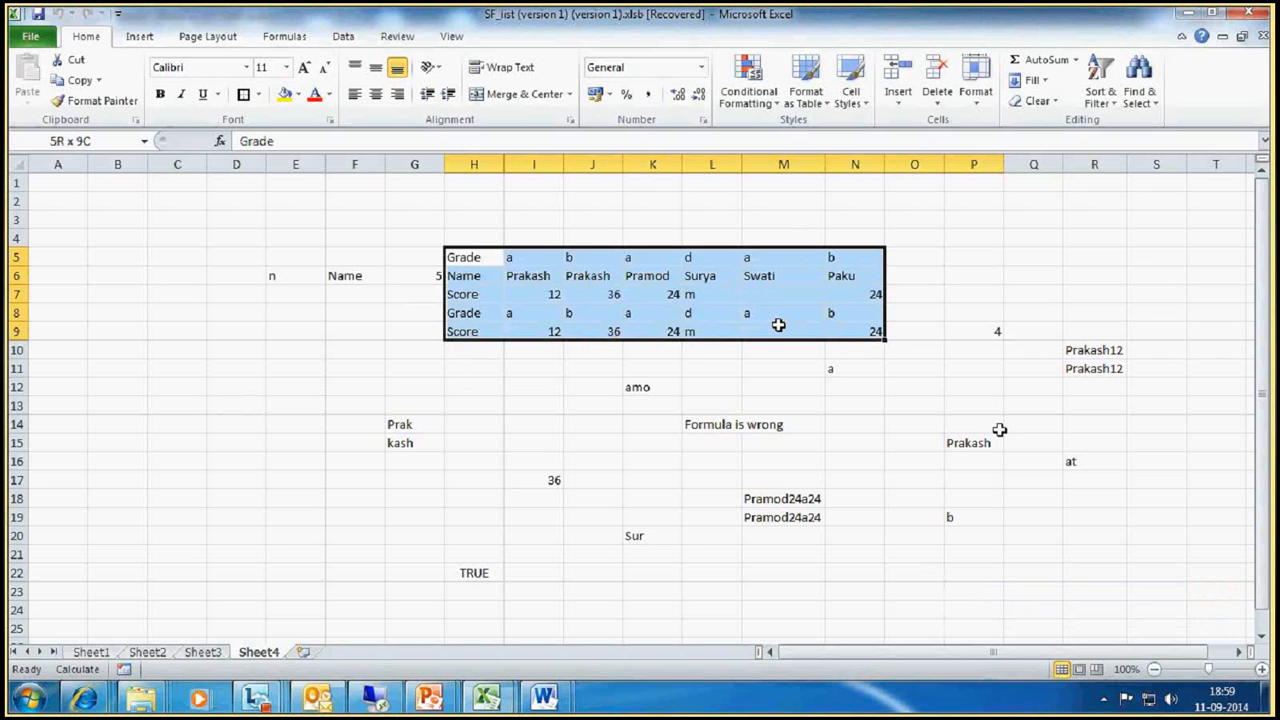
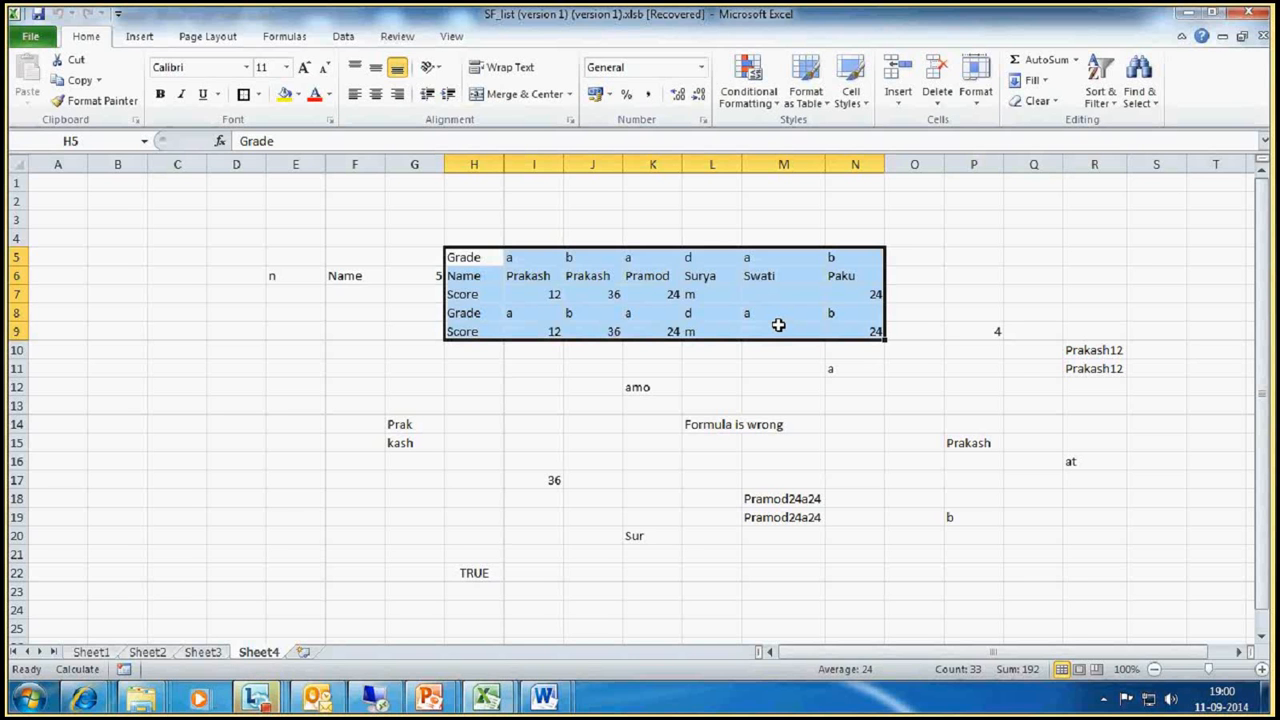
Step: Enter the truth table headings A in C11 and B in D11
{"action": "left_click", "coordinate": [190, 369]}
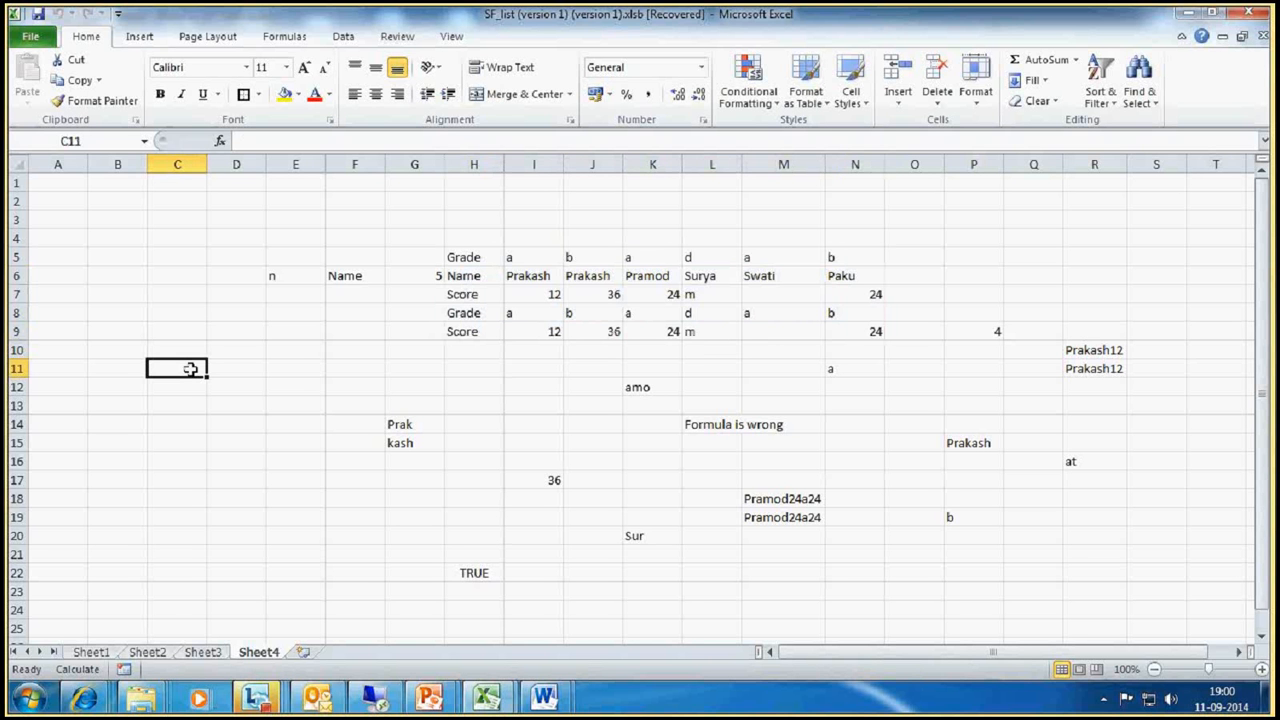
{"action": "type", "text": "A"}
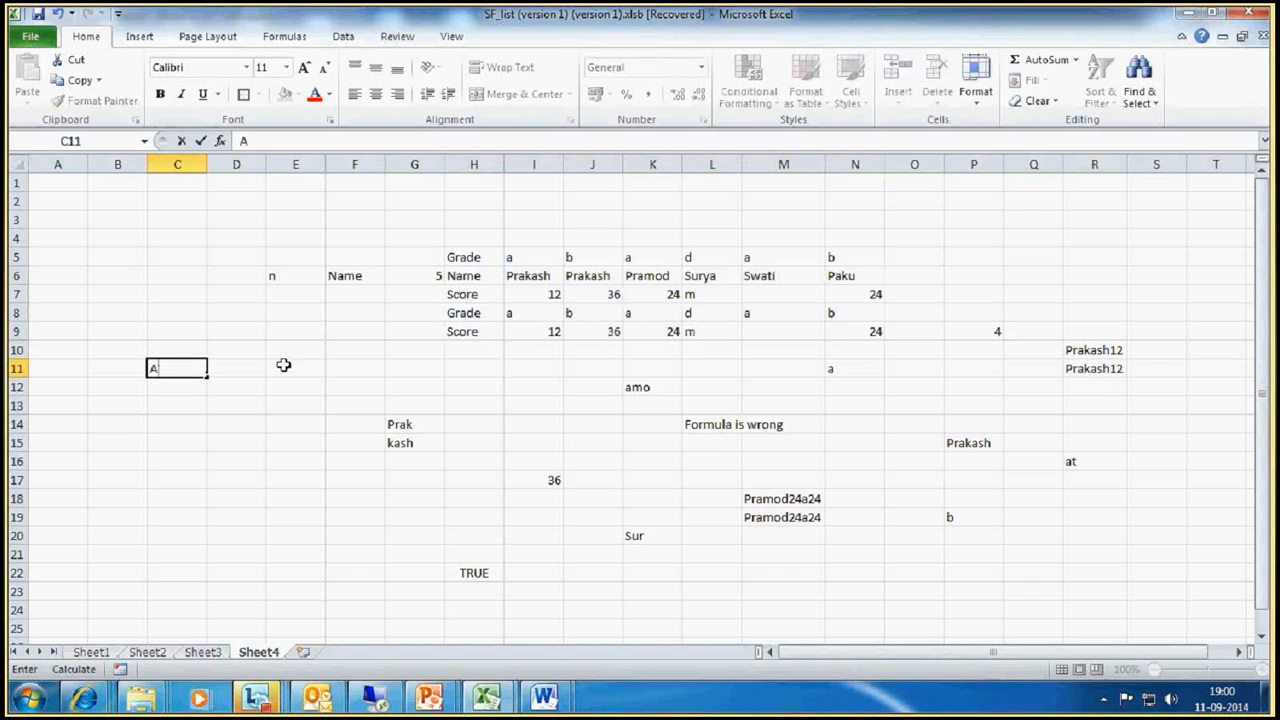
{"action": "left_click", "coordinate": [233, 369]}
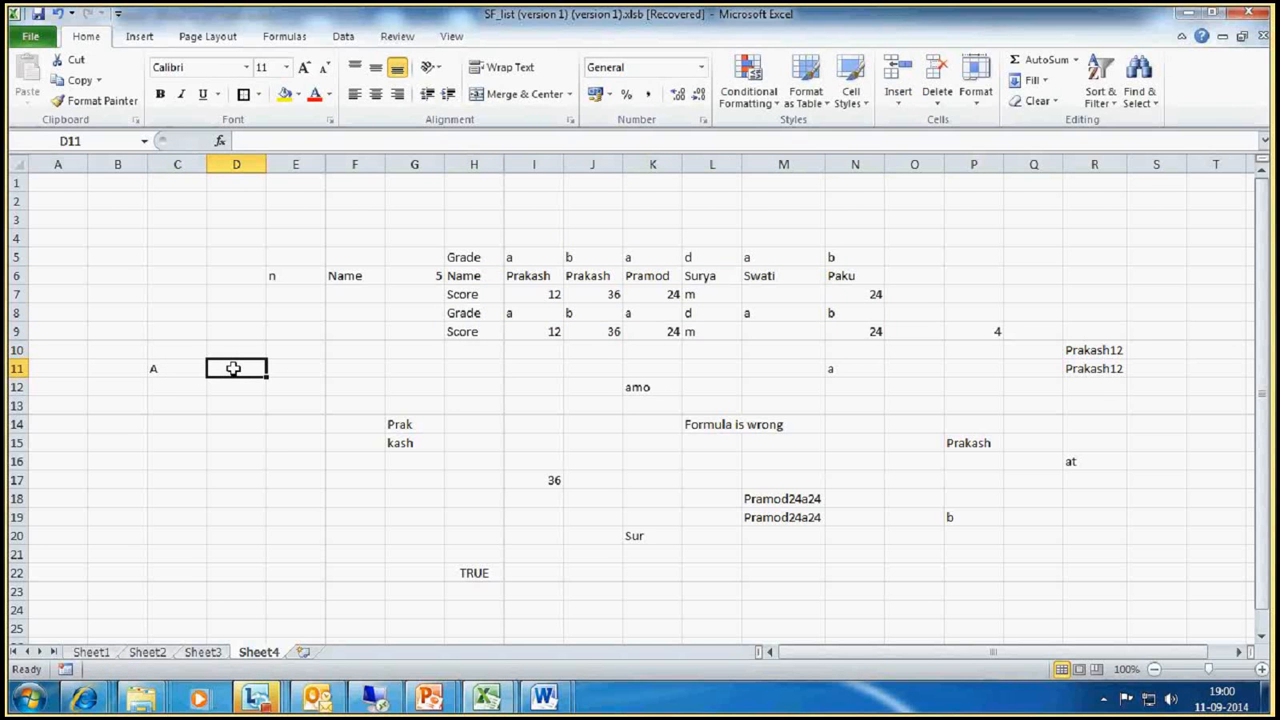
{"action": "type", "text": "B"}
{"action": "left_click", "coordinate": [300, 423]}
{"action": "left_click", "coordinate": [177, 369]}
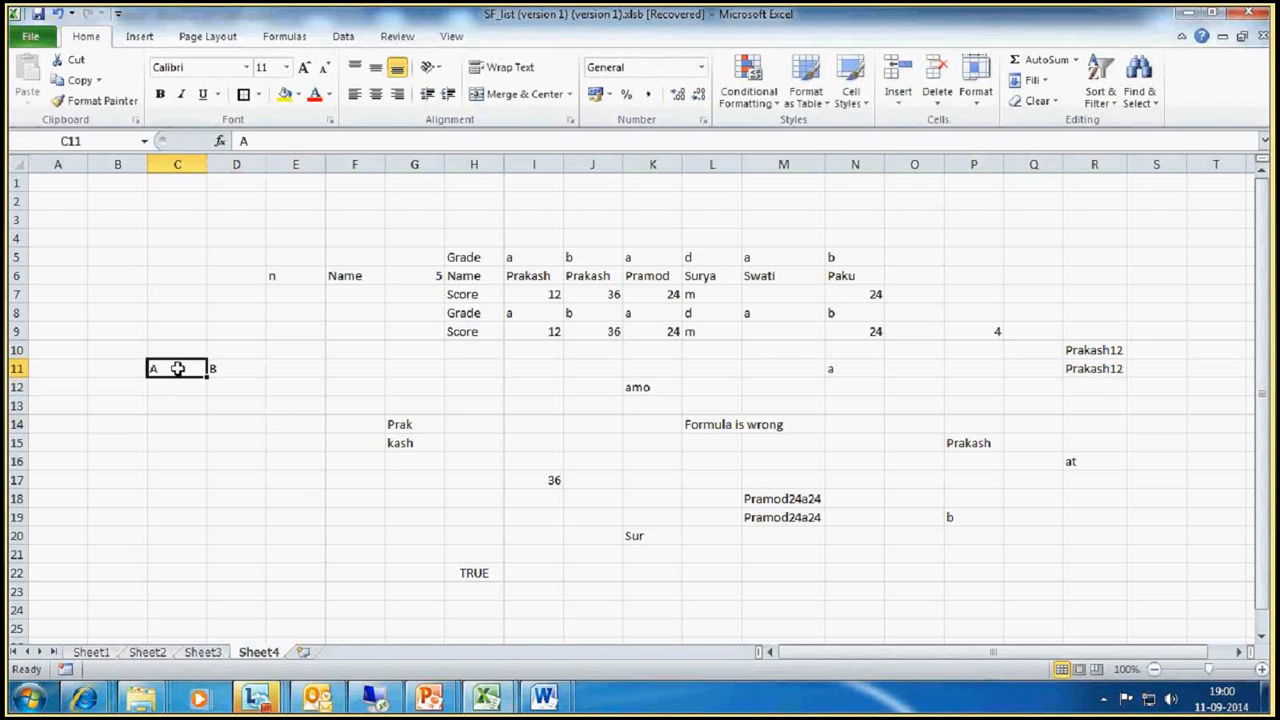
{"action": "left_click", "coordinate": [223, 372]}
Step: Fill in the first truth table inputs with TRUE in C12 and FALSE in D12
{"action": "left_click", "coordinate": [172, 393]}
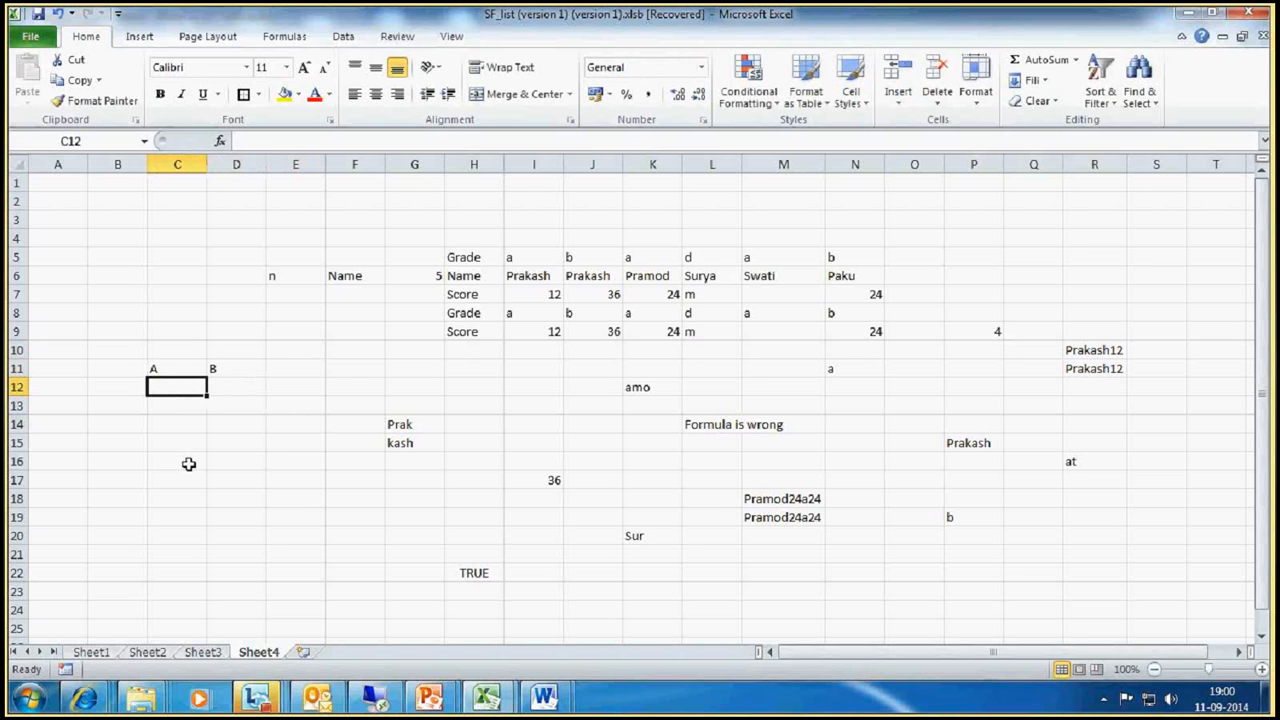
{"action": "type", "text": "TRUE"}
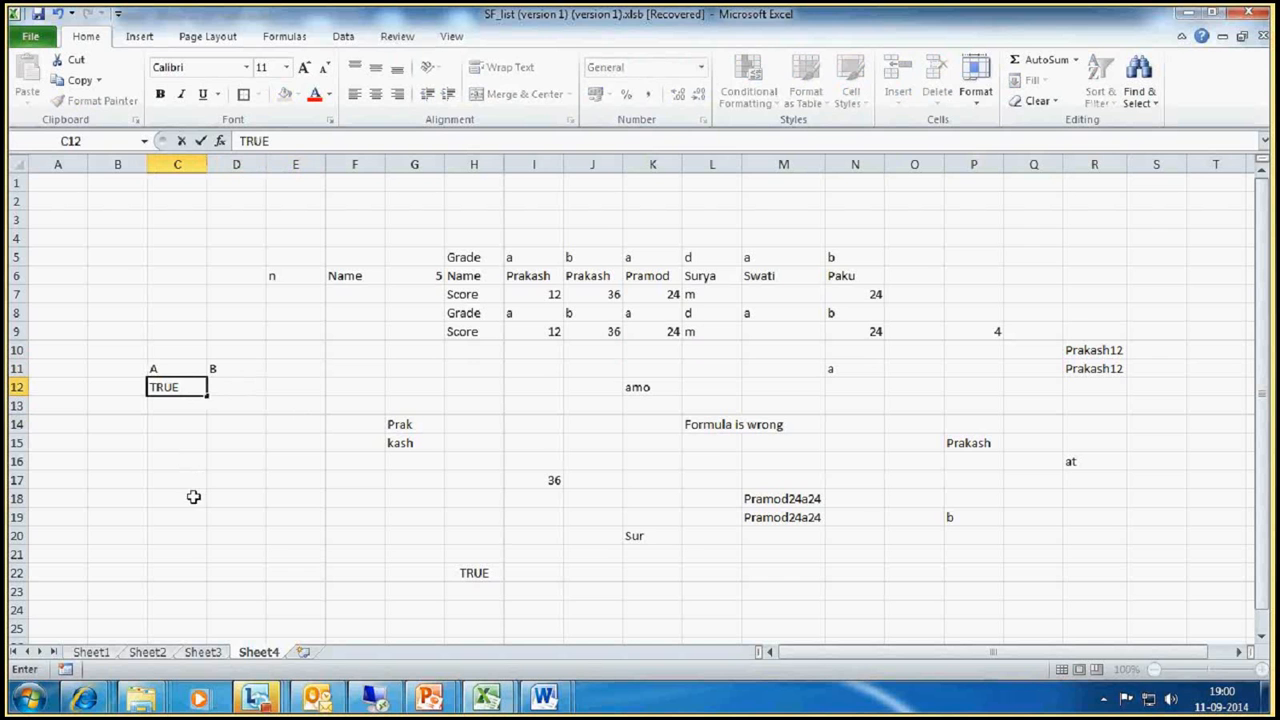
{"action": "left_click", "coordinate": [240, 386]}
{"action": "type", "text": "FA"}
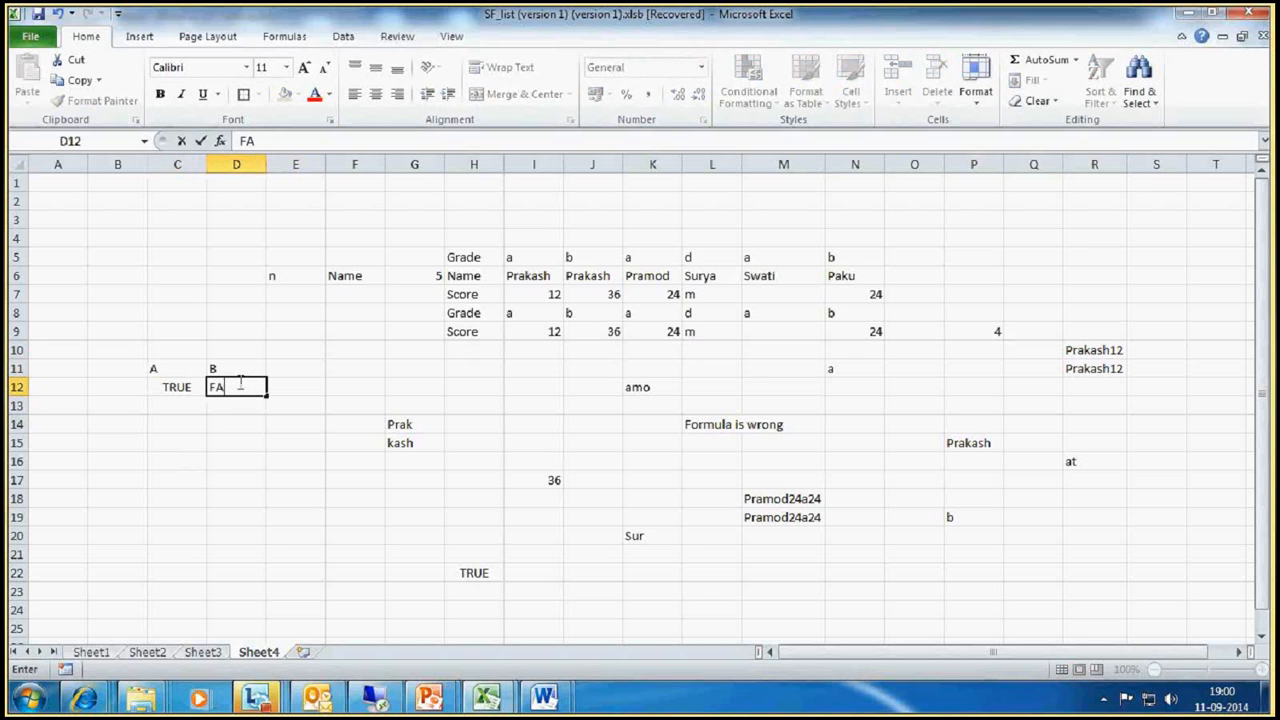
{"action": "type", "text": "LSE"}
Step: Add the heading A OR B in E11 and enter TRUE below it in E12
{"action": "left_click", "coordinate": [294, 368]}
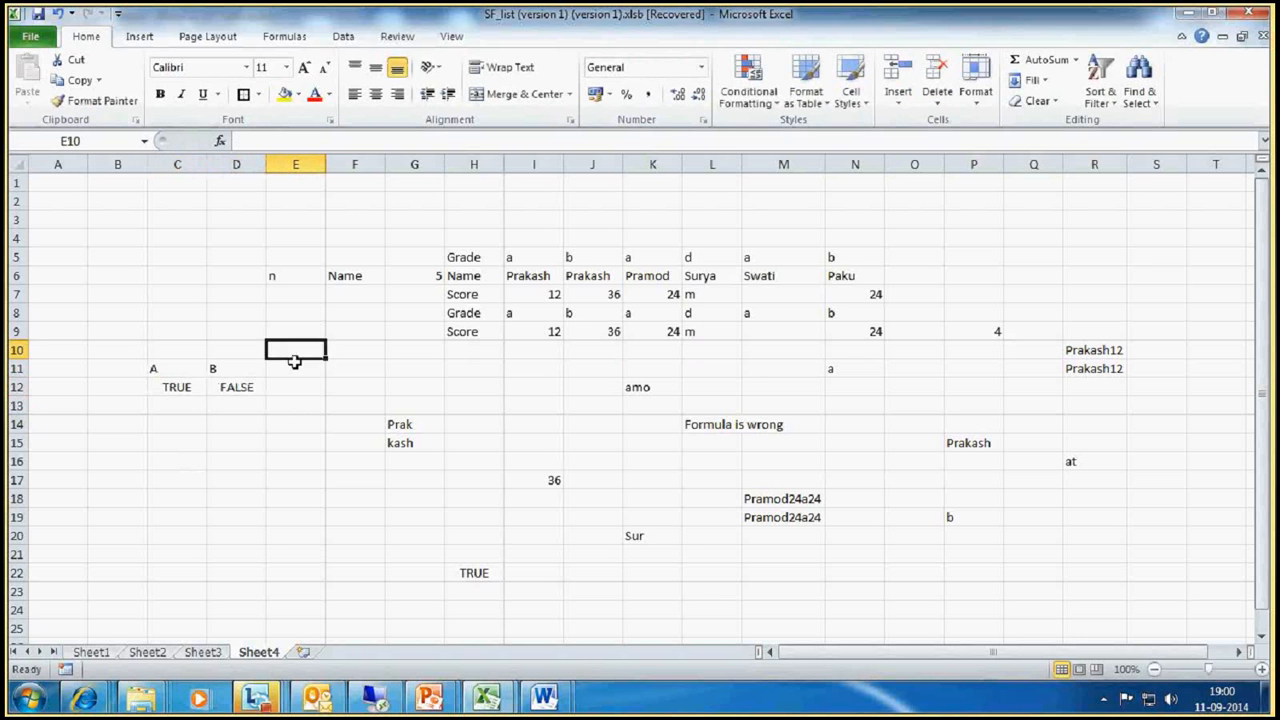
{"action": "type", "text": "A OR B"}
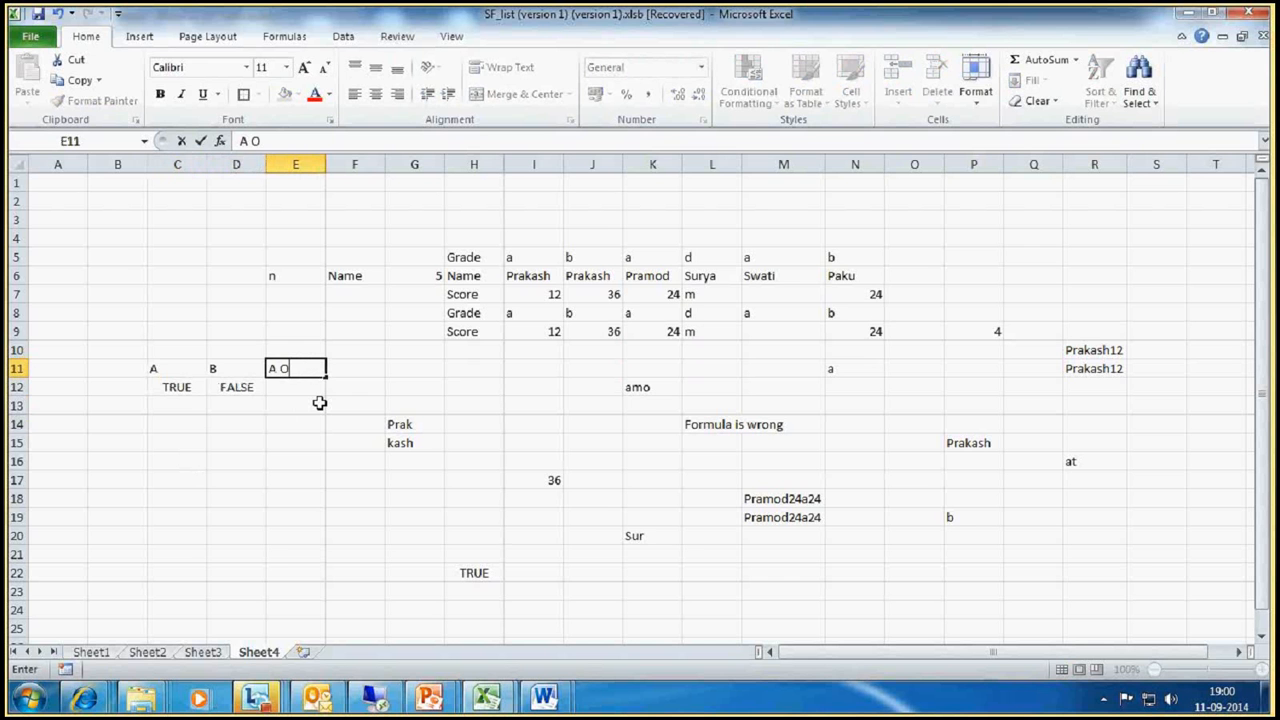
{"action": "key", "text": "Return"}
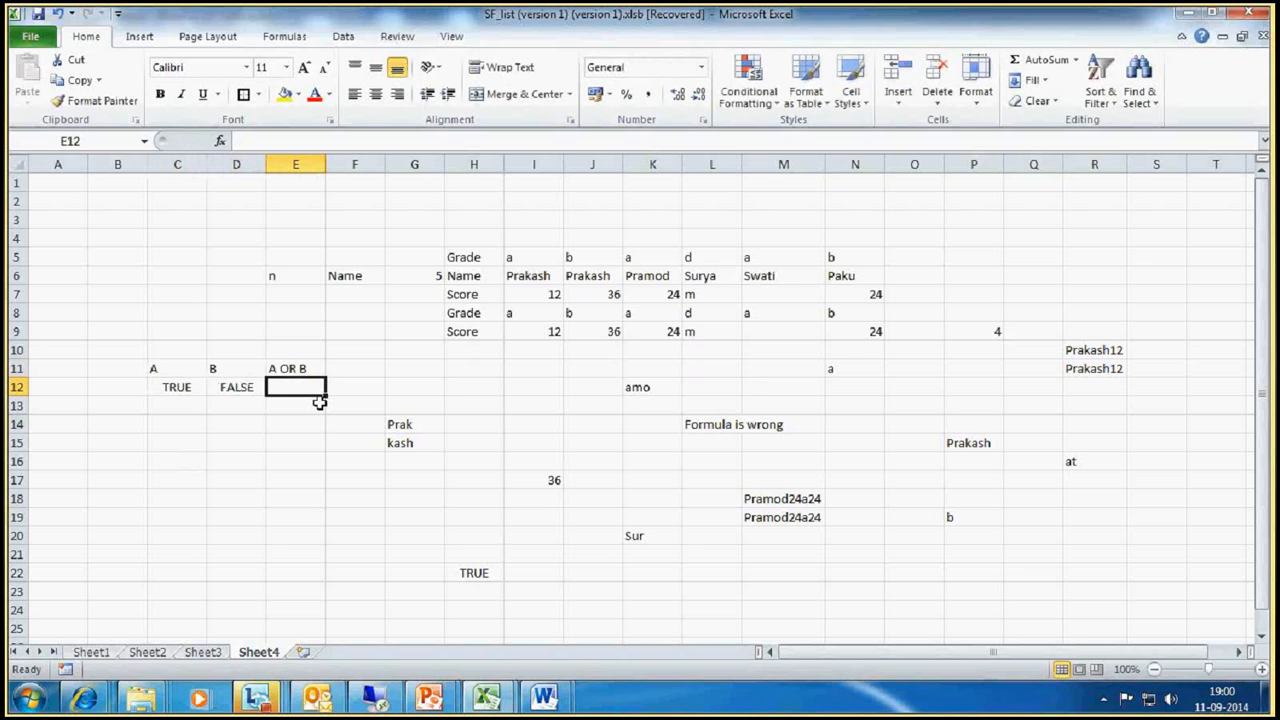
{"action": "type", "text": "TRUE"}
{"action": "key", "text": "Return"}
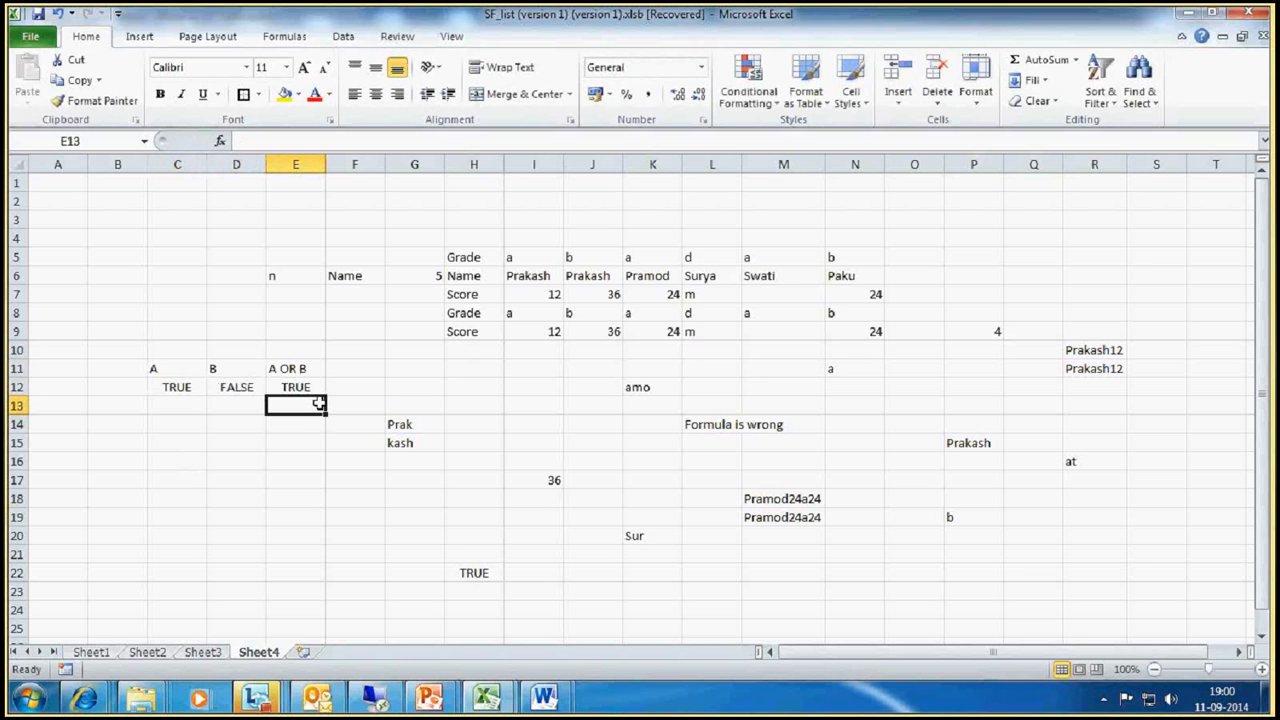
Step: Fill truth table row 13 with TRUE for A, TRUE for B and TRUE for A OR B
{"action": "left_click", "coordinate": [170, 405]}
{"action": "type", "text": "TRUE"}
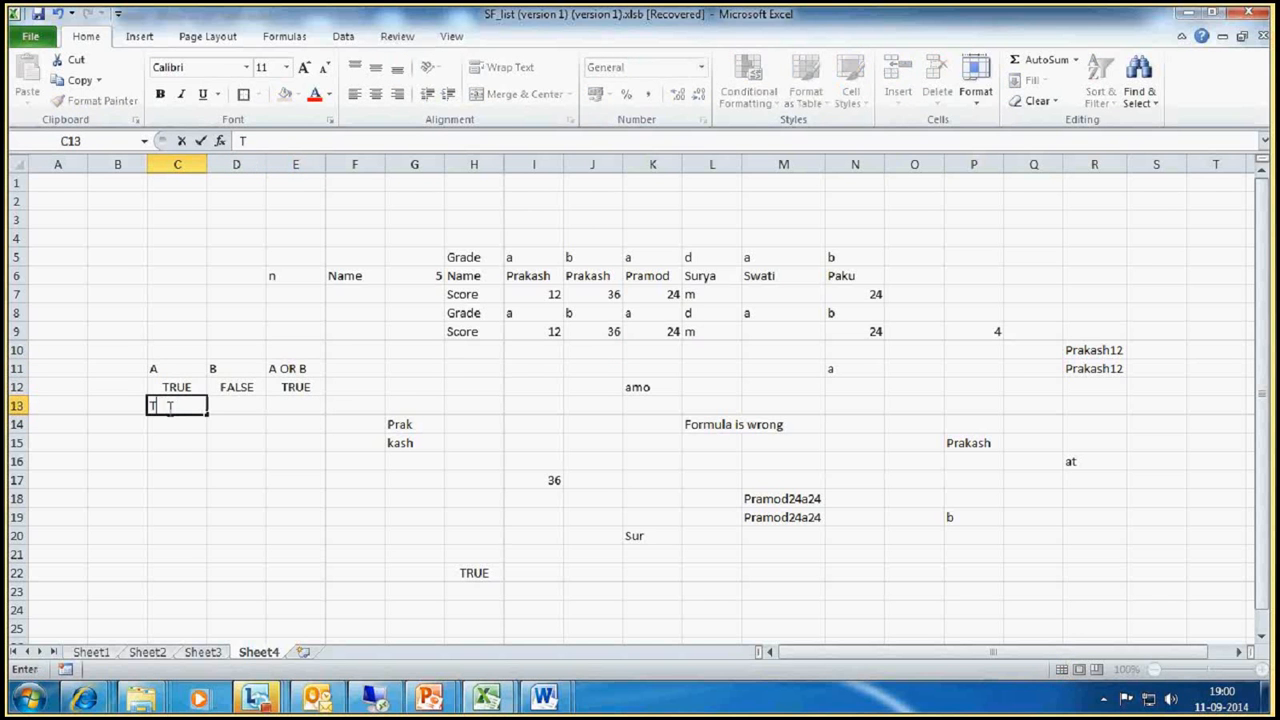
{"action": "left_click", "coordinate": [241, 400]}
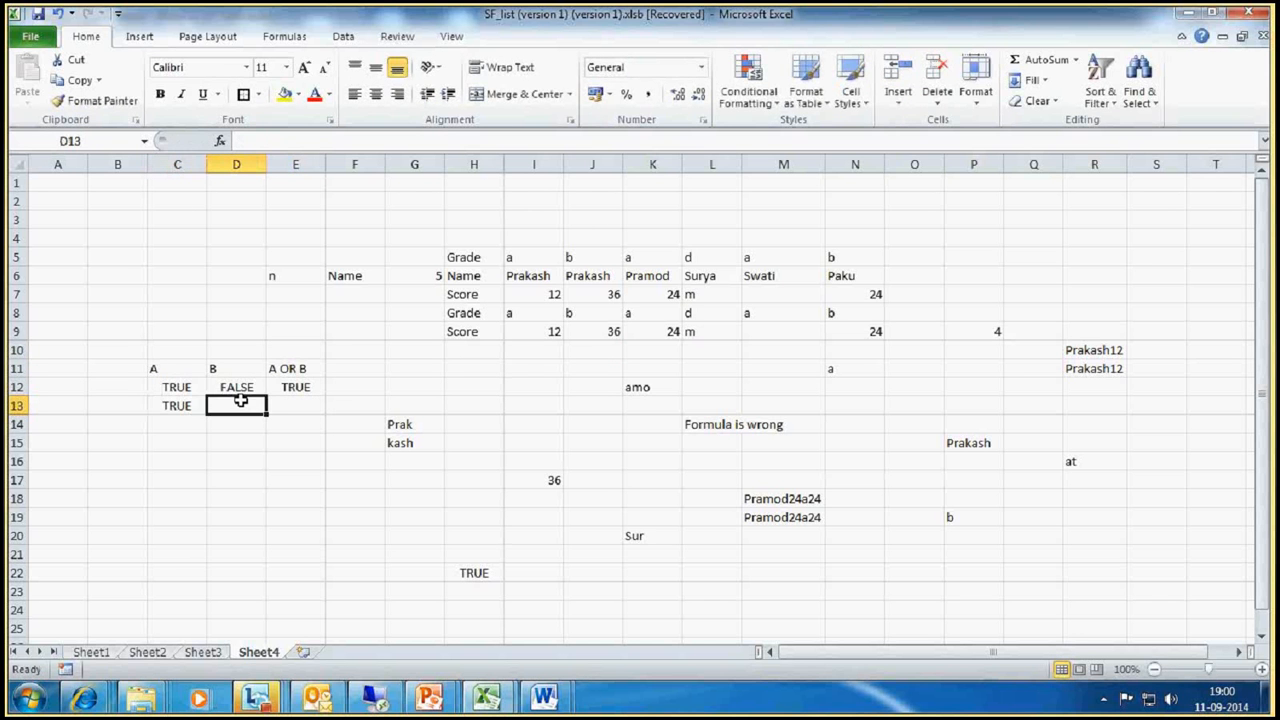
{"action": "type", "text": "TRUE"}
{"action": "left_click", "coordinate": [288, 400]}
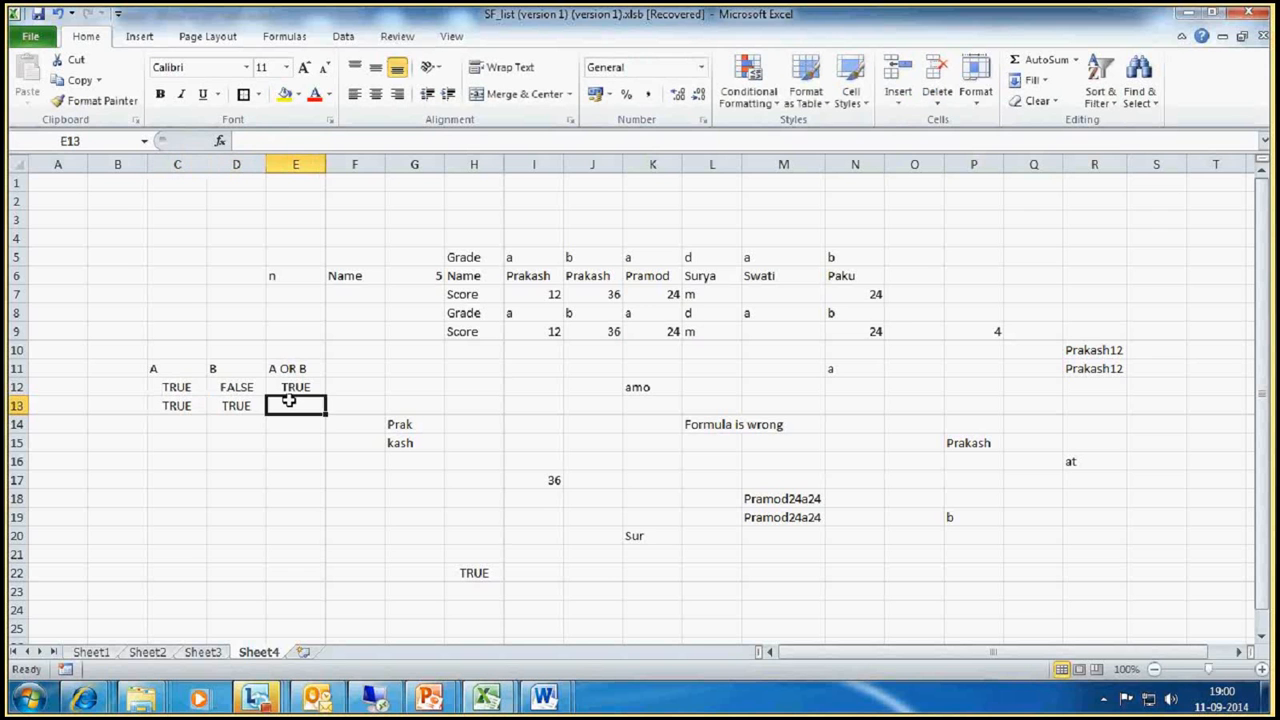
{"action": "type", "text": "TRUE"}
{"action": "key", "text": "Return"}
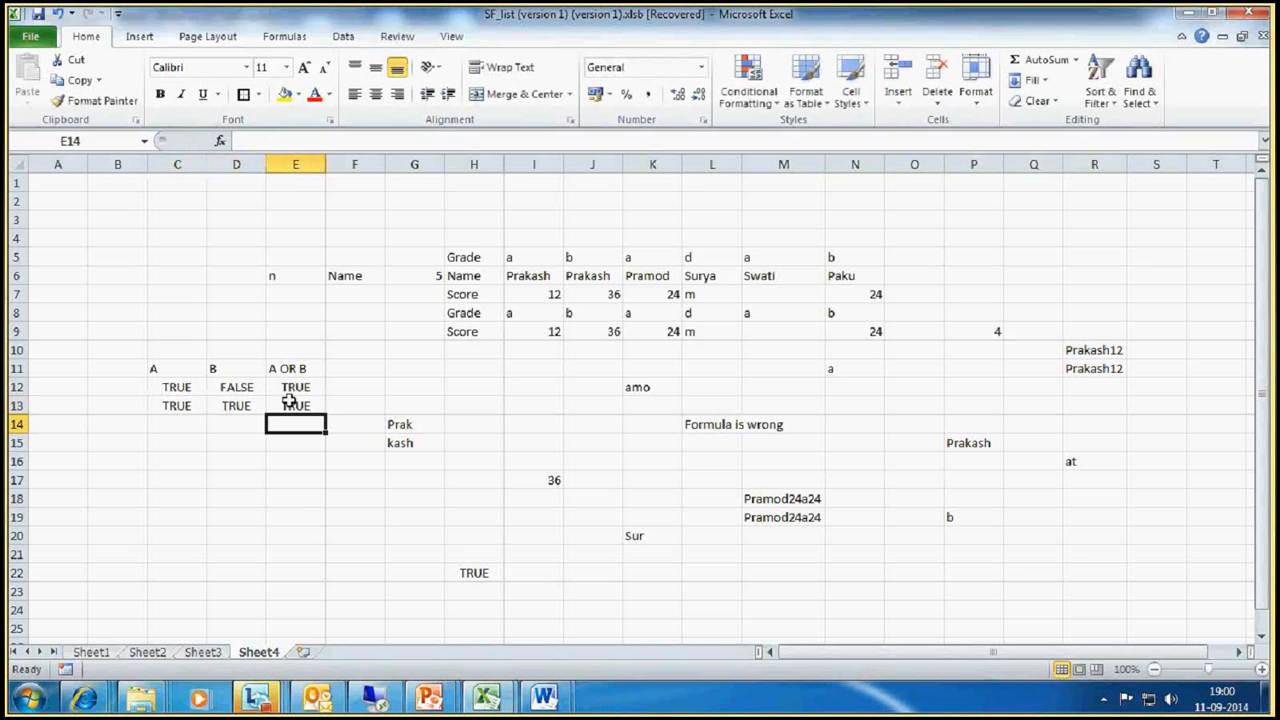
Step: Fill truth table row 14 with FALSE for A, FALSE for B and FALSE for A OR B
{"action": "left_click", "coordinate": [153, 428]}
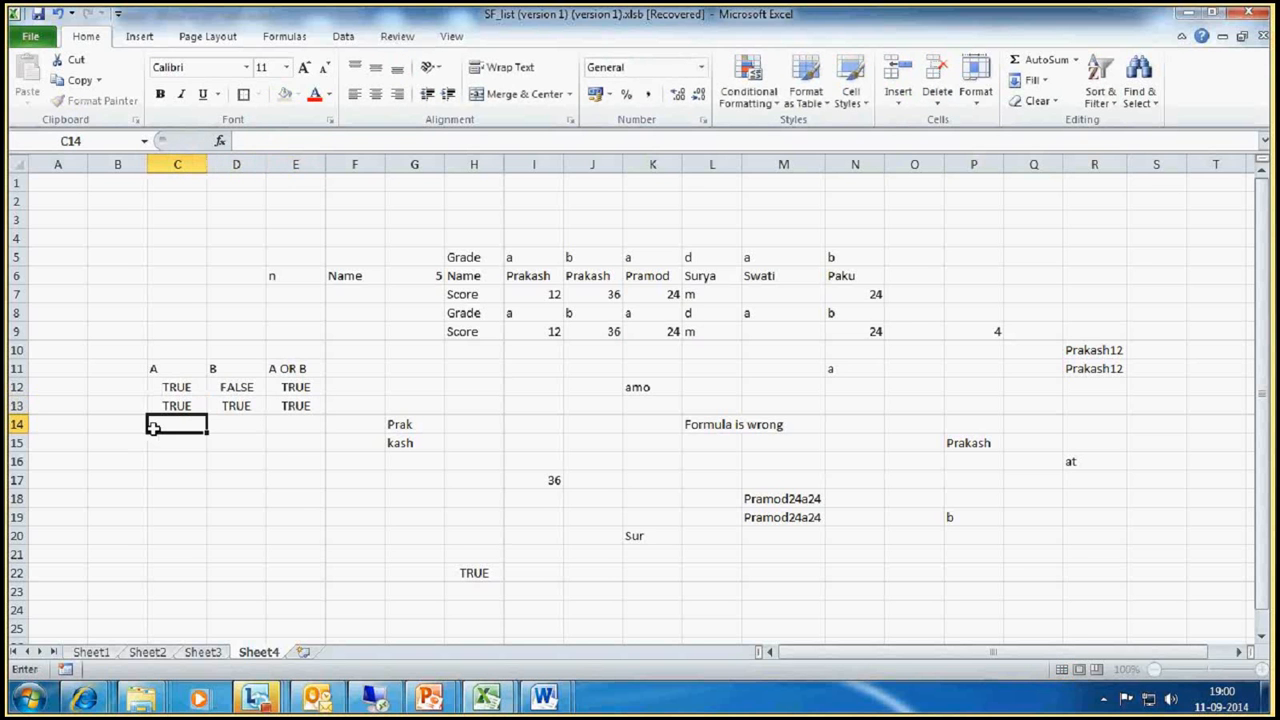
{"action": "type", "text": "FALSE"}
{"action": "left_click", "coordinate": [232, 424]}
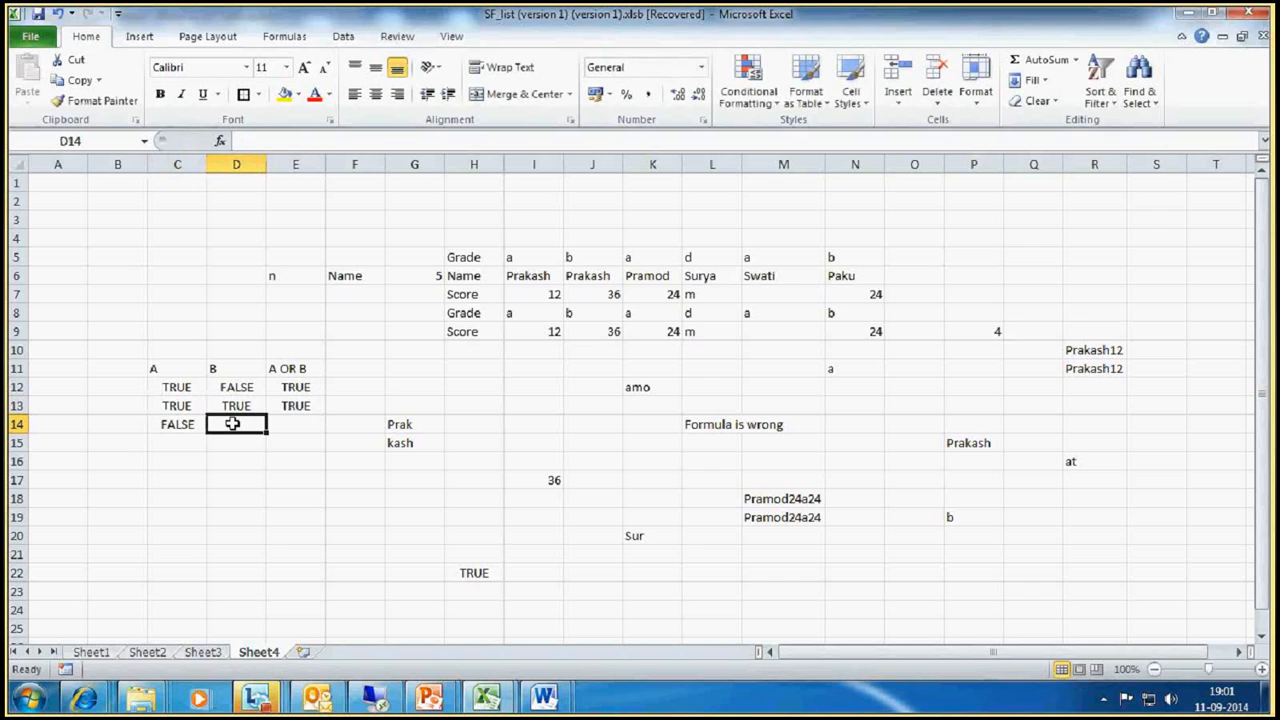
{"action": "type", "text": "FALSE"}
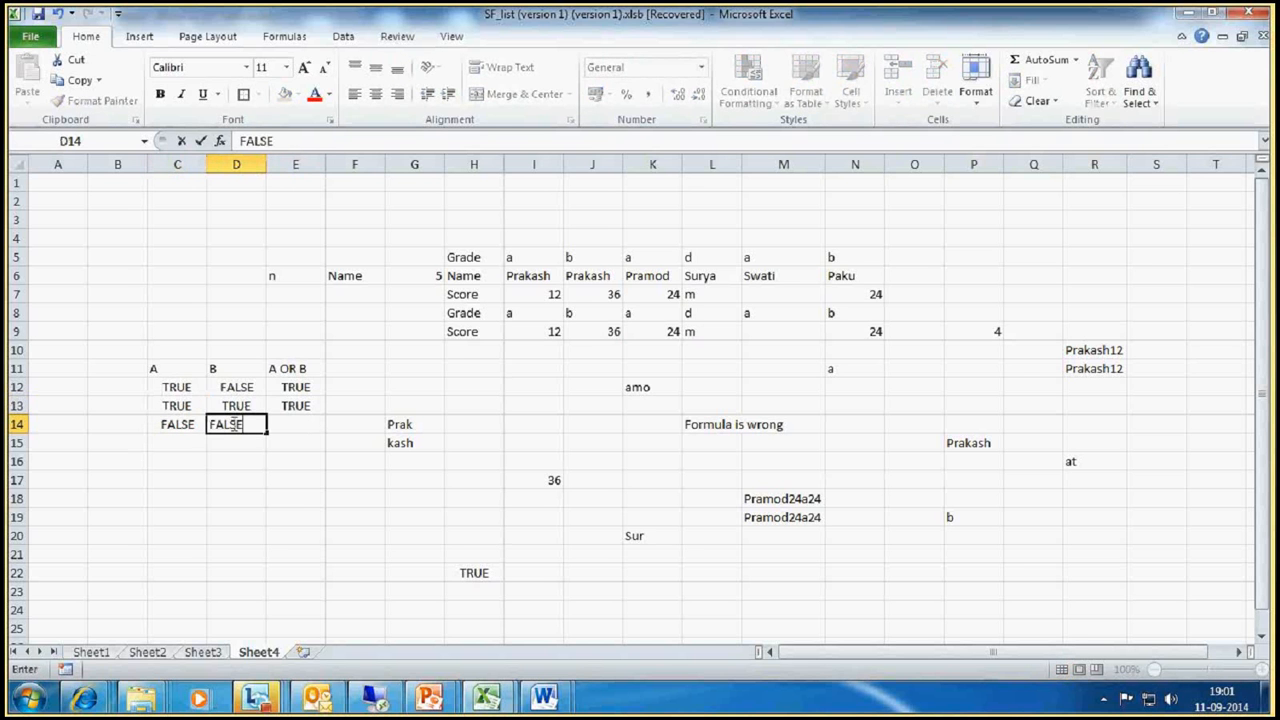
{"action": "left_click", "coordinate": [309, 424]}
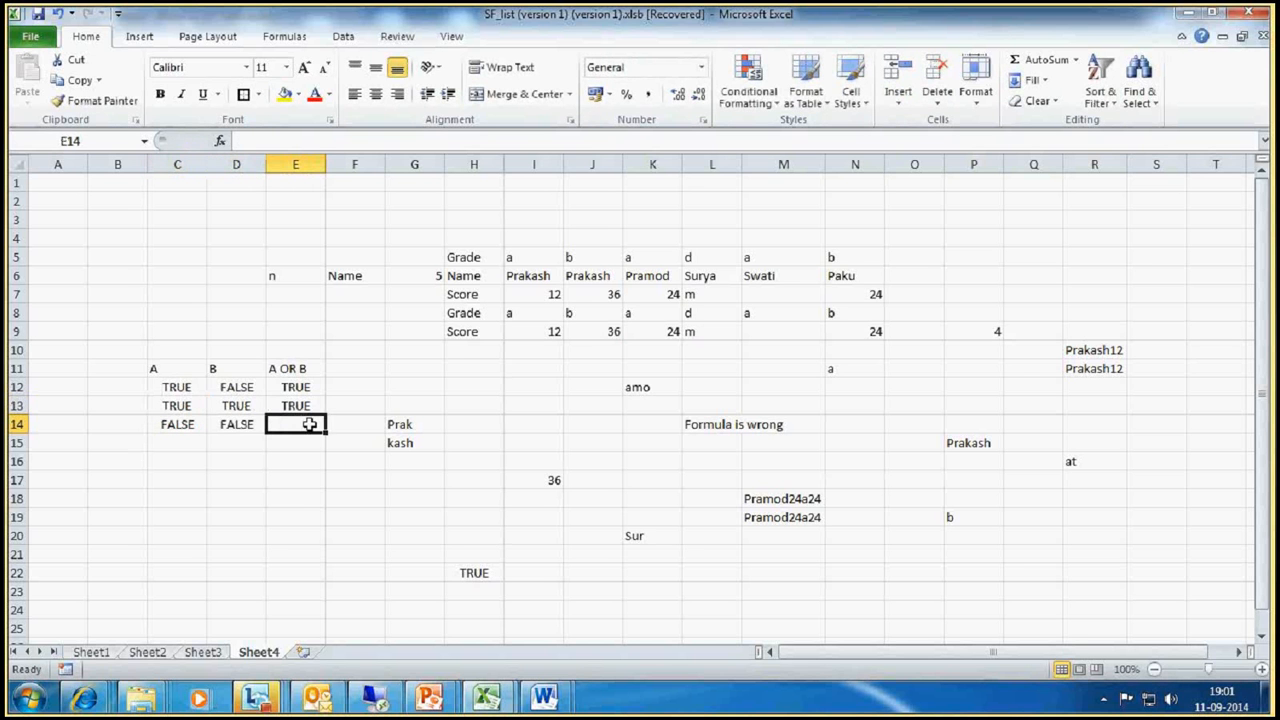
{"action": "type", "text": "FALSE"}
{"action": "key", "text": "Return"}
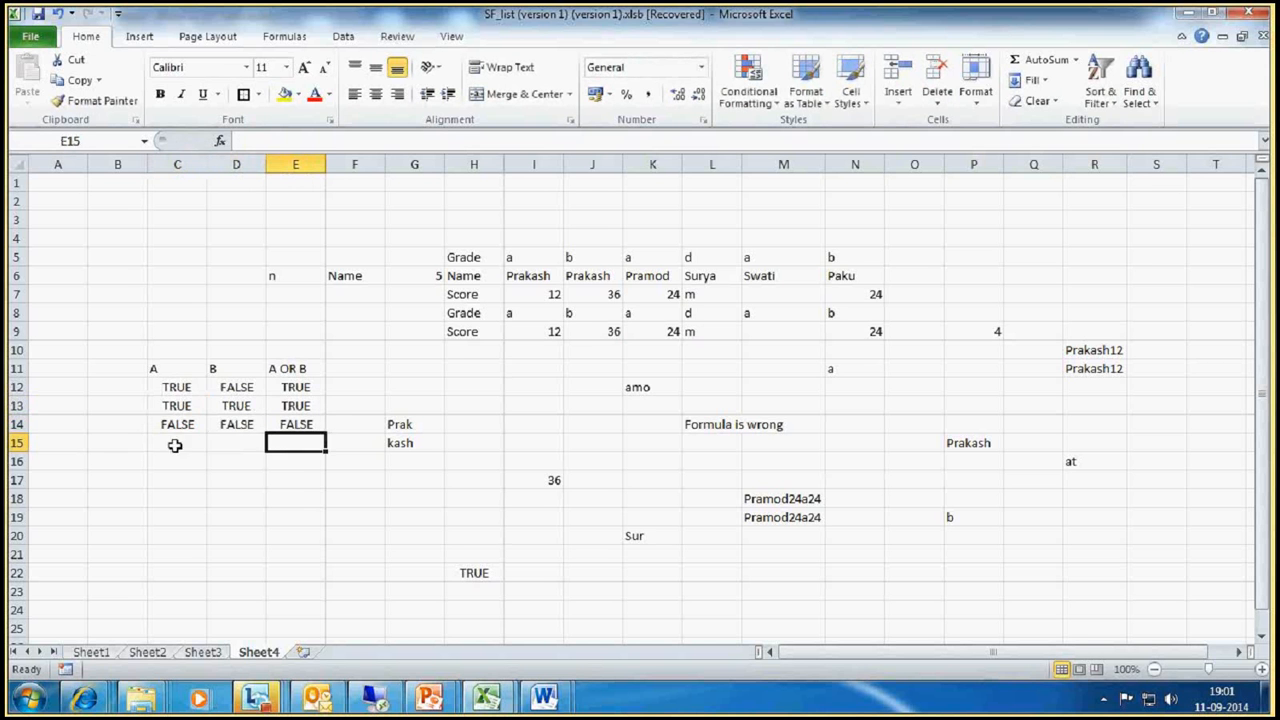
Step: Fill truth table row 15 with FALSE for A, TRUE for B and TRUE for A OR B
{"action": "left_click", "coordinate": [170, 447]}
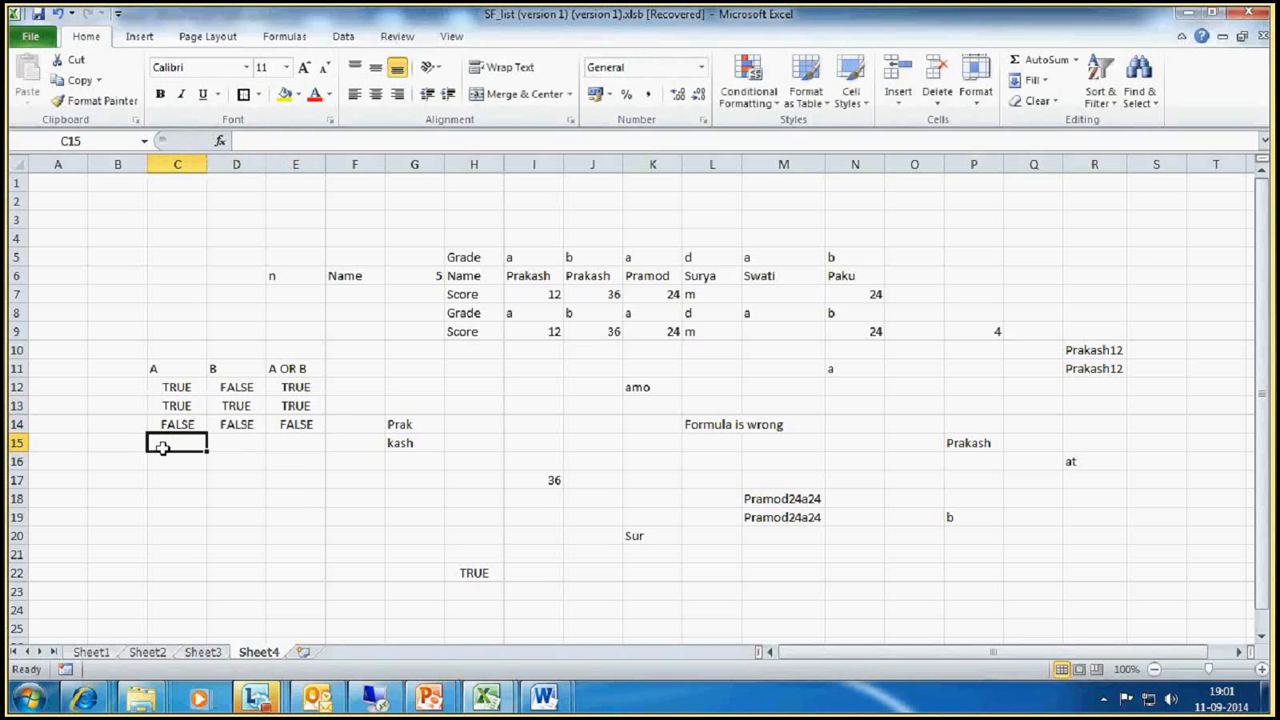
{"action": "type", "text": "F"}
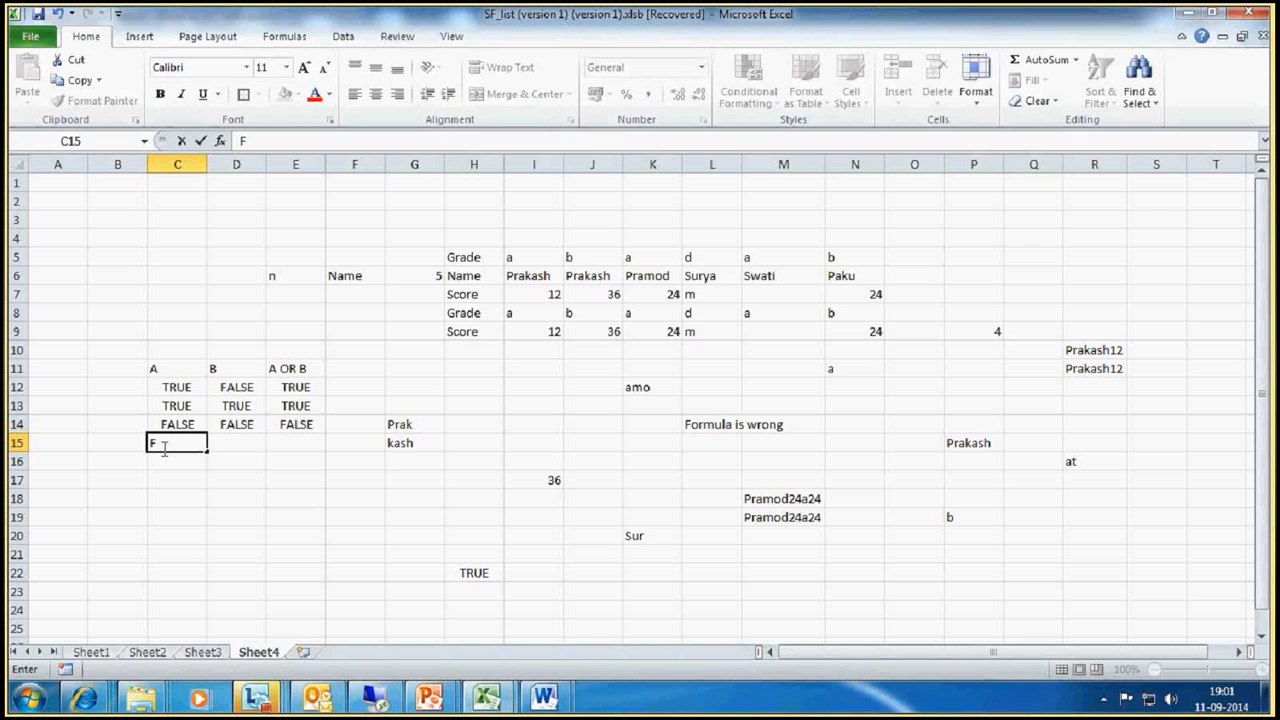
{"action": "type", "text": "ALSE"}
{"action": "left_click", "coordinate": [229, 443]}
{"action": "type", "text": "TRUE"}
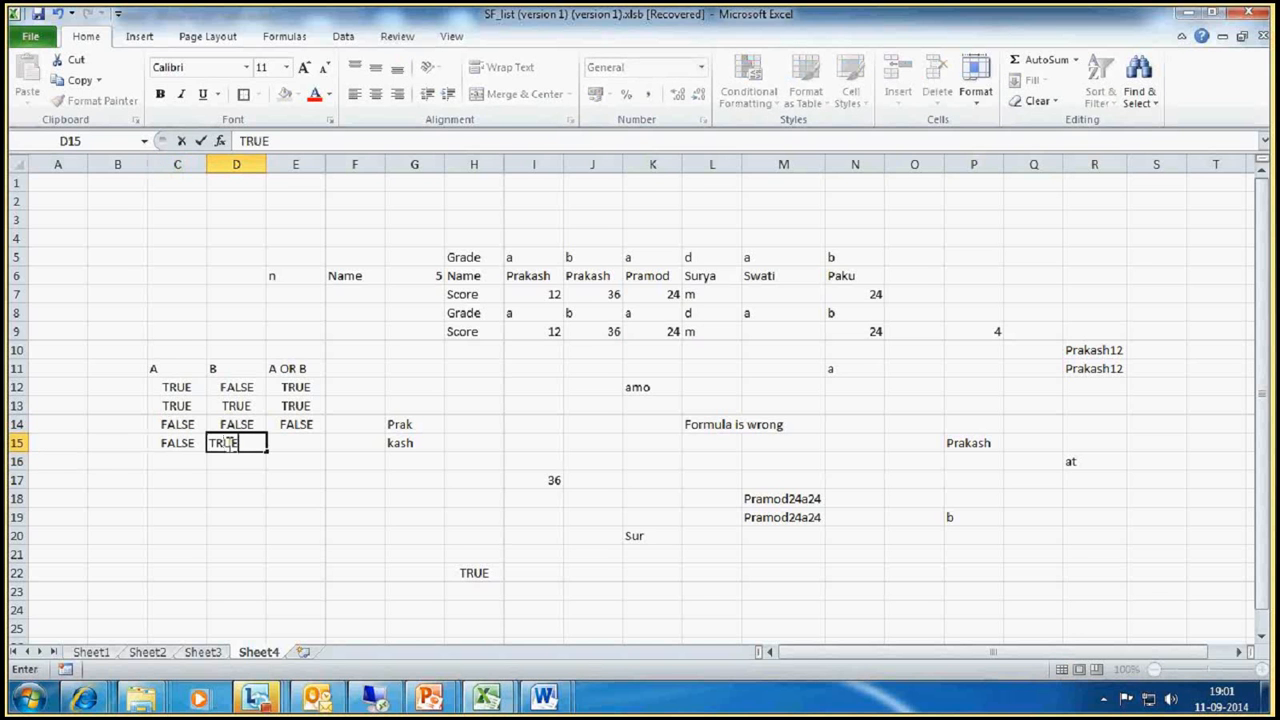
{"action": "left_click", "coordinate": [296, 498]}
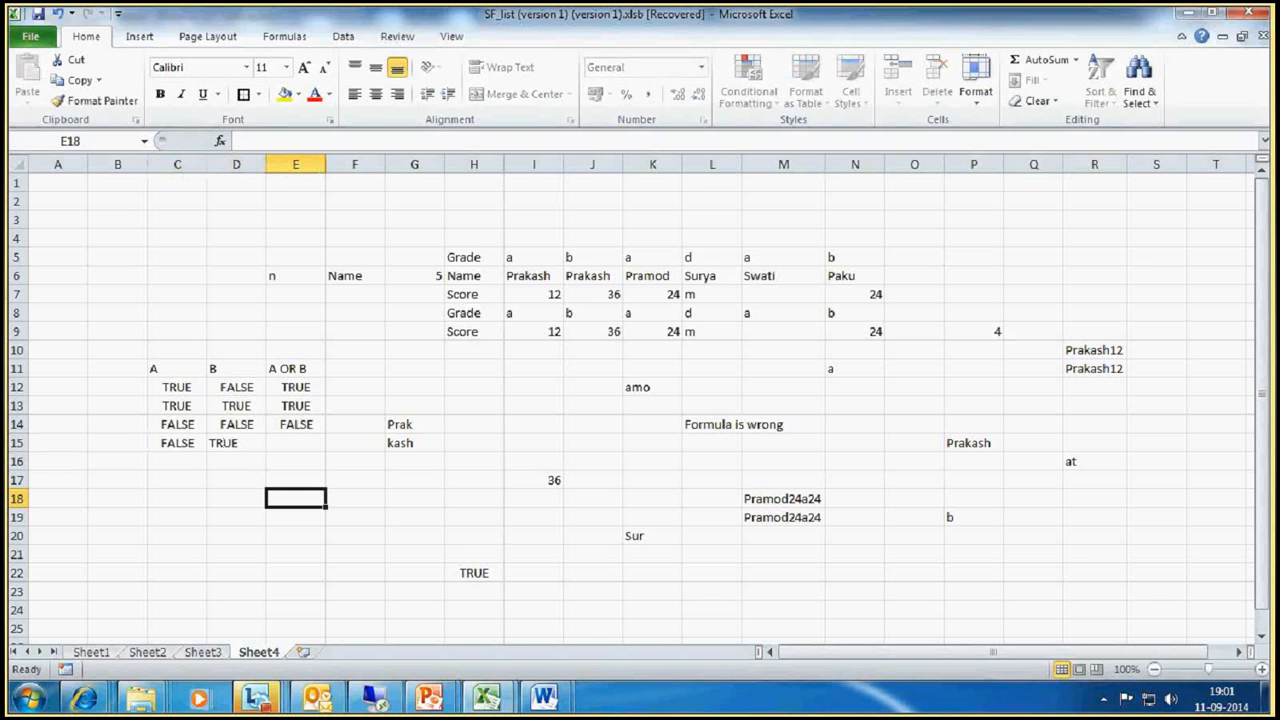
{"action": "left_click", "coordinate": [297, 445]}
{"action": "type", "text": "TRU"}
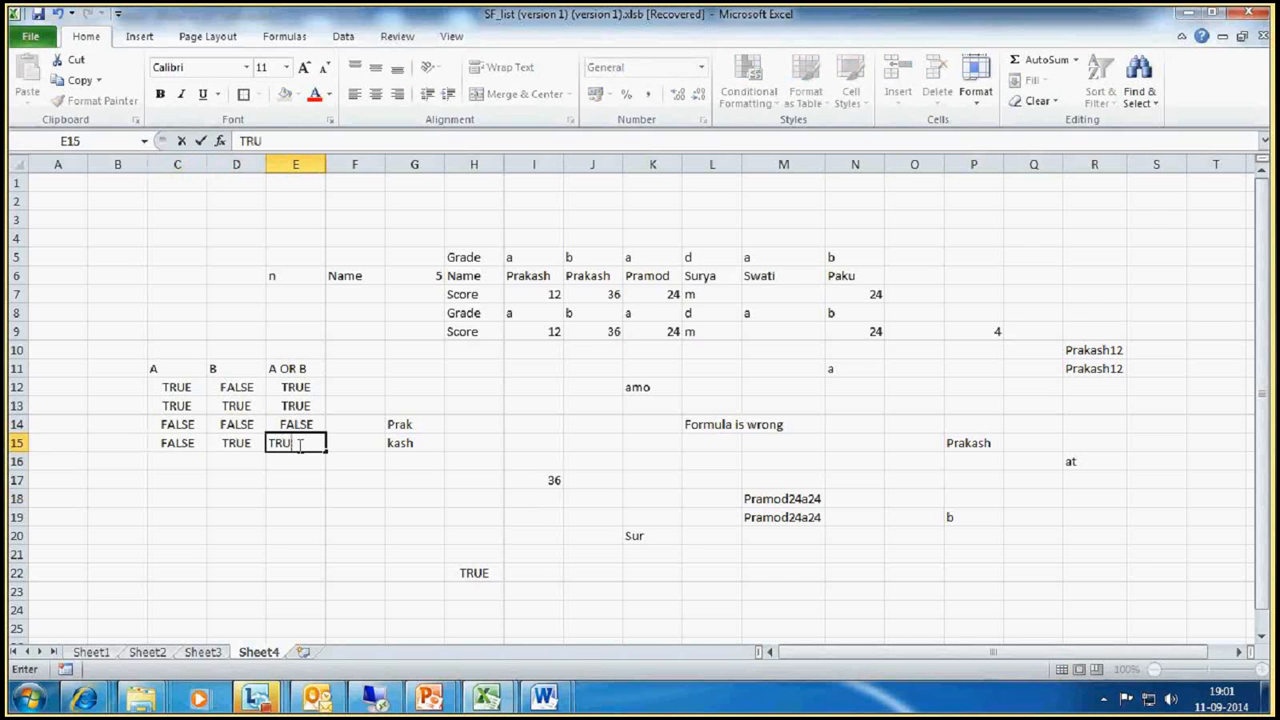
{"action": "type", "text": "E"}
{"action": "key", "text": "Return"}
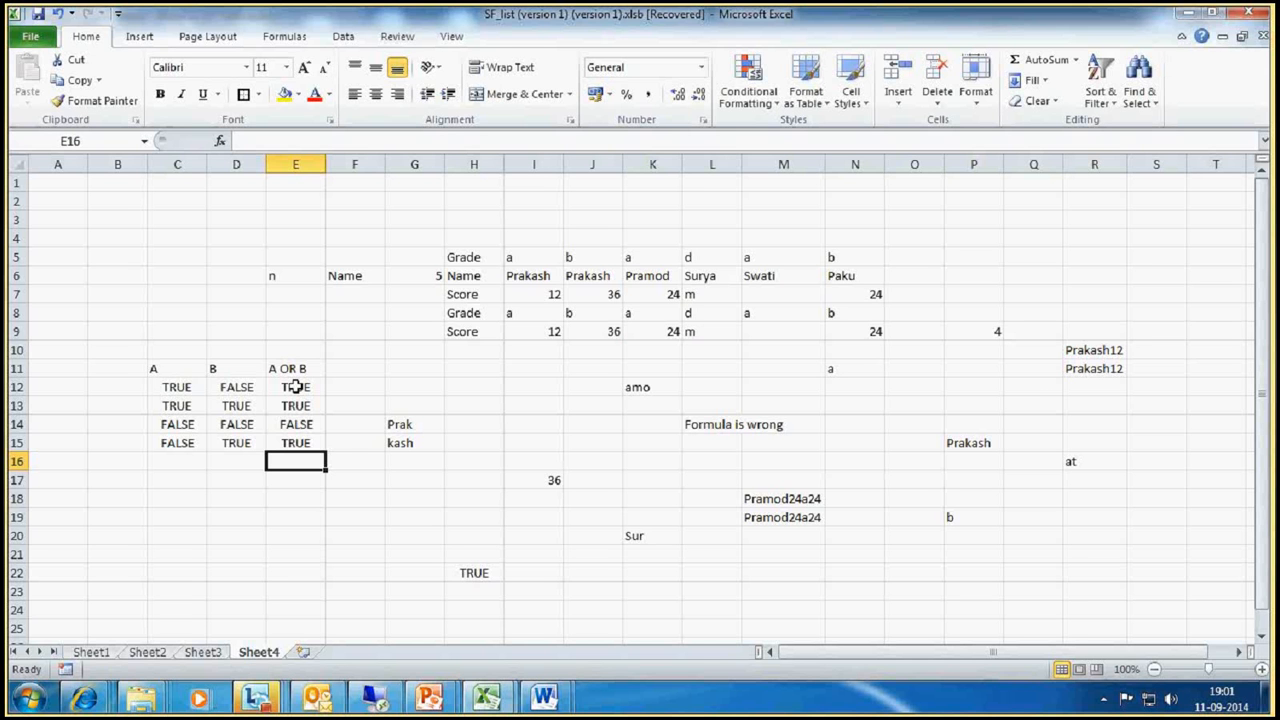
Step: Enter the formula =OR(5<7,6<8) in cell C18
{"action": "left_click", "coordinate": [180, 504]}
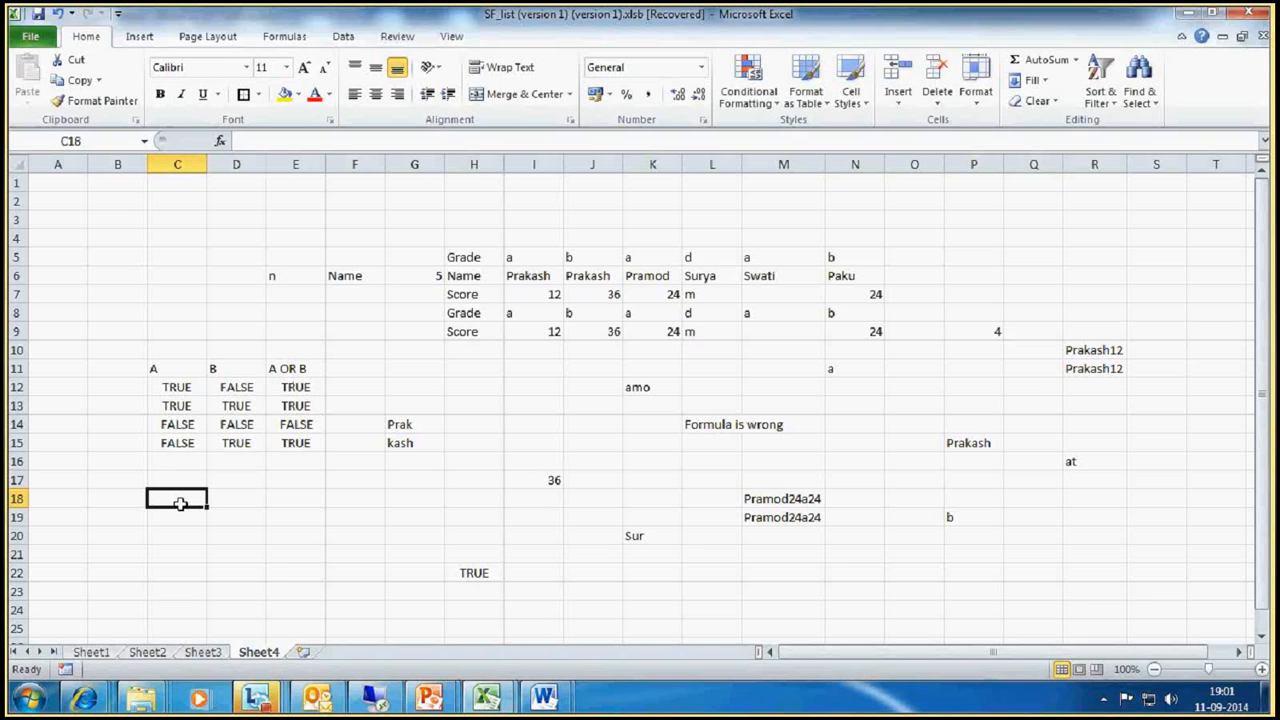
{"action": "type", "text": "=OR("}
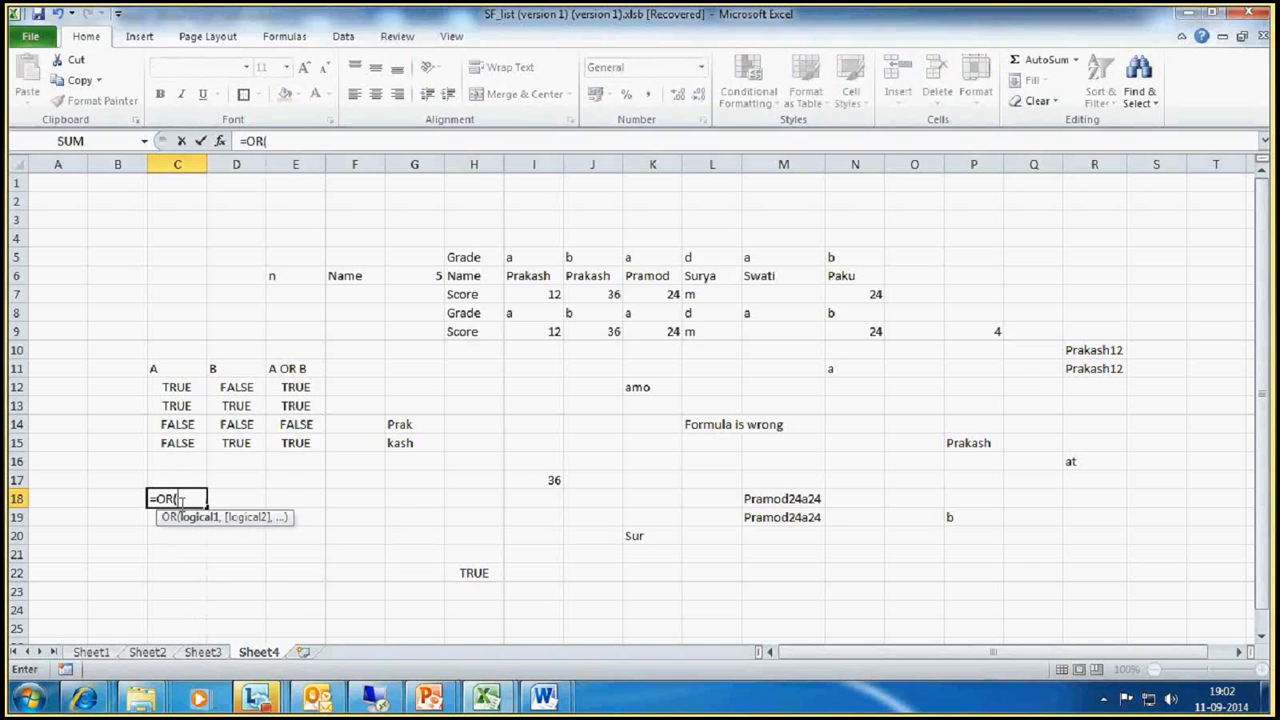
{"action": "type", "text": "5<7,"}
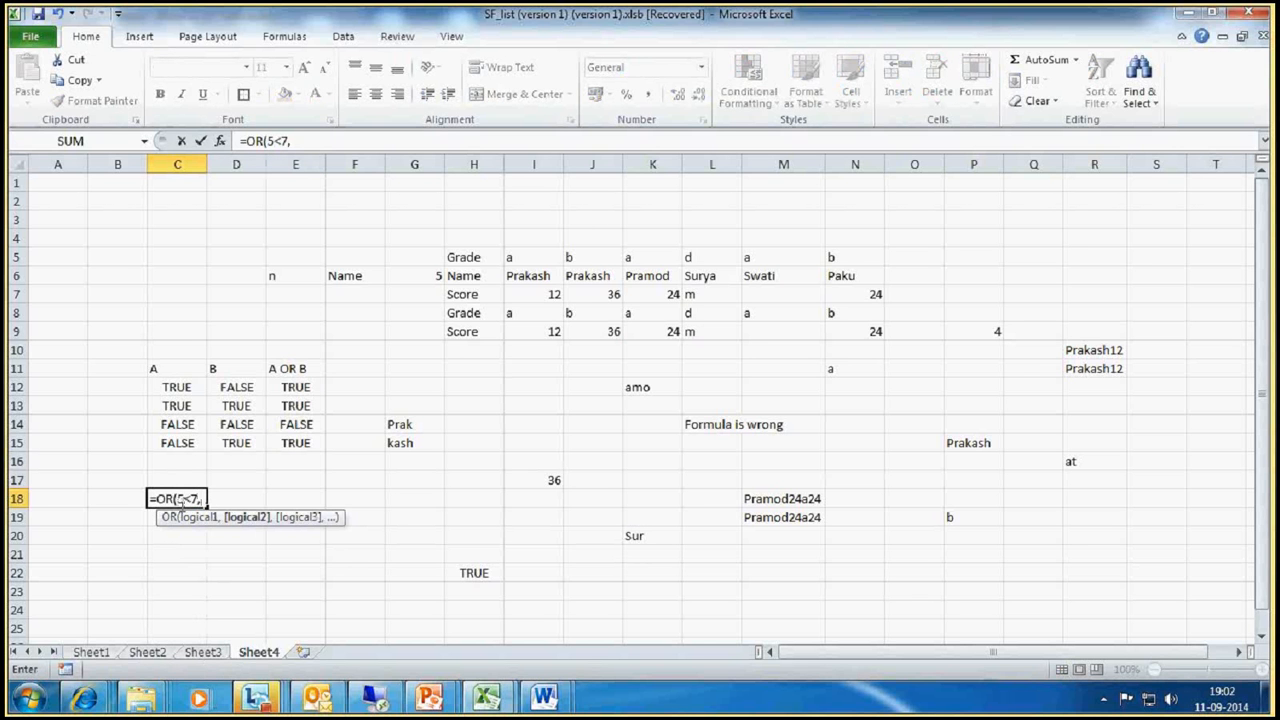
{"action": "type", "text": "6<8)"}
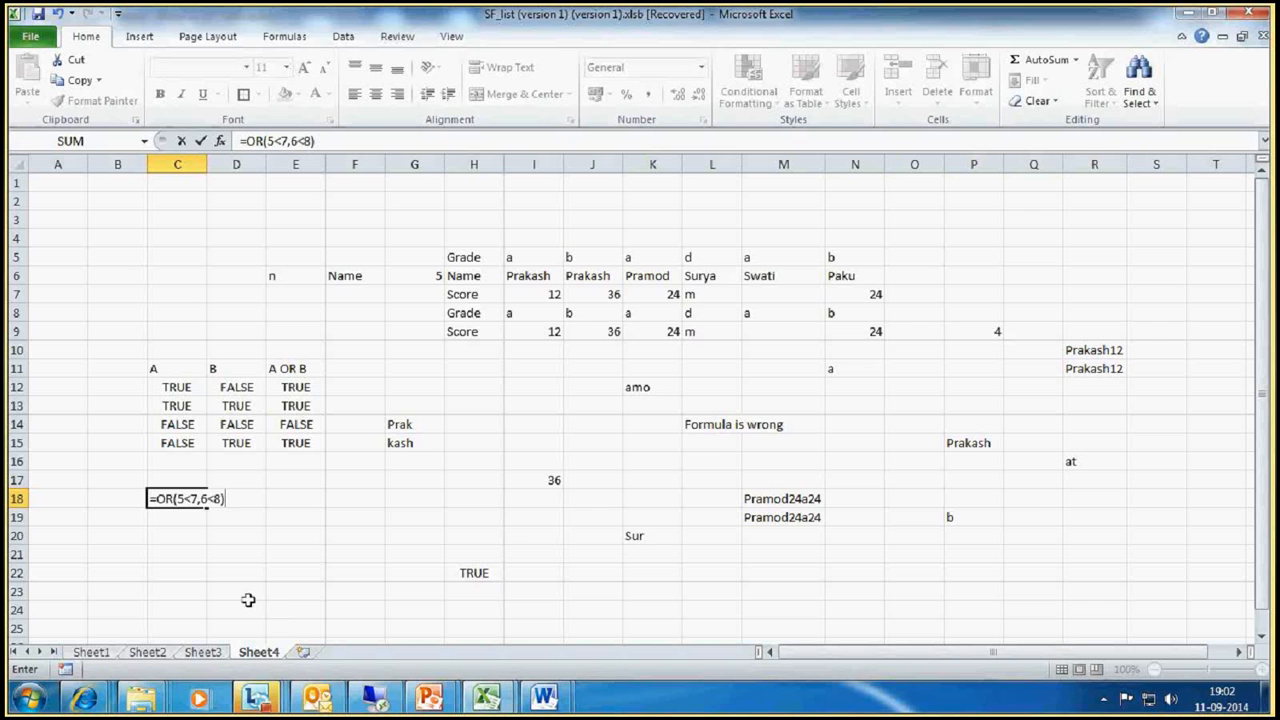
{"action": "mouse_move", "coordinate": [268, 698]}
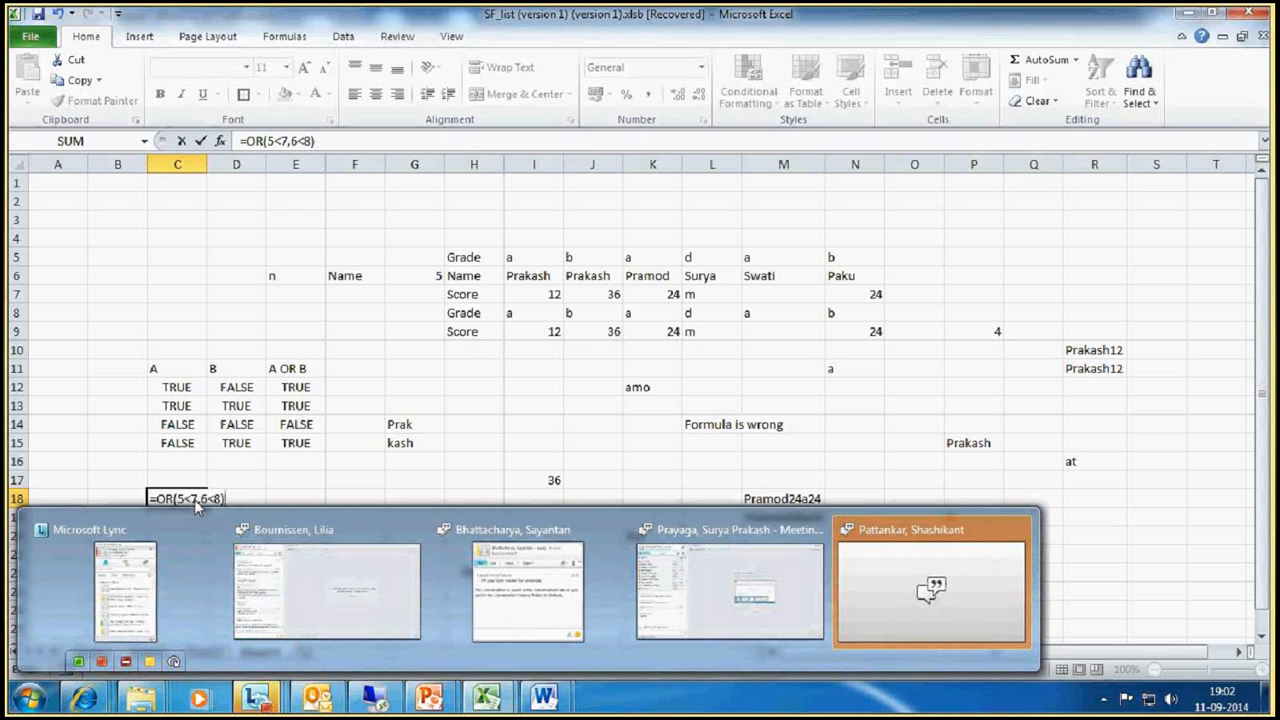
{"action": "key", "text": "Return"}
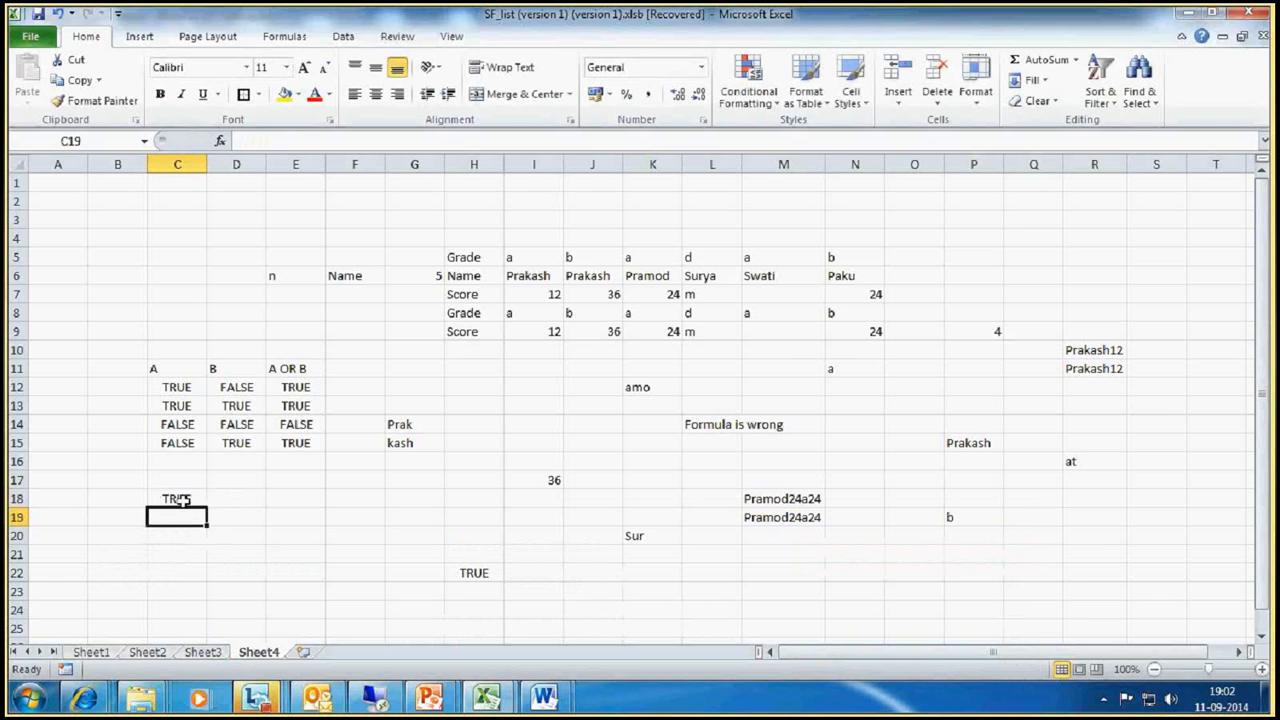
Step: Change the second condition of the OR formula in C18 to 6>8
{"action": "left_click", "coordinate": [184, 500]}
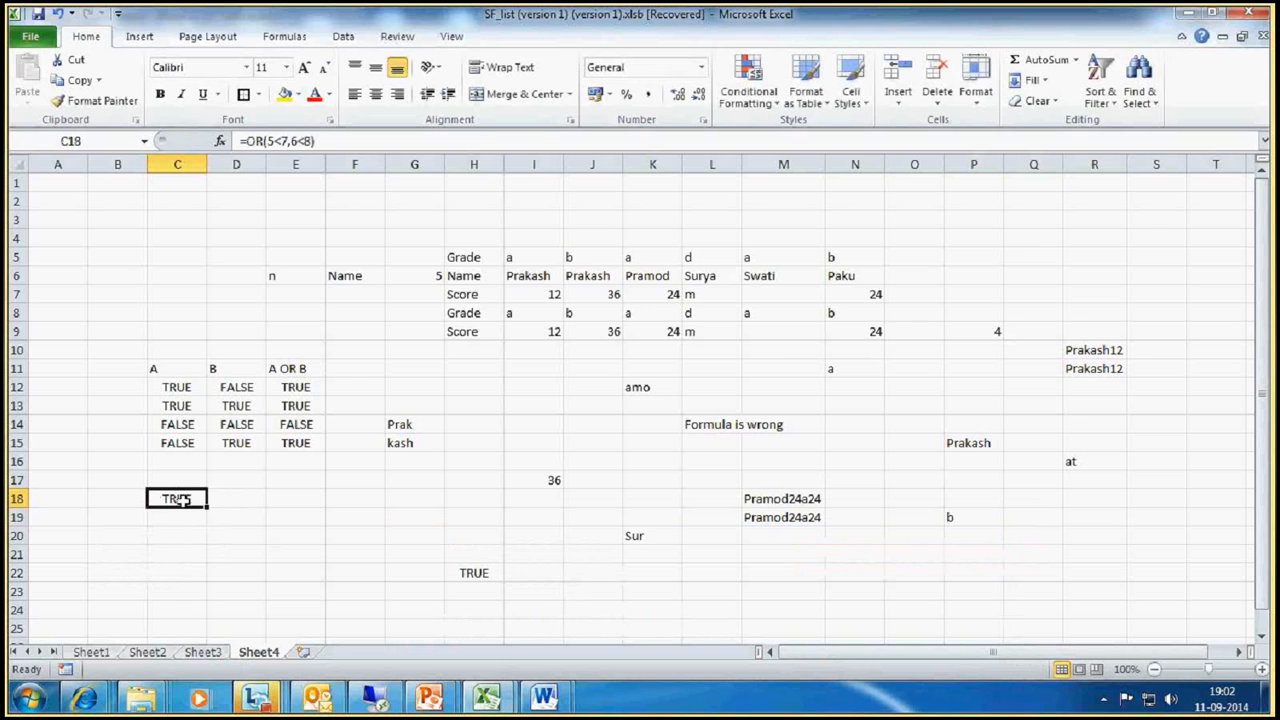
{"action": "left_click", "coordinate": [291, 150]}
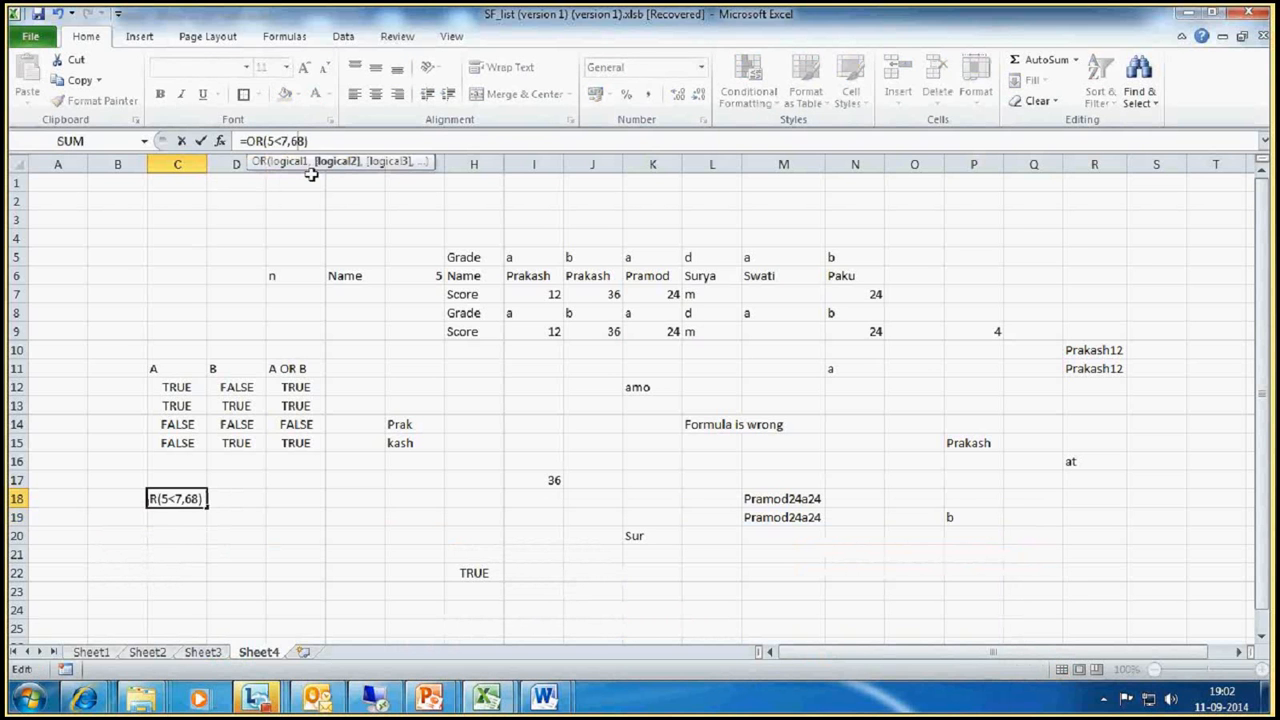
{"action": "key", "text": "BackSpace"}
{"action": "type", "text": ">"}
{"action": "key", "text": "Return"}
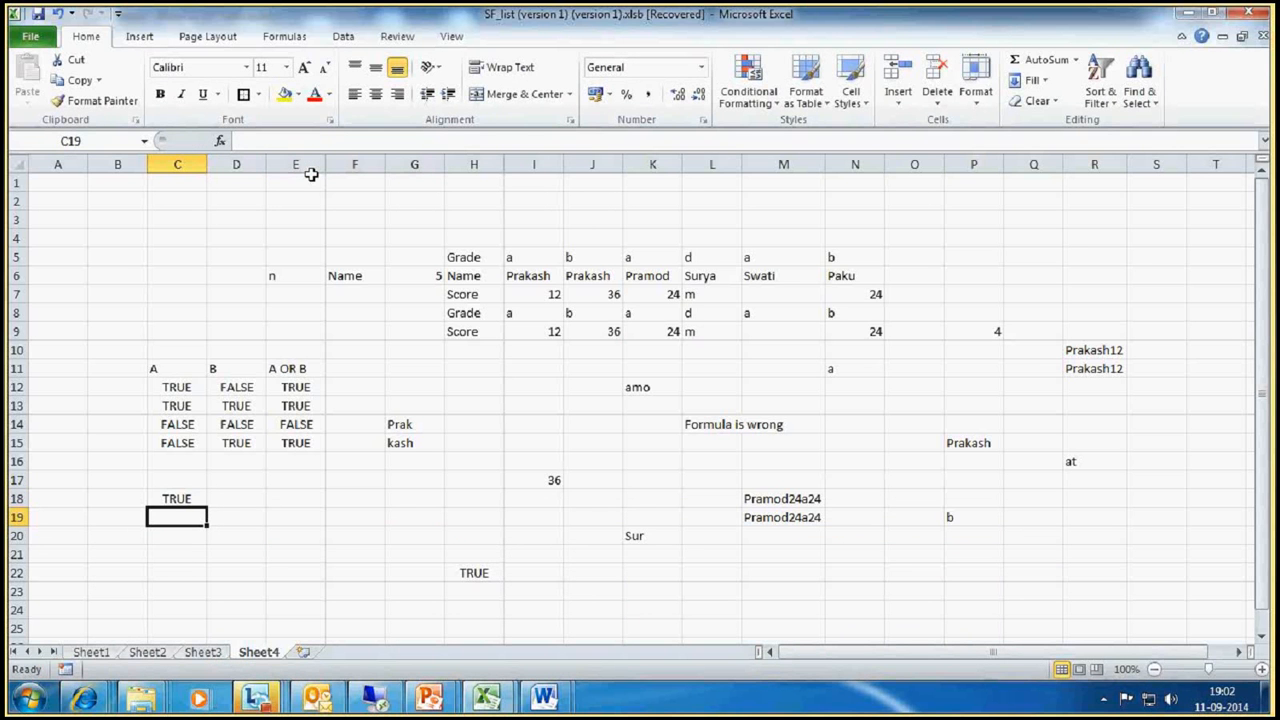
Step: Change the function in the C18 formula from OR to AND, keeping both conditions
{"action": "right_click", "coordinate": [311, 176]}
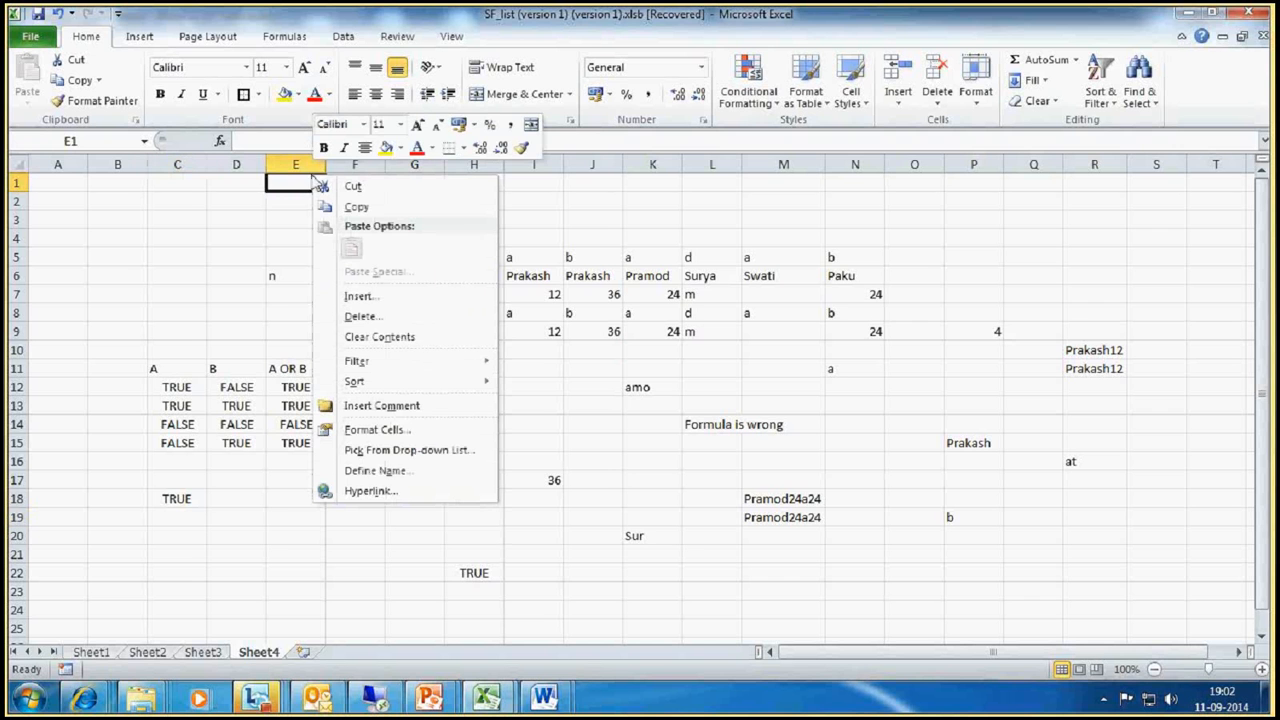
{"action": "left_click", "coordinate": [180, 505]}
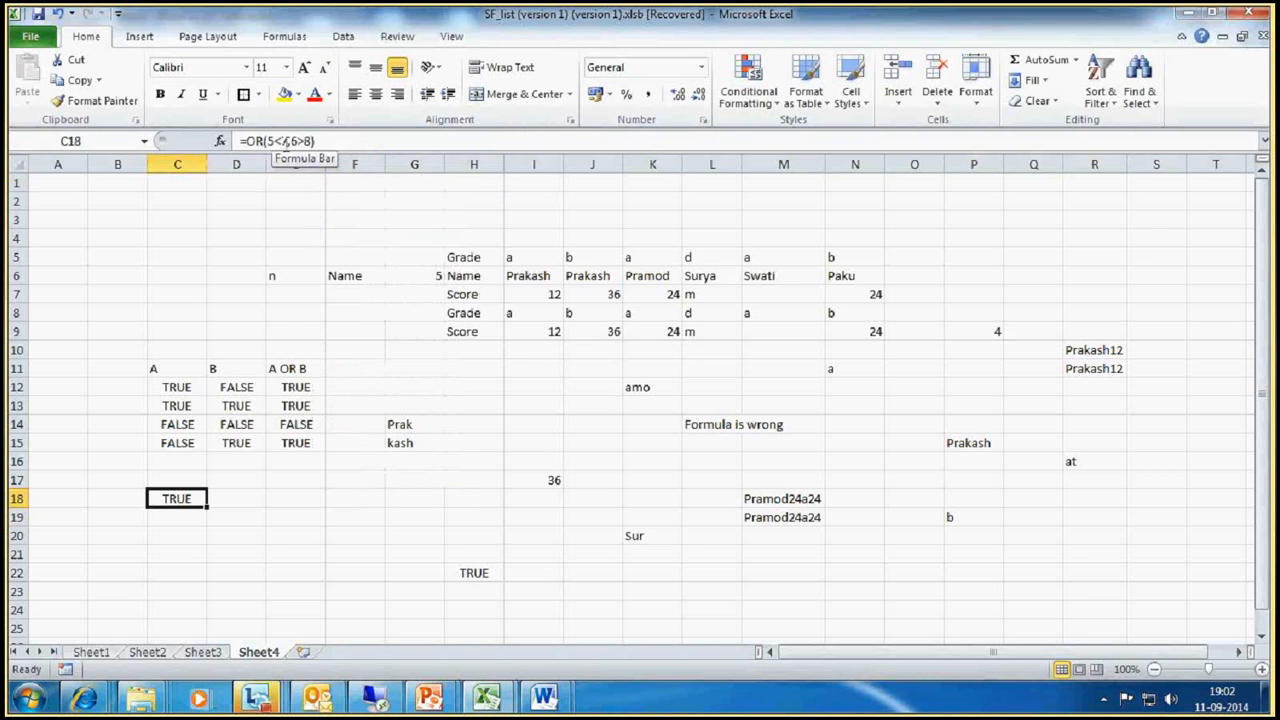
{"action": "left_click", "coordinate": [263, 141]}
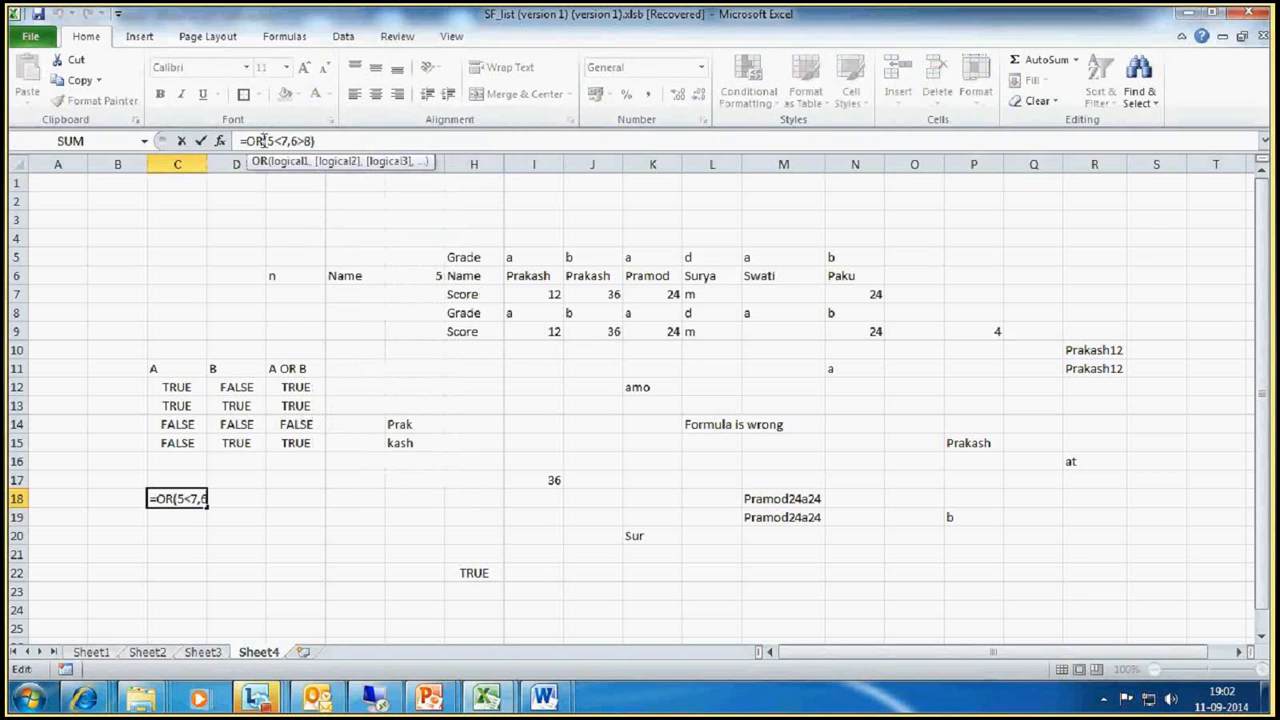
{"action": "key", "text": "BackSpace"}
{"action": "key", "text": "BackSpace"}
{"action": "type", "text": "AND"}
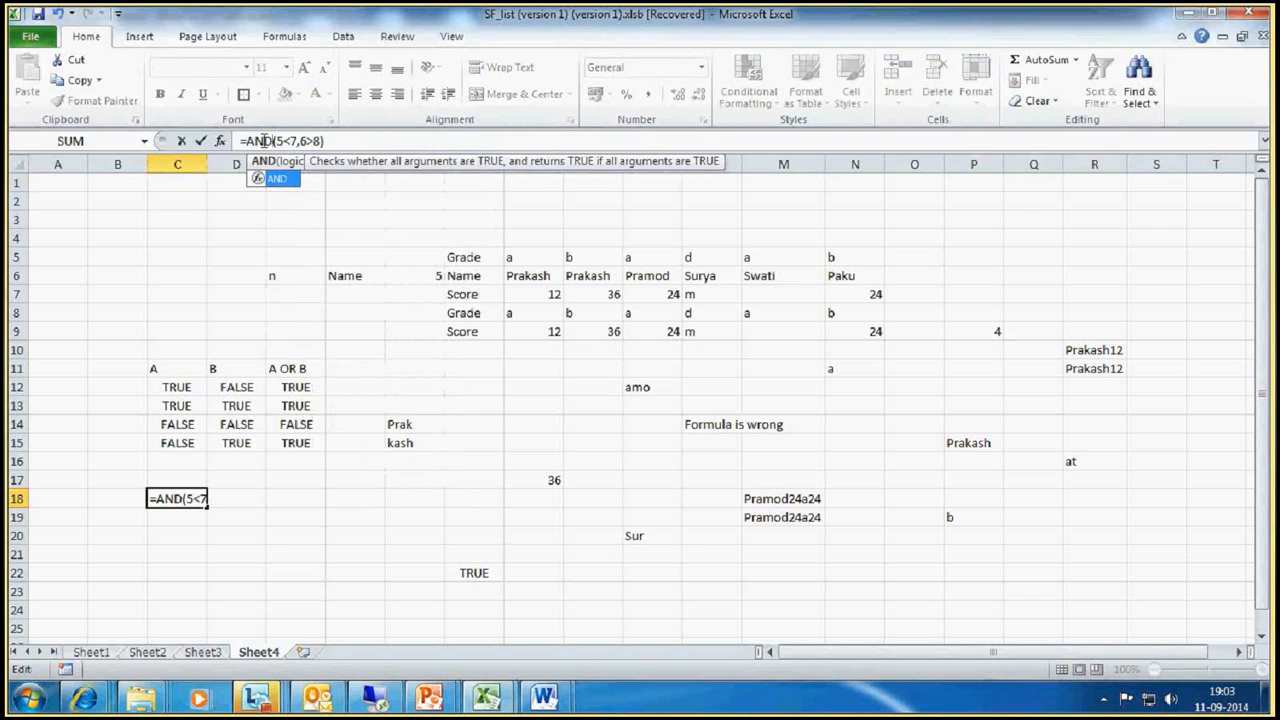
{"action": "key", "text": "Return"}
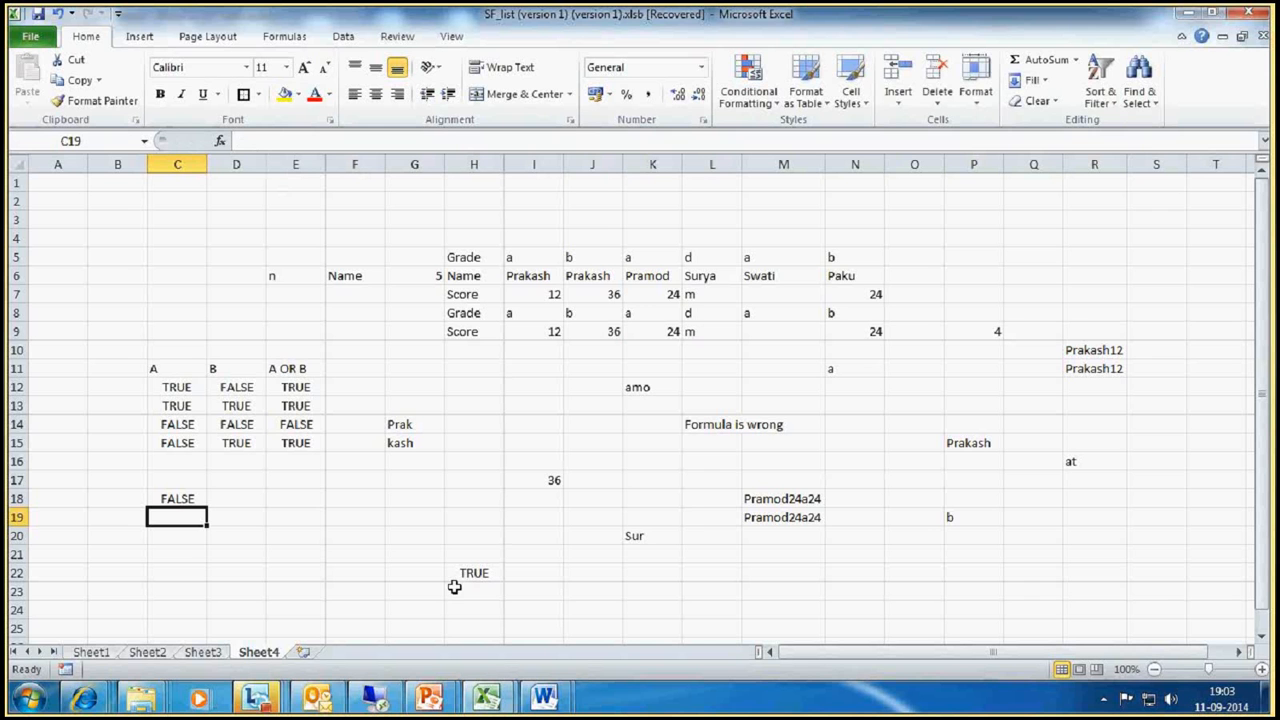
Step: Start an OR formula in cell R22 with I7<J7 as its first condition
{"action": "left_click", "coordinate": [1090, 572]}
{"action": "type", "text": "="}
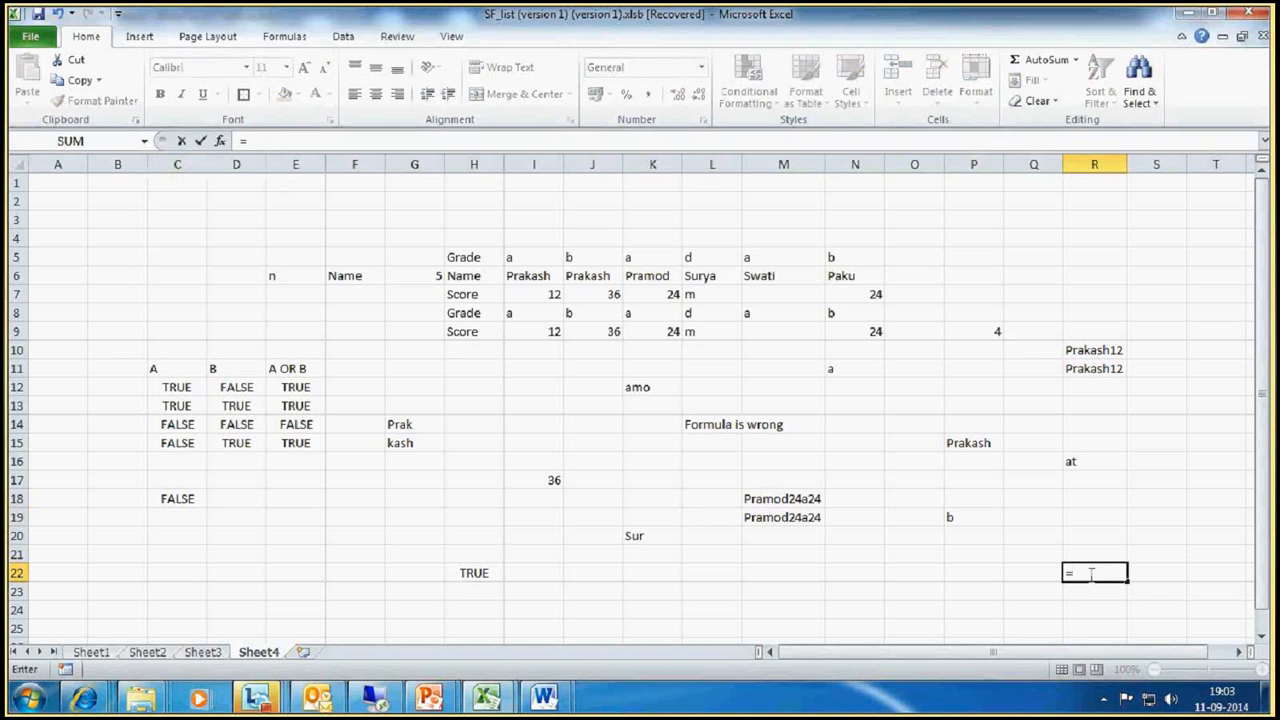
{"action": "type", "text": "OR"}
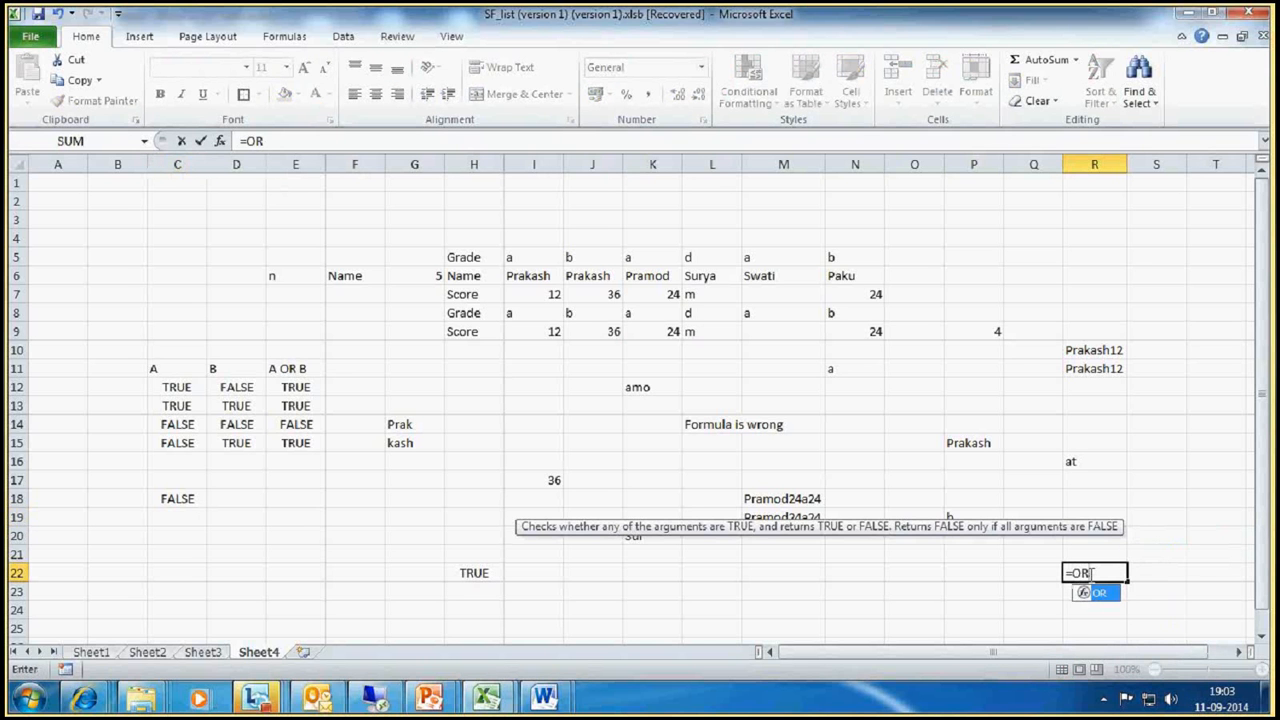
{"action": "type", "text": "("}
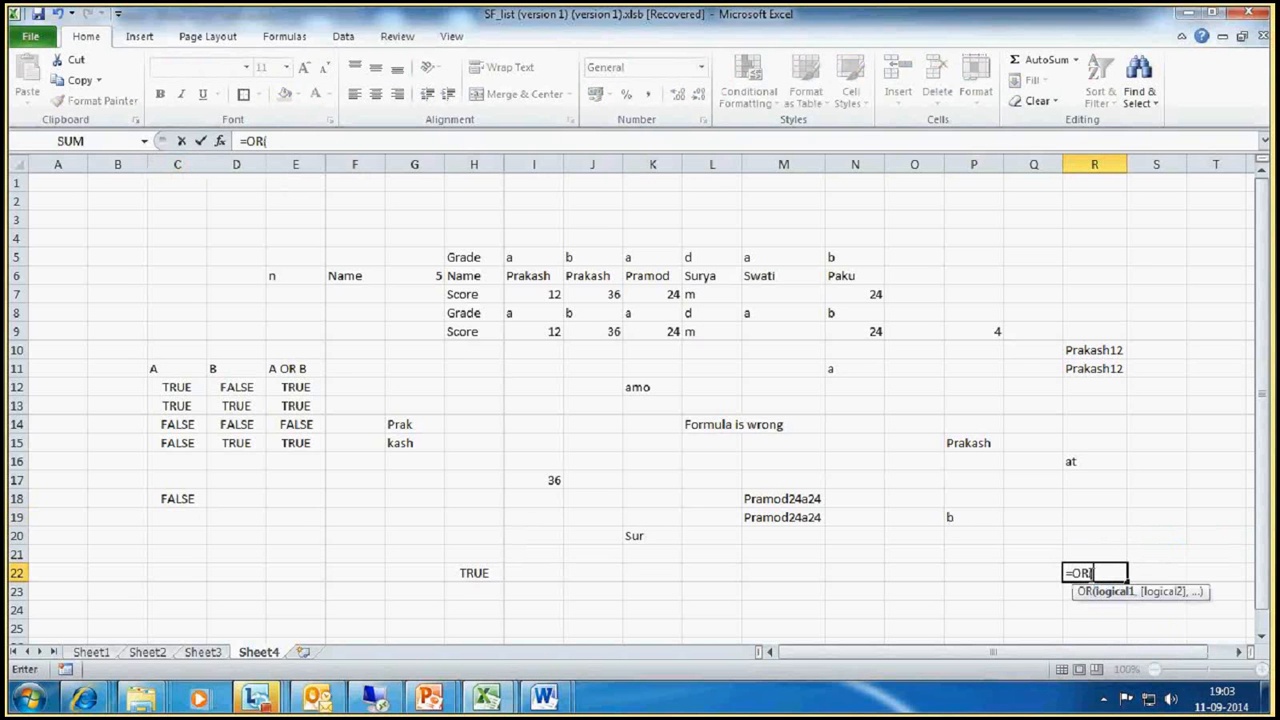
{"action": "left_click", "coordinate": [544, 295]}
{"action": "type", "text": "<3"}
{"action": "key", "text": "BackSpace"}
{"action": "left_click", "coordinate": [614, 294]}
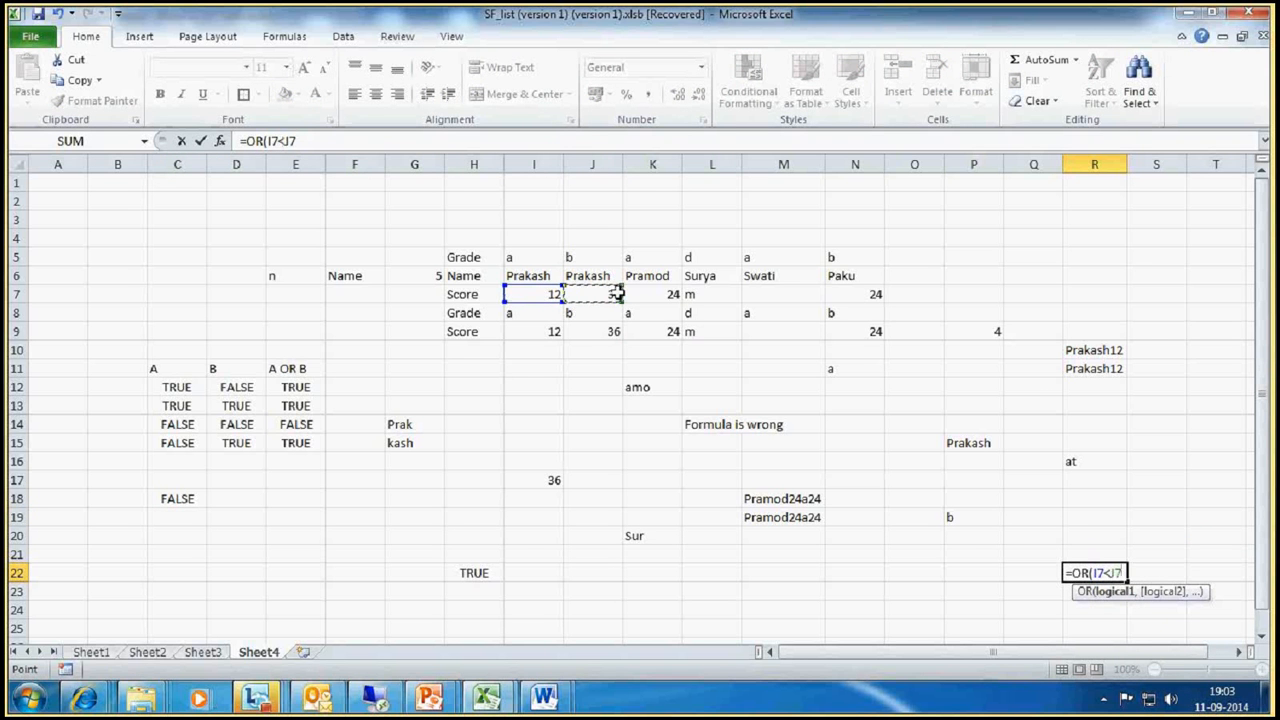
Step: Add J7<K7 and I7<K7 as the second and third conditions of the R22 formula and enter it
{"action": "type", "text": ","}
{"action": "left_click", "coordinate": [610, 294]}
{"action": "type", "text": "<"}
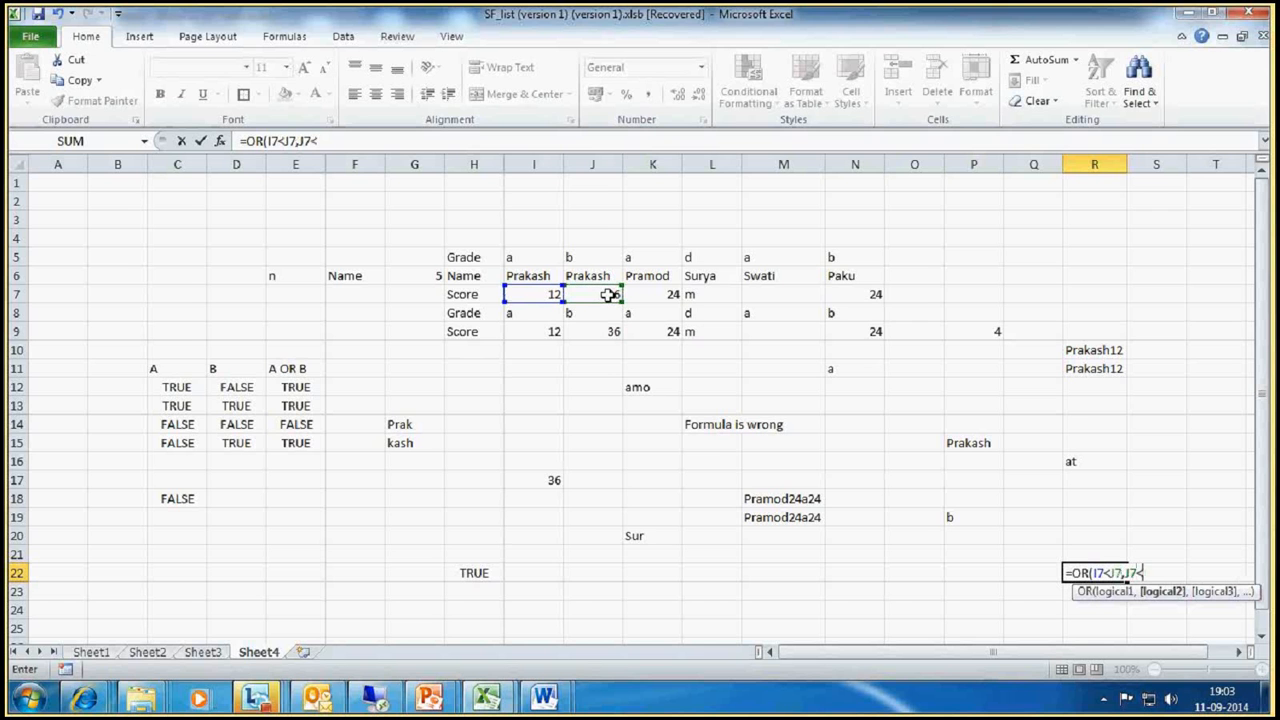
{"action": "left_click", "coordinate": [652, 294]}
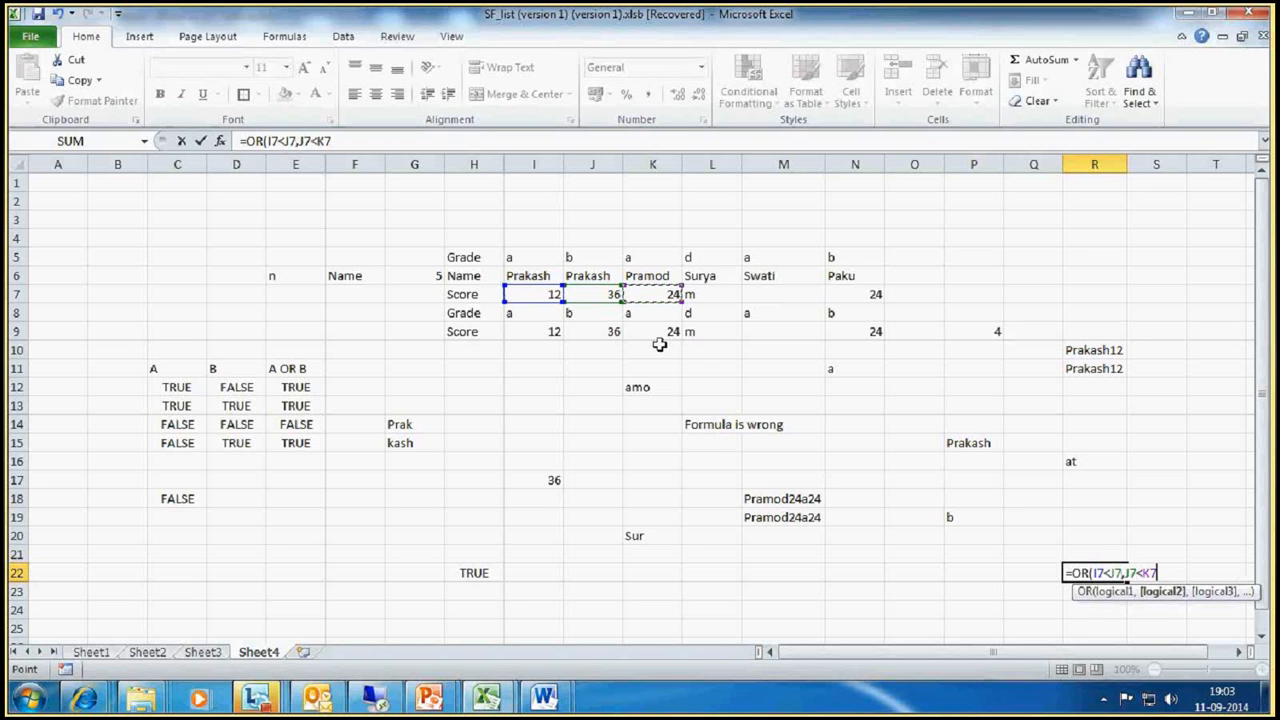
{"action": "type", "text": ","}
{"action": "left_click", "coordinate": [524, 294]}
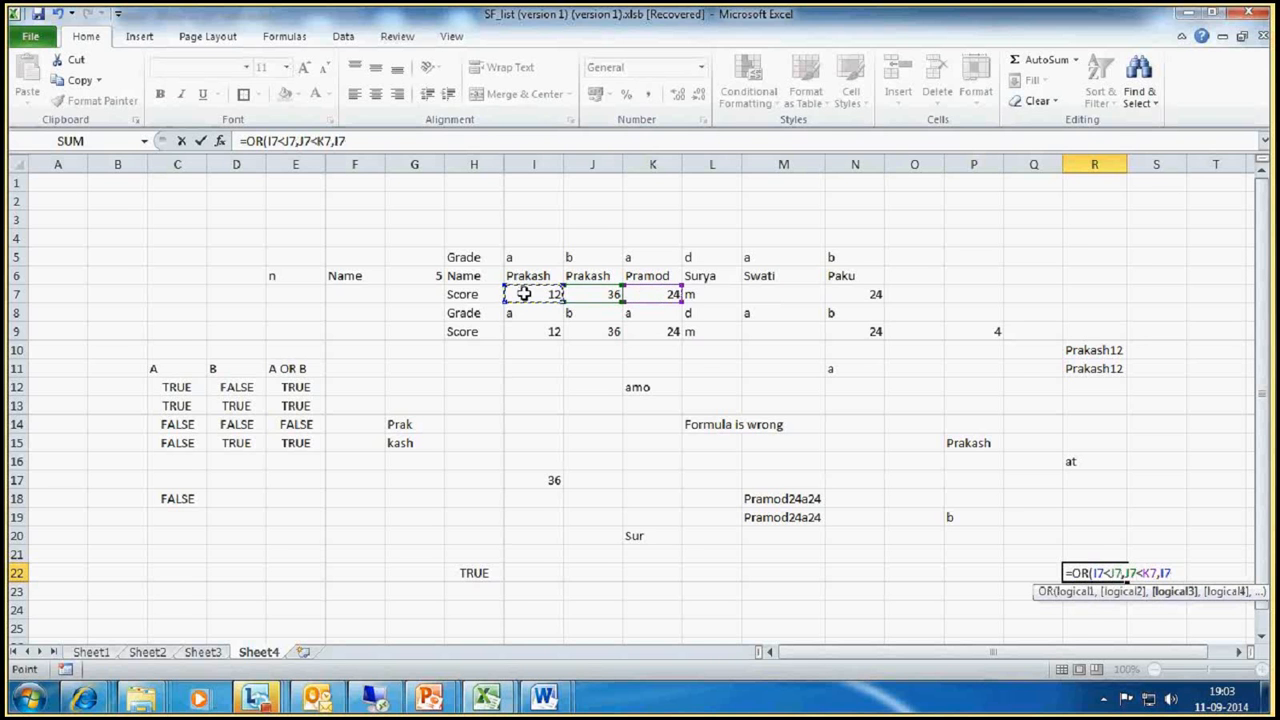
{"action": "type", "text": "<"}
{"action": "left_click", "coordinate": [612, 293]}
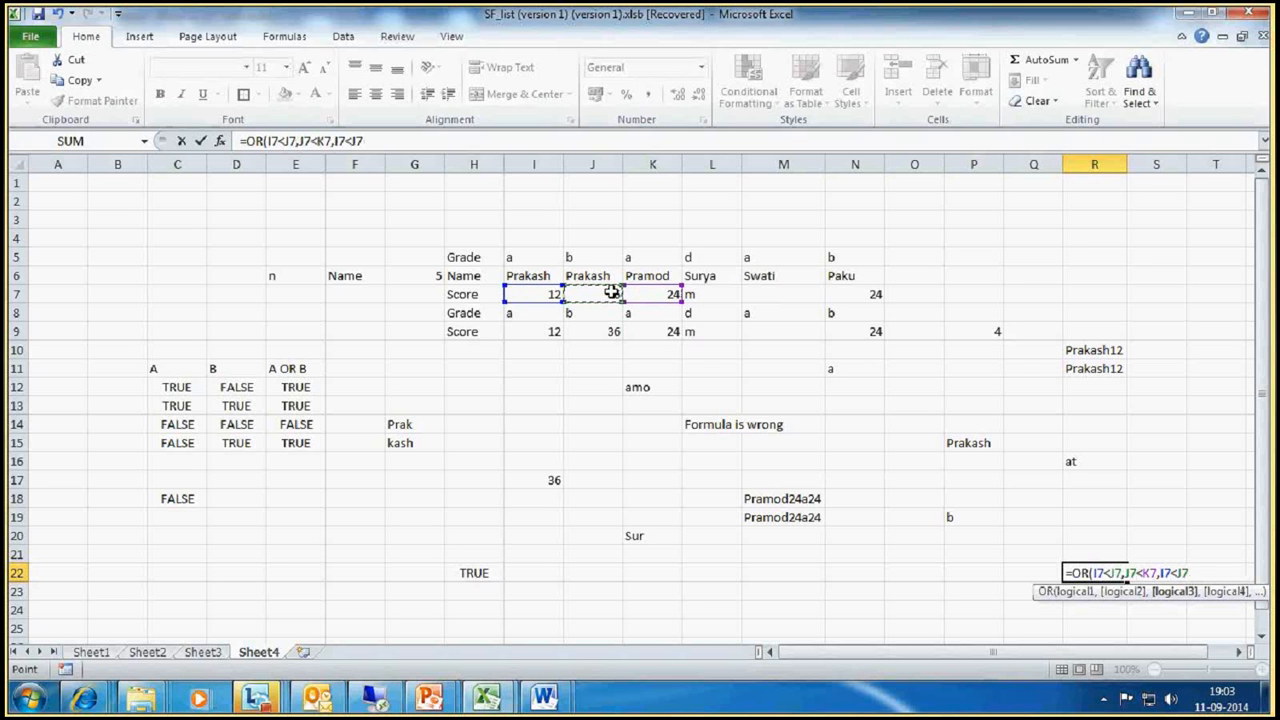
{"action": "left_click", "coordinate": [645, 293]}
{"action": "type", "text": ")"}
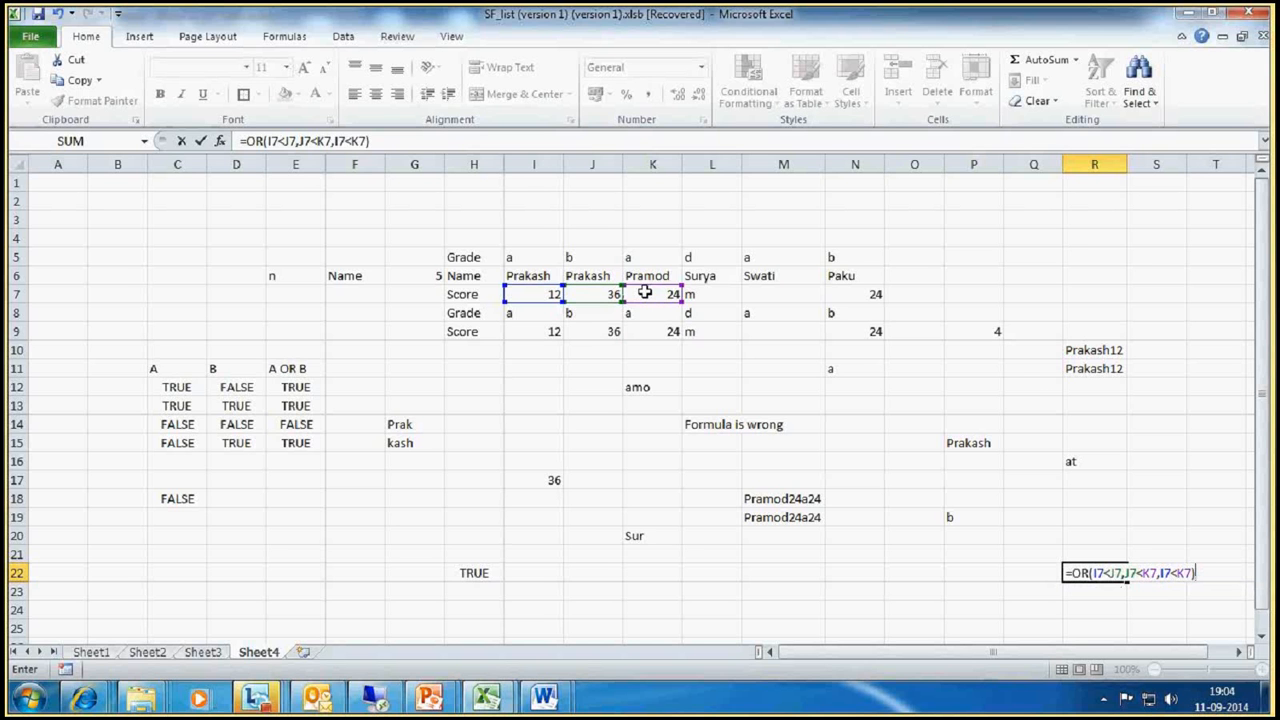
{"action": "key", "text": "Return"}
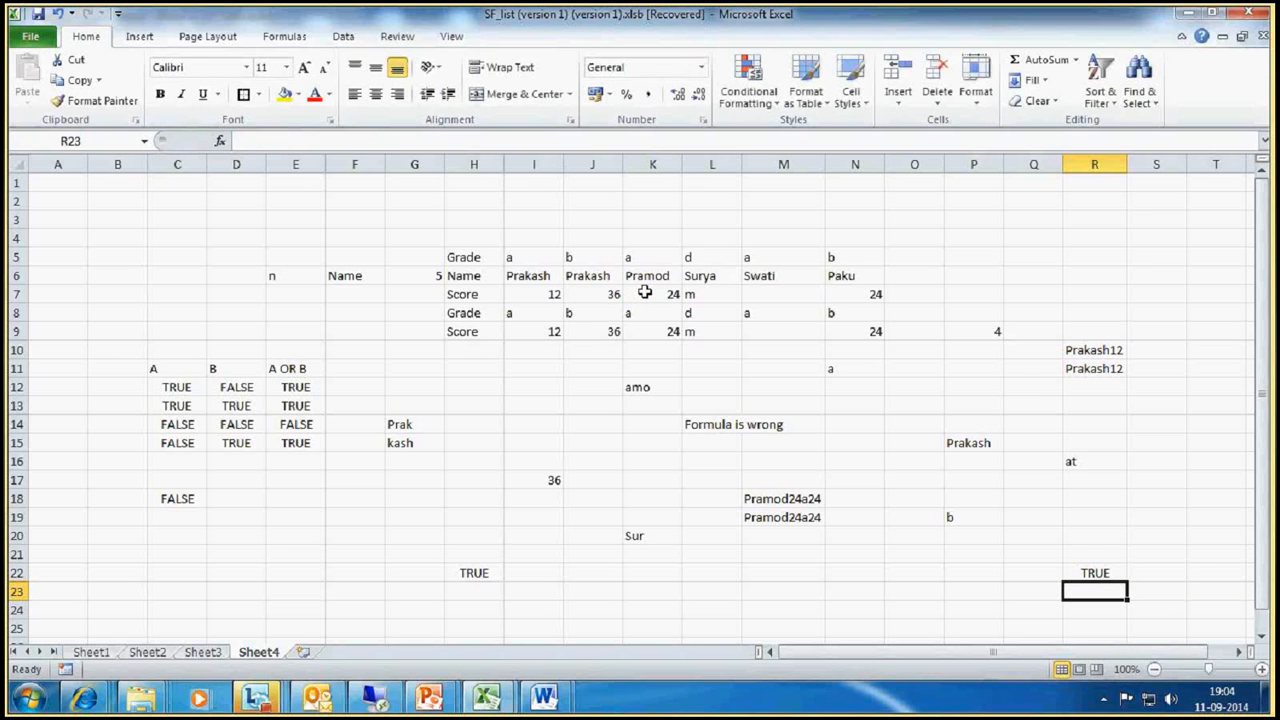
Step: Replace OR with AND in the R22 formula, keeping its three score comparisons
{"action": "left_click", "coordinate": [1108, 573]}
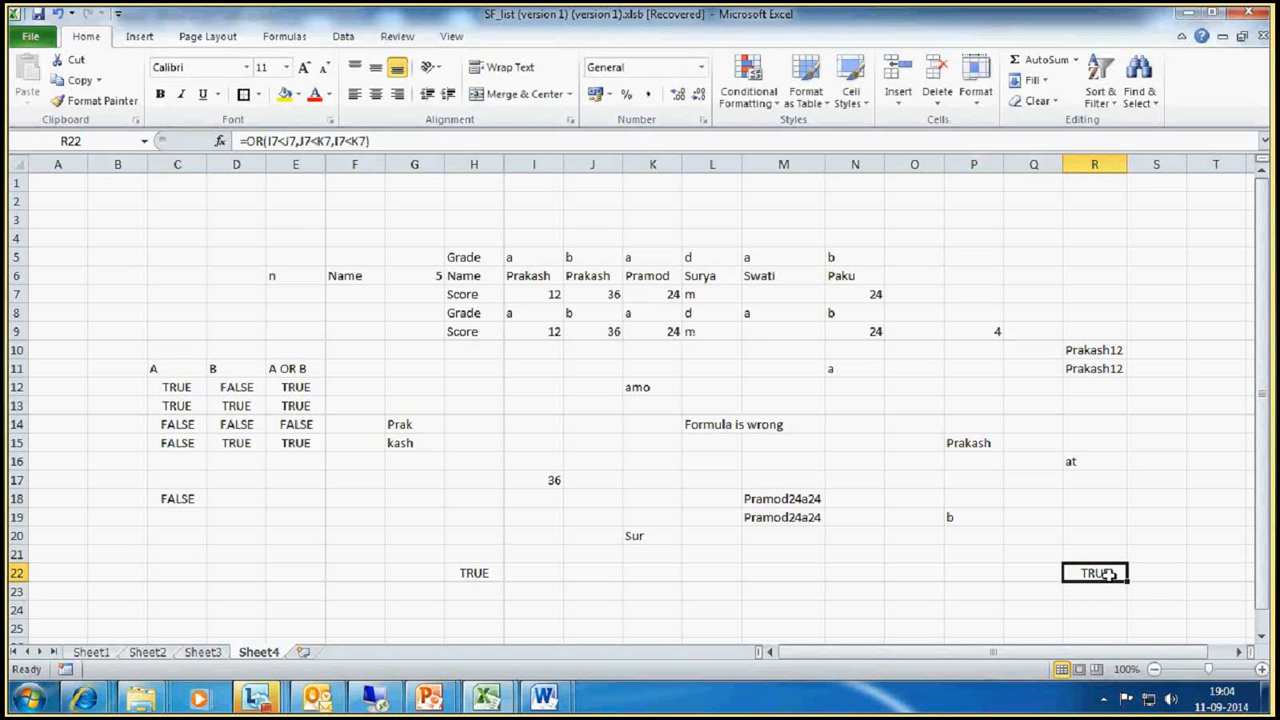
{"action": "left_click", "coordinate": [263, 141]}
{"action": "key", "text": "BackSpace"}
{"action": "key", "text": "BackSpace"}
{"action": "type", "text": "AND"}
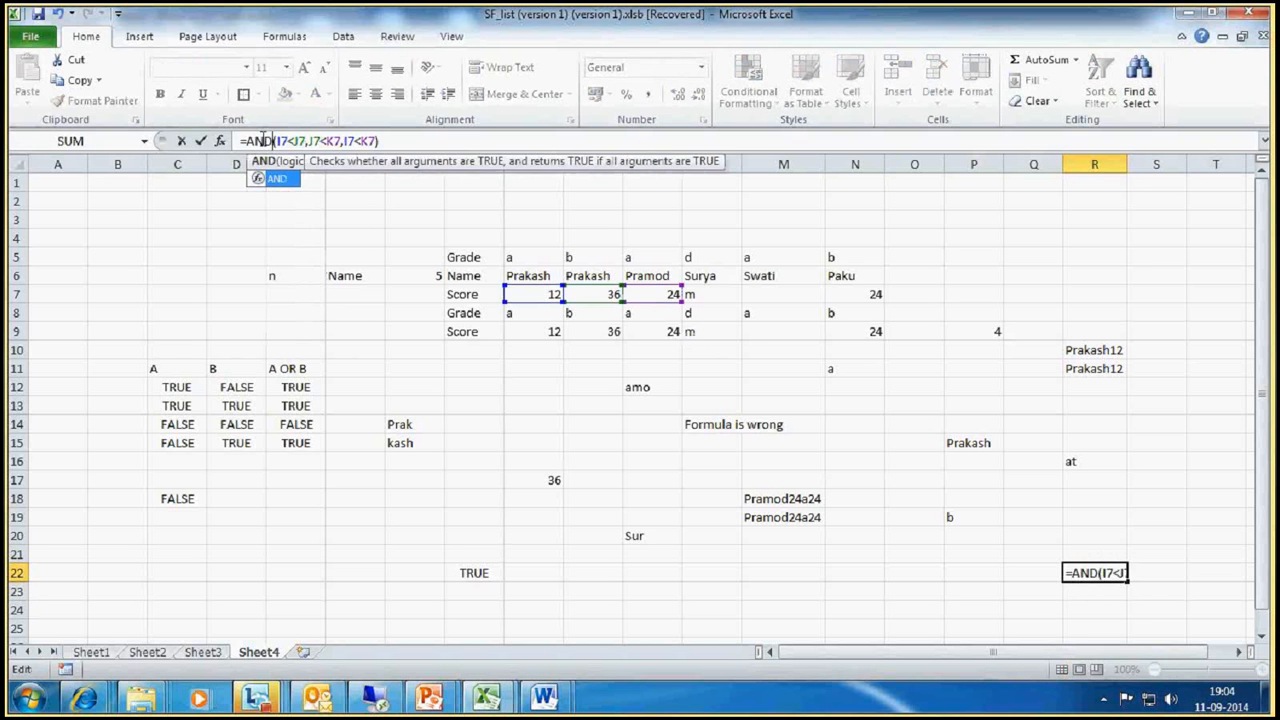
{"action": "key", "text": "Return"}
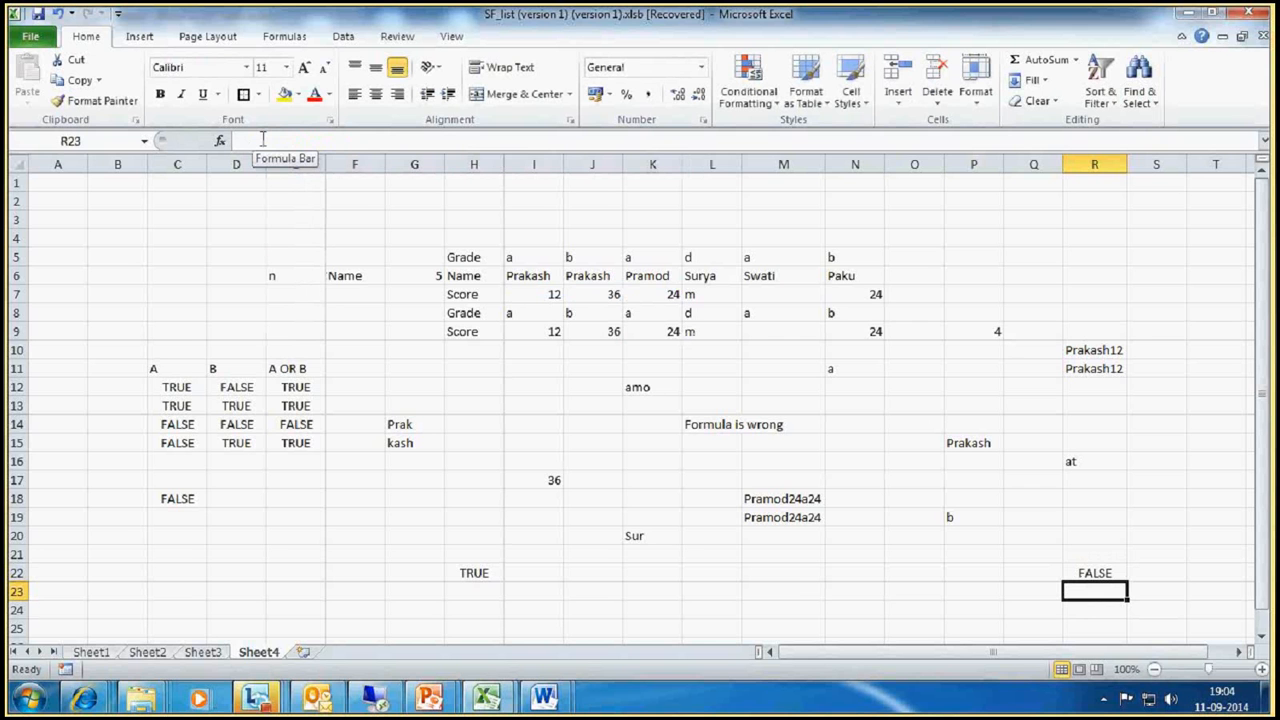
Step: Begin a formula in cell M23 with =OR(I7<J7)
{"action": "left_click", "coordinate": [789, 593]}
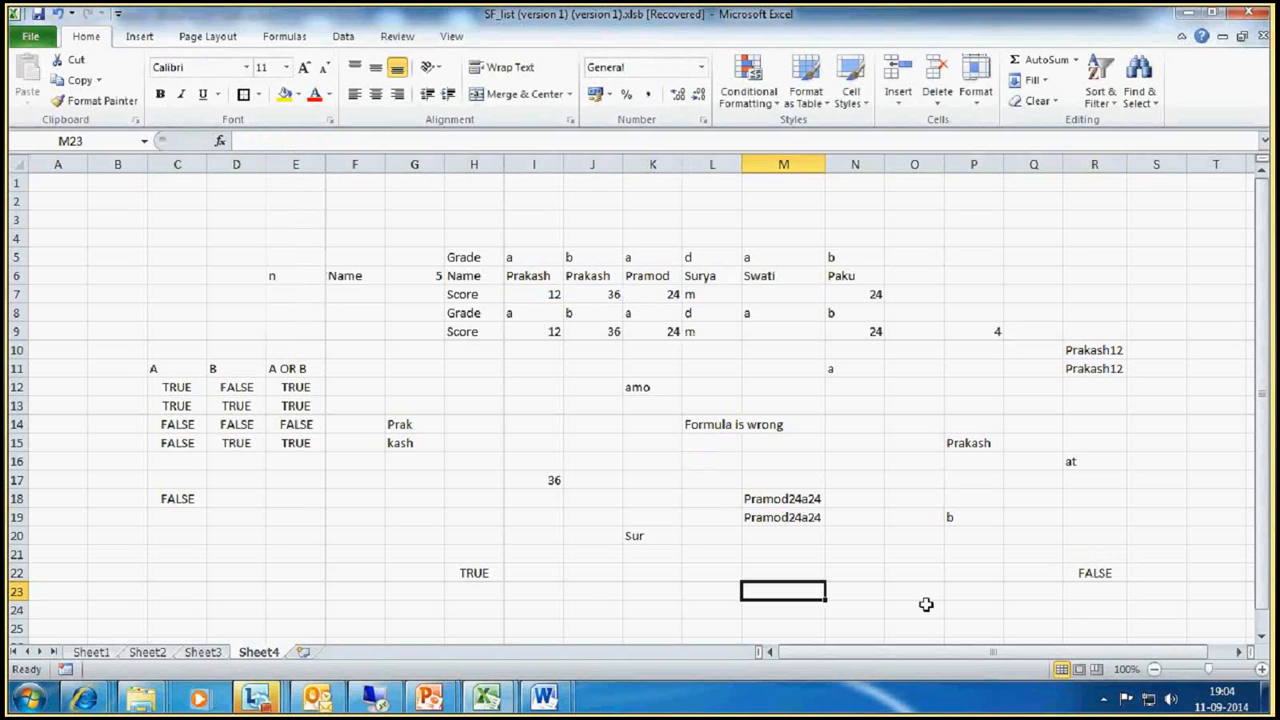
{"action": "type", "text": "="}
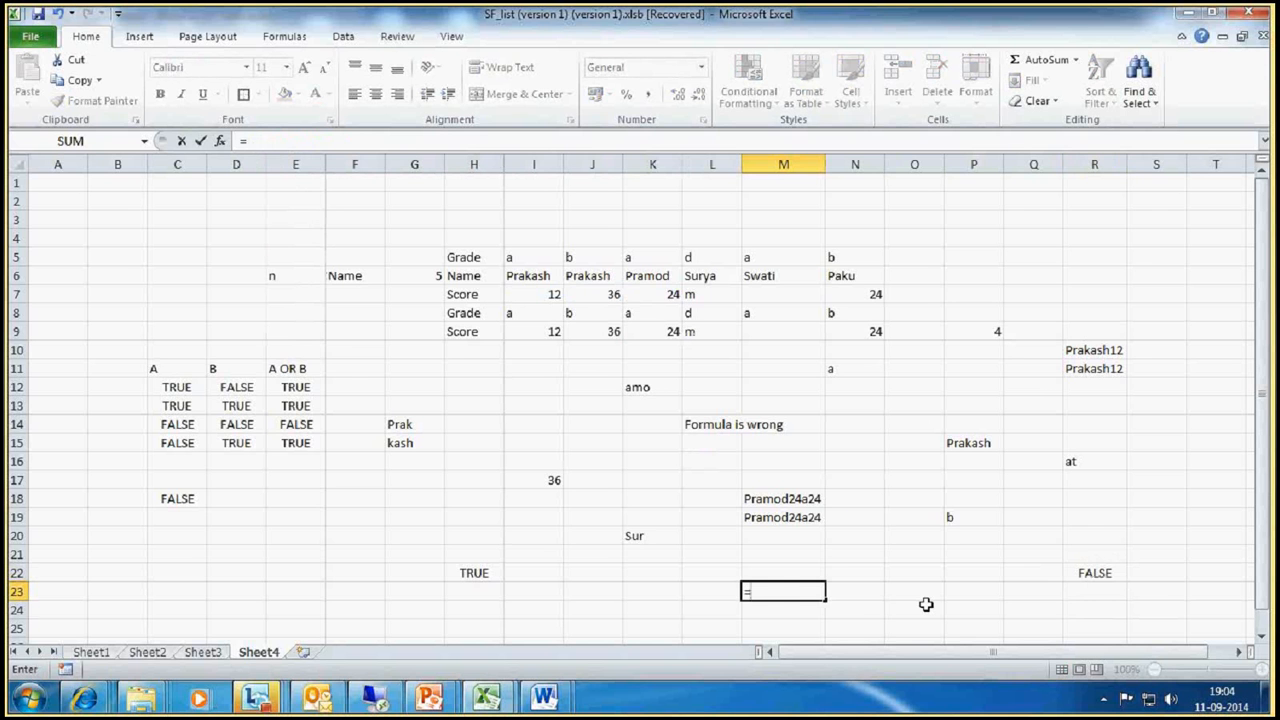
{"action": "type", "text": "OR("}
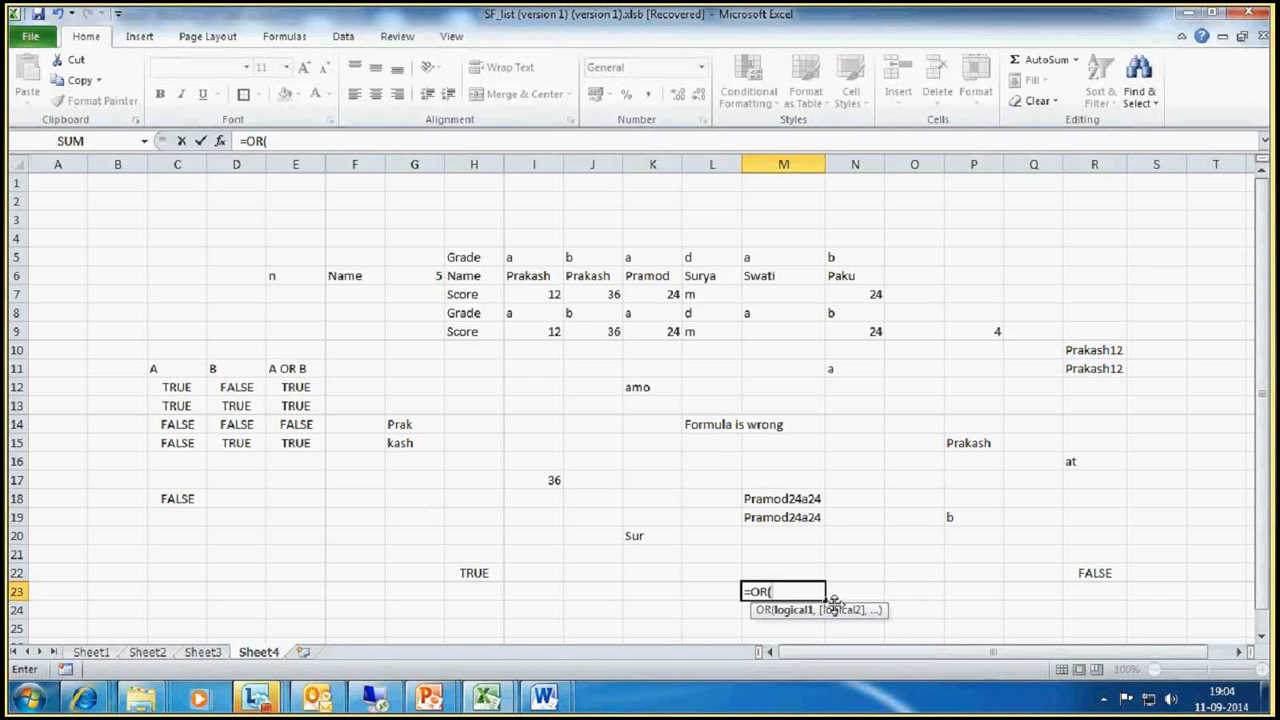
{"action": "left_click", "coordinate": [541, 297]}
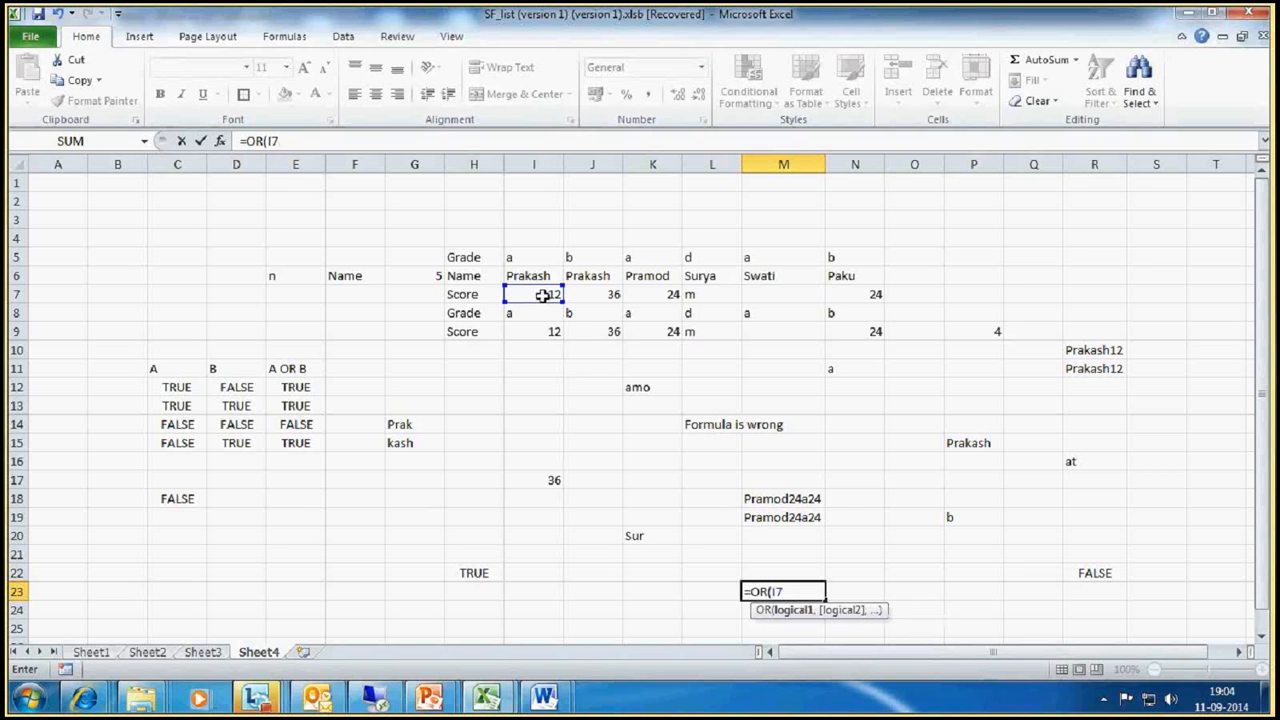
{"action": "type", "text": "<"}
{"action": "left_click", "coordinate": [612, 297]}
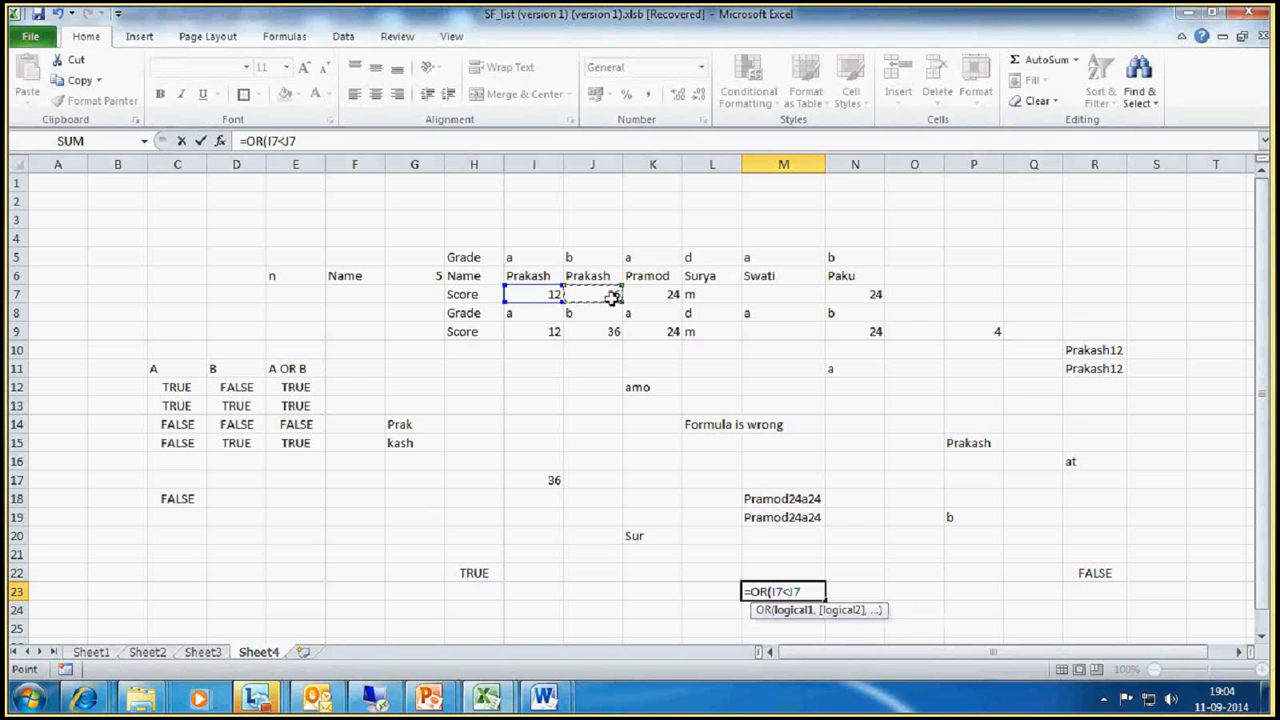
{"action": "type", "text": ")"}
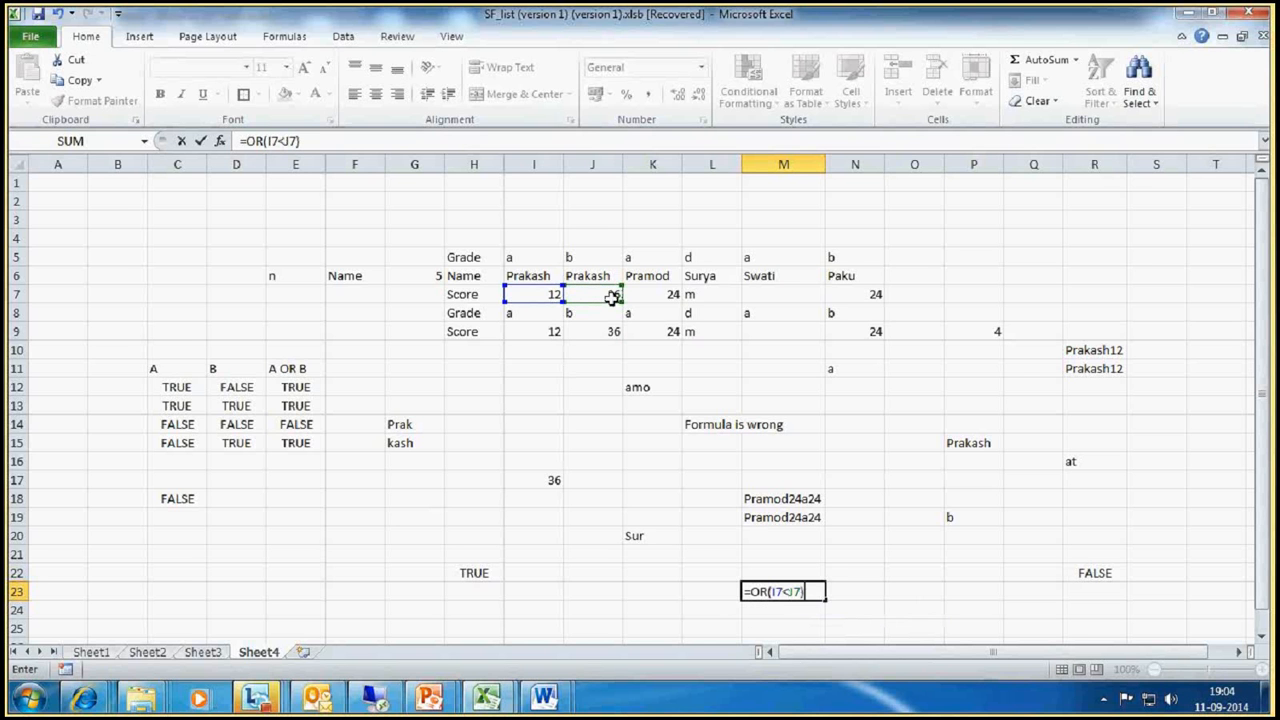
{"action": "type", "text": " A"}
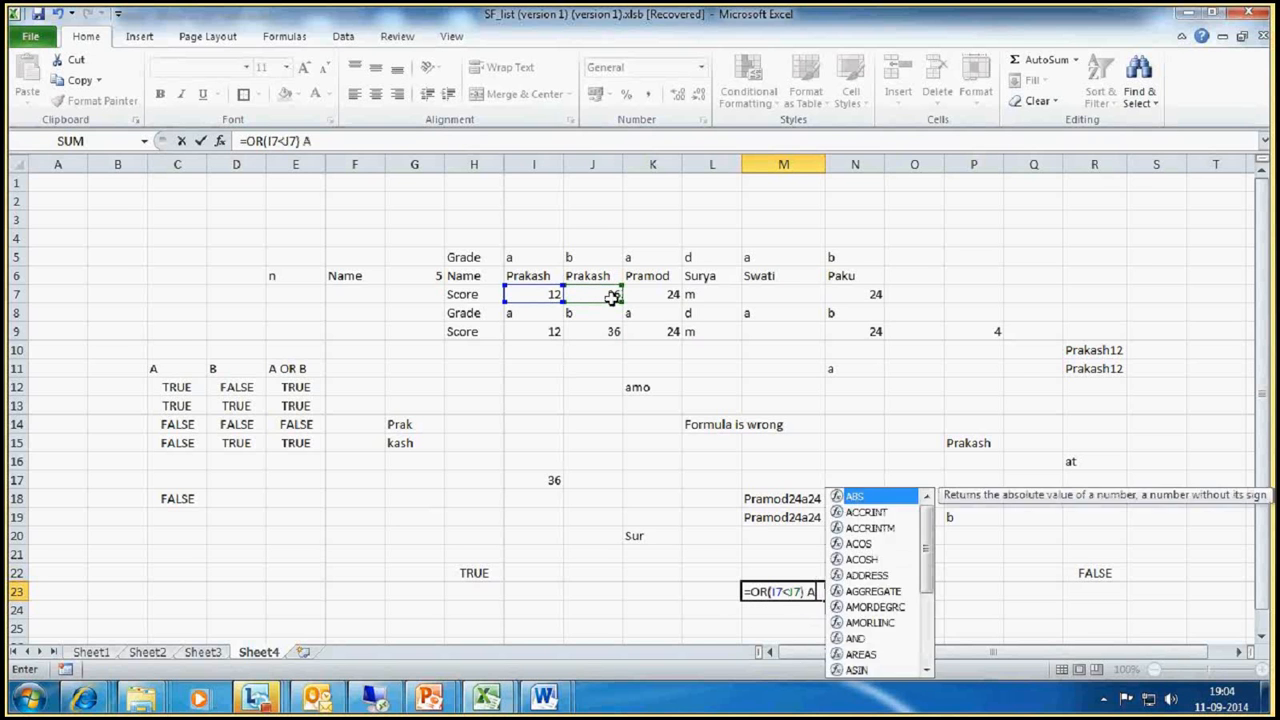
{"action": "type", "text": "ND ("}
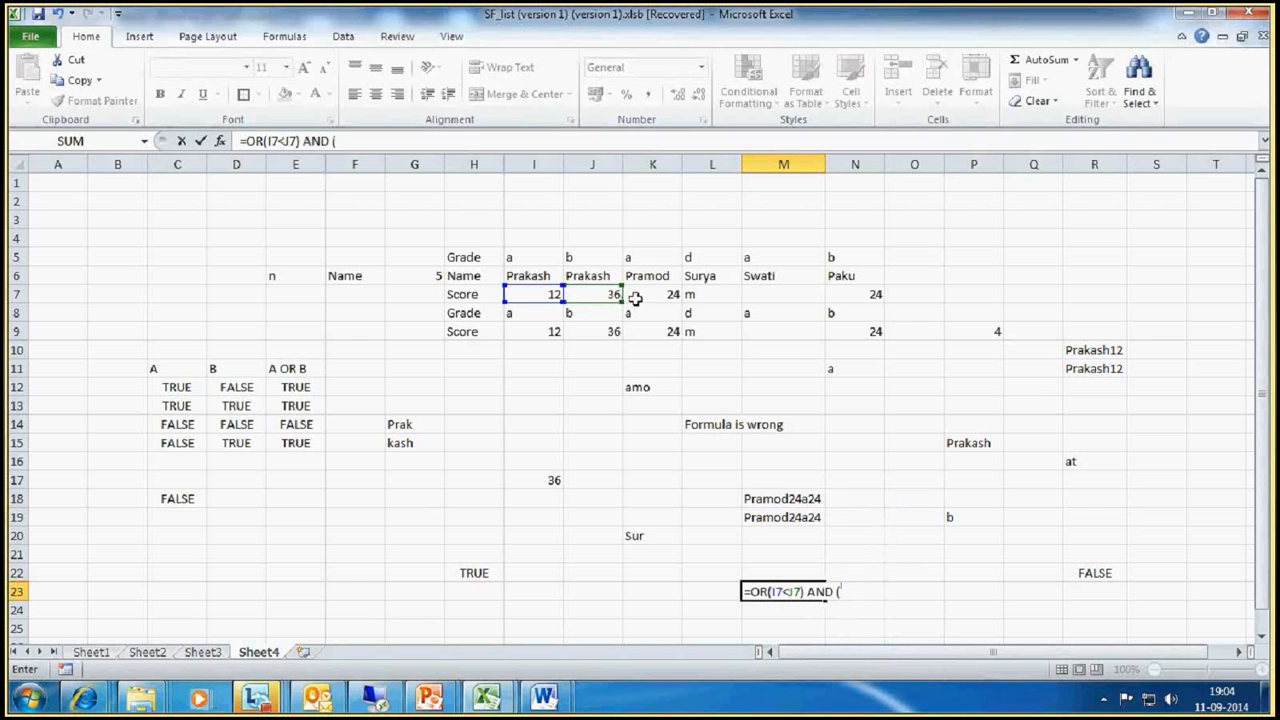
Step: Extend the M23 formula with AND OR(J7<K7) after the first OR expression
{"action": "left_click", "coordinate": [598, 291]}
{"action": "left_click", "coordinate": [836, 593]}
{"action": "type", "text": "OR"}
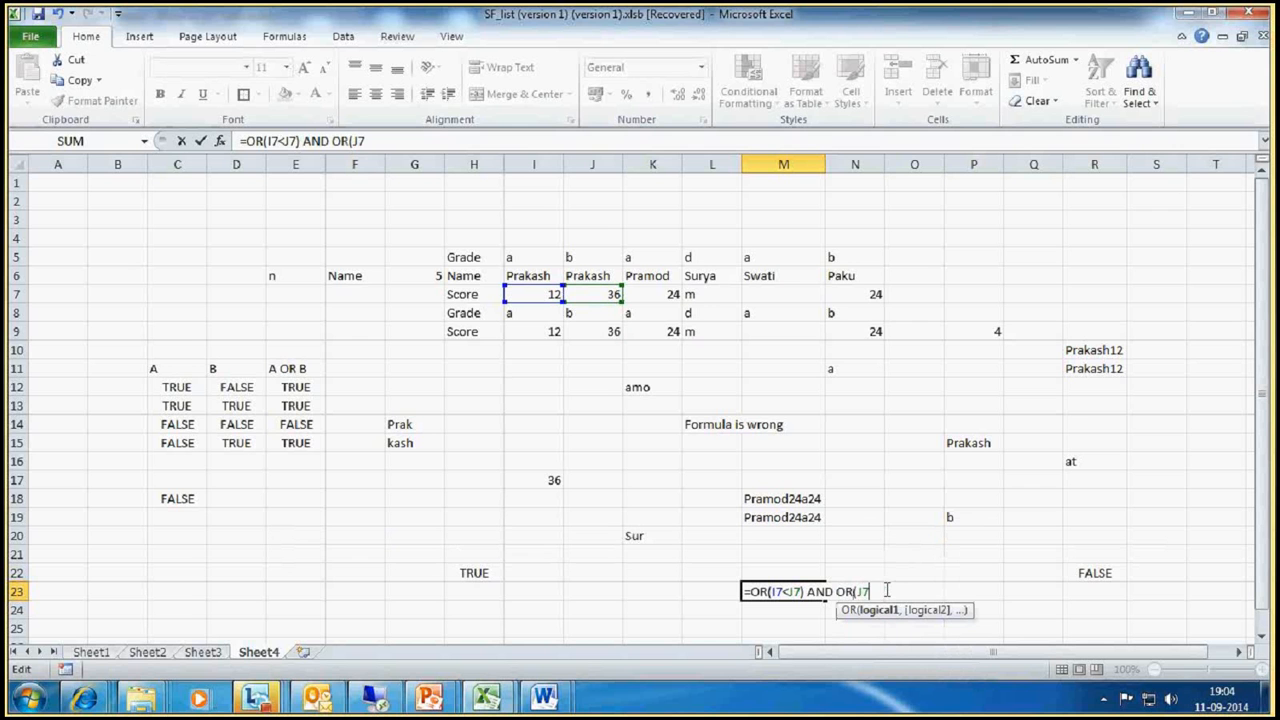
{"action": "left_click", "coordinate": [886, 592]}
{"action": "type", "text": "<"}
{"action": "left_click", "coordinate": [665, 294]}
{"action": "type", "text": ")"}
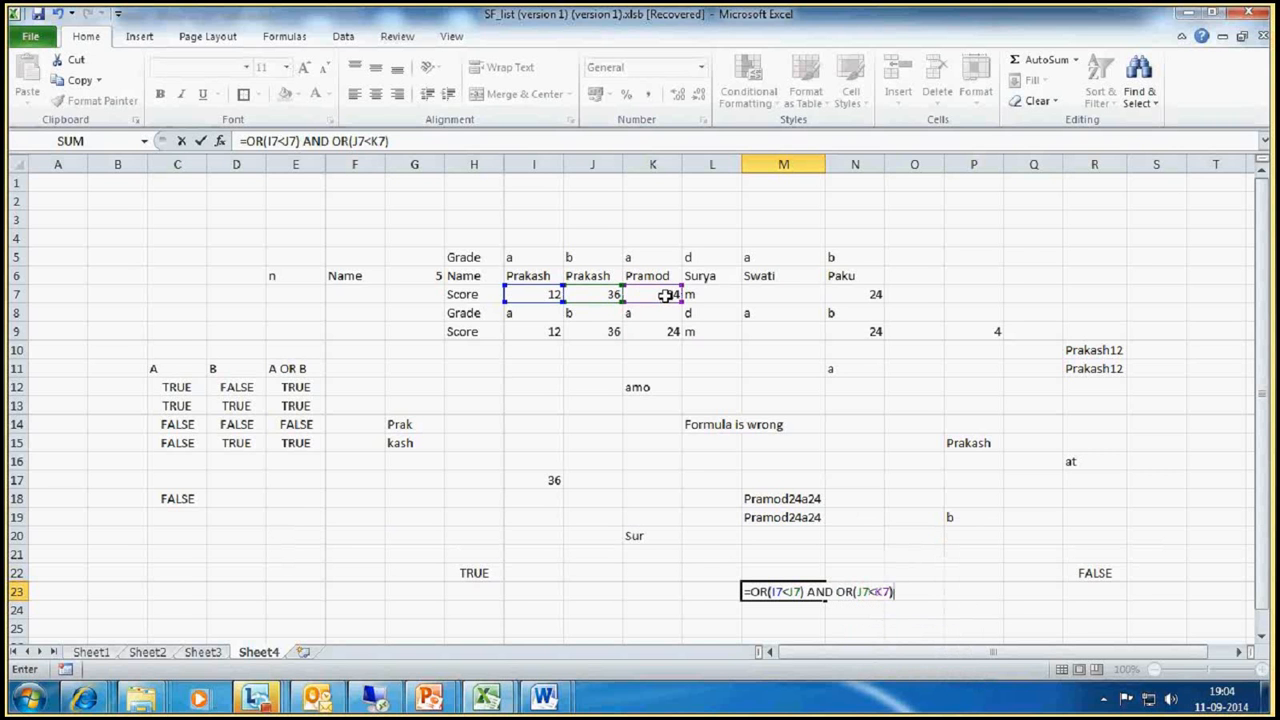
Step: Enclose each OR expression in the M23 formula in its own parentheses, giving =(OR(I7<J7)) AND (OR(J7<K7))
{"action": "left_click", "coordinate": [838, 591]}
{"action": "type", "text": "("}
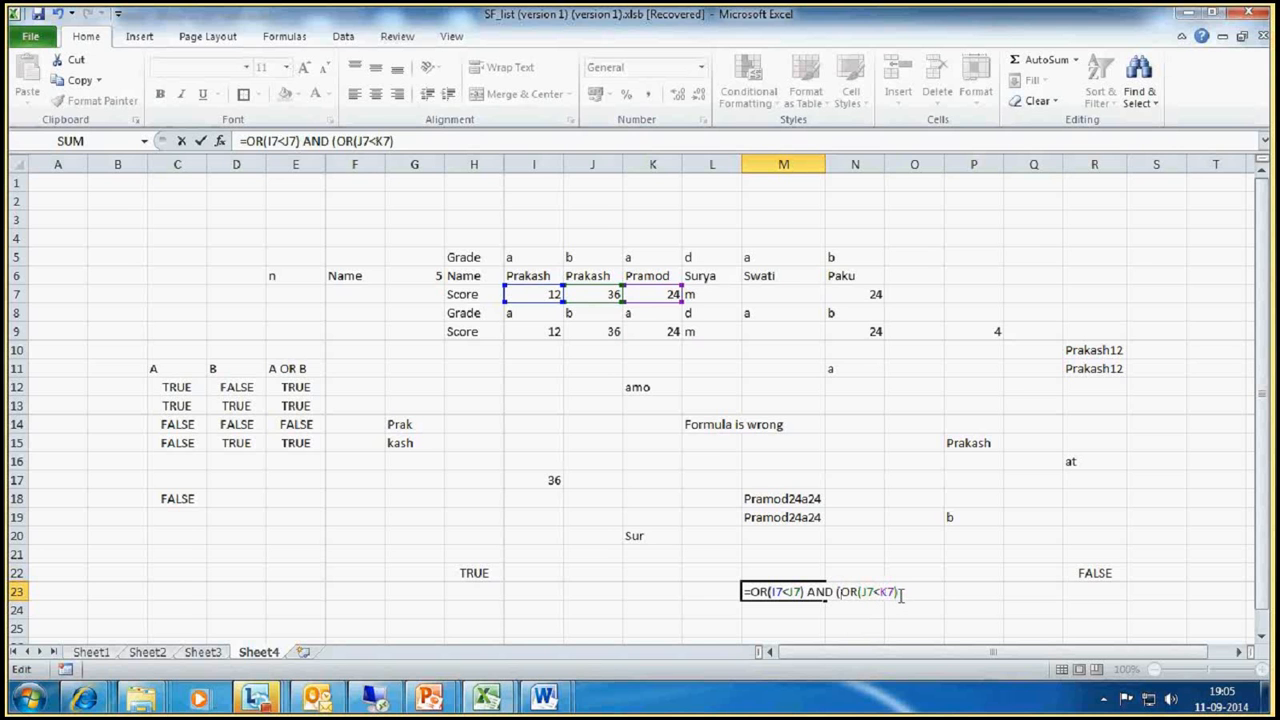
{"action": "type", "text": ")"}
{"action": "left_click", "coordinate": [752, 593]}
{"action": "type", "text": "("}
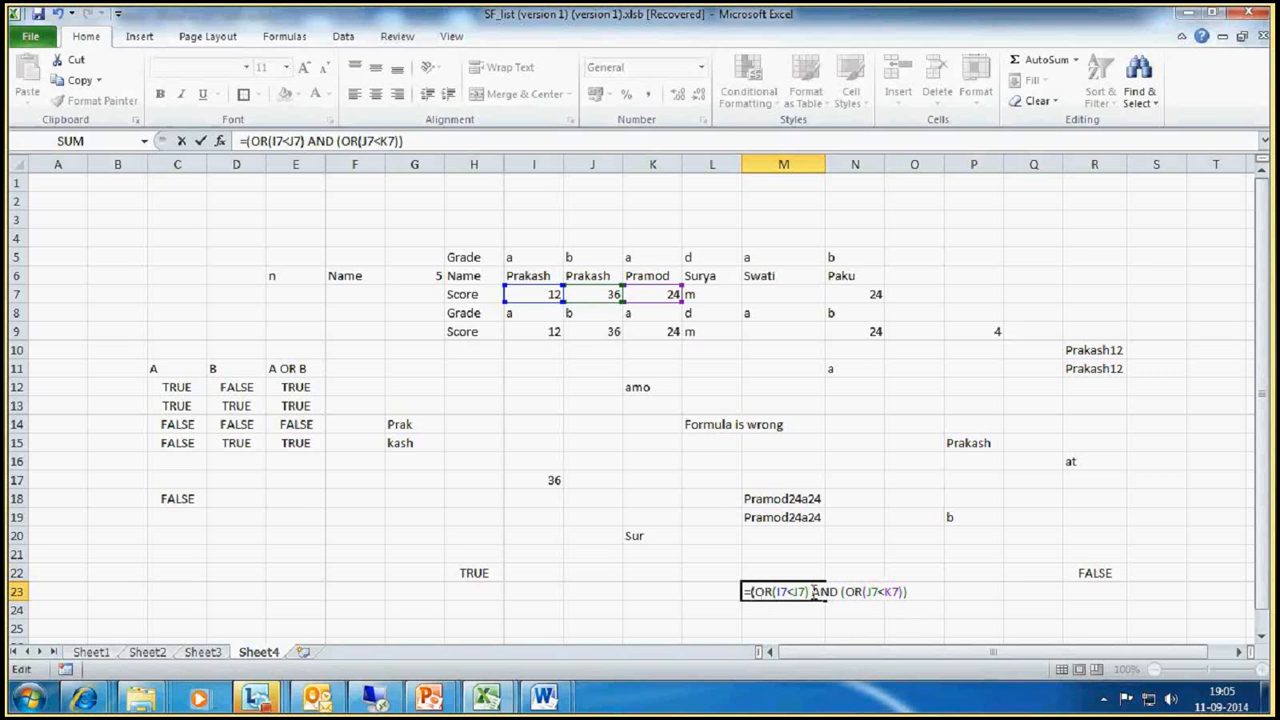
{"action": "type", "text": ")"}
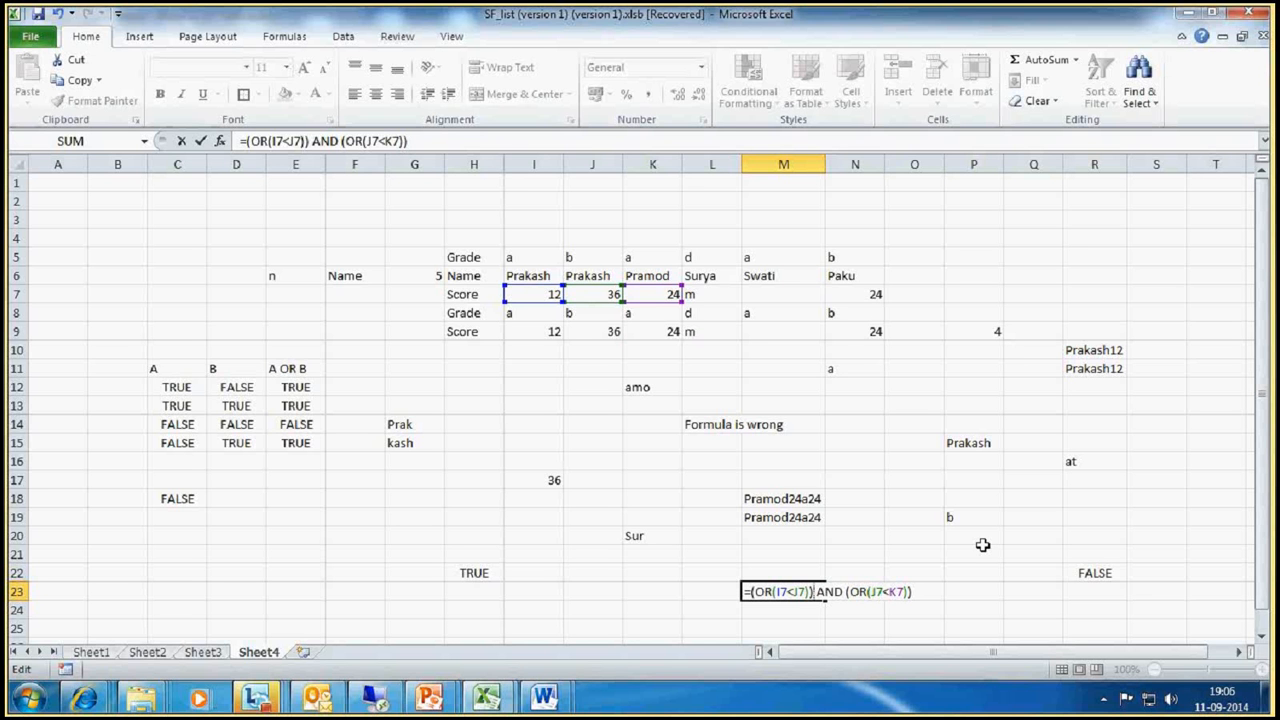
Step: Highlight the two OR expressions and the AND between them in the M23 formula to examine its structure
{"action": "left_click_drag", "start_coordinate": [847, 592], "coordinate": [908, 594]}
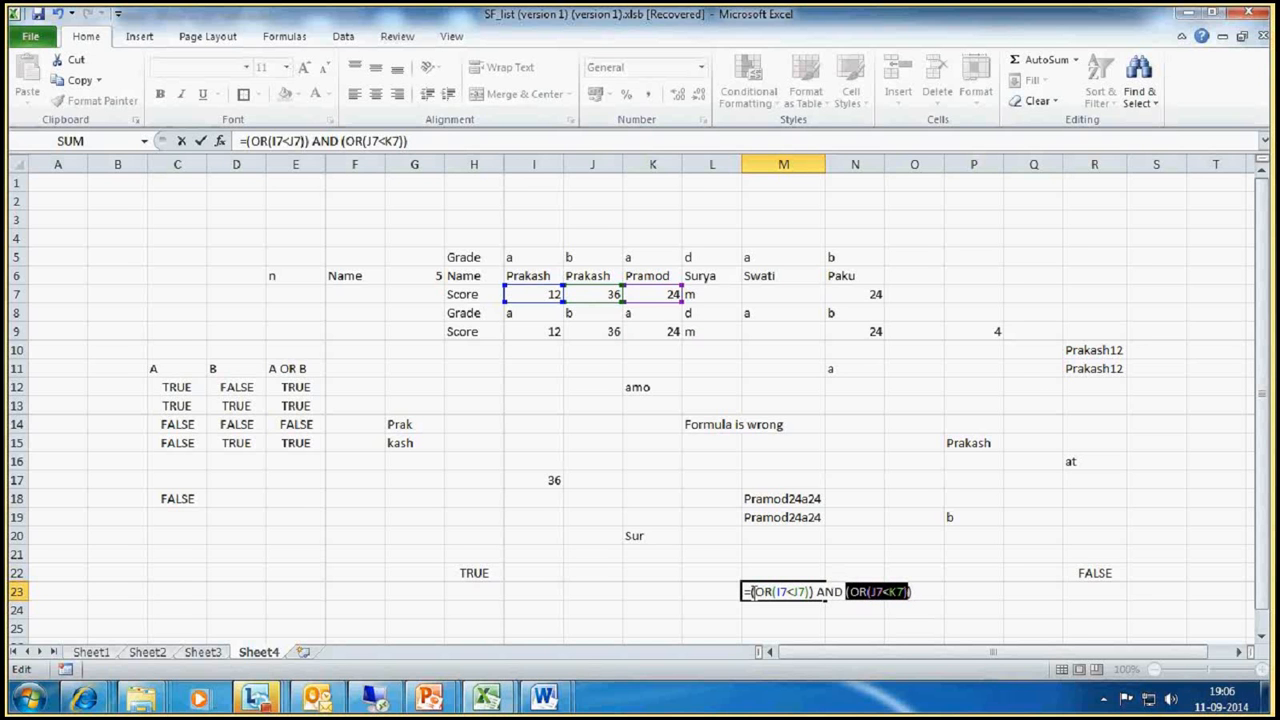
{"action": "left_click_drag", "start_coordinate": [752, 592], "coordinate": [844, 594]}
{"action": "left_click", "coordinate": [820, 592]}
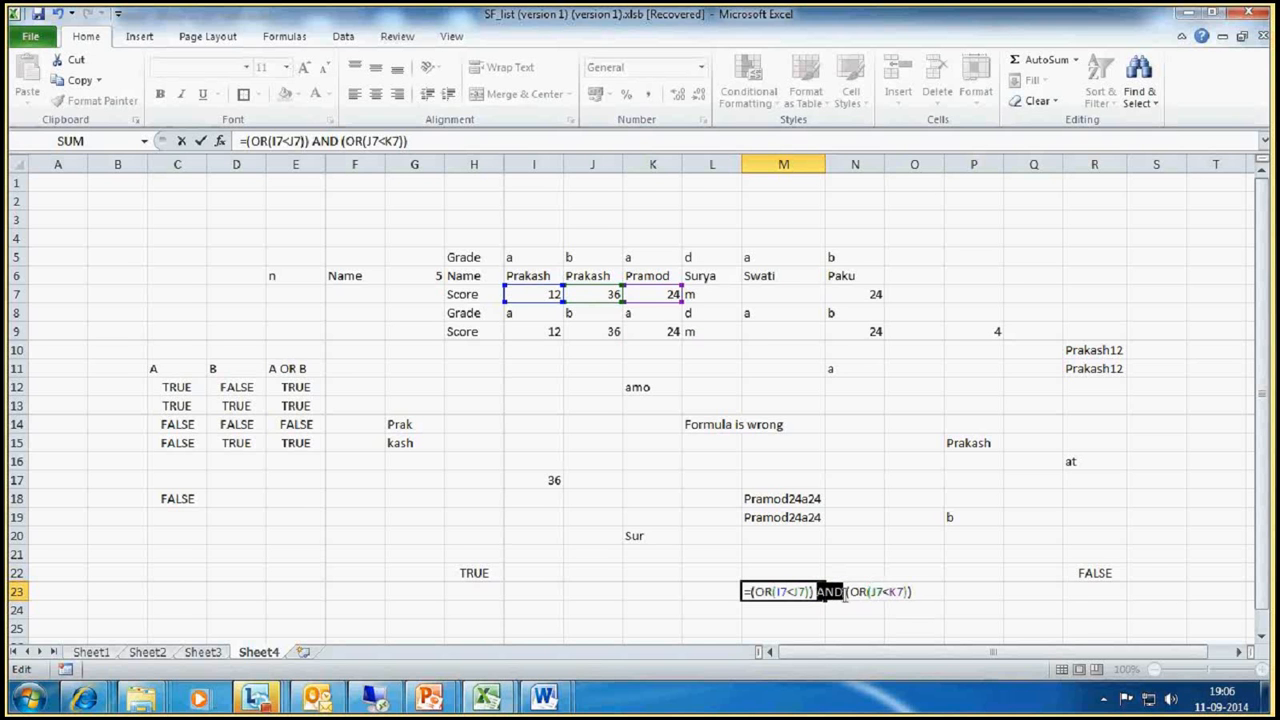
{"action": "left_click", "coordinate": [758, 590]}
{"action": "left_click_drag", "start_coordinate": [848, 592], "coordinate": [903, 598]}
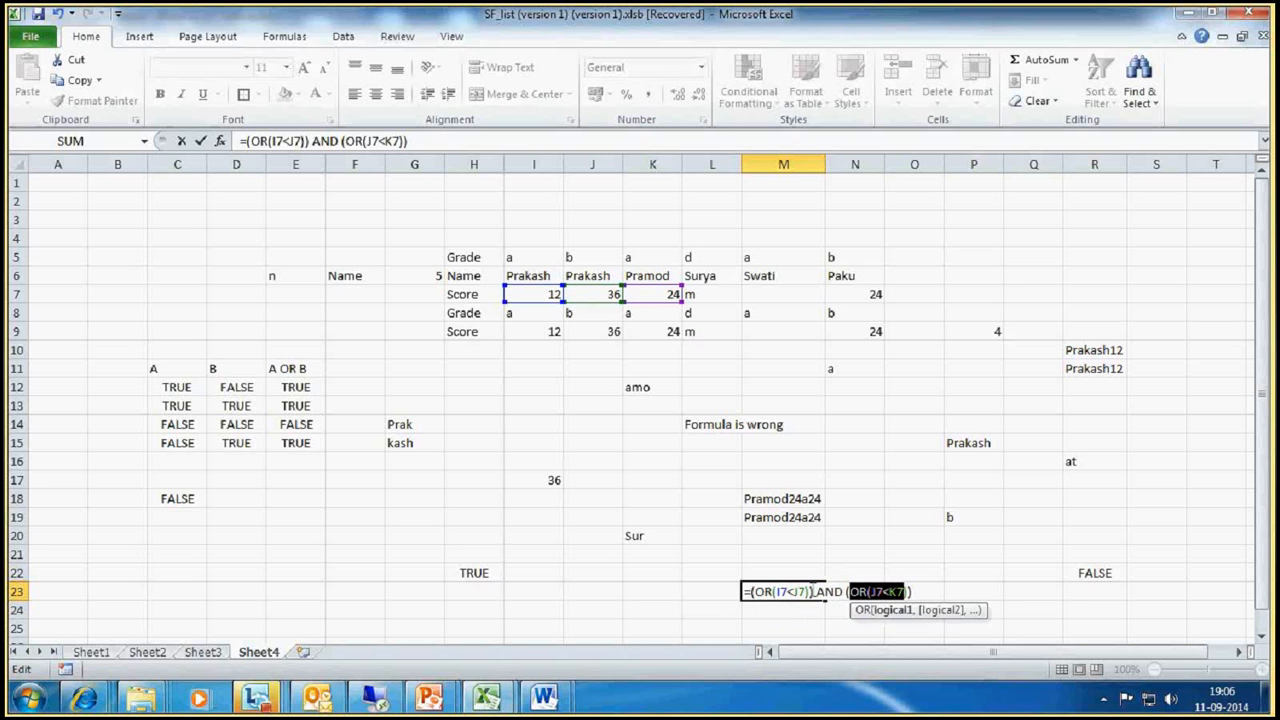
{"action": "left_click_drag", "start_coordinate": [745, 592], "coordinate": [832, 597]}
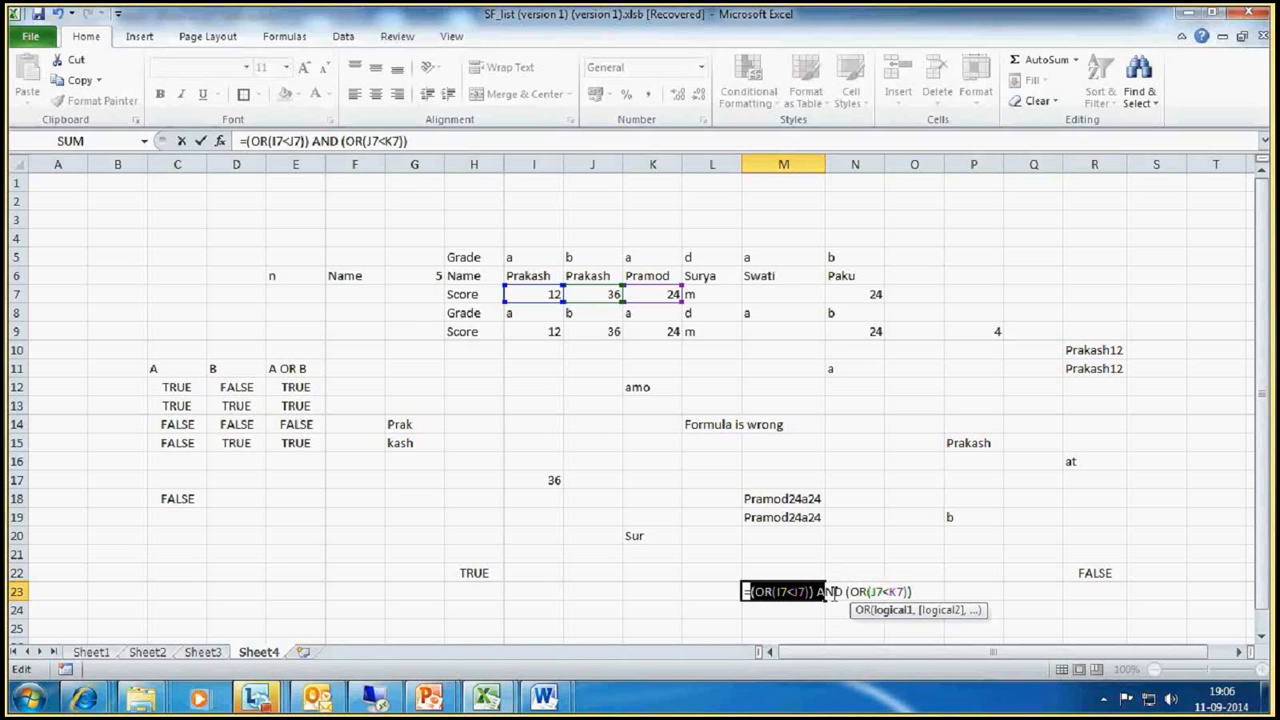
Step: Try to commit the M23 formula with AND placed between the two OR expressions, and return to editing it
{"action": "key", "text": "Return"}
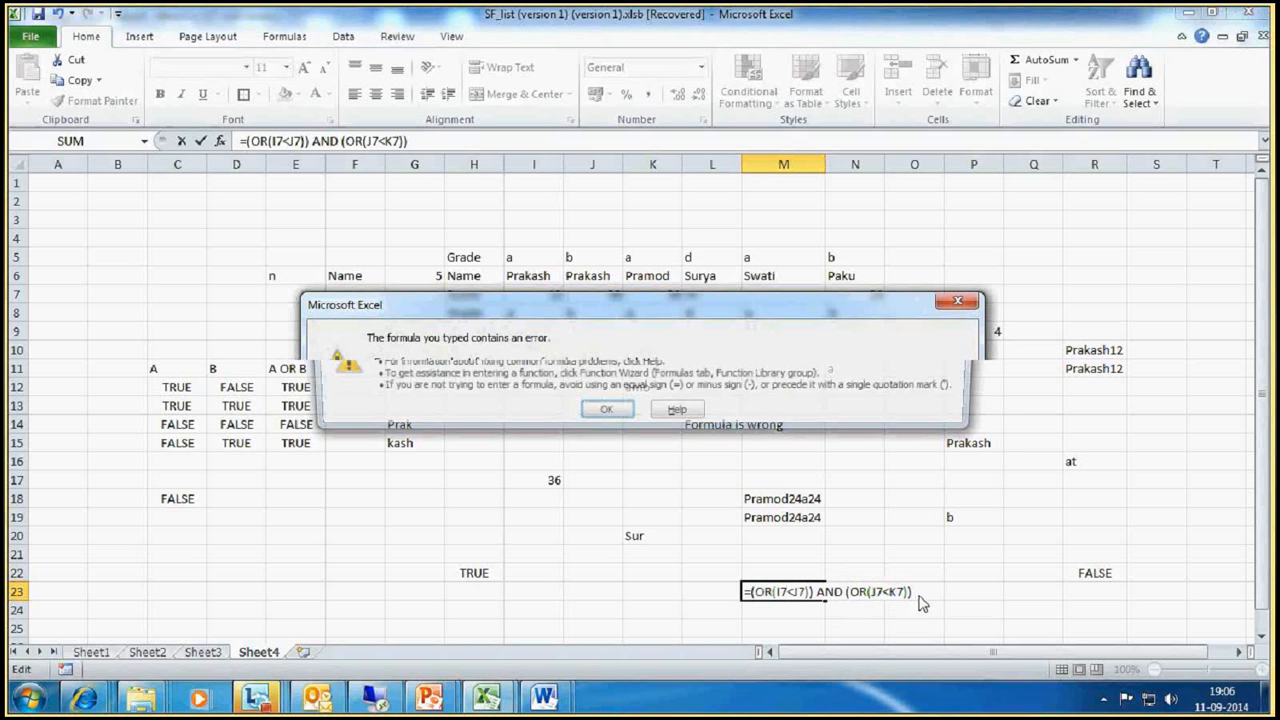
{"action": "key", "text": "Return"}
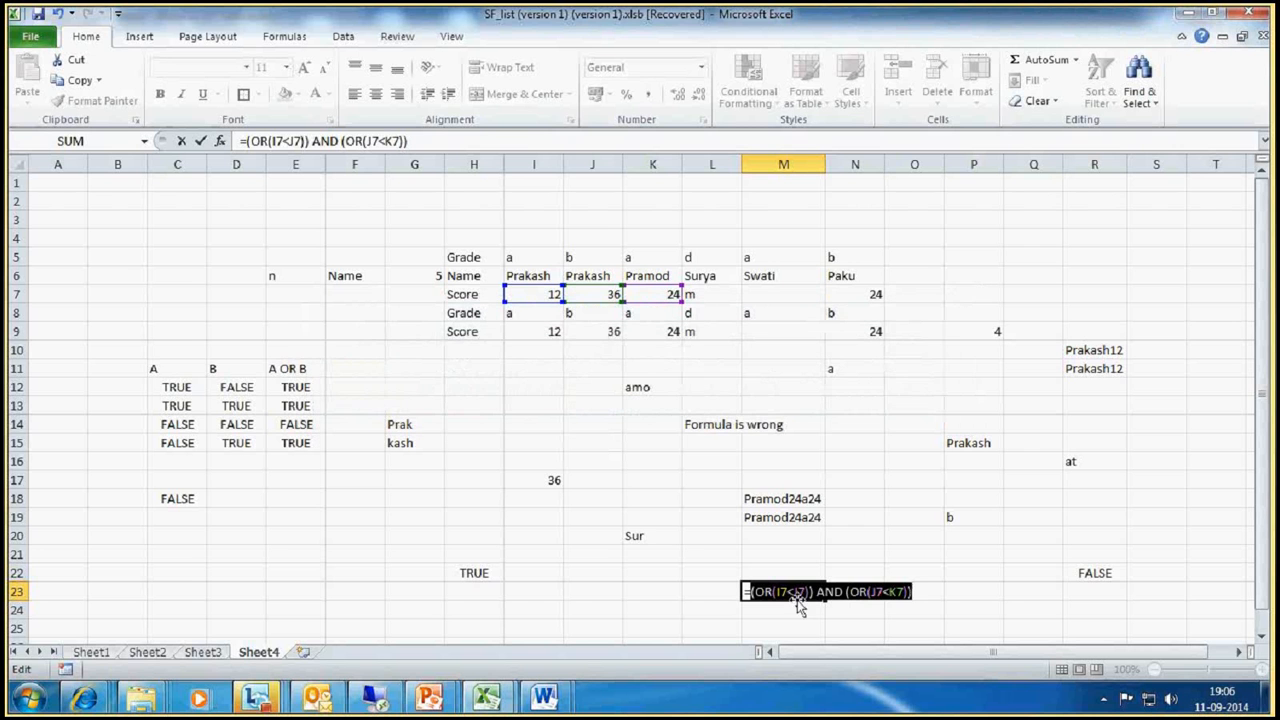
{"action": "left_click", "coordinate": [773, 592]}
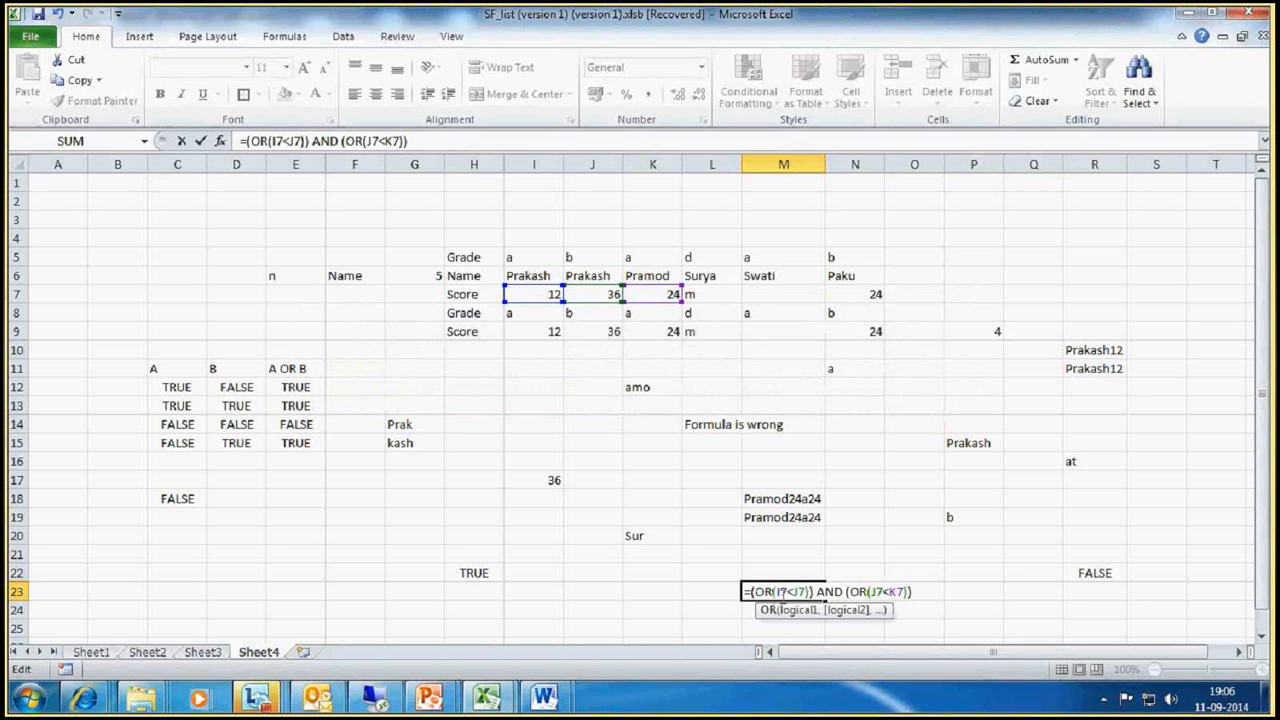
Step: Remove the word AND between the two OR expressions in the M23 formula
{"action": "left_click", "coordinate": [843, 592]}
{"action": "key", "text": "BackSpace"}
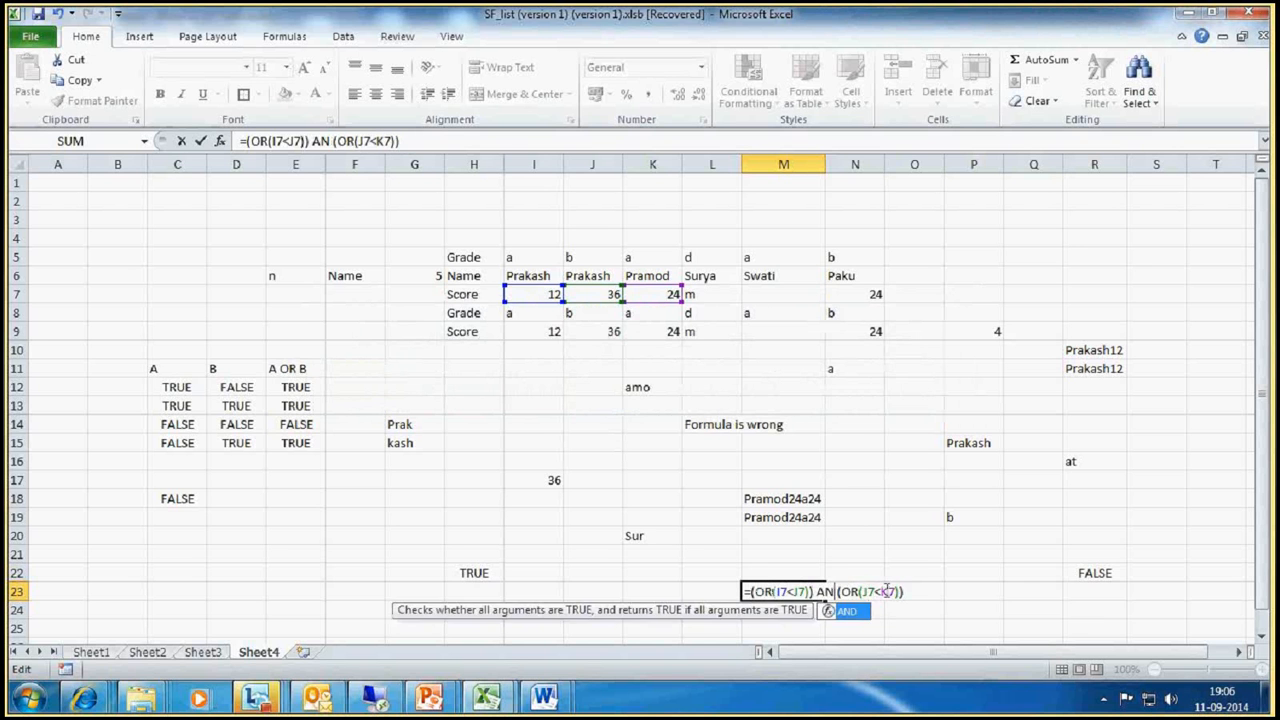
{"action": "key", "text": "BackSpace"}
{"action": "key", "text": "BackSpace"}
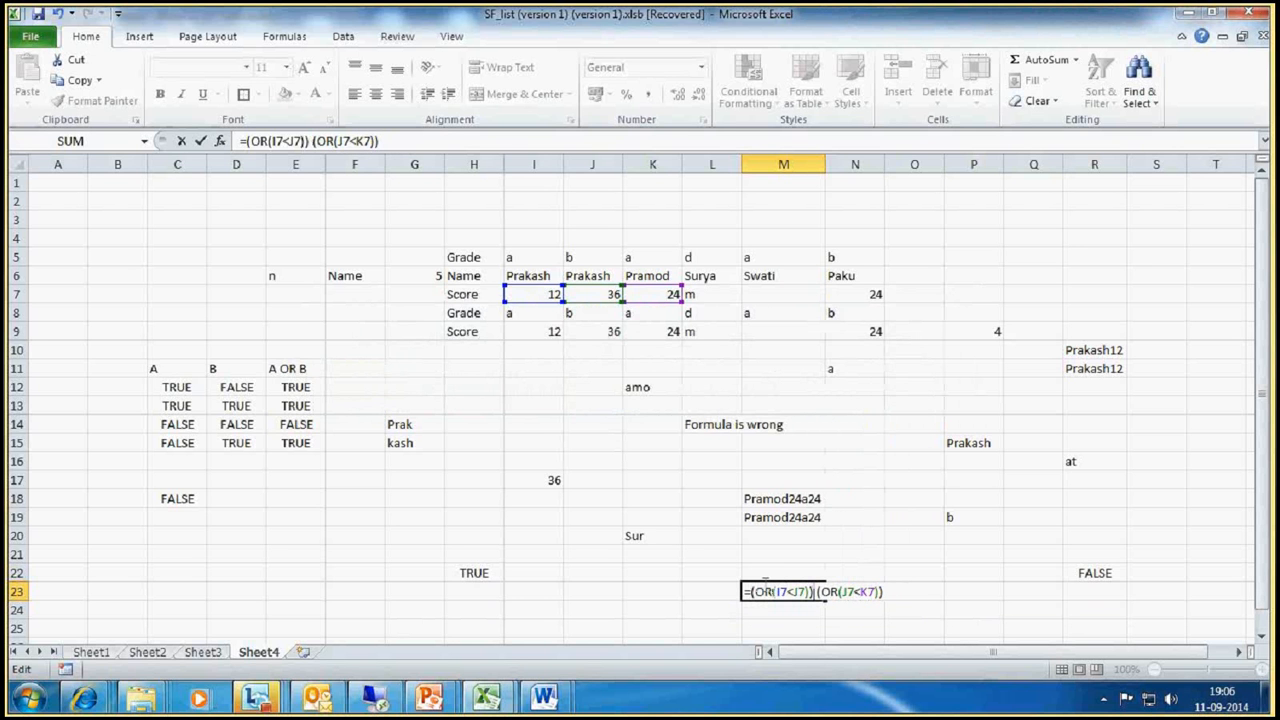
Step: Wrap both OR expressions in an AND function separated by a comma, and accept the correction to =AND((OR(I7<J7)),(OR(J7<K7)))
{"action": "type", "text": "AND"}
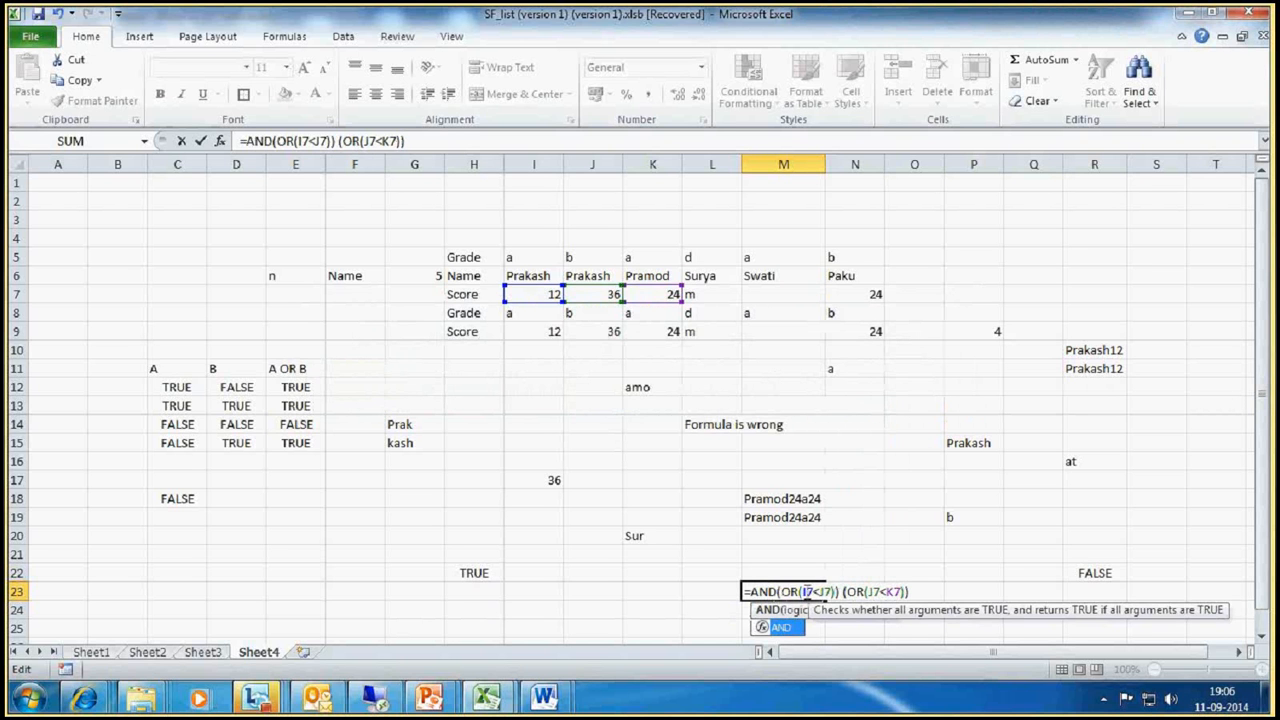
{"action": "type", "text": "("}
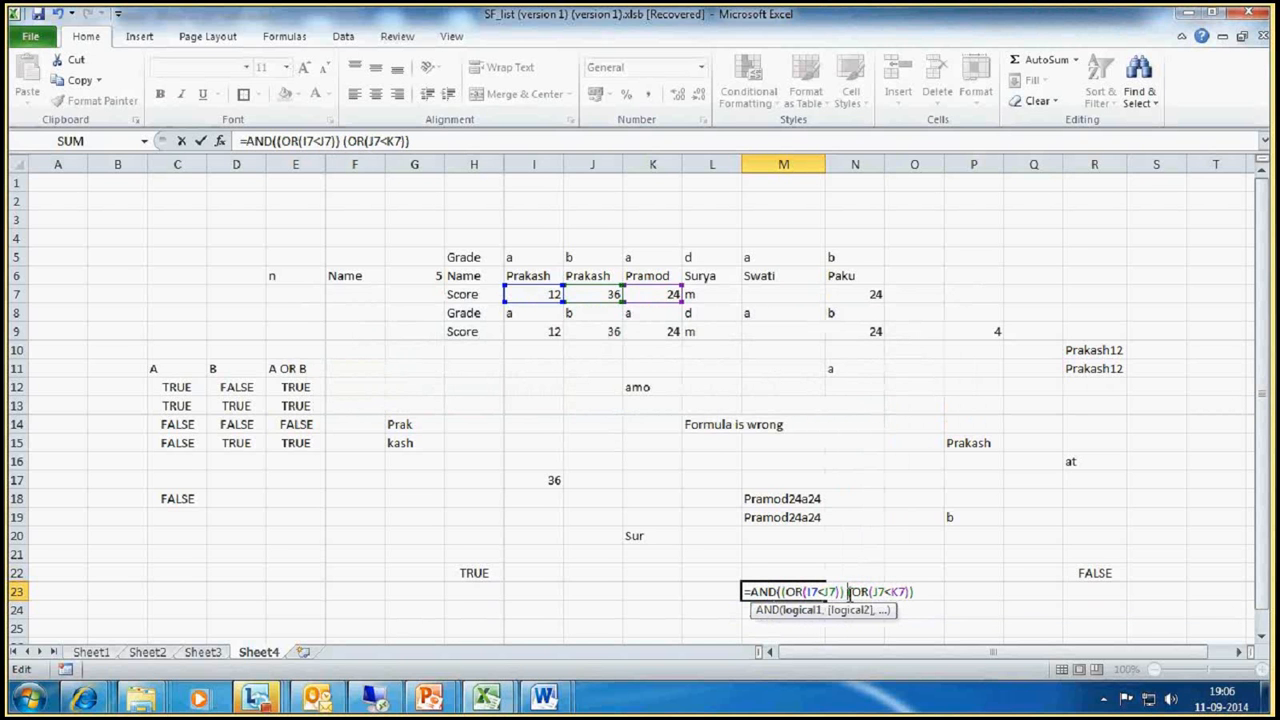
{"action": "type", "text": ","}
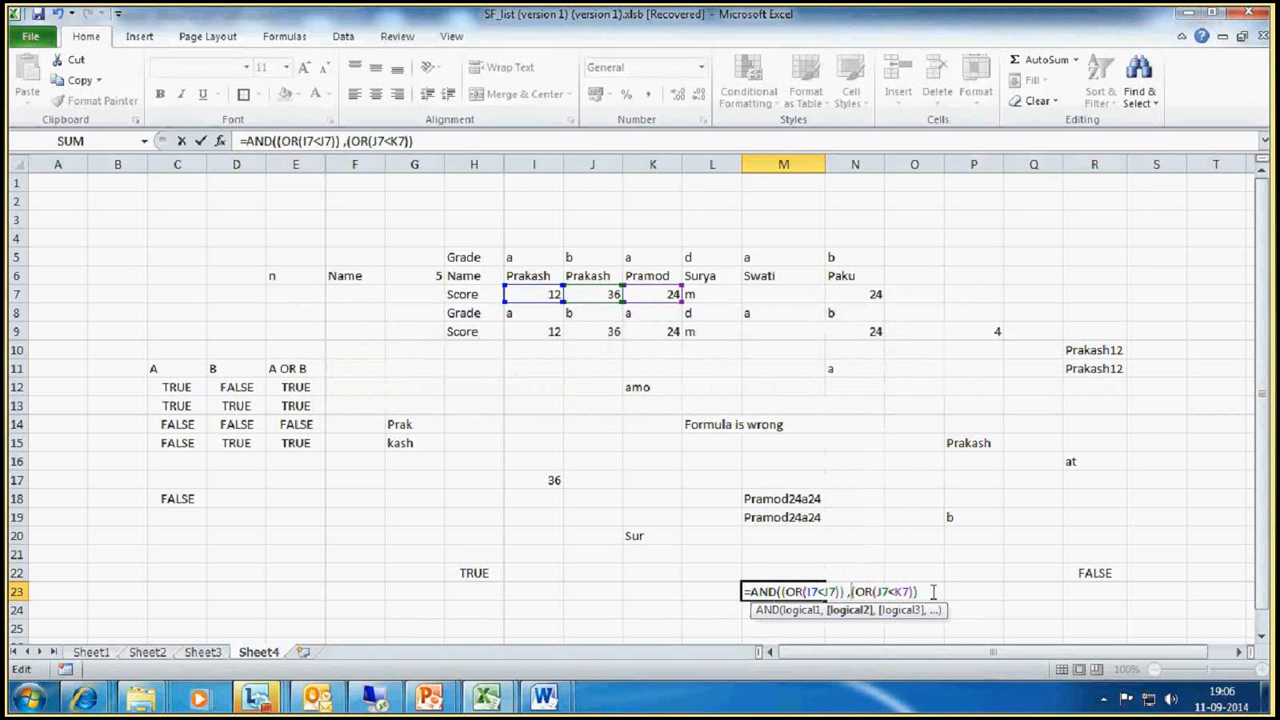
{"action": "key", "text": "Return"}
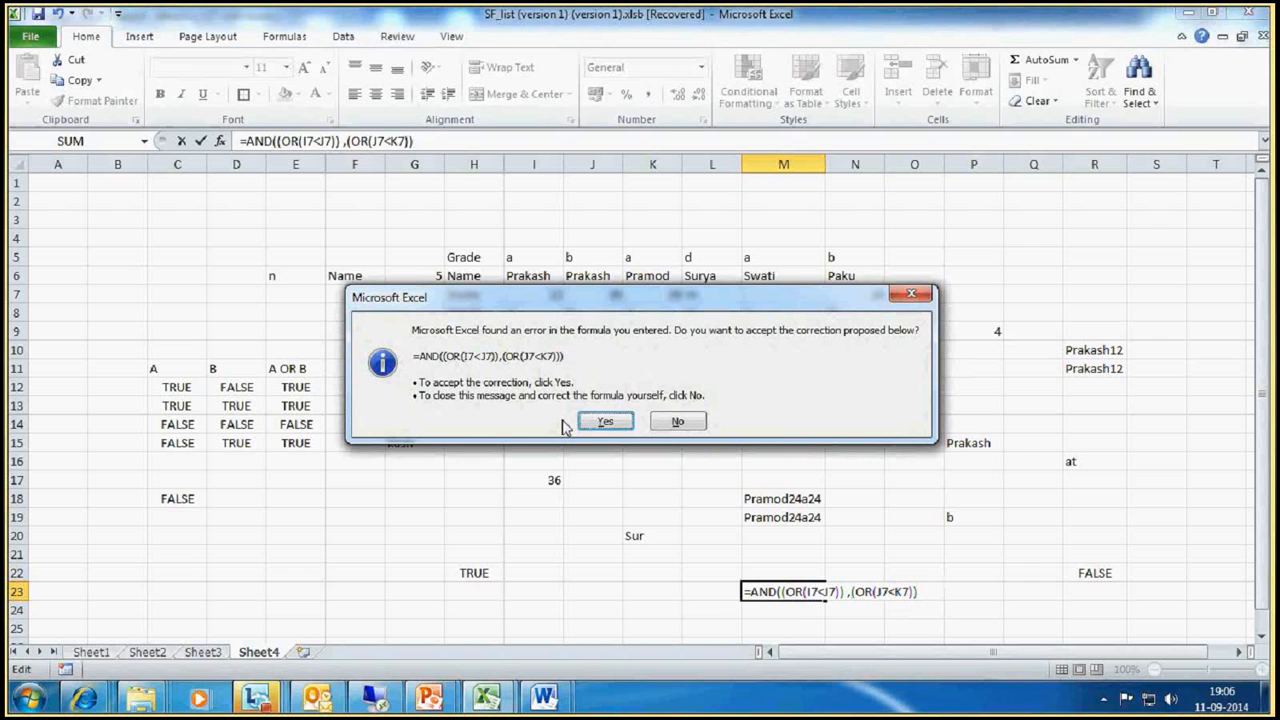
{"action": "left_click", "coordinate": [603, 421]}
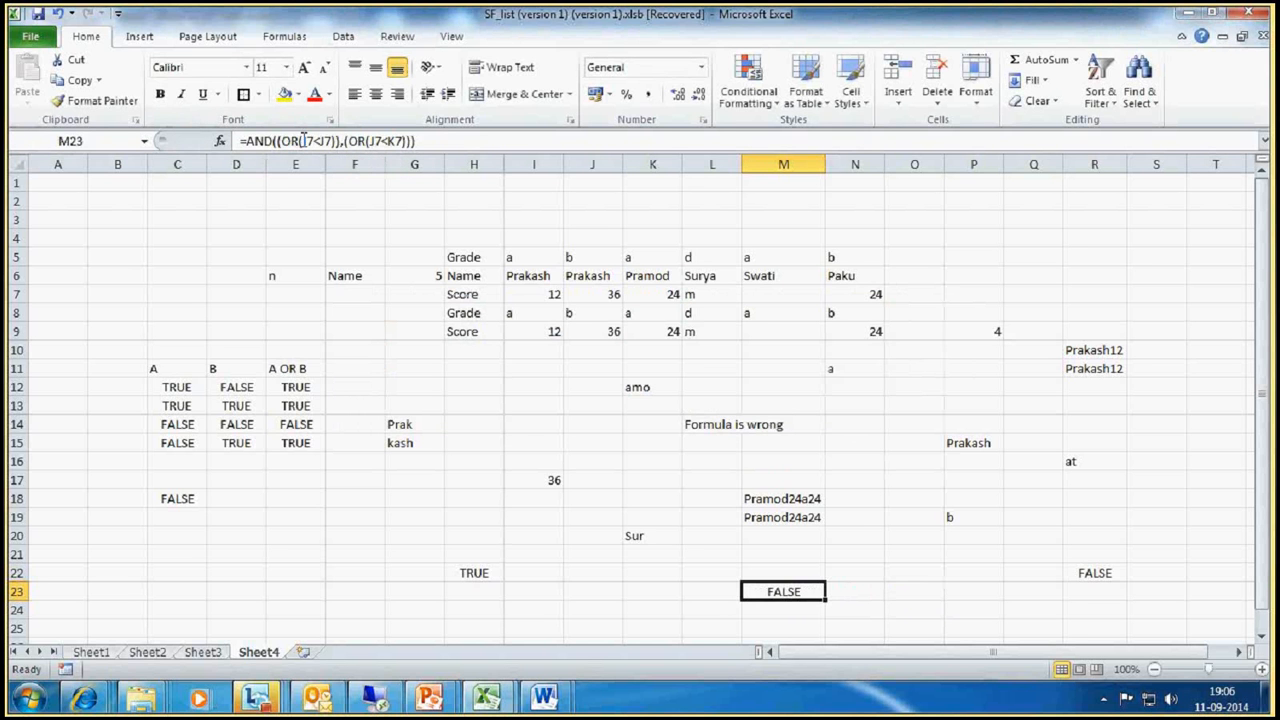
Step: Highlight each OR argument inside the AND formula in M23 to examine how the nested conditions are structured
{"action": "left_click_drag", "start_coordinate": [340, 141], "coordinate": [281, 141]}
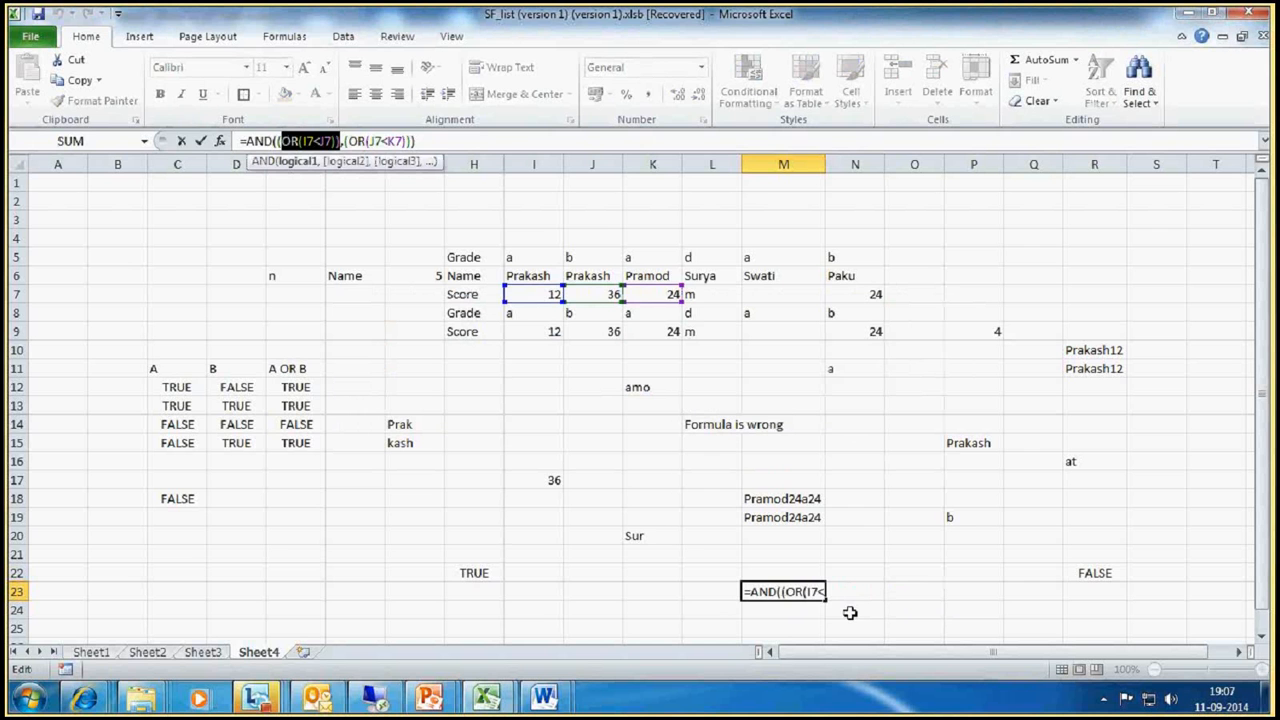
{"action": "key", "text": "Return"}
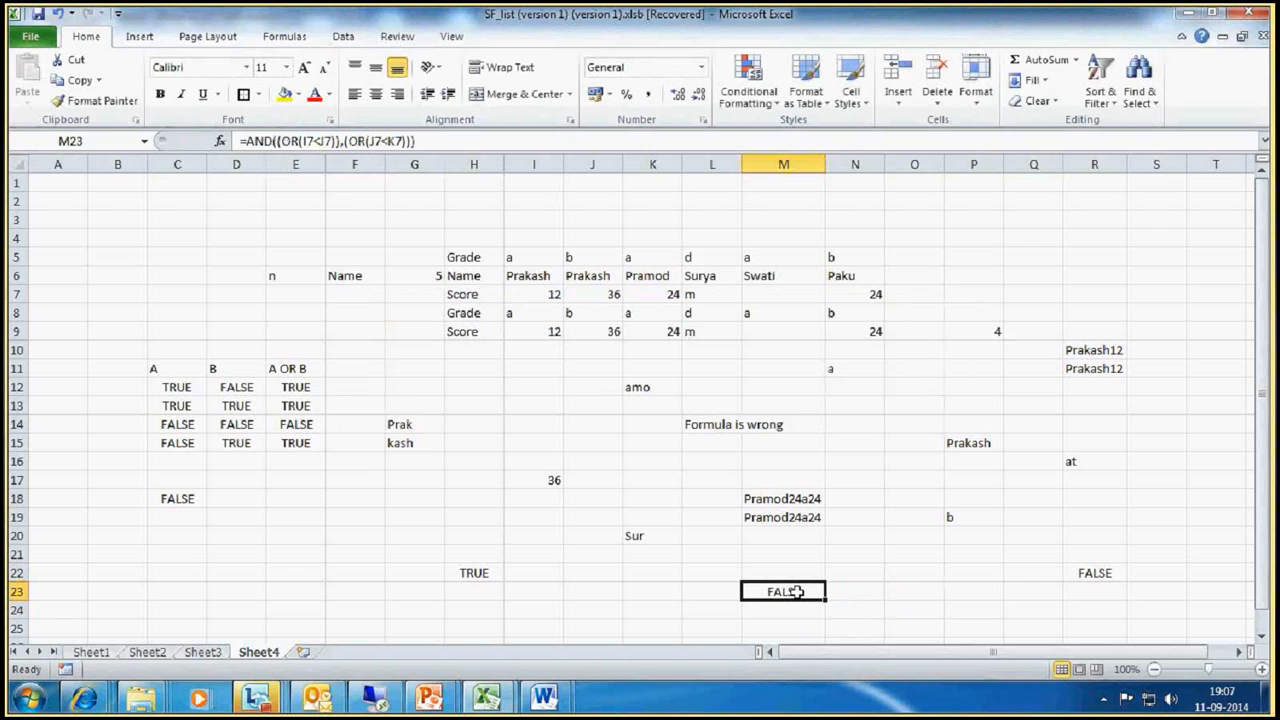
{"action": "double_click", "coordinate": [797, 591]}
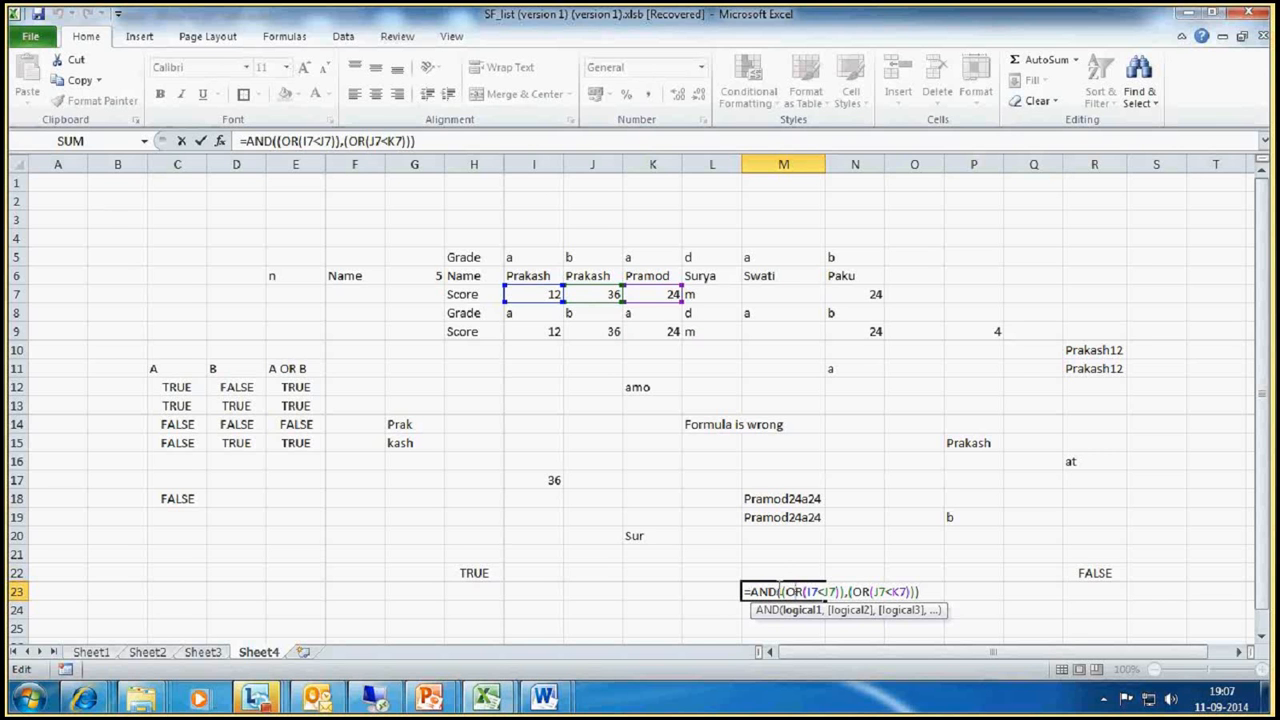
{"action": "left_click_drag", "start_coordinate": [786, 591], "coordinate": [837, 591]}
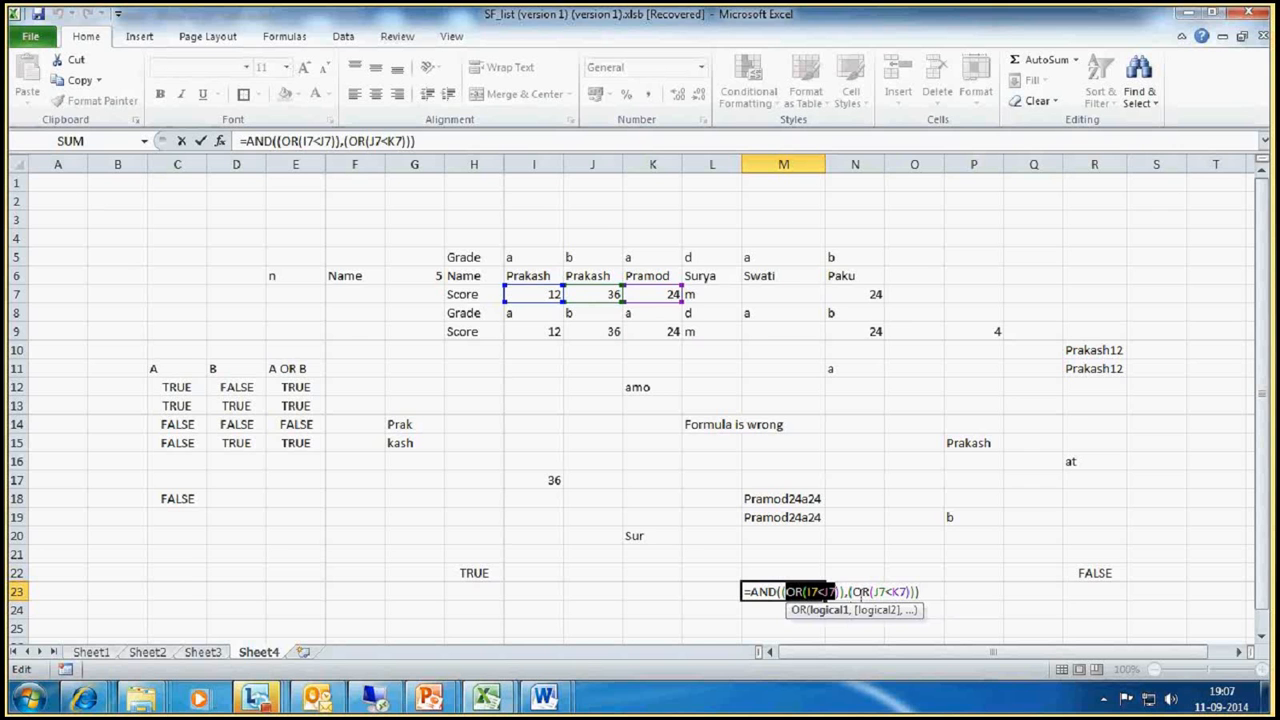
{"action": "left_click", "coordinate": [862, 593]}
{"action": "left_click_drag", "start_coordinate": [750, 592], "coordinate": [906, 591]}
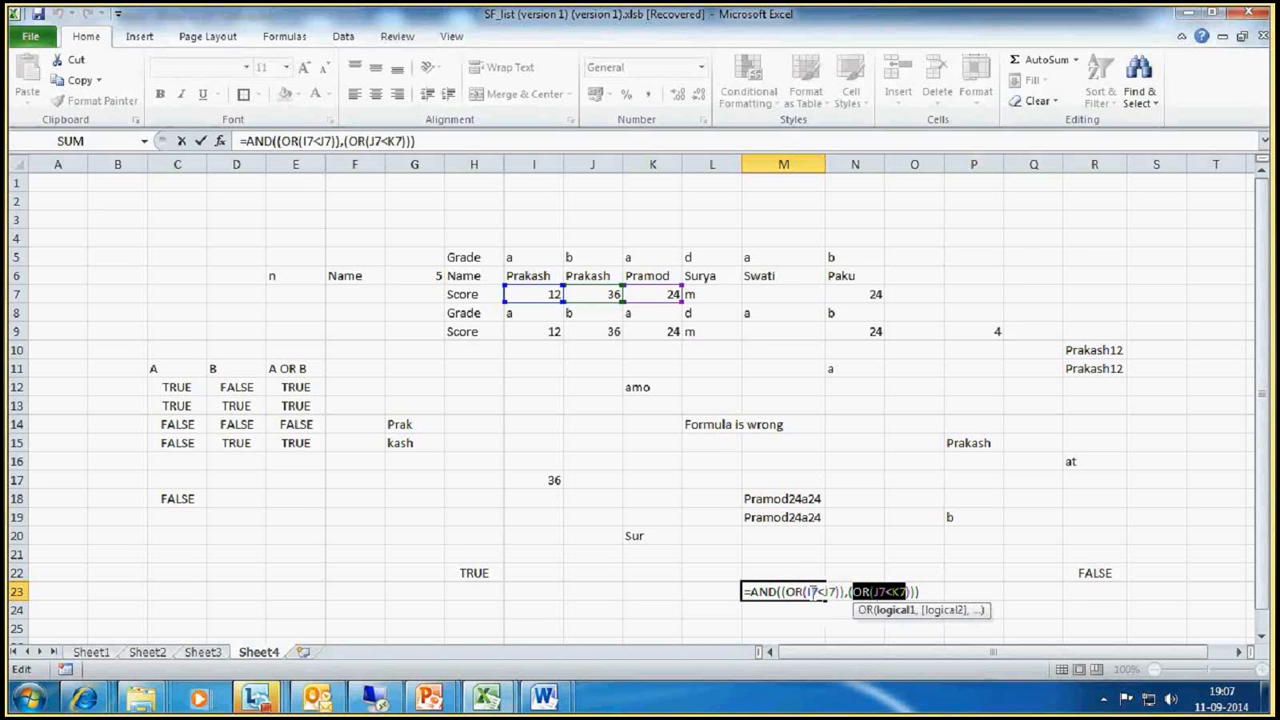
{"action": "left_click", "coordinate": [885, 592]}
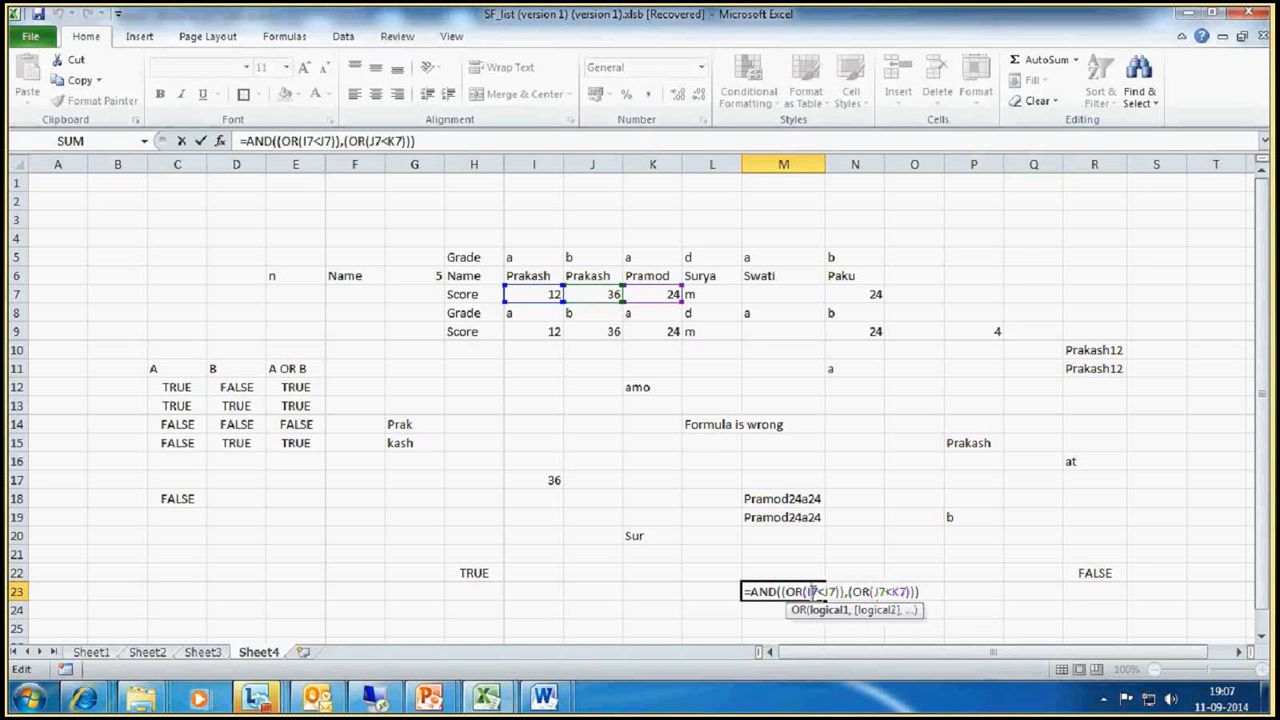
{"action": "left_click", "coordinate": [885, 593]}
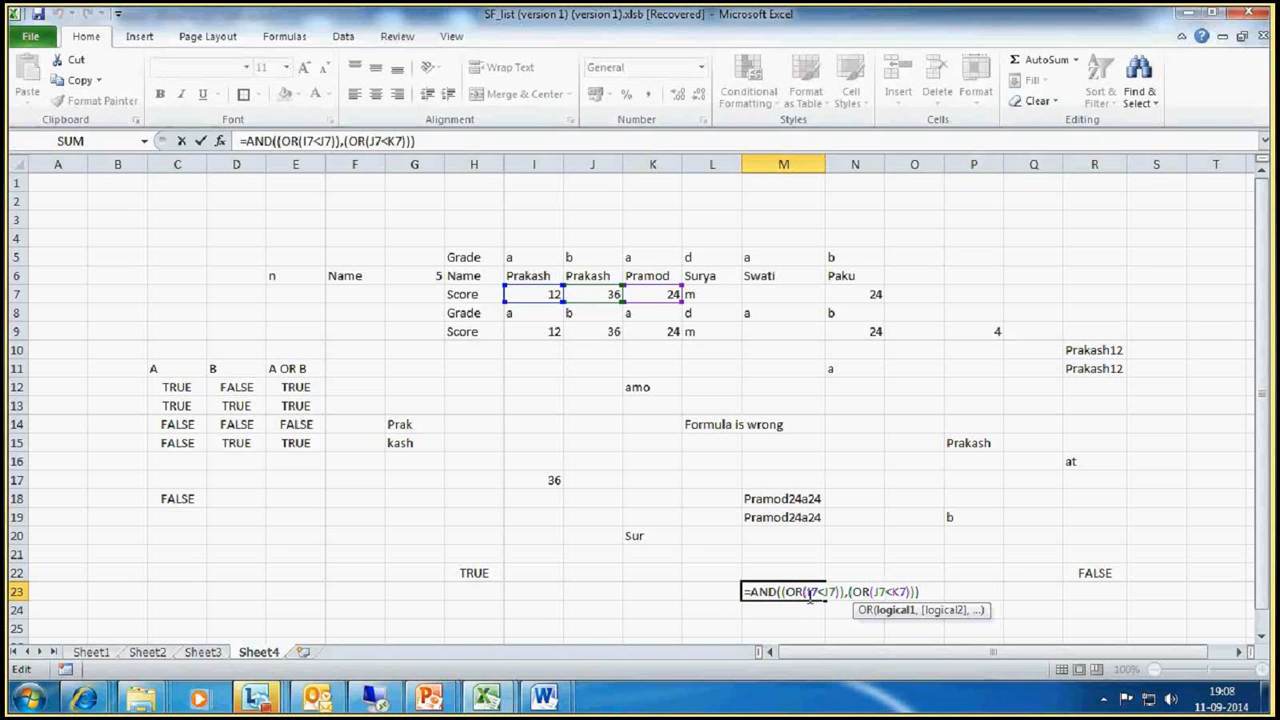
{"action": "key", "text": "Return"}
Step: Begin an arithmetic formula in cell E20 with =2+(3*2)
{"action": "left_click", "coordinate": [285, 533]}
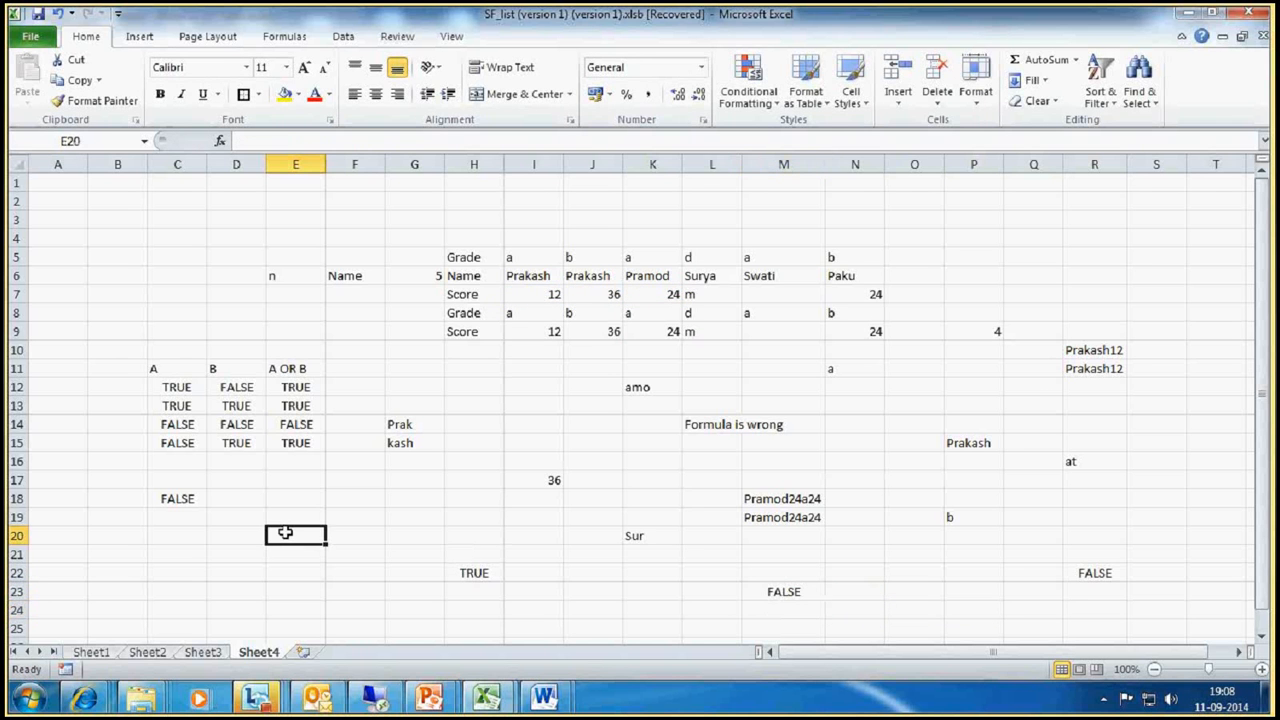
{"action": "type", "text": "="}
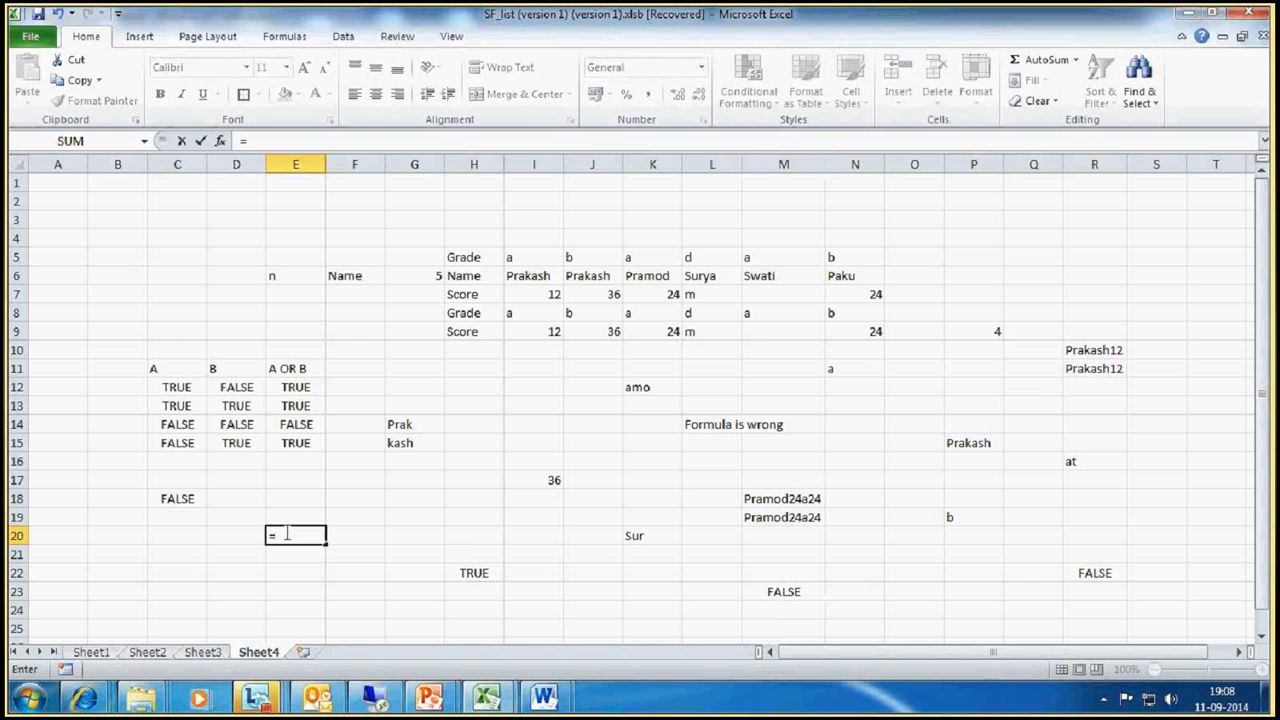
{"action": "type", "text": "2+(3*2)"}
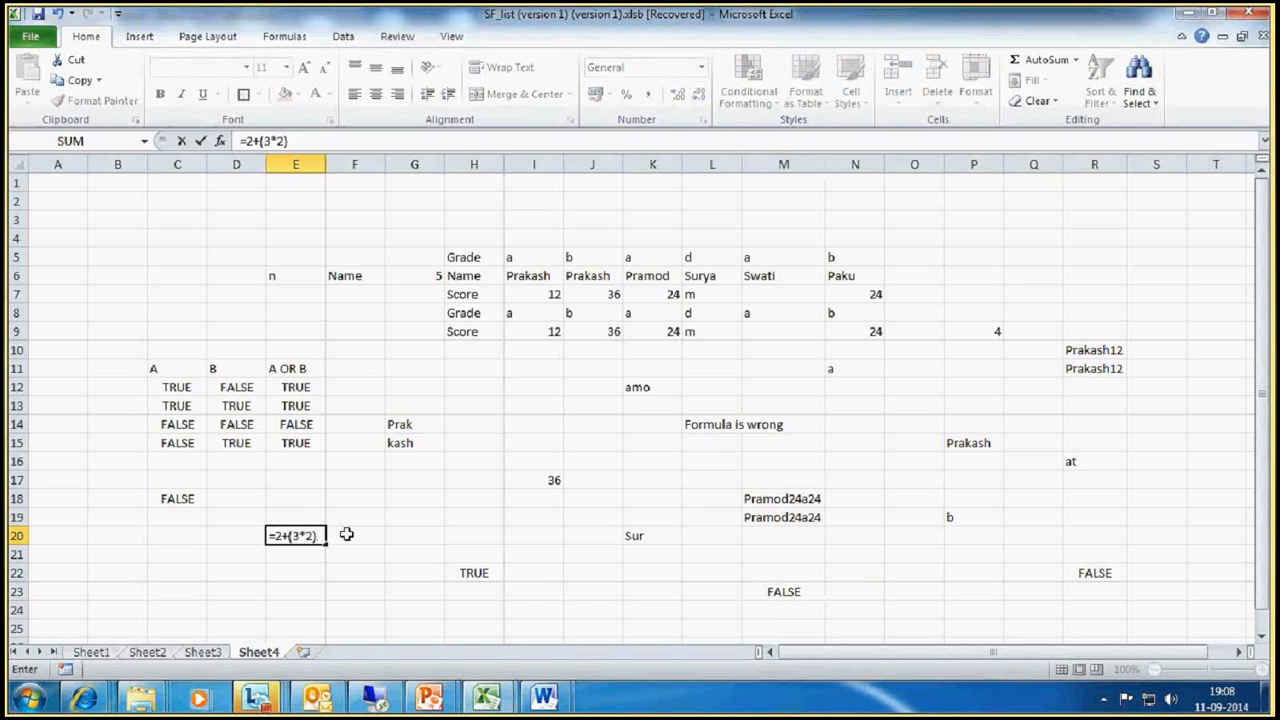
Step: Extend the E20 formula with a nested subtraction, giving =2+(3*2*(5-1)), and commit it
{"action": "left_click", "coordinate": [310, 535]}
{"action": "type", "text": "*(5-1)"}
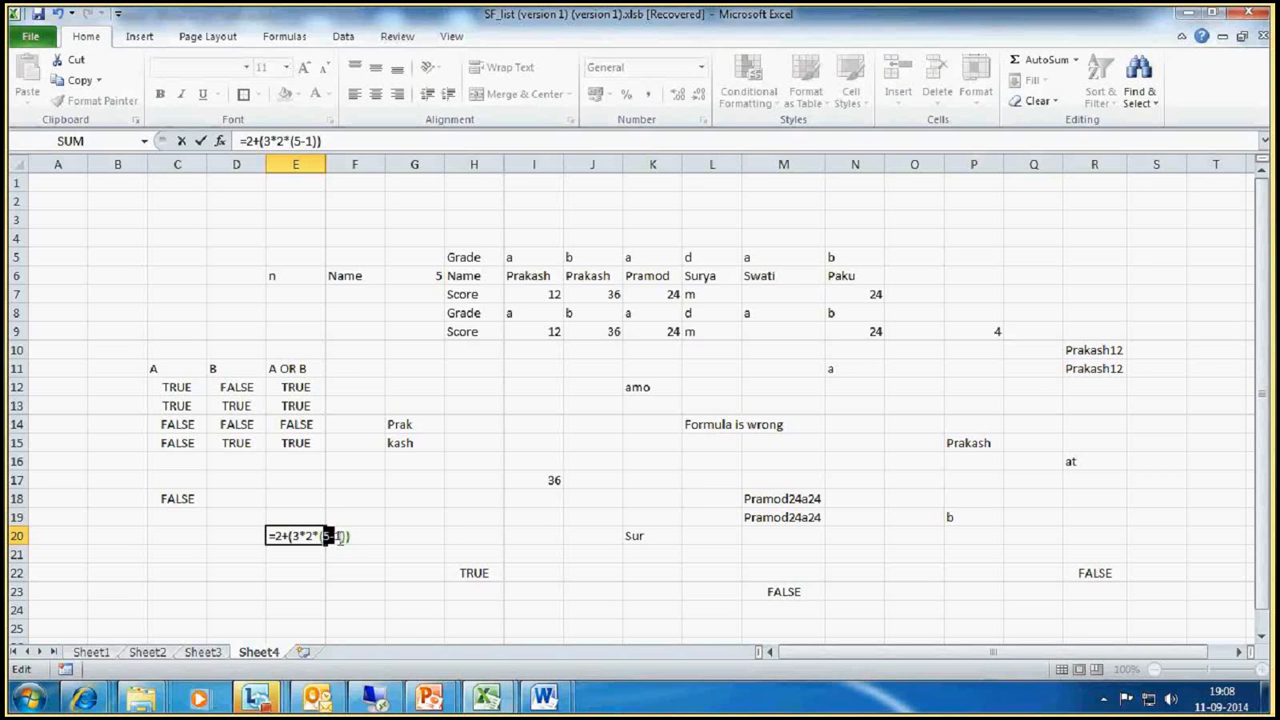
{"action": "left_click_drag", "start_coordinate": [342, 538], "coordinate": [321, 537]}
{"action": "key", "text": "Return"}
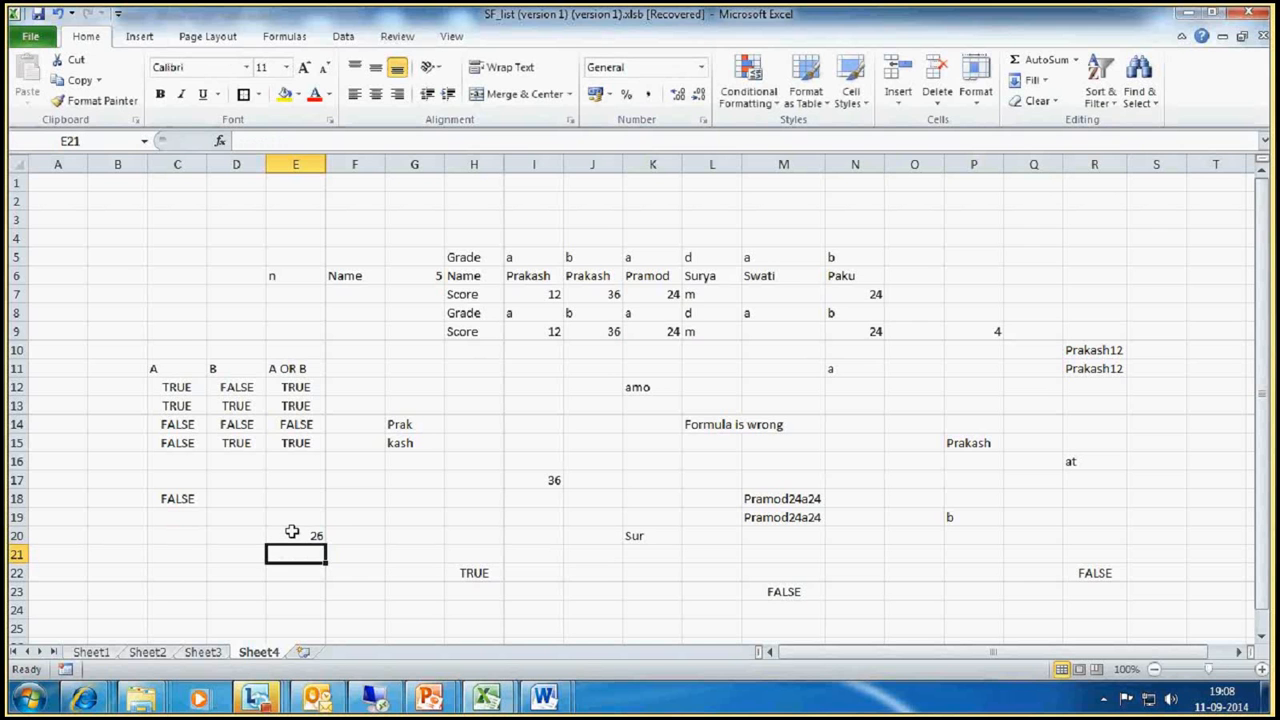
Step: Remove the inner parentheses from the E20 formula so it reads =2+(3*2*5-1)
{"action": "double_click", "coordinate": [291, 532]}
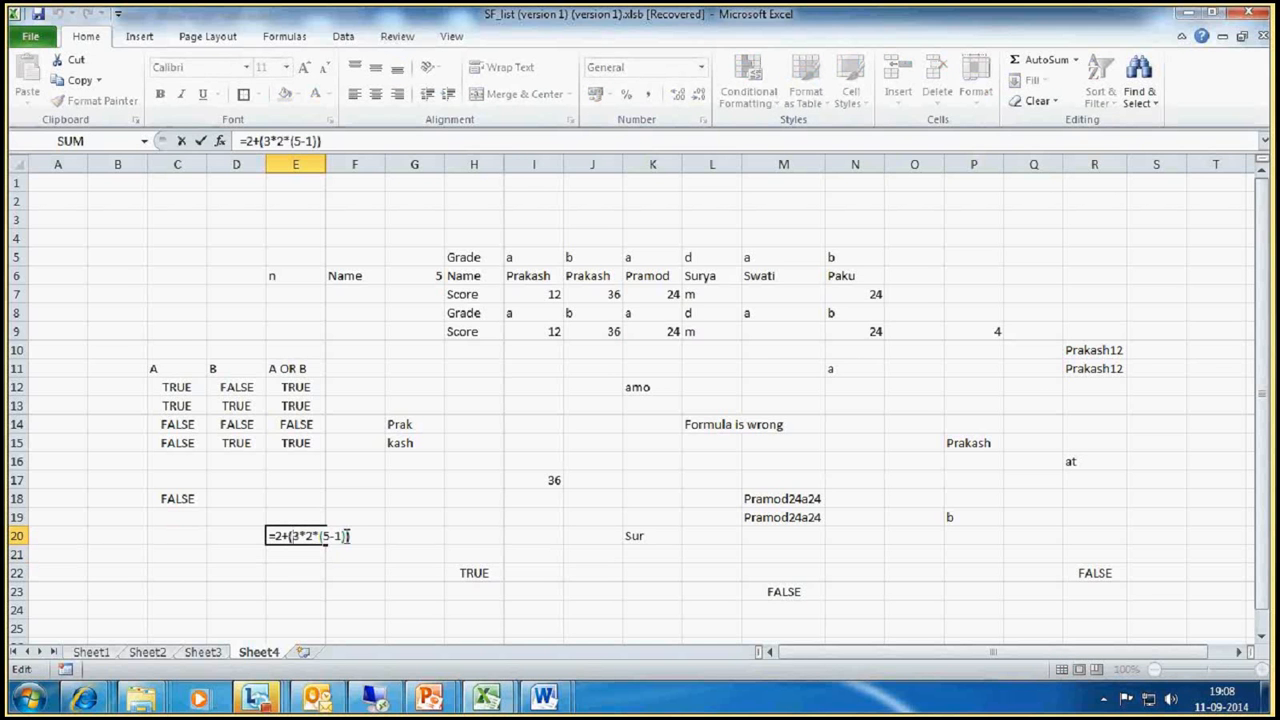
{"action": "key", "text": "BackSpace"}
{"action": "left_click", "coordinate": [325, 537]}
{"action": "key", "text": "BackSpace"}
{"action": "key", "text": "Return"}
{"action": "key", "text": "Up"}
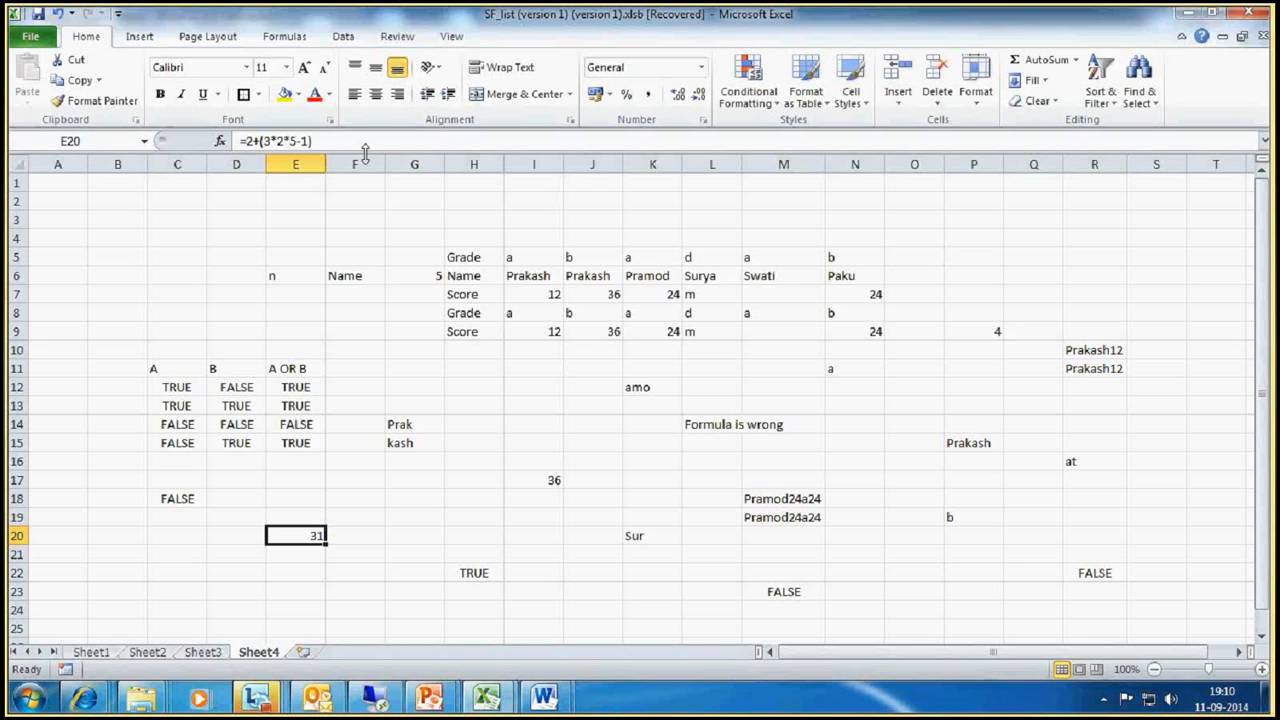
Step: Add a comma after the second OR expression in the M23 formula, leaving an empty third AND argument
{"action": "left_click", "coordinate": [800, 591]}
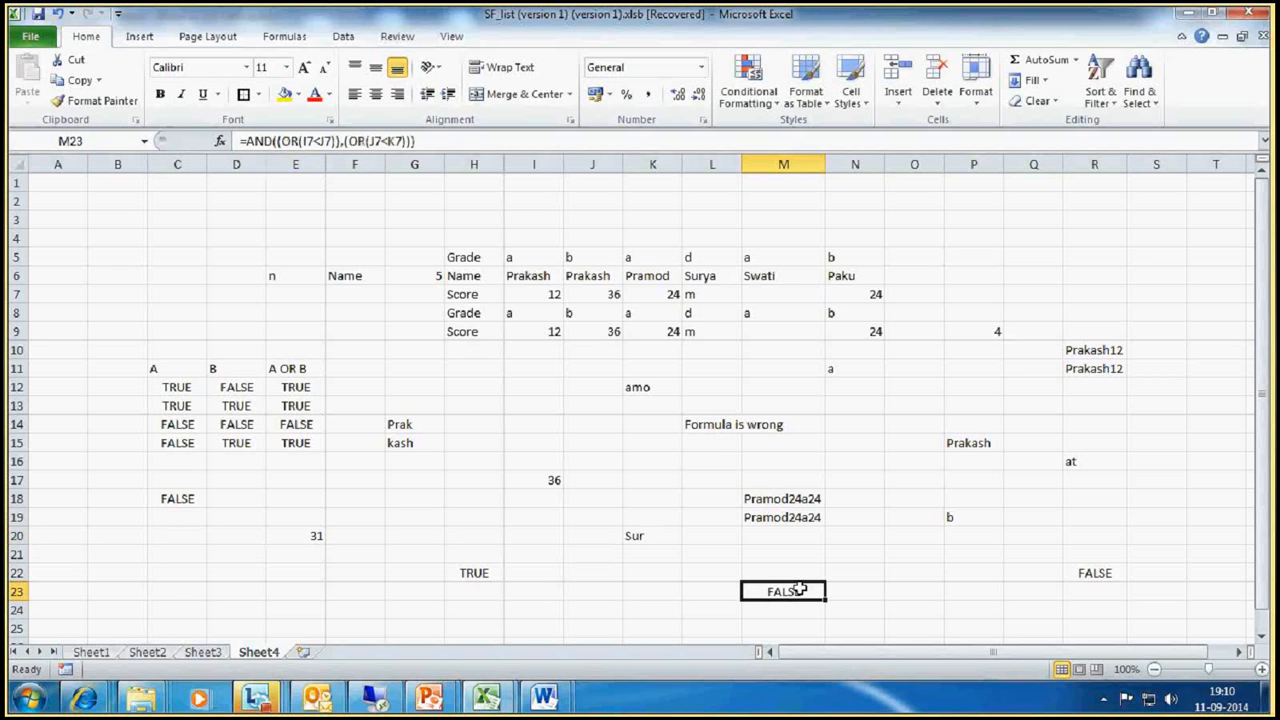
{"action": "left_click", "coordinate": [411, 141]}
{"action": "type", "text": ","}
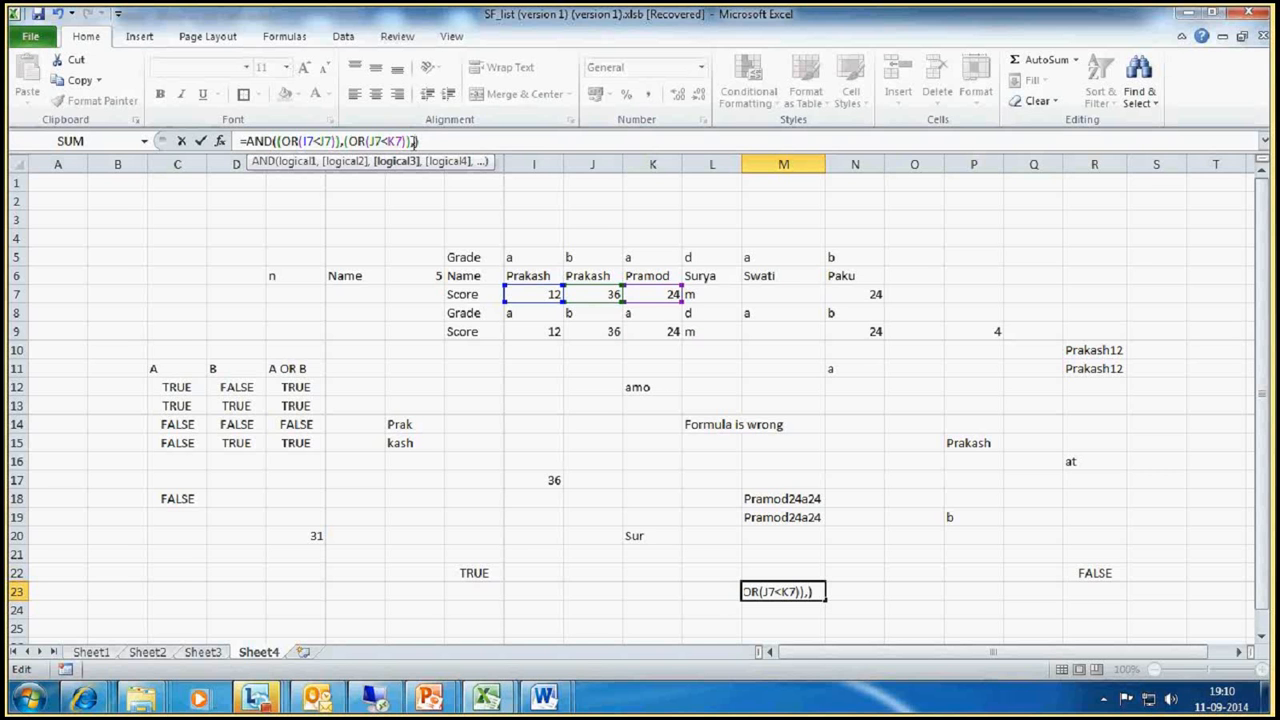
{"action": "key", "text": "Return"}
{"action": "scroll", "coordinate": [840, 441], "scroll_direction": "down", "scroll_amount": 3}
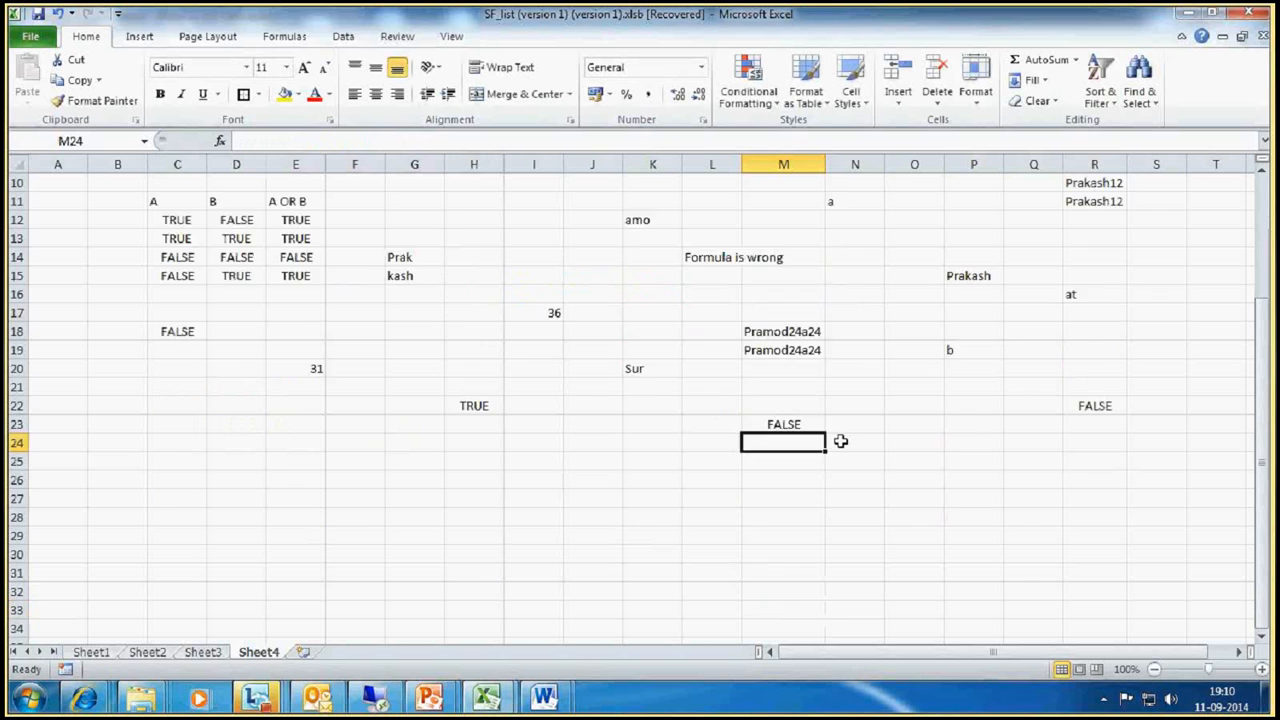
{"action": "scroll", "coordinate": [840, 441], "scroll_direction": "down", "scroll_amount": 1}
{"action": "scroll", "coordinate": [840, 441], "scroll_direction": "up", "scroll_amount": 4}
{"action": "scroll", "coordinate": [840, 441], "scroll_direction": "down", "scroll_amount": 3}
{"action": "mouse_move", "coordinate": [328, 700]}
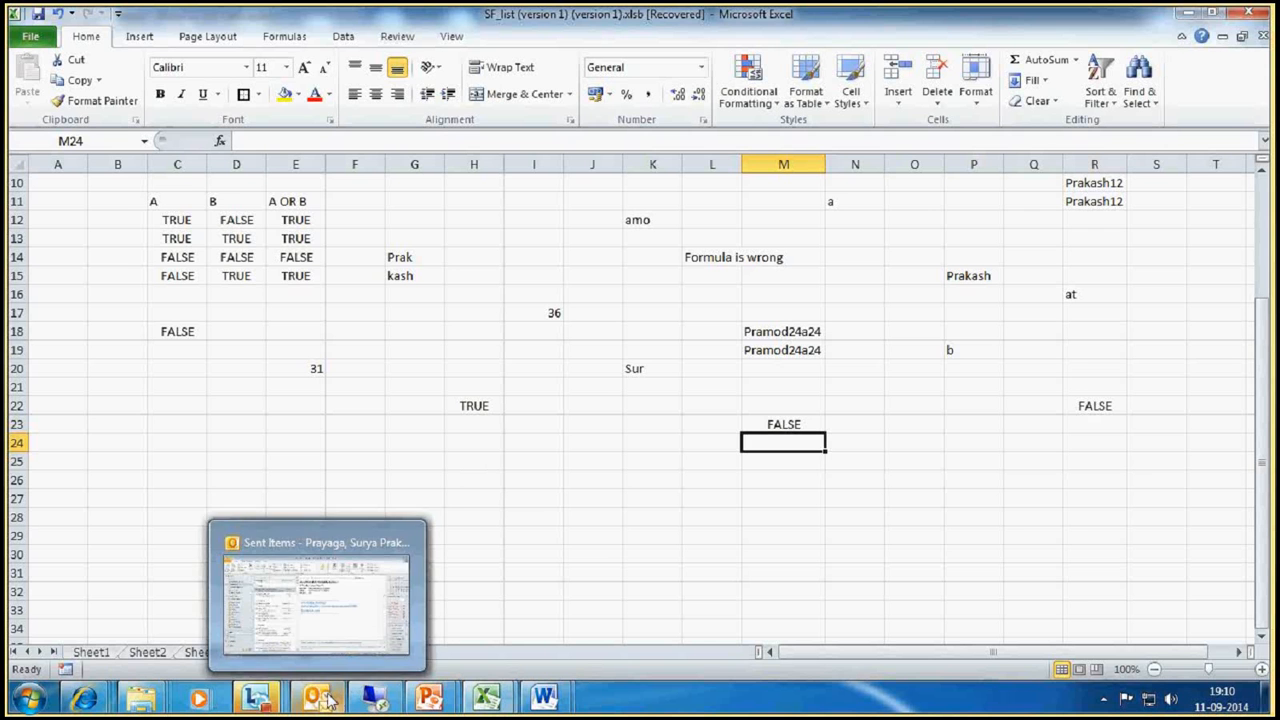
{"action": "left_click", "coordinate": [762, 533]}
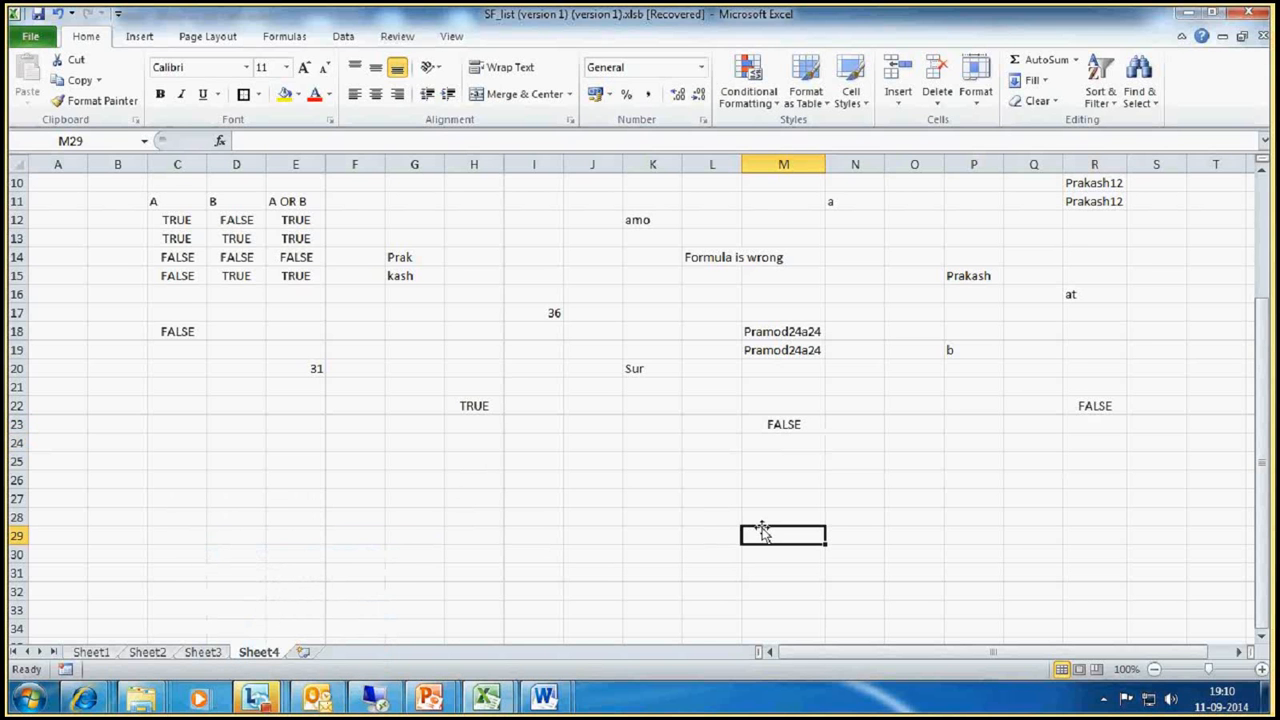
{"action": "type", "text": "="}
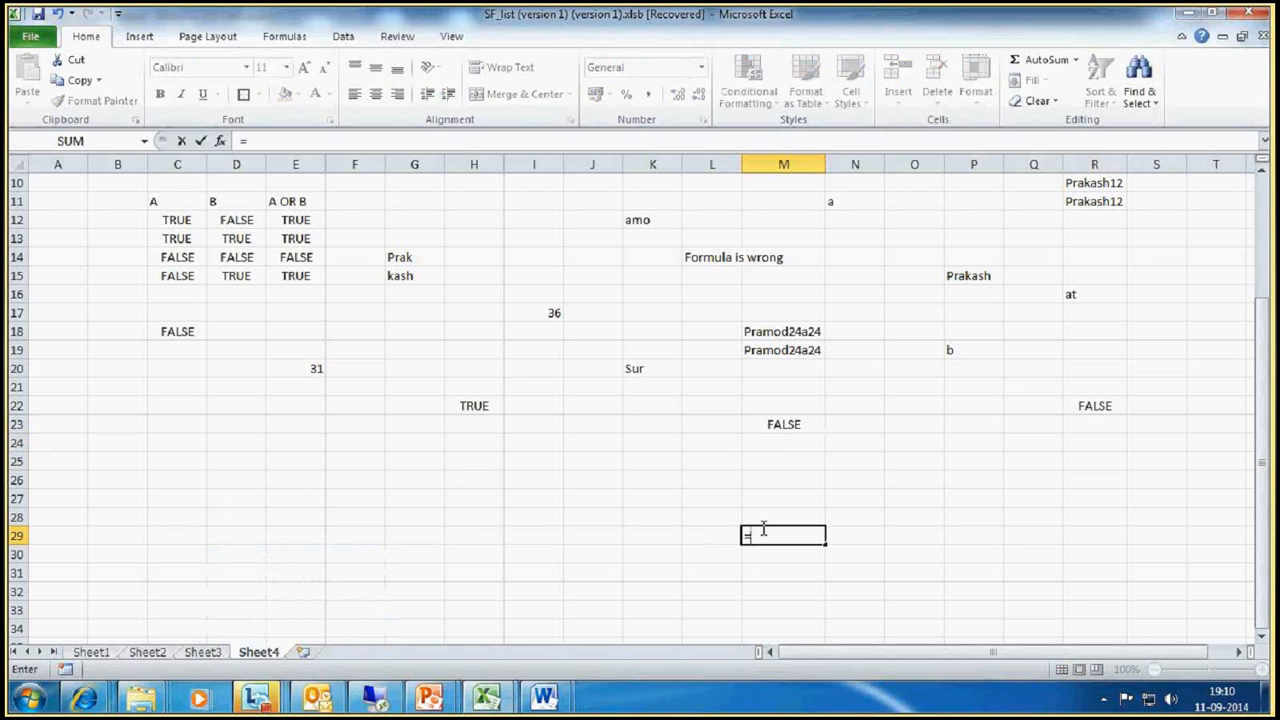
{"action": "type", "text": "REPLACE"}
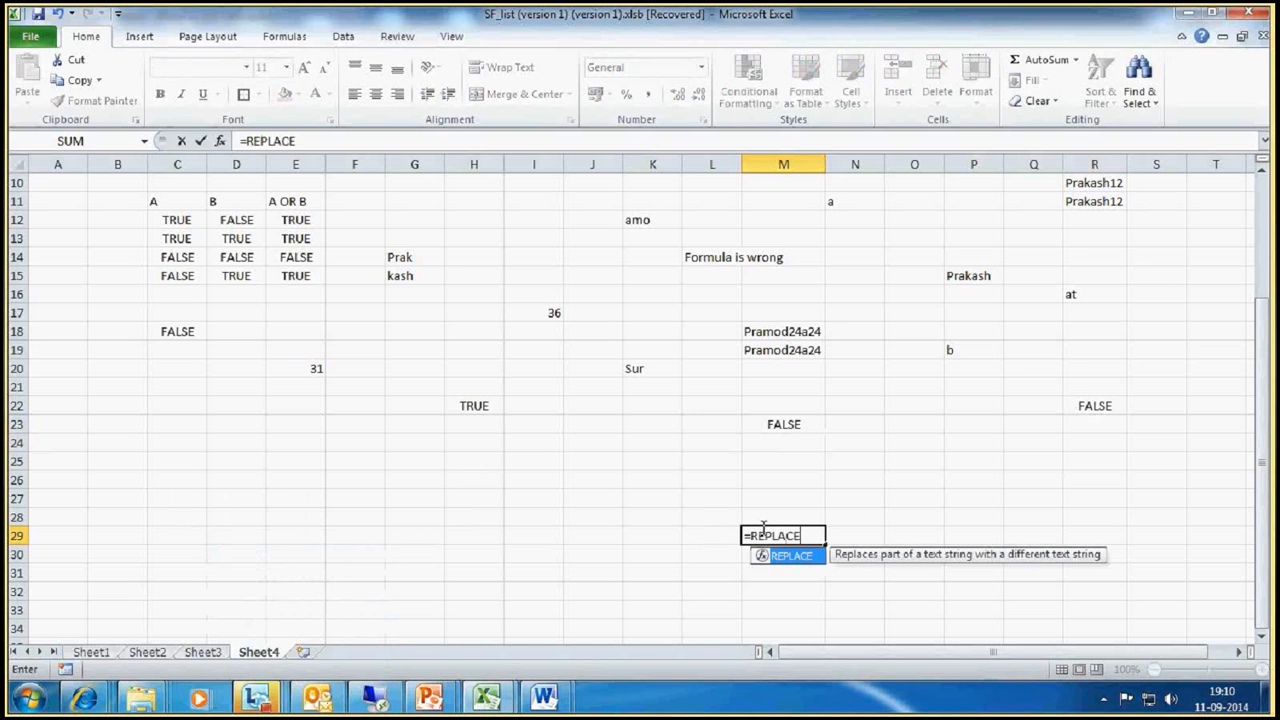
{"action": "type", "text": "("}
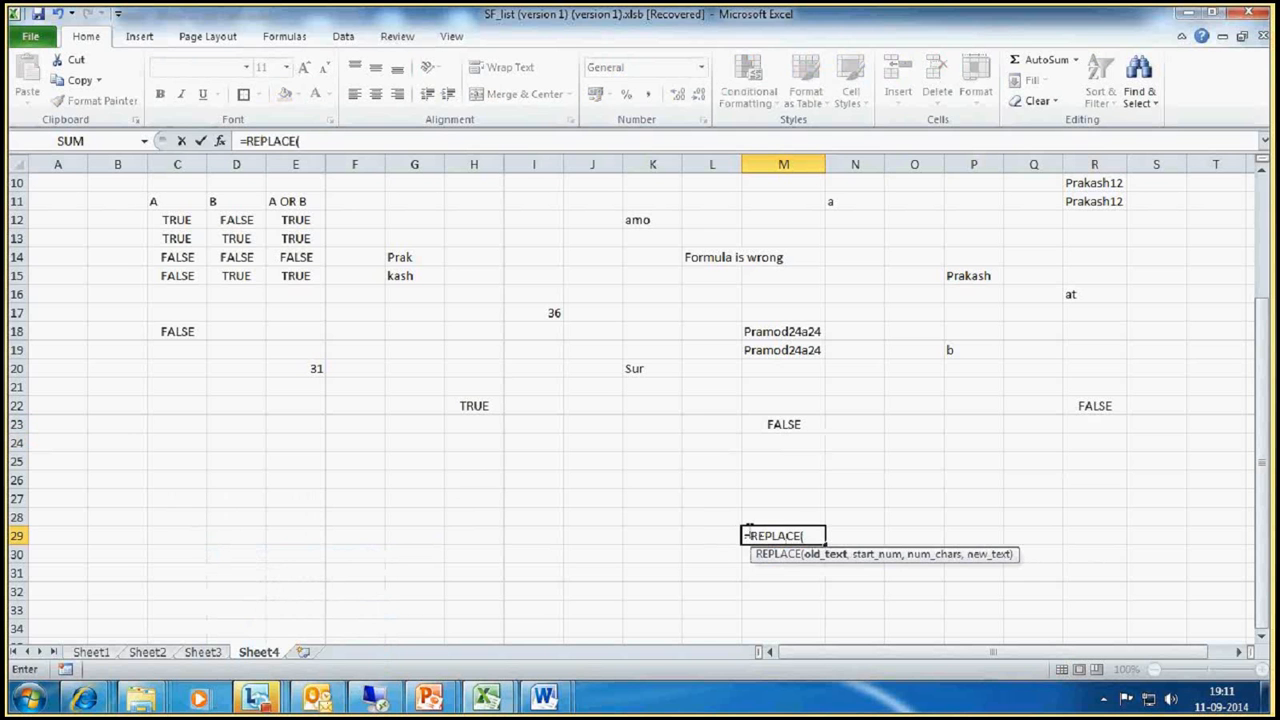
{"action": "key", "text": "Escape"}
Step: Enter the first name shown in cell P15 as sample text in cell K28
{"action": "left_click", "coordinate": [630, 512]}
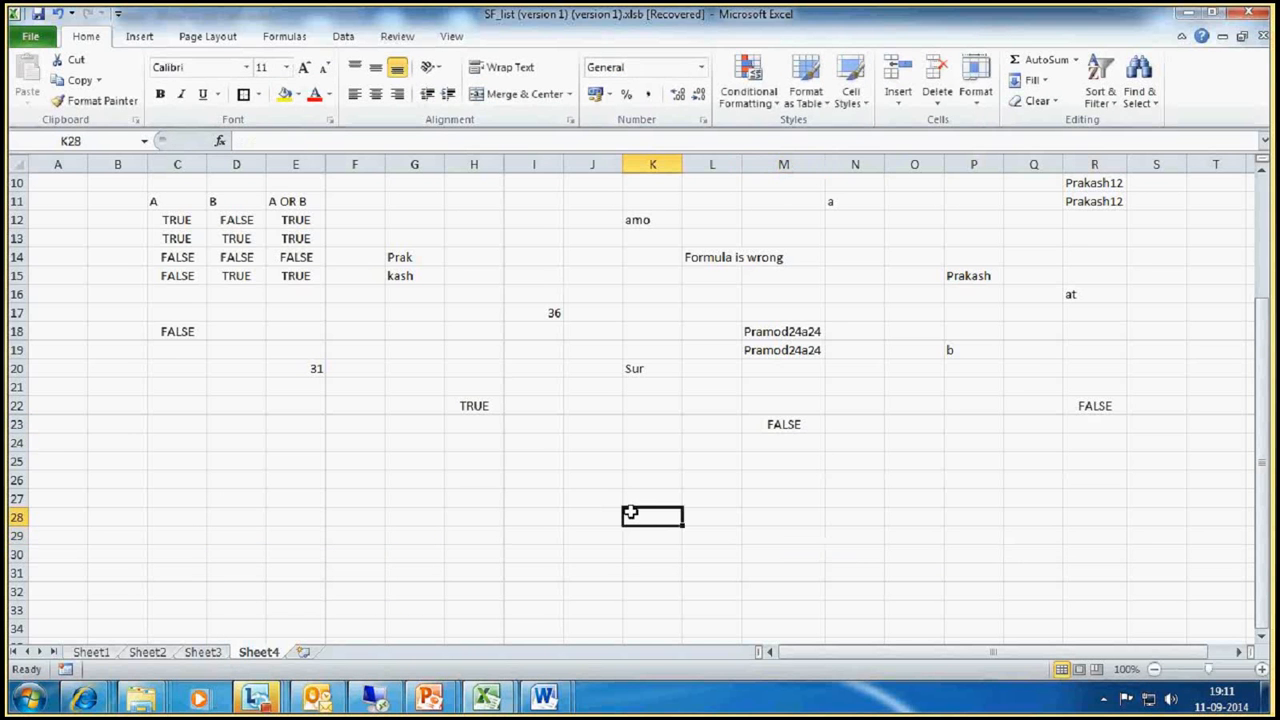
{"action": "type", "text": "pRA"}
{"action": "key", "text": "BackSpace"}
{"action": "key", "text": "BackSpace"}
{"action": "key", "text": "BackSpace"}
{"action": "type", "text": "P"}
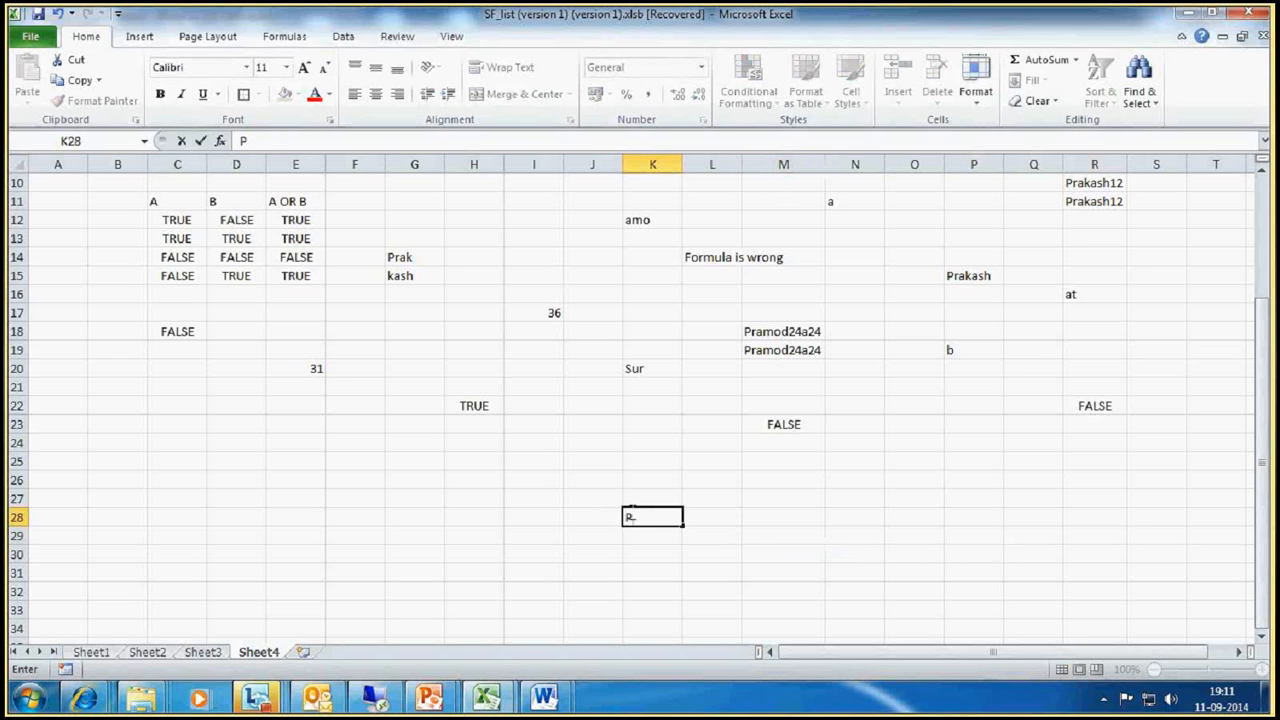
{"action": "type", "text": "rakash"}
{"action": "key", "text": "Return"}
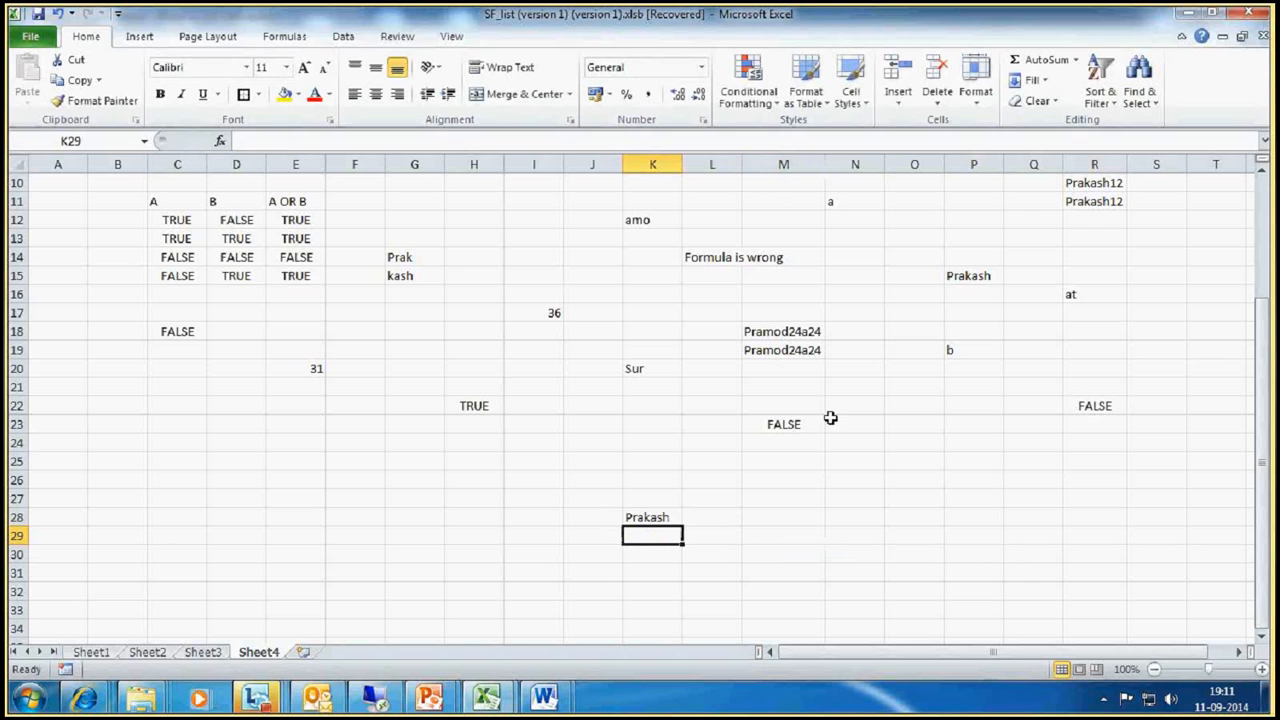
Step: Enter a REPLACE formula in L28 that swaps the first 3 characters of K28, starting at position 1, for "PRA"
{"action": "left_click", "coordinate": [738, 517]}
{"action": "type", "text": "=Re"}
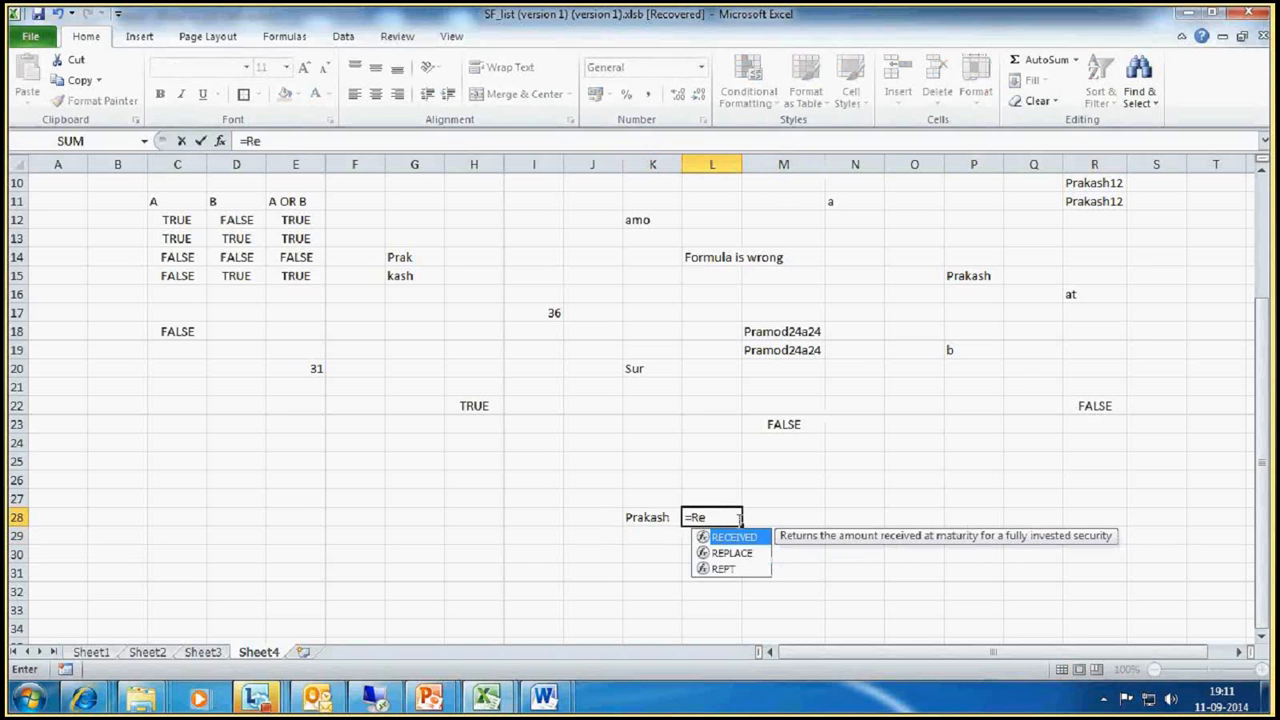
{"action": "type", "text": "place("}
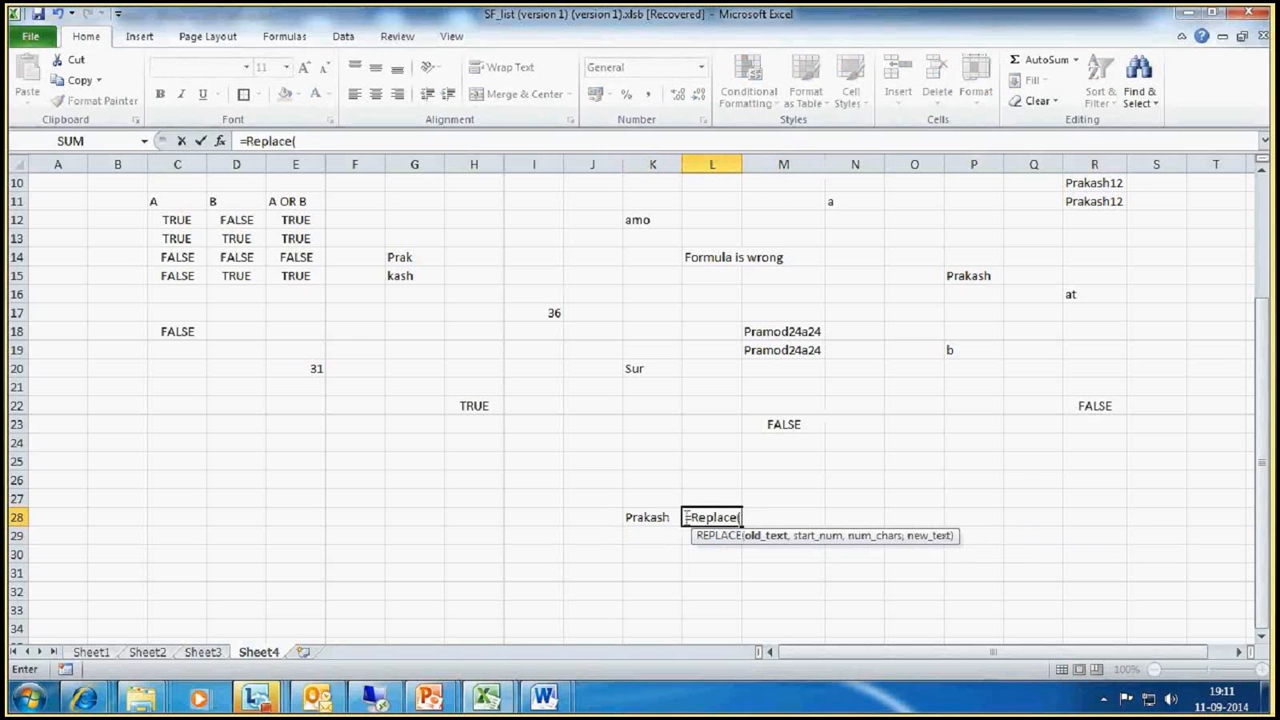
{"action": "left_click", "coordinate": [664, 517]}
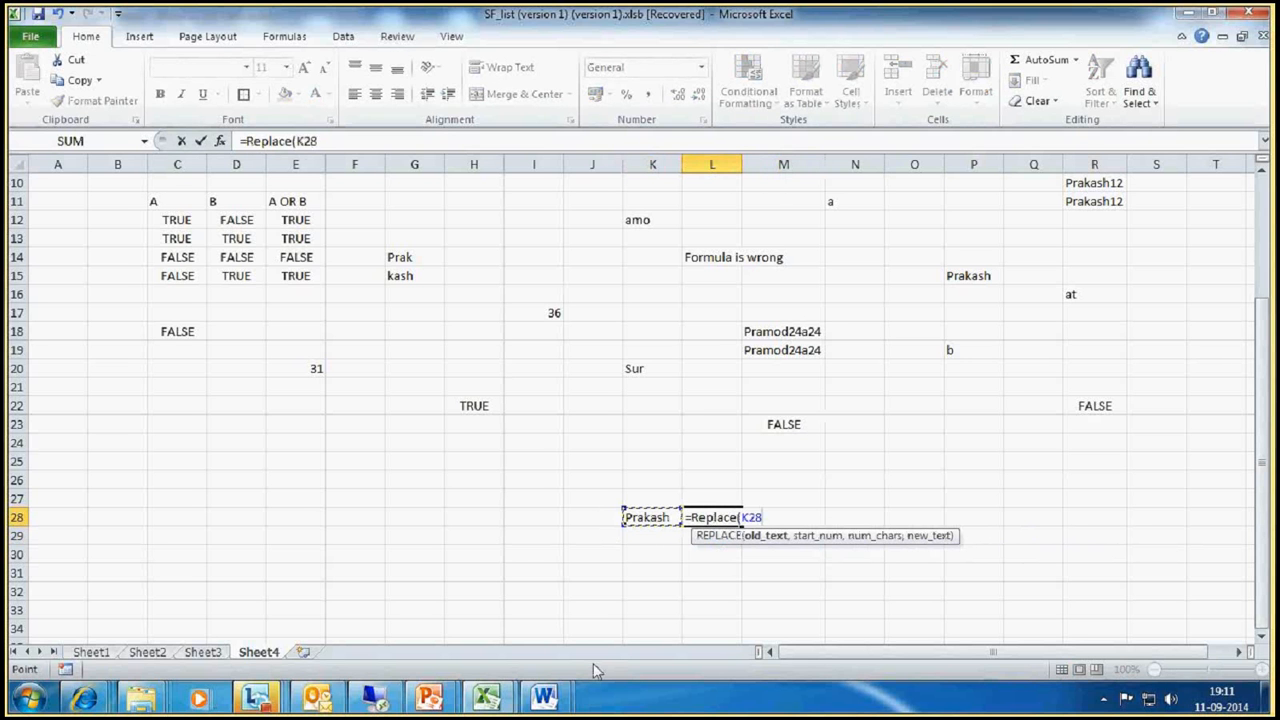
{"action": "type", "text": ","}
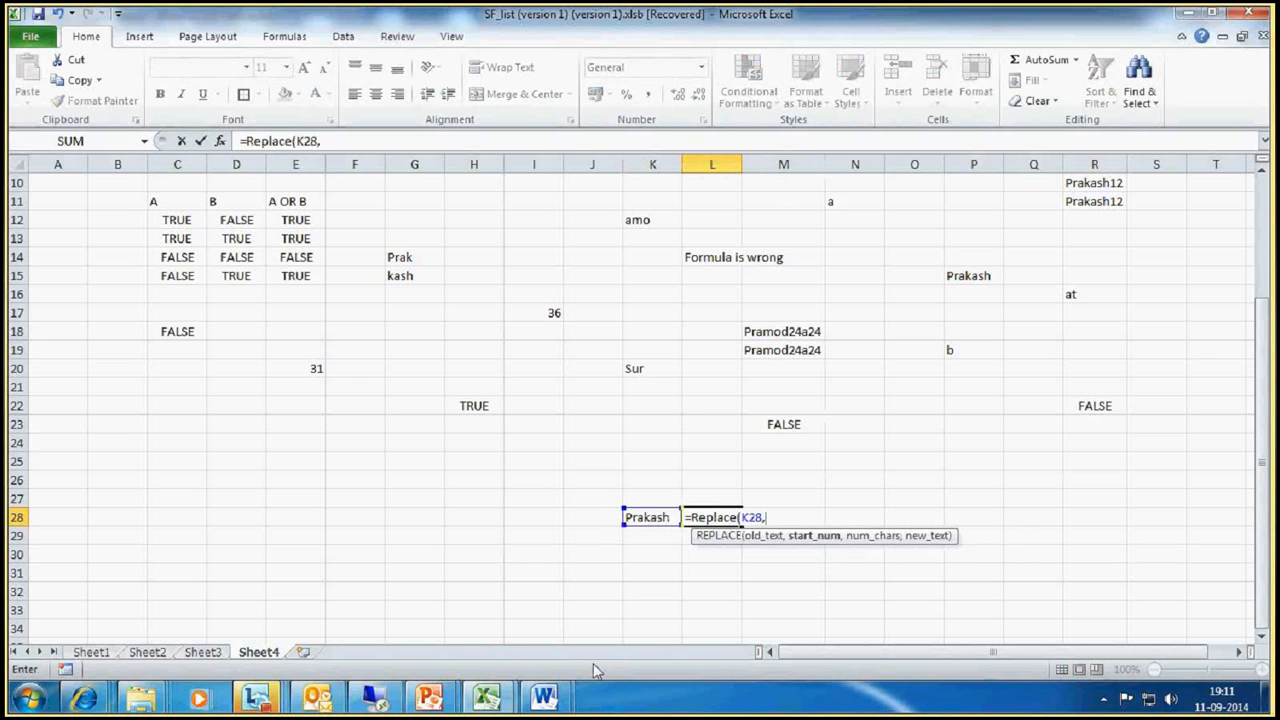
{"action": "type", "text": "1,"}
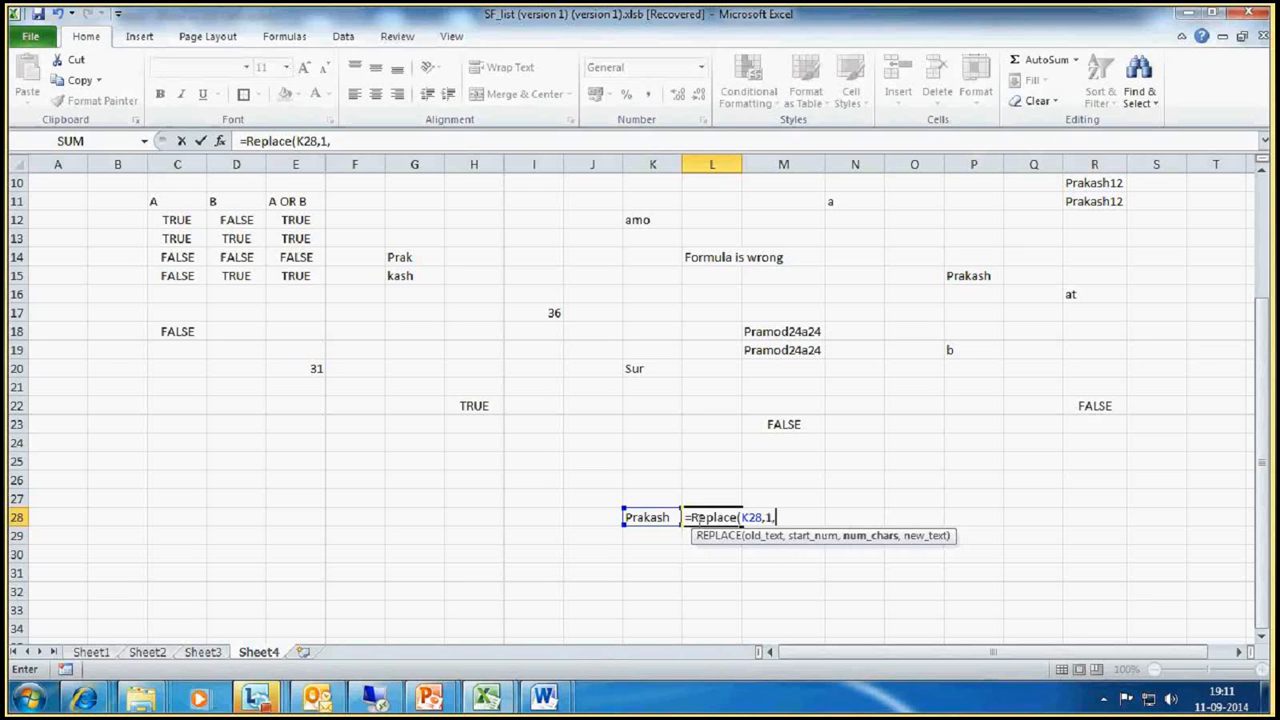
{"action": "type", "text": "3,+"}
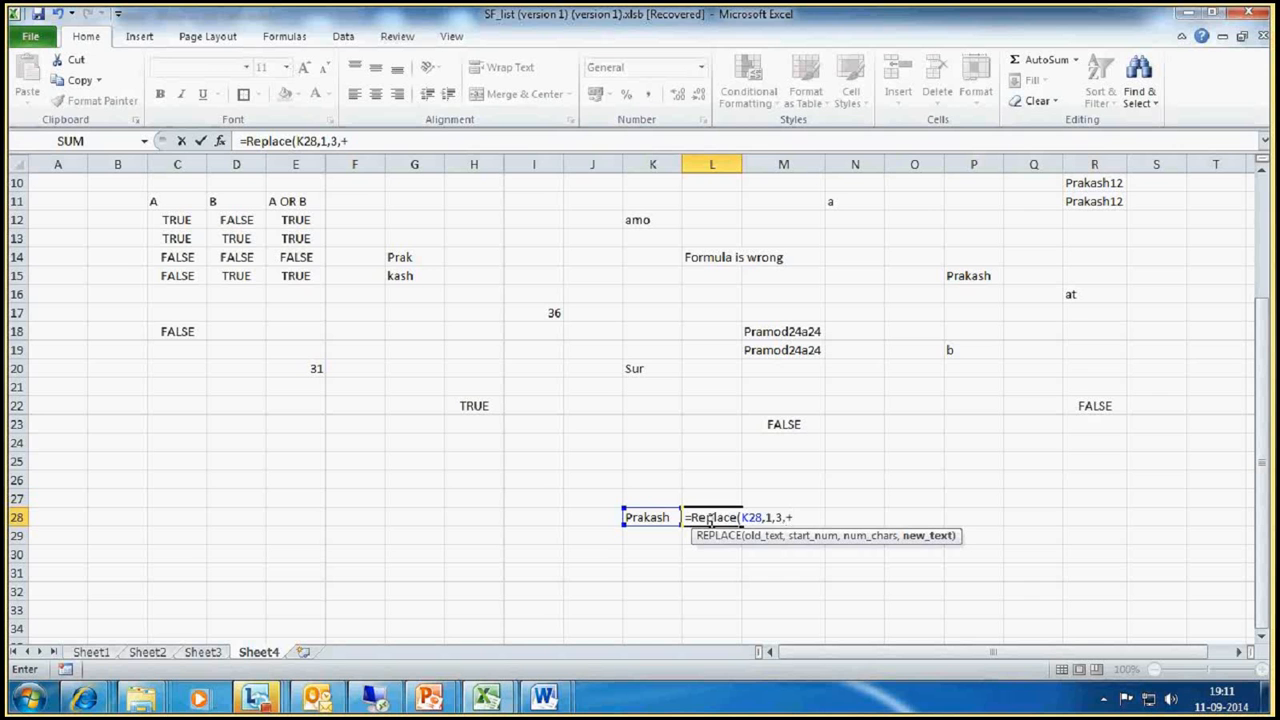
{"action": "key", "text": "BackSpace"}
{"action": "type", "text": "\"PRA"}
{"action": "key", "text": "Return"}
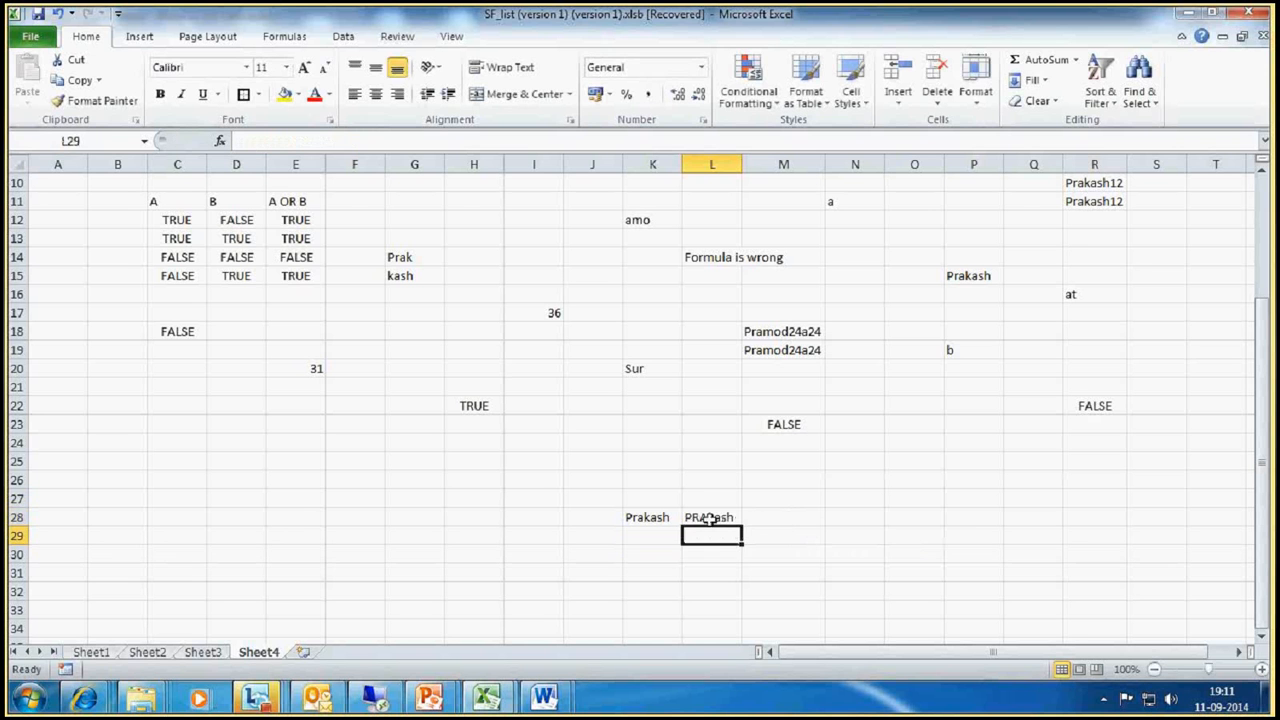
Step: Change the replacement text in the L28 REPLACE formula to "KRT"
{"action": "left_click", "coordinate": [709, 518]}
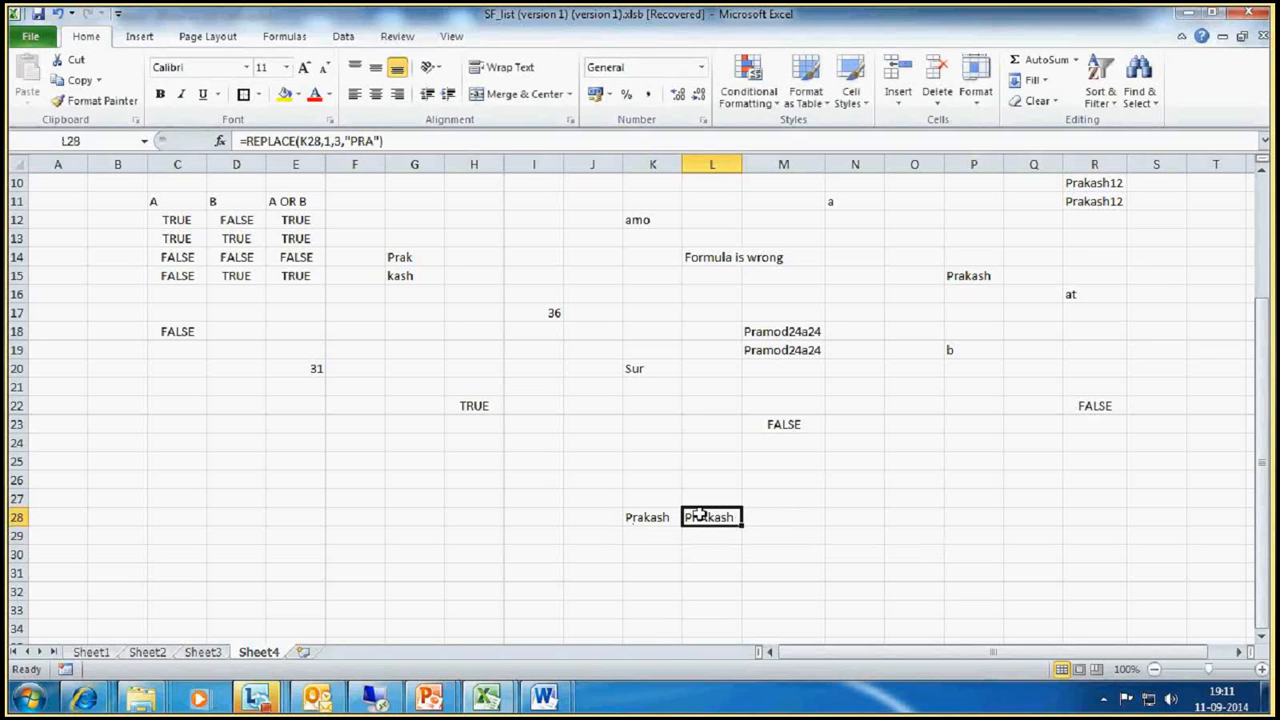
{"action": "left_click", "coordinate": [372, 141]}
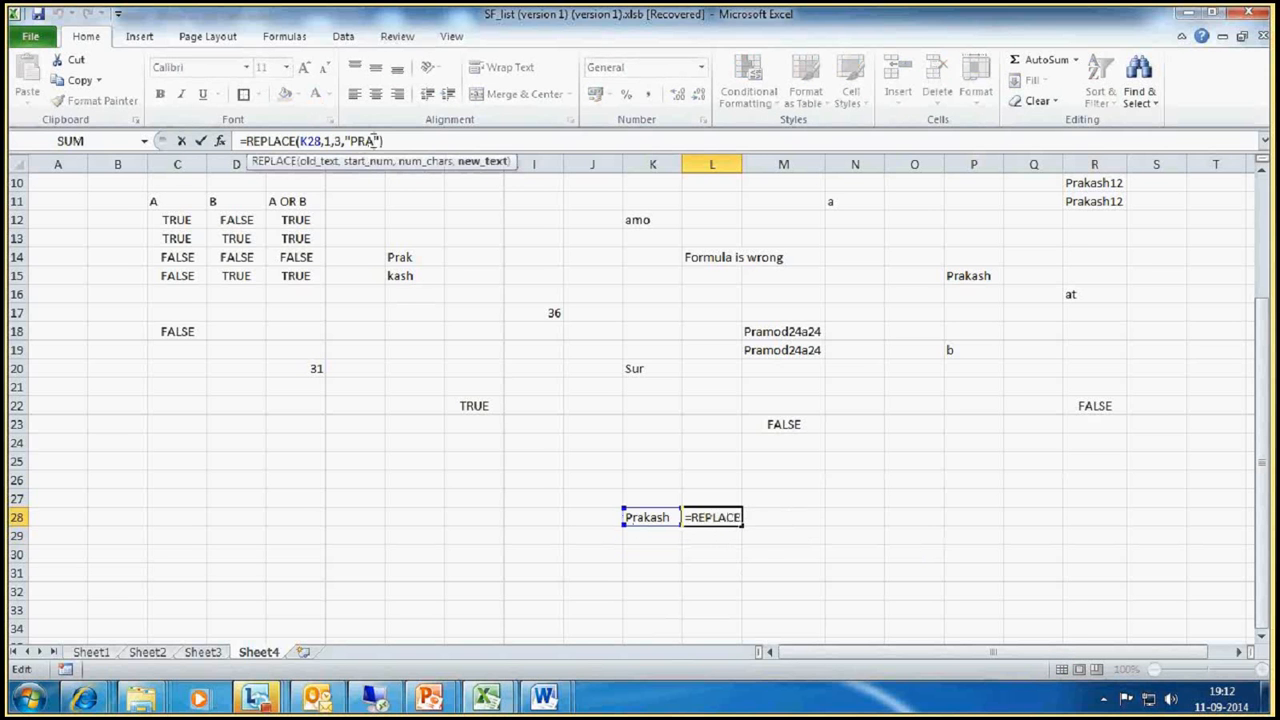
{"action": "key", "text": "BackSpace"}
{"action": "key", "text": "BackSpace"}
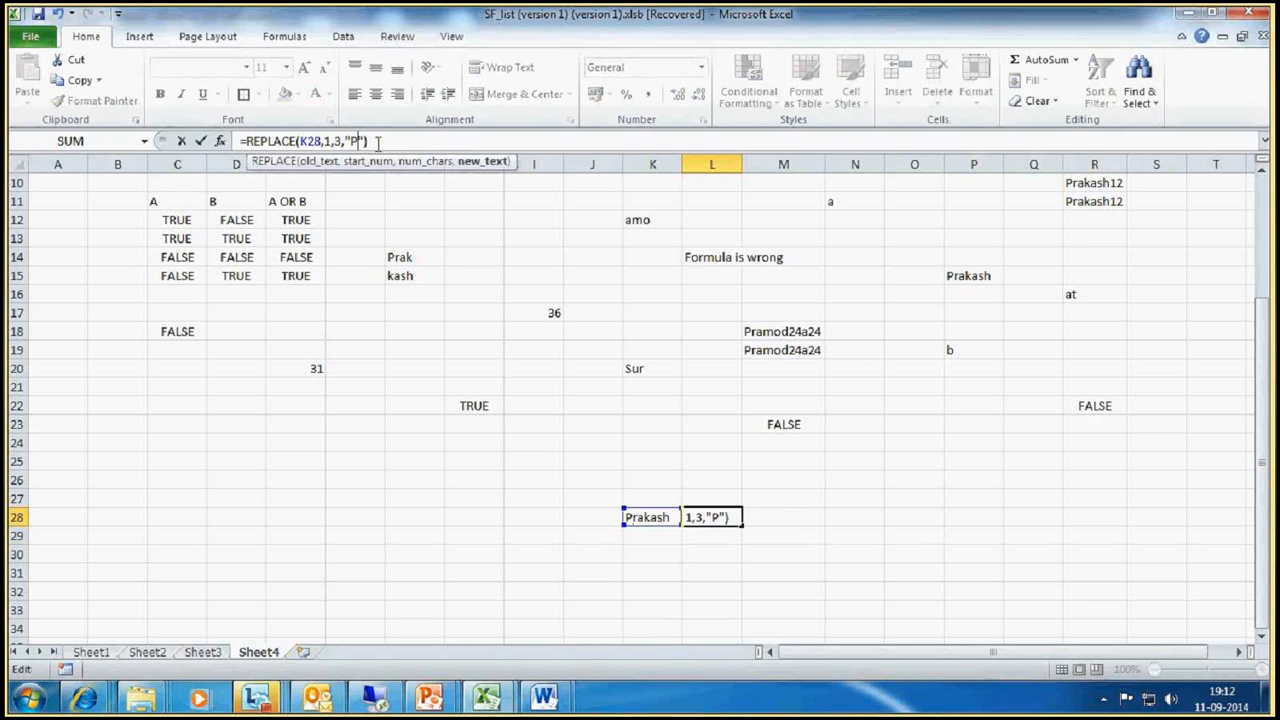
{"action": "key", "text": "BackSpace"}
{"action": "type", "text": "KRT"}
{"action": "key", "text": "Return"}
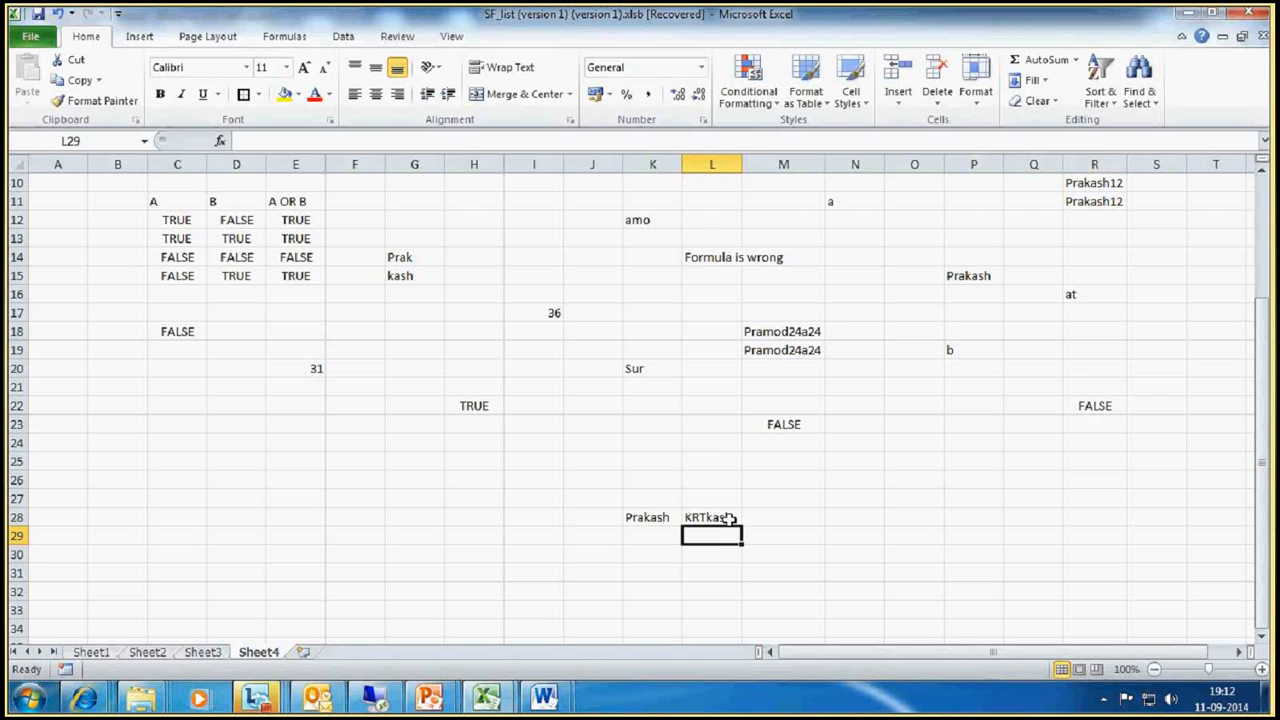
Step: Clear the replacement text in the L28 formula so it reads =REPLACE(K28,1,3,"") and commit it
{"action": "left_click", "coordinate": [728, 518]}
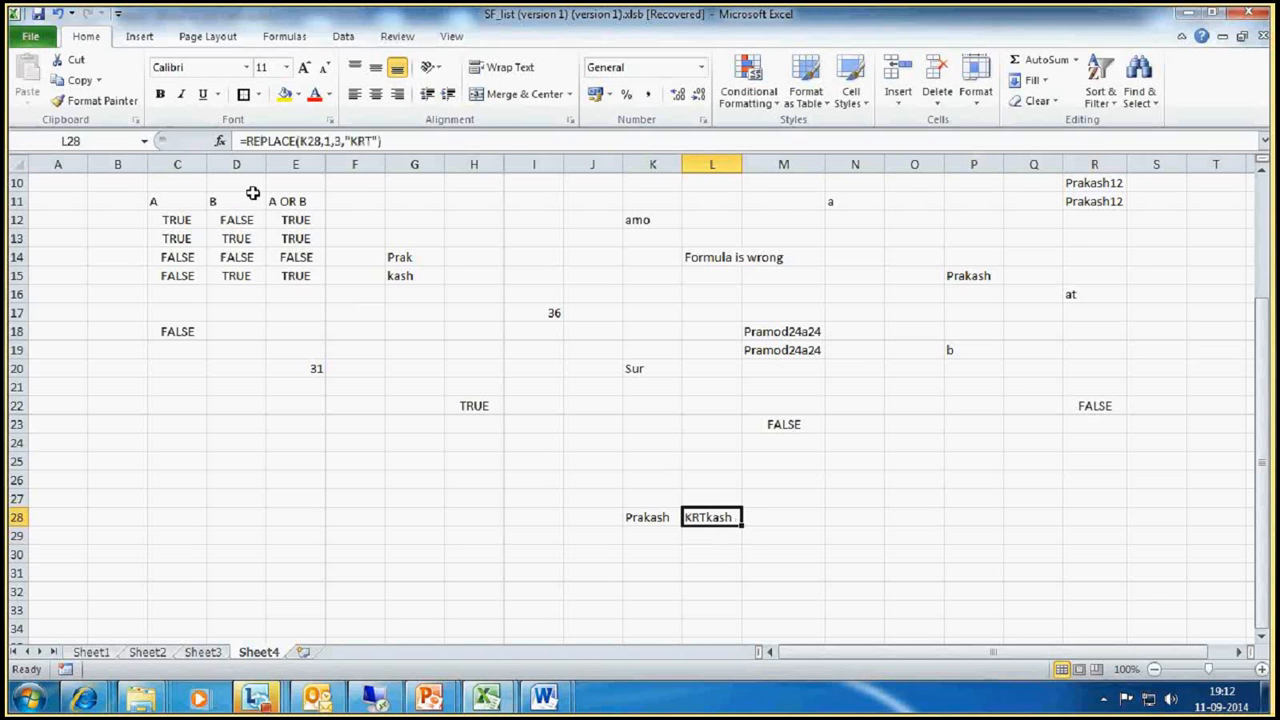
{"action": "left_click", "coordinate": [370, 141]}
{"action": "key", "text": "BackSpace"}
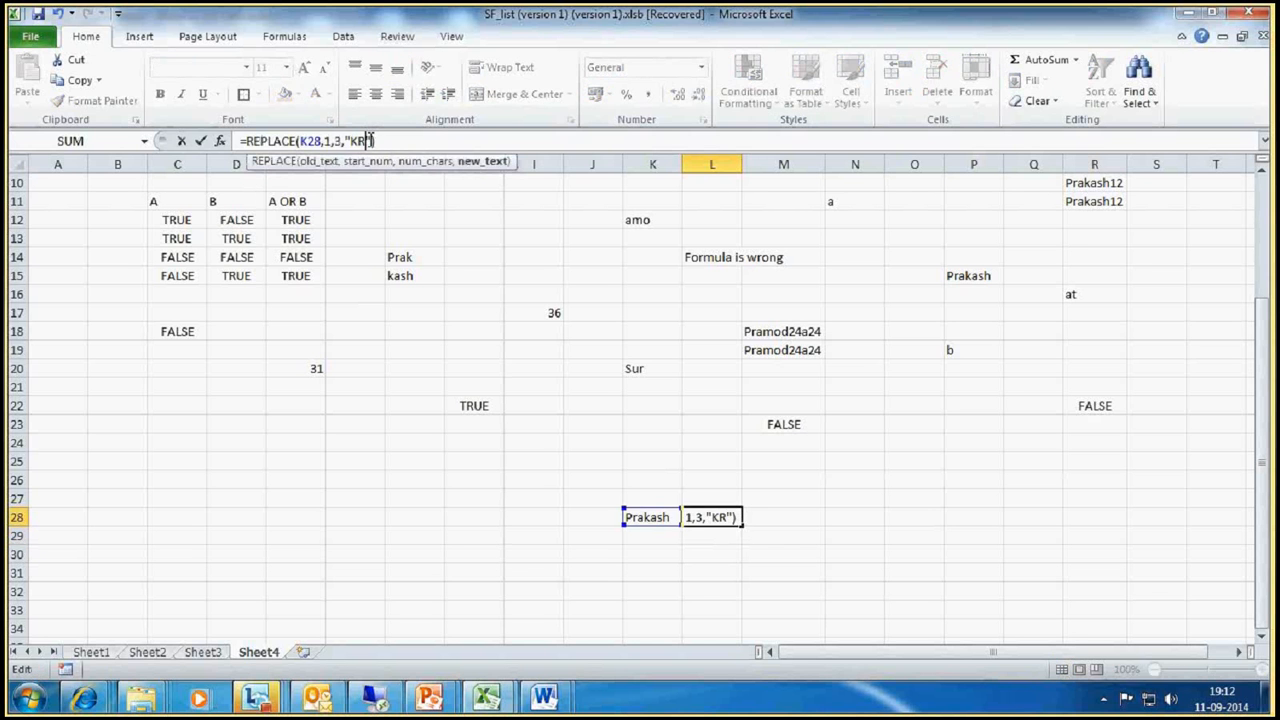
{"action": "key", "text": "BackSpace"}
{"action": "key", "text": "BackSpace"}
{"action": "key", "text": "ctrl+Return"}
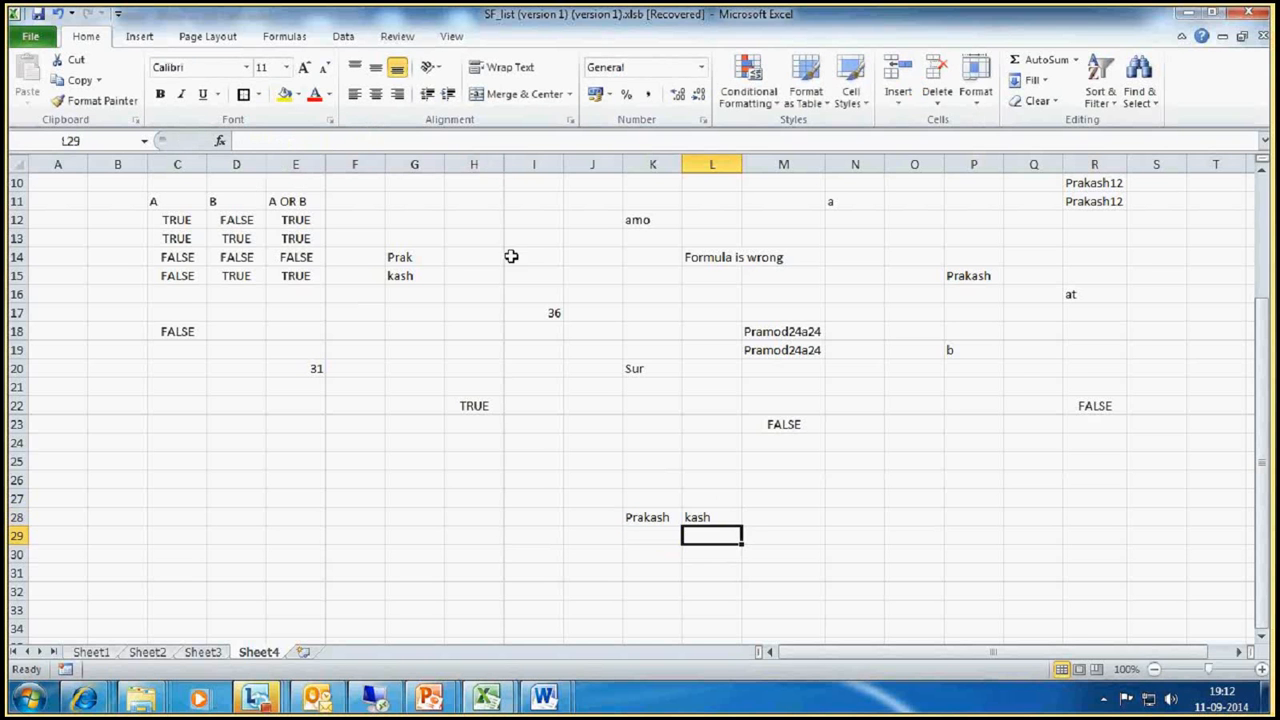
Step: Put a single space between the quotes of the L28 REPLACE formula, giving =REPLACE(K28,1,3," ")
{"action": "left_click", "coordinate": [352, 141]}
{"action": "key", "text": "Return"}
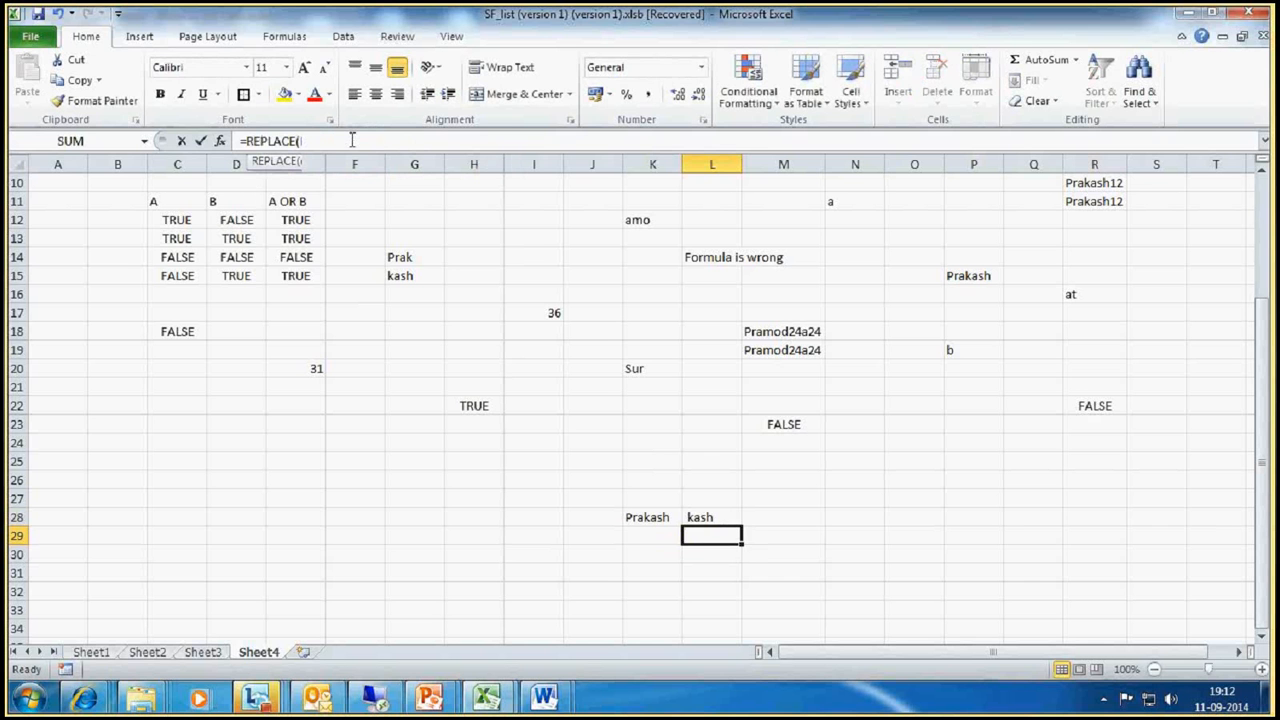
{"action": "left_click", "coordinate": [687, 517]}
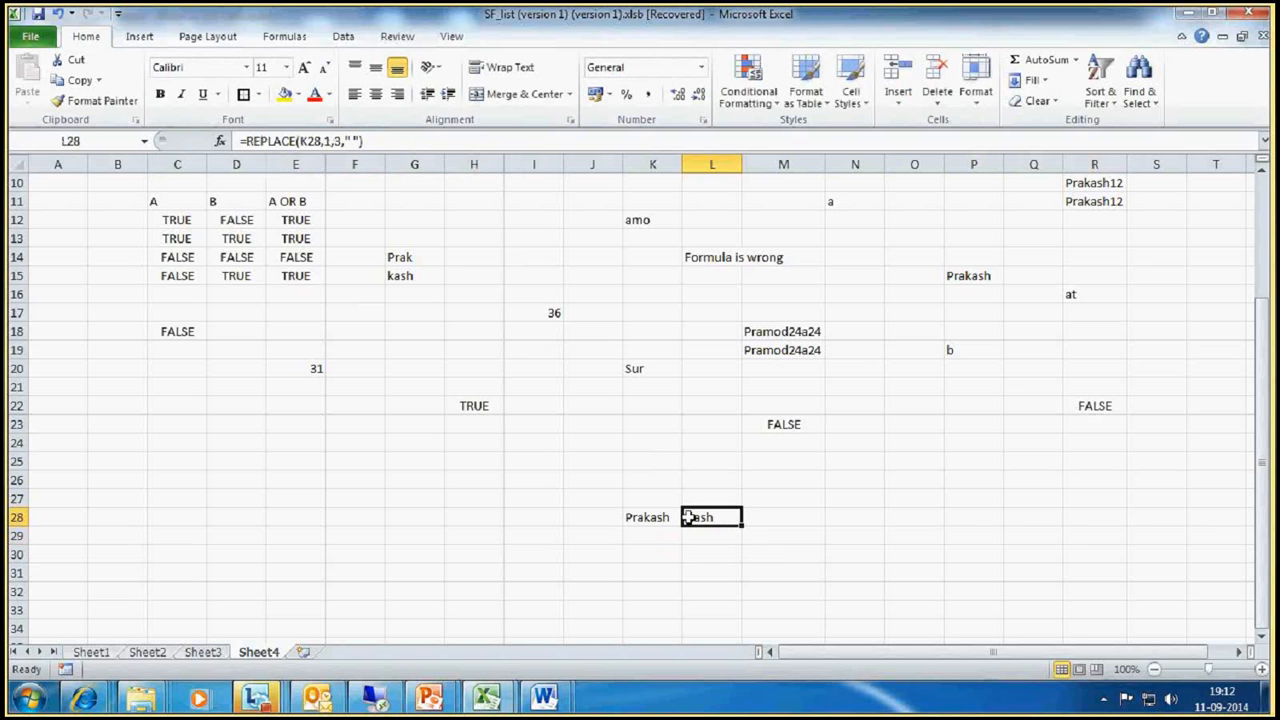
Step: Count the characters of L28 with a LEN formula in cell M28
{"action": "left_click", "coordinate": [782, 512]}
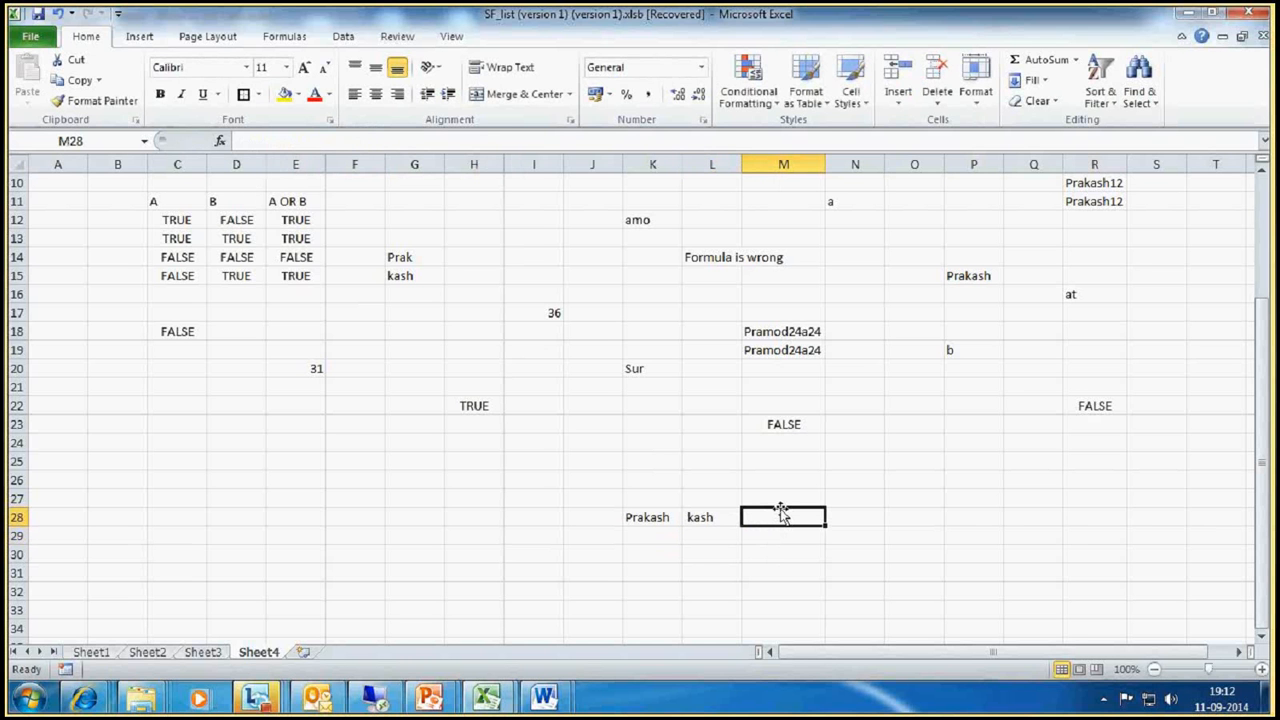
{"action": "type", "text": "=LEN("}
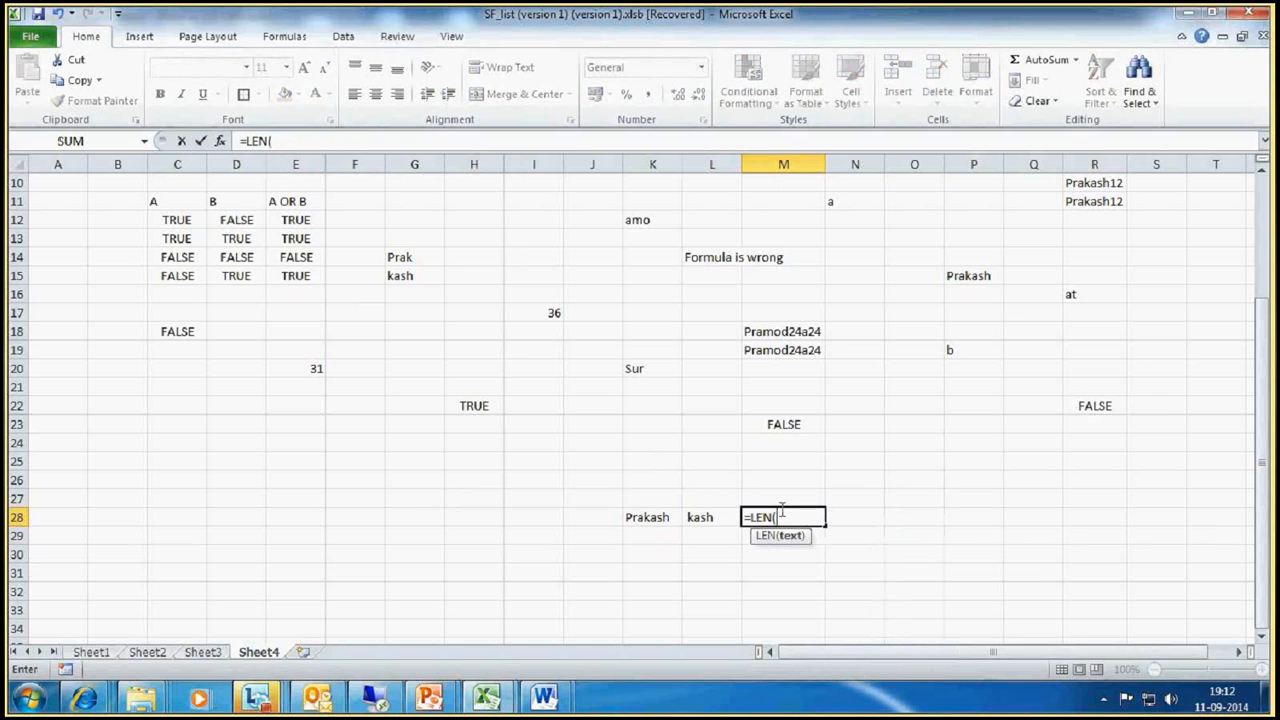
{"action": "left_click", "coordinate": [700, 516]}
{"action": "key", "text": "Return"}
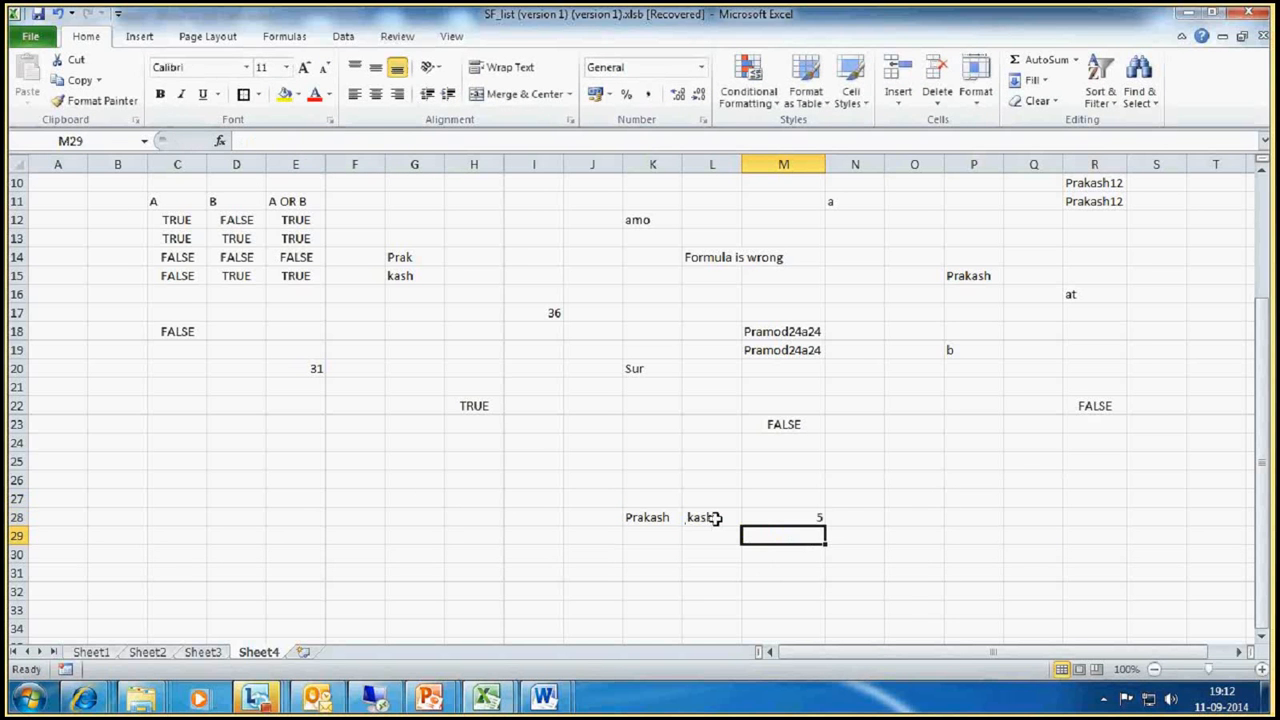
{"action": "left_click", "coordinate": [711, 517]}
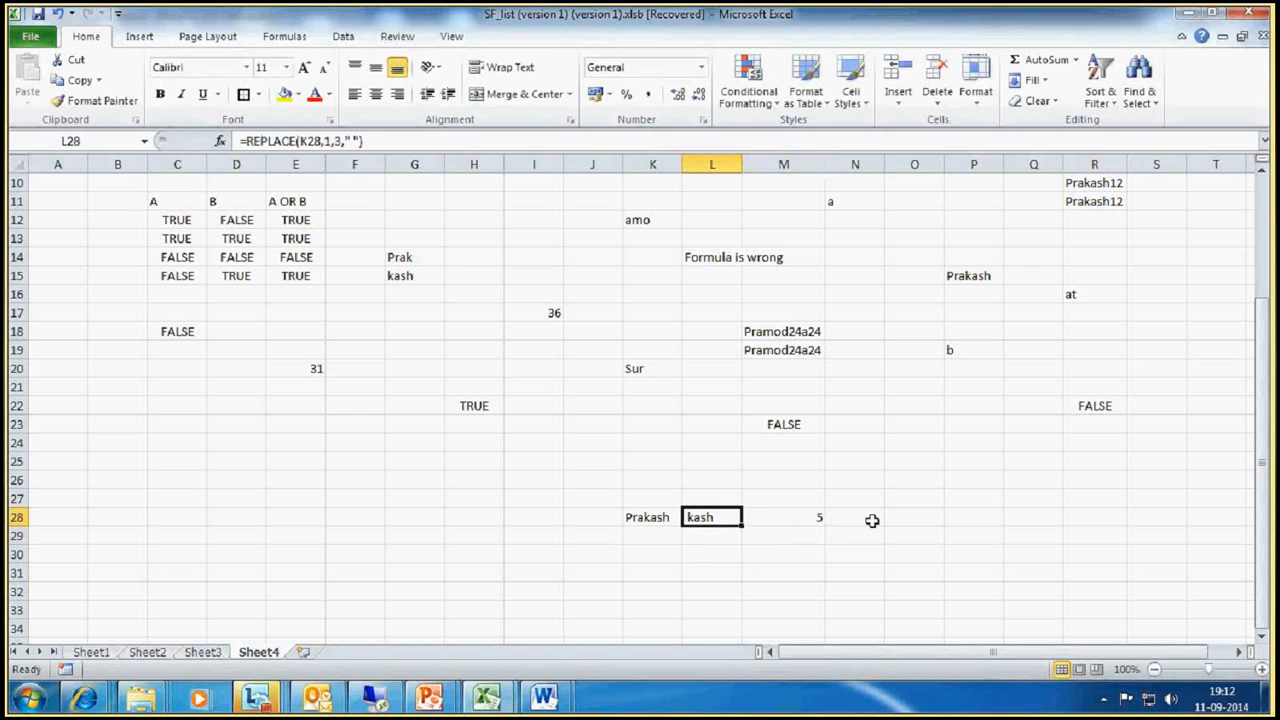
Step: Enter a first name as sample text in cell O23
{"action": "left_click", "coordinate": [940, 514]}
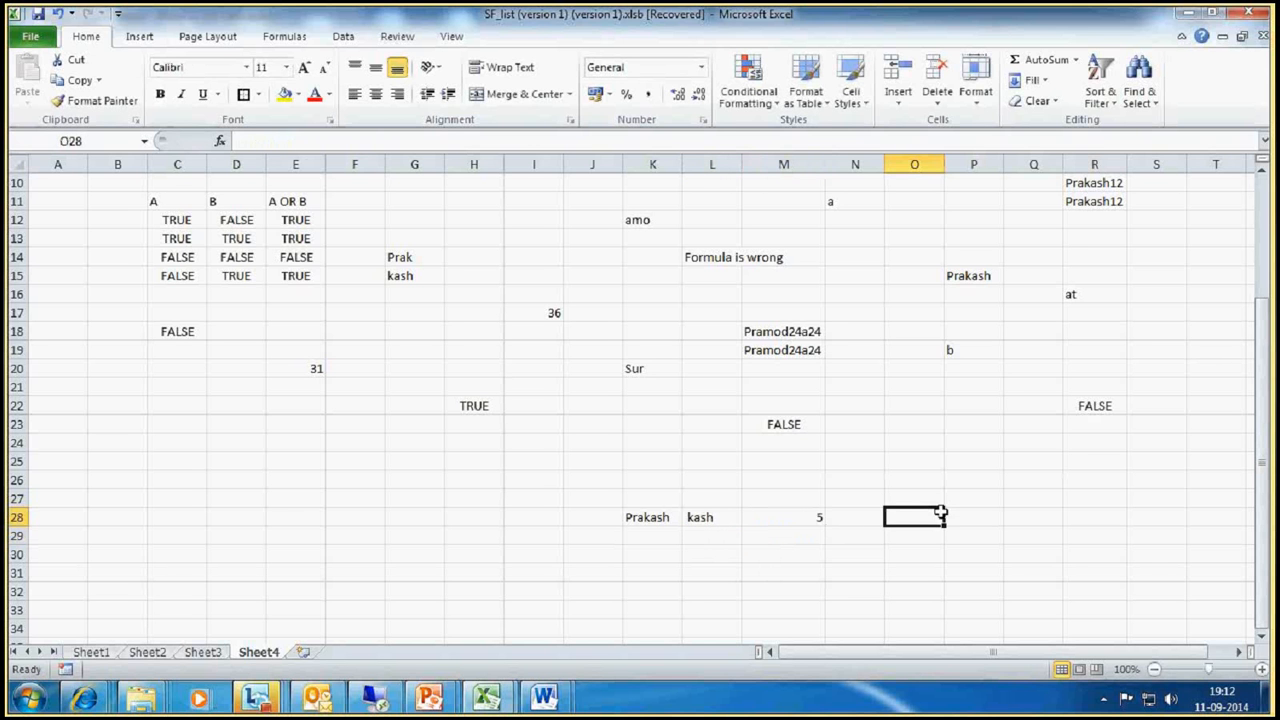
{"action": "left_click", "coordinate": [929, 426]}
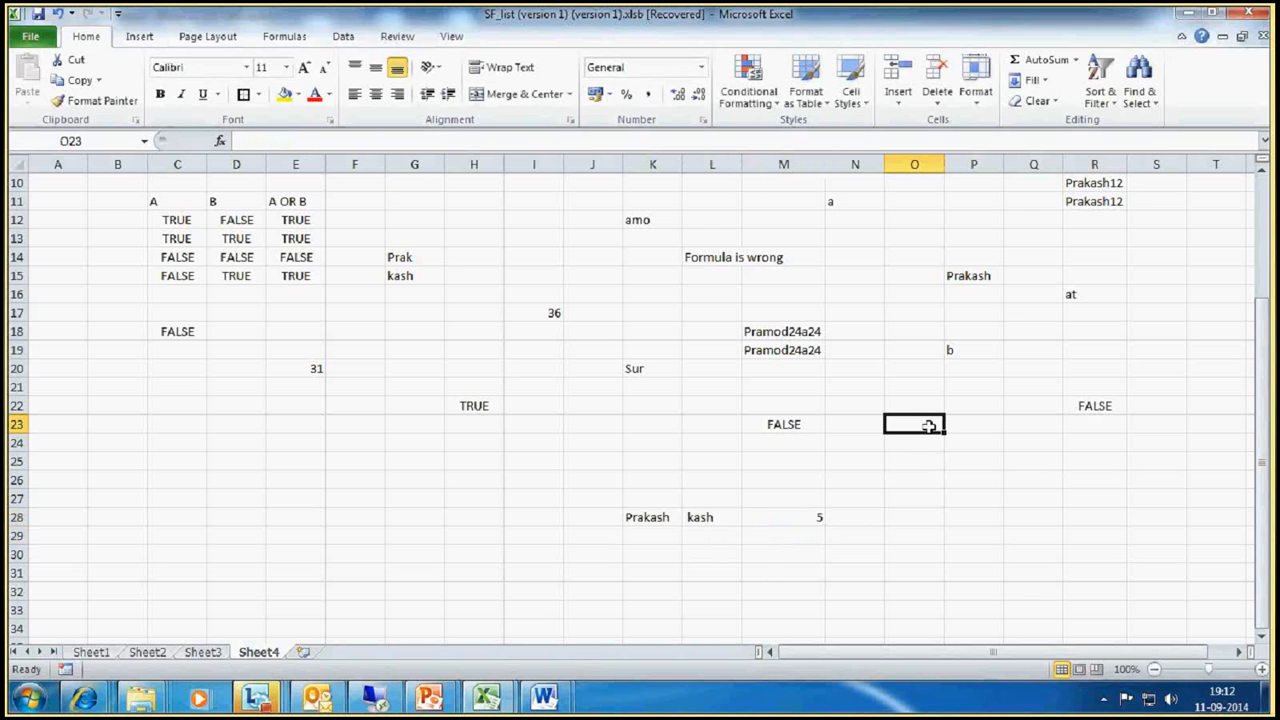
{"action": "type", "text": "sHASH"}
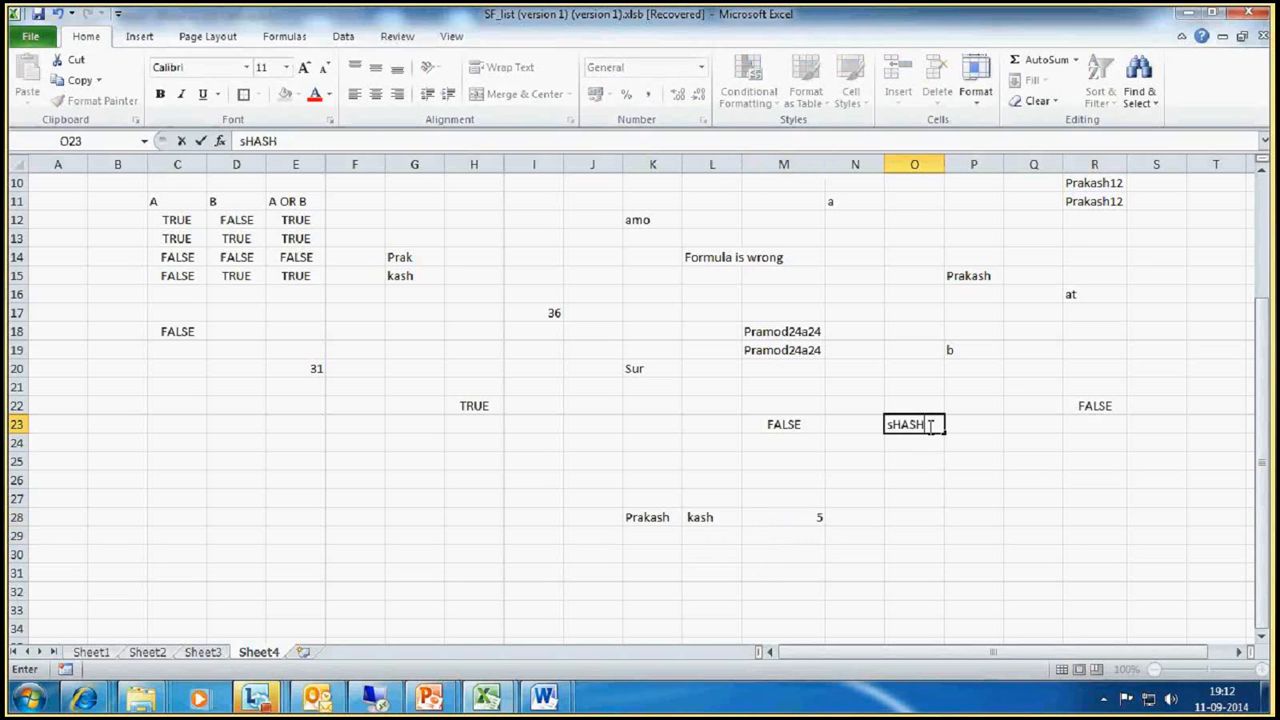
{"action": "type", "text": "I"}
{"action": "key", "text": "Return"}
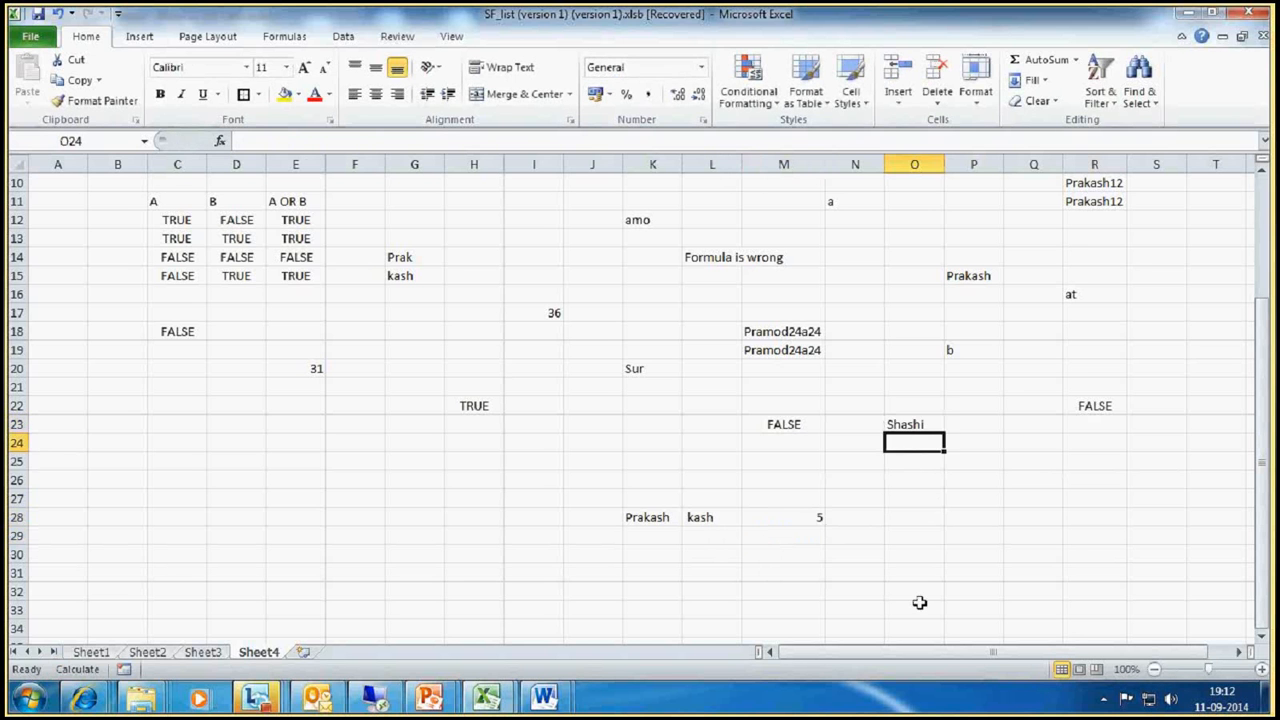
Step: Start a REPLACE formula in cell O25, up to its opening parenthesis
{"action": "key", "text": "Return"}
{"action": "type", "text": "="}
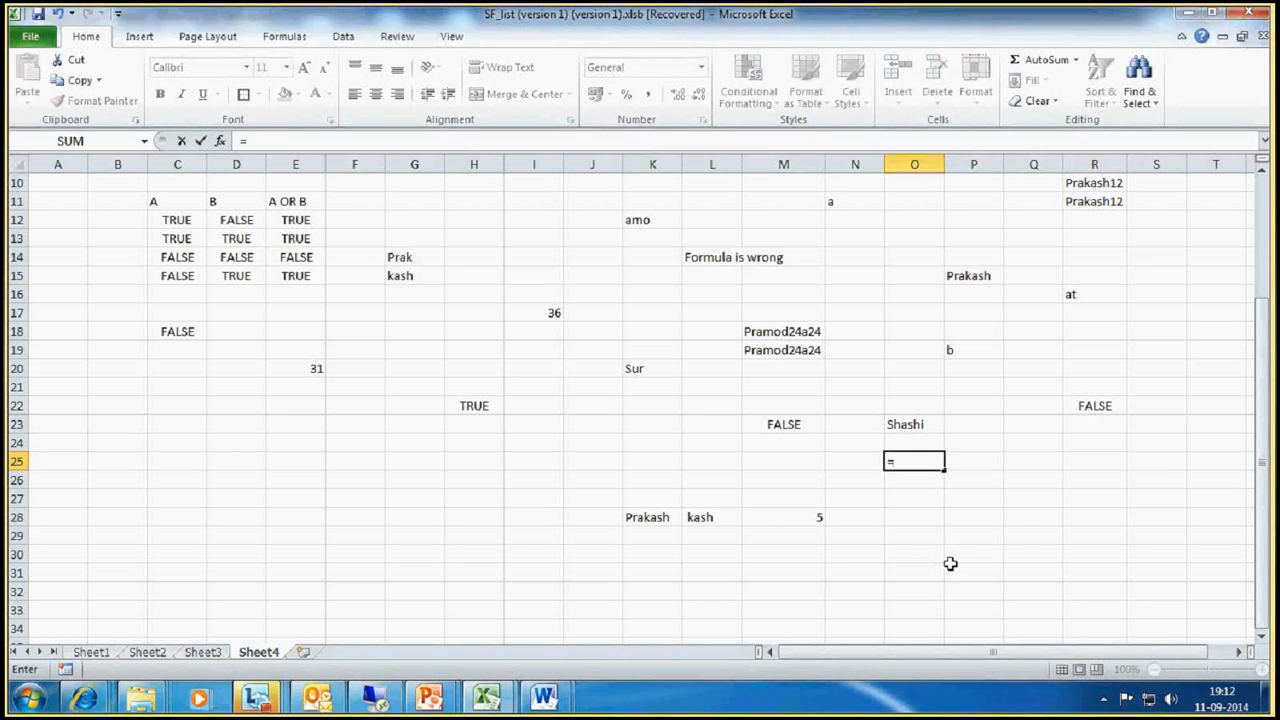
{"action": "type", "text": "rep"}
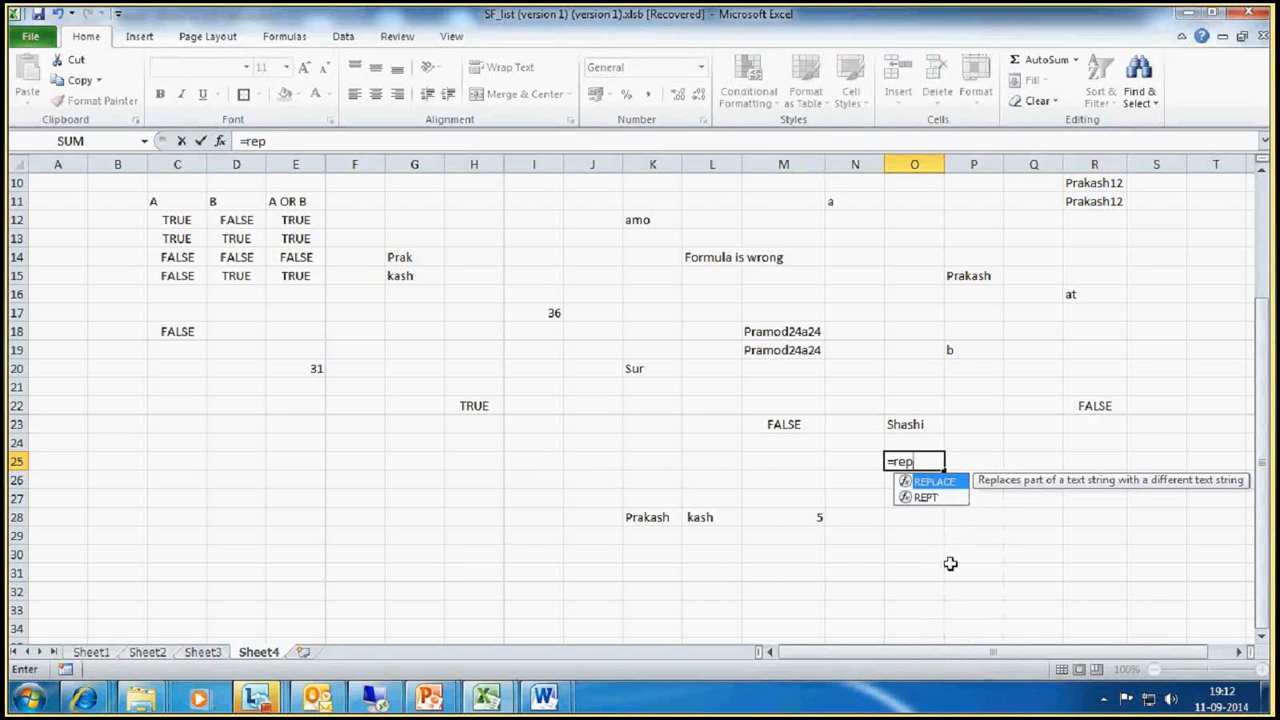
{"action": "type", "text": "lace"}
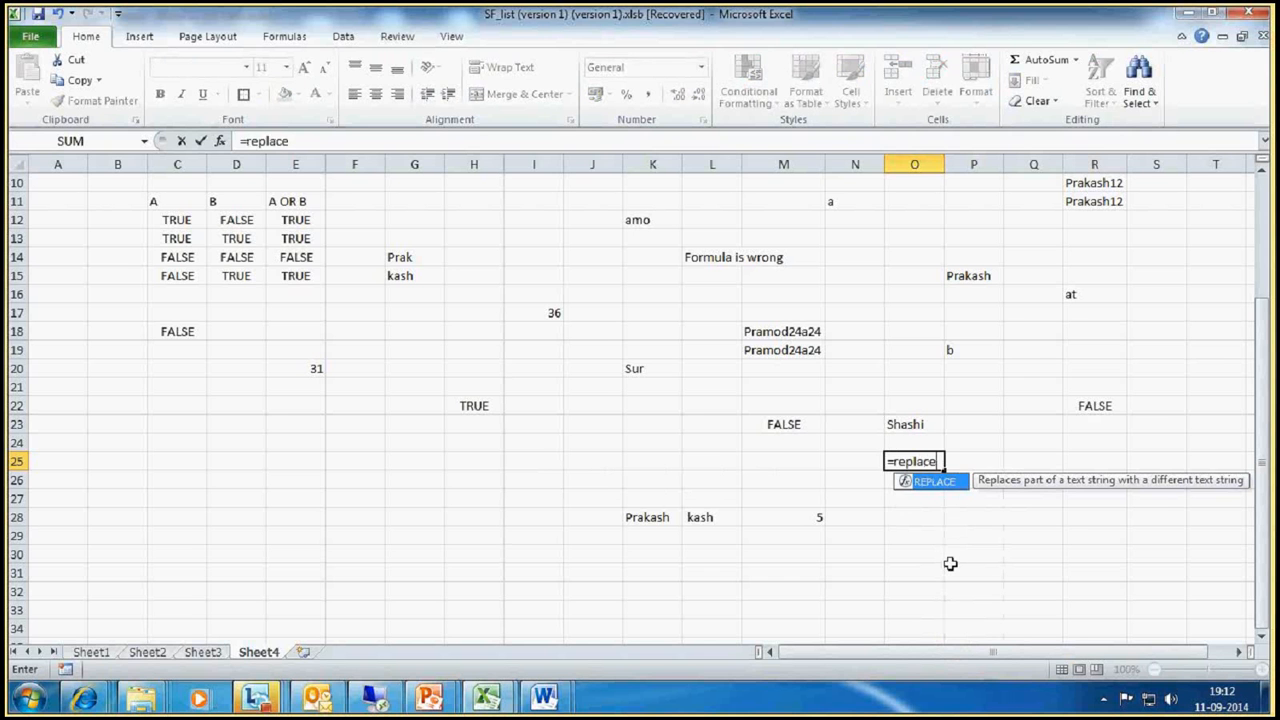
{"action": "type", "text": "("}
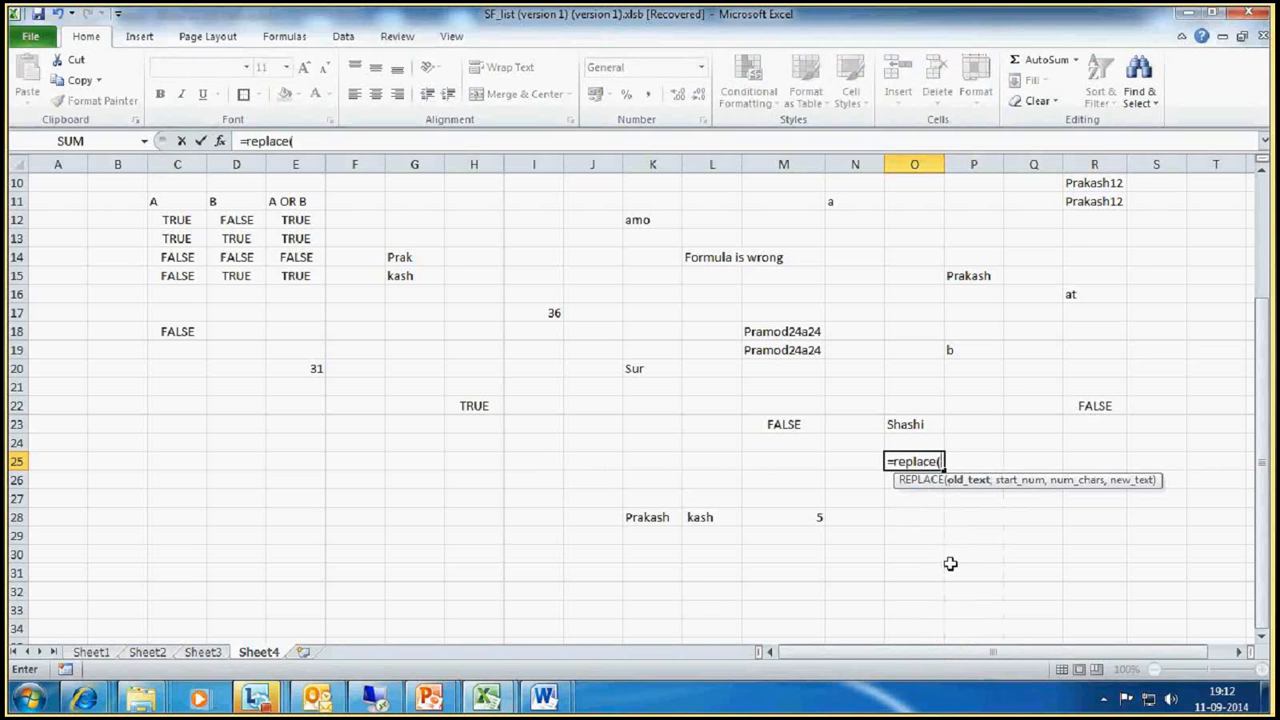
Step: Switch to the Lync meeting window and look through its list of participants
{"action": "left_click", "coordinate": [258, 703]}
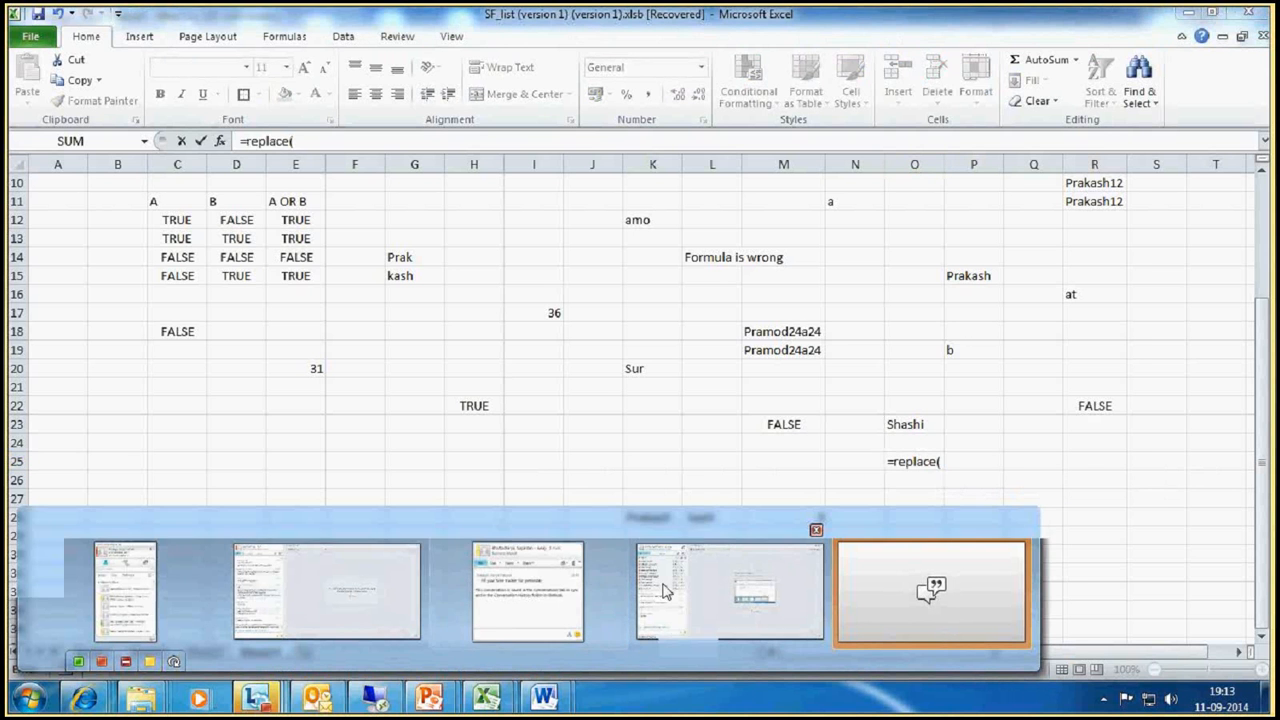
{"action": "left_click", "coordinate": [730, 590]}
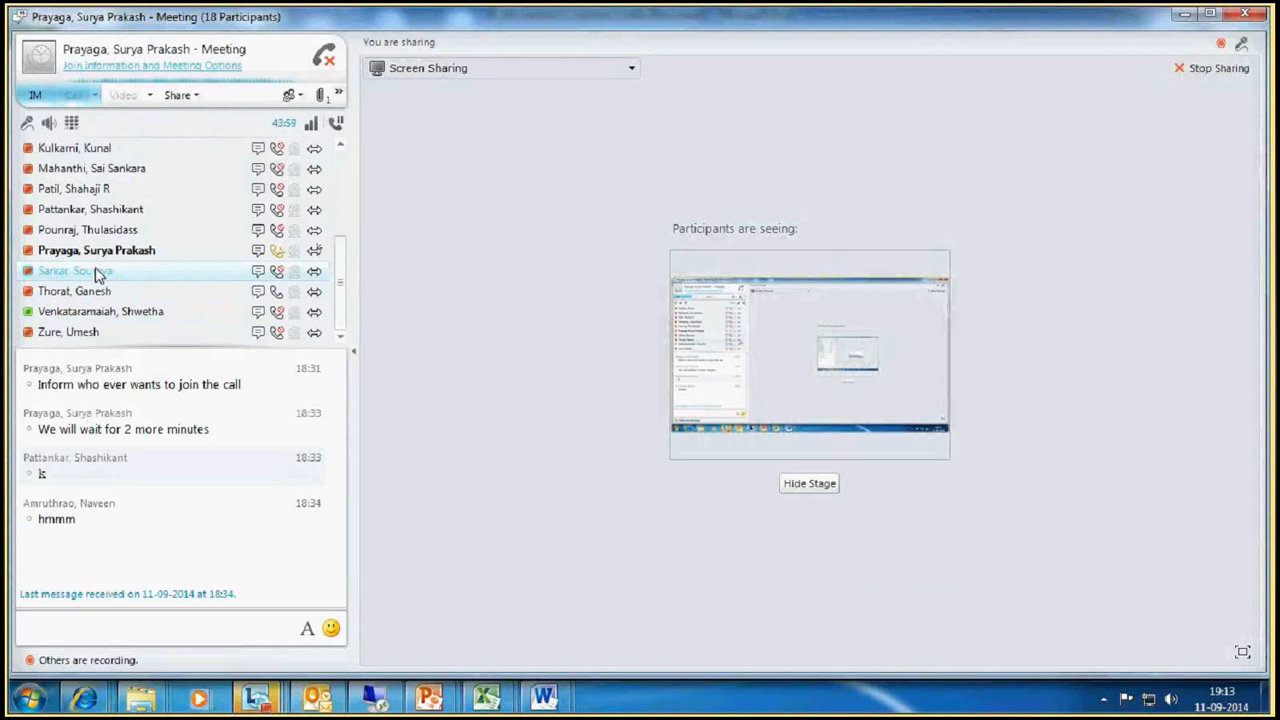
{"action": "mouse_move", "coordinate": [95, 275]}
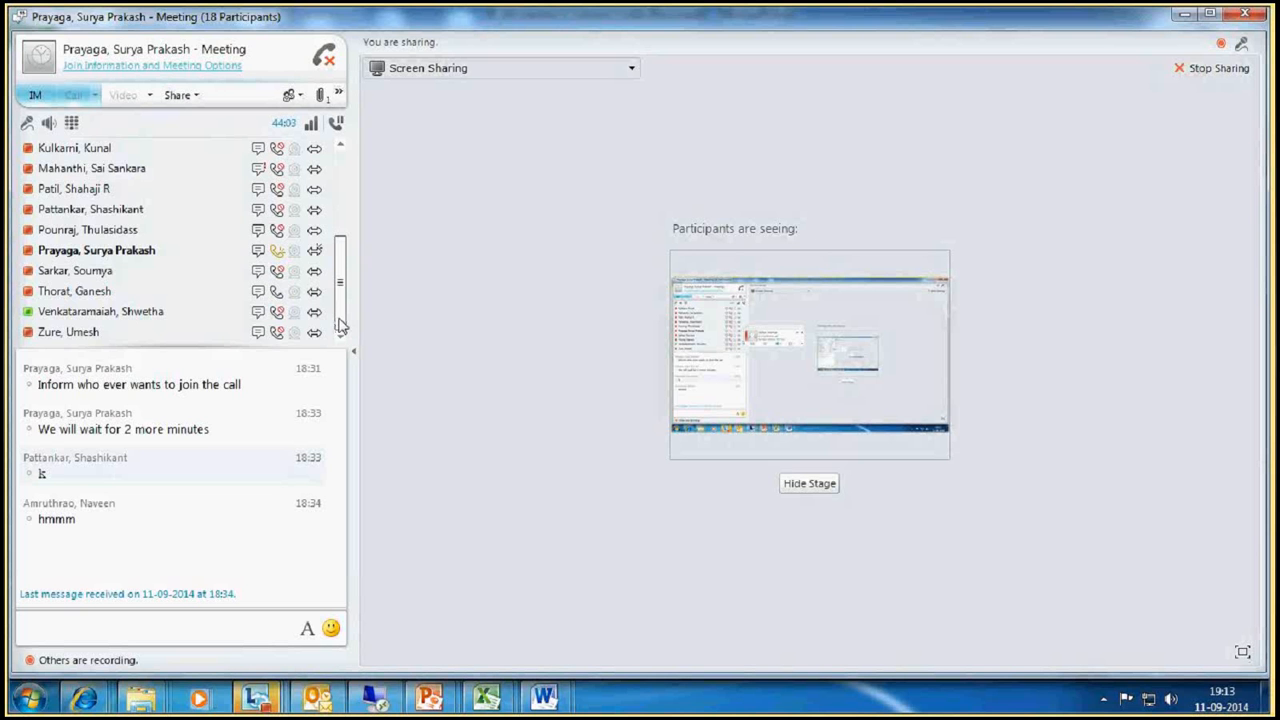
{"action": "left_click_drag", "start_coordinate": [340, 320], "coordinate": [341, 255]}
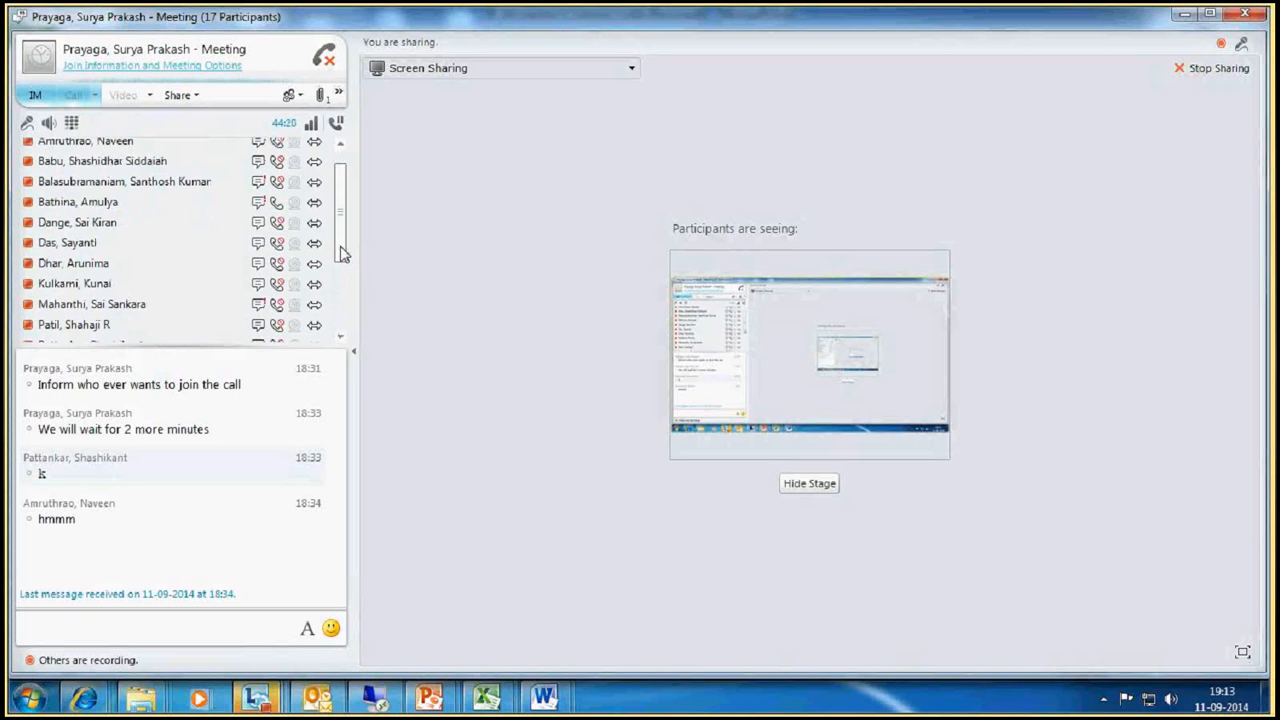
{"action": "mouse_move", "coordinate": [341, 253]}
{"action": "left_mouse_down"}
{"action": "mouse_move", "coordinate": [343, 275]}
{"action": "mouse_move", "coordinate": [345, 252]}
{"action": "left_mouse_up"}
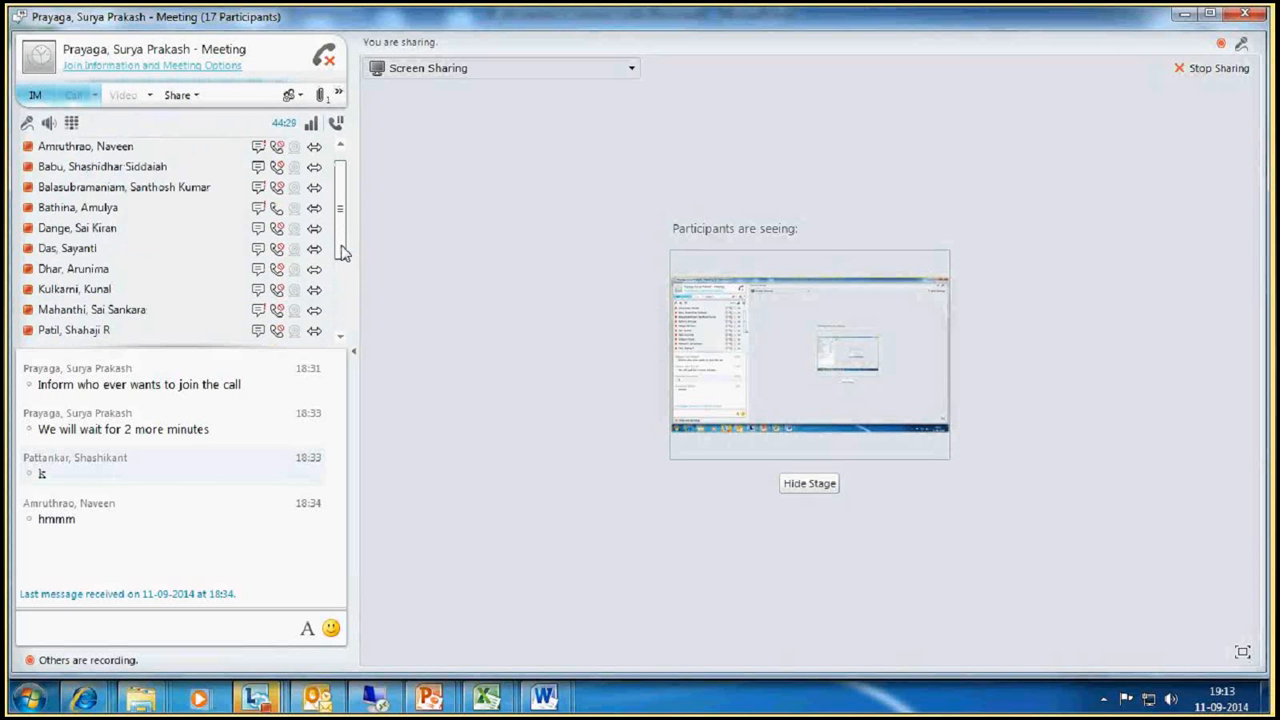
{"action": "left_click_drag", "start_coordinate": [343, 252], "coordinate": [343, 278]}
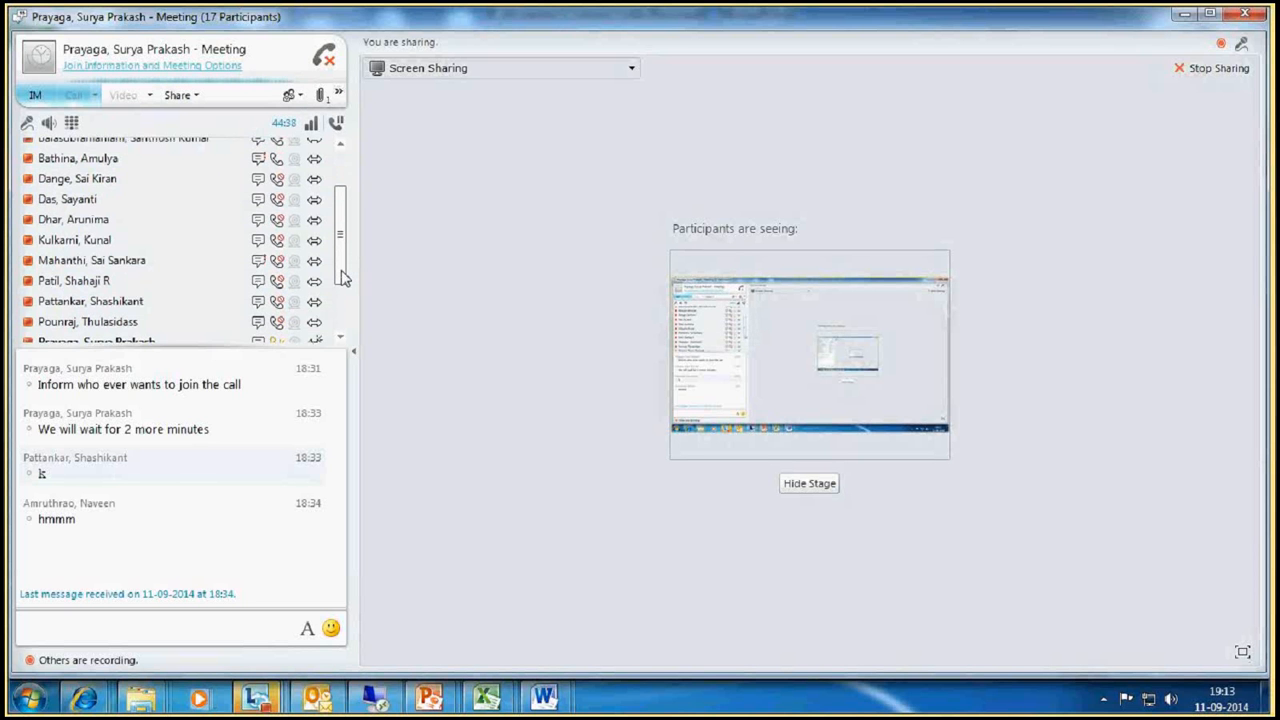
{"action": "left_click_drag", "start_coordinate": [343, 278], "coordinate": [344, 253]}
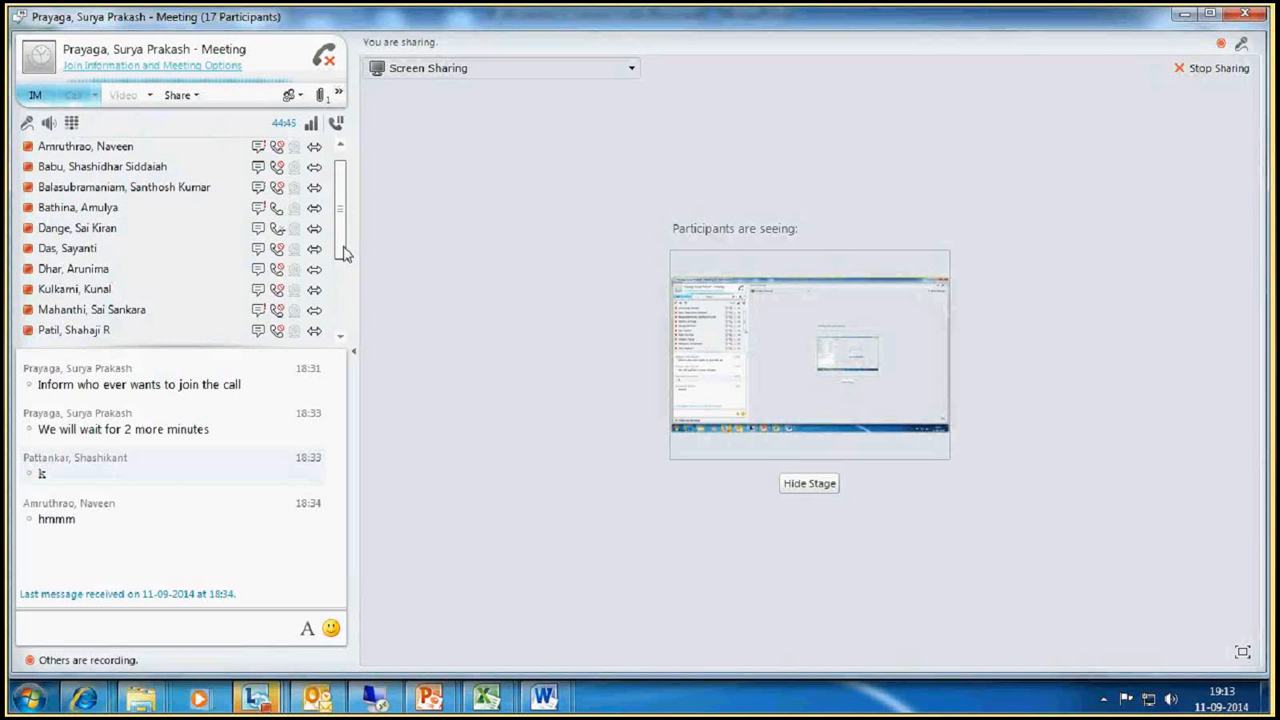
Step: Switch back to the SF_list workbook in Excel and complete the O25 formula as =REPLACE(O23,3,3,"krt")
{"action": "mouse_move", "coordinate": [487, 700]}
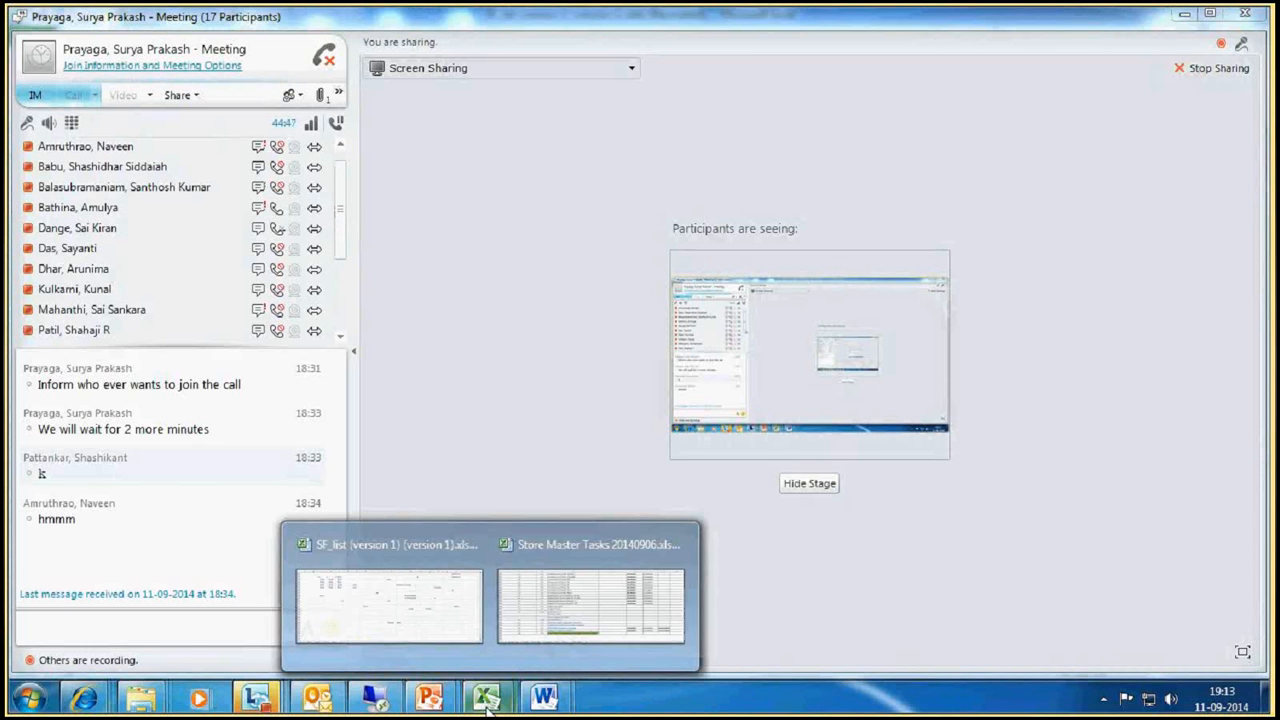
{"action": "left_click", "coordinate": [388, 605]}
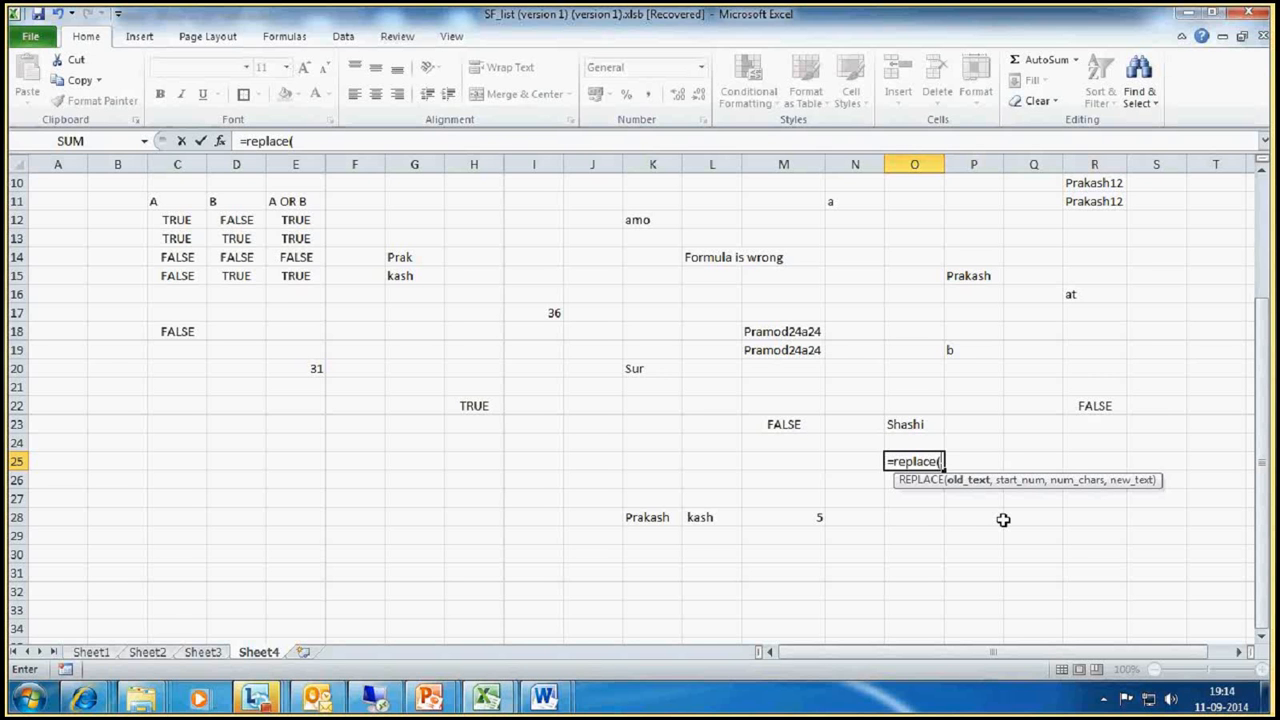
{"action": "left_click", "coordinate": [914, 424]}
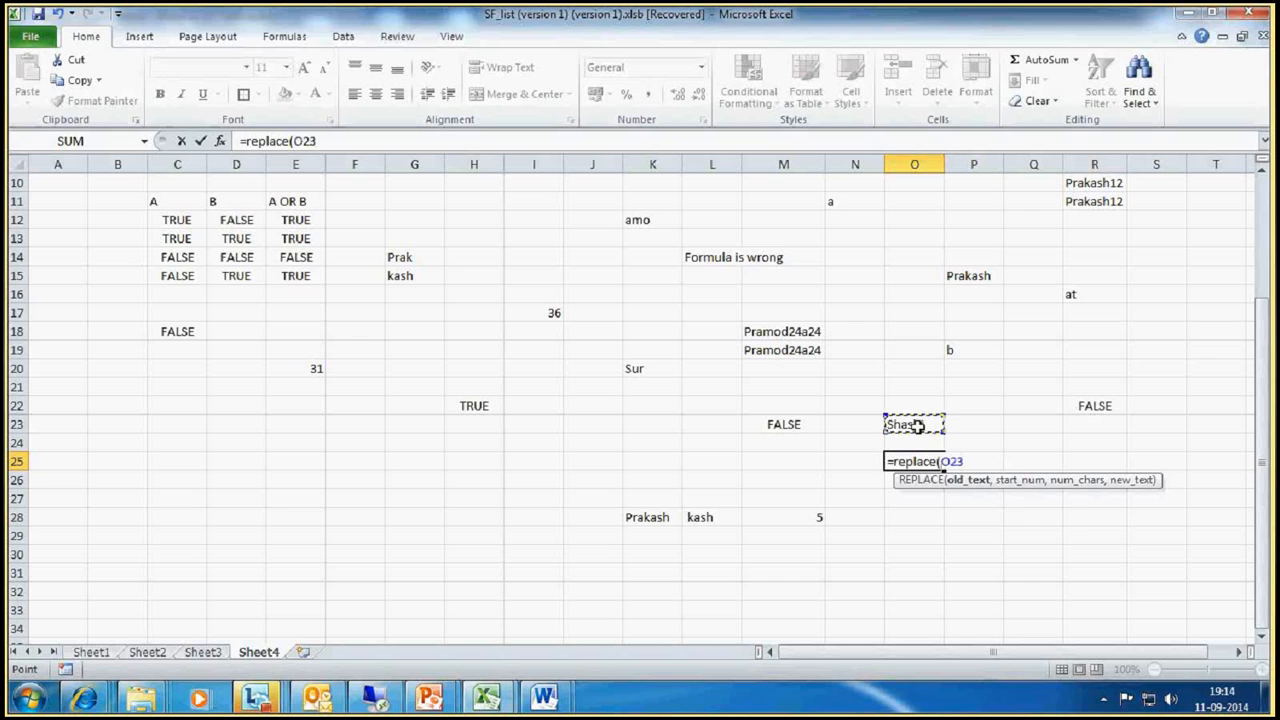
{"action": "type", "text": ","}
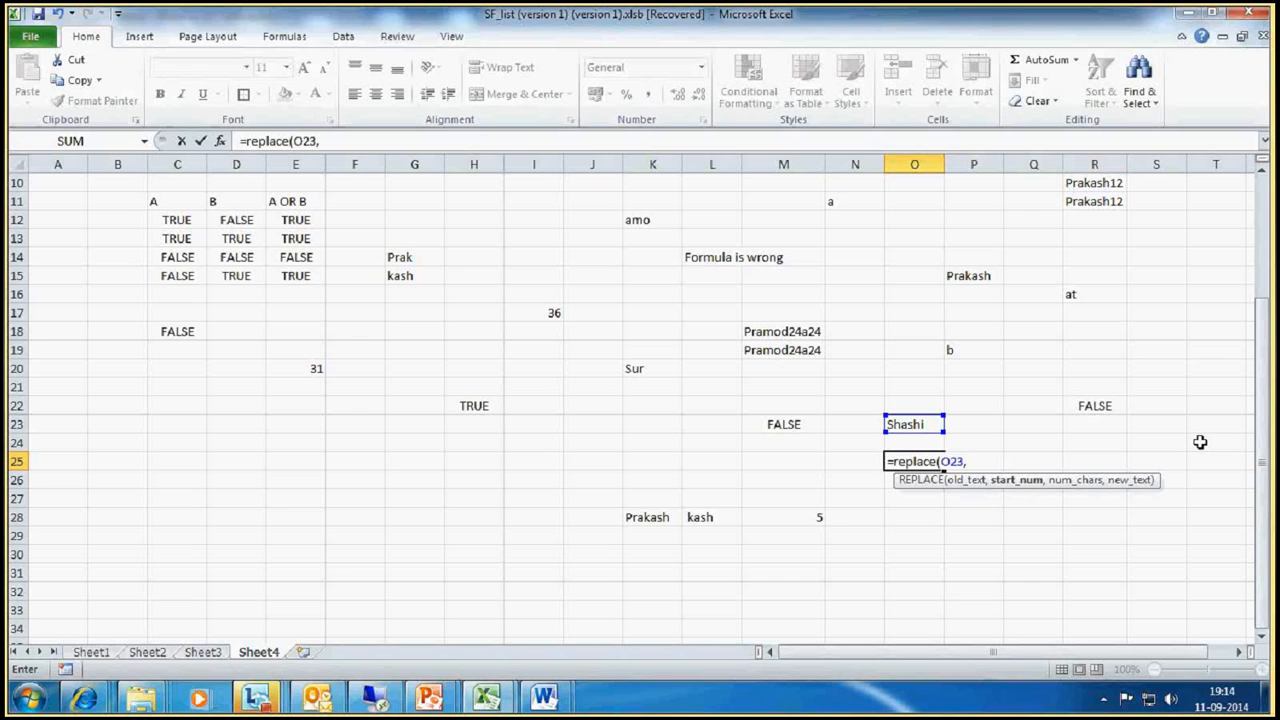
{"action": "type", "text": "3"}
{"action": "type", "text": ","}
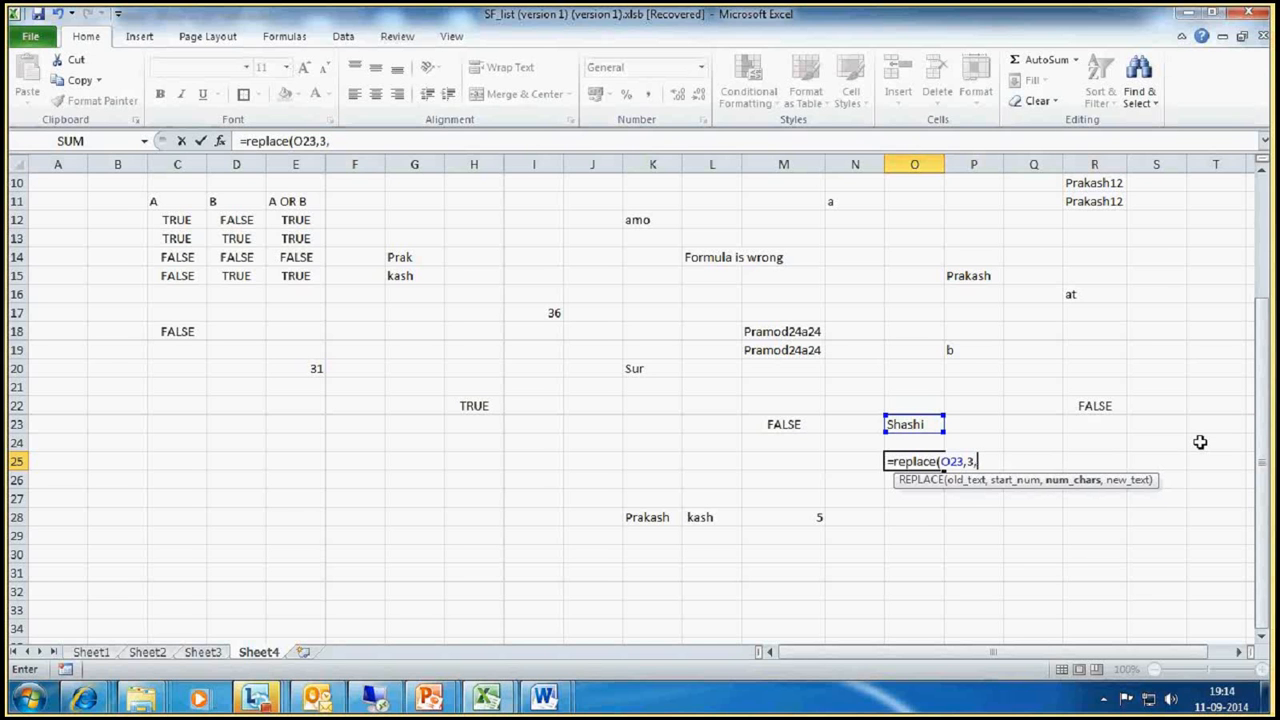
{"action": "type", "text": "3,"}
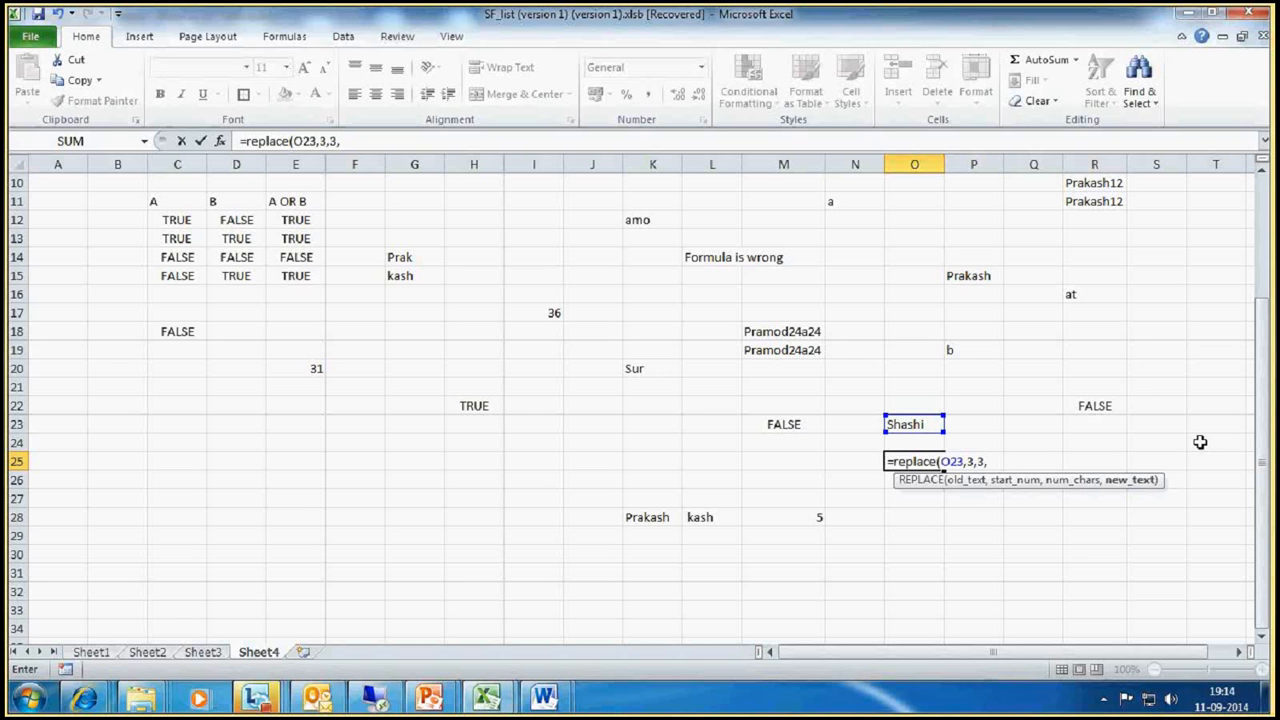
{"action": "type", "text": "\"krt"}
{"action": "key", "text": "Return"}
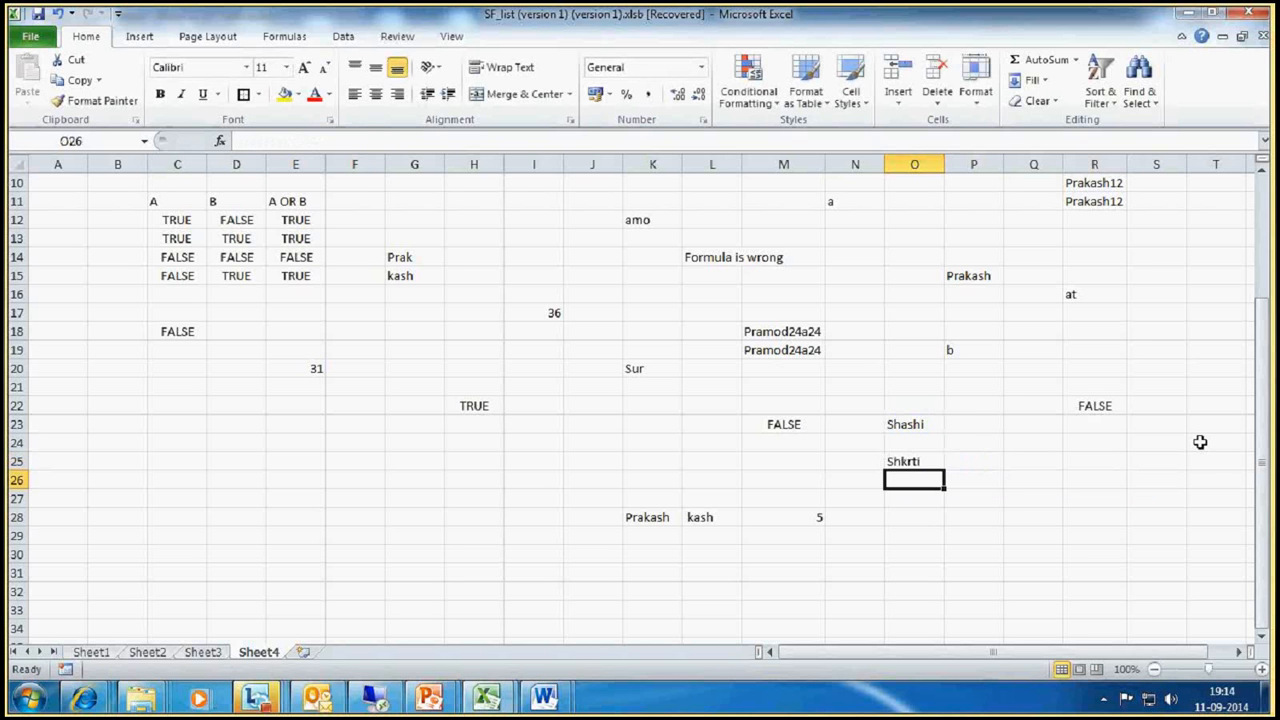
{"action": "left_click", "coordinate": [916, 465]}
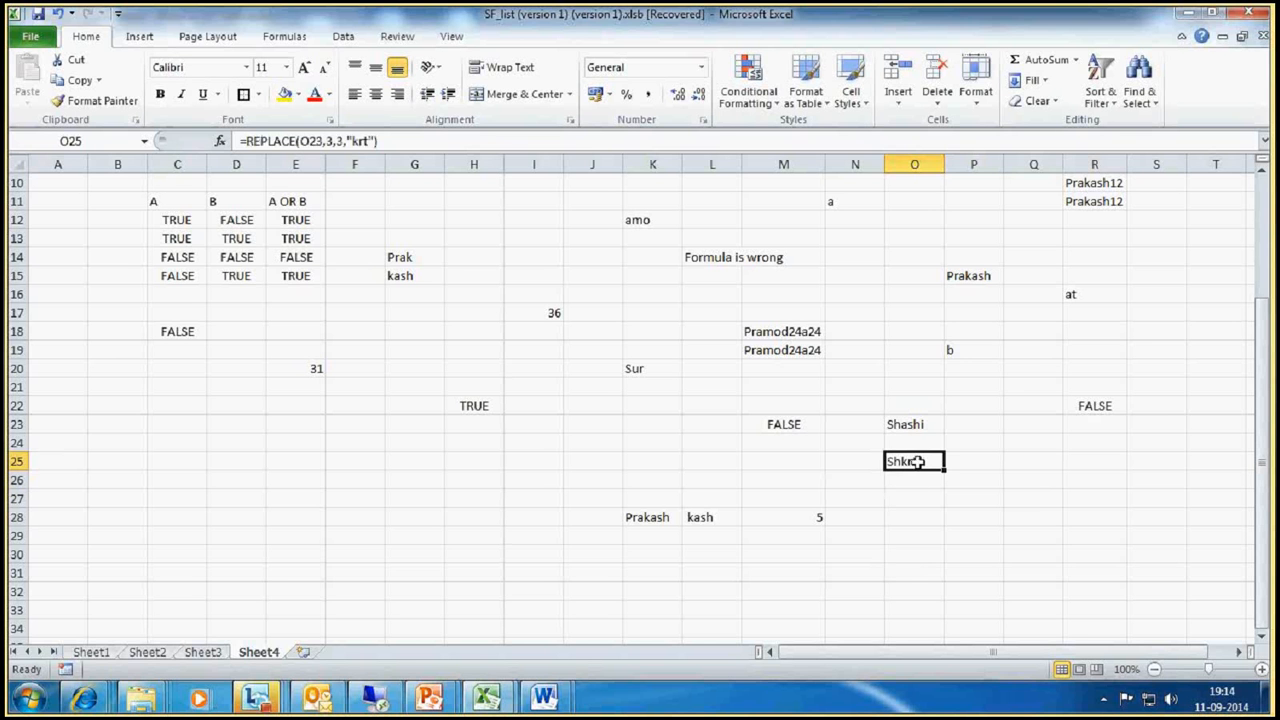
Step: Switch to the Lync meeting window and look through the full list of presenters
{"action": "left_click", "coordinate": [258, 700]}
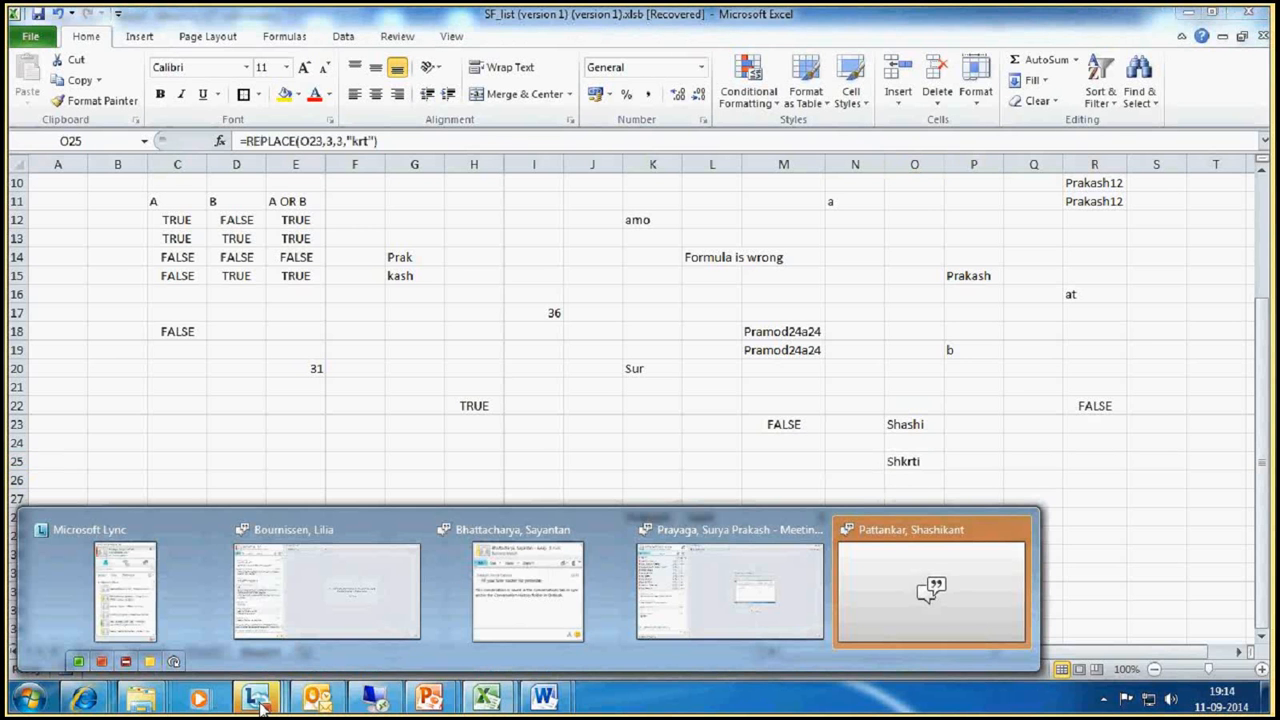
{"action": "left_click", "coordinate": [660, 598]}
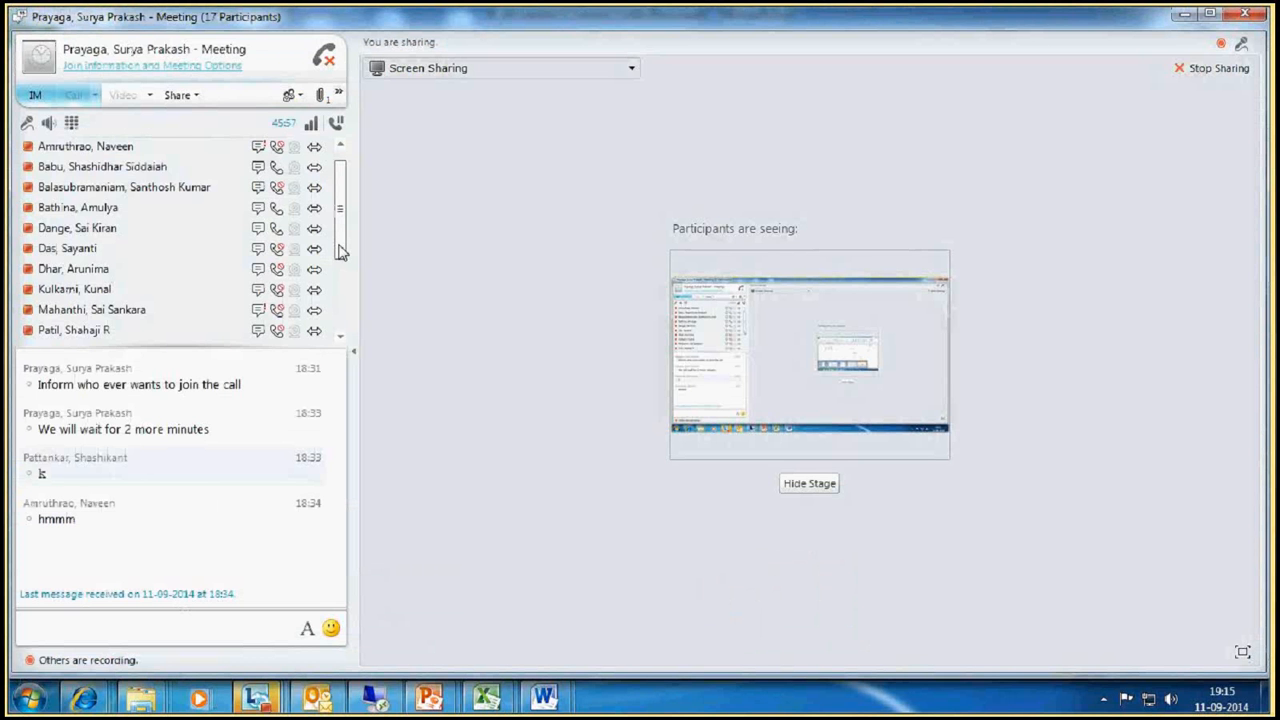
{"action": "left_click_drag", "start_coordinate": [340, 252], "coordinate": [340, 203]}
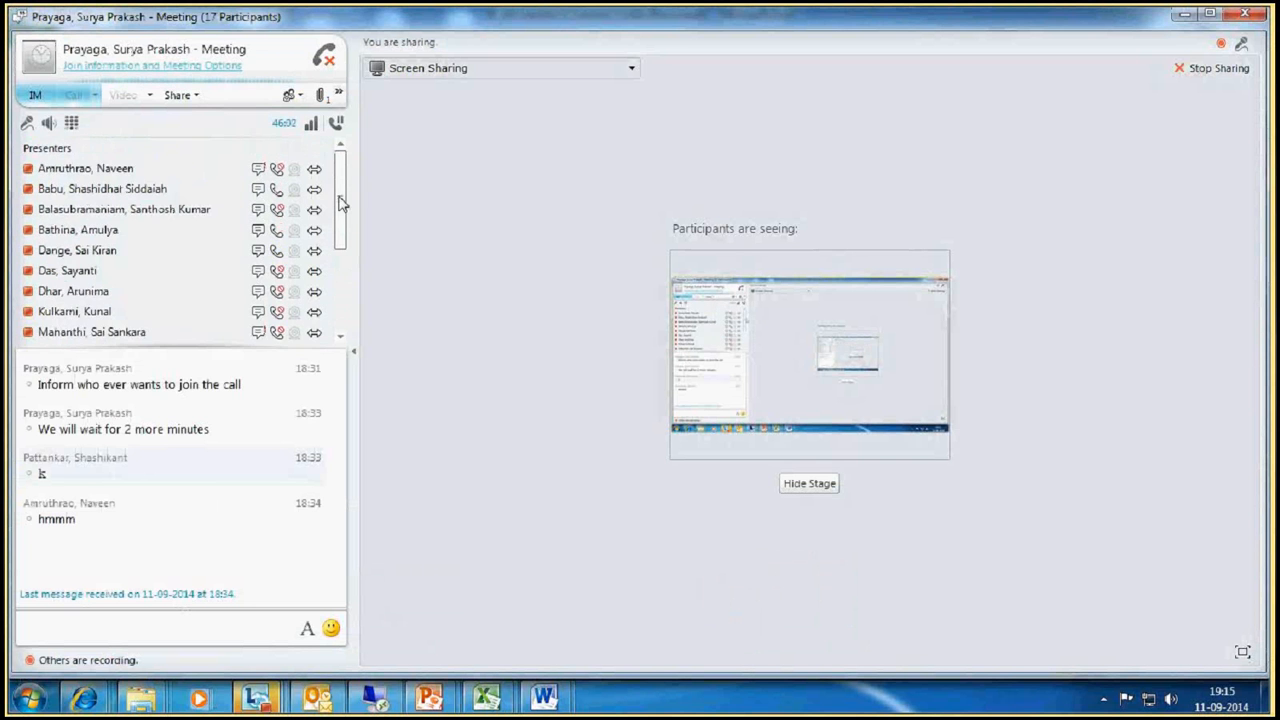
{"action": "left_click_drag", "start_coordinate": [340, 205], "coordinate": [345, 290]}
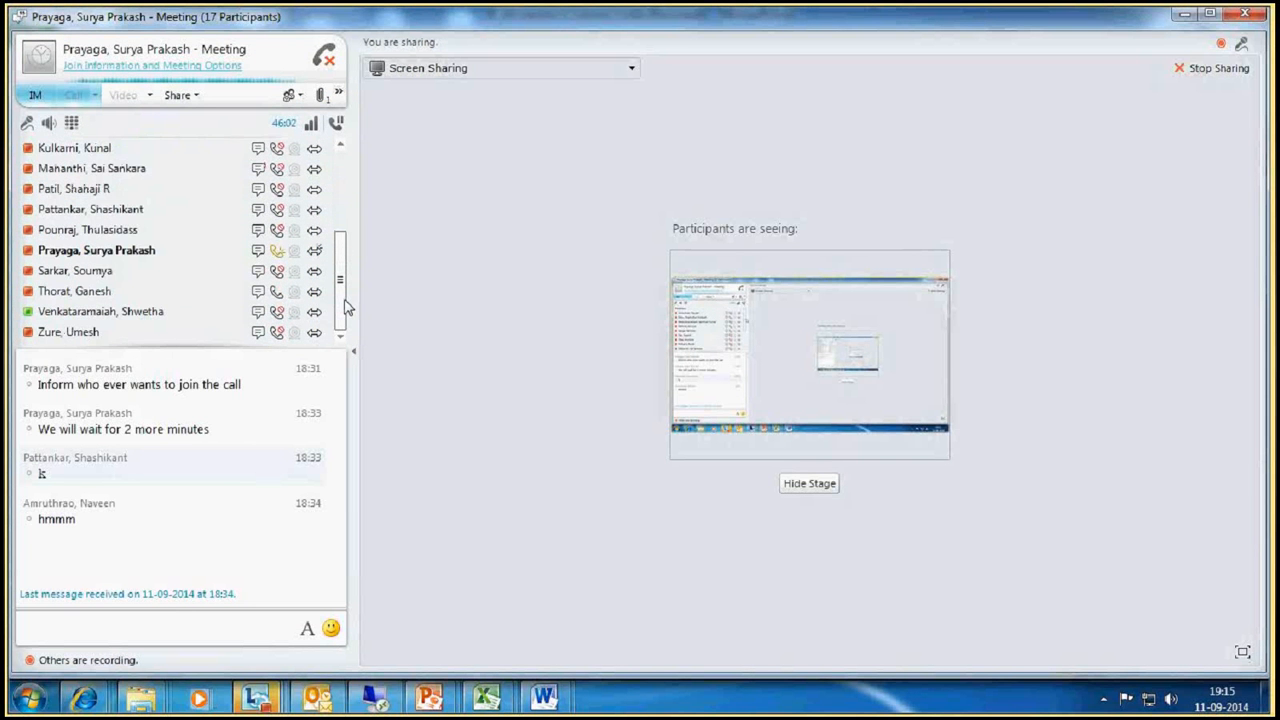
{"action": "left_click_drag", "start_coordinate": [345, 307], "coordinate": [343, 205]}
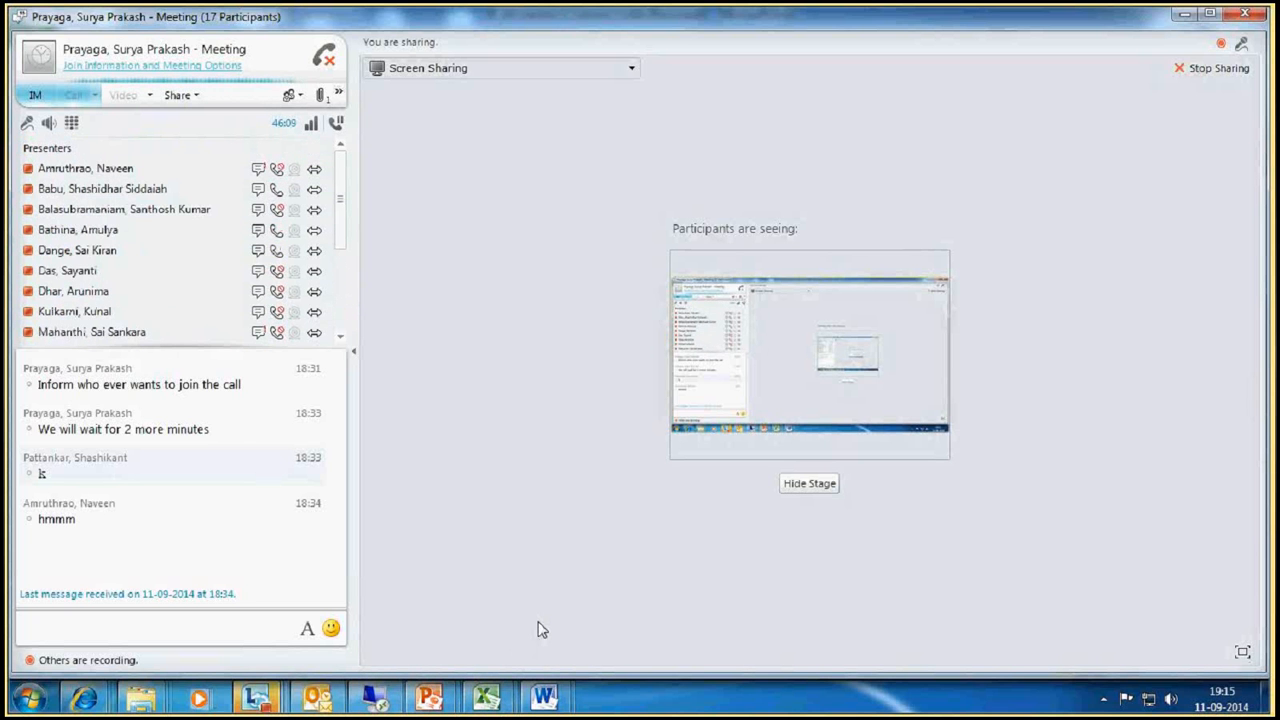
{"action": "mouse_move", "coordinate": [340, 228]}
{"action": "left_mouse_down"}
{"action": "mouse_move", "coordinate": [341, 313]}
{"action": "mouse_move", "coordinate": [354, 214]}
{"action": "left_mouse_up"}
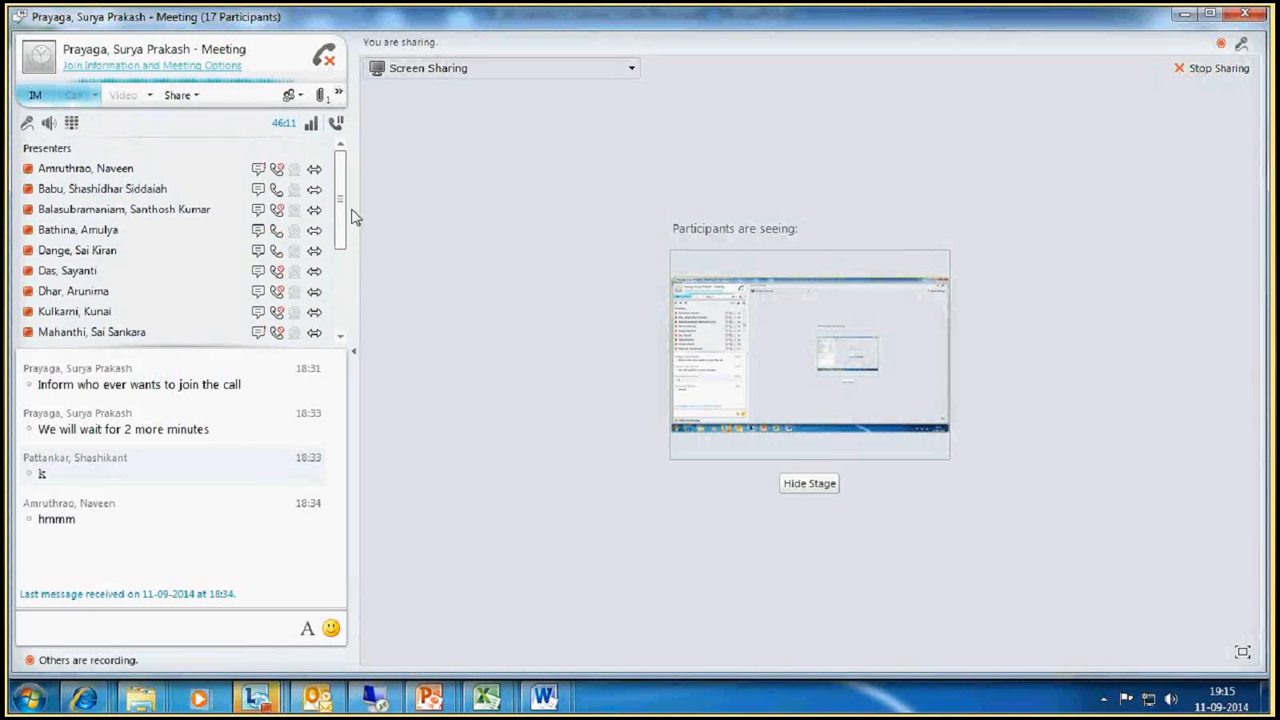
Step: Return to the SF_list workbook in Excel and enter 123 as a sample number in cell P28
{"action": "left_click", "coordinate": [487, 700]}
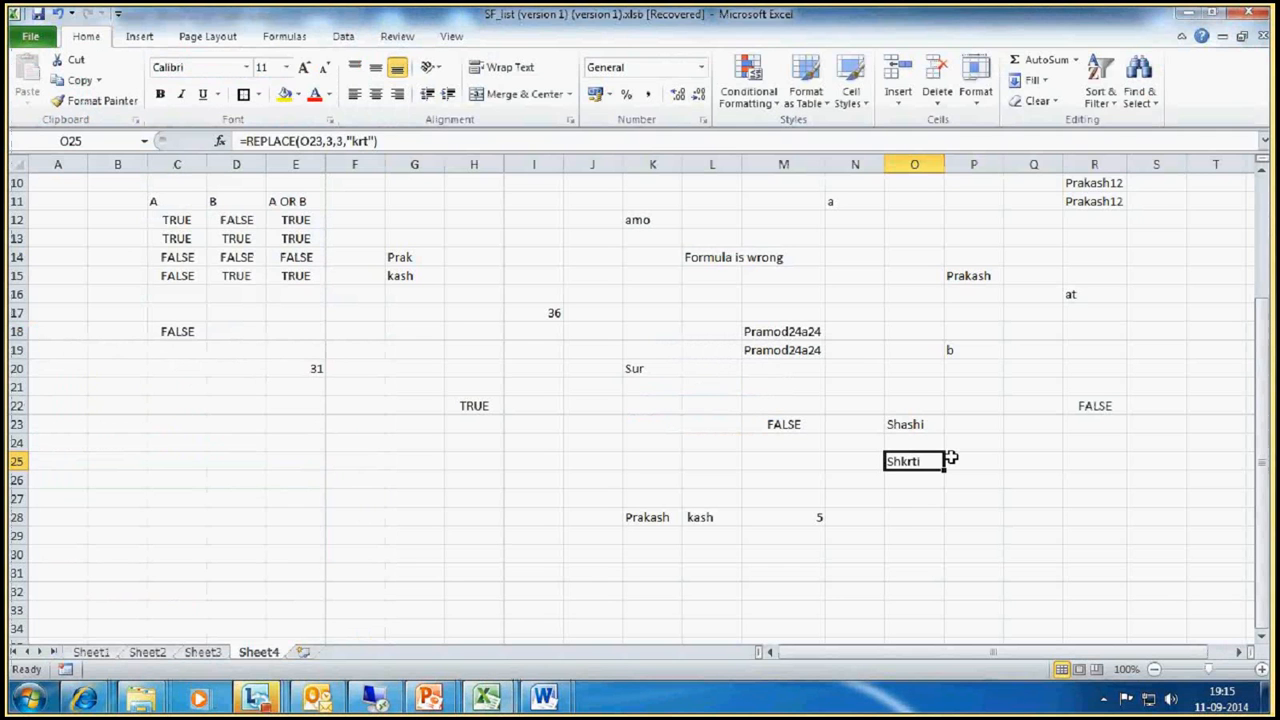
{"action": "left_click", "coordinate": [908, 516]}
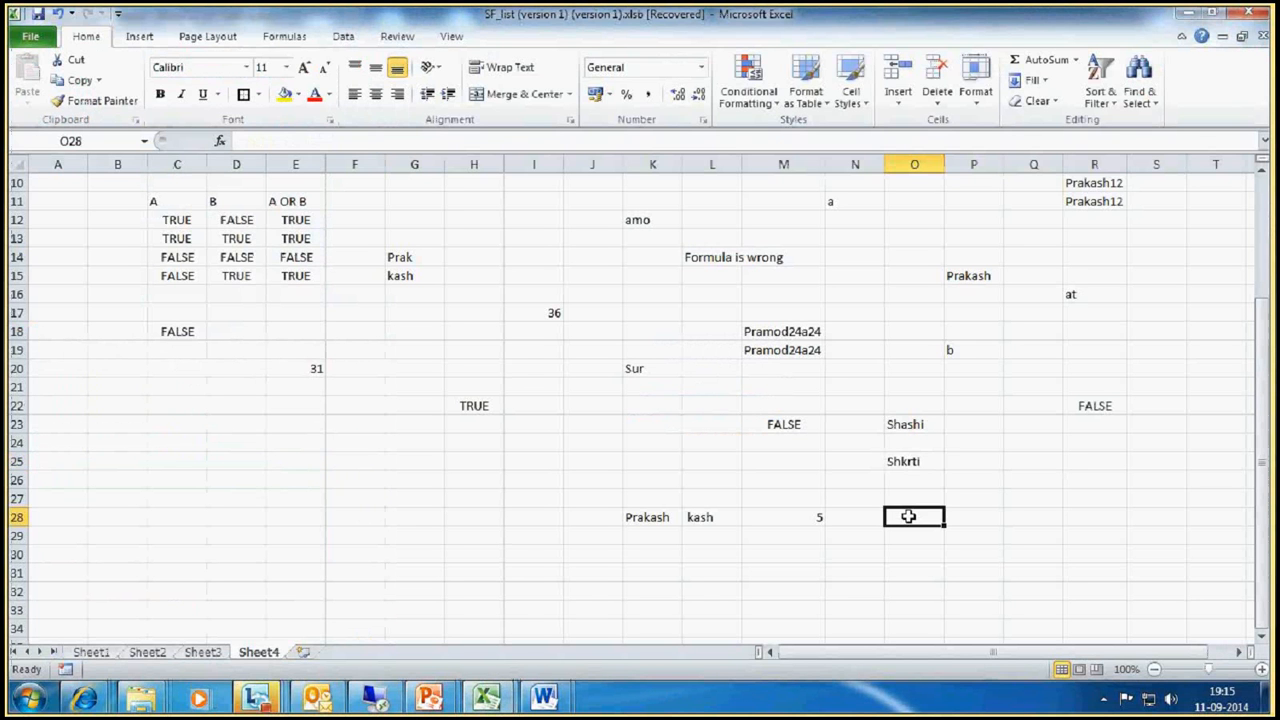
{"action": "left_click", "coordinate": [812, 516]}
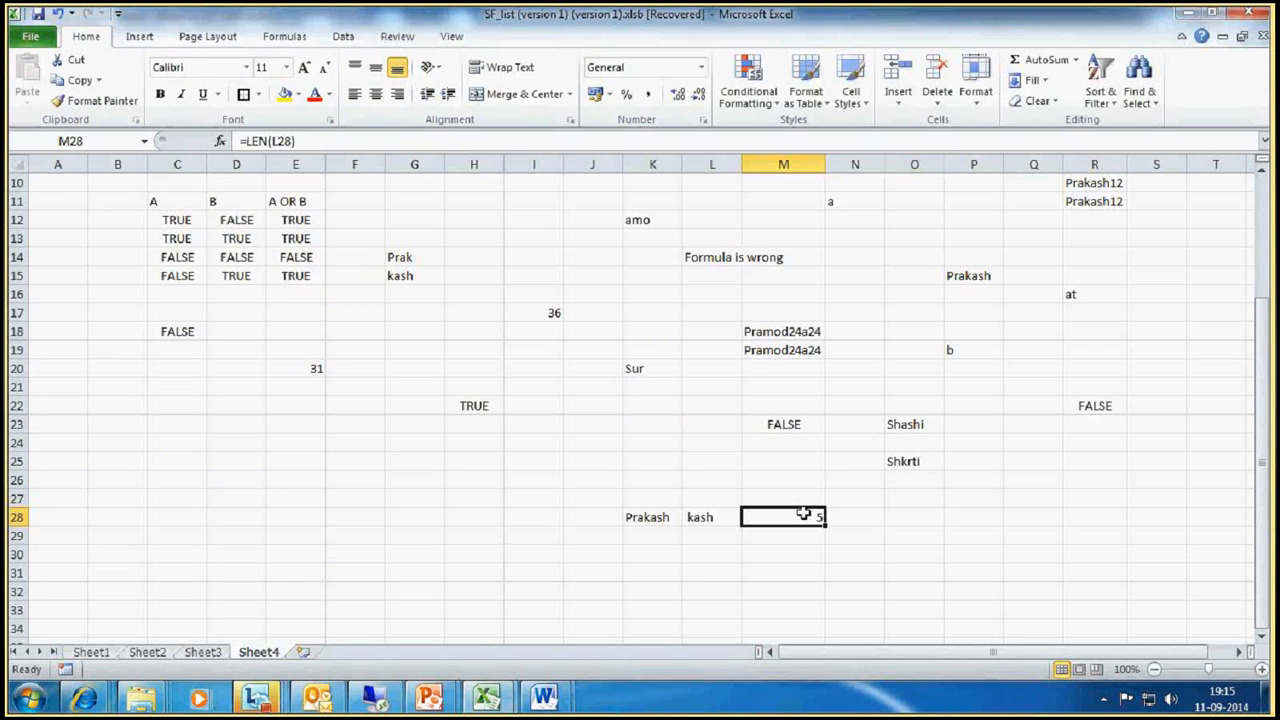
{"action": "left_click", "coordinate": [912, 516]}
{"action": "left_click", "coordinate": [812, 517]}
{"action": "left_click", "coordinate": [962, 515]}
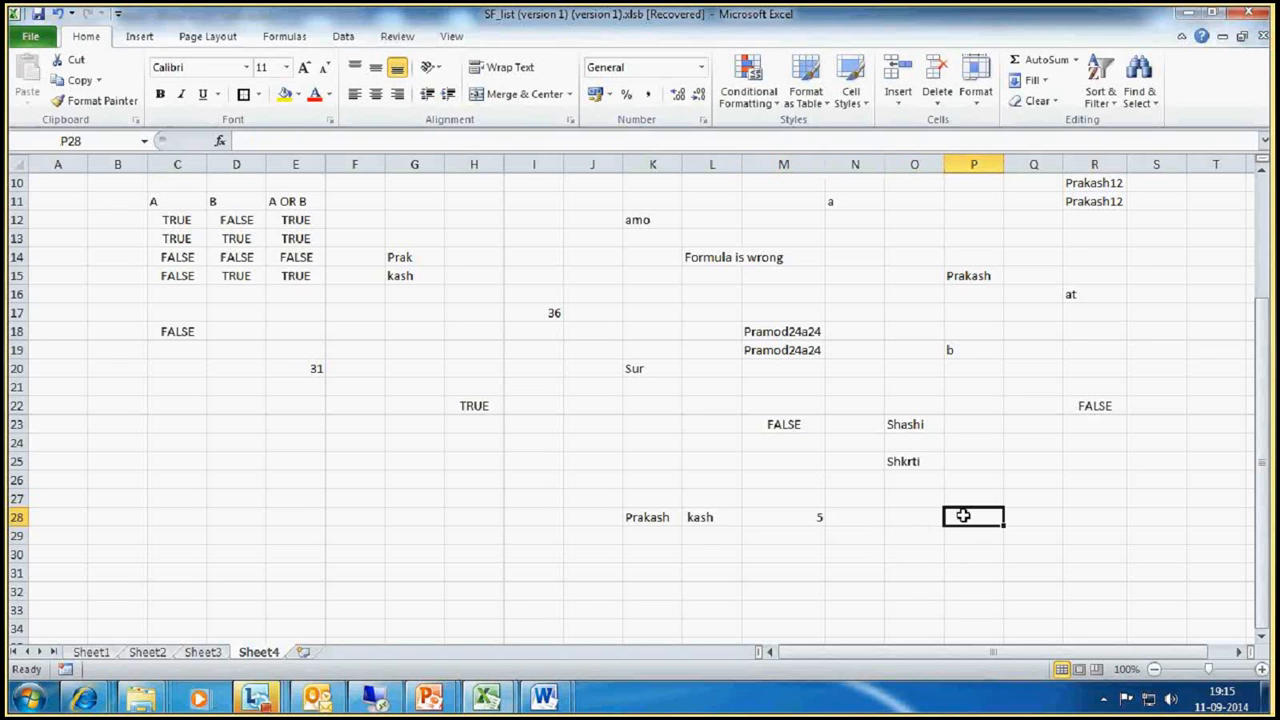
{"action": "type", "text": "123"}
Step: Replace the first digit of P28 with 4 in cell Q28 using =REPLACE(P28,1,1,4)
{"action": "left_click", "coordinate": [1046, 529]}
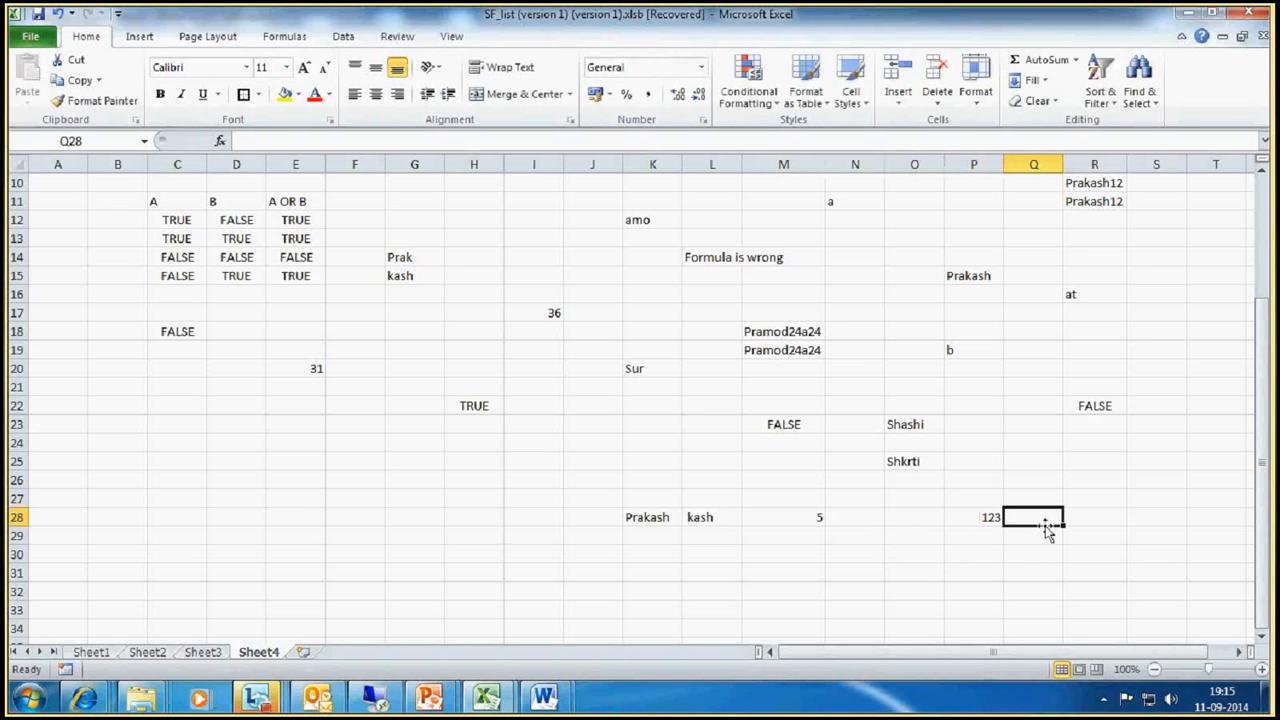
{"action": "type", "text": "="}
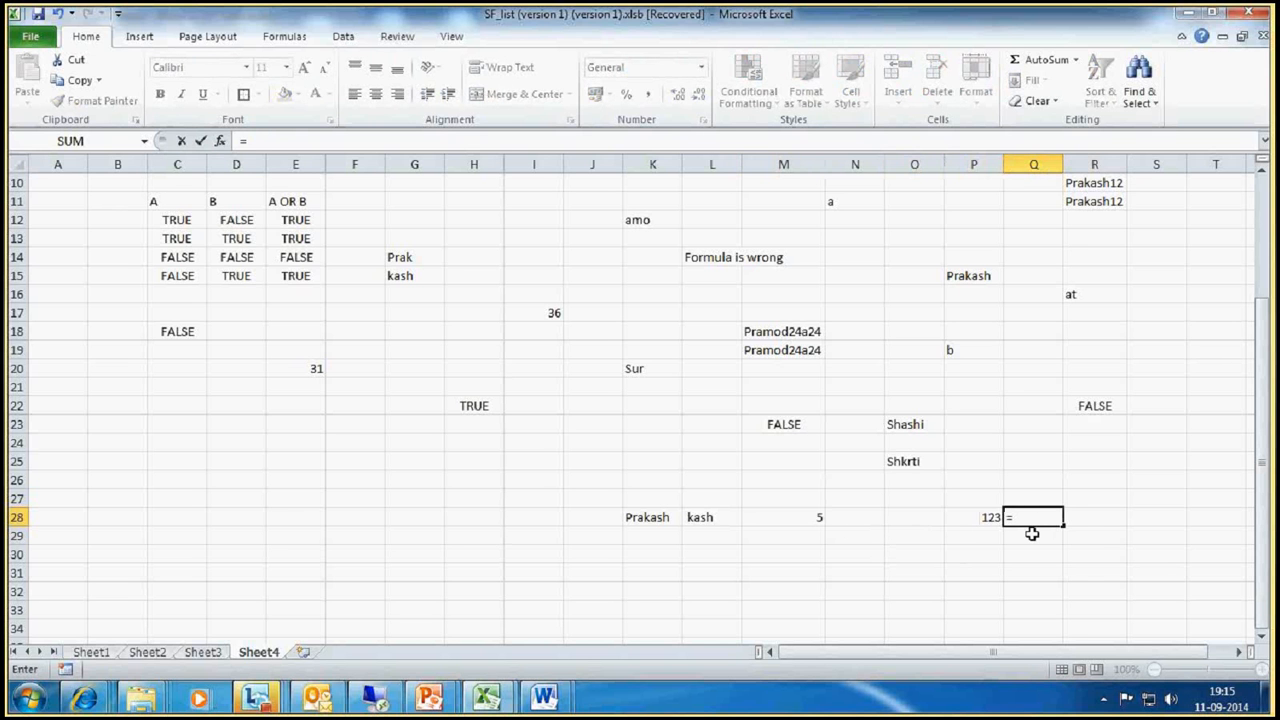
{"action": "type", "text": "replace("}
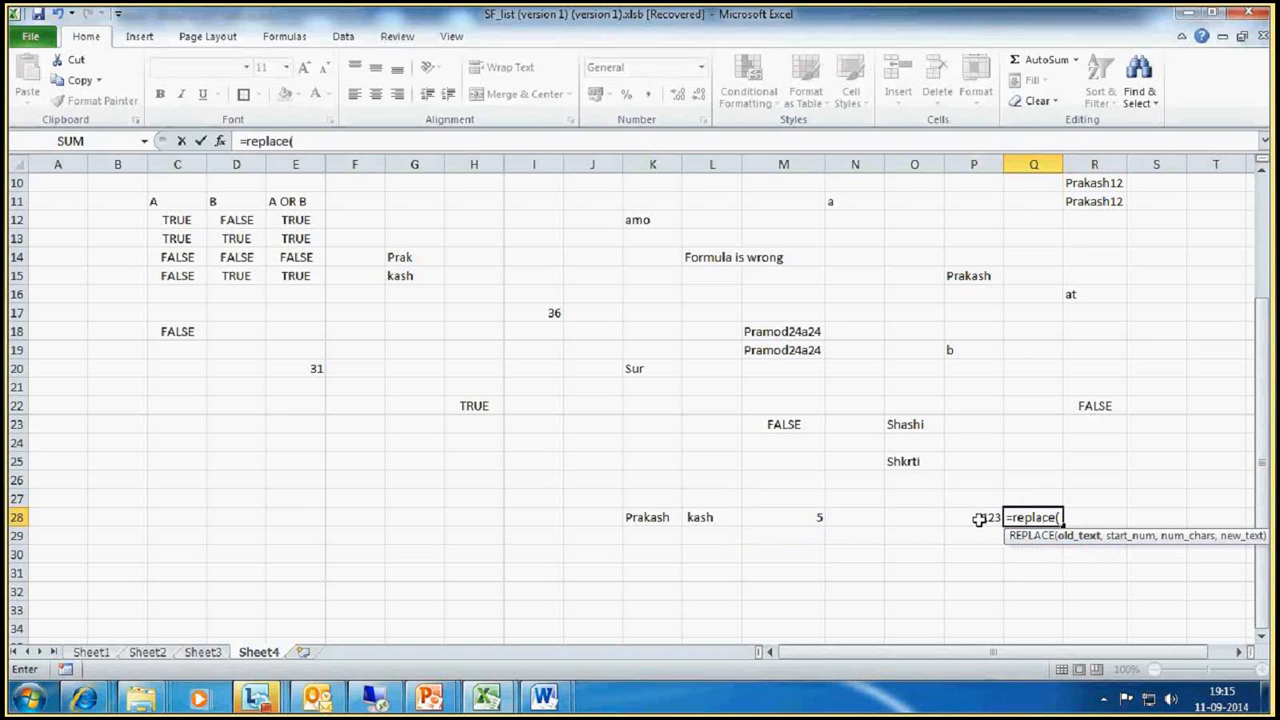
{"action": "left_click", "coordinate": [979, 519]}
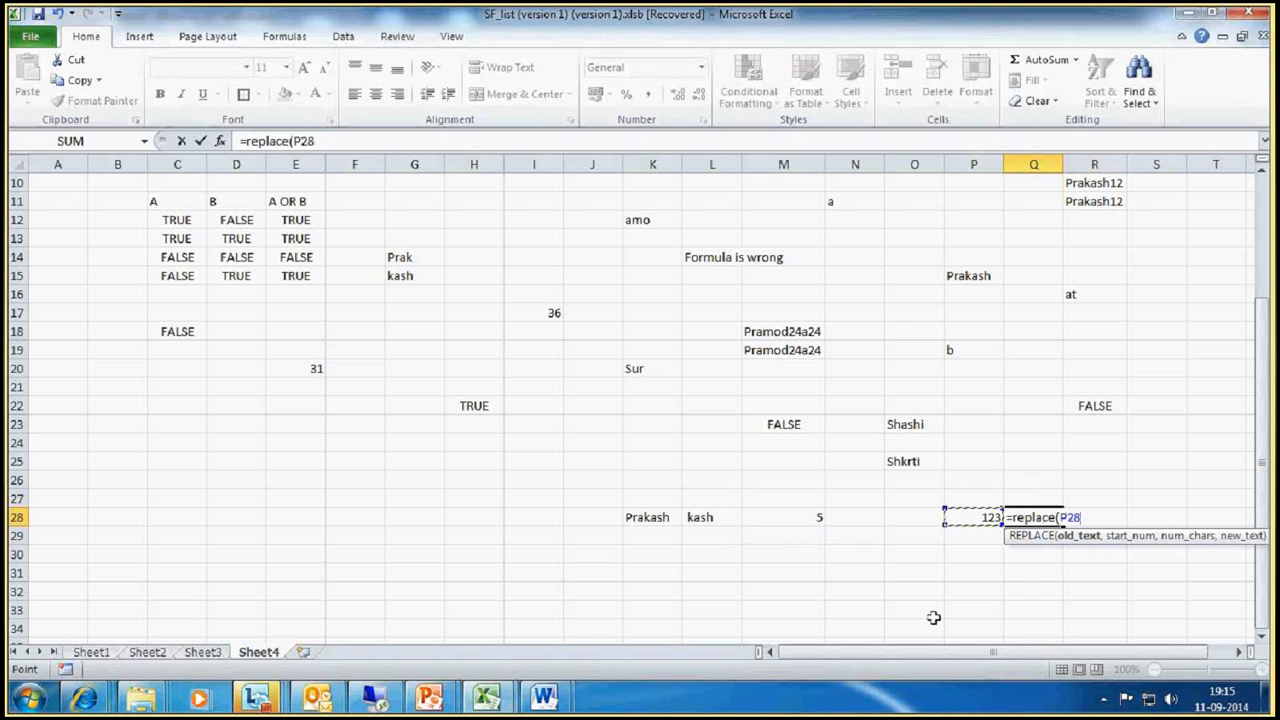
{"action": "type", "text": ","}
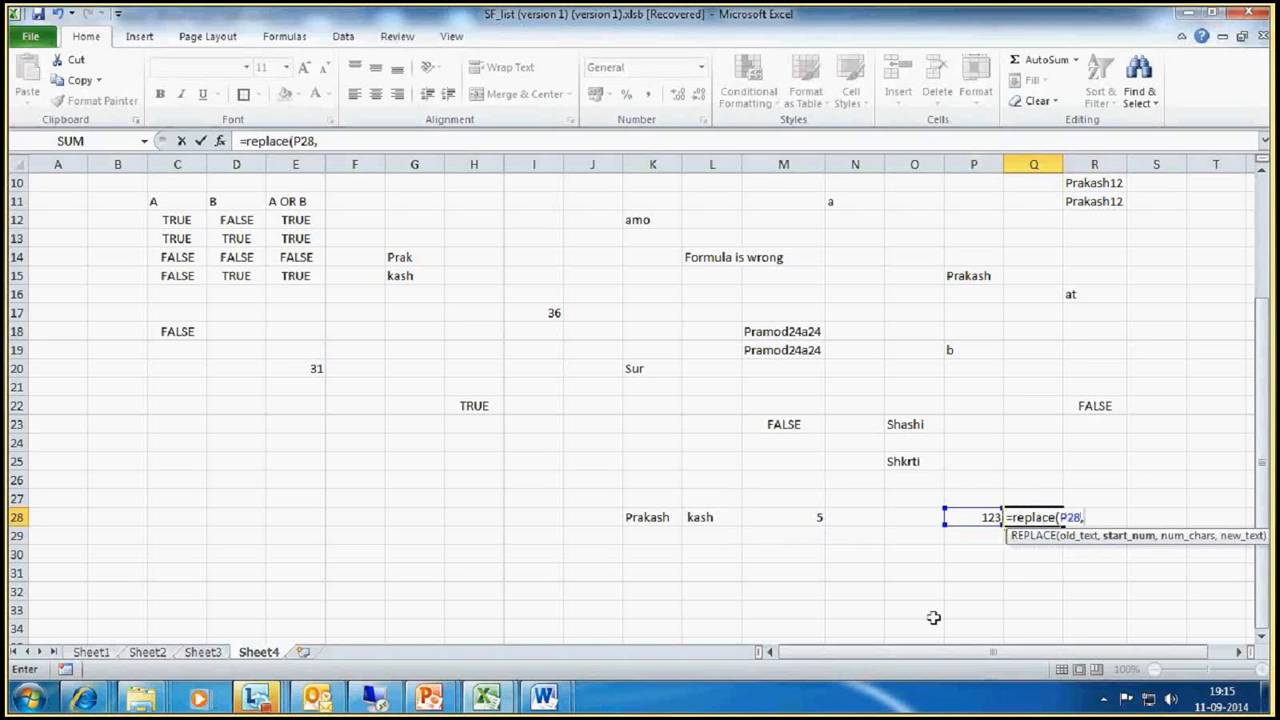
{"action": "type", "text": "1,1"}
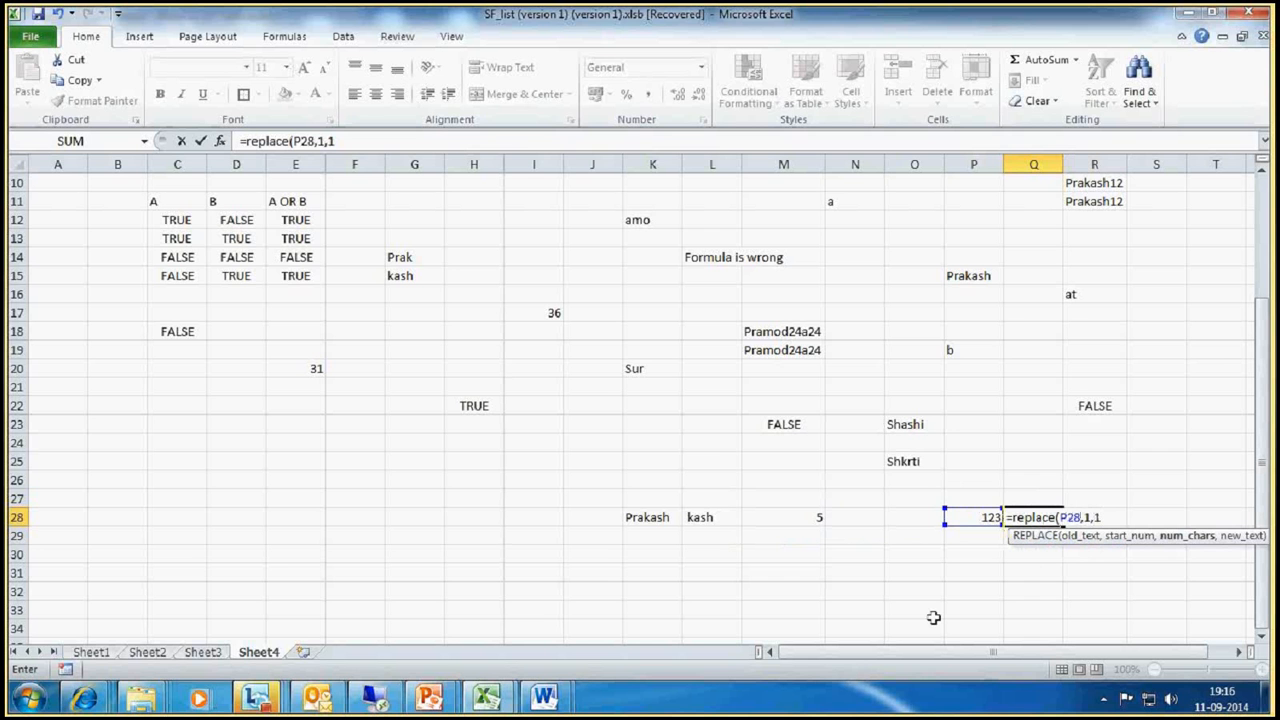
{"action": "type", "text": ",4"}
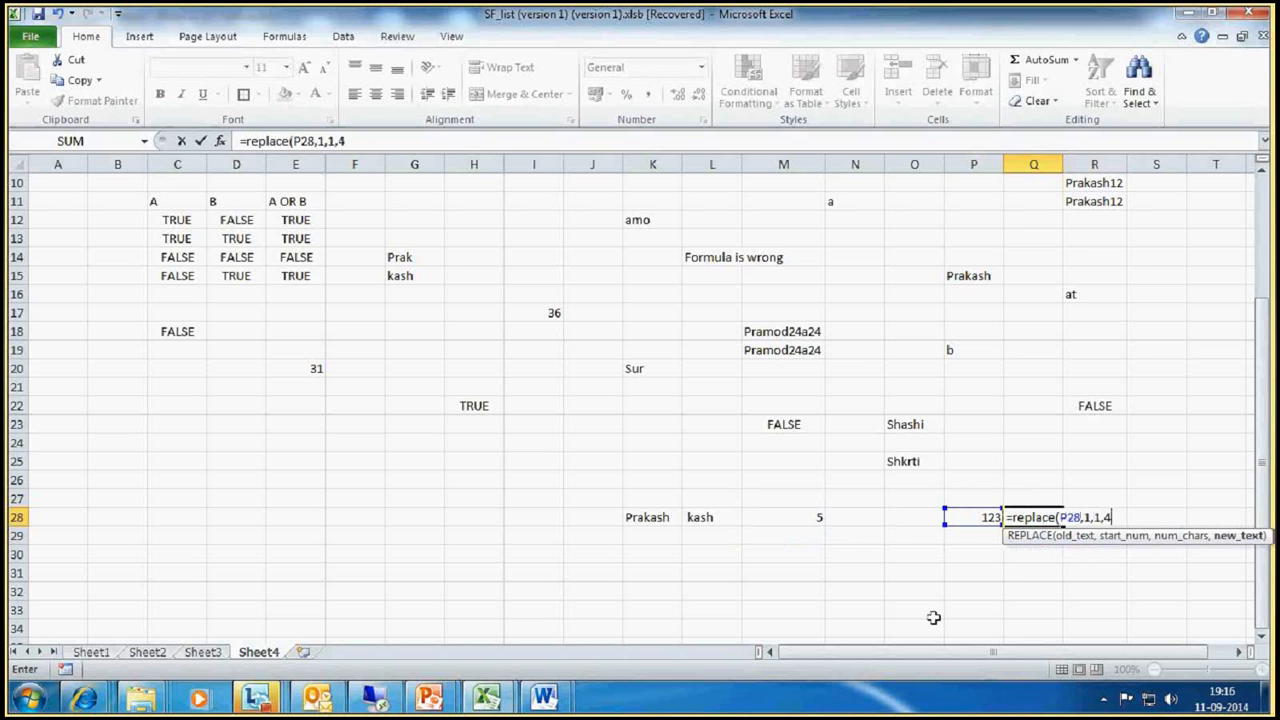
{"action": "type", "text": ")"}
{"action": "key", "text": "Return"}
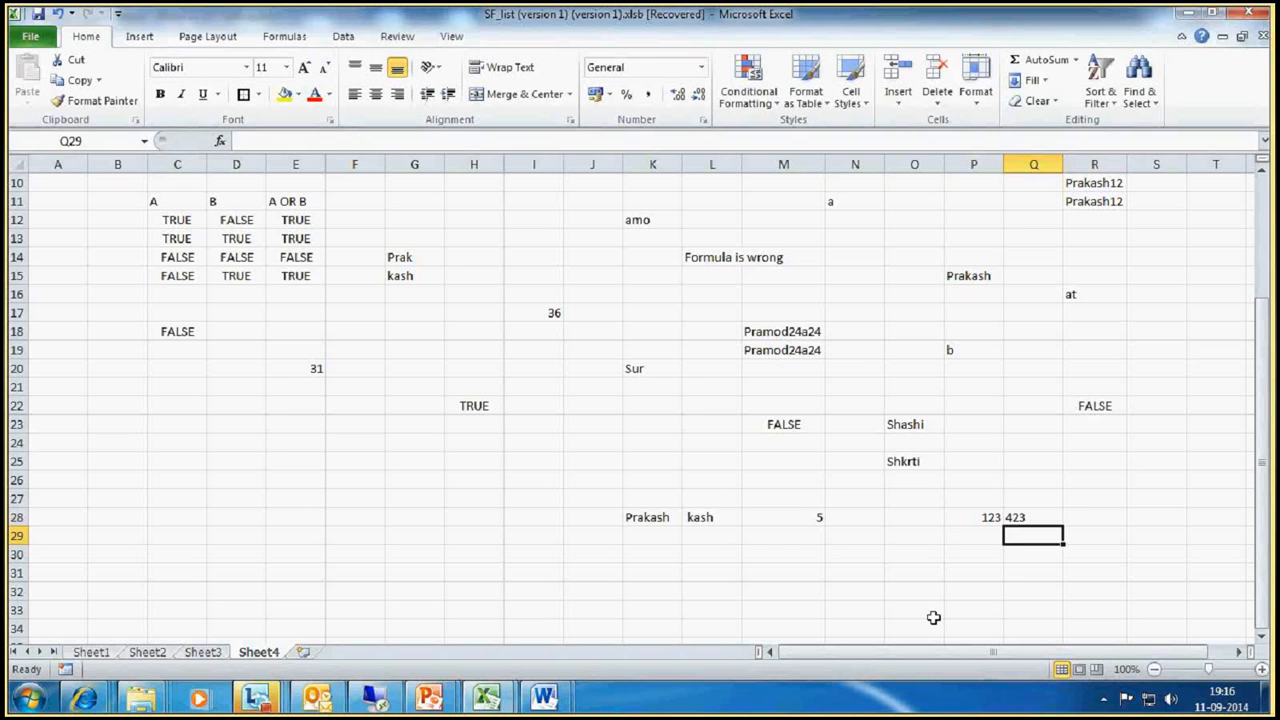
Step: Set the start position in Q28's REPLACE formula to 2
{"action": "left_click", "coordinate": [1030, 519]}
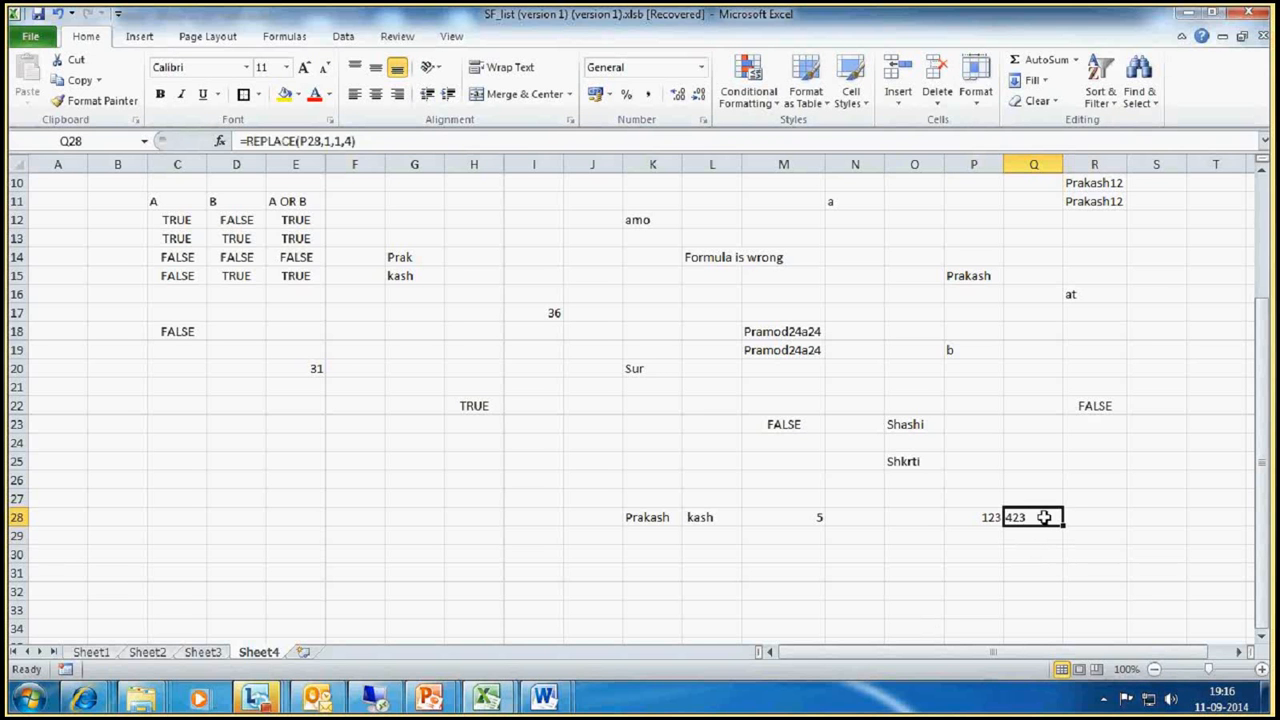
{"action": "left_click", "coordinate": [334, 141]}
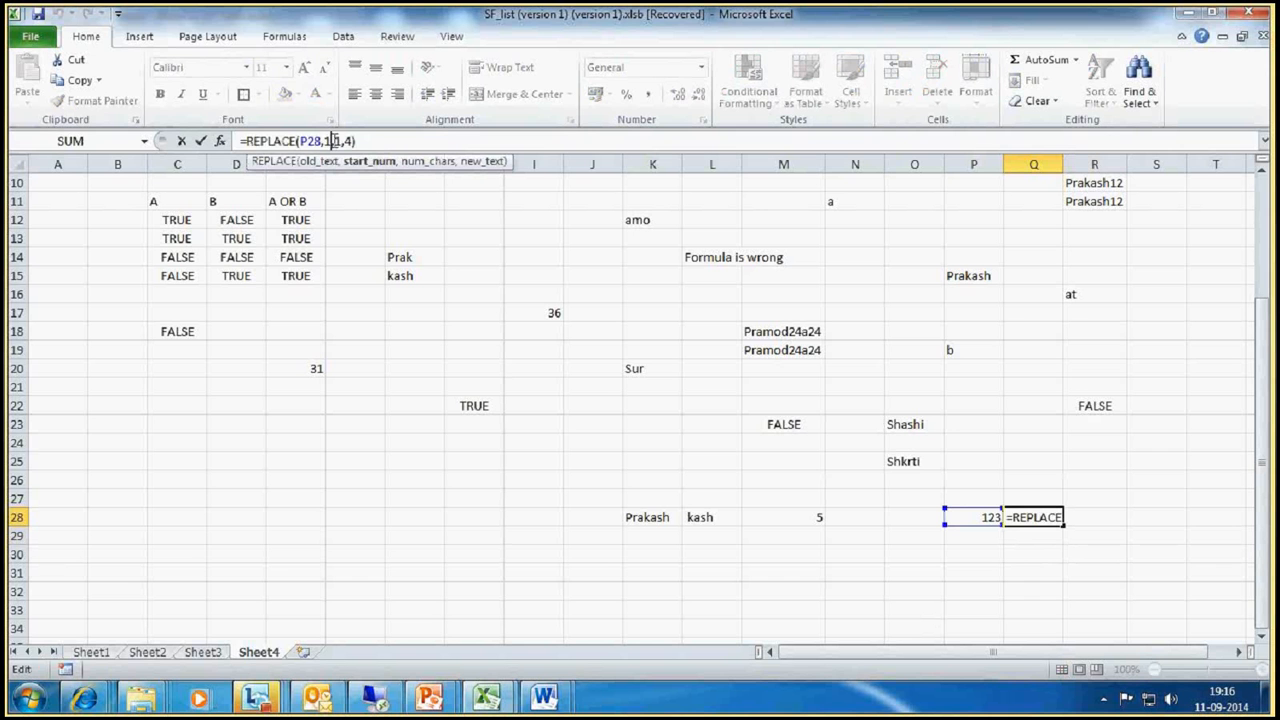
{"action": "key", "text": "BackSpace"}
{"action": "type", "text": "2,"}
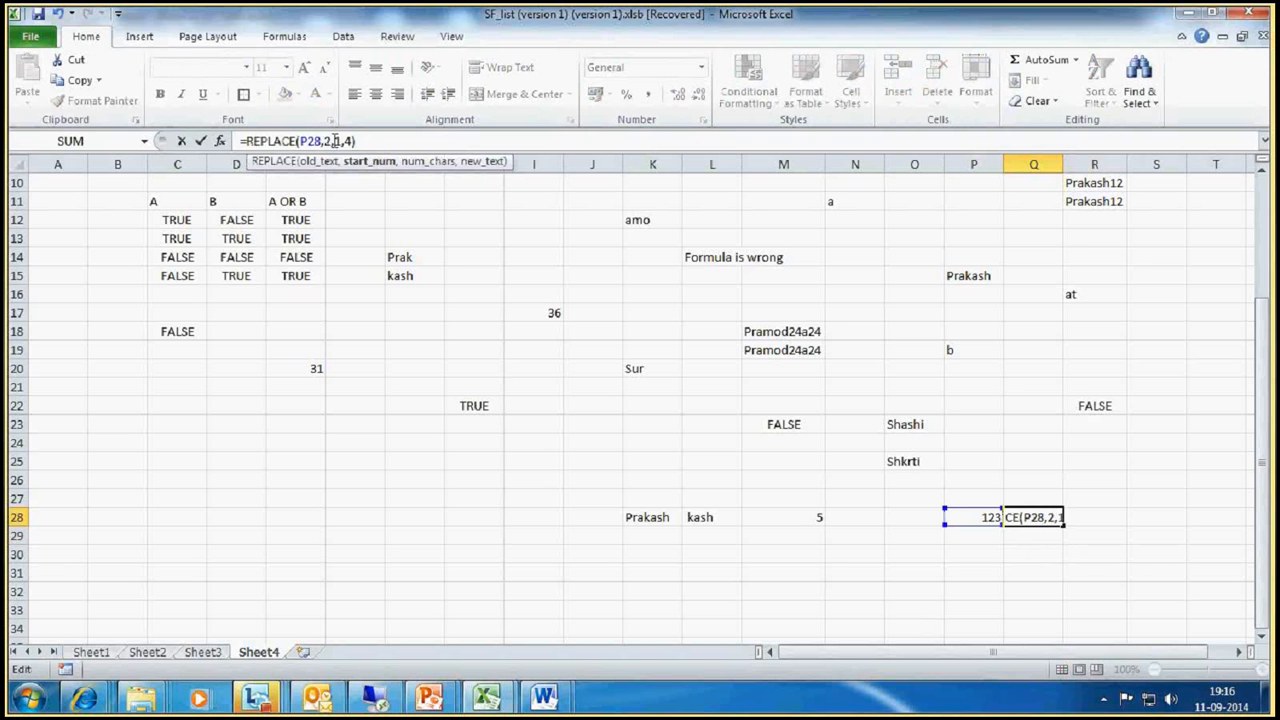
{"action": "key", "text": "Return"}
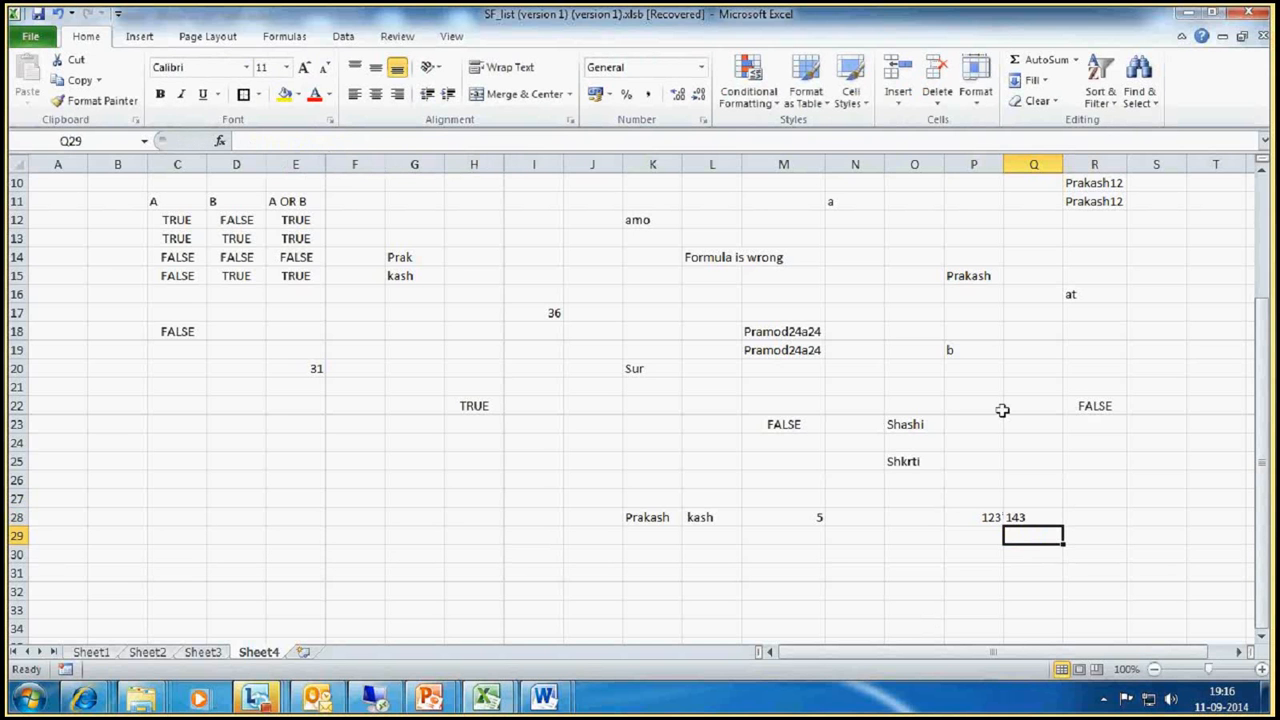
{"action": "left_click", "coordinate": [1035, 517]}
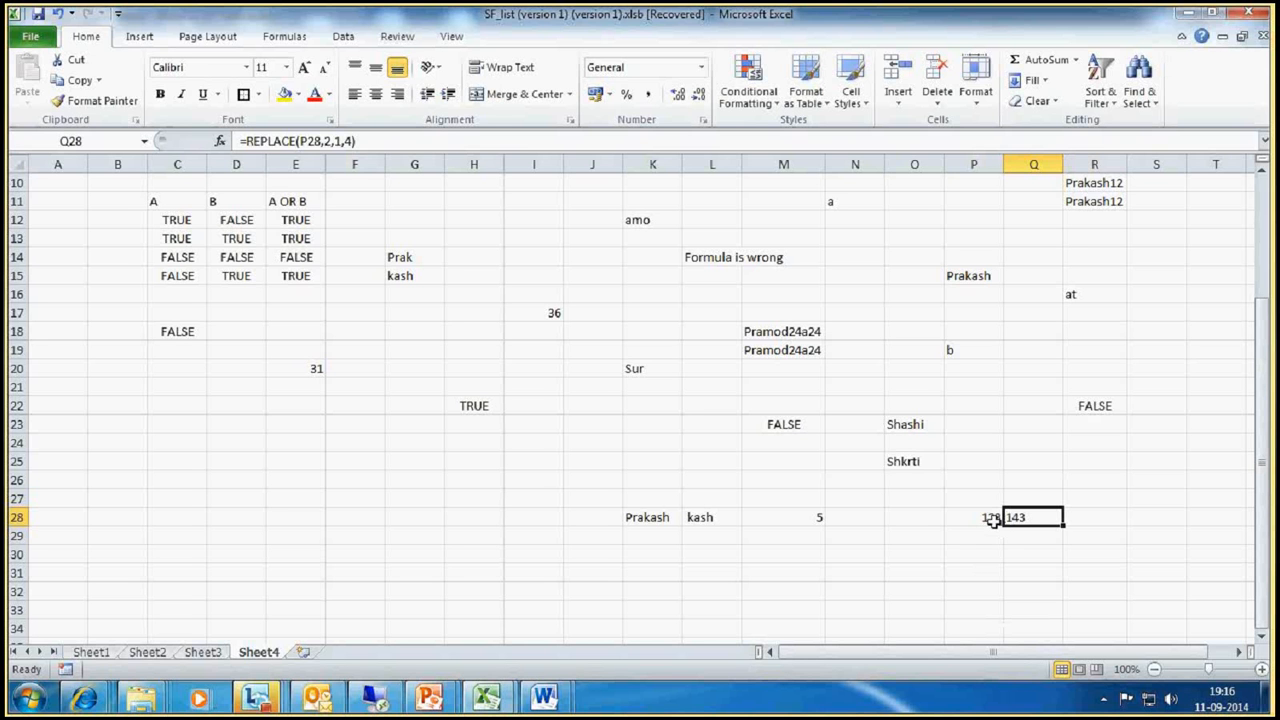
{"action": "left_click", "coordinate": [1000, 533]}
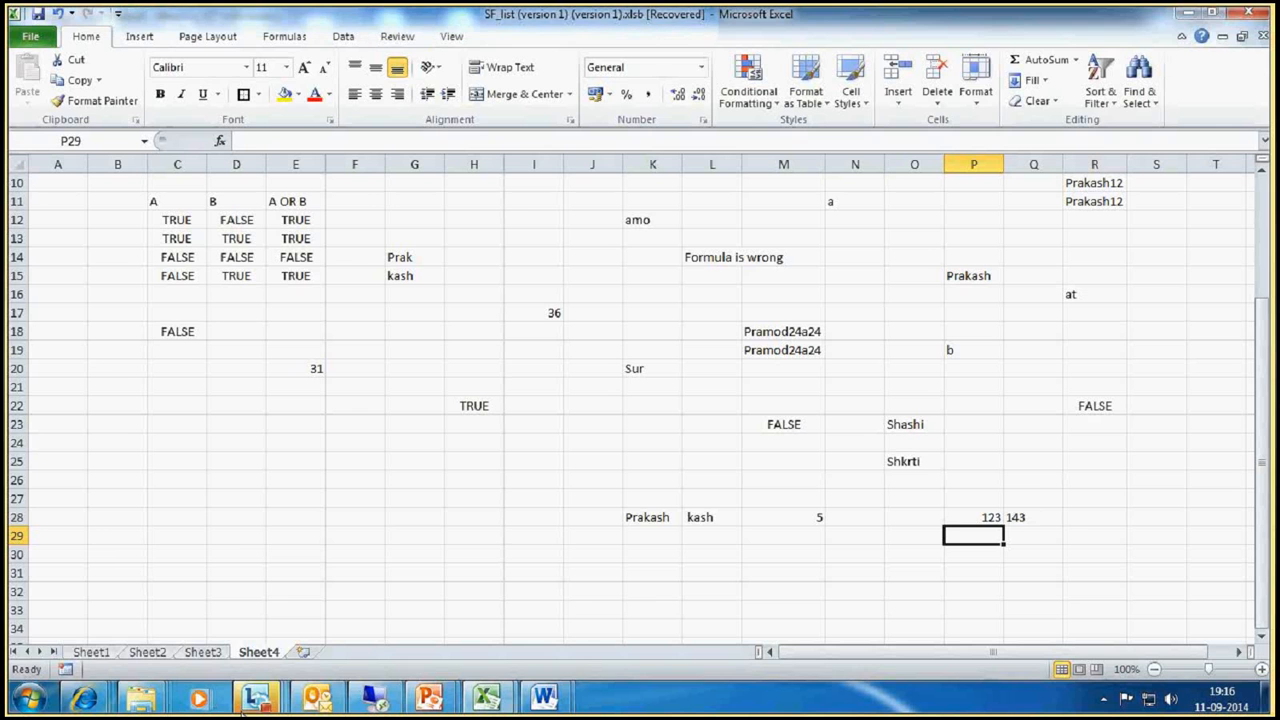
Step: Switch to the Lync meeting window and check the participant list down to its end
{"action": "mouse_move", "coordinate": [281, 705]}
{"action": "left_click", "coordinate": [730, 590]}
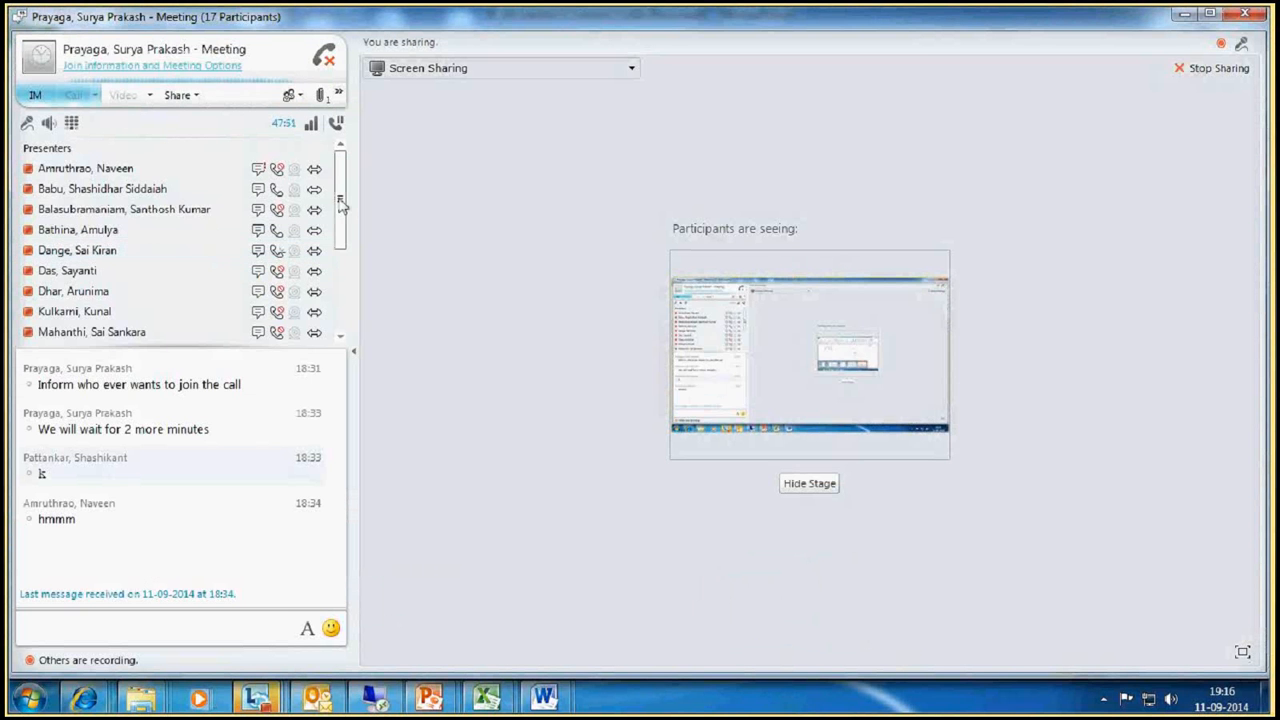
{"action": "left_click_drag", "start_coordinate": [339, 199], "coordinate": [345, 305]}
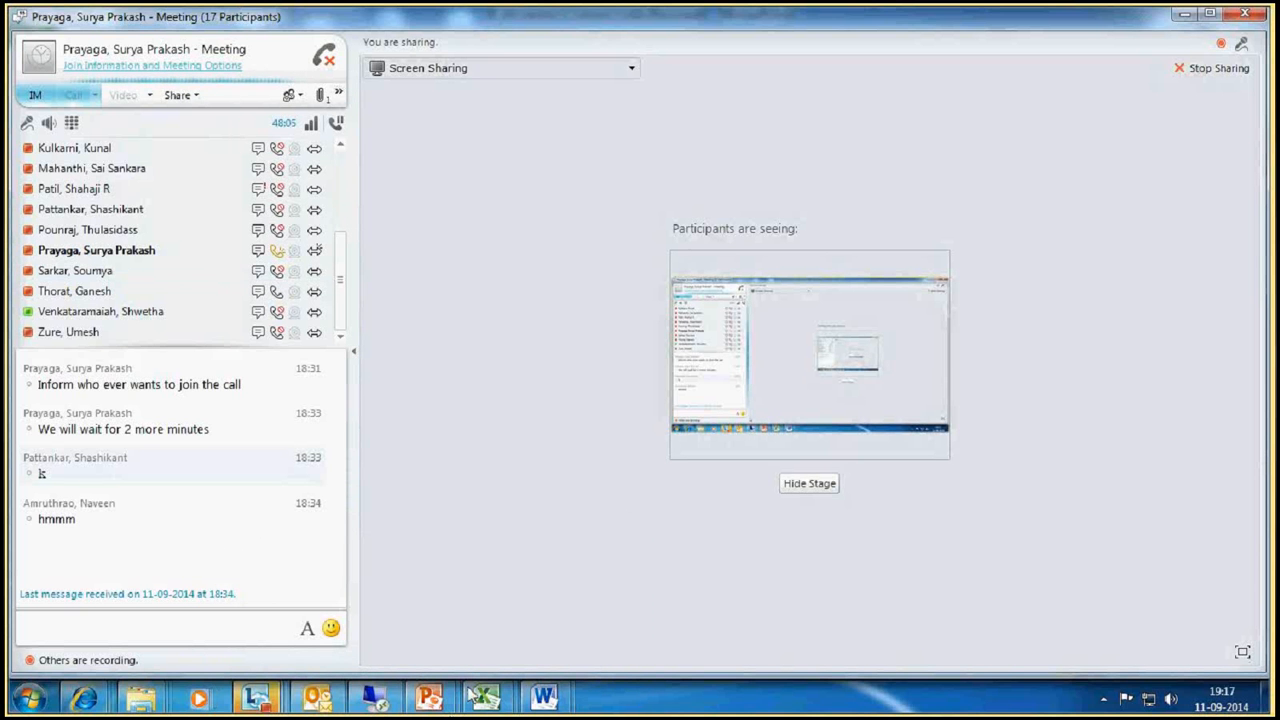
{"action": "mouse_move", "coordinate": [493, 703]}
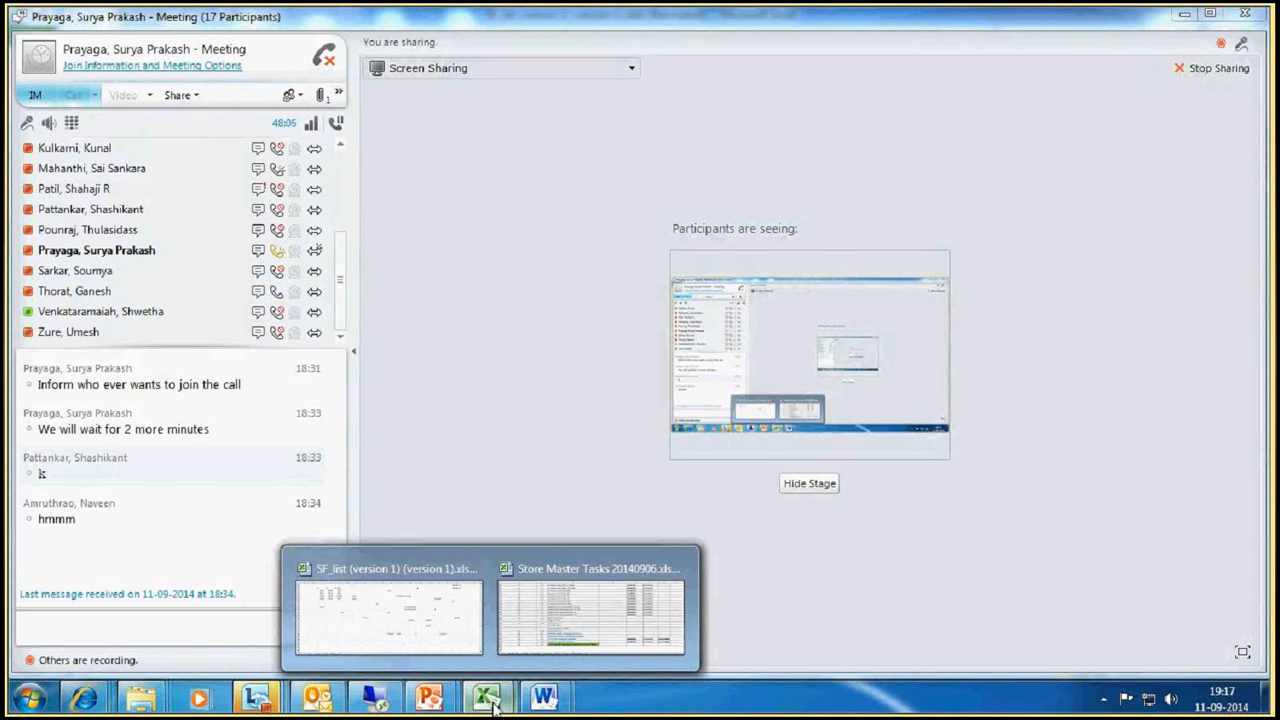
Step: Switch to the SF_list workbook in Excel and look over the function examples on Sheet4
{"action": "left_click", "coordinate": [418, 600]}
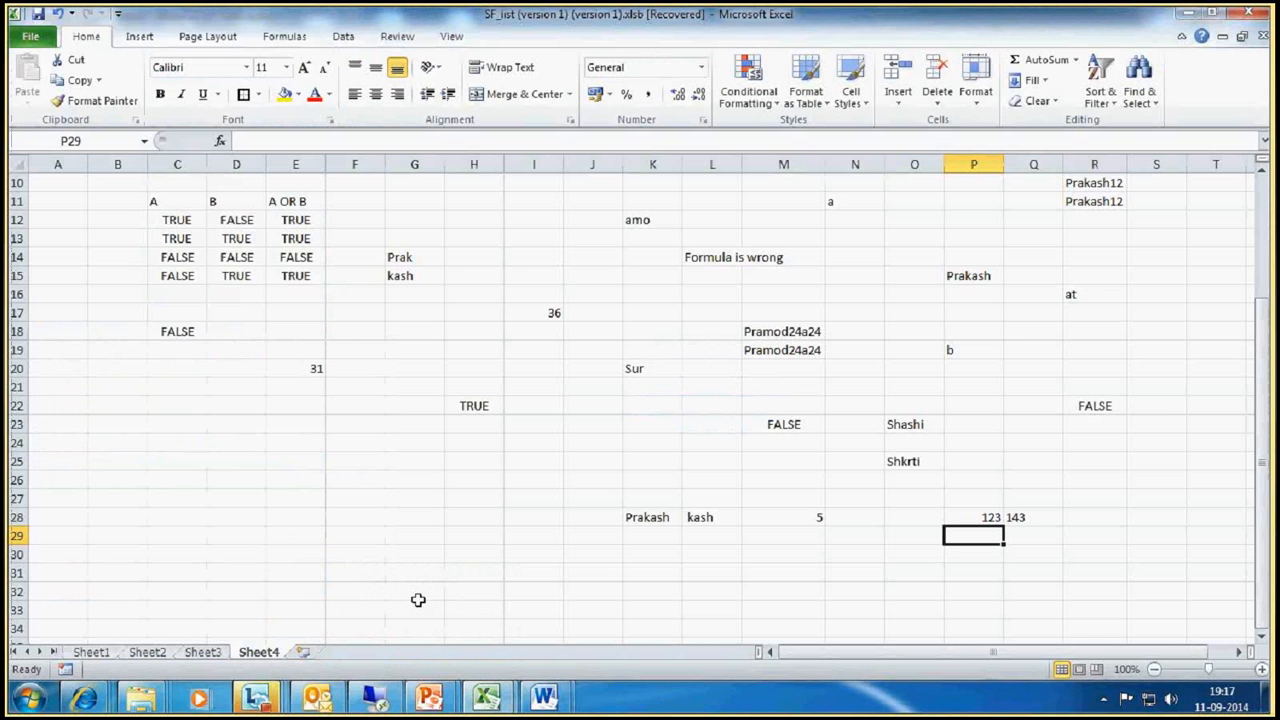
{"action": "scroll", "coordinate": [509, 427], "scroll_direction": "up", "scroll_amount": 3}
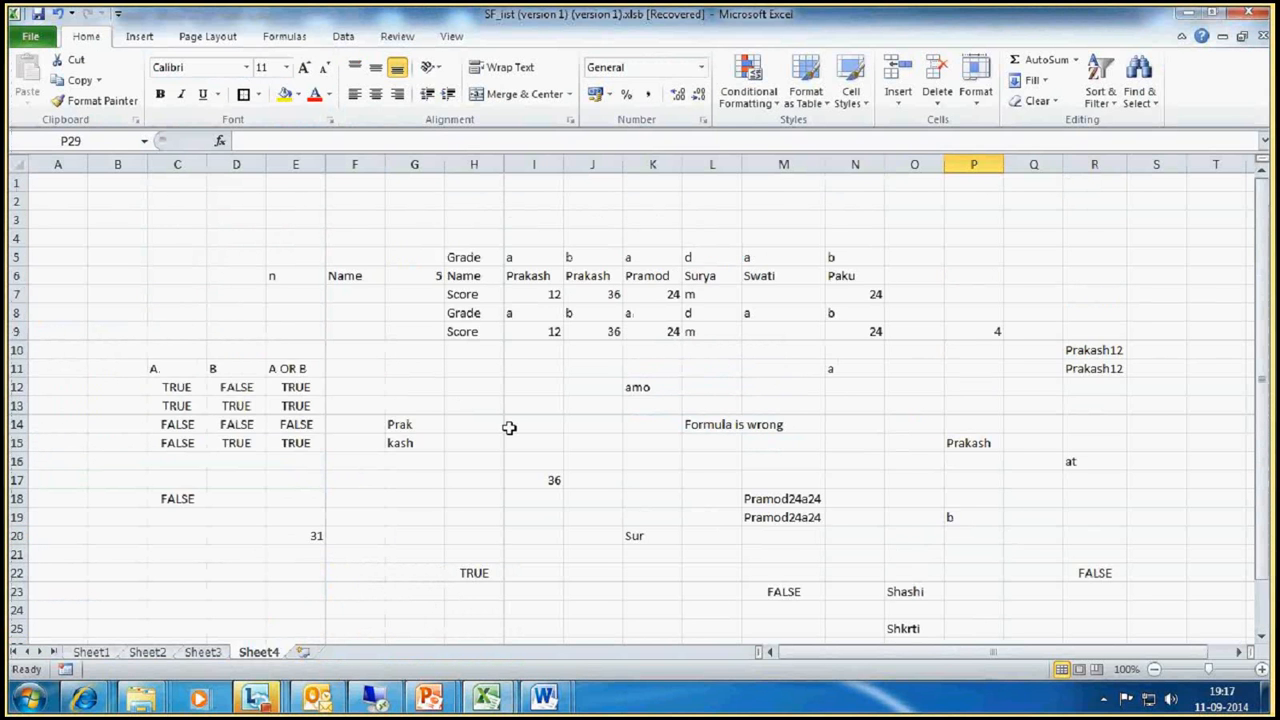
{"action": "scroll", "coordinate": [509, 427], "scroll_direction": "down", "scroll_amount": 4}
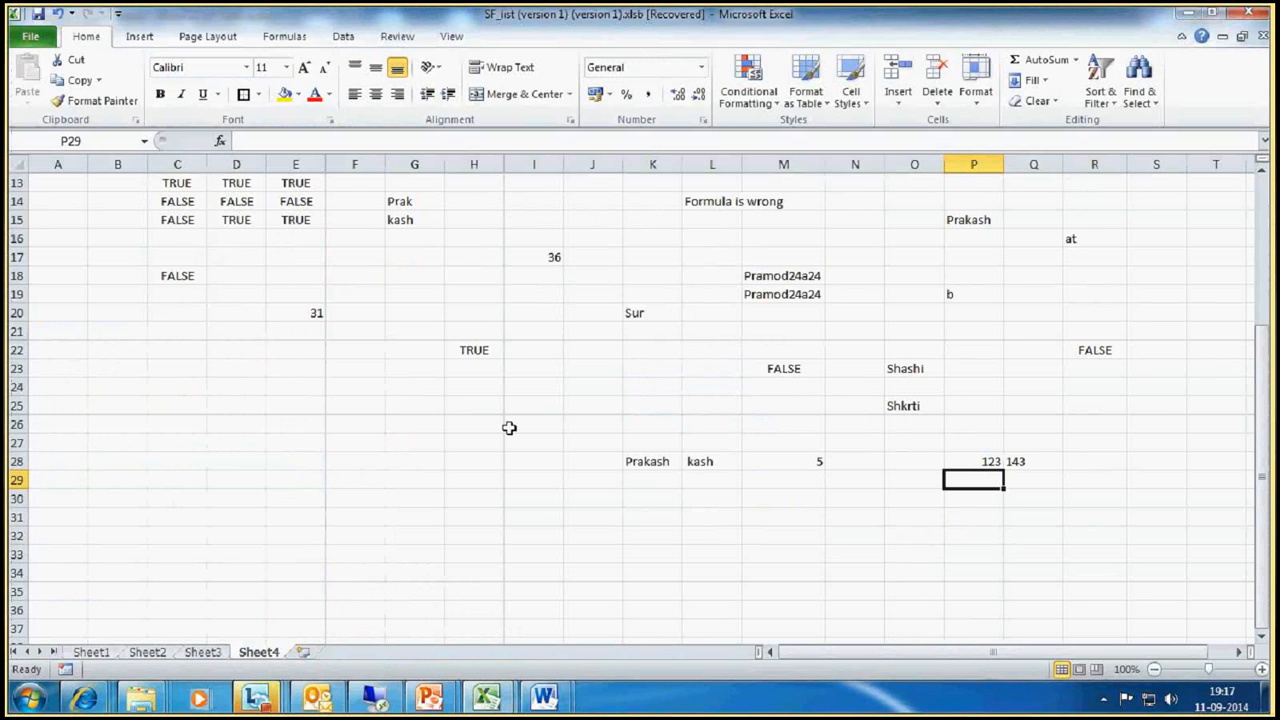
Step: Switch to Outlook, open the sent "RE: ADVANCE EXCEL TRAINING" message and highlight Data Validation in its topic table
{"action": "left_click", "coordinate": [318, 697]}
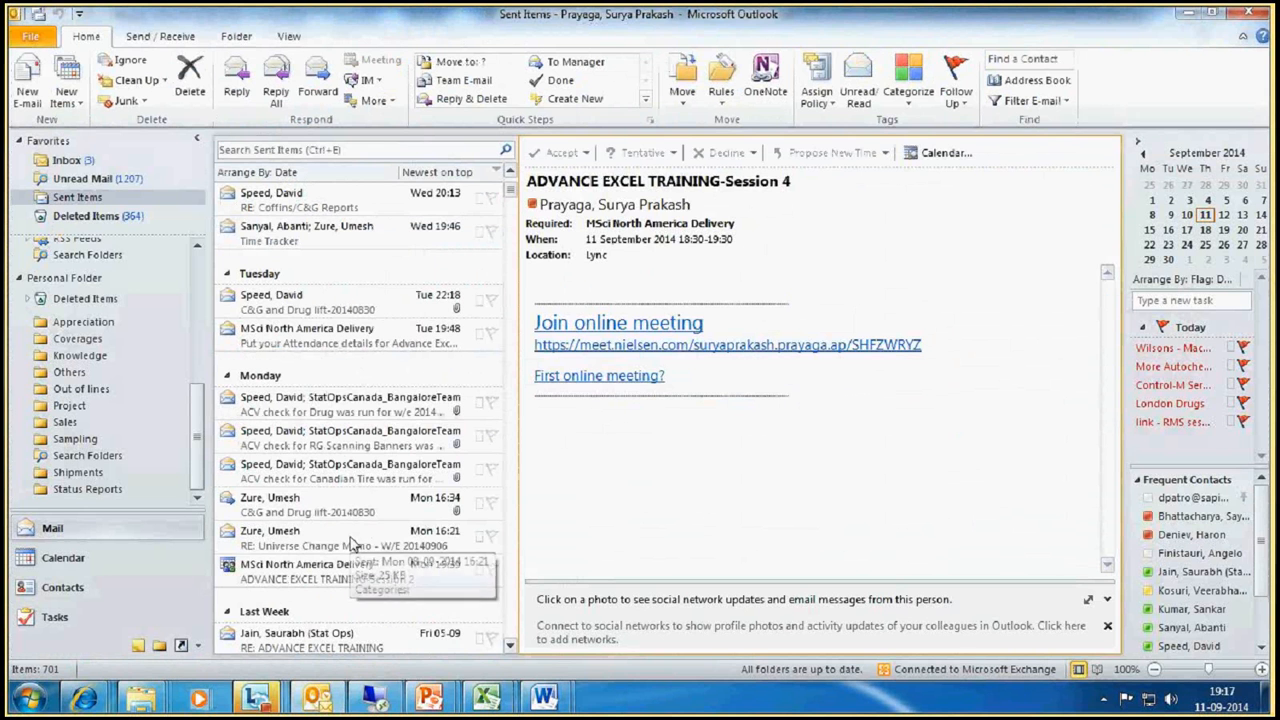
{"action": "left_click", "coordinate": [345, 636]}
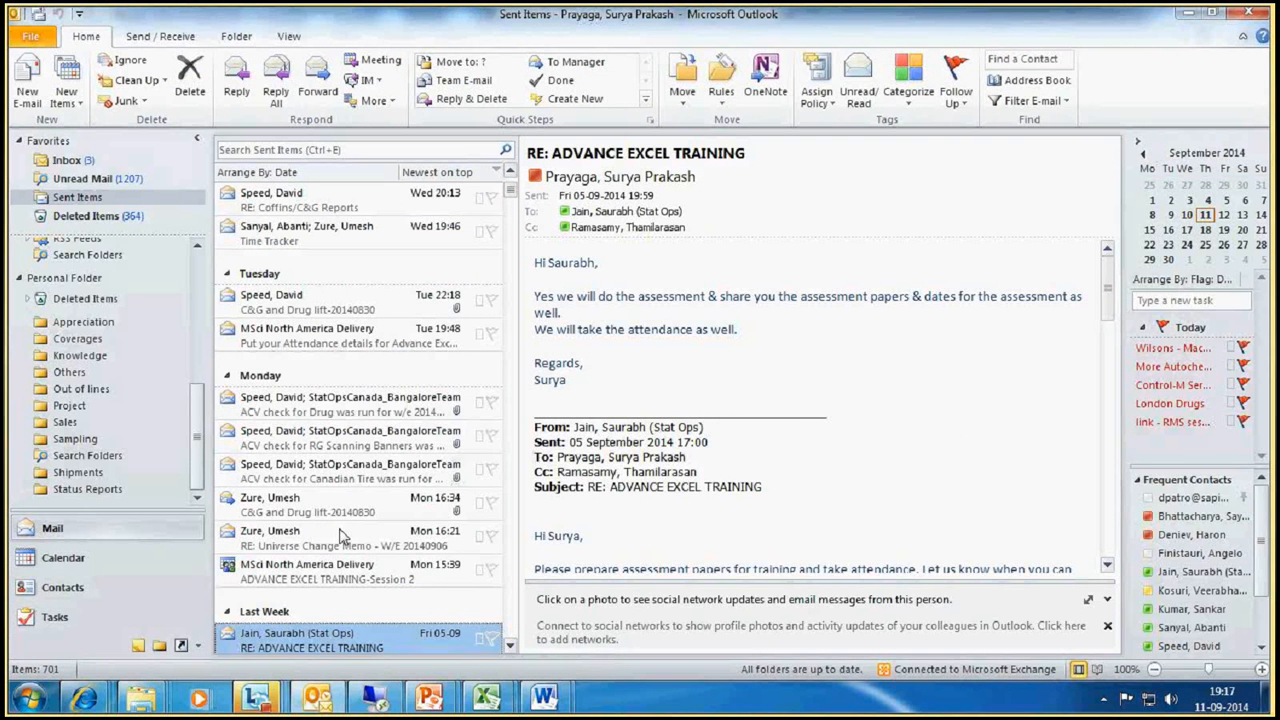
{"action": "scroll", "coordinate": [340, 535], "scroll_direction": "down", "scroll_amount": 3}
{"action": "scroll", "coordinate": [707, 440], "scroll_direction": "down", "scroll_amount": 10}
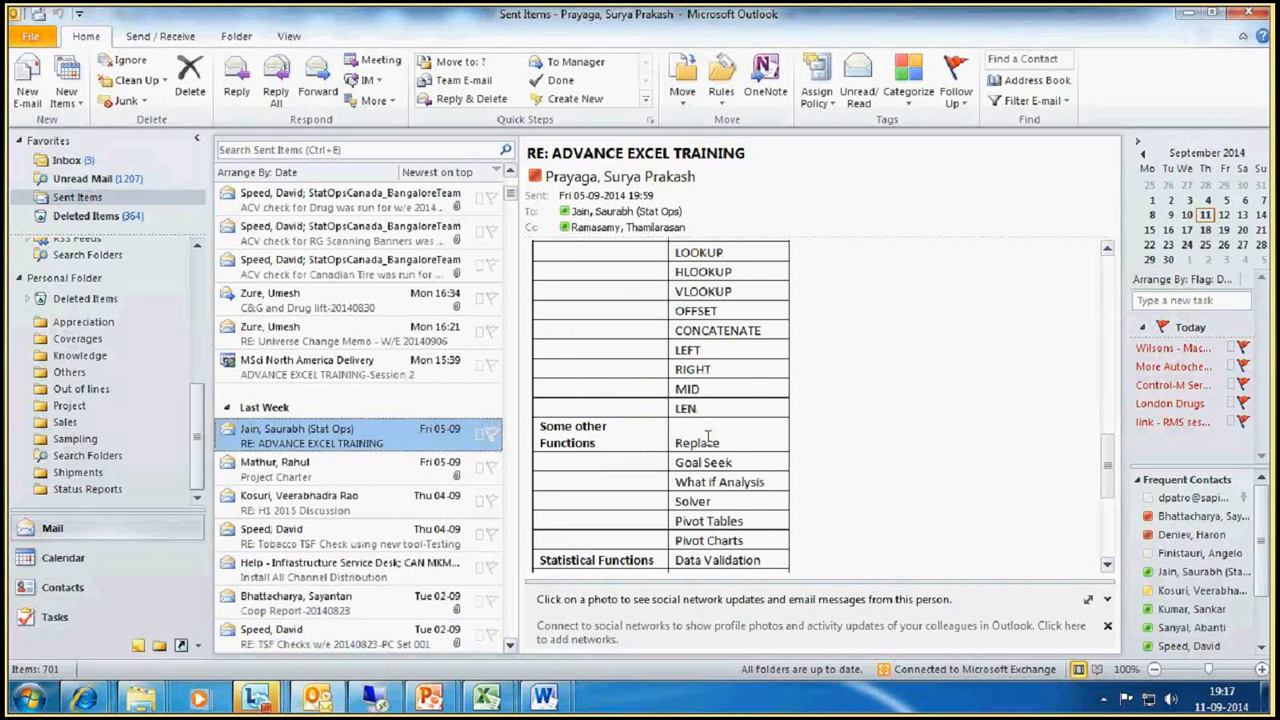
{"action": "scroll", "coordinate": [707, 440], "scroll_direction": "down", "scroll_amount": 1}
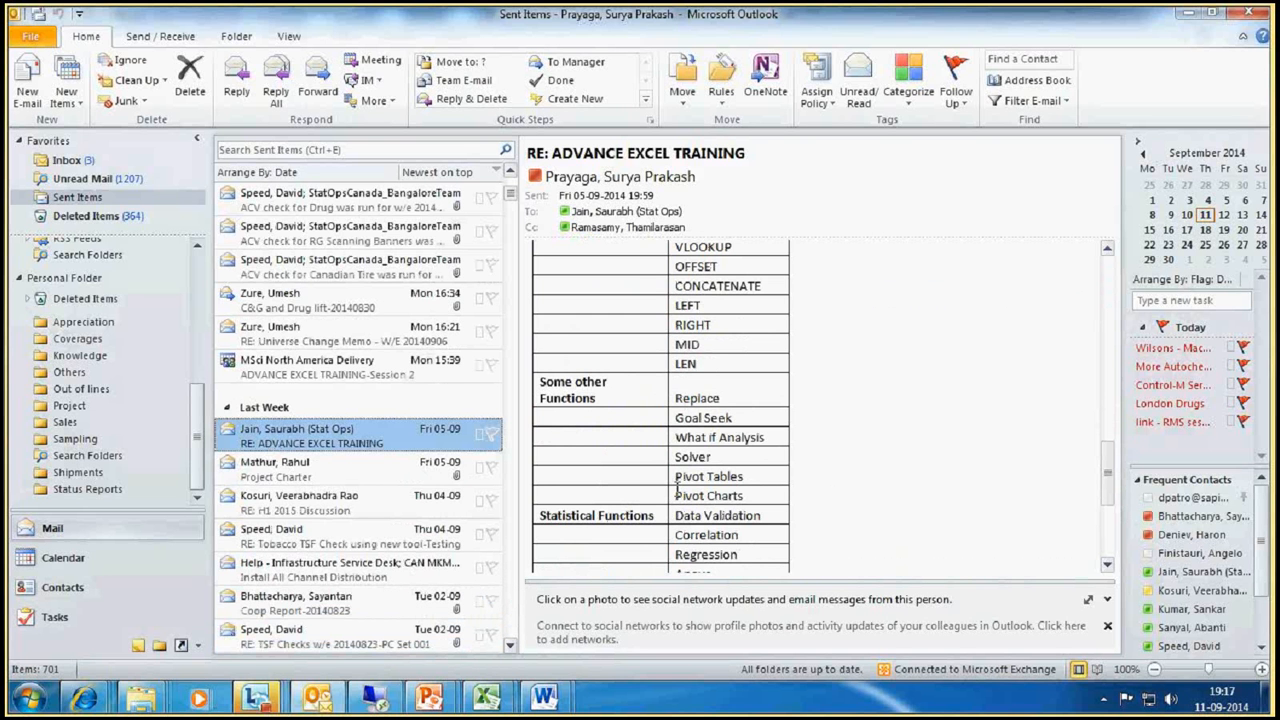
{"action": "left_click_drag", "start_coordinate": [676, 515], "coordinate": [766, 518]}
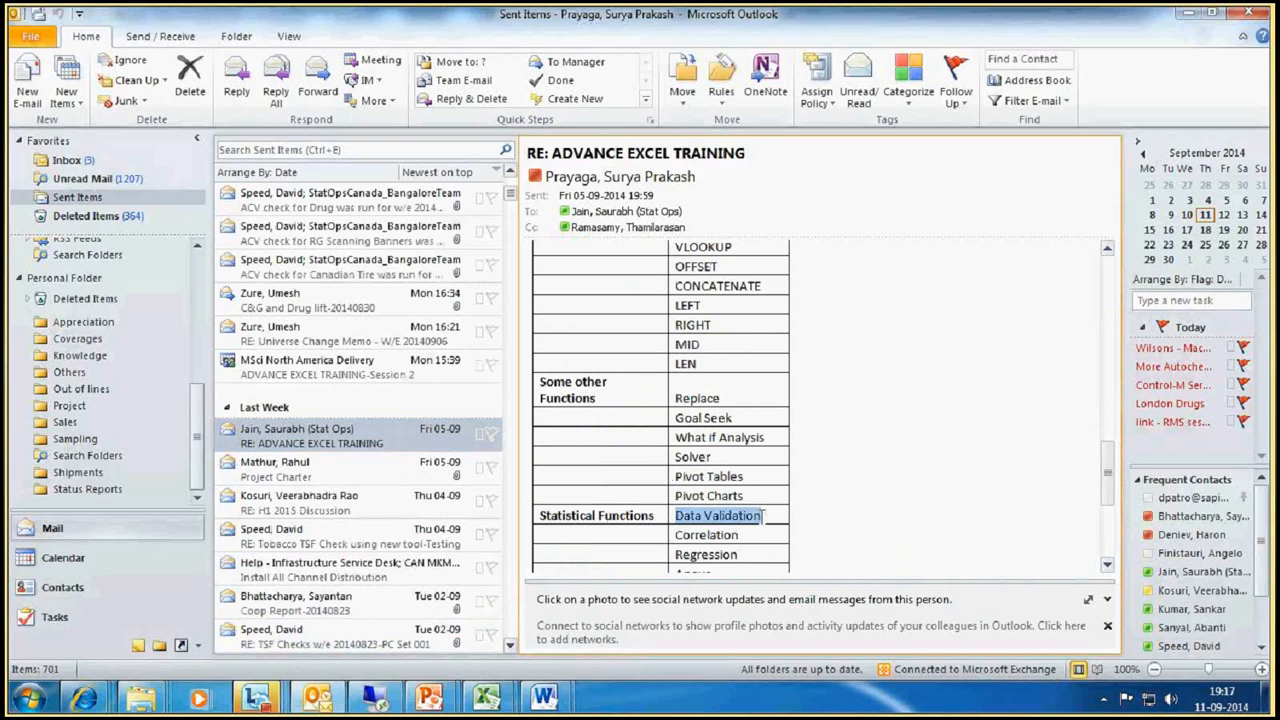
{"action": "left_click", "coordinate": [682, 515]}
{"action": "left_click_drag", "start_coordinate": [678, 515], "coordinate": [760, 517]}
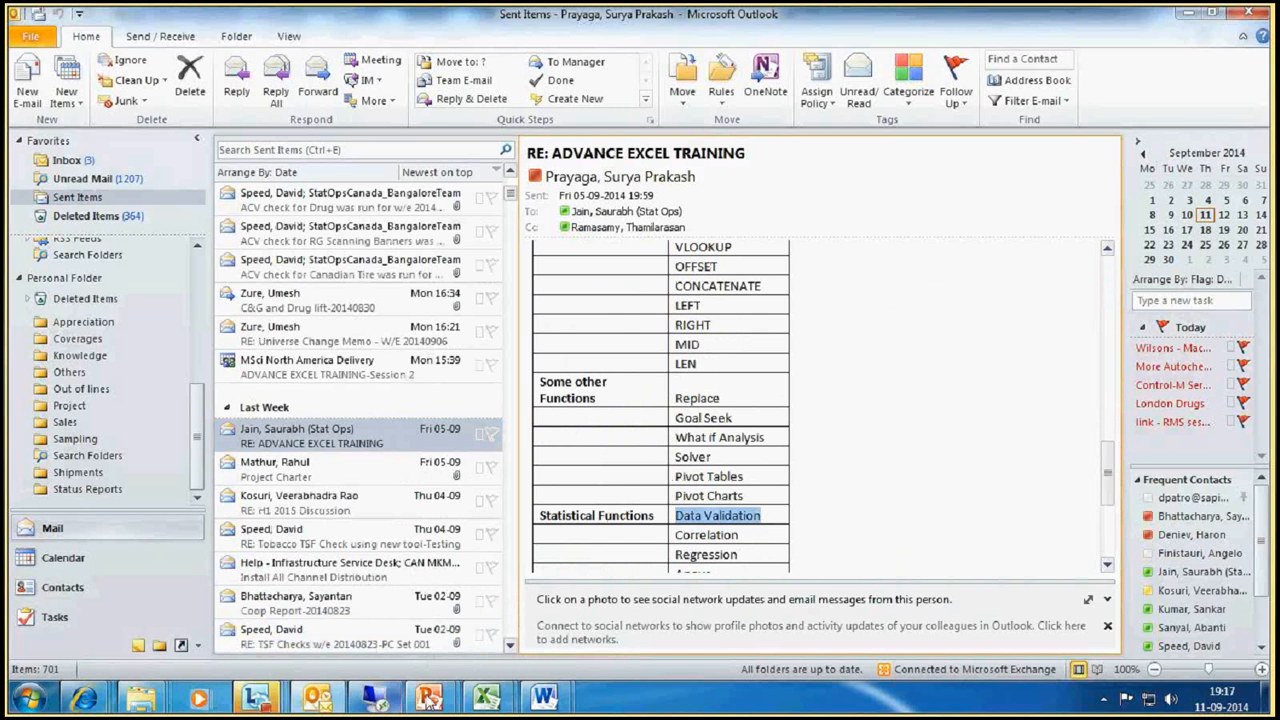
Step: Return to the SF_list workbook in Excel and list Sunday, Monday, Tuesday, Wednesday and Thursday down cells G30:G34
{"action": "left_click", "coordinate": [487, 697]}
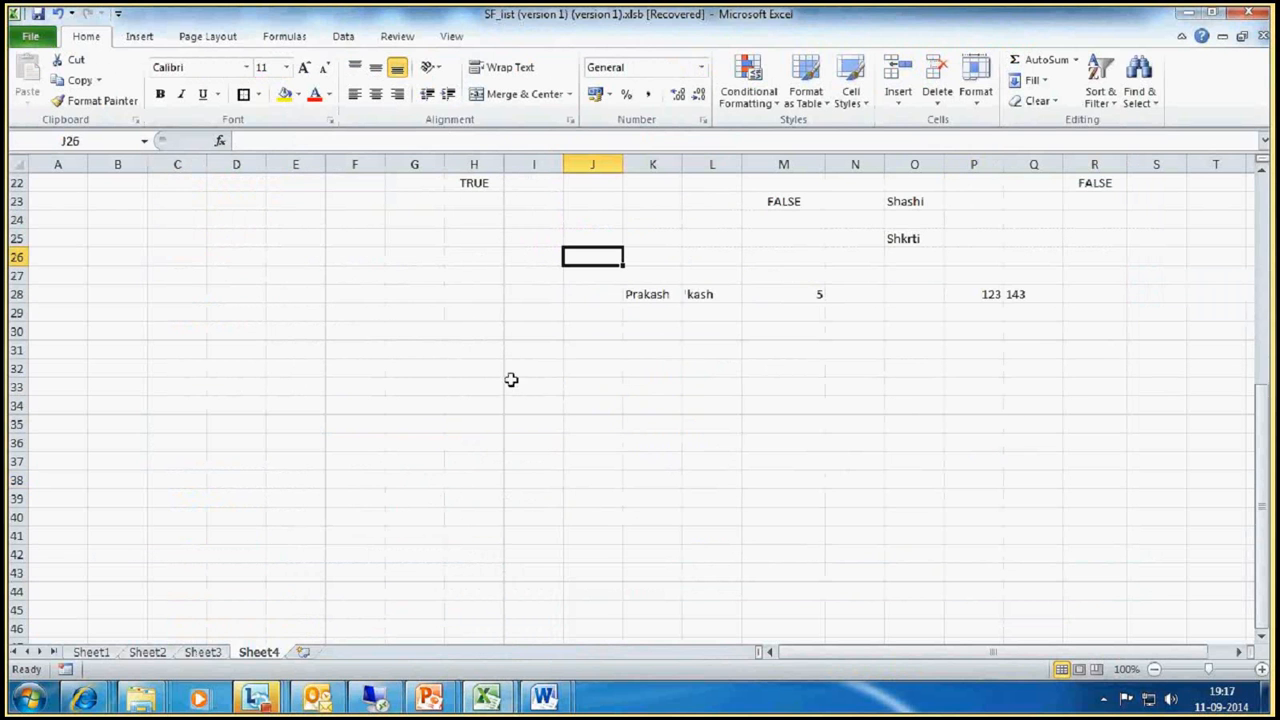
{"action": "left_click", "coordinate": [654, 330]}
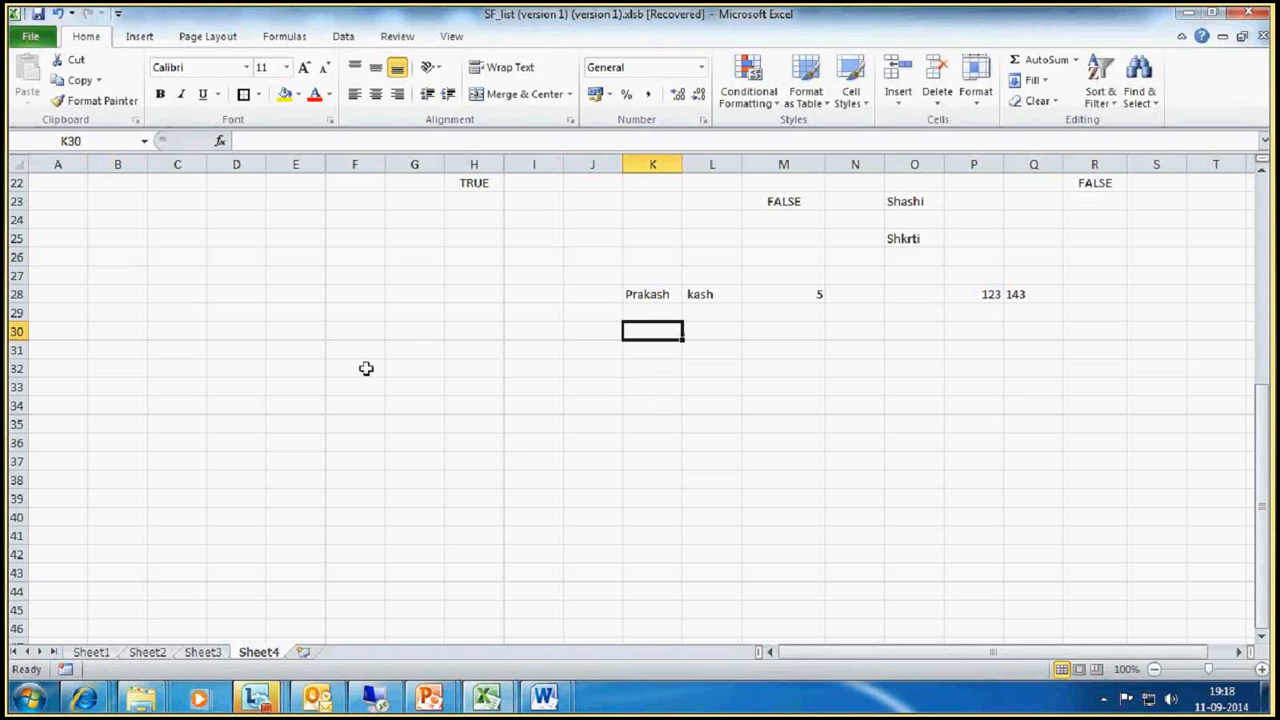
{"action": "left_click", "coordinate": [403, 331]}
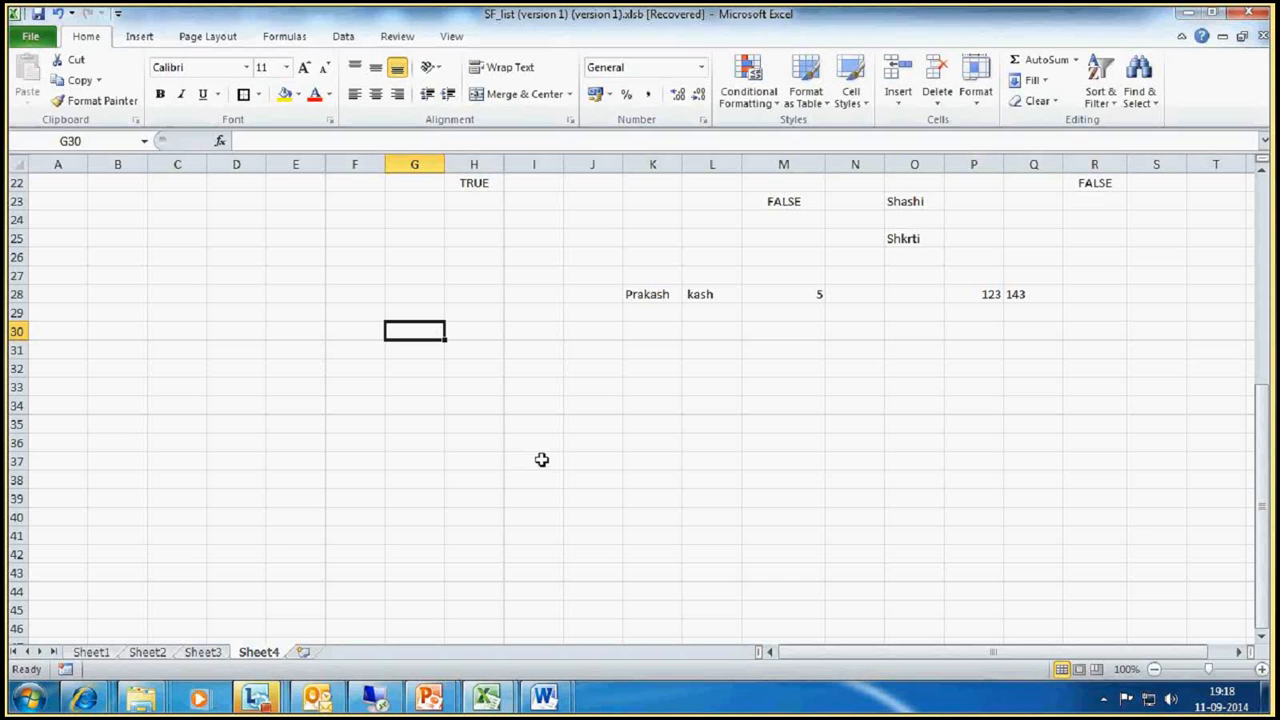
{"action": "type", "text": "Sunday"}
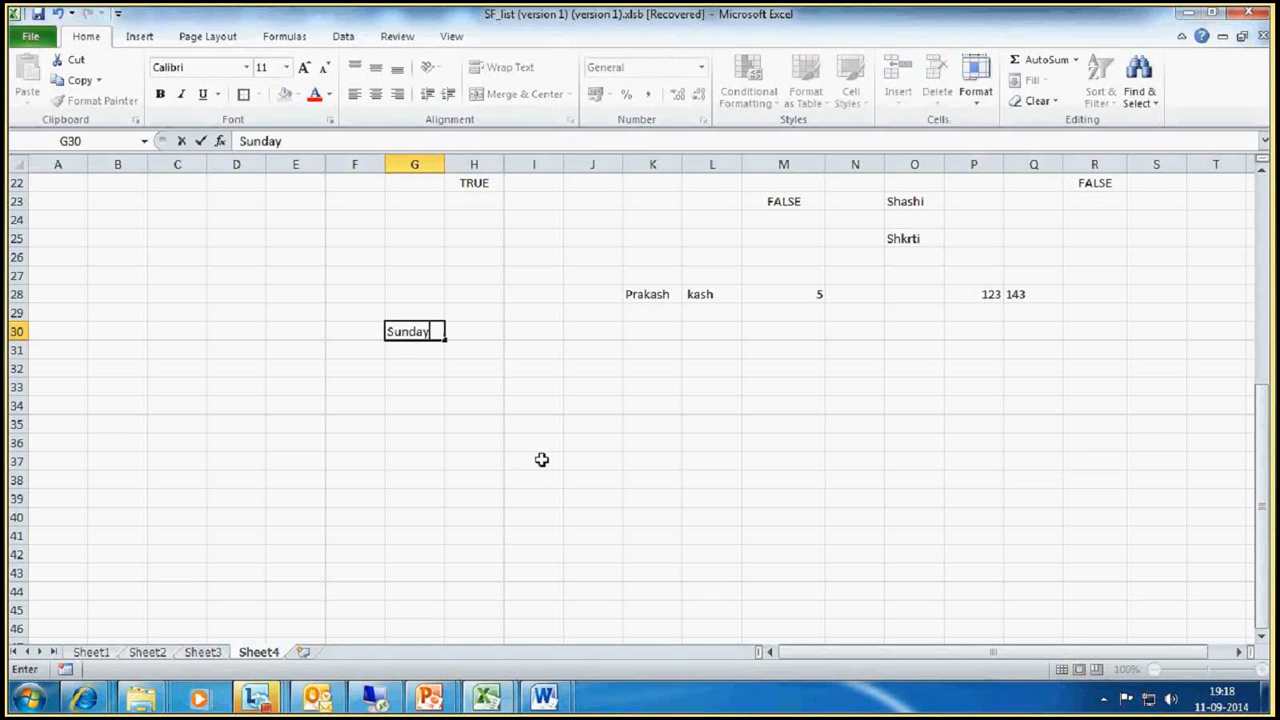
{"action": "key", "text": "Return"}
{"action": "type", "text": "Monday"}
{"action": "key", "text": "Return"}
{"action": "type", "text": "T"}
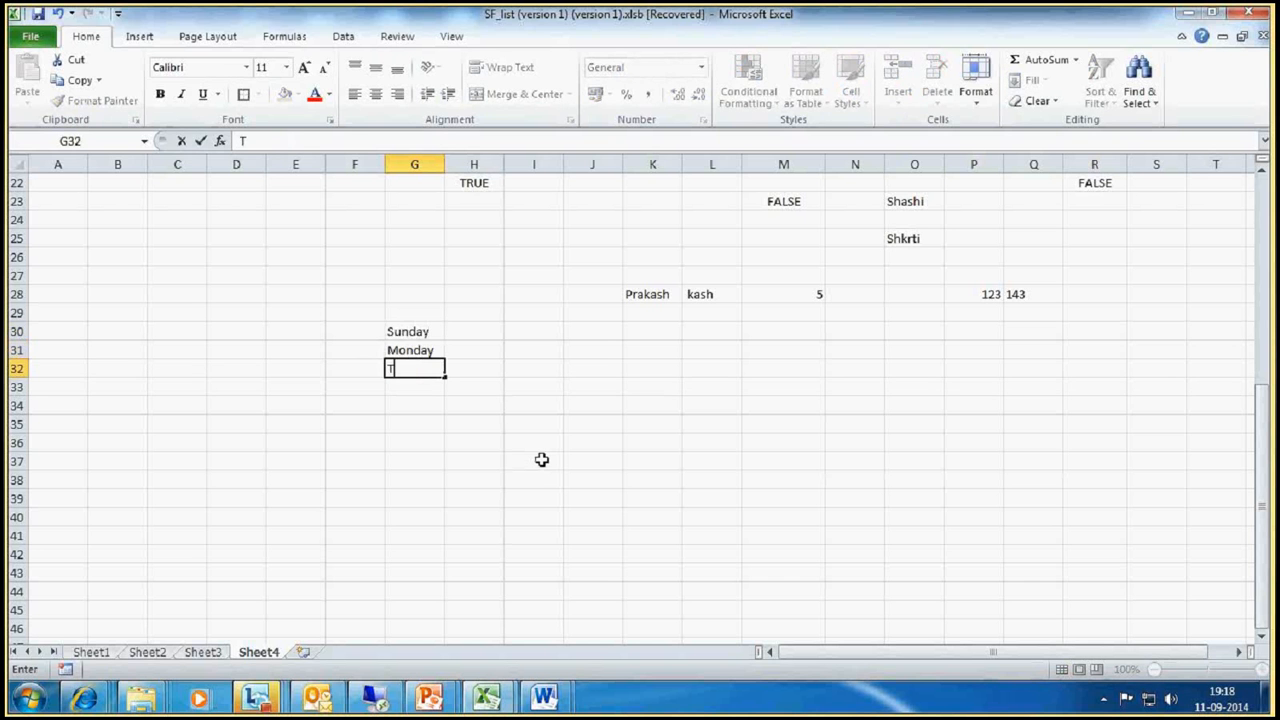
{"action": "type", "text": "uesday"}
{"action": "key", "text": "Return"}
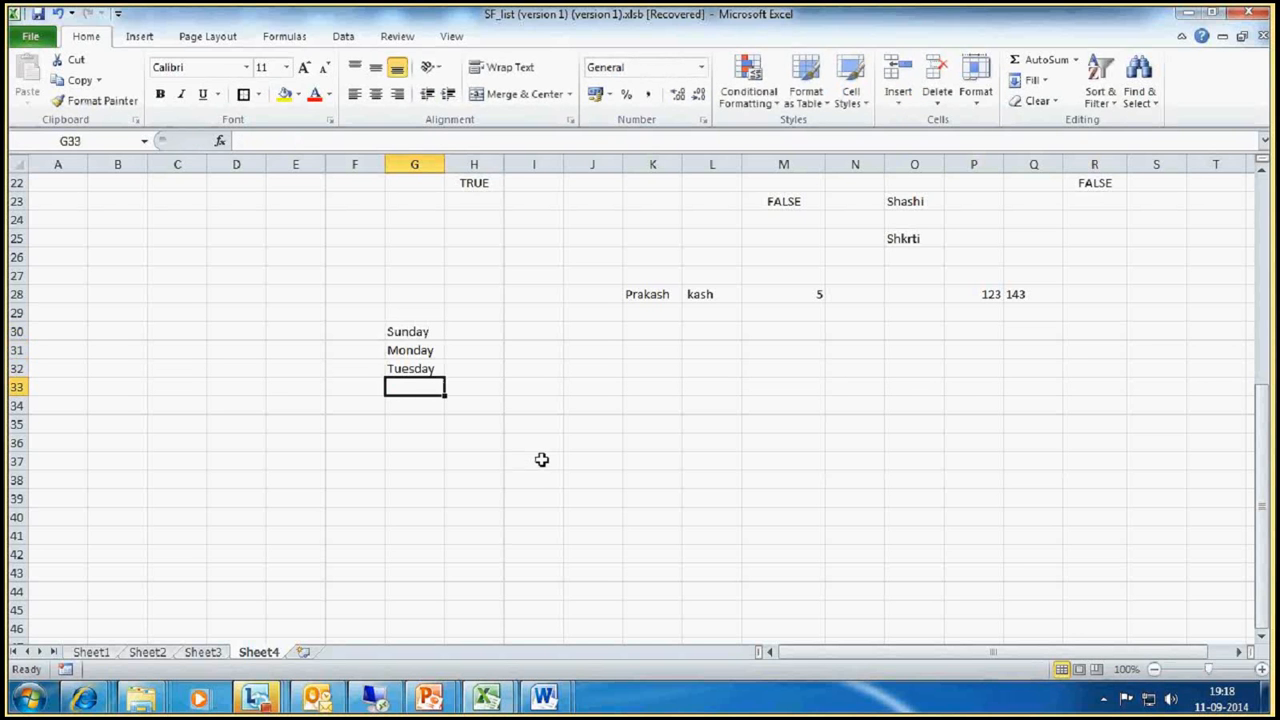
{"action": "type", "text": "Wedn"}
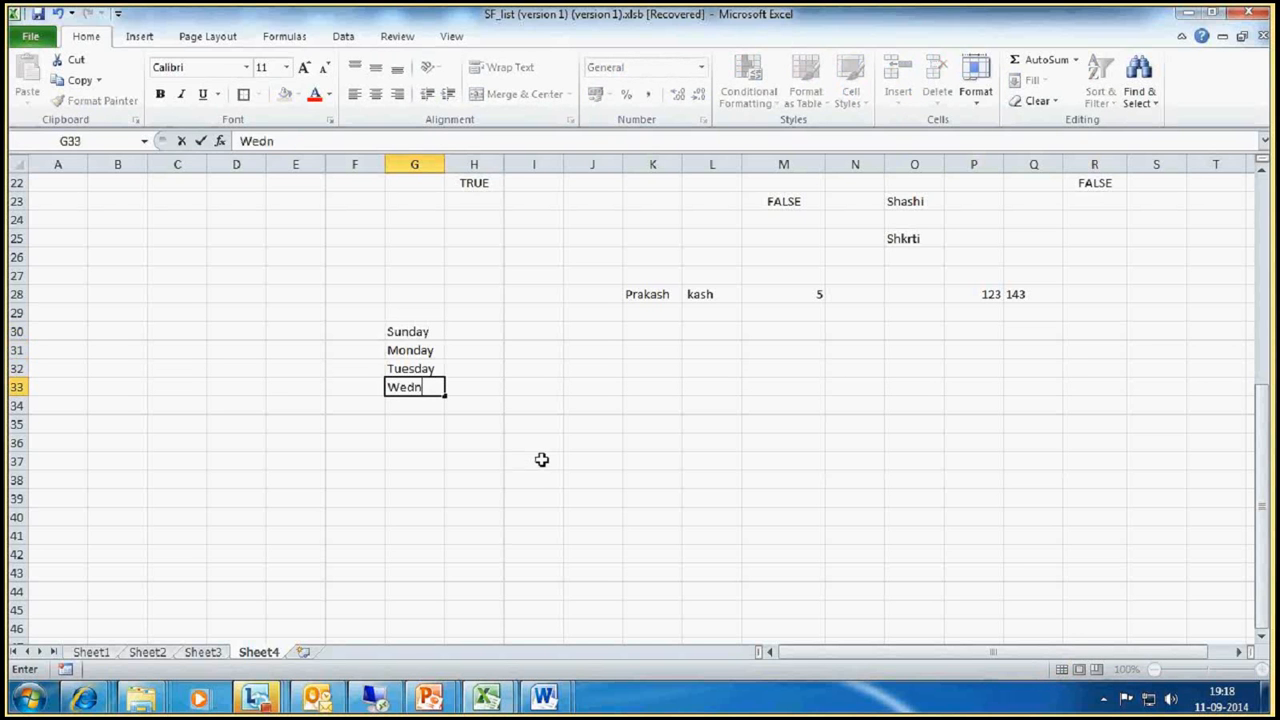
{"action": "type", "text": "esday"}
{"action": "key", "text": "Return"}
{"action": "type", "text": "Thursda"}
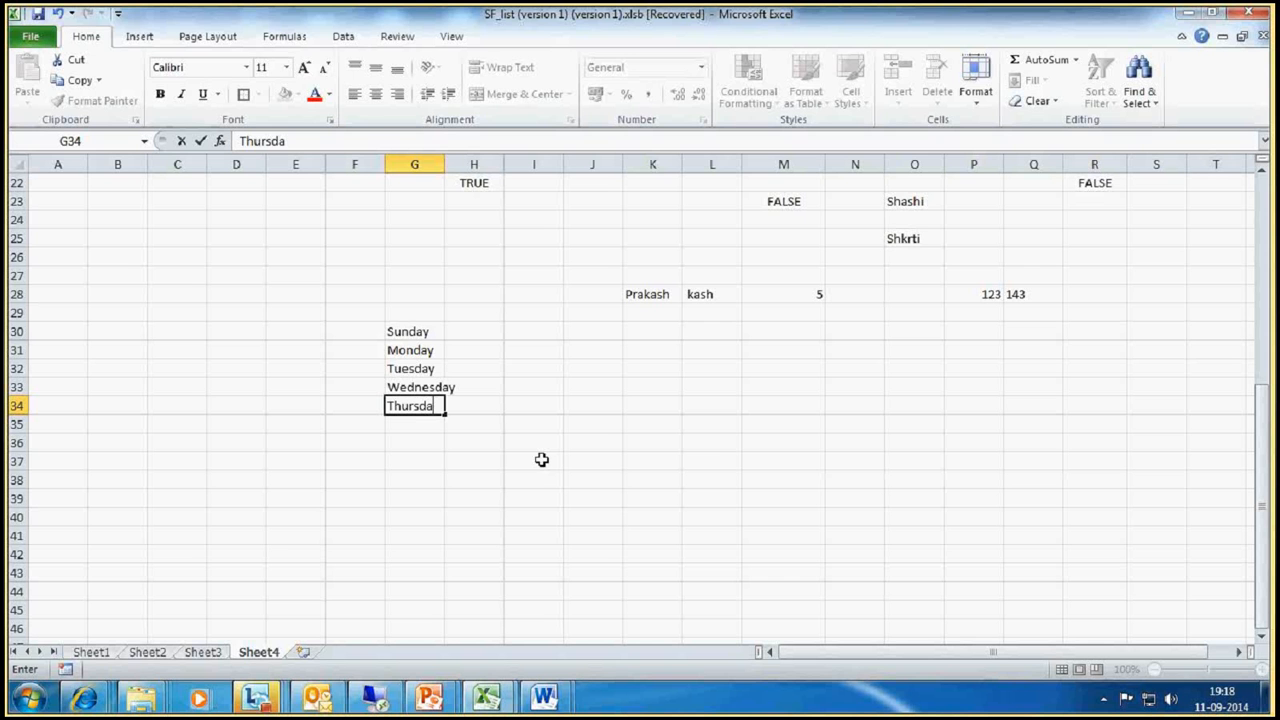
{"action": "type", "text": "y"}
{"action": "key", "text": "Return"}
Step: Apply List data validation to cell K30, using the weekdays in G30:G34 as the source
{"action": "left_click", "coordinate": [662, 331]}
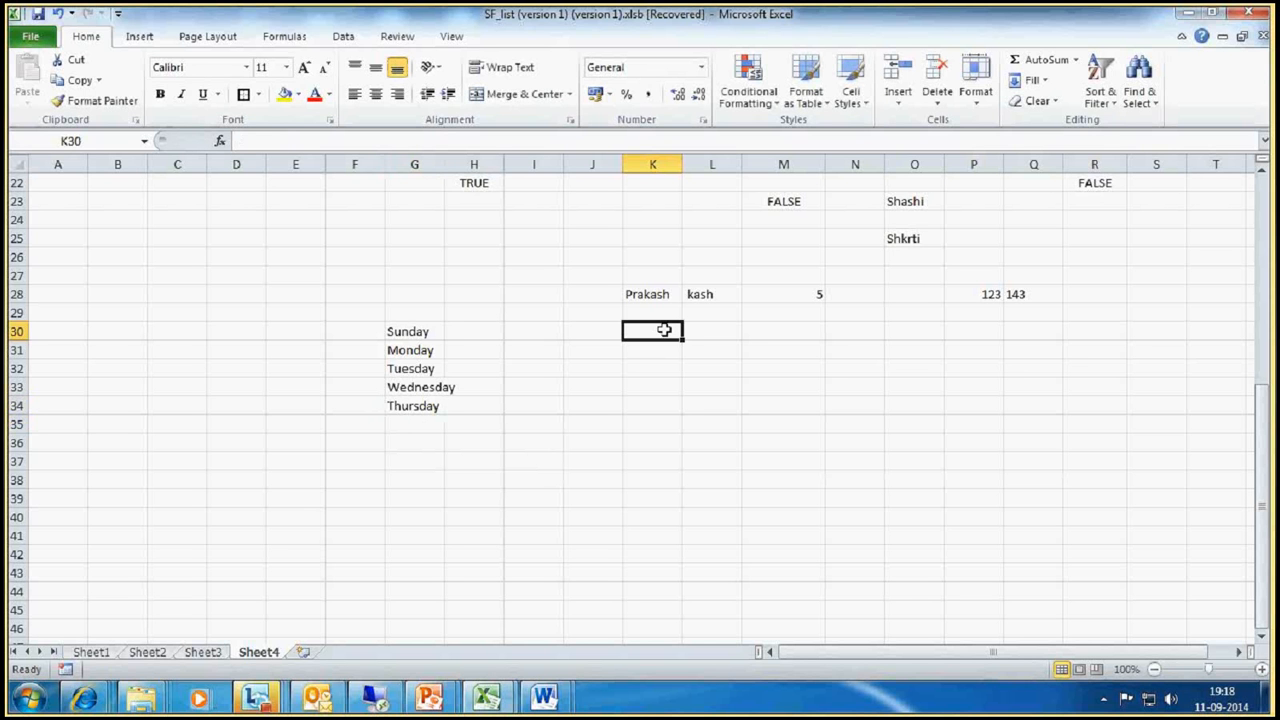
{"action": "left_click", "coordinate": [343, 37]}
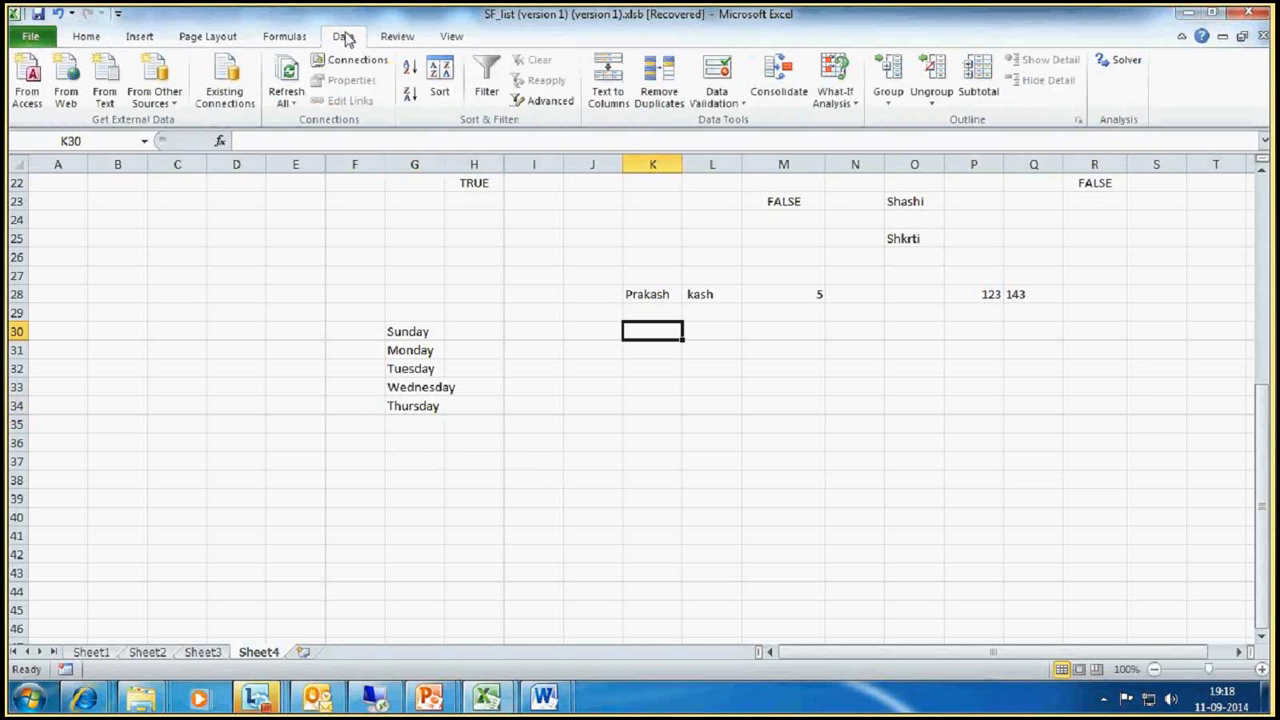
{"action": "left_click", "coordinate": [728, 104]}
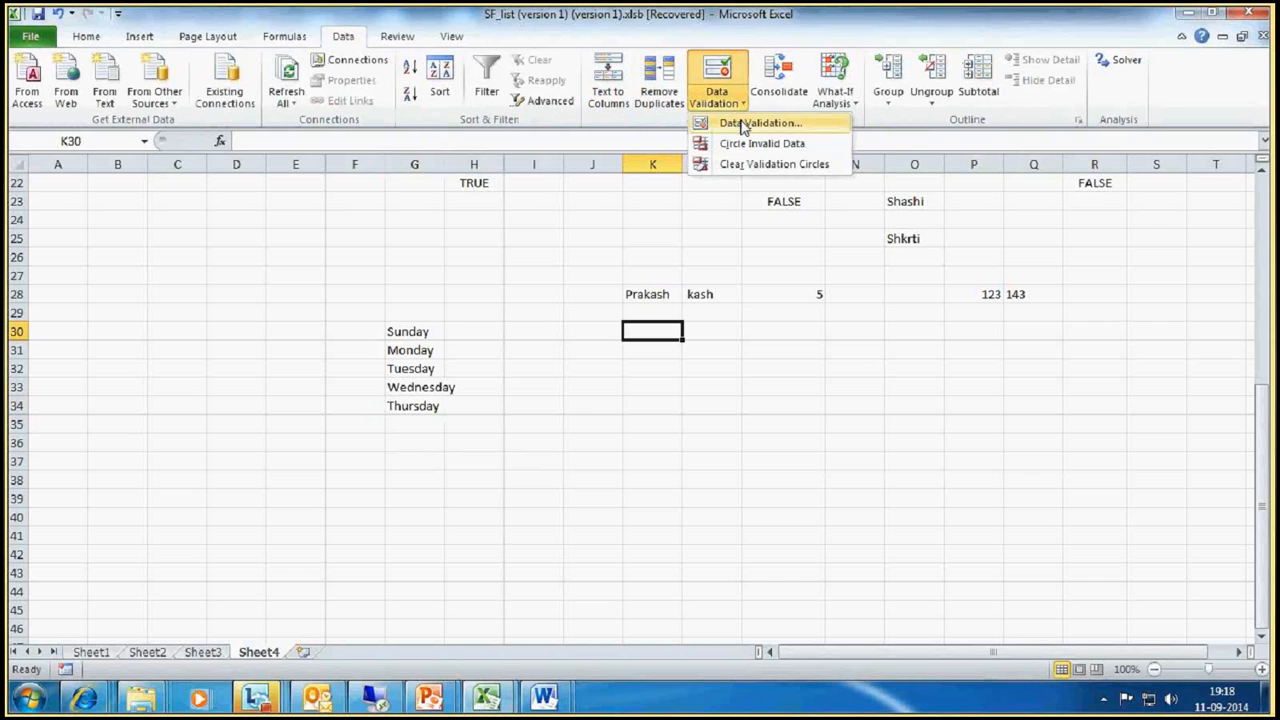
{"action": "left_click", "coordinate": [742, 124]}
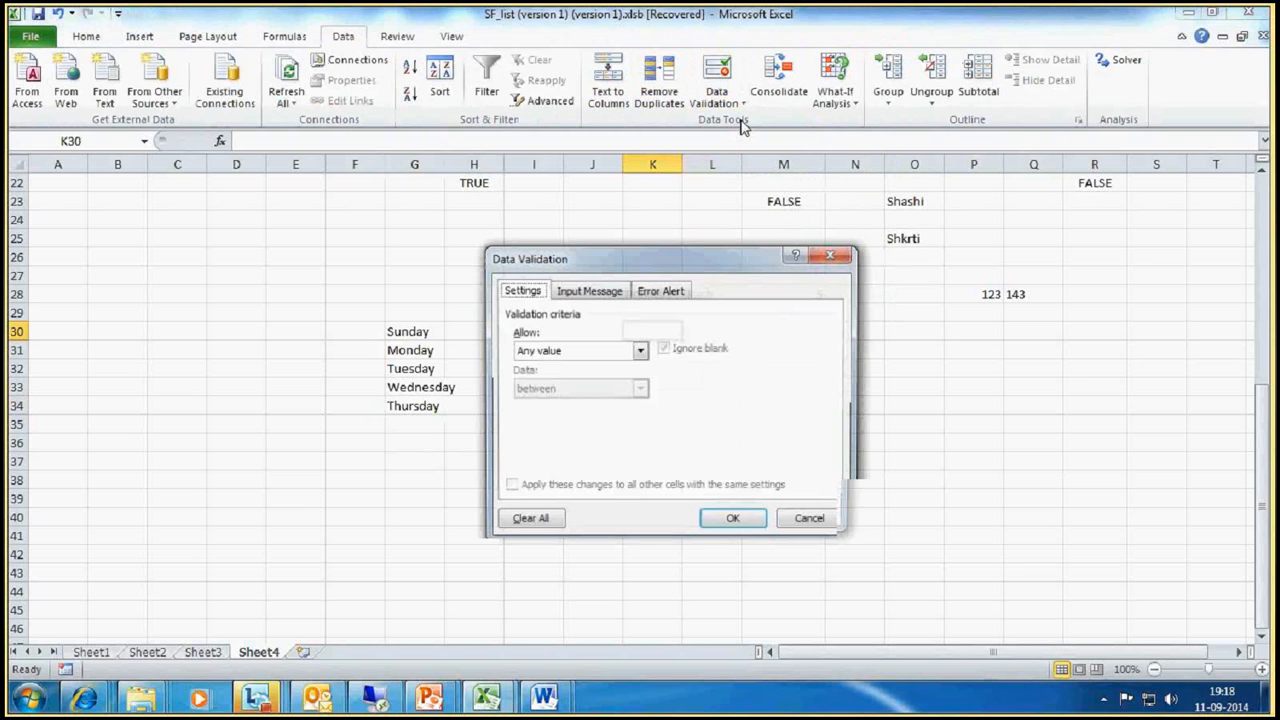
{"action": "left_click", "coordinate": [587, 354]}
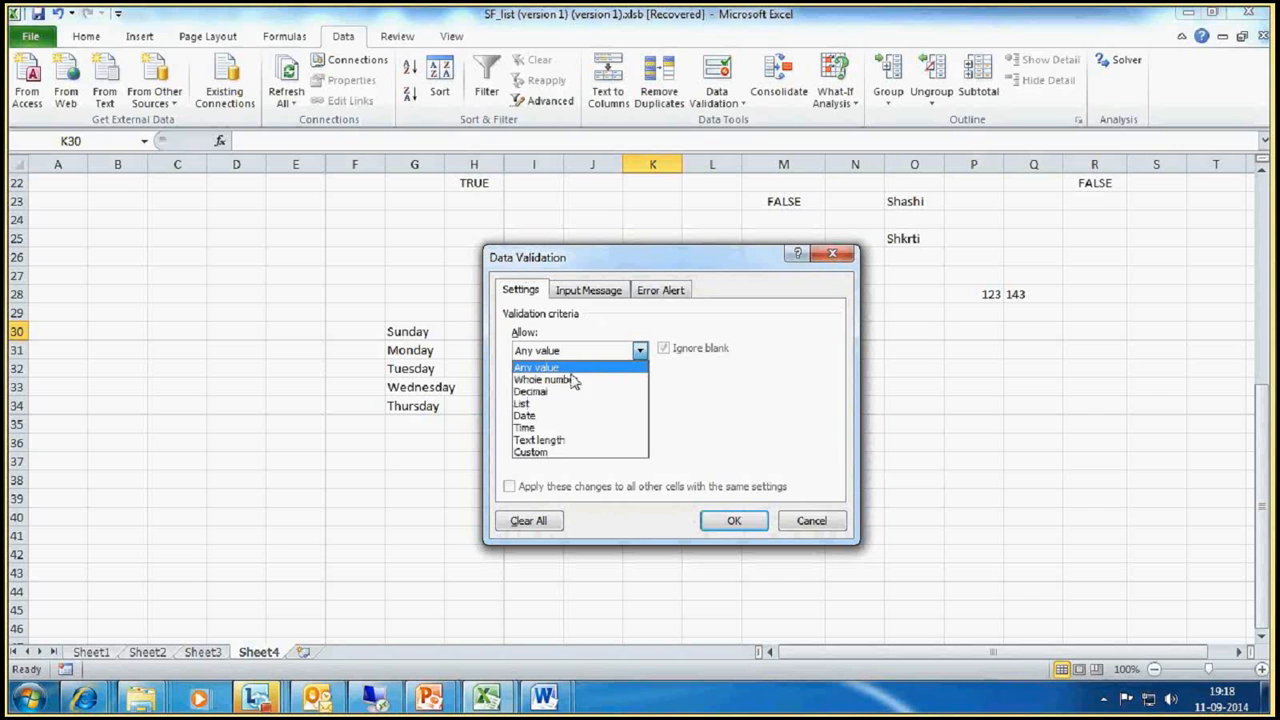
{"action": "left_click", "coordinate": [540, 405]}
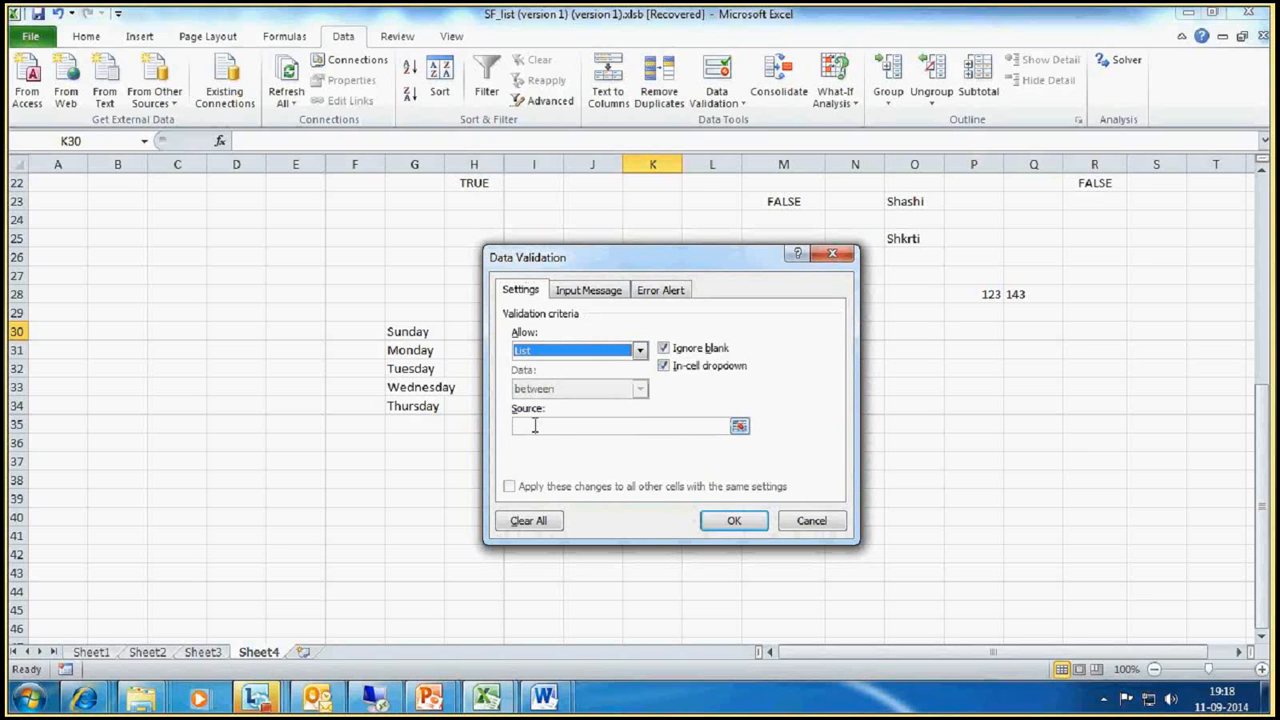
{"action": "left_click", "coordinate": [535, 426]}
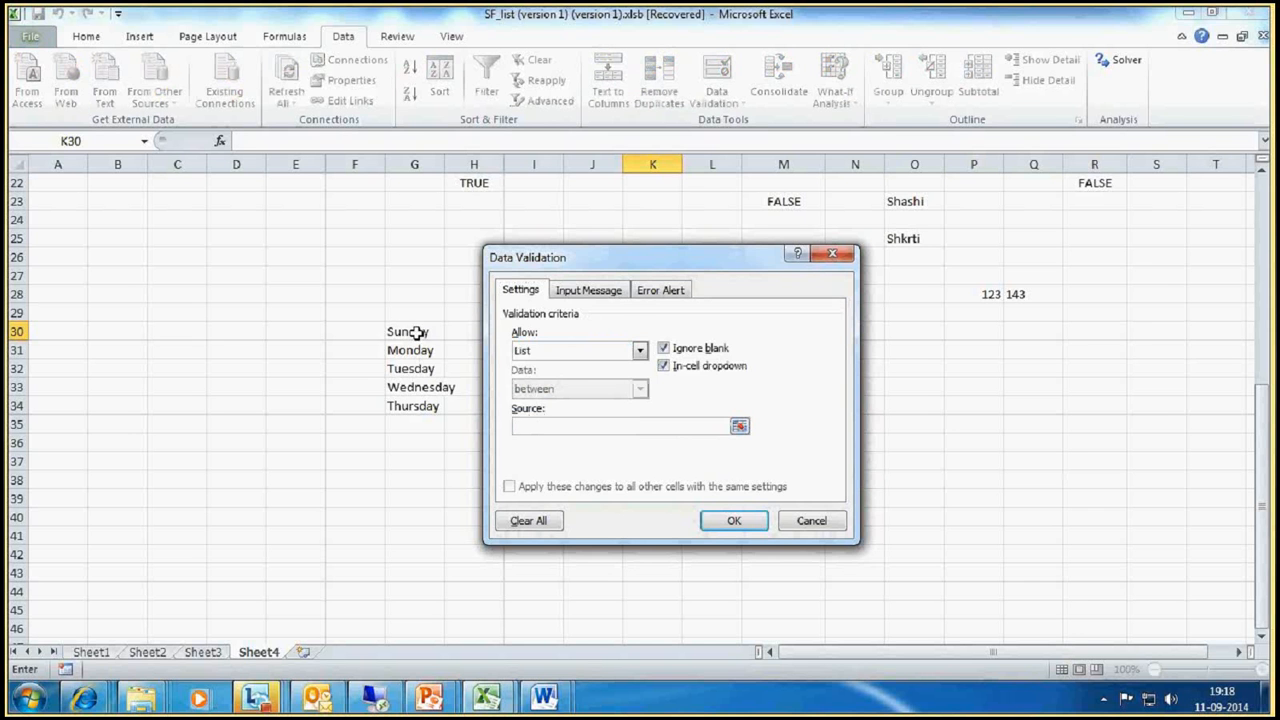
{"action": "left_click_drag", "start_coordinate": [420, 333], "coordinate": [418, 390]}
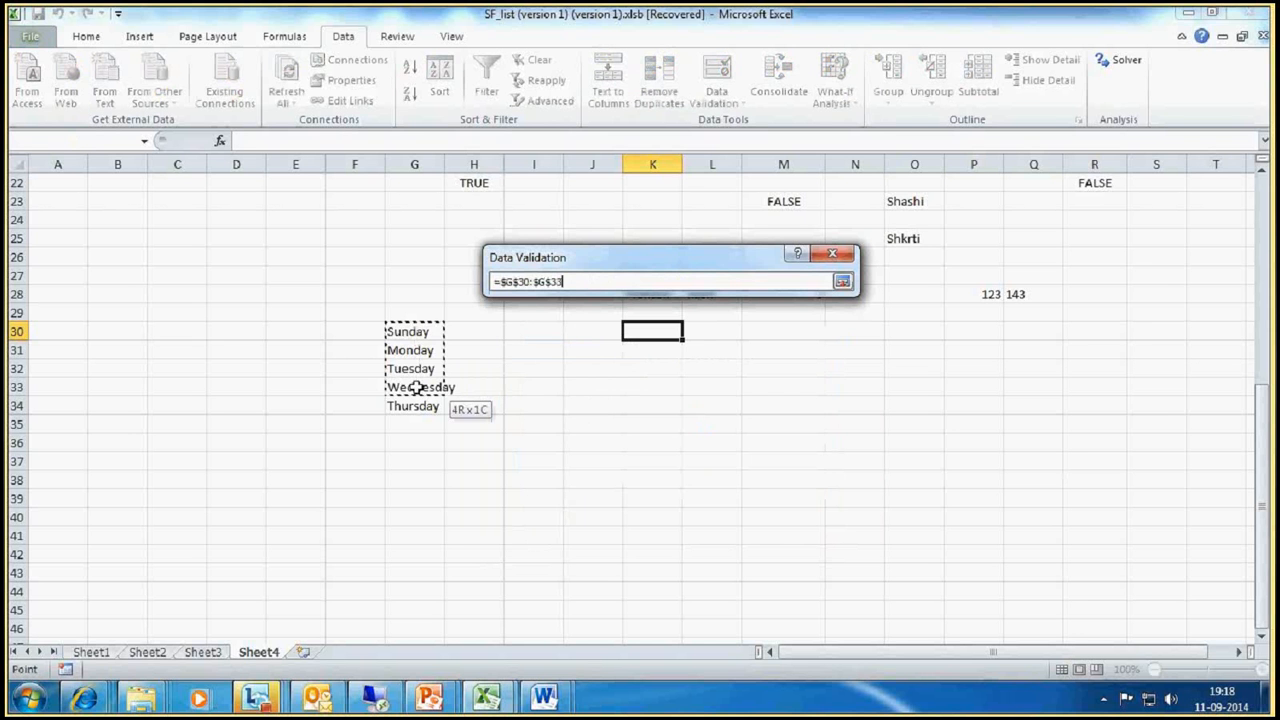
{"action": "left_click", "coordinate": [730, 517]}
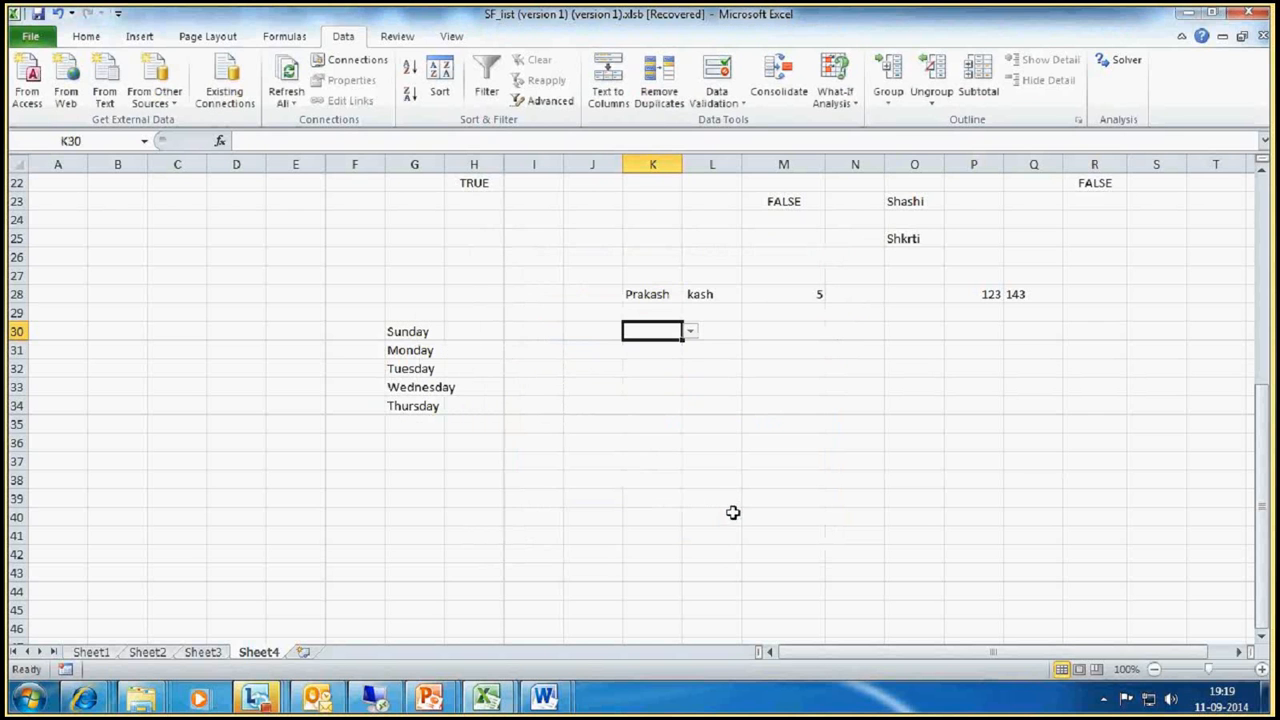
Step: Try out K30's in-cell dropdown by choosing Sunday, Monday and other weekdays, ending on Wednesday
{"action": "left_click", "coordinate": [691, 334]}
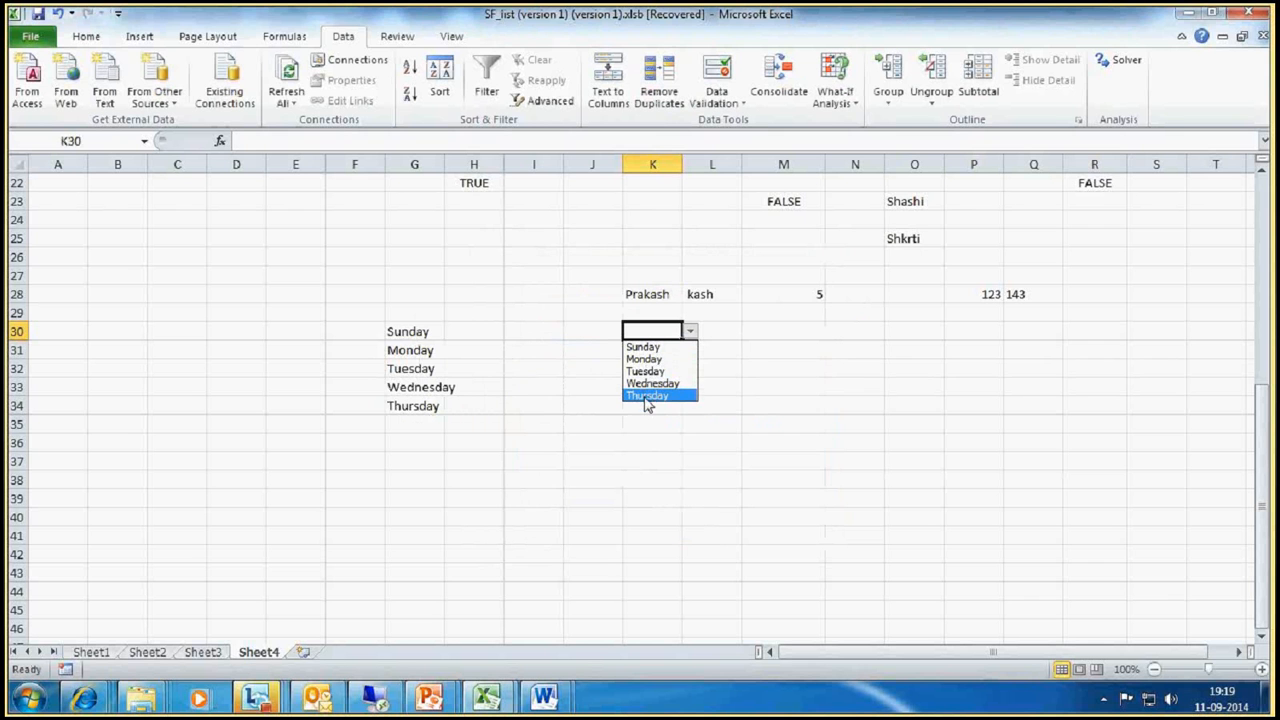
{"action": "left_click", "coordinate": [644, 347]}
{"action": "left_click", "coordinate": [690, 332]}
{"action": "left_click", "coordinate": [655, 359]}
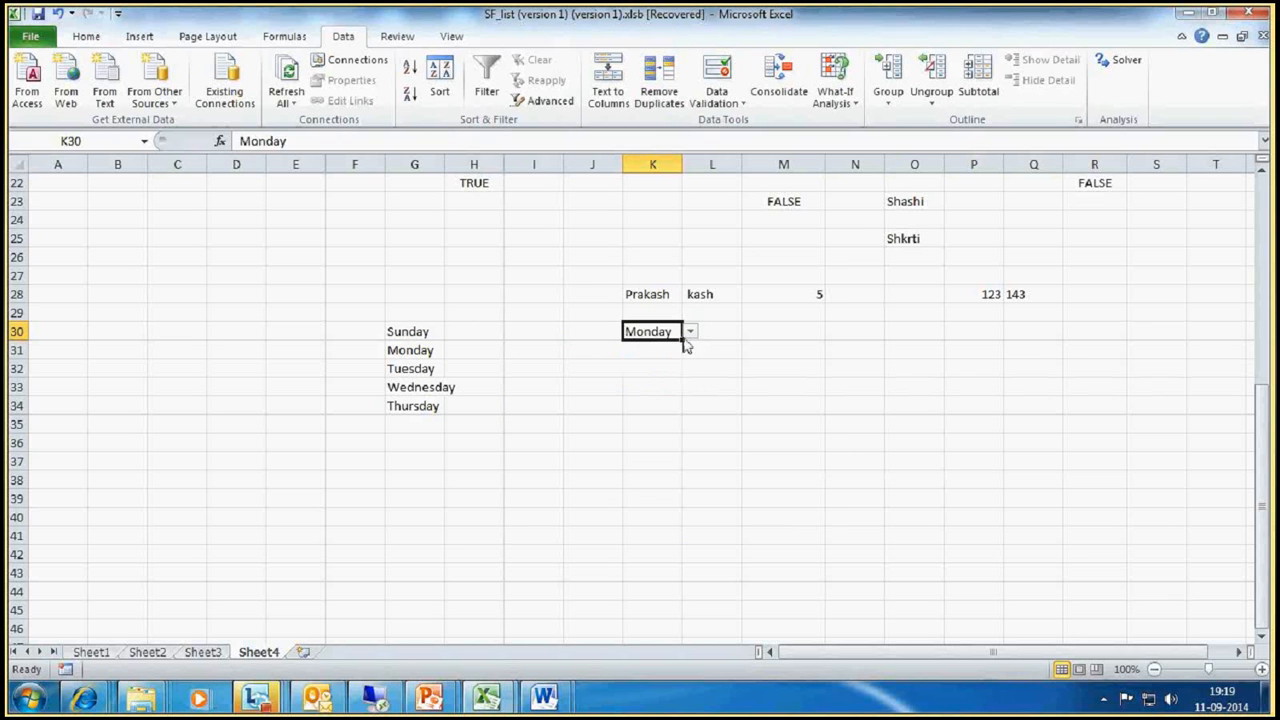
{"action": "left_click", "coordinate": [690, 332]}
{"action": "left_click", "coordinate": [645, 371]}
{"action": "left_click", "coordinate": [650, 377]}
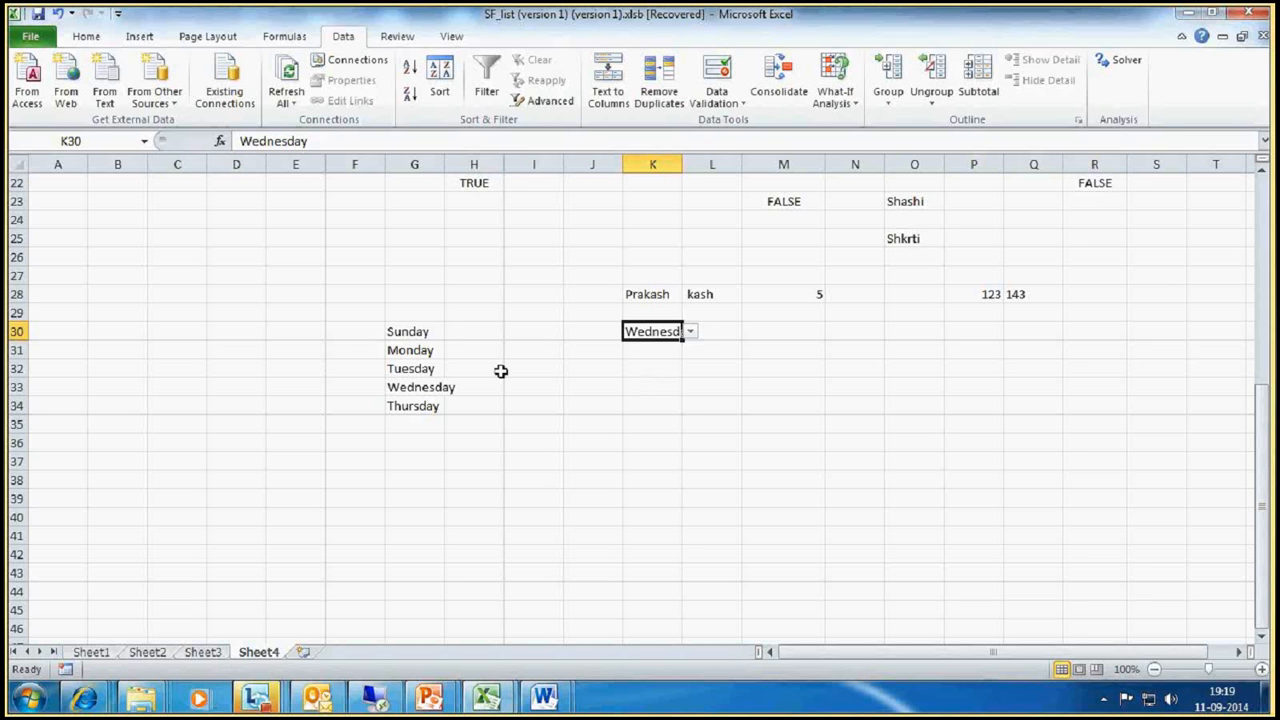
Step: Enter the sample numbers 1, 2, 3, 45, 45 and 56 down cells E30:E35 and select cell L33
{"action": "left_click", "coordinate": [289, 330]}
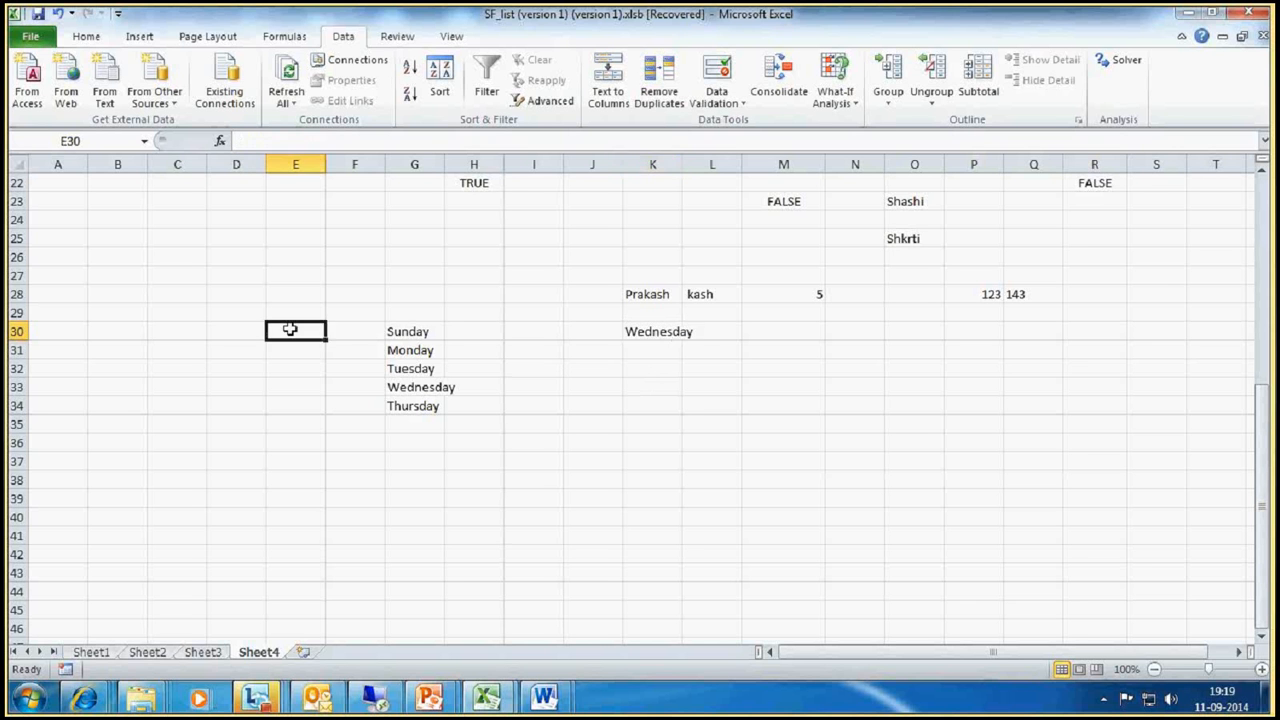
{"action": "type", "text": "1"}
{"action": "key", "text": "Return"}
{"action": "type", "text": "2"}
{"action": "key", "text": "Return"}
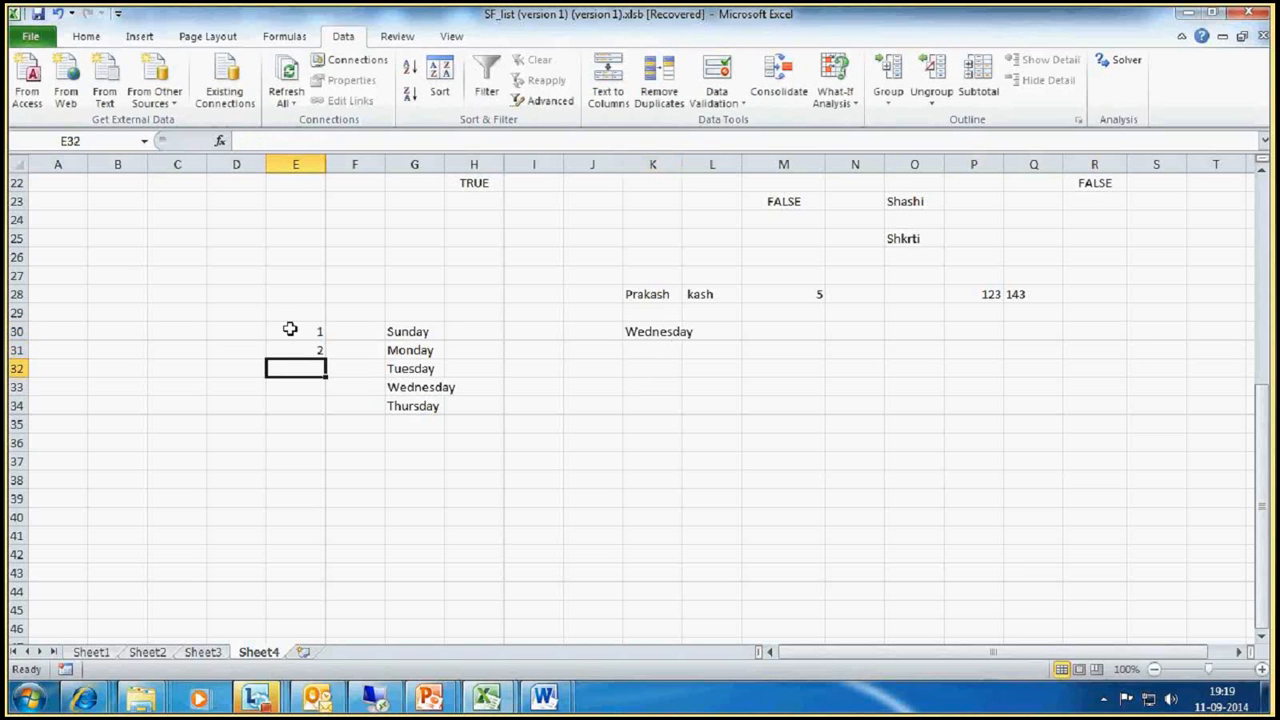
{"action": "type", "text": "3"}
{"action": "key", "text": "Return"}
{"action": "type", "text": "45"}
{"action": "key", "text": "Return"}
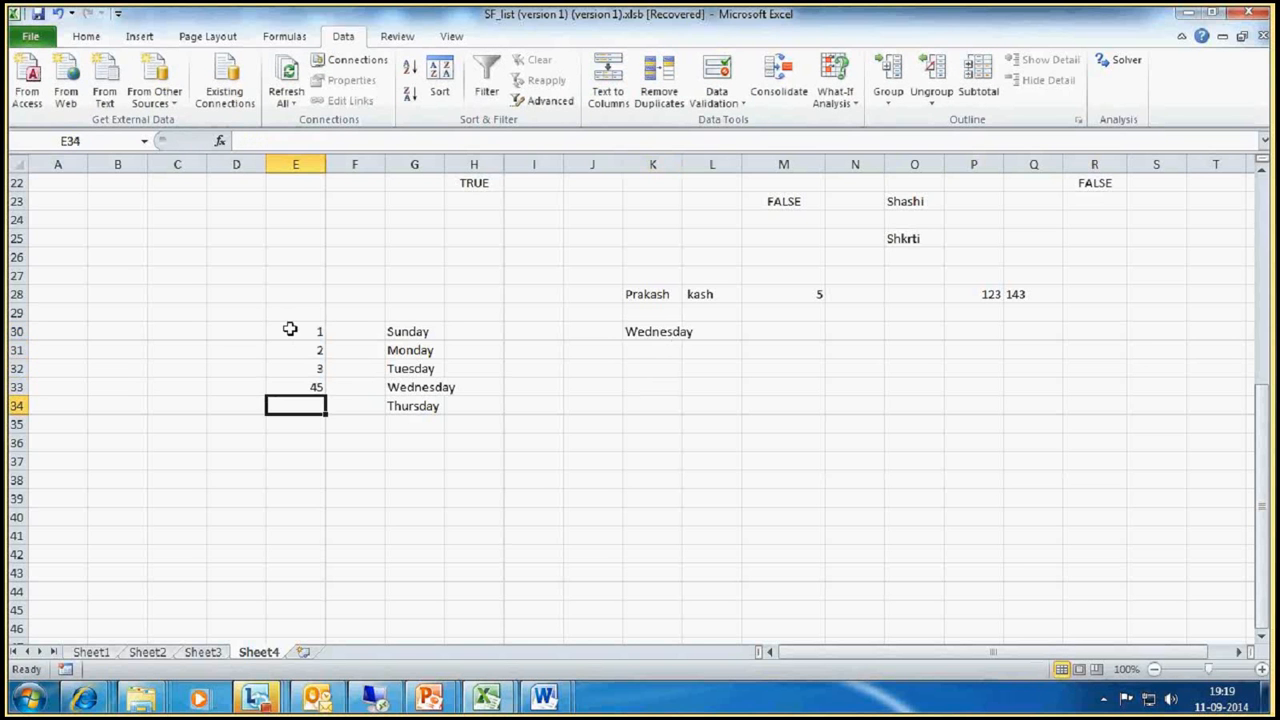
{"action": "type", "text": "45"}
{"action": "key", "text": "Return"}
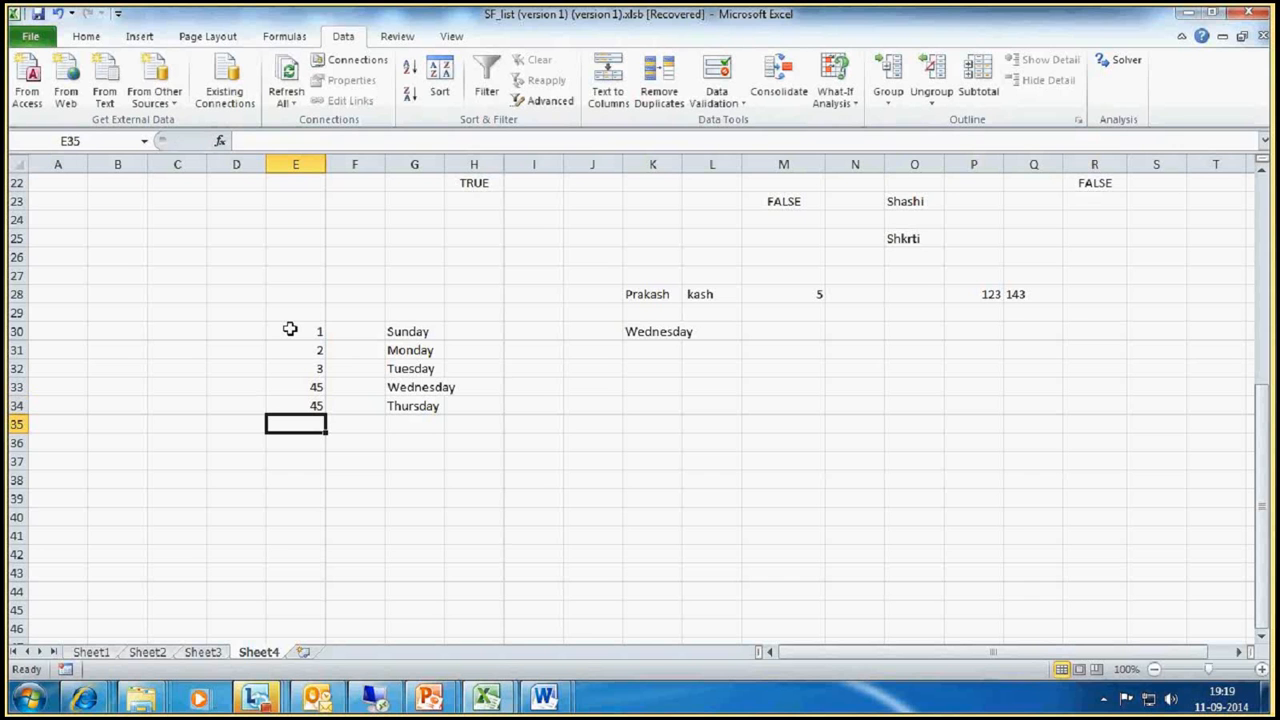
{"action": "type", "text": "56"}
{"action": "key", "text": "Return"}
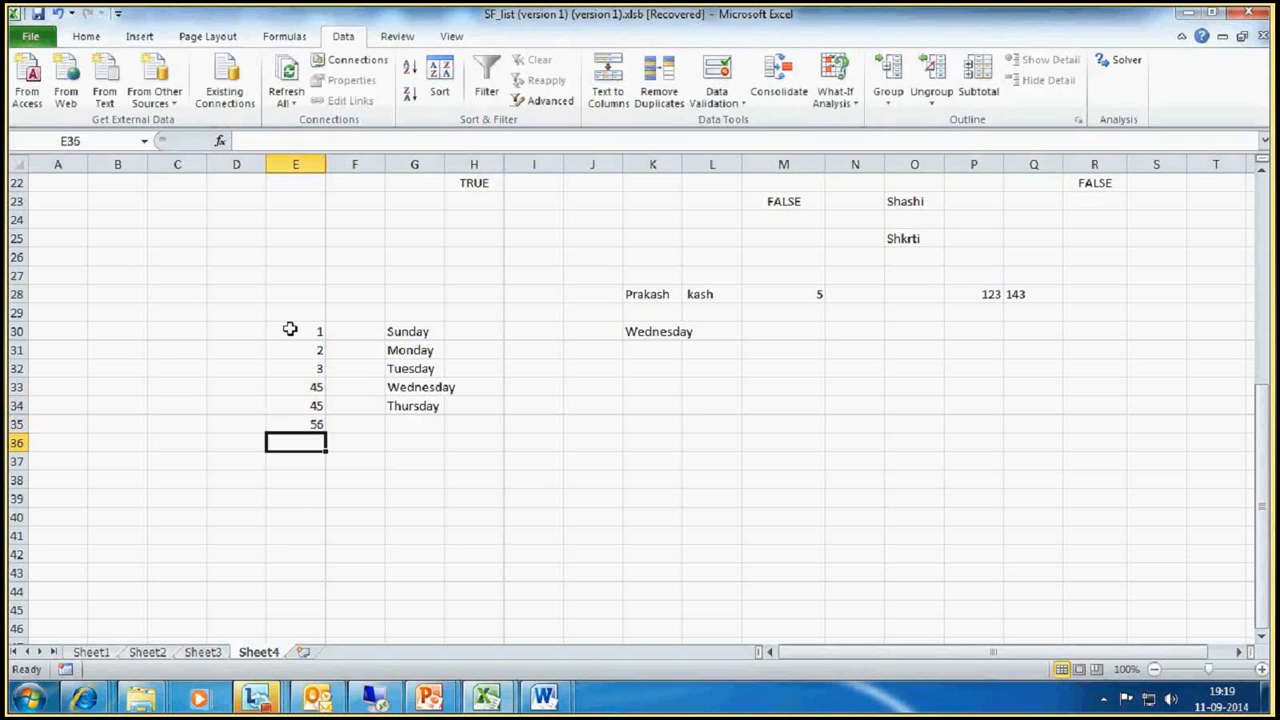
{"action": "left_click_drag", "start_coordinate": [289, 330], "coordinate": [305, 424]}
{"action": "left_click", "coordinate": [715, 389]}
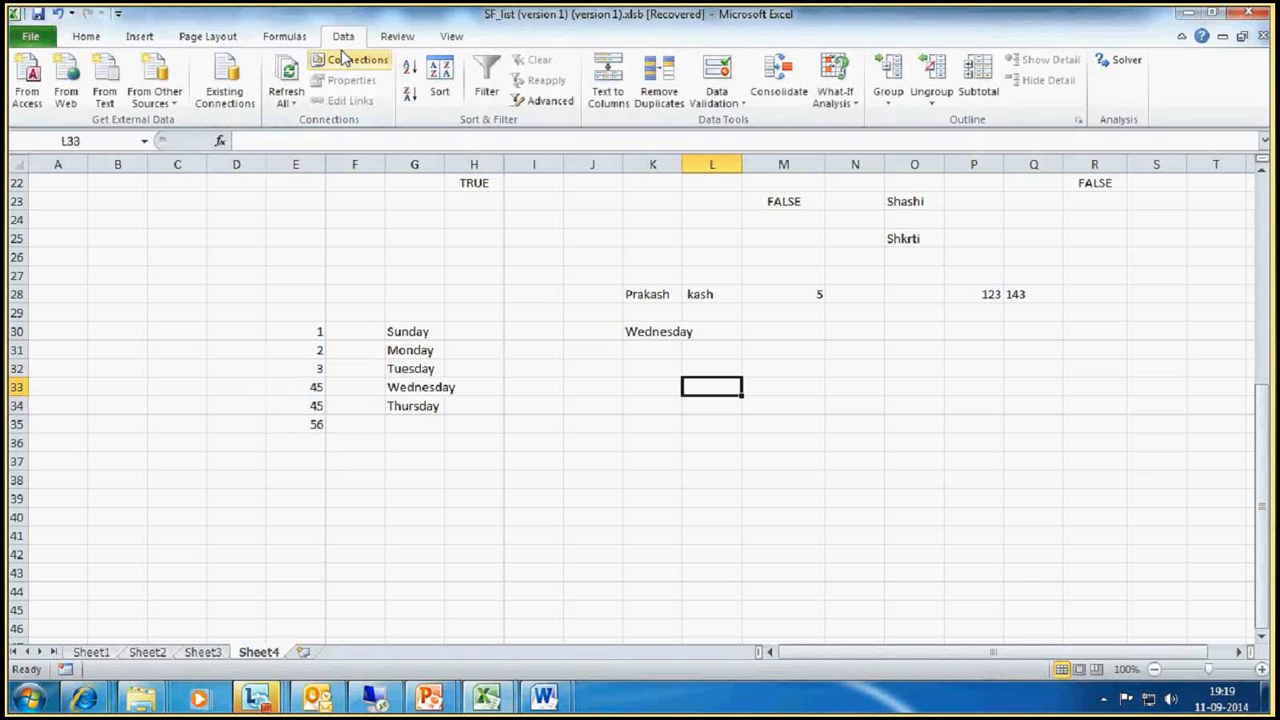
Step: Apply List data validation to cell L33, using the numbers in E30:E35 as the source, and view its dropdown choices
{"action": "left_click", "coordinate": [716, 100]}
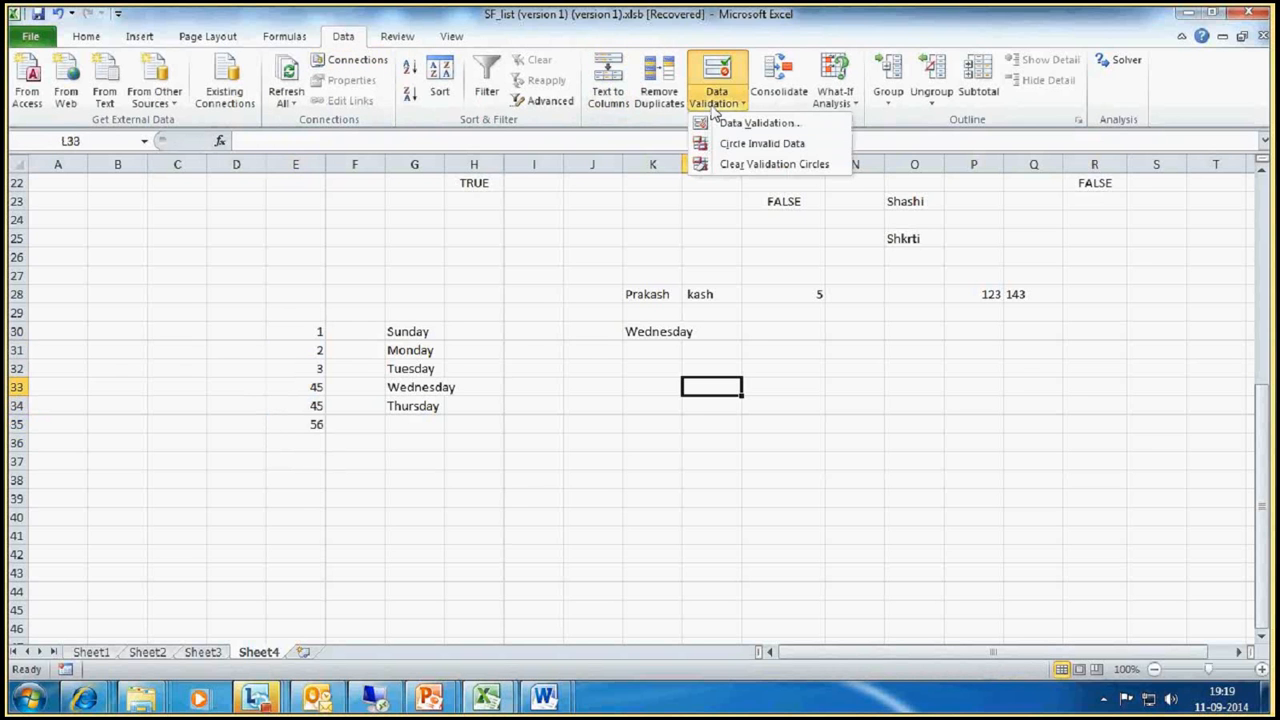
{"action": "left_click", "coordinate": [736, 123]}
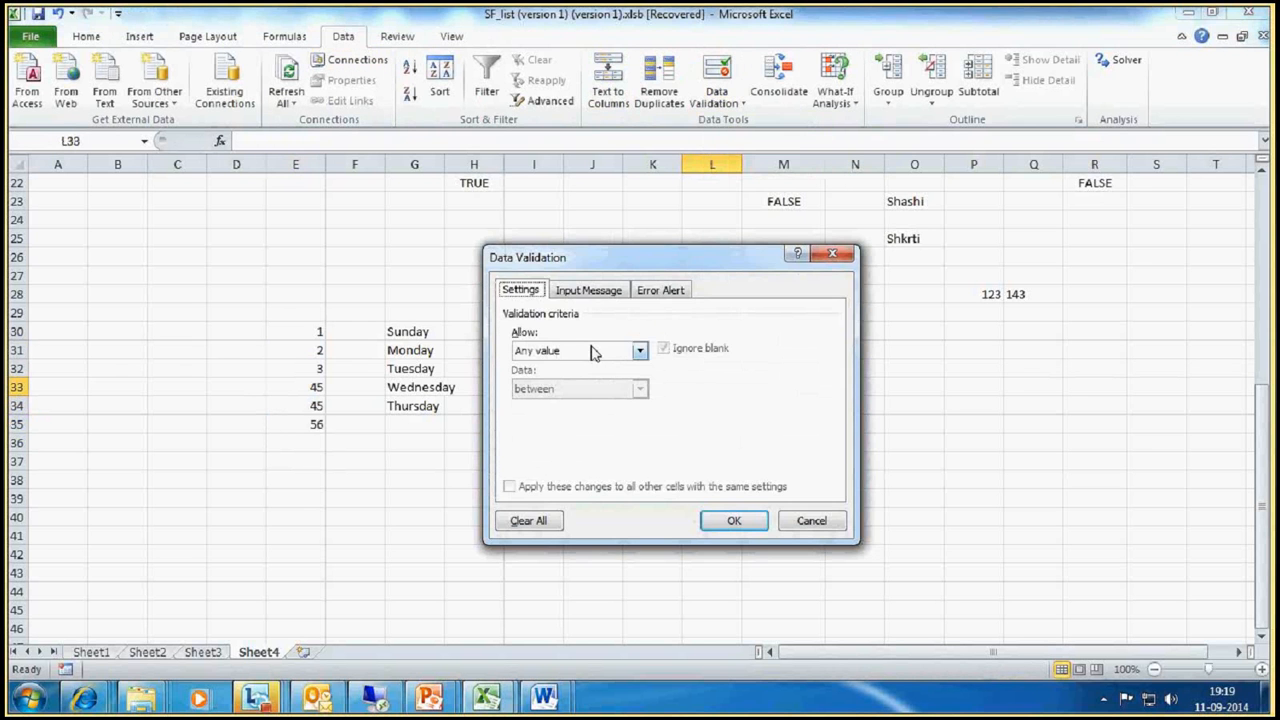
{"action": "left_click", "coordinate": [641, 351]}
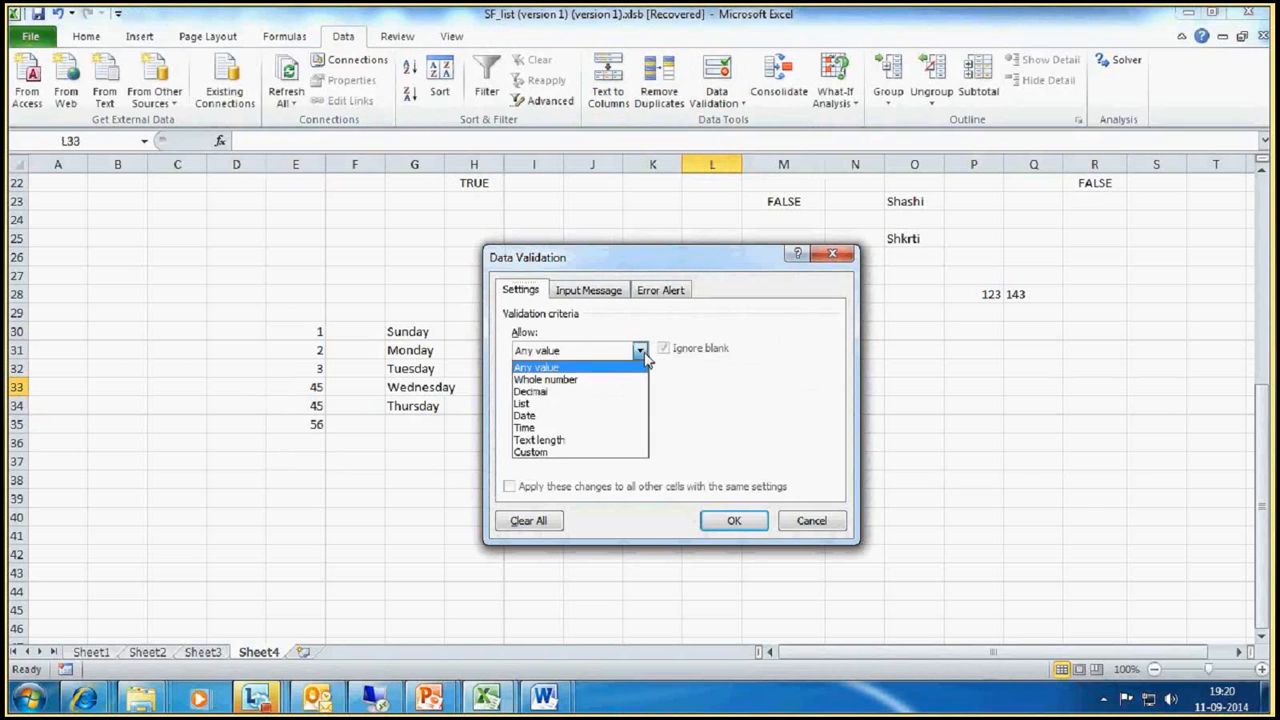
{"action": "left_click", "coordinate": [545, 404]}
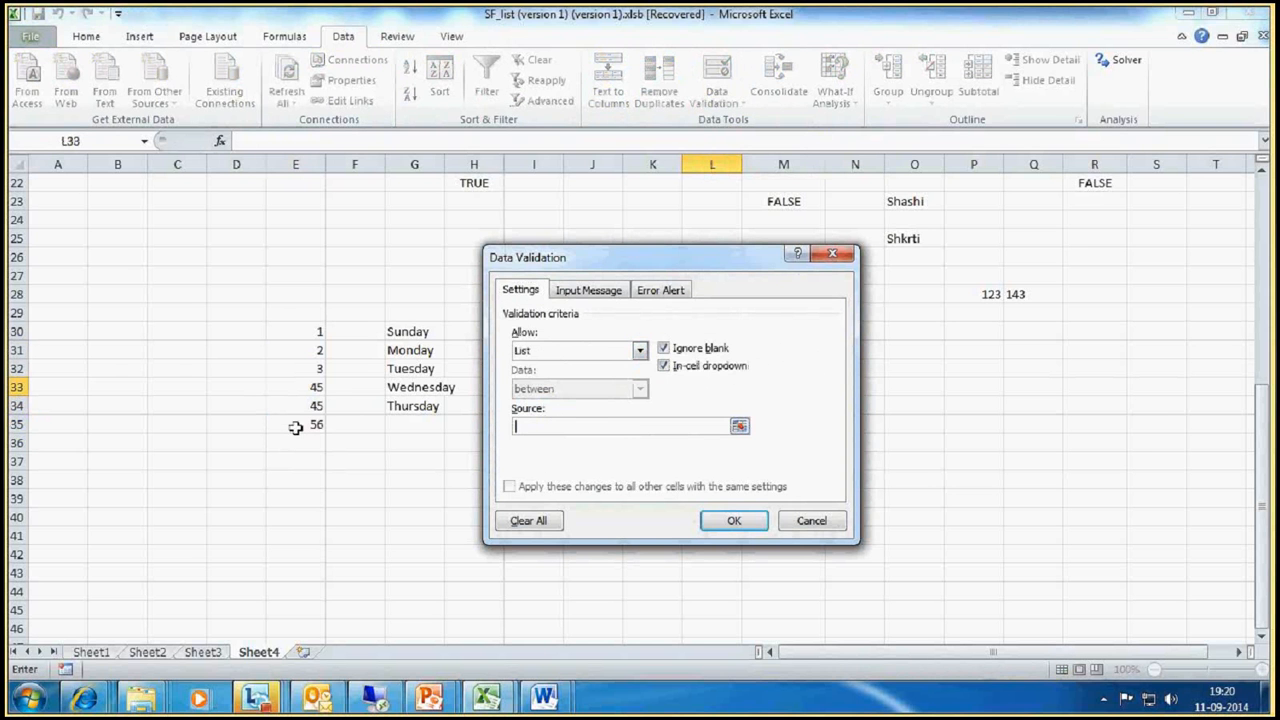
{"action": "left_click_drag", "start_coordinate": [297, 340], "coordinate": [313, 424]}
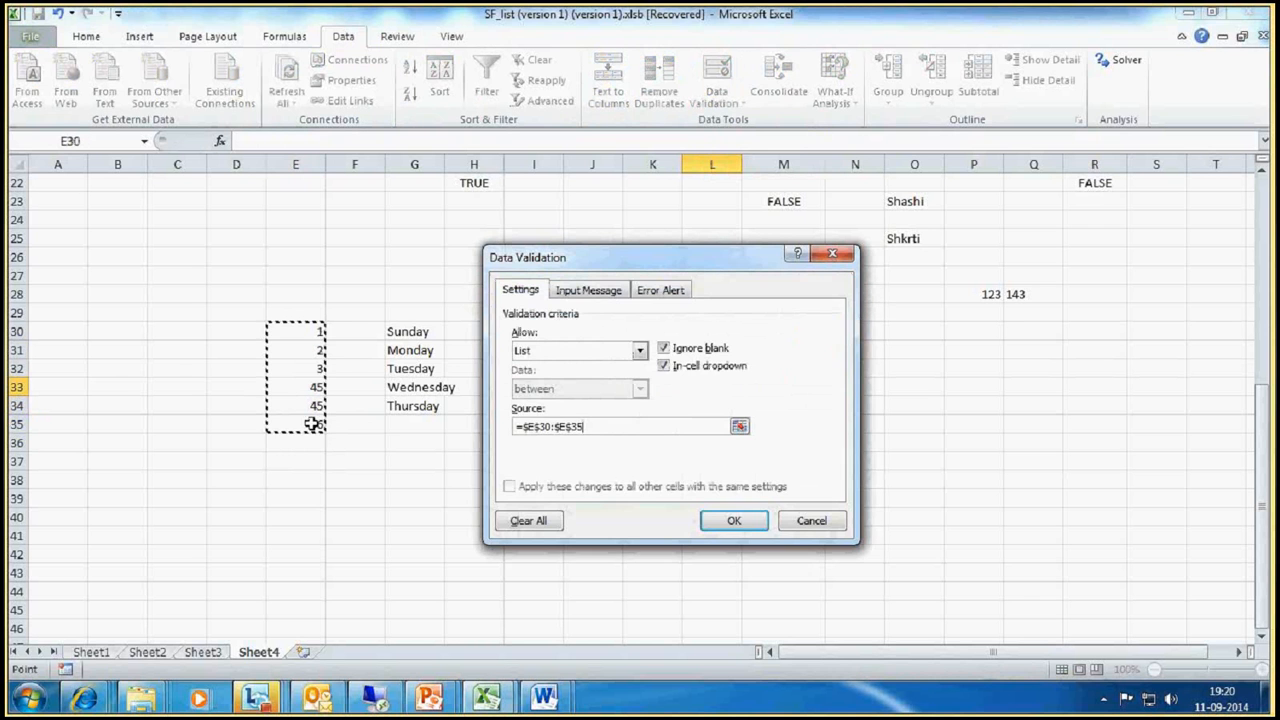
{"action": "left_click", "coordinate": [735, 521]}
{"action": "left_click", "coordinate": [750, 387]}
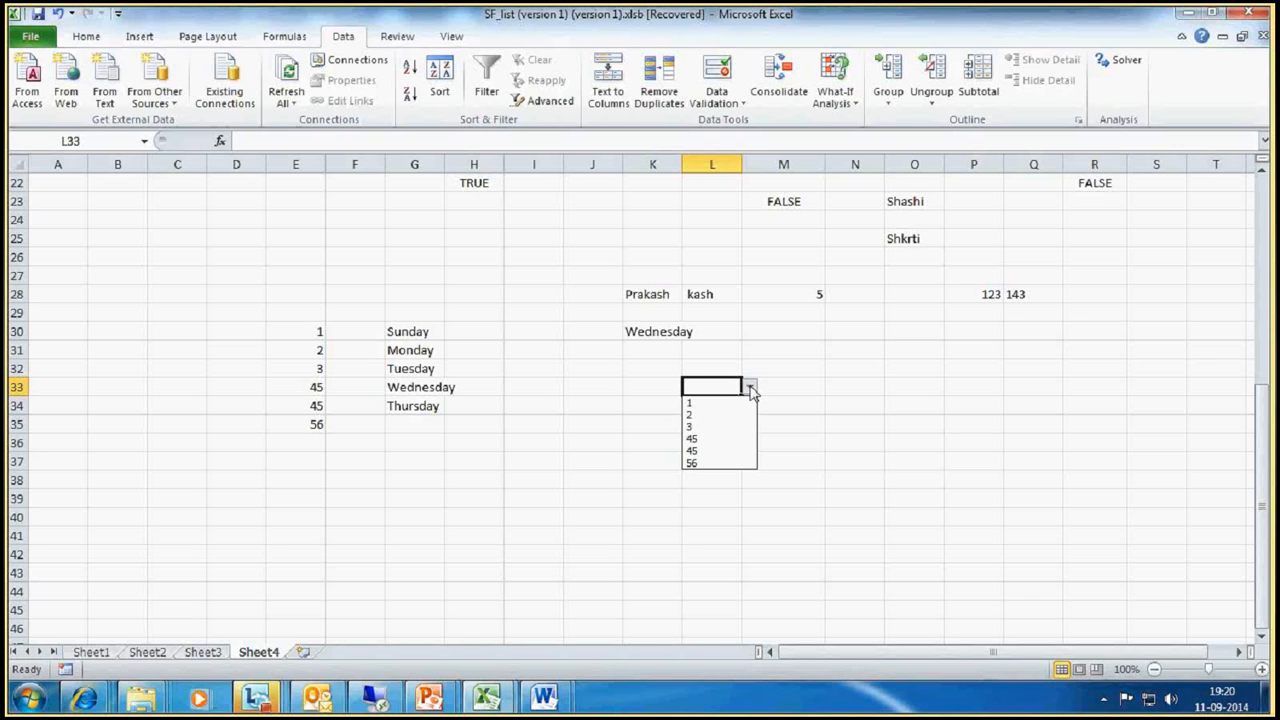
{"action": "left_click", "coordinate": [490, 425]}
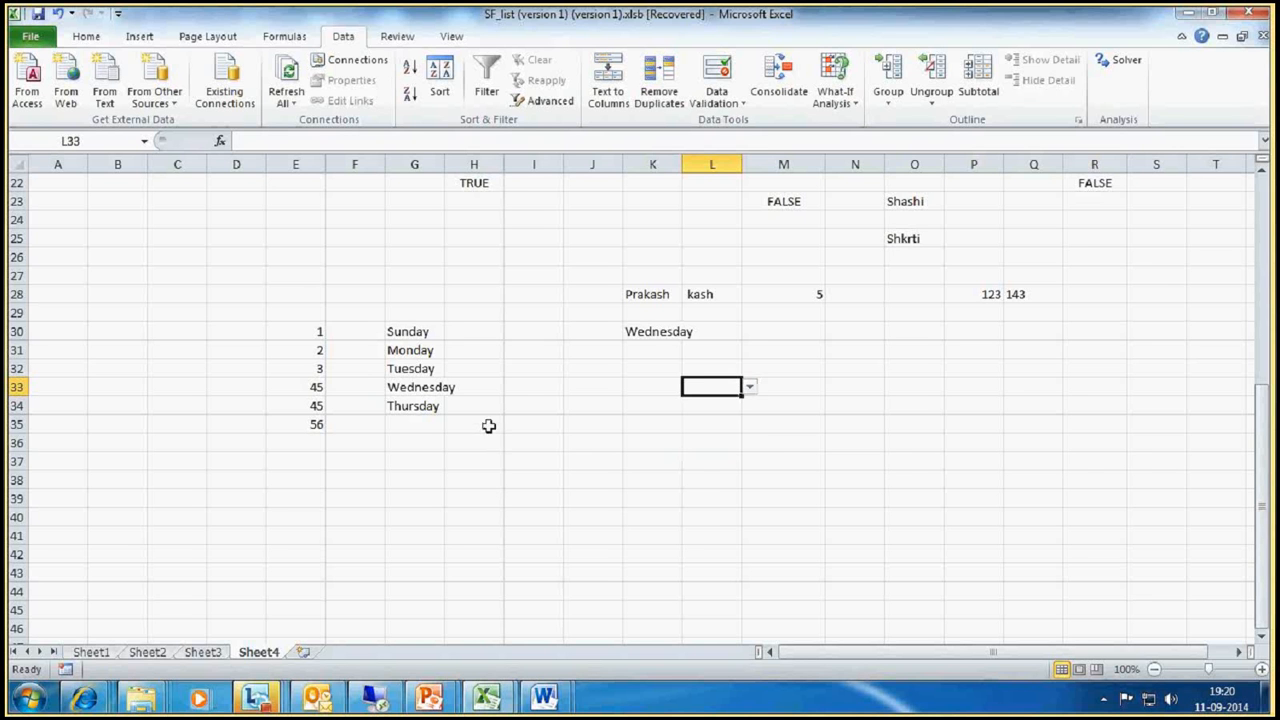
Step: Enter the date 25-09-2014 in cell H39
{"action": "left_click", "coordinate": [481, 493]}
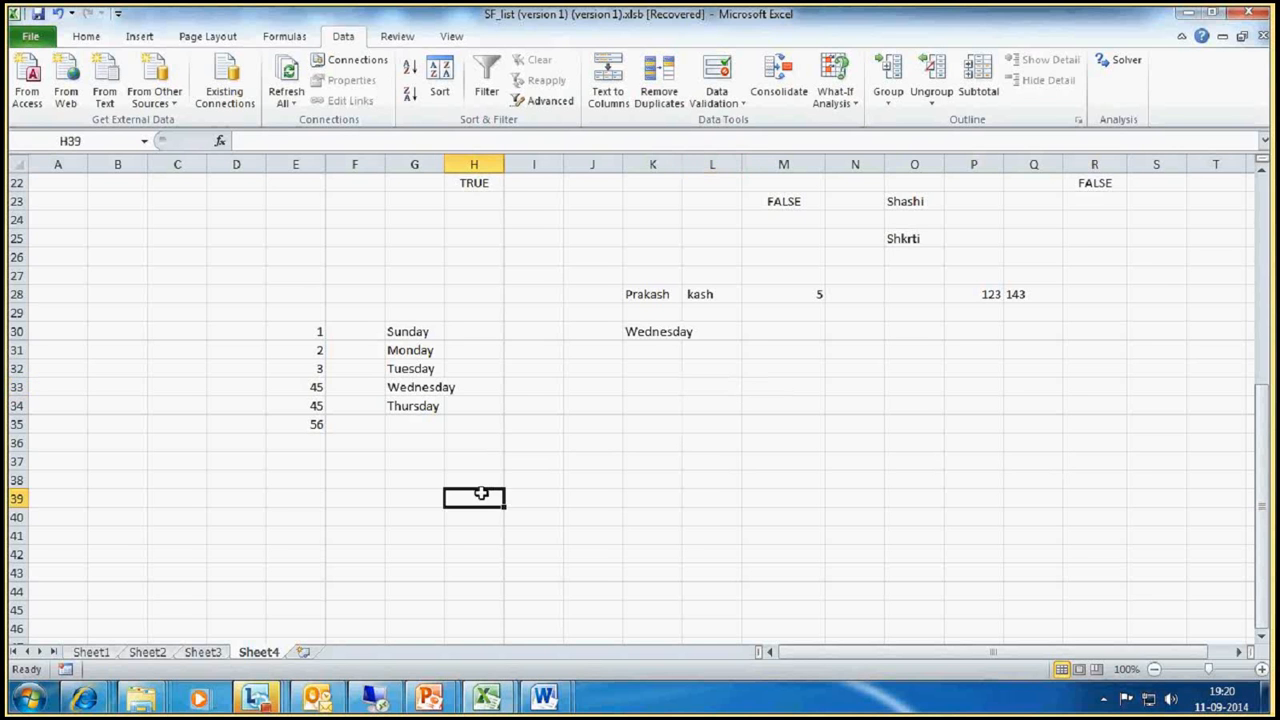
{"action": "type", "text": "25-"}
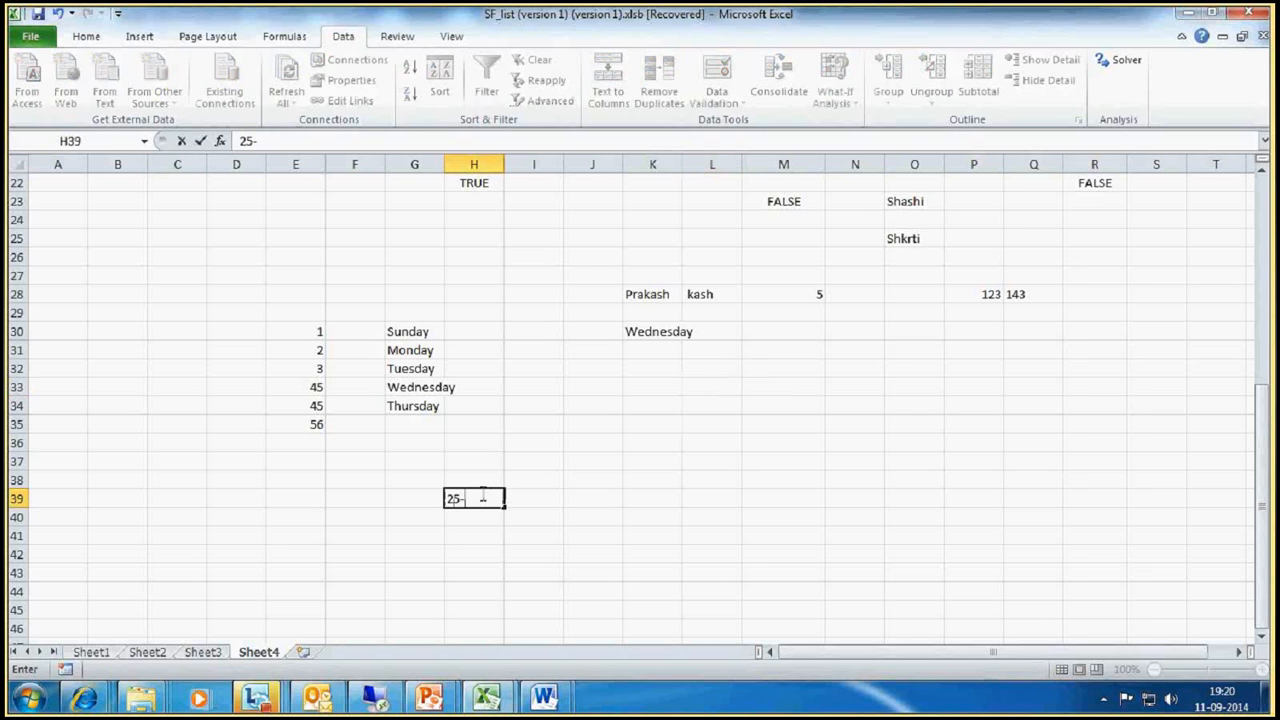
{"action": "type", "text": "09-2014"}
{"action": "key", "text": "Return"}
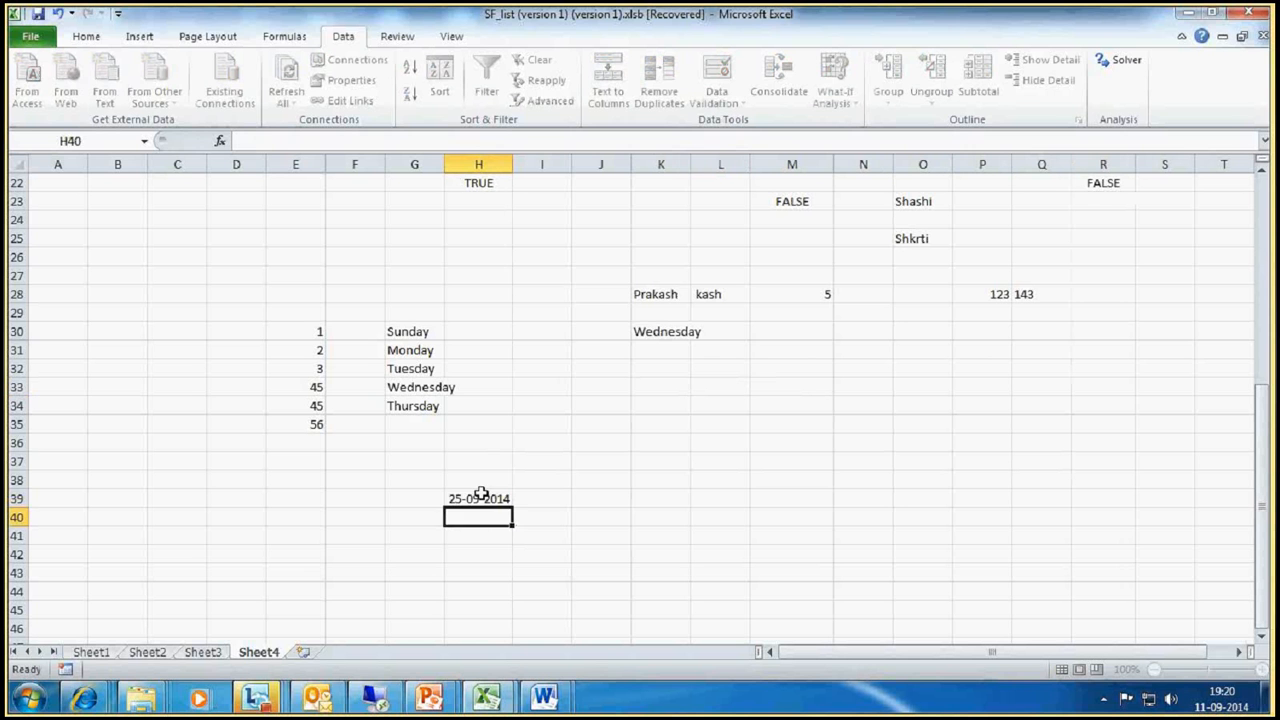
Step: Enter the formula =H39+1 in H40 and fill it down through H46 to build a run of consecutive dates
{"action": "type", "text": "="}
{"action": "left_click", "coordinate": [481, 494]}
{"action": "type", "text": "+1"}
{"action": "key", "text": "Return"}
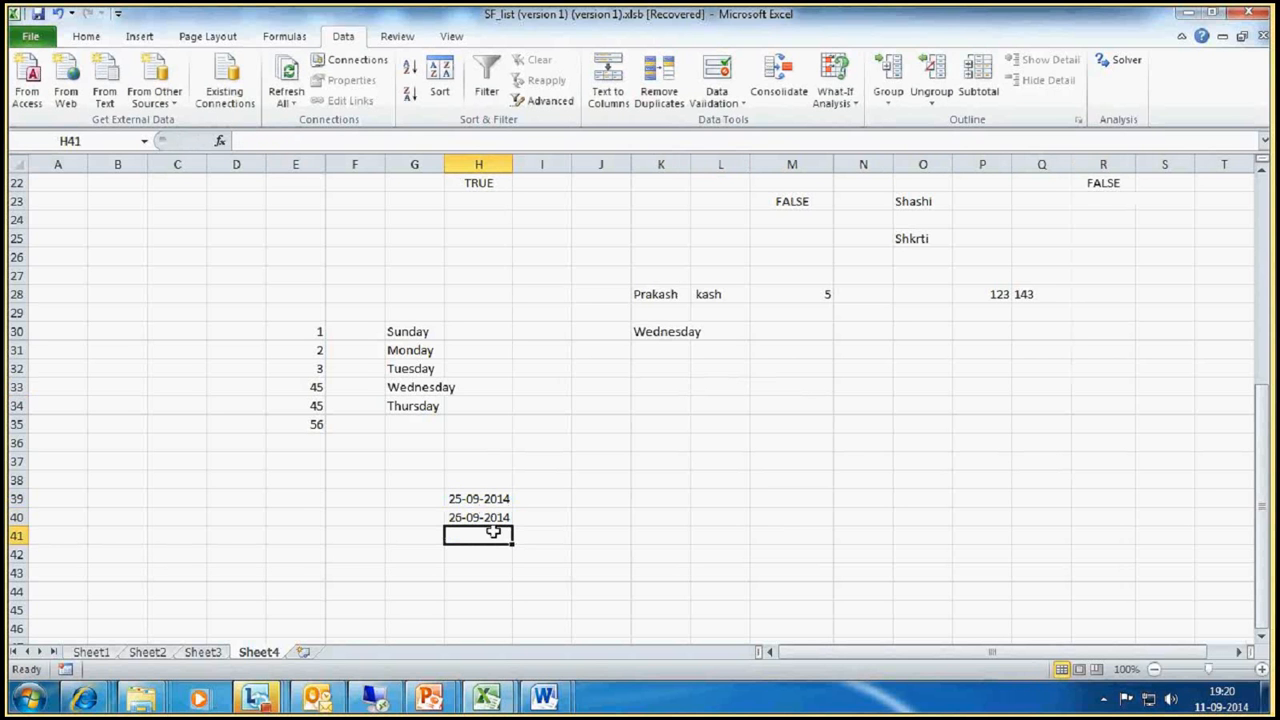
{"action": "left_click", "coordinate": [484, 518]}
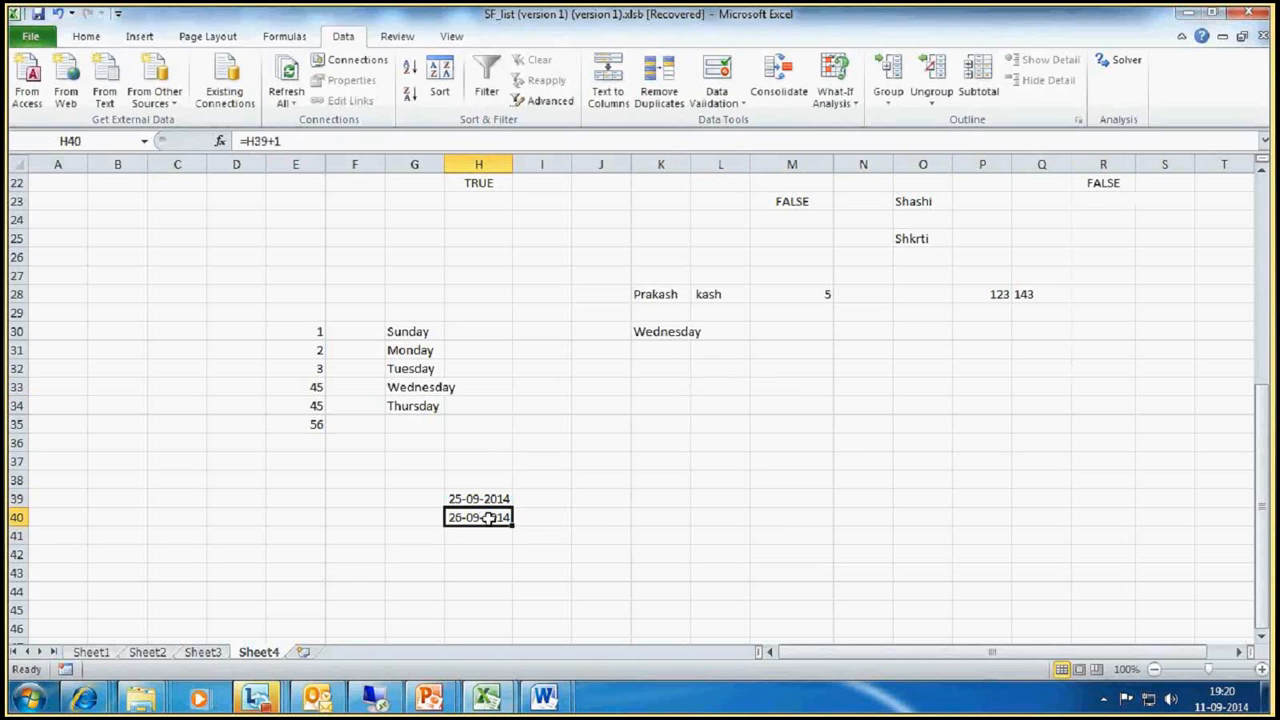
{"action": "left_click", "coordinate": [497, 498]}
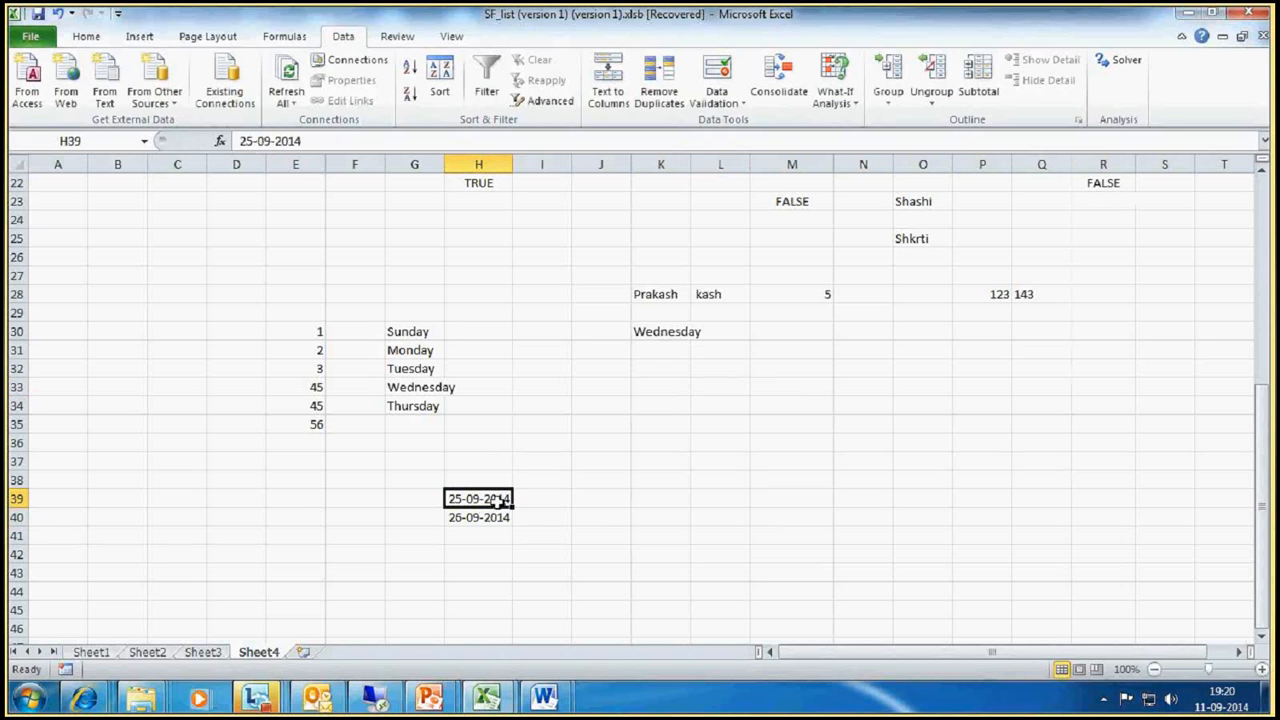
{"action": "left_click", "coordinate": [495, 517]}
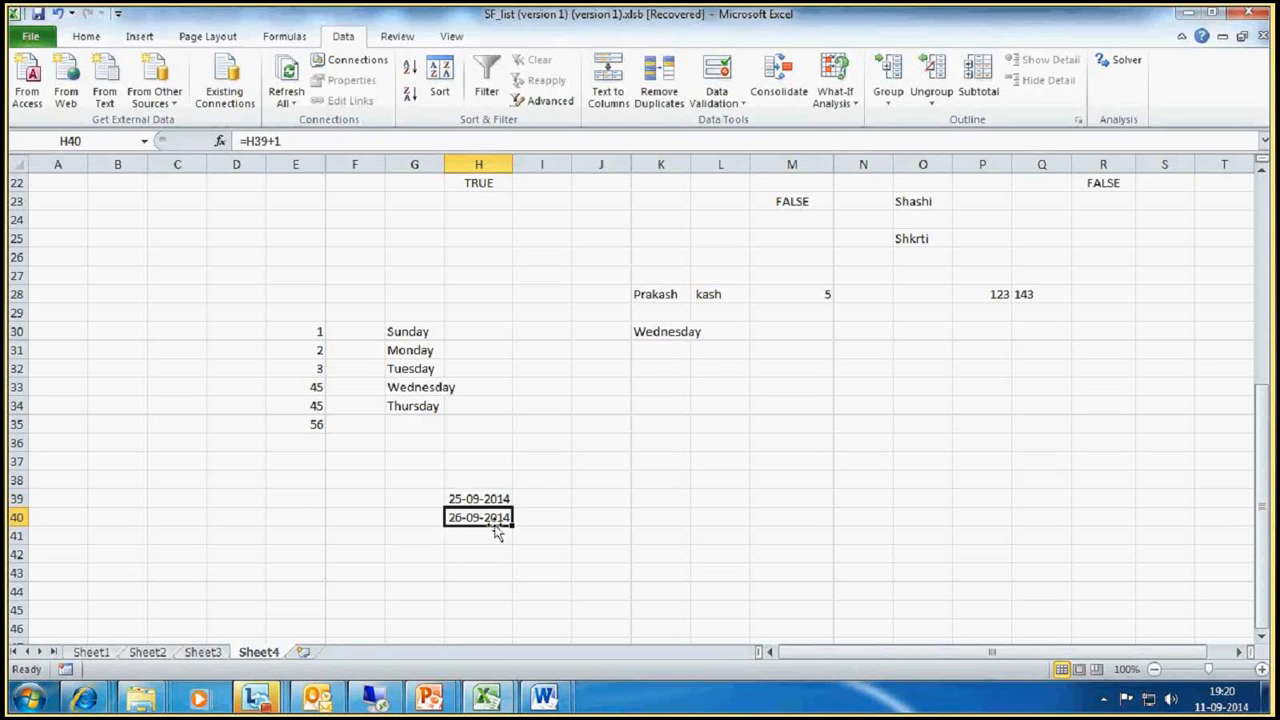
{"action": "left_click_drag", "start_coordinate": [512, 526], "coordinate": [513, 643]}
{"action": "scroll", "coordinate": [513, 600], "scroll_direction": "down", "scroll_amount": 3}
Step: Apply List data validation to cell J39, using the dates in H39:H46 as the source
{"action": "left_click", "coordinate": [620, 331]}
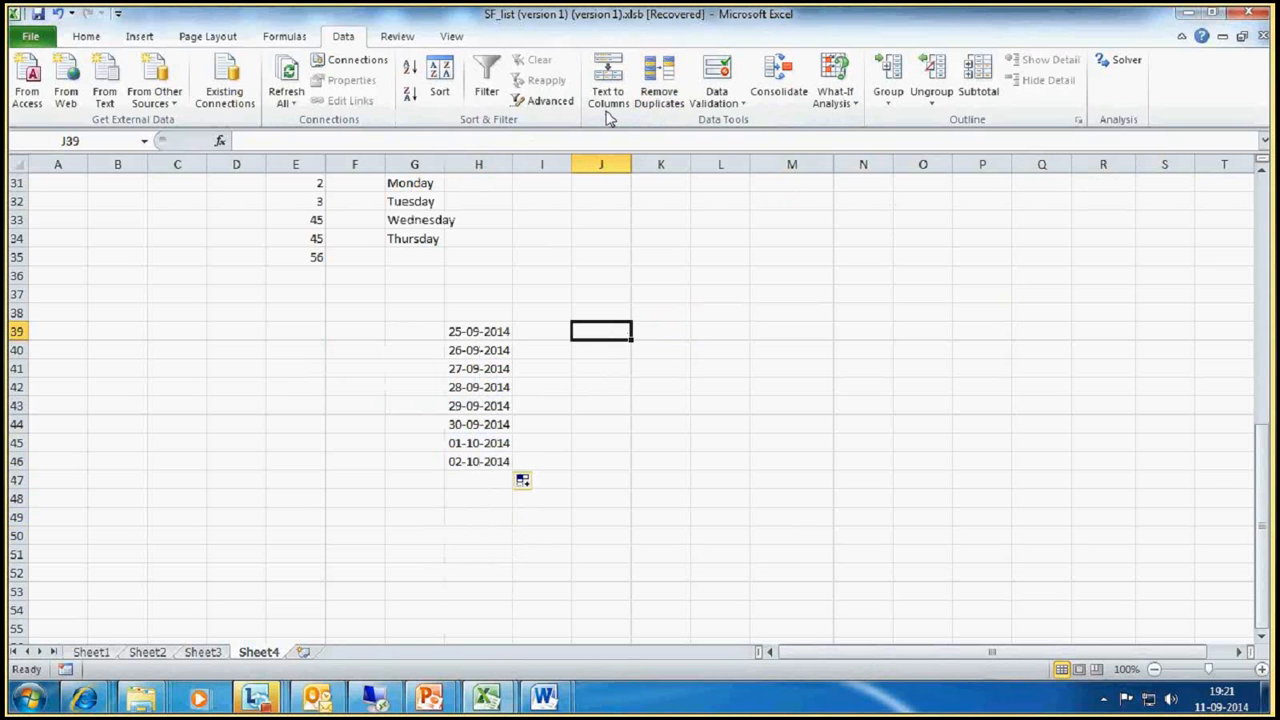
{"action": "left_click", "coordinate": [735, 102]}
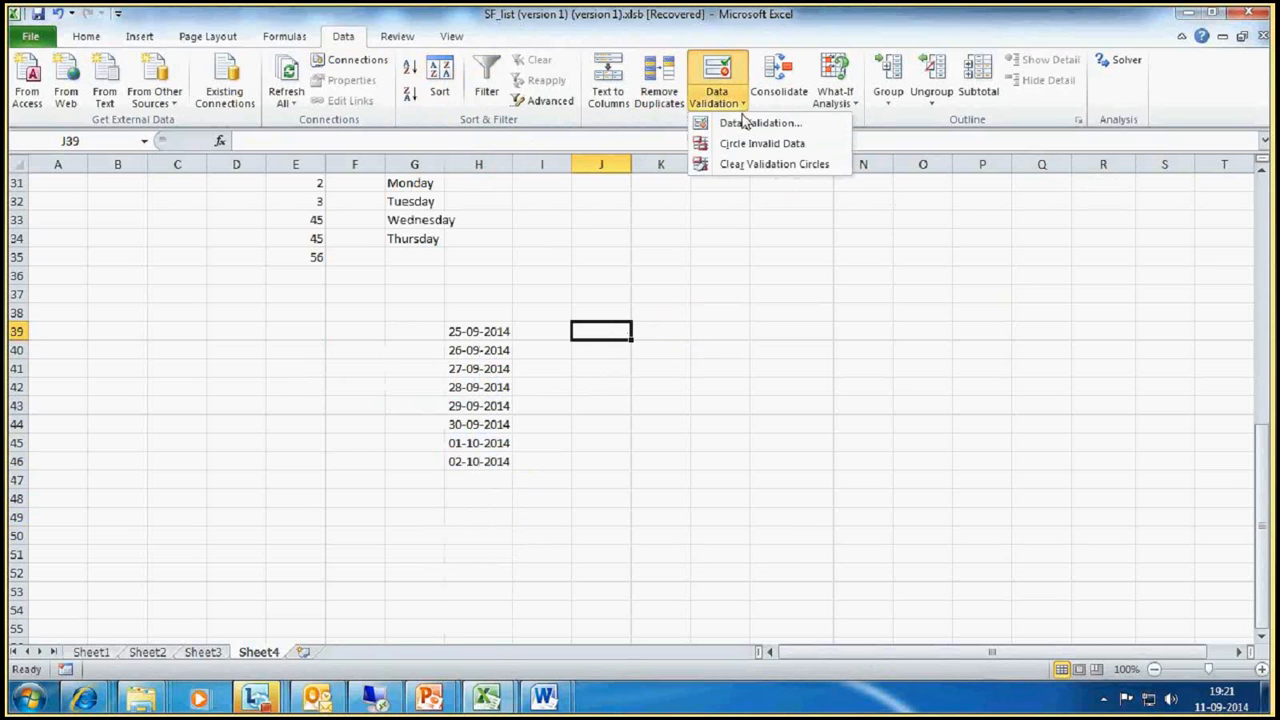
{"action": "left_click", "coordinate": [747, 123]}
{"action": "left_click", "coordinate": [600, 350]}
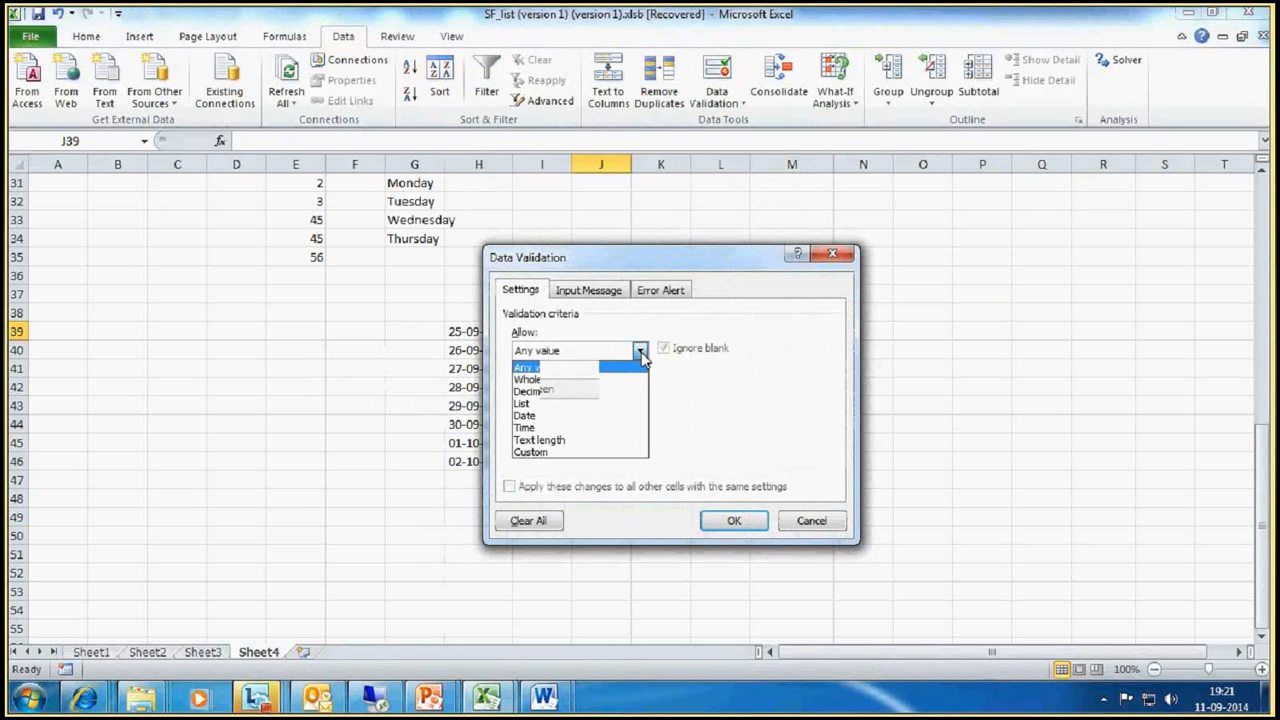
{"action": "left_click", "coordinate": [547, 407]}
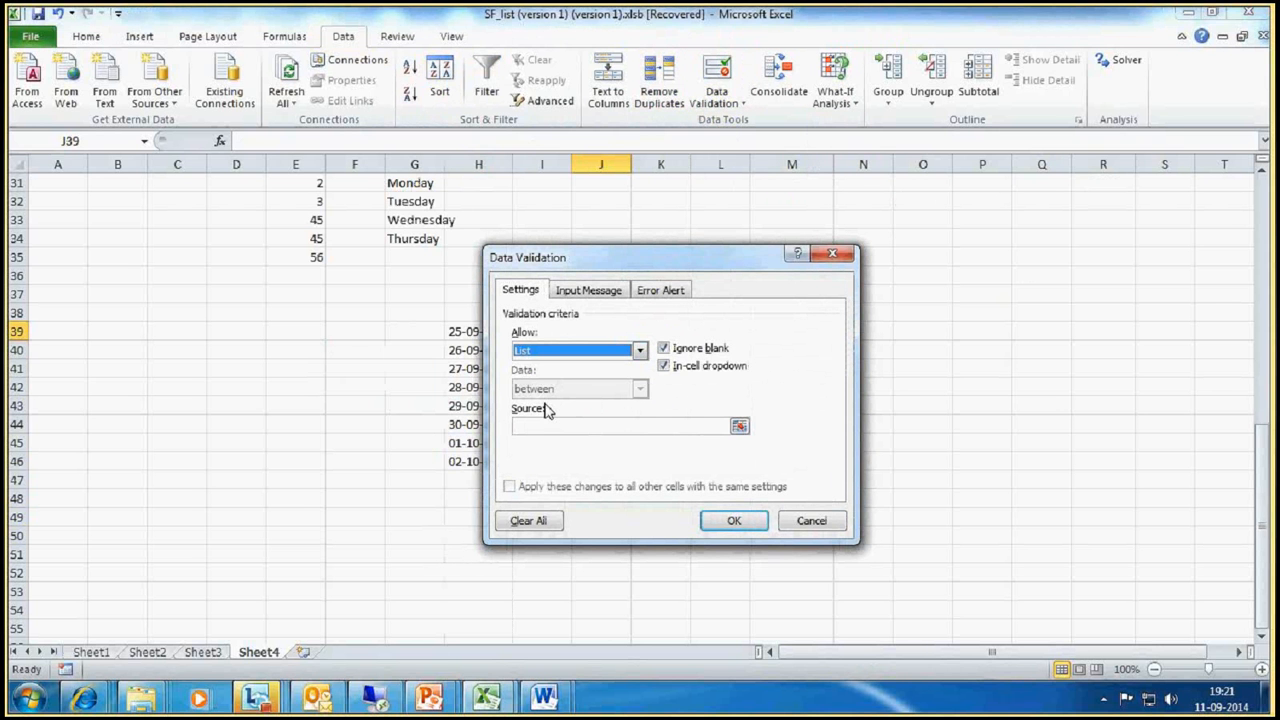
{"action": "left_click_drag", "start_coordinate": [478, 331], "coordinate": [472, 424]}
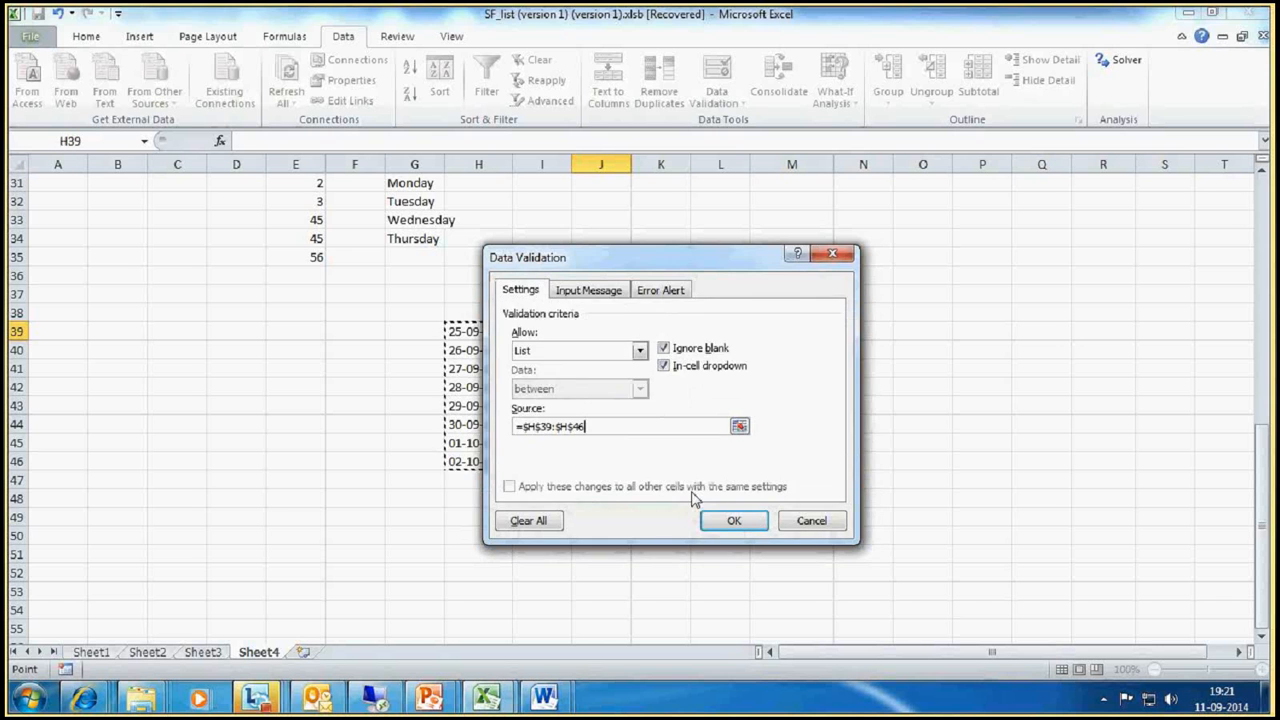
{"action": "left_click", "coordinate": [733, 521]}
Step: Choose 30-09-2014 from J39's in-cell dropdown
{"action": "left_click", "coordinate": [639, 331]}
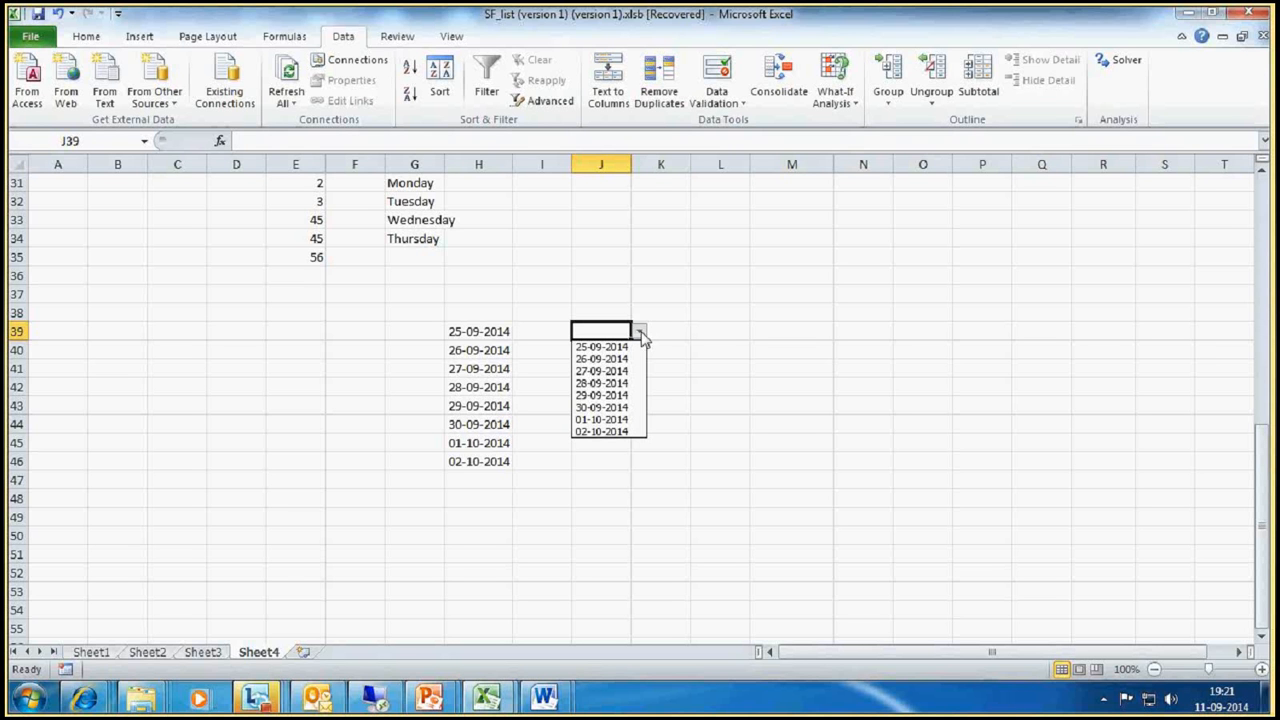
{"action": "left_click", "coordinate": [606, 412]}
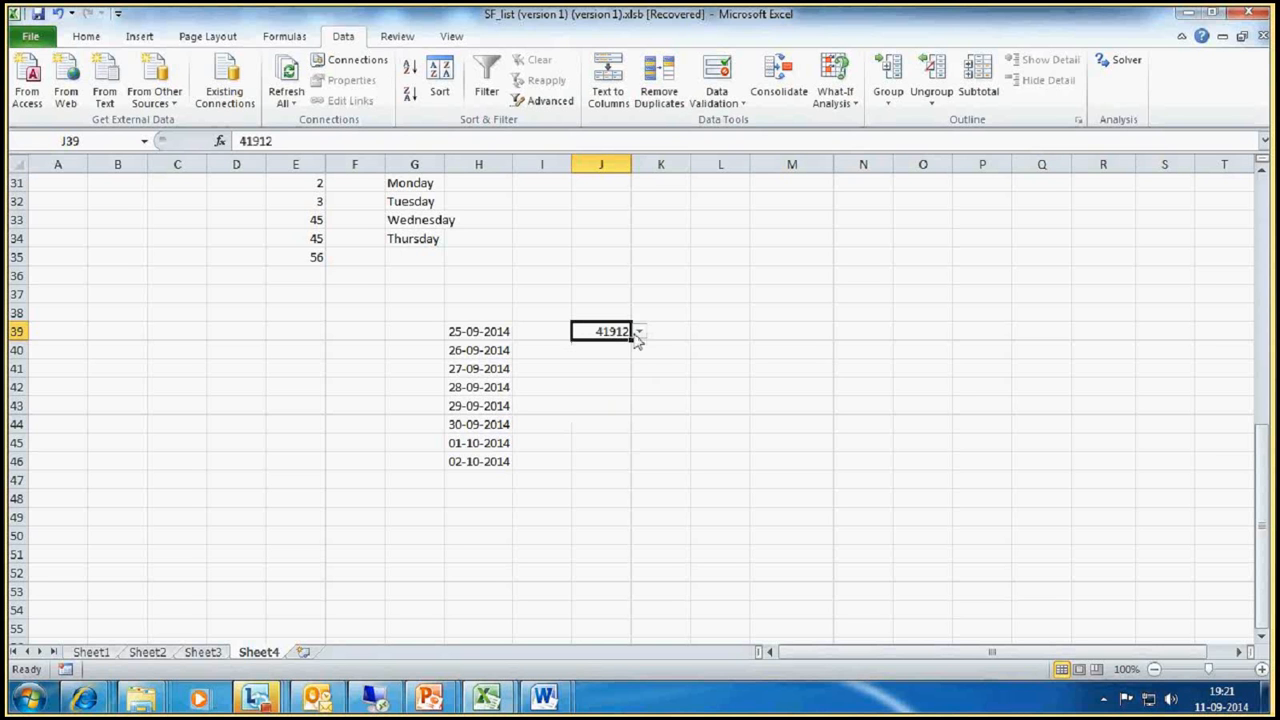
{"action": "left_click", "coordinate": [639, 331]}
{"action": "left_click", "coordinate": [596, 410]}
{"action": "left_click", "coordinate": [641, 333]}
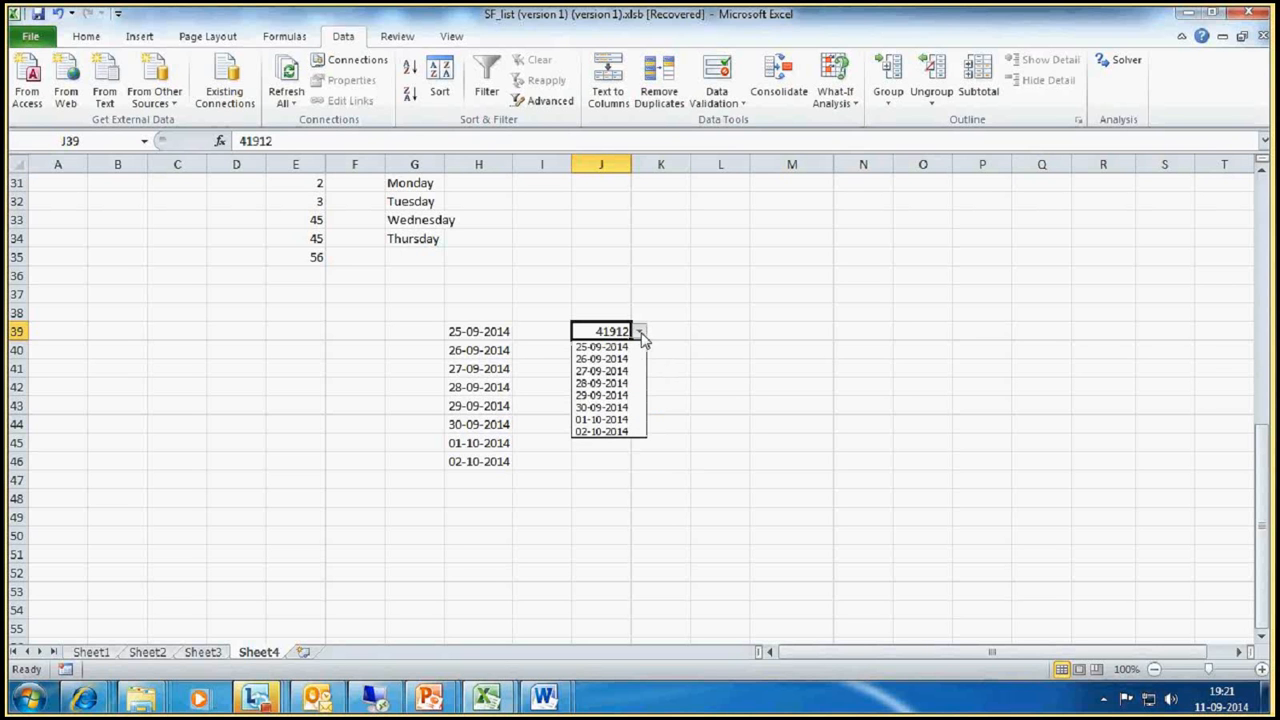
{"action": "left_click", "coordinate": [641, 335]}
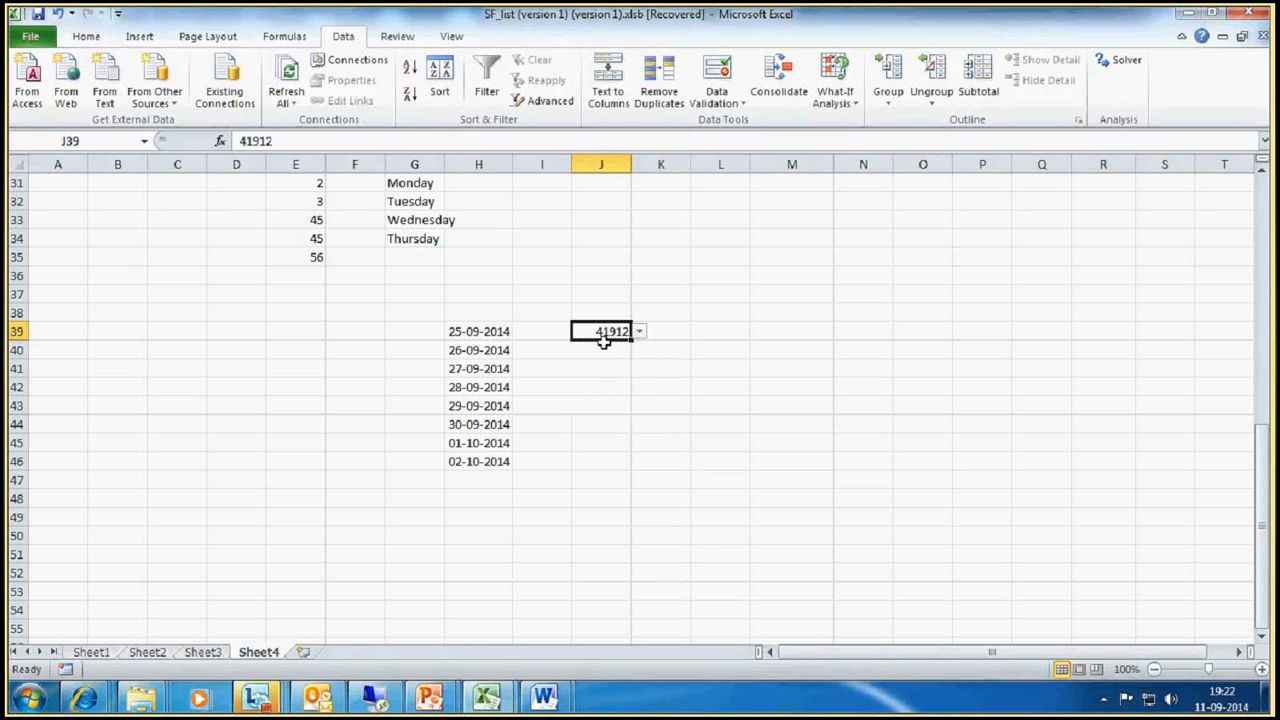
Step: Format cell J39 with the Date number category
{"action": "right_click", "coordinate": [606, 334]}
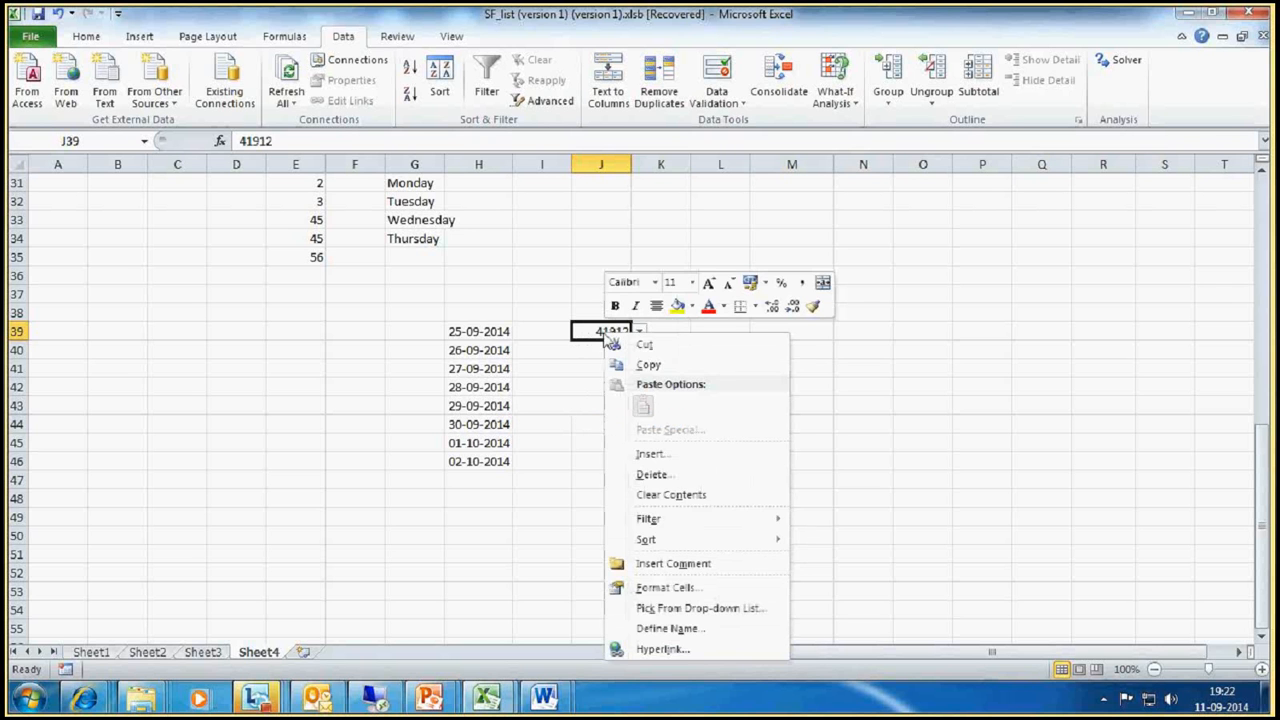
{"action": "left_click", "coordinate": [661, 588]}
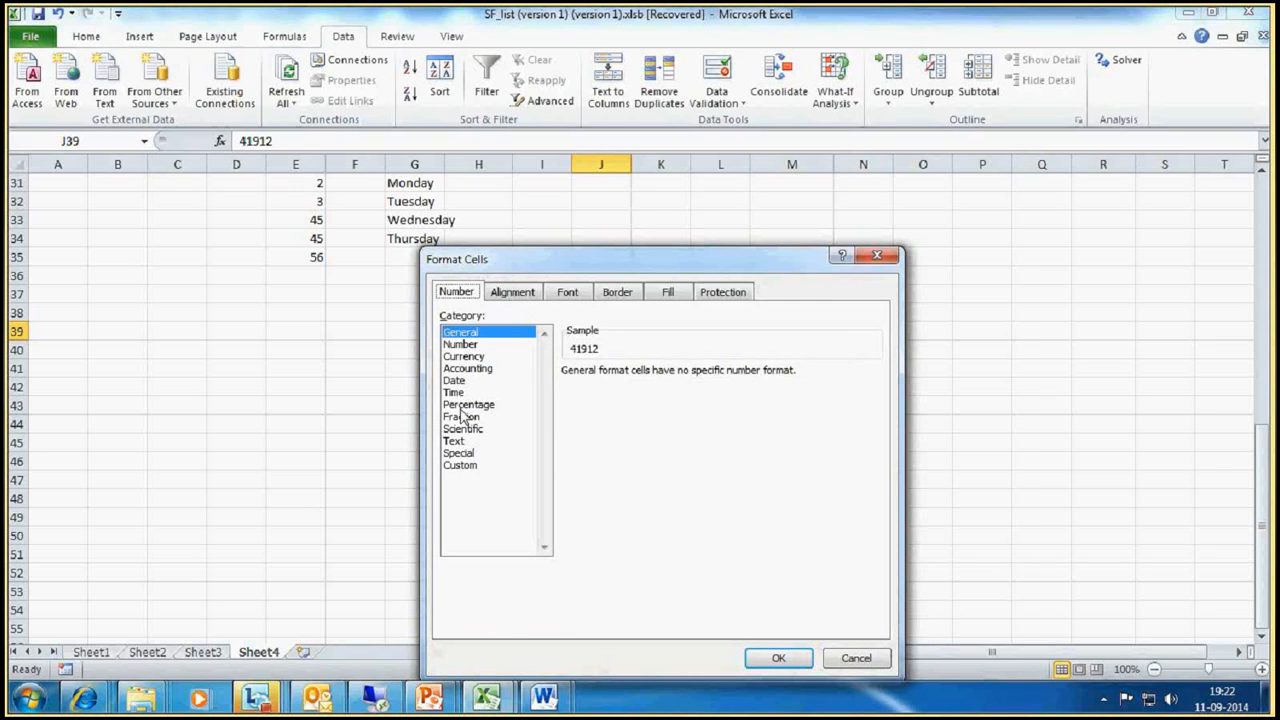
{"action": "left_click", "coordinate": [453, 380]}
{"action": "left_click", "coordinate": [785, 650]}
Step: Review the date choices offered by J39's in-cell dropdown, leaving the list closed
{"action": "left_click", "coordinate": [647, 332]}
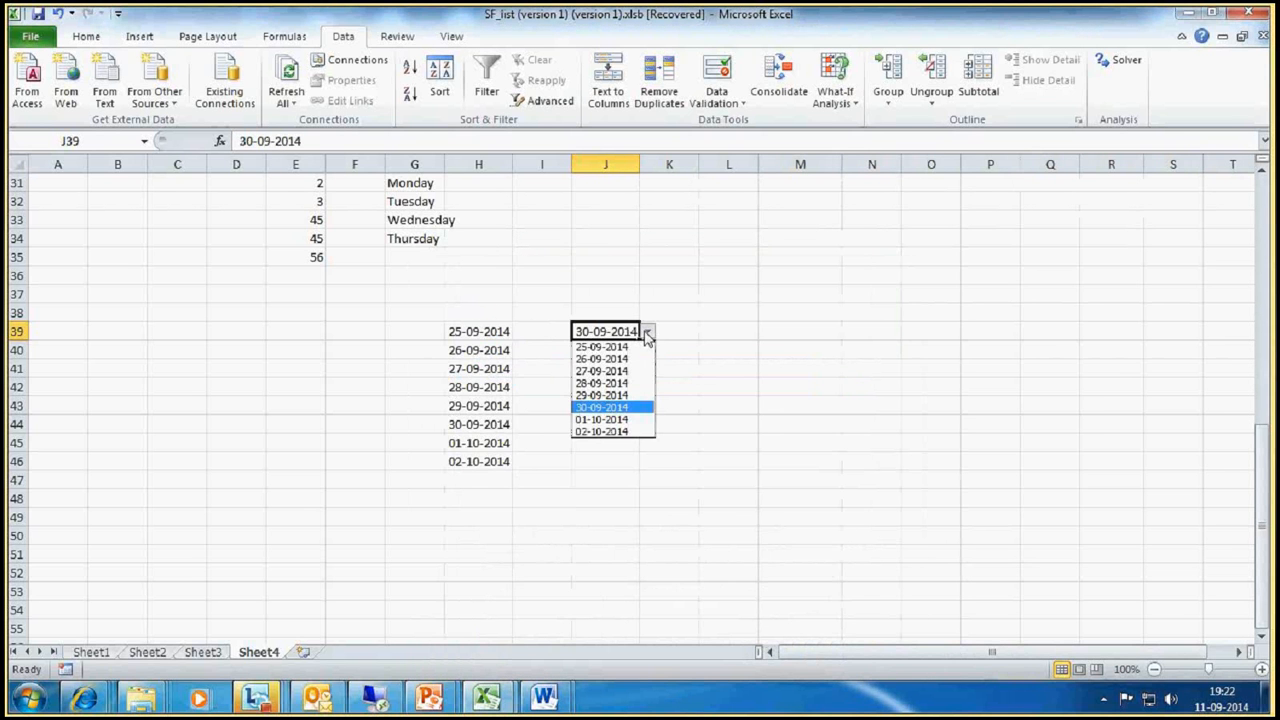
{"action": "left_click", "coordinate": [647, 333]}
{"action": "left_click", "coordinate": [647, 333]}
{"action": "left_click", "coordinate": [648, 334]}
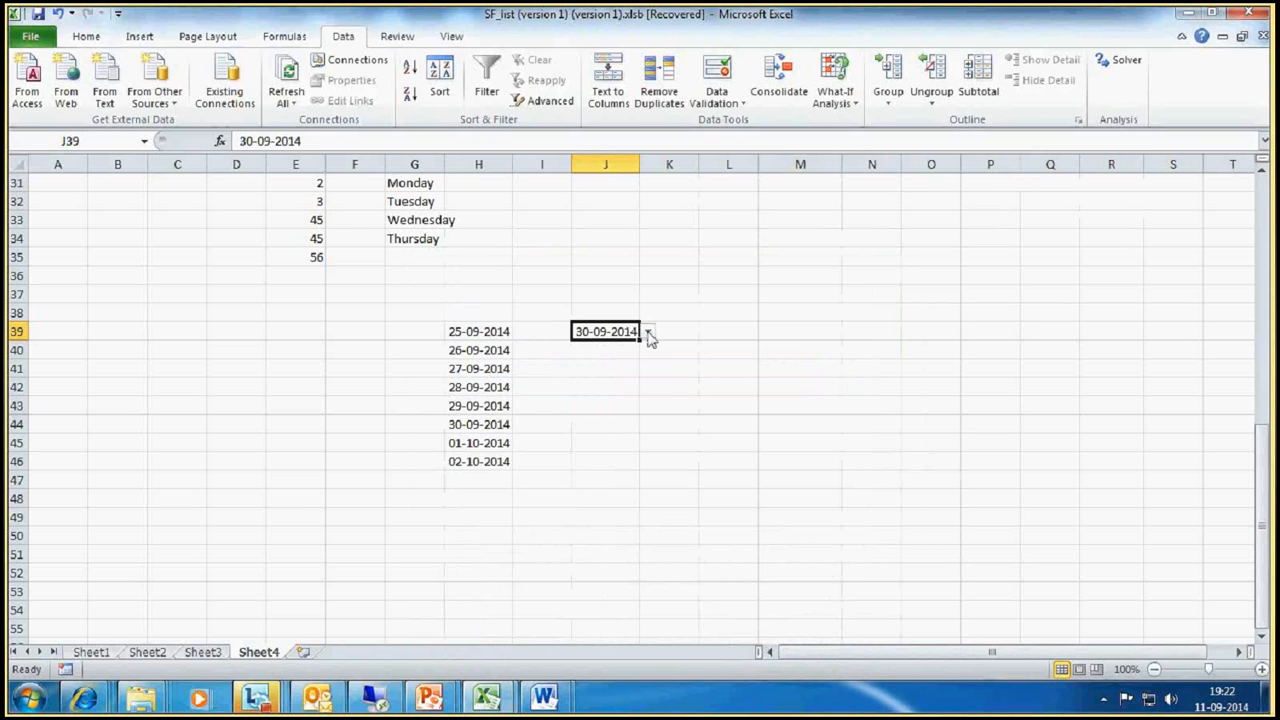
{"action": "left_click", "coordinate": [648, 334]}
{"action": "left_click", "coordinate": [648, 334]}
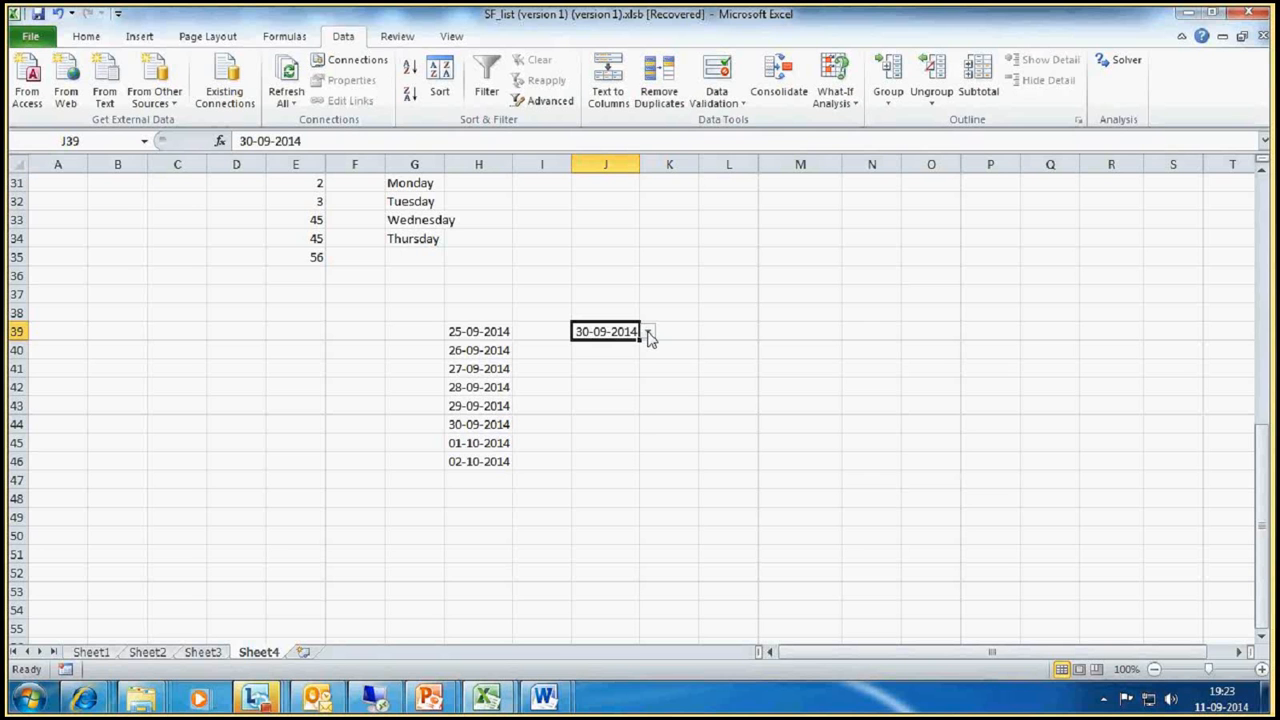
Step: Reopen J39's list of allowed dates and close it without picking a different date
{"action": "left_click", "coordinate": [647, 332]}
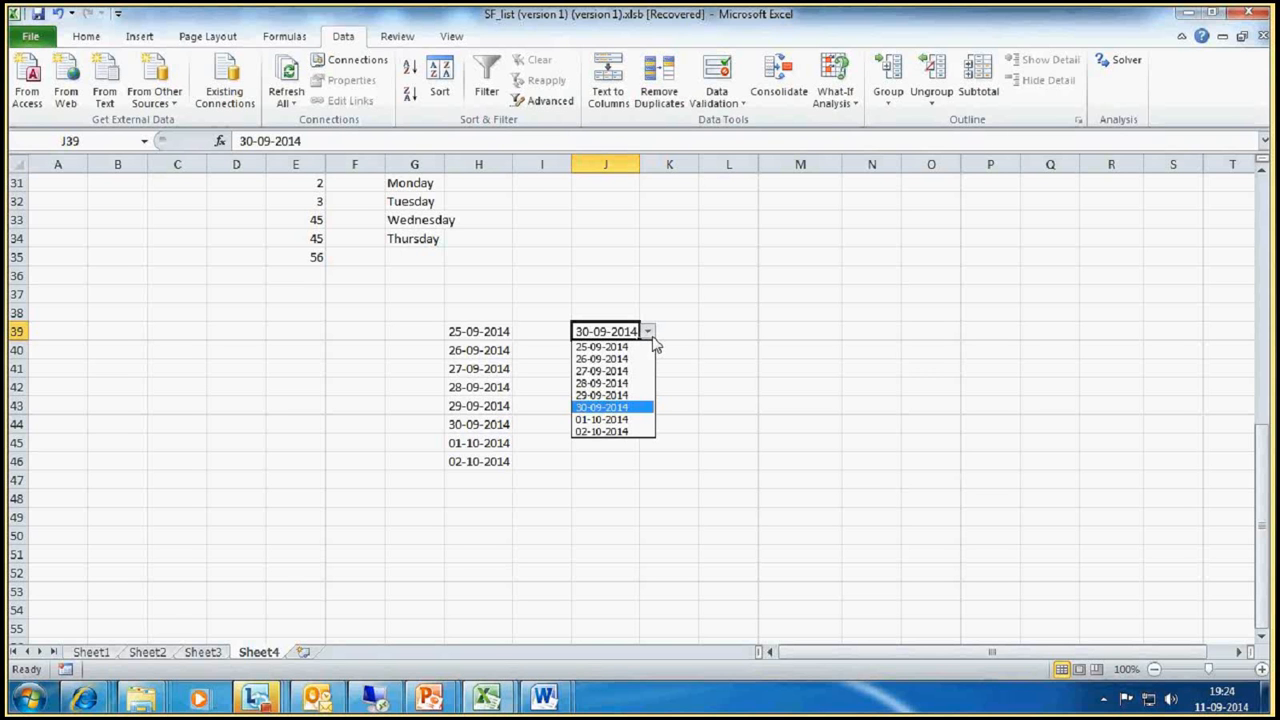
{"action": "left_click", "coordinate": [793, 225]}
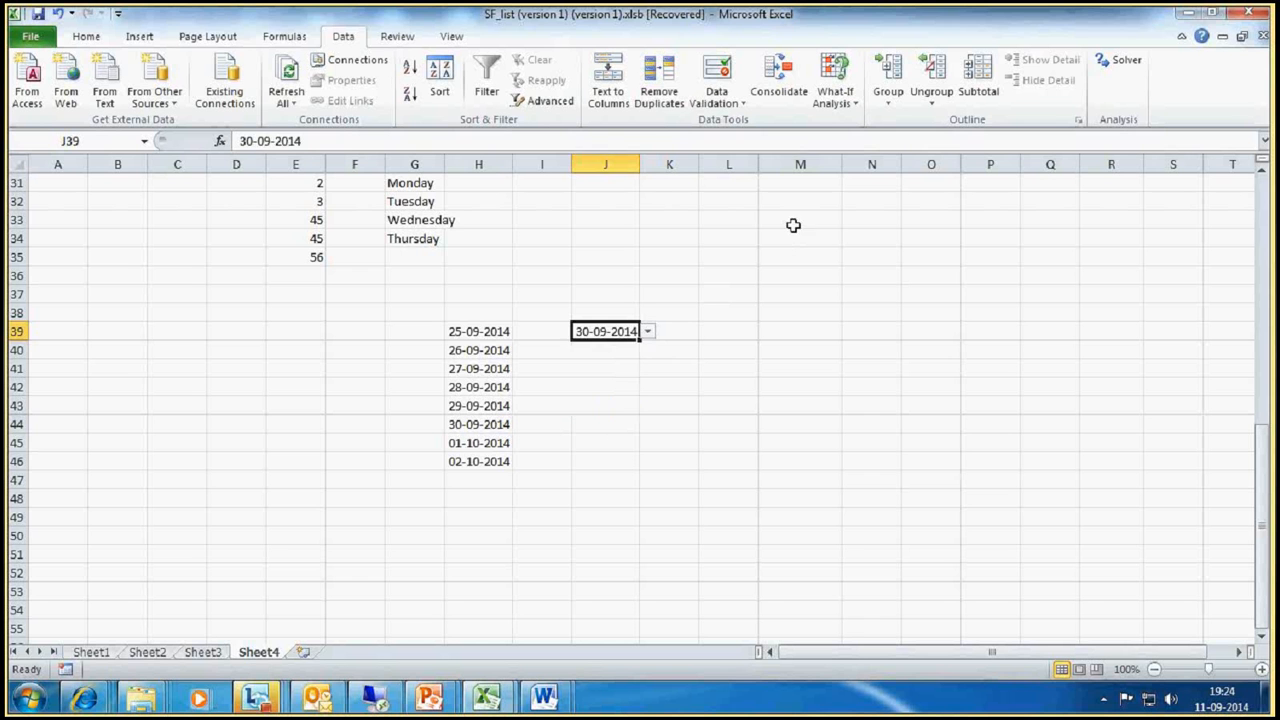
{"action": "left_click", "coordinate": [793, 225]}
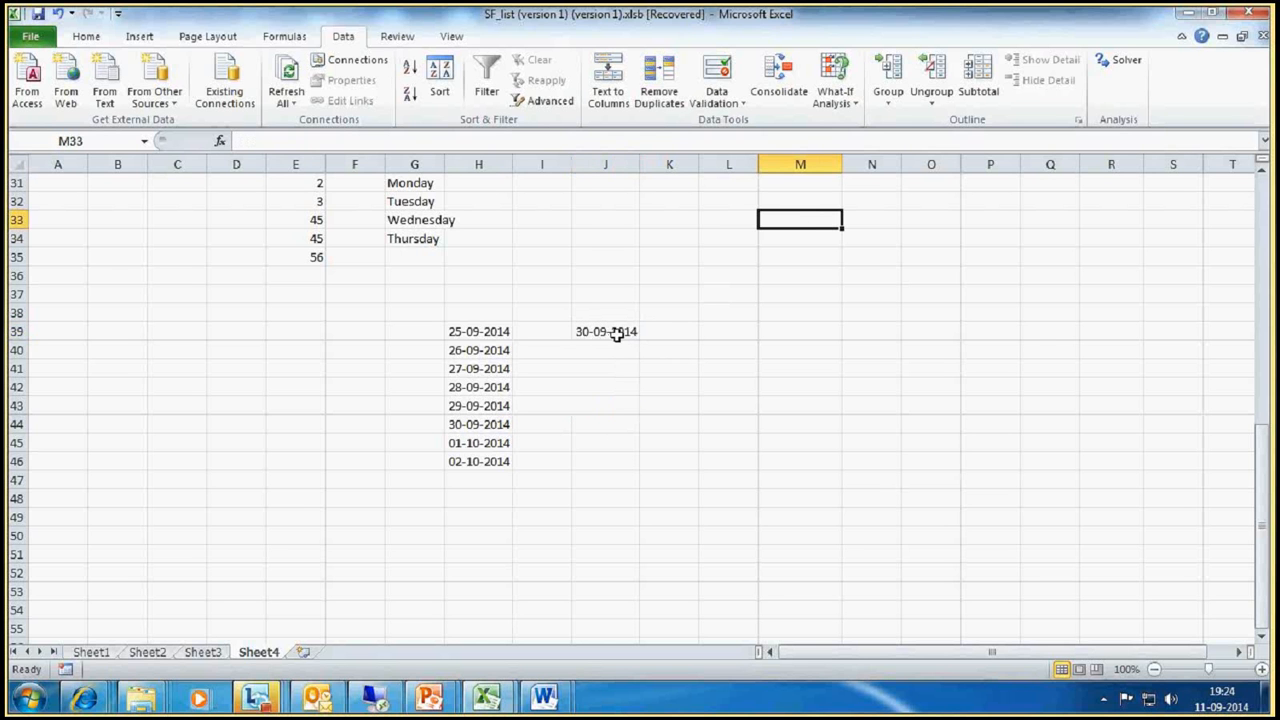
Step: Move the weekday names from G30:G34 to F30:F34 by copying them beside the numbers and clearing the originals
{"action": "scroll", "coordinate": [651, 336], "scroll_direction": "up", "scroll_amount": 4}
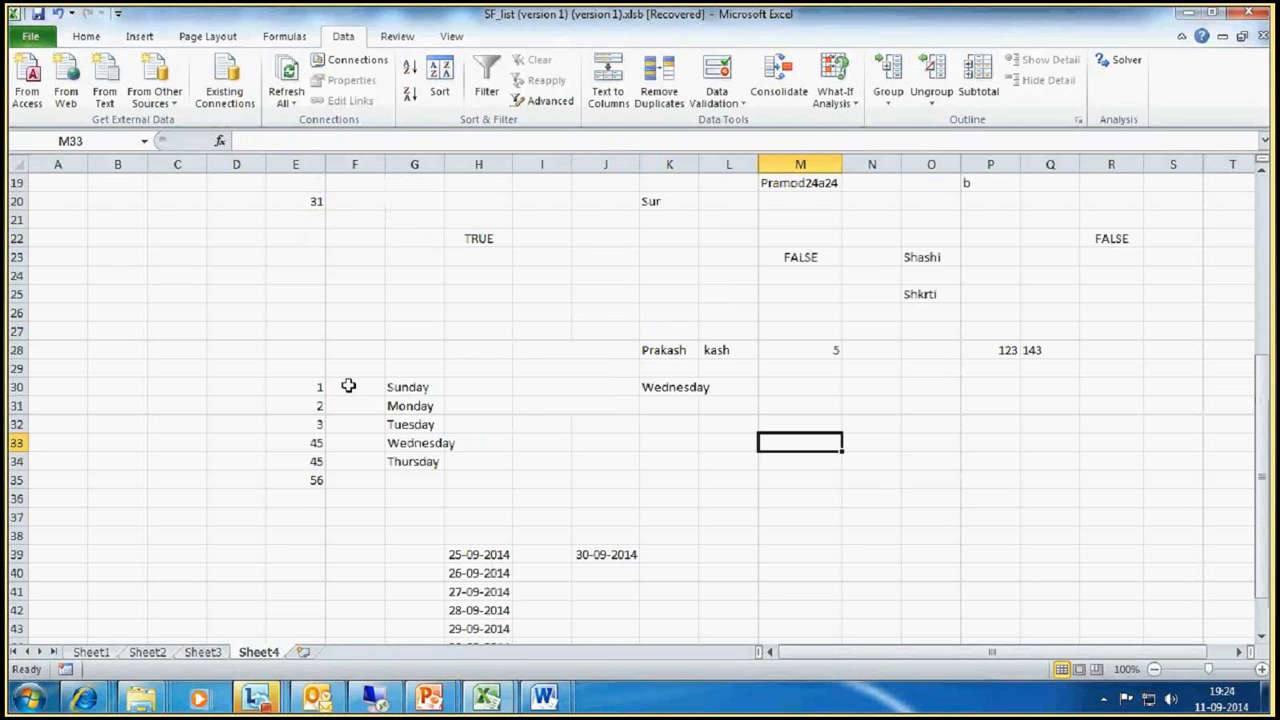
{"action": "left_click", "coordinate": [343, 387]}
{"action": "left_click_drag", "start_coordinate": [414, 387], "coordinate": [415, 461]}
{"action": "key", "text": "ctrl+c"}
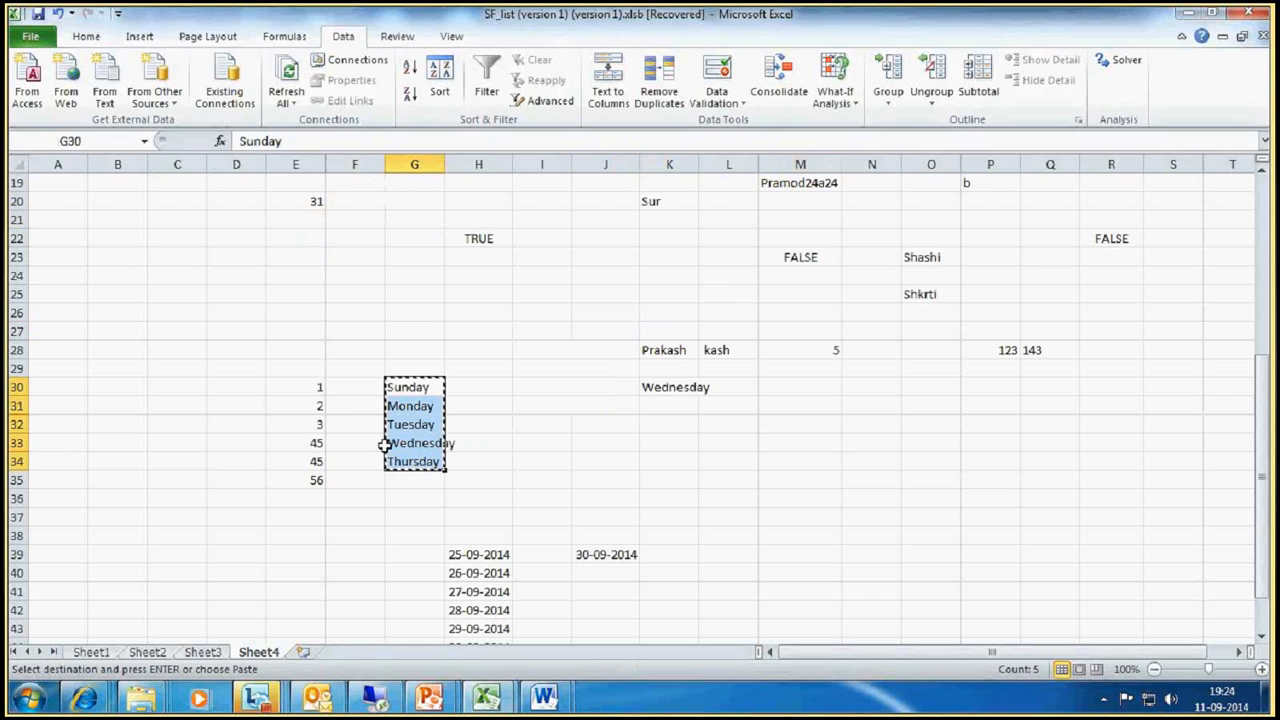
{"action": "left_click", "coordinate": [356, 390]}
{"action": "key", "text": "ctrl+v"}
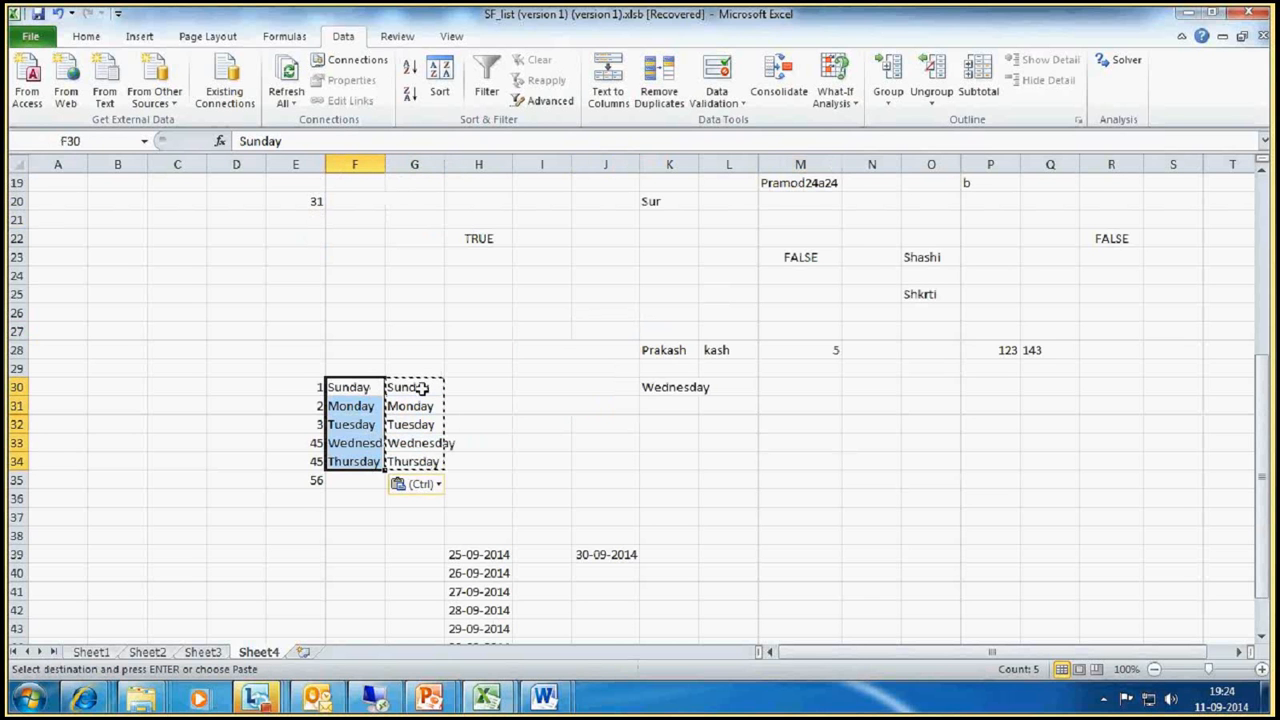
{"action": "left_click_drag", "start_coordinate": [420, 387], "coordinate": [429, 461]}
{"action": "key", "text": "Delete"}
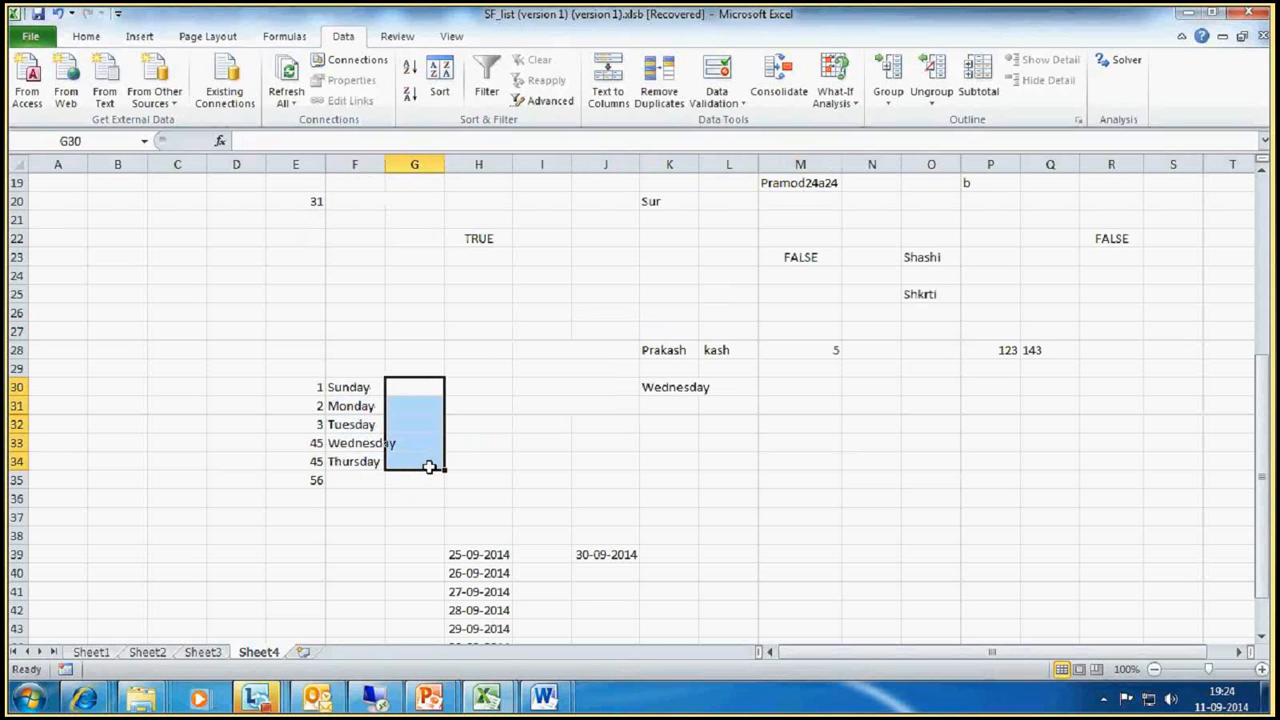
Step: Enter the formula =LOOKUP(E30,E30:F35,2) in cell N33
{"action": "left_click", "coordinate": [591, 437]}
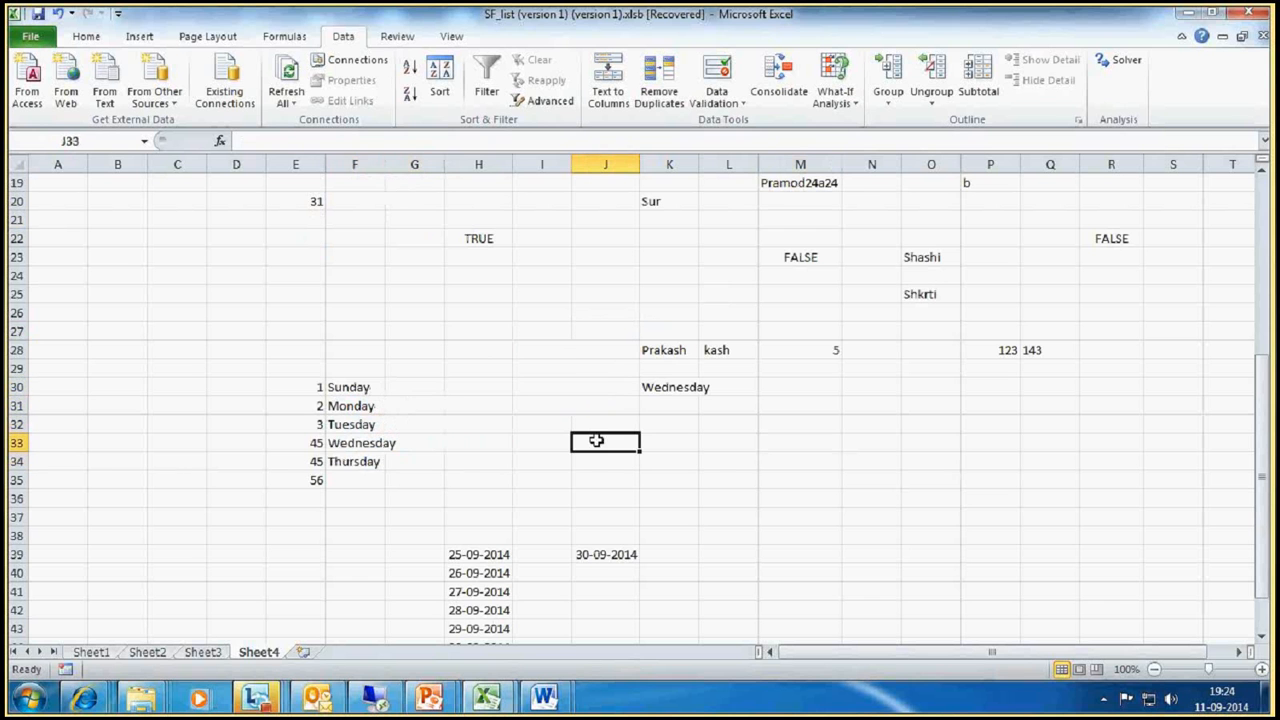
{"action": "left_click", "coordinate": [744, 443]}
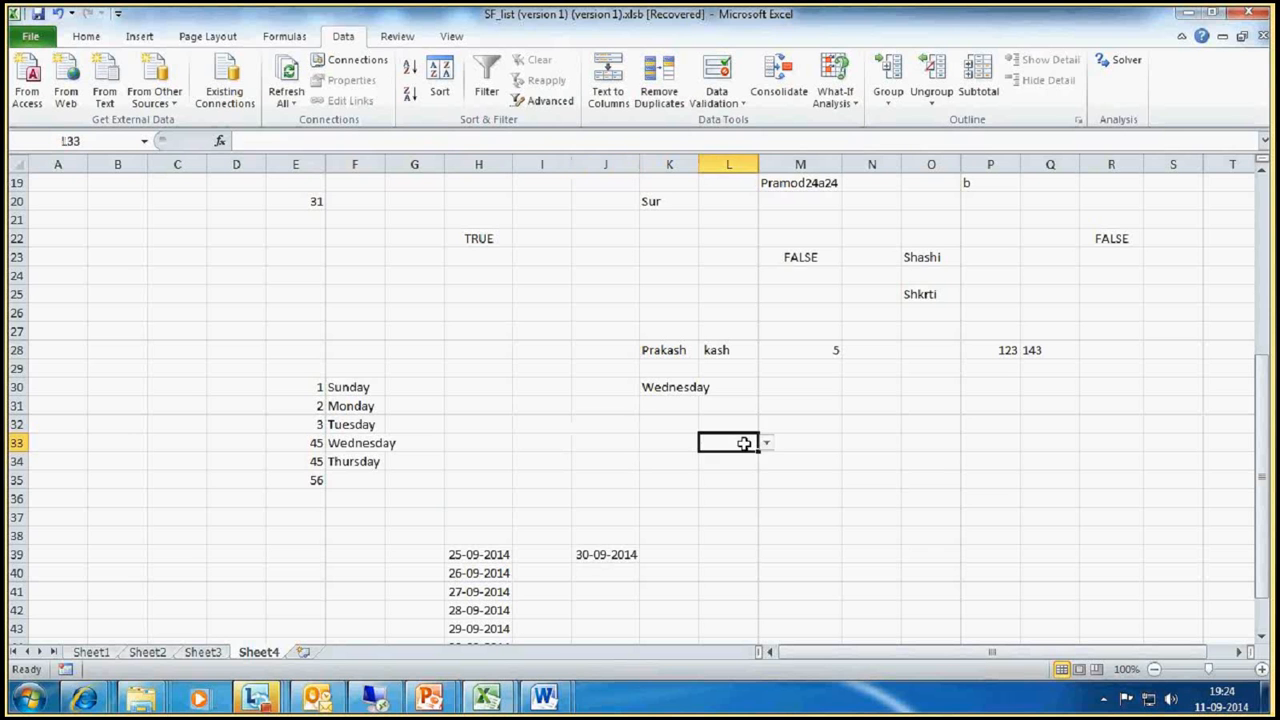
{"action": "left_click", "coordinate": [848, 449]}
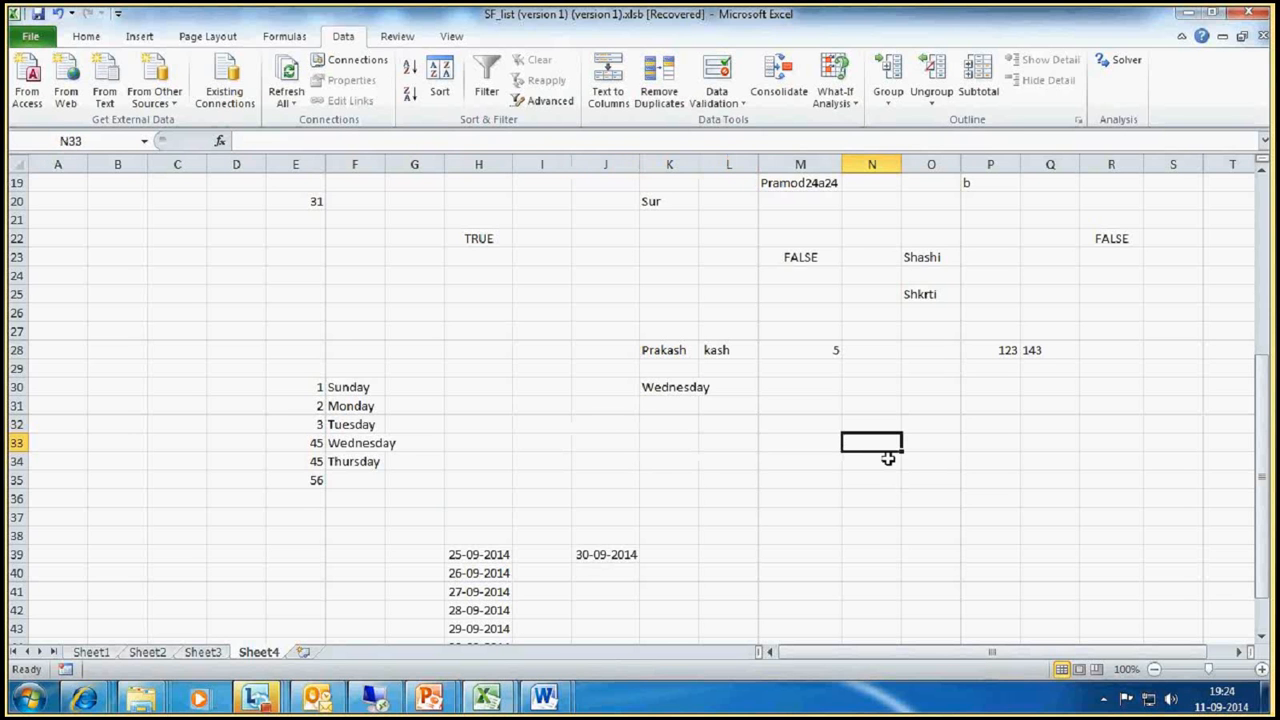
{"action": "type", "text": "=loo"}
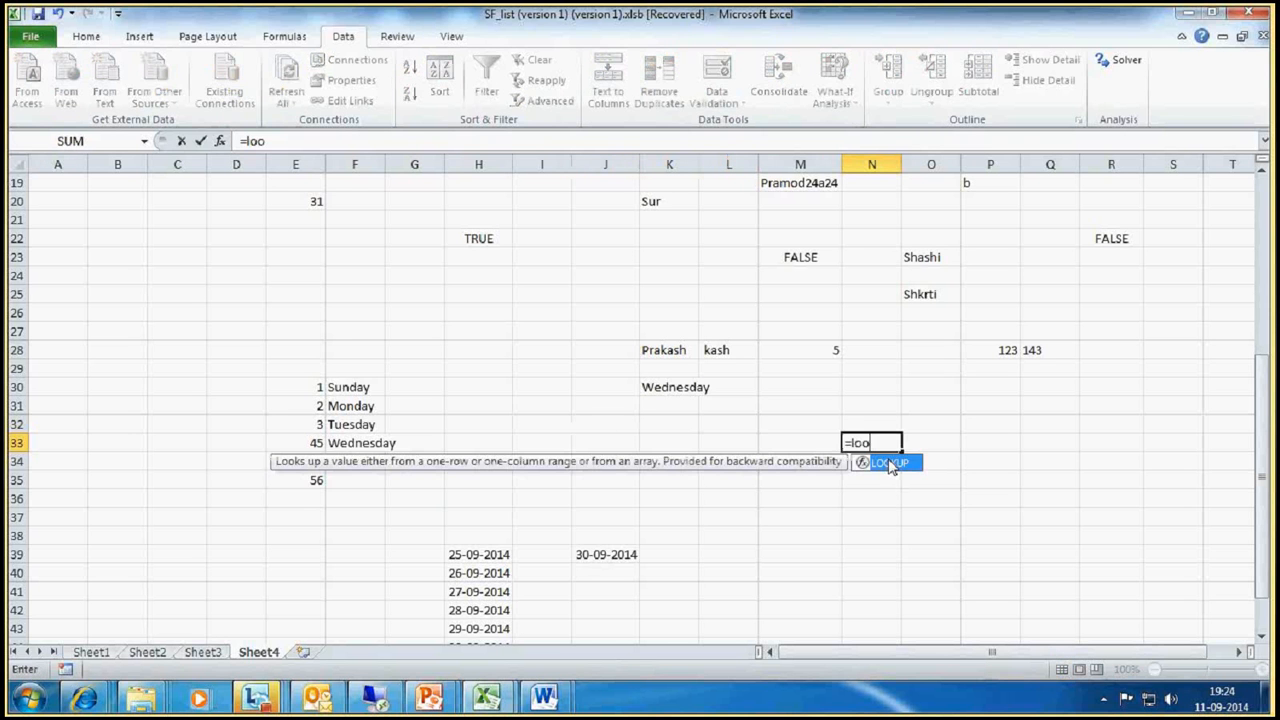
{"action": "type", "text": "kup("}
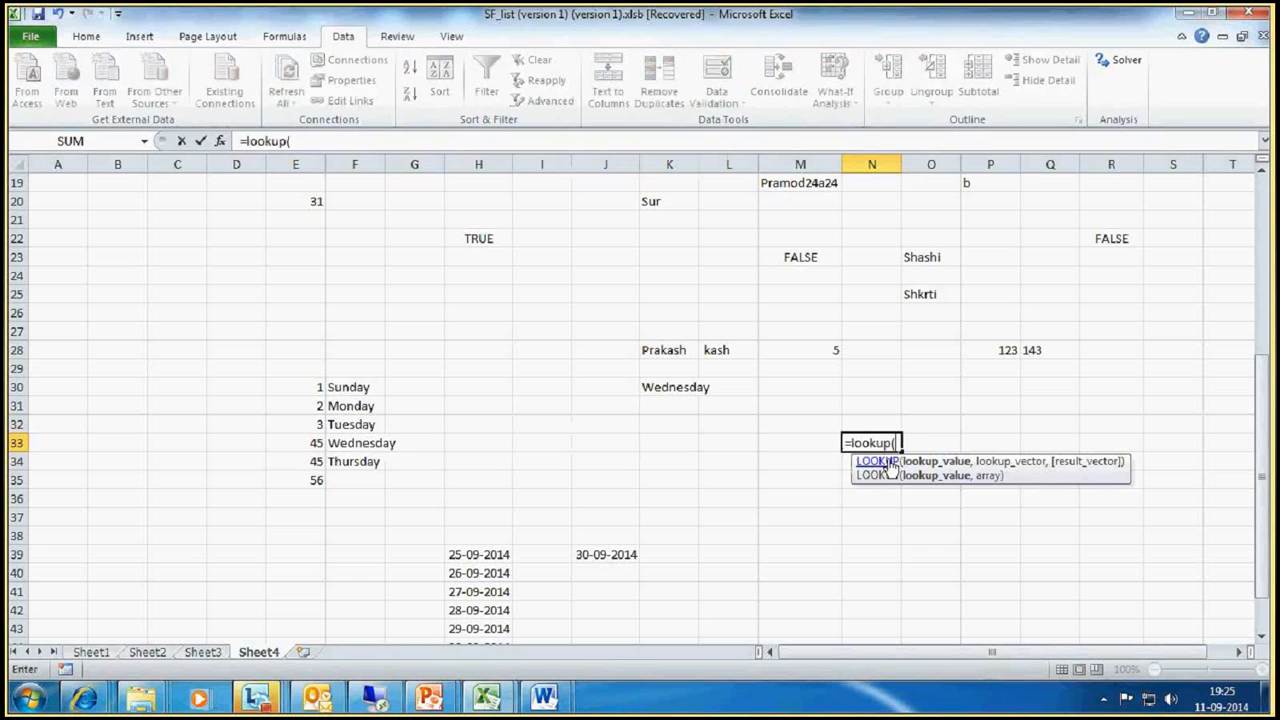
{"action": "key", "text": "BackSpace"}
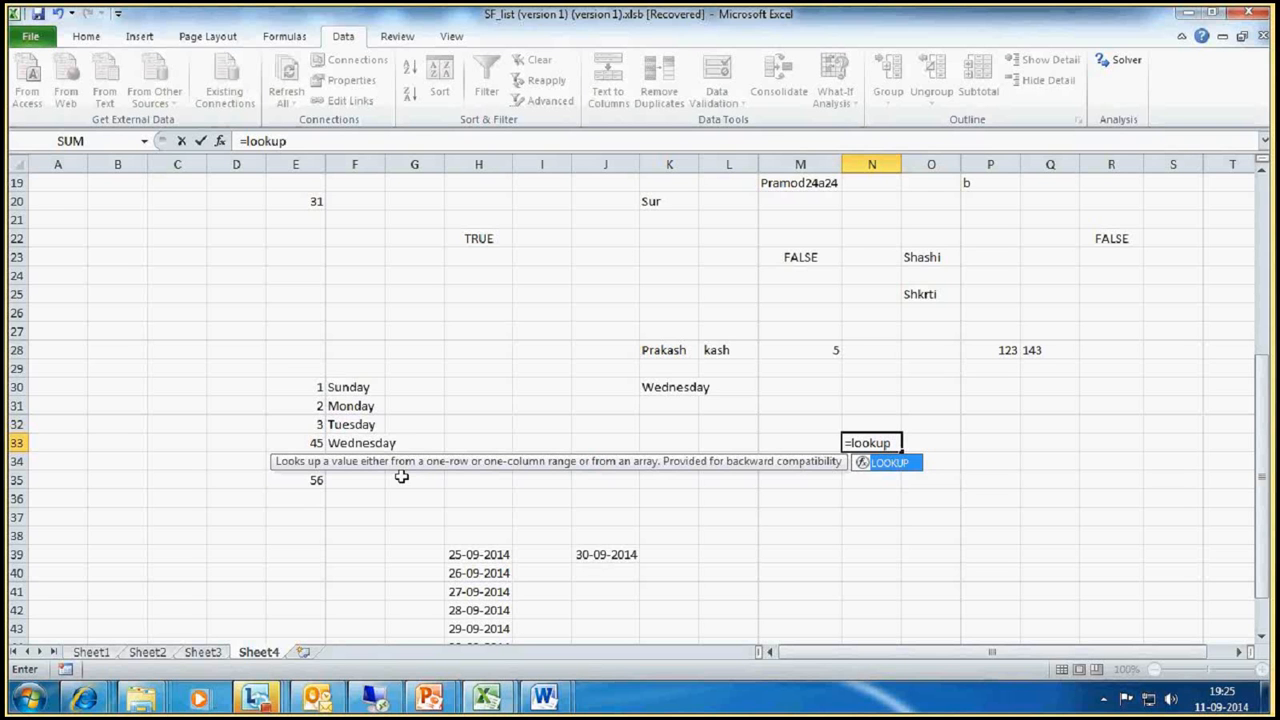
{"action": "type", "text": "("}
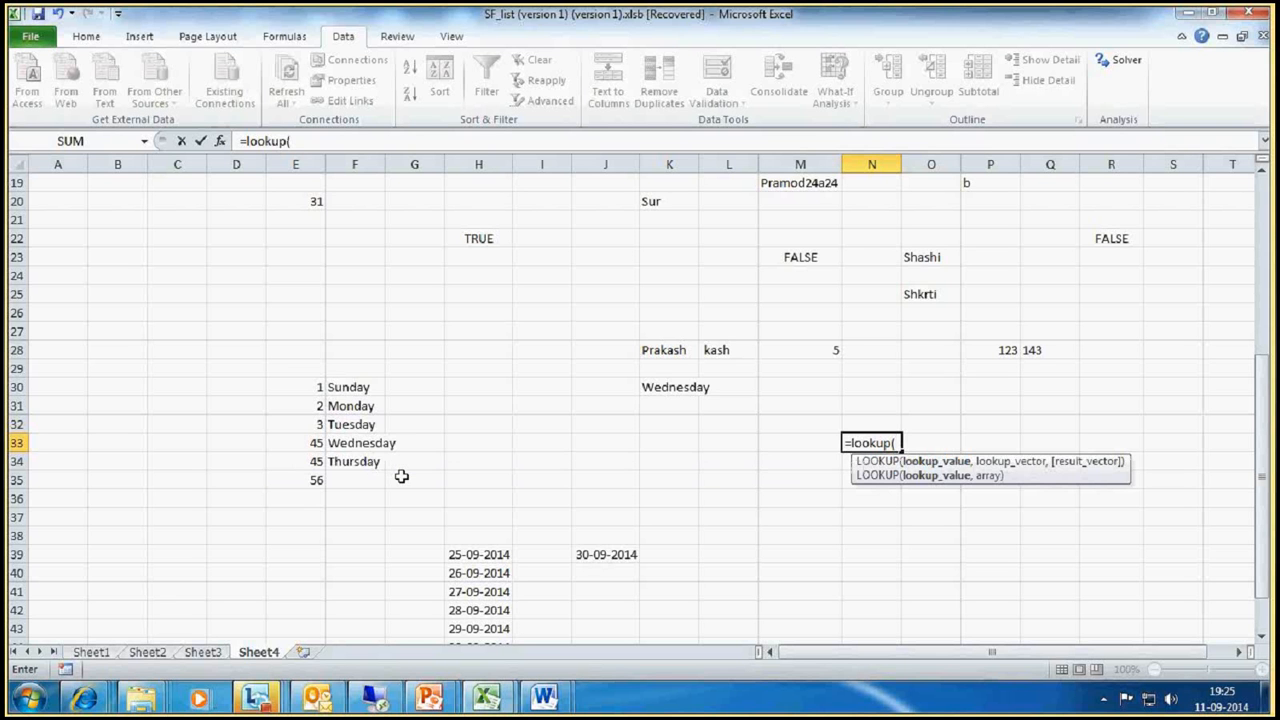
{"action": "left_click", "coordinate": [315, 390]}
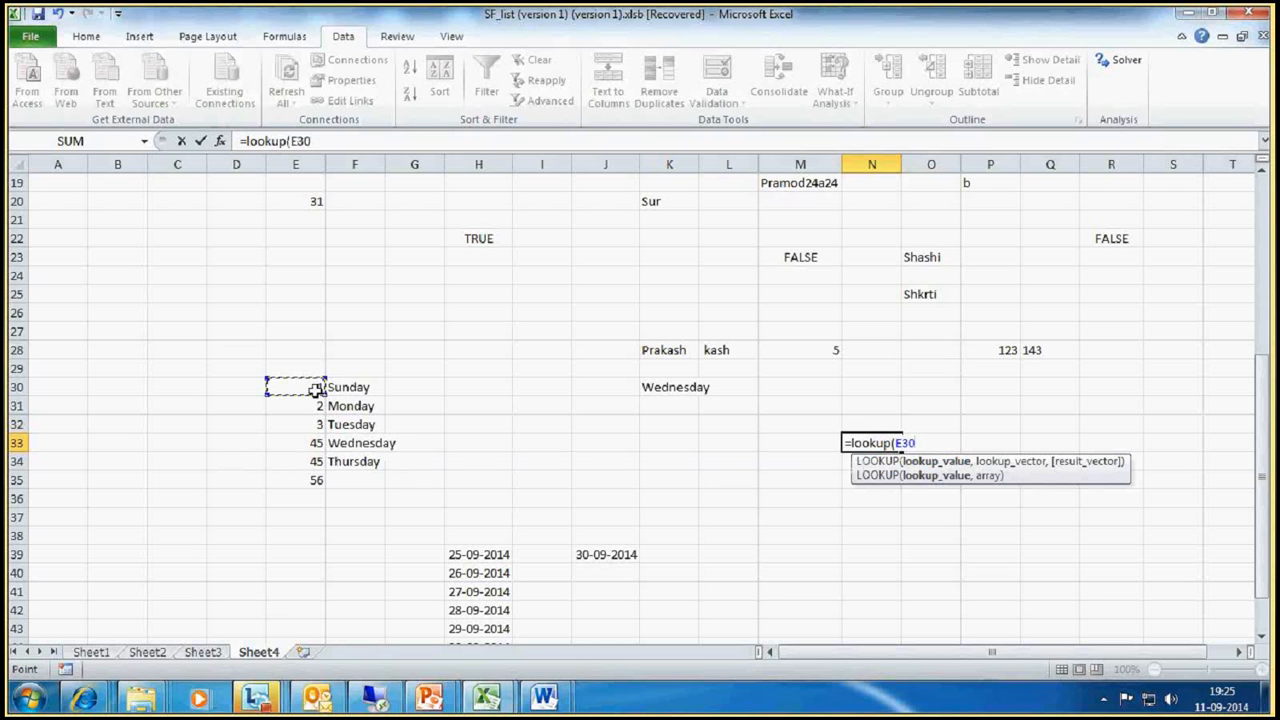
{"action": "type", "text": ","}
{"action": "left_click_drag", "start_coordinate": [312, 387], "coordinate": [345, 479]}
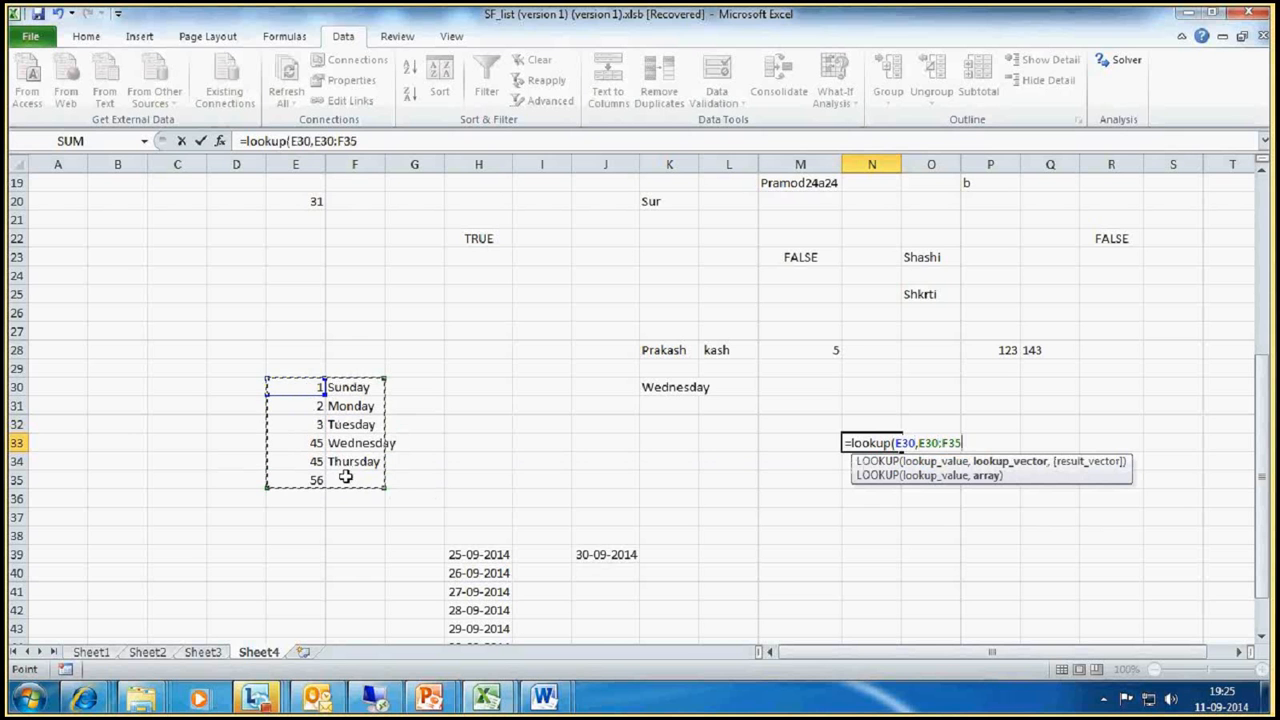
{"action": "type", "text": ",2)"}
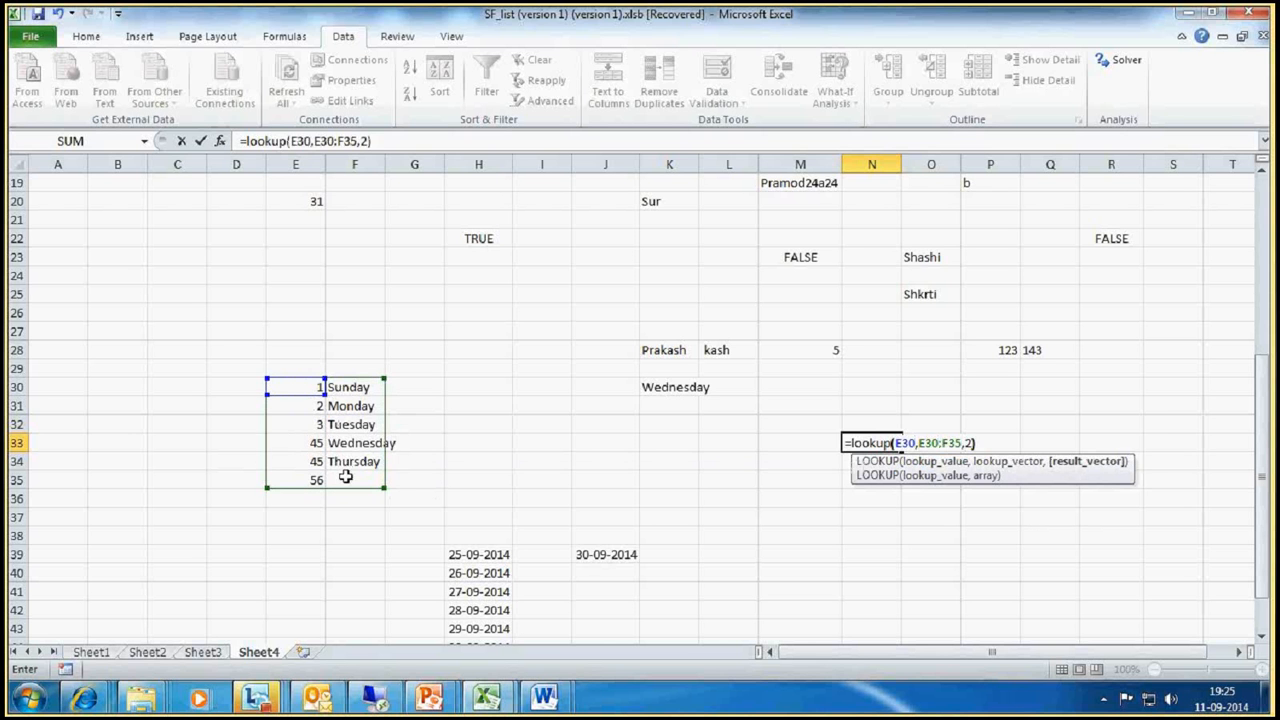
{"action": "key", "text": "Return"}
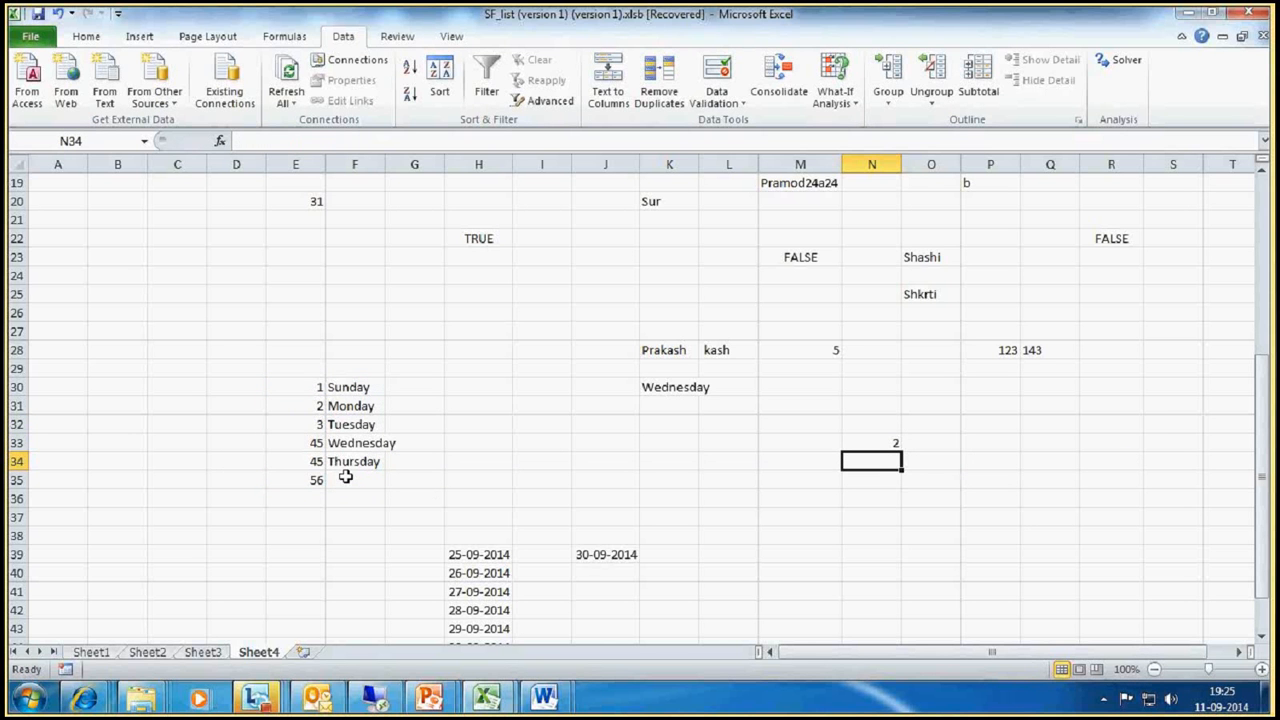
Step: Check the arguments of the LOOKUP formula in N33 without editing them
{"action": "key", "text": "Up"}
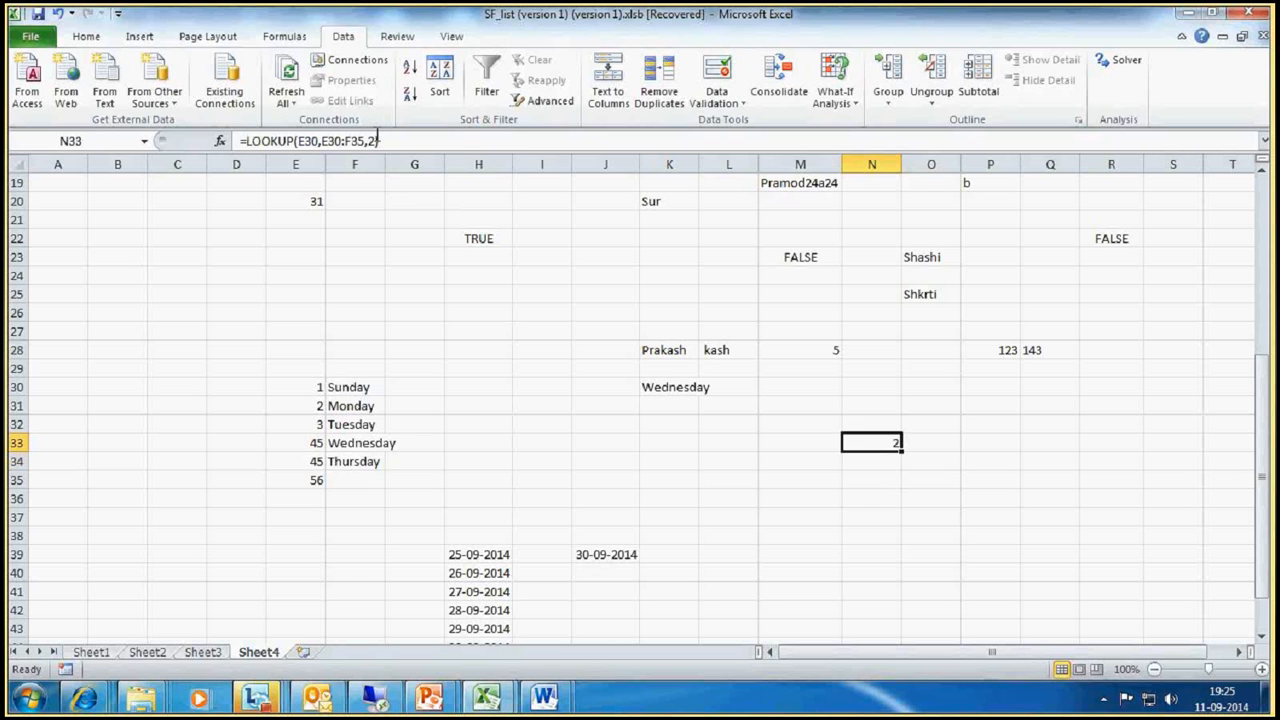
{"action": "left_click", "coordinate": [377, 141]}
{"action": "key", "text": "Return"}
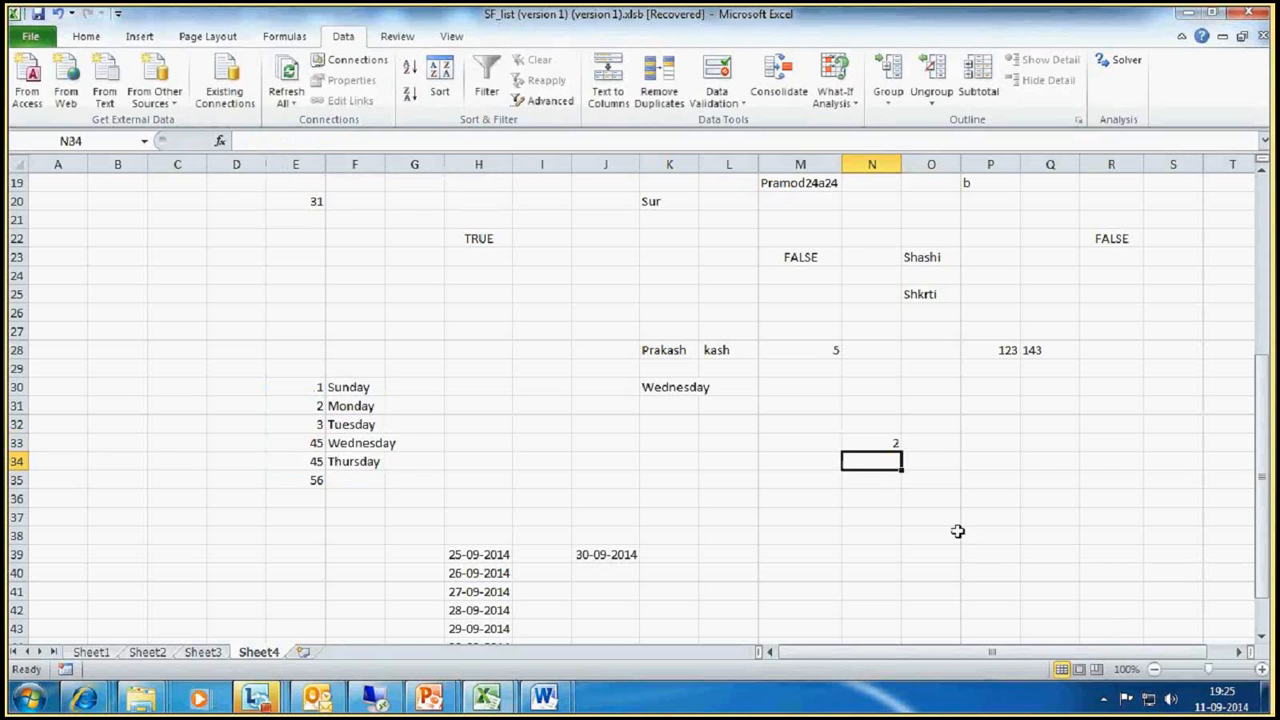
{"action": "left_click", "coordinate": [898, 443]}
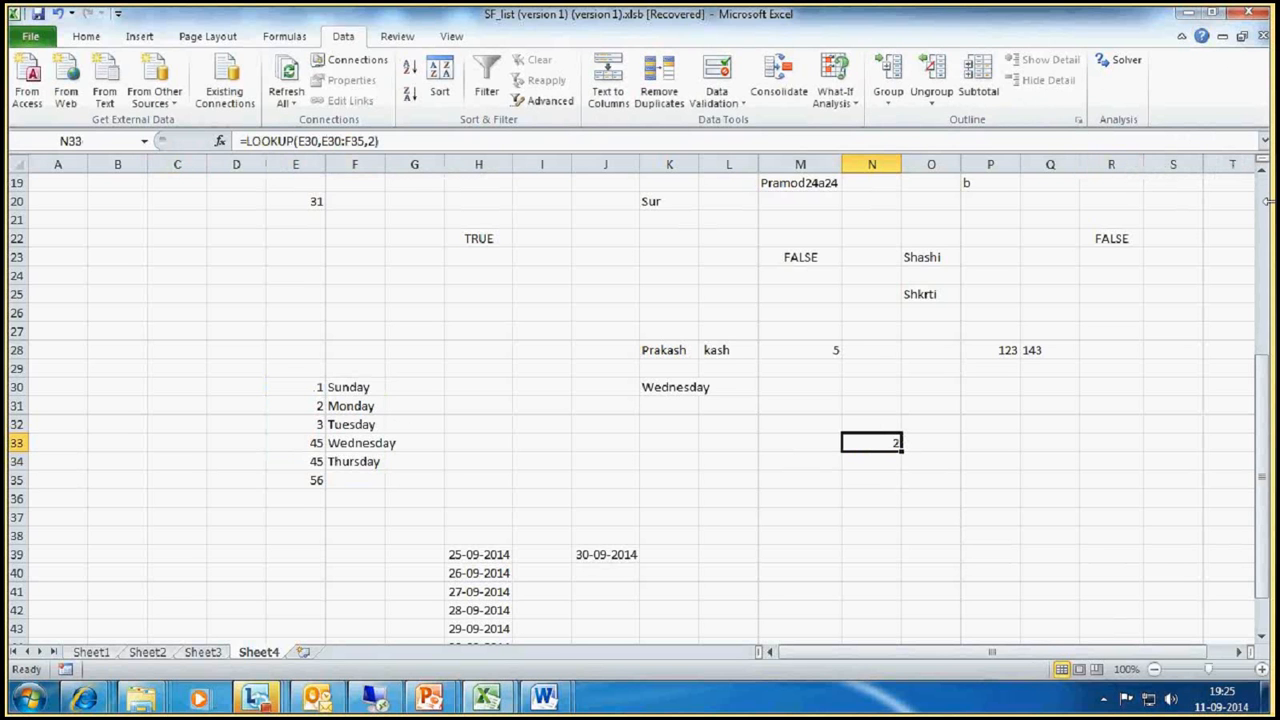
Step: Search Excel Help for LOOKUP and open the LOOKUP function article in a maximized window
{"action": "key", "text": "F1"}
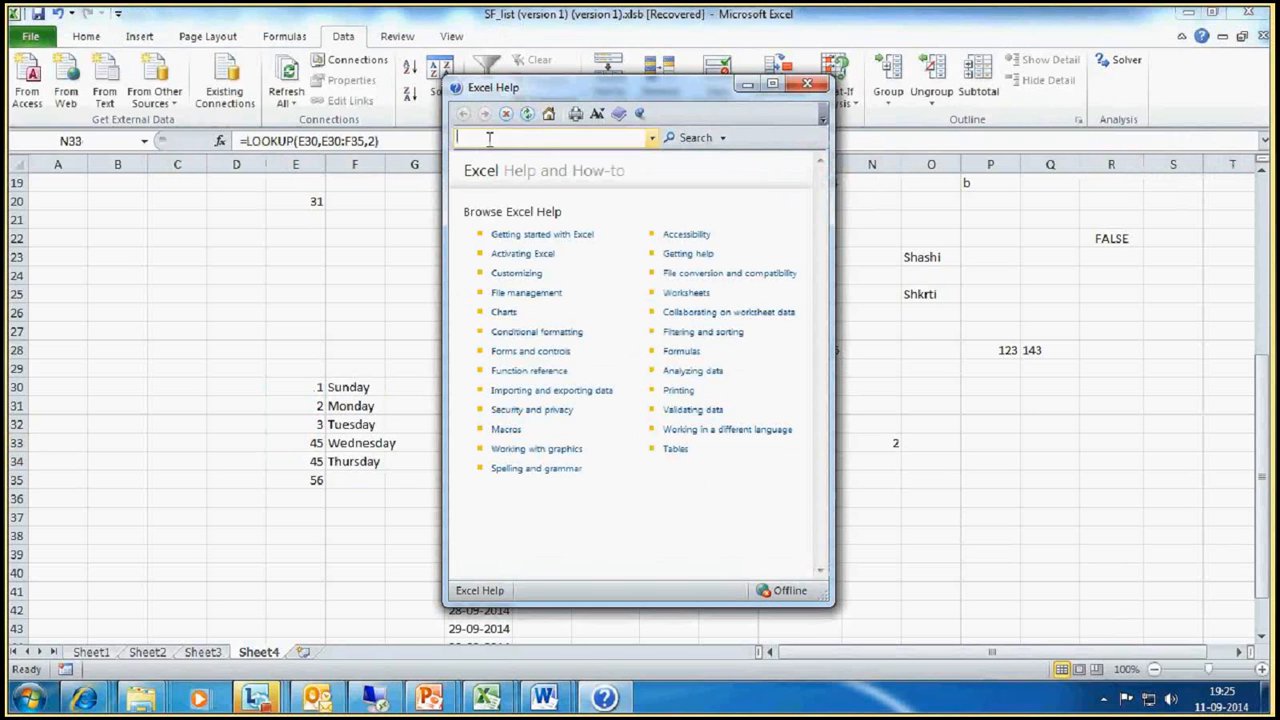
{"action": "type", "text": "lookup"}
{"action": "key", "text": "Return"}
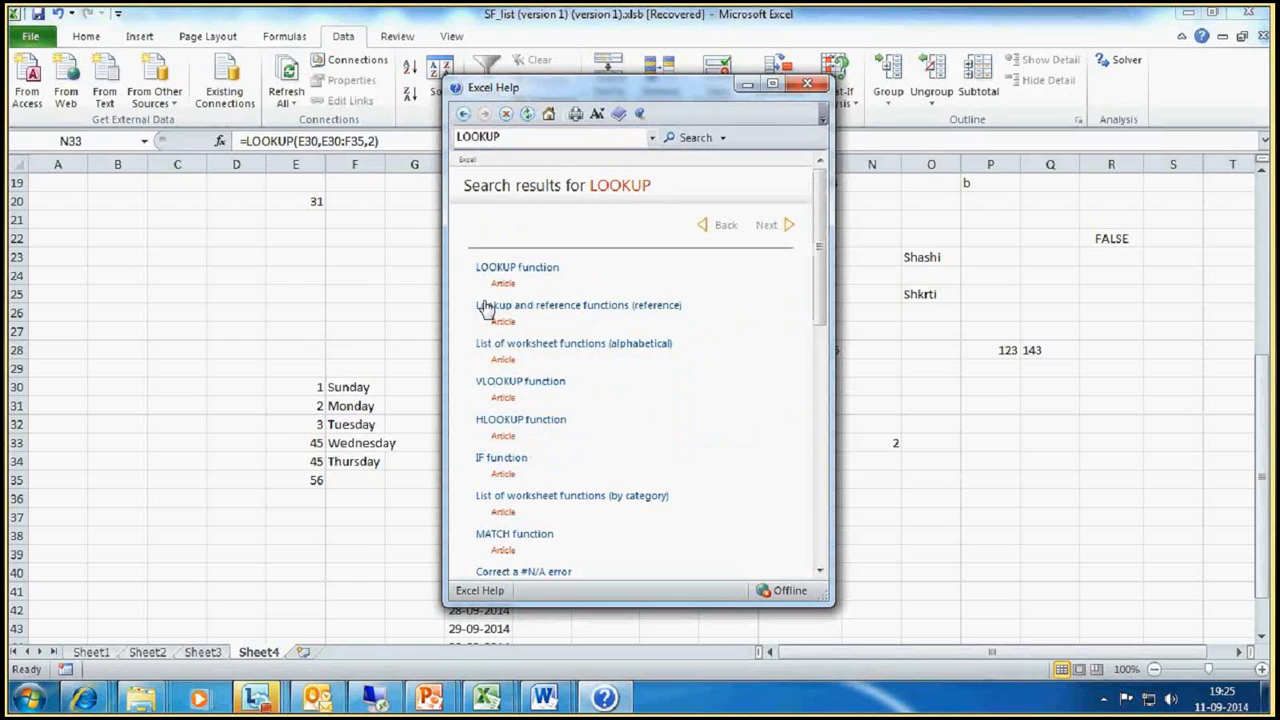
{"action": "left_click", "coordinate": [497, 268]}
{"action": "left_click", "coordinate": [772, 84]}
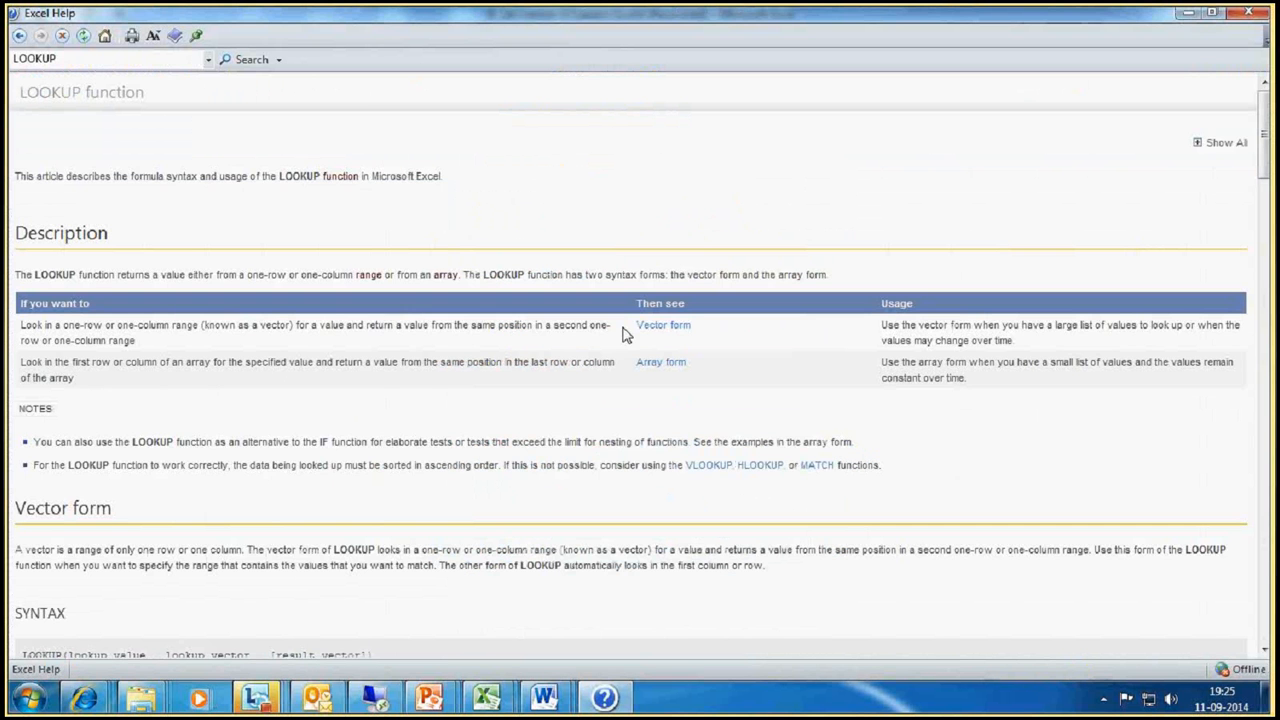
Step: Examine the vector form example in the LOOKUP article, including its Frequency and Color columns and the first sample formula
{"action": "scroll", "coordinate": [622, 335], "scroll_direction": "down", "scroll_amount": 10}
{"action": "scroll", "coordinate": [622, 335], "scroll_direction": "down", "scroll_amount": 3}
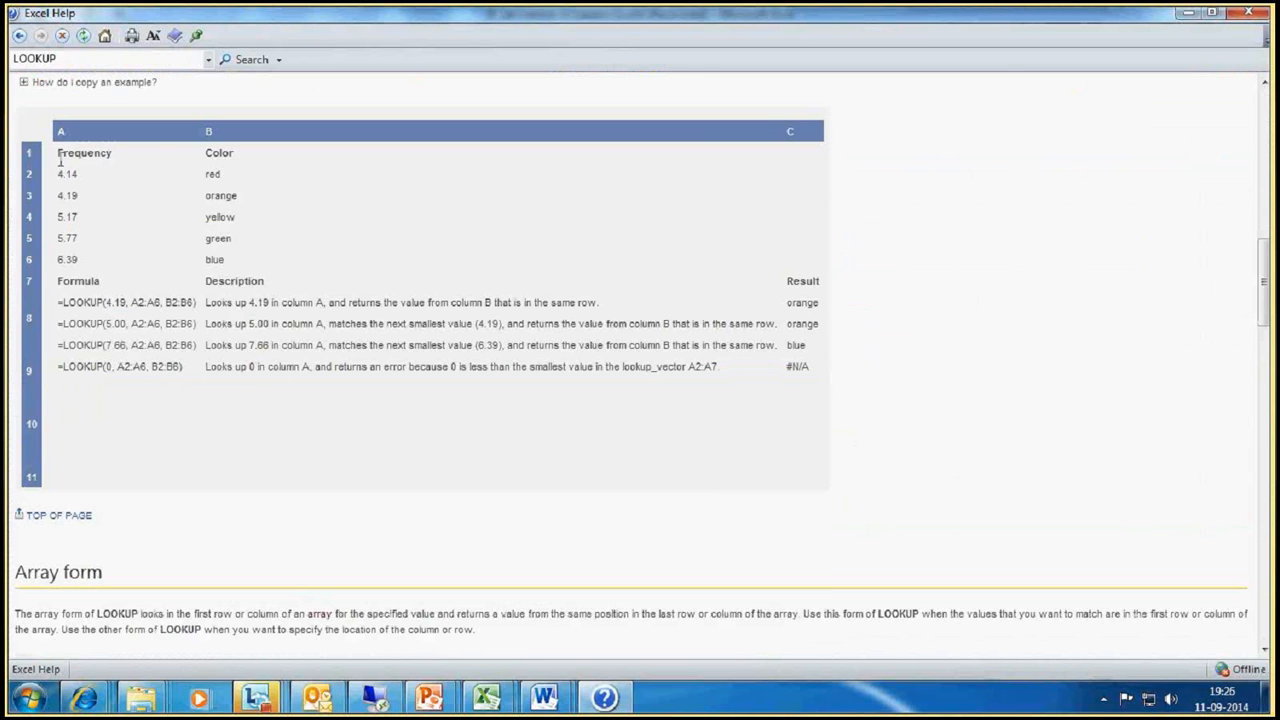
{"action": "left_click_drag", "start_coordinate": [58, 155], "coordinate": [266, 170]}
{"action": "left_click_drag", "start_coordinate": [214, 178], "coordinate": [222, 259]}
{"action": "left_click_drag", "start_coordinate": [127, 303], "coordinate": [107, 307]}
{"action": "left_click", "coordinate": [62, 174]}
{"action": "left_click_drag", "start_coordinate": [128, 302], "coordinate": [107, 302]}
Step: Switch to the SF_list workbook and enter the formula =LOOKUP(E30,E30:E34,F30:F34) in cell M37
{"action": "mouse_move", "coordinate": [487, 697]}
{"action": "mouse_move", "coordinate": [400, 638]}
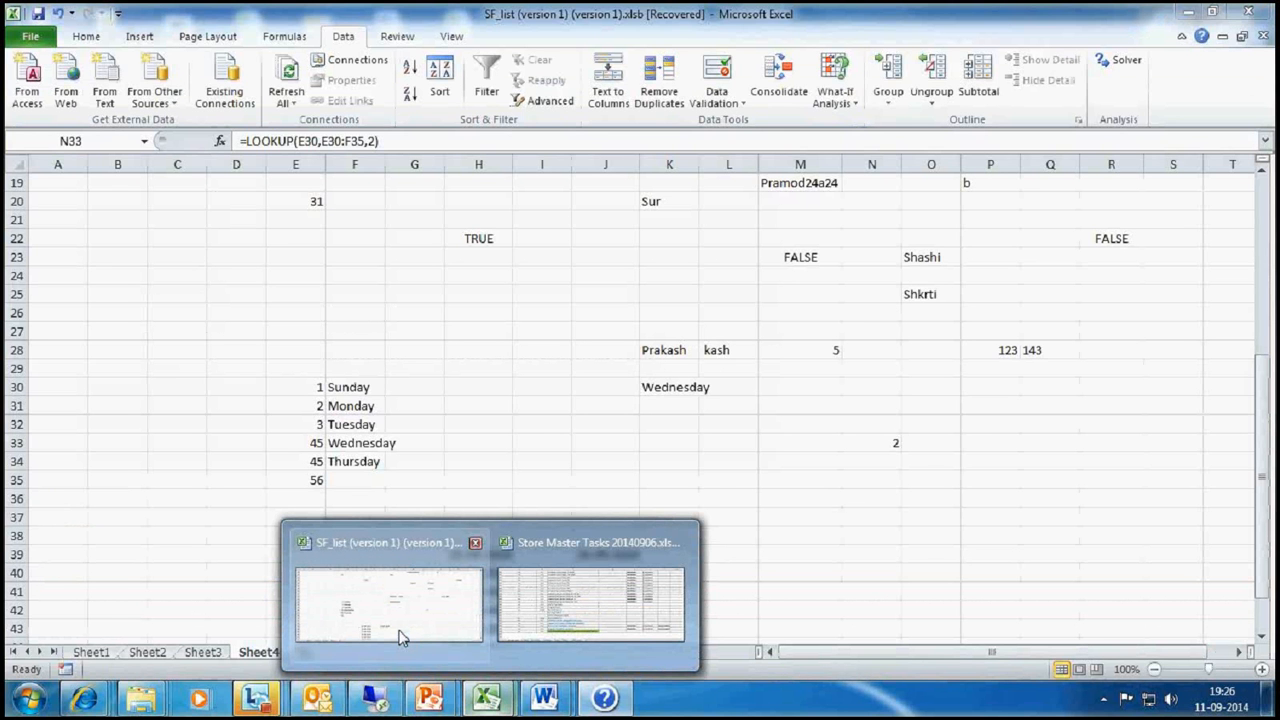
{"action": "left_click", "coordinate": [800, 516]}
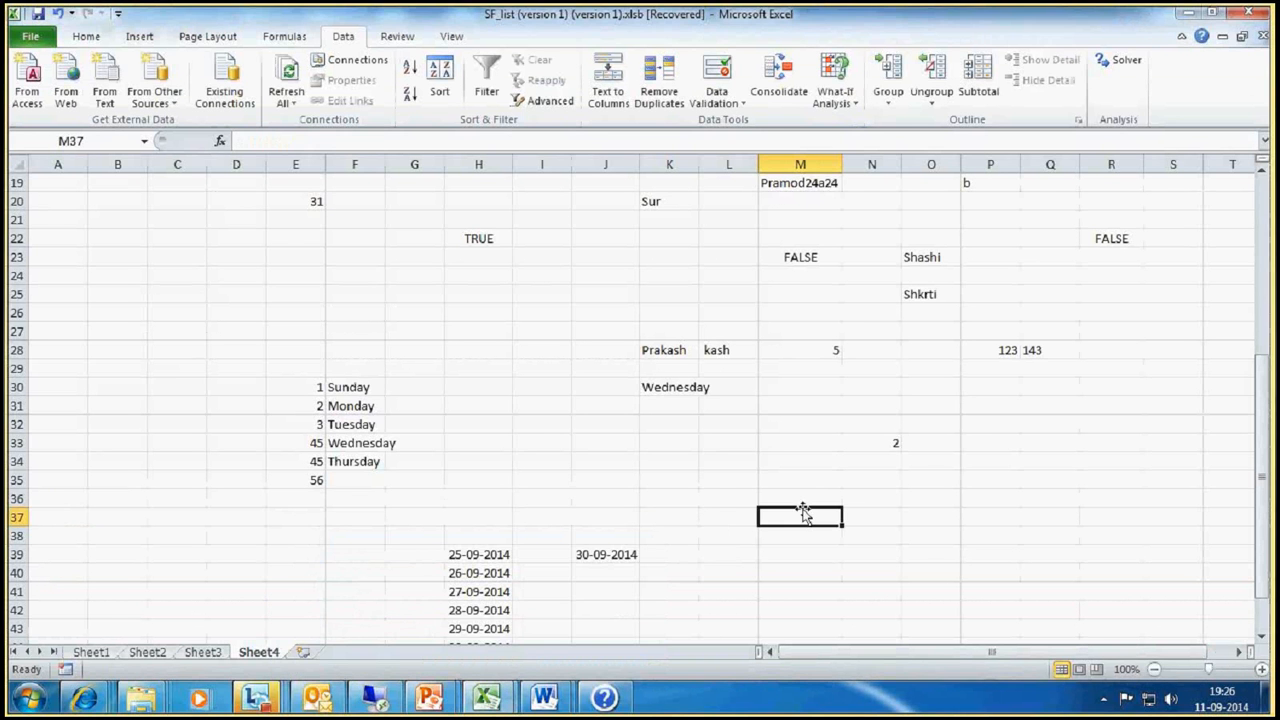
{"action": "type", "text": "=look"}
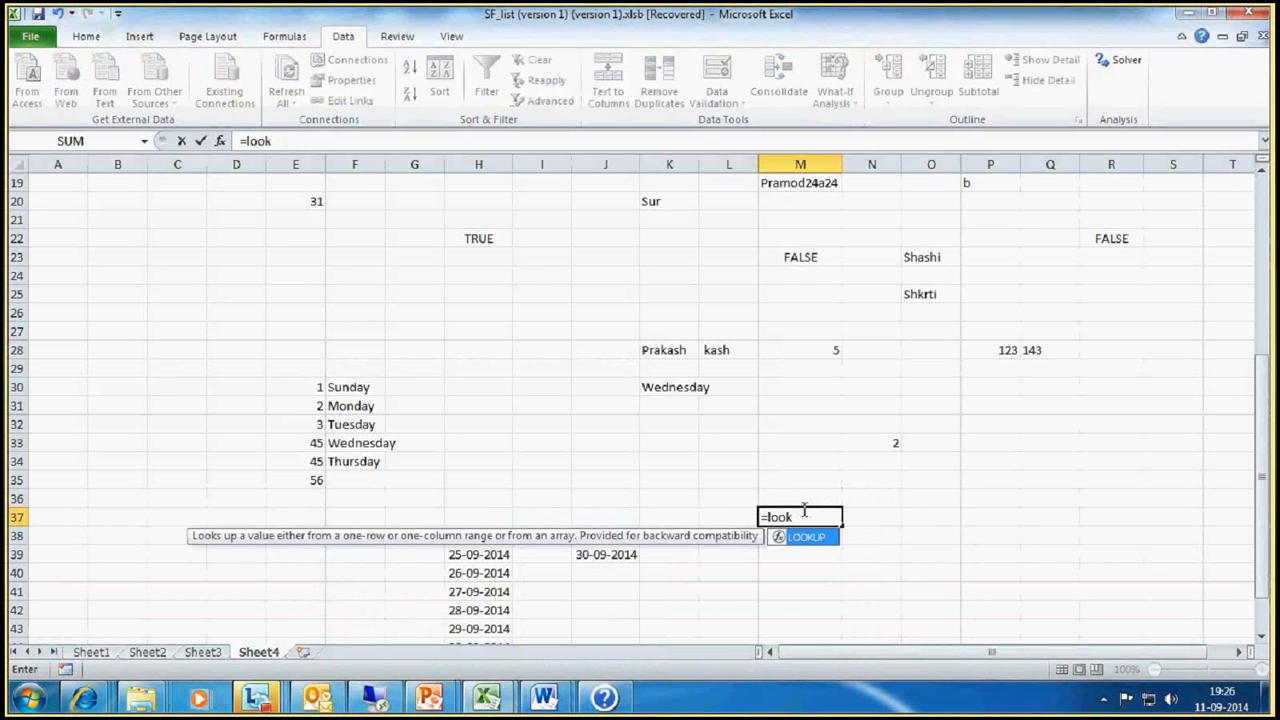
{"action": "type", "text": "up("}
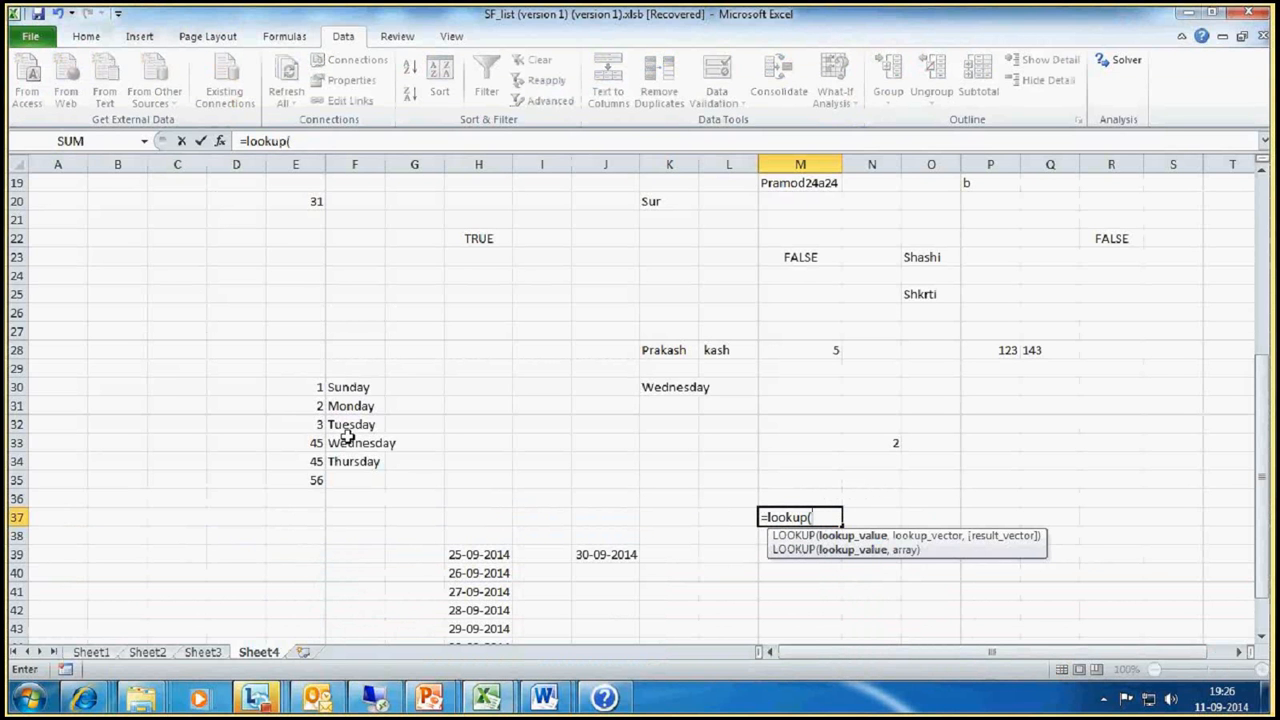
{"action": "left_click", "coordinate": [310, 388]}
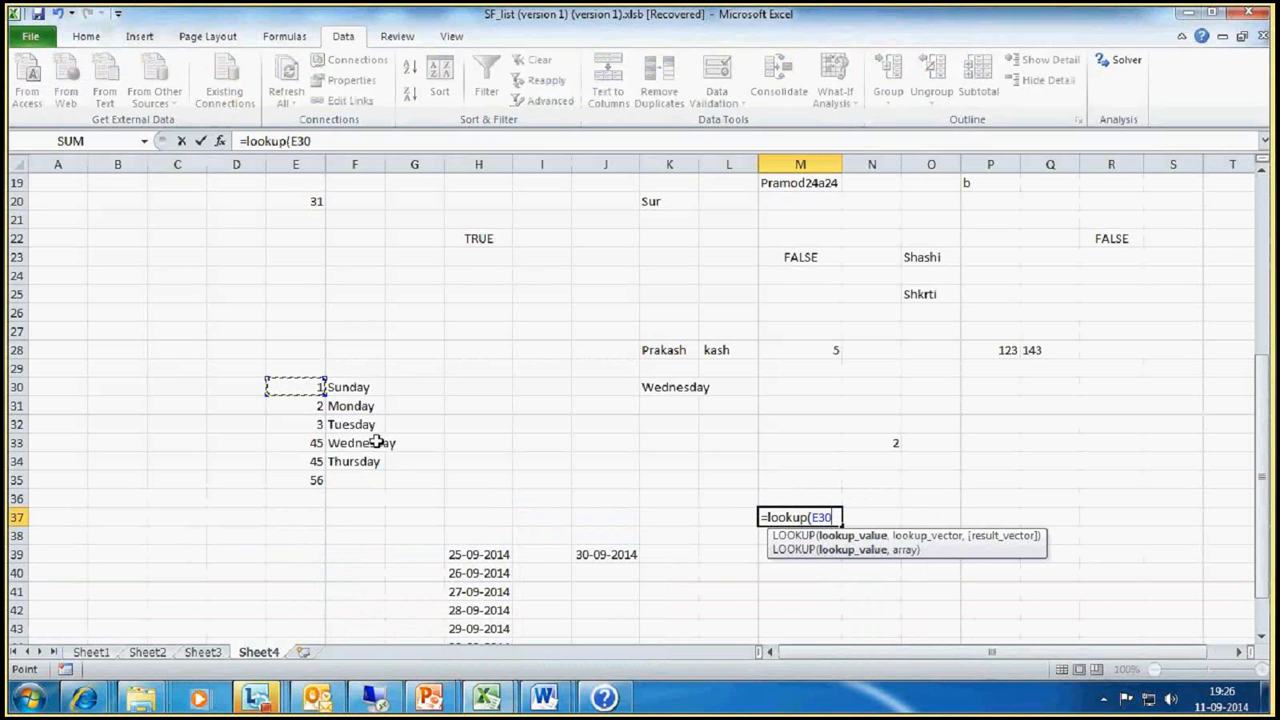
{"action": "type", "text": ","}
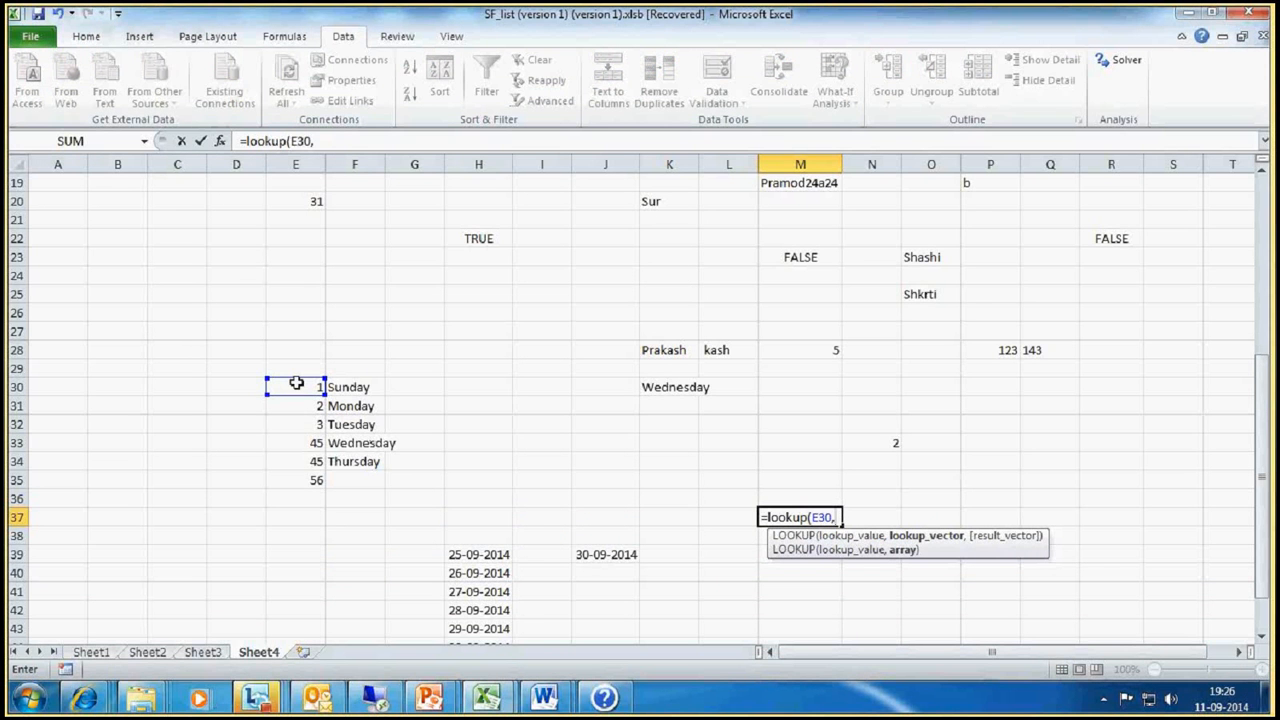
{"action": "left_click_drag", "start_coordinate": [296, 383], "coordinate": [313, 465]}
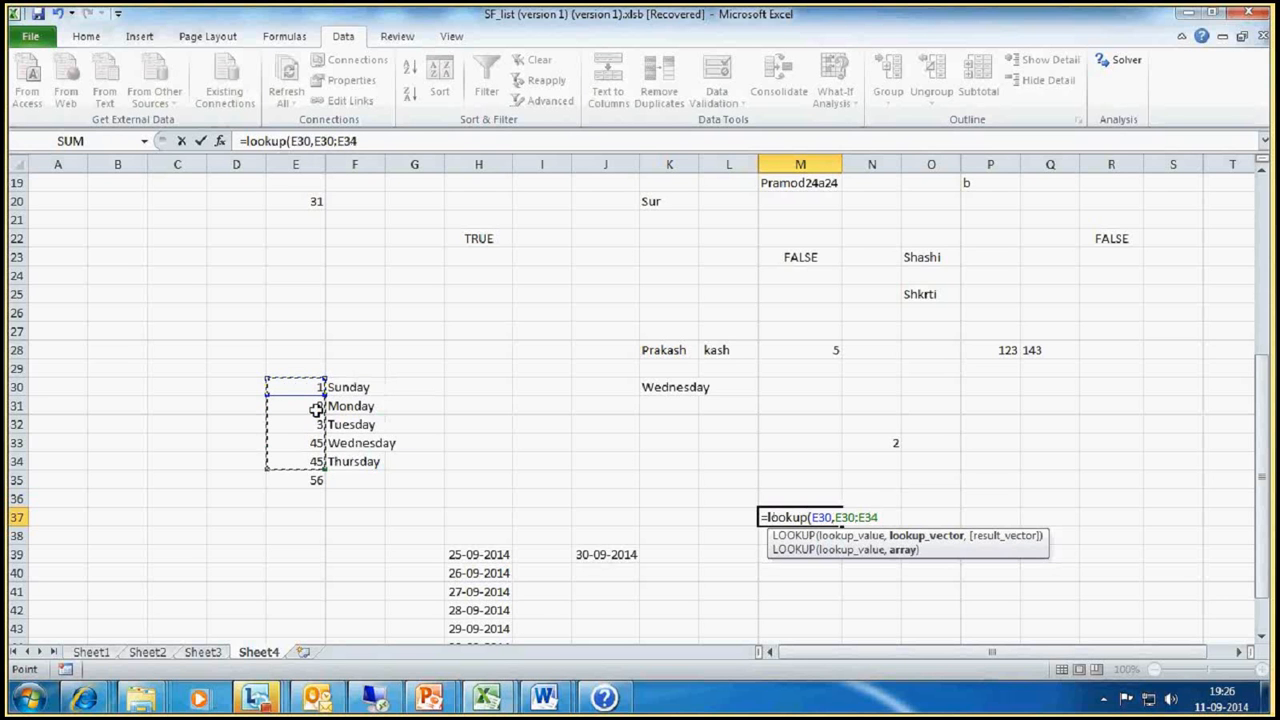
{"action": "left_click_drag", "start_coordinate": [305, 383], "coordinate": [288, 461]}
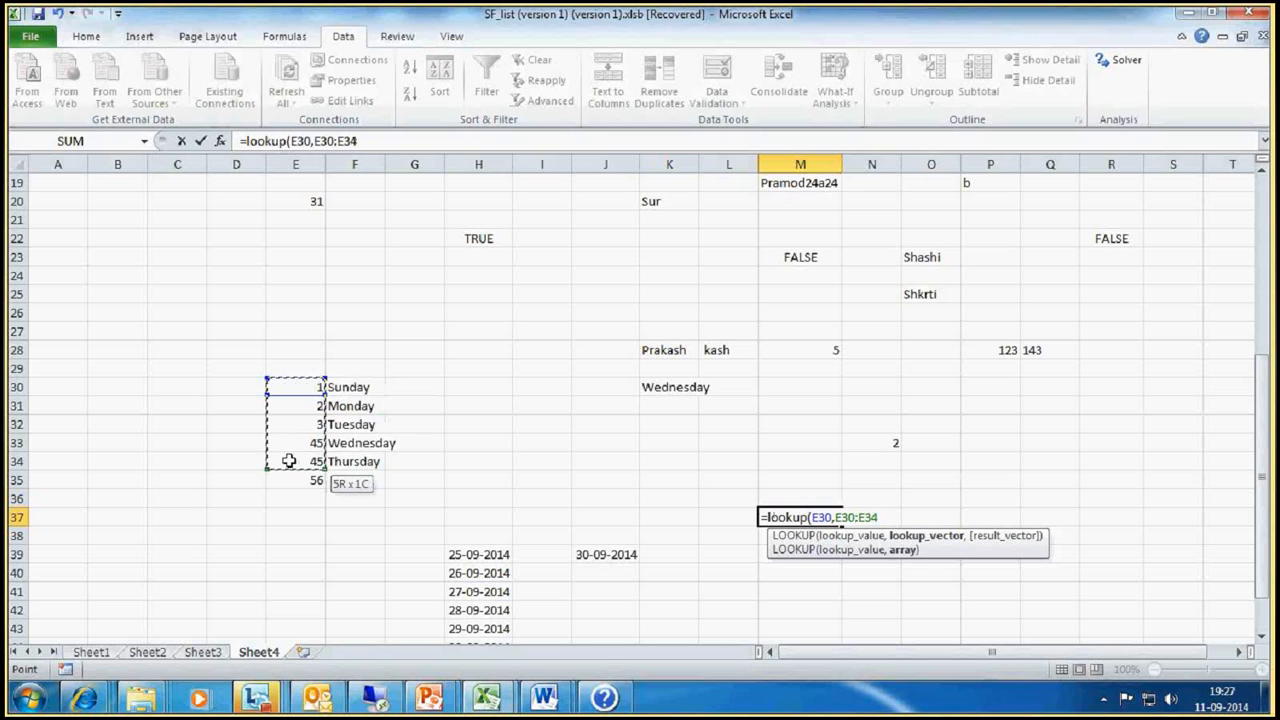
{"action": "type", "text": ","}
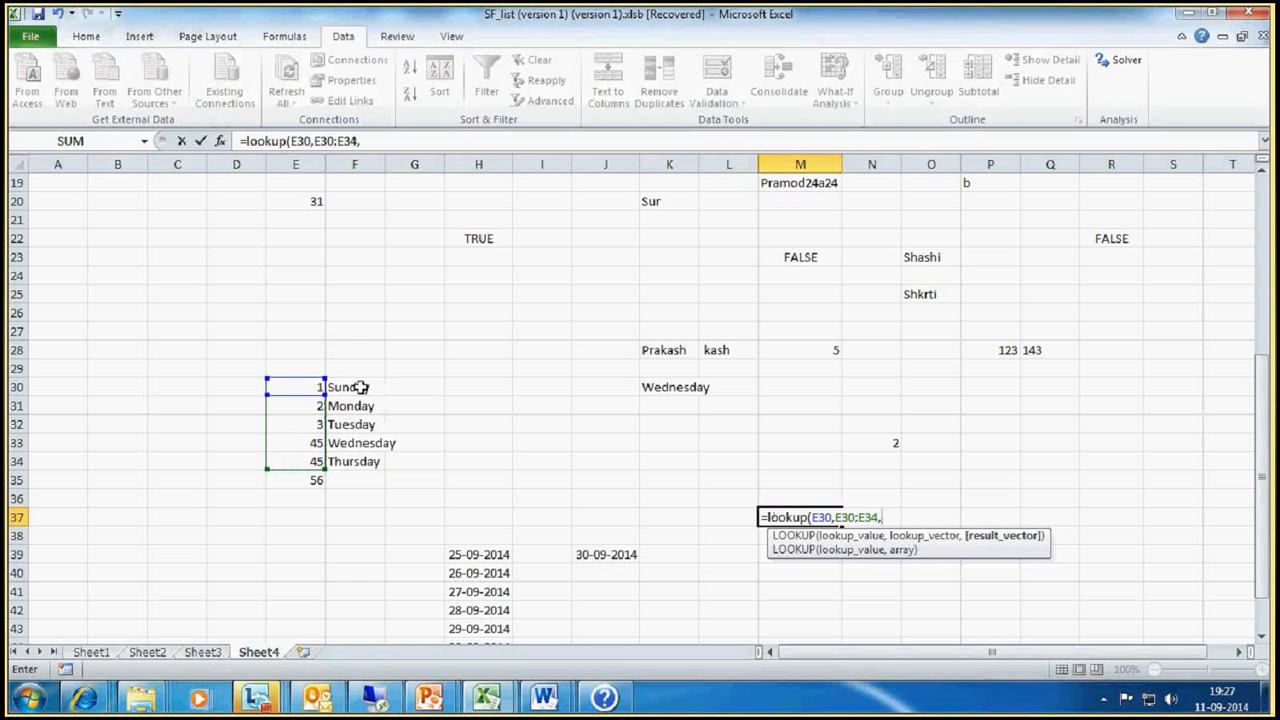
{"action": "left_click_drag", "start_coordinate": [360, 387], "coordinate": [358, 465]}
{"action": "type", "text": ")"}
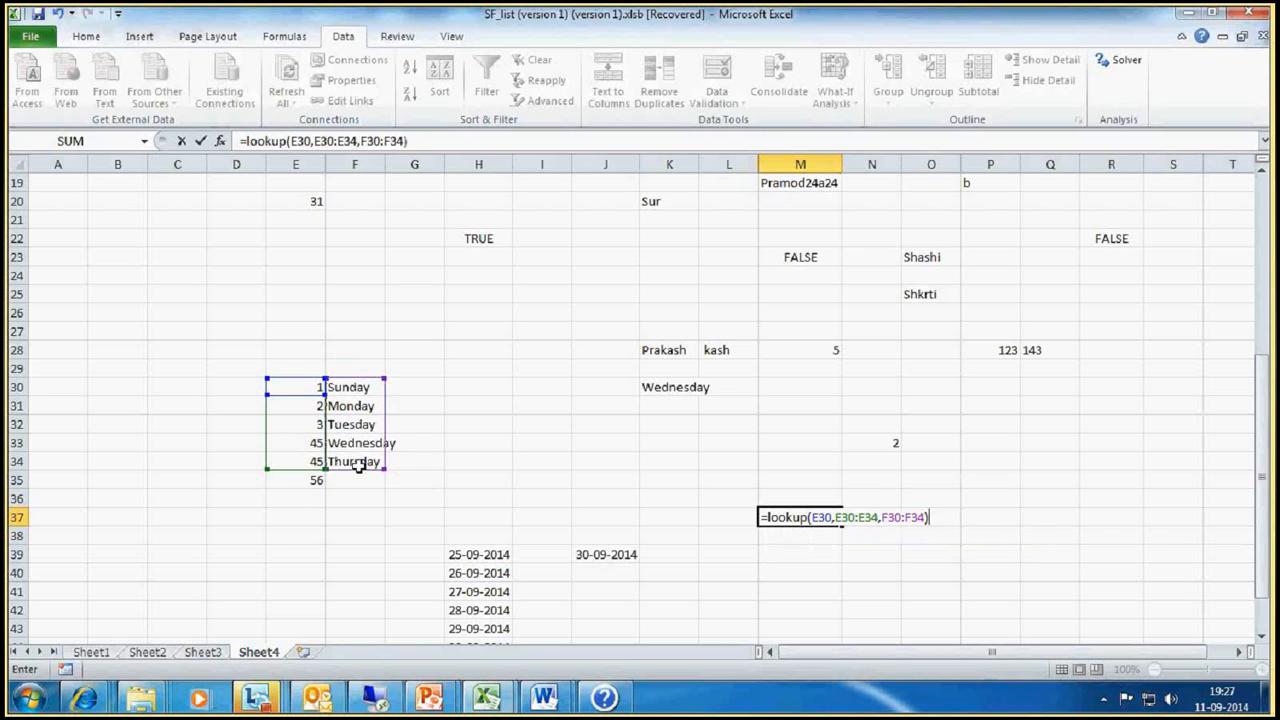
{"action": "key", "text": "Return"}
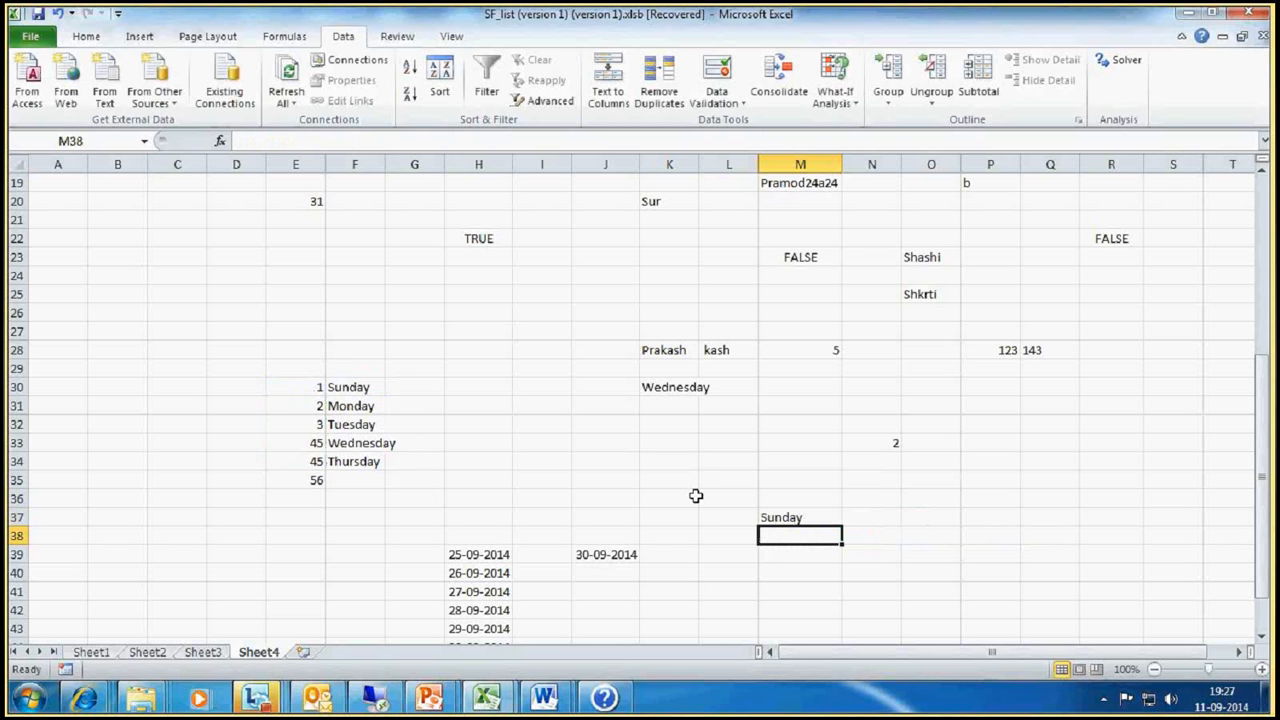
Step: Compare the LOOKUP formula cell M37 with the source cells E30 and F30
{"action": "left_click", "coordinate": [785, 517]}
{"action": "left_click", "coordinate": [304, 386]}
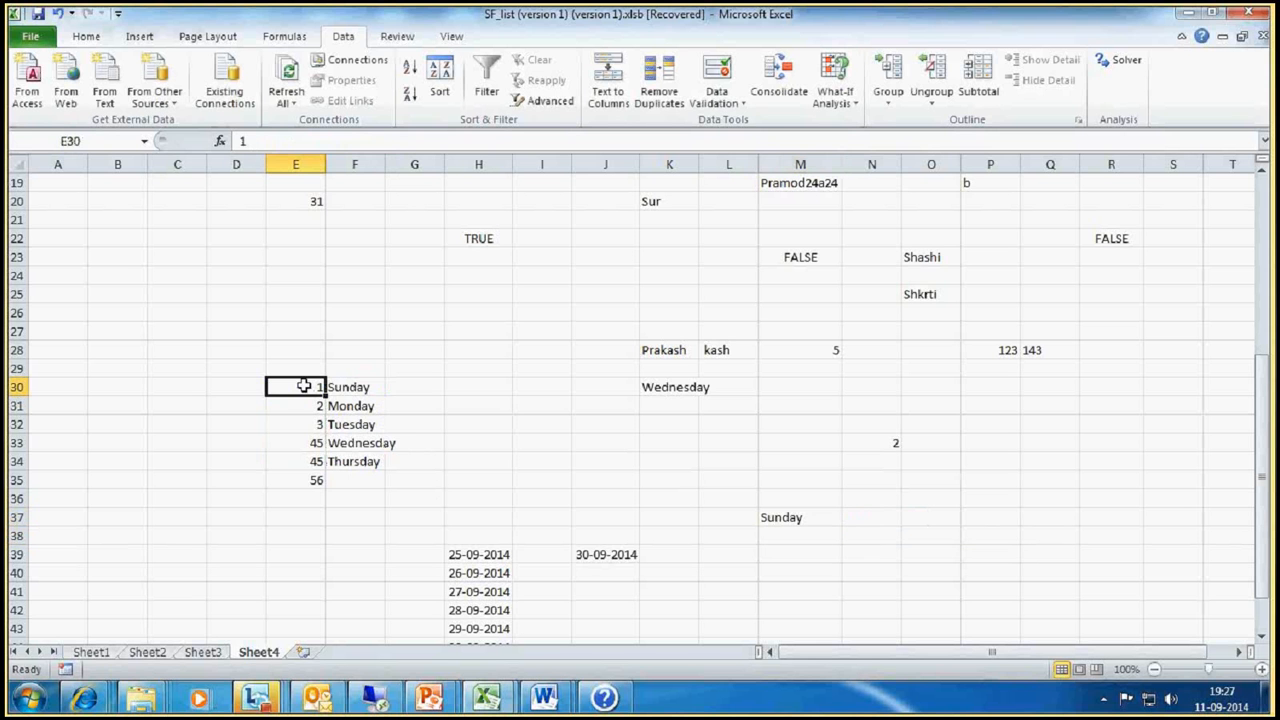
{"action": "left_click", "coordinate": [372, 386]}
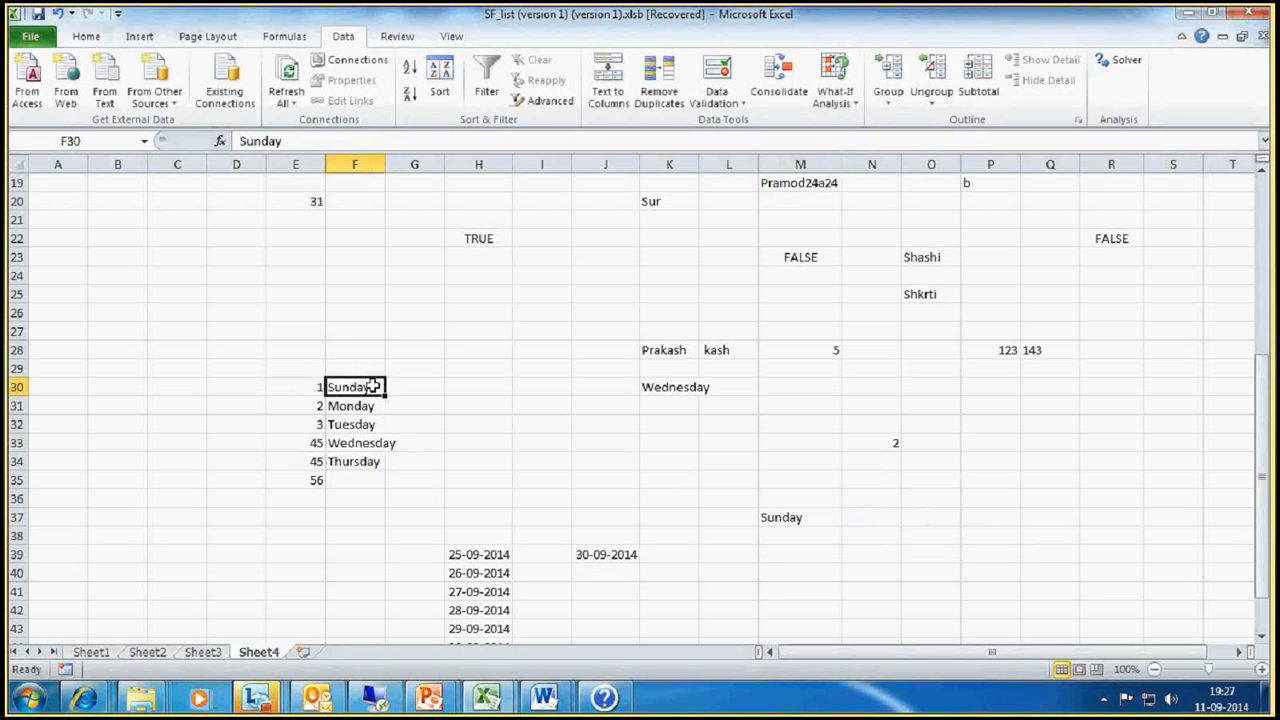
Step: Change the lookup value in the M37 LOOKUP formula to E33
{"action": "left_click", "coordinate": [785, 517]}
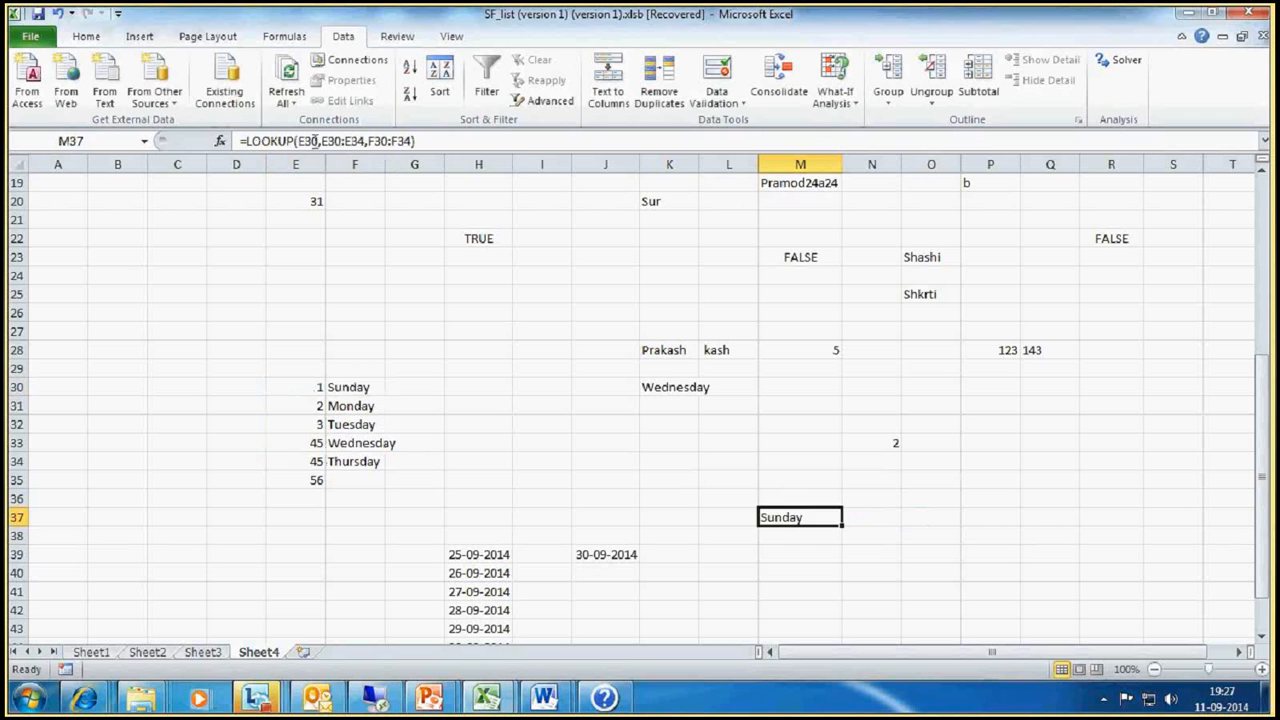
{"action": "left_click", "coordinate": [316, 141]}
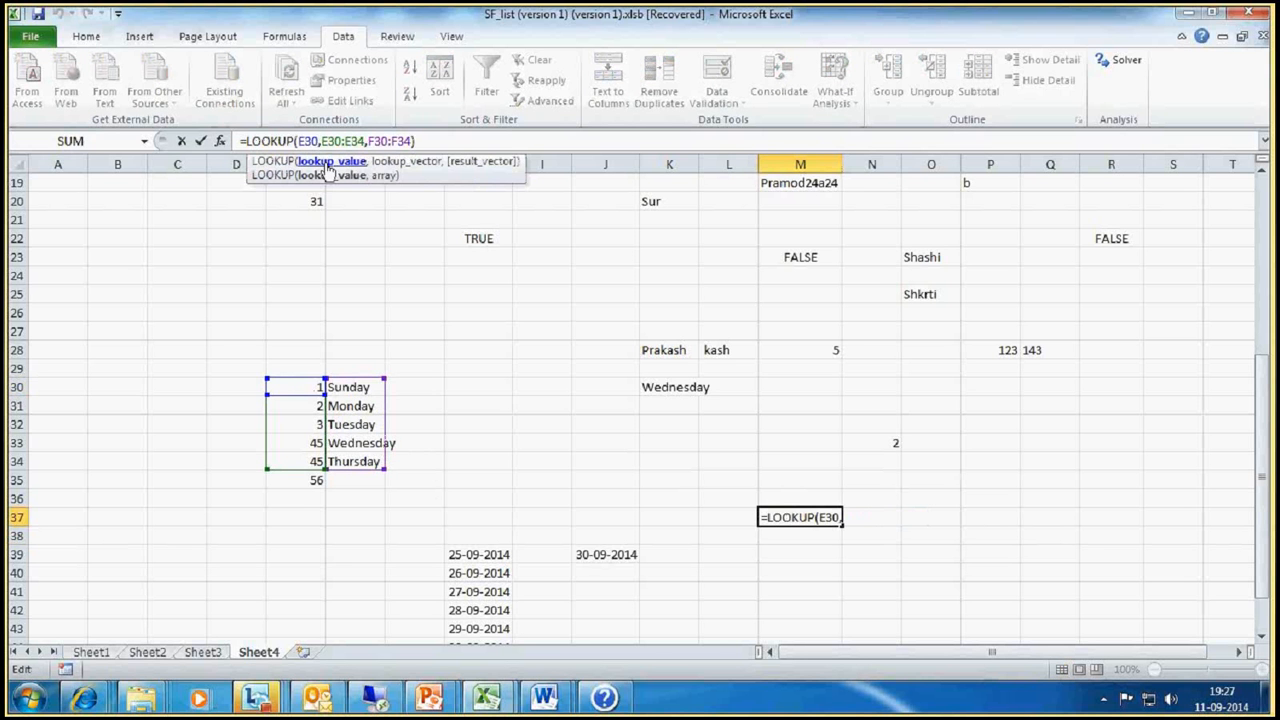
{"action": "key", "text": "BackSpace"}
{"action": "type", "text": "3"}
{"action": "key", "text": "Return"}
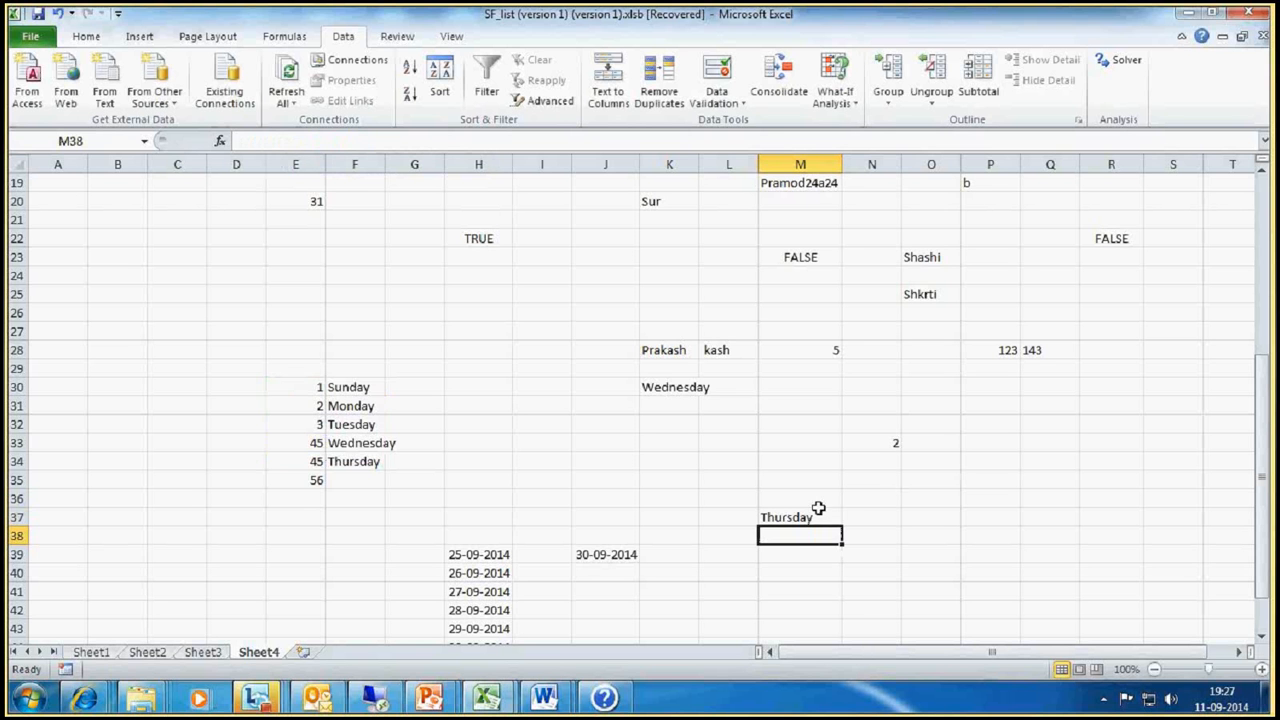
Step: Review the ranges in the M37 LOOKUP formula and set cell E34 beside Thursday to 55
{"action": "left_click", "coordinate": [818, 512]}
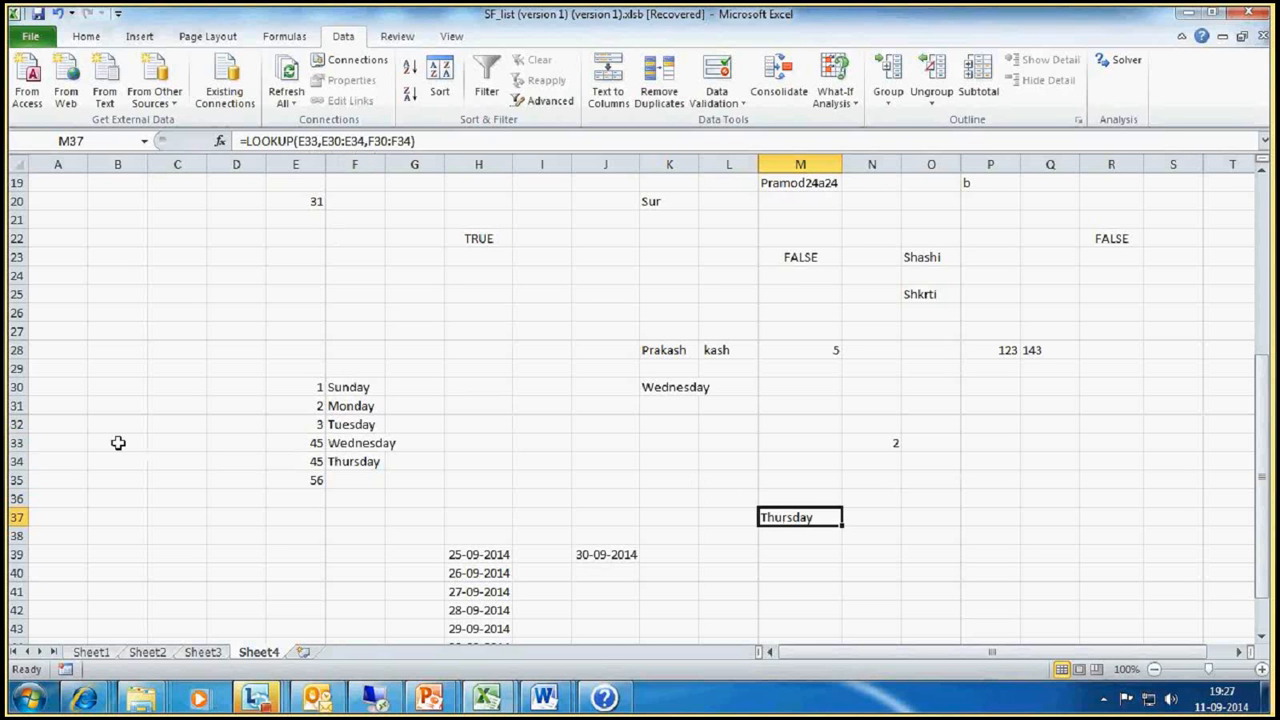
{"action": "key", "text": "F2"}
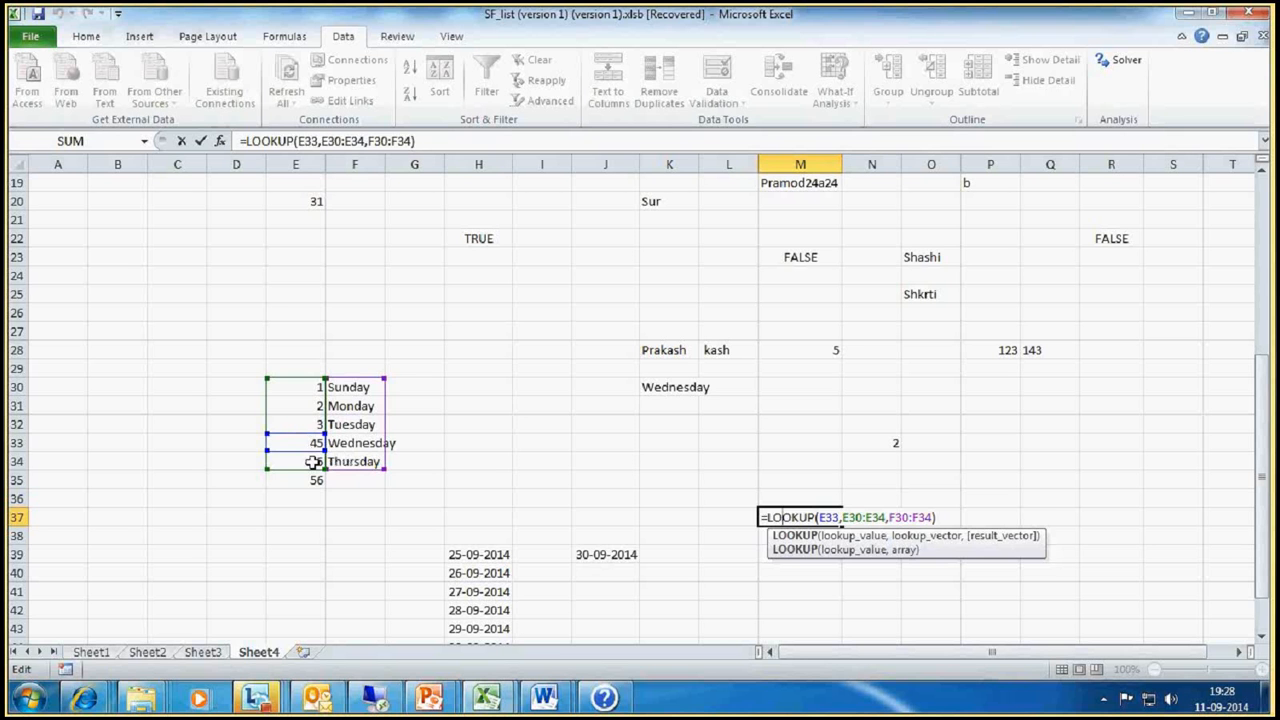
{"action": "left_click", "coordinate": [313, 462]}
{"action": "type", "text": "55"}
{"action": "key", "text": "Return"}
{"action": "left_click", "coordinate": [810, 520]}
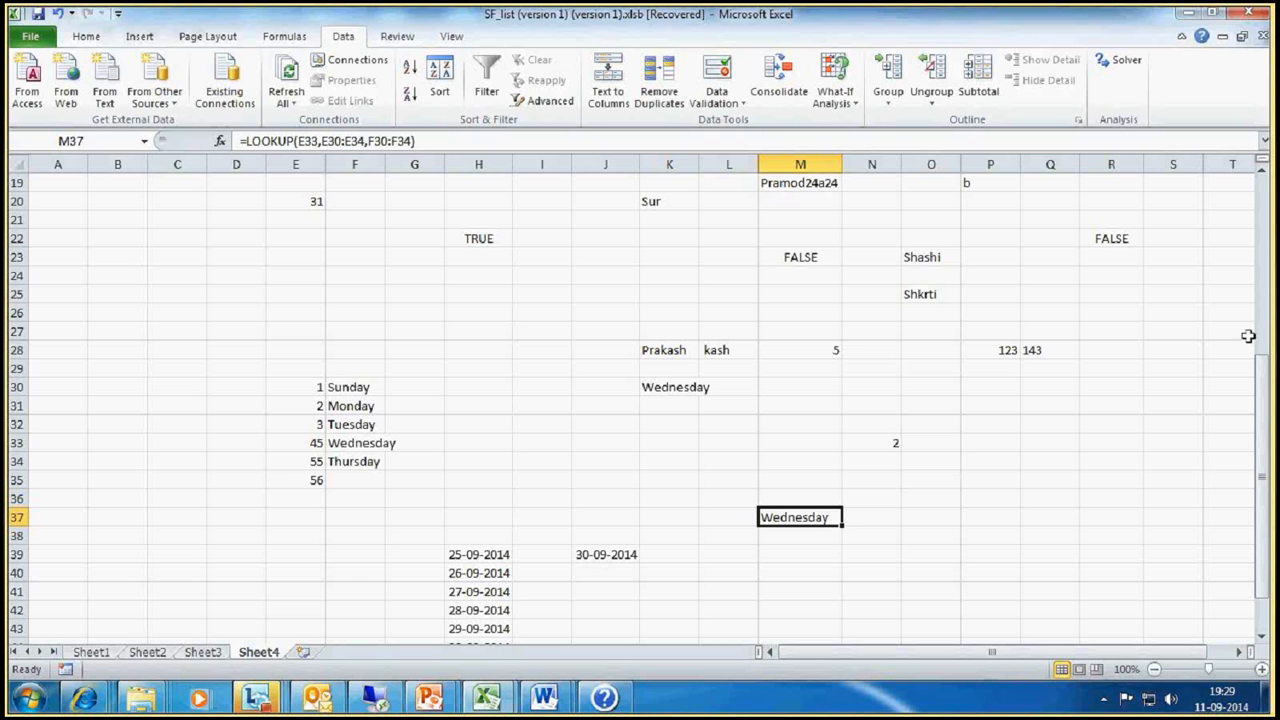
Step: Set cell E32 beside Tuesday to 45 and compare the Tuesday and Wednesday rows
{"action": "left_click", "coordinate": [319, 428]}
{"action": "type", "text": "45"}
{"action": "key", "text": "Return"}
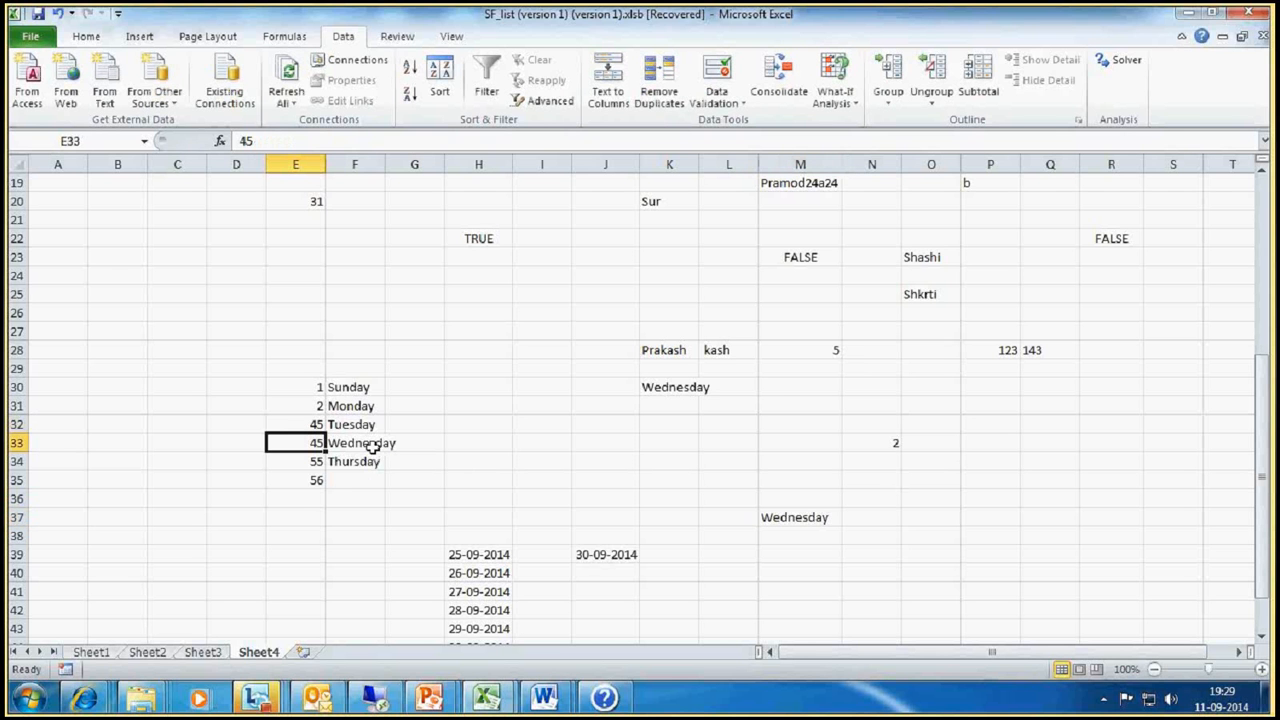
{"action": "left_click", "coordinate": [370, 443]}
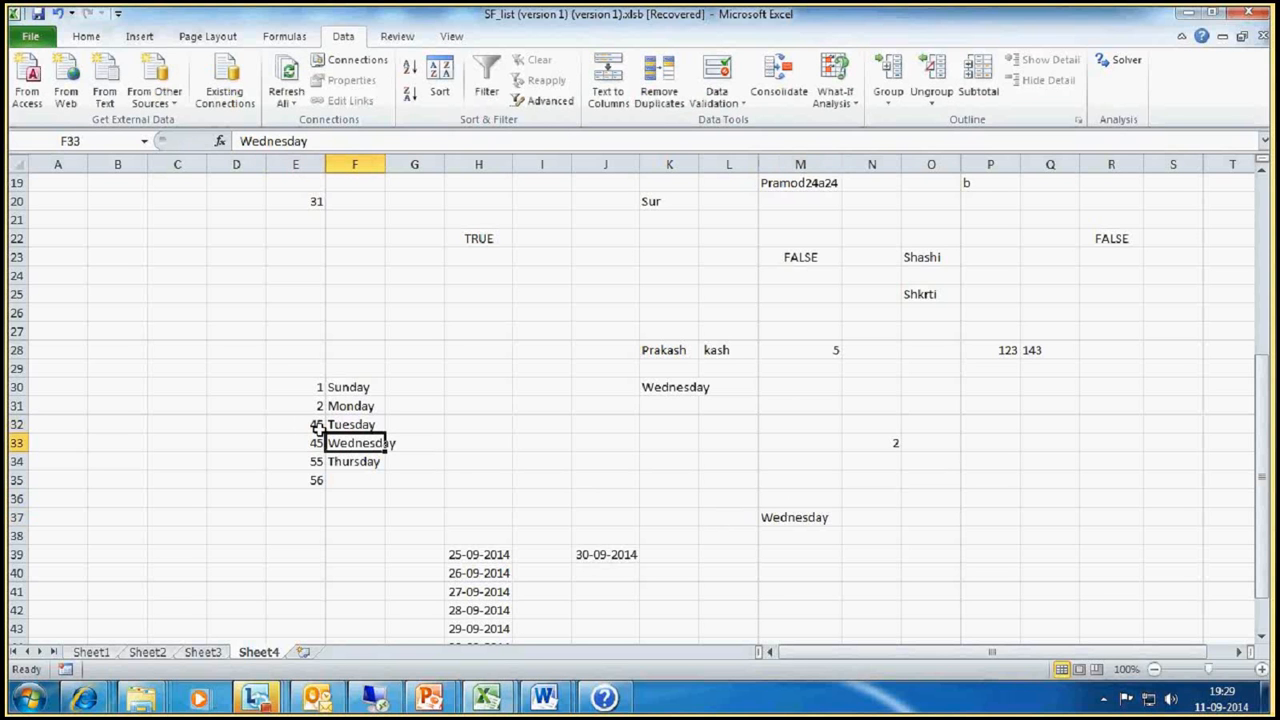
{"action": "left_click", "coordinate": [362, 424]}
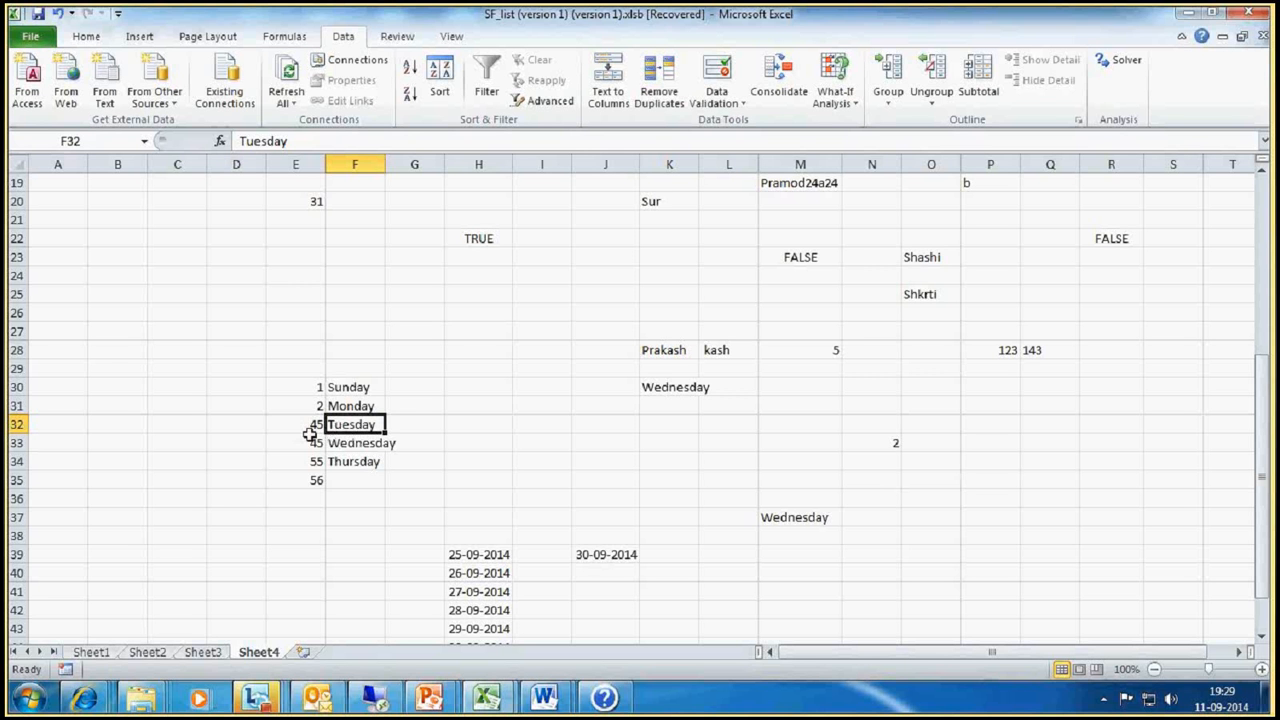
{"action": "left_click_drag", "start_coordinate": [309, 435], "coordinate": [373, 443]}
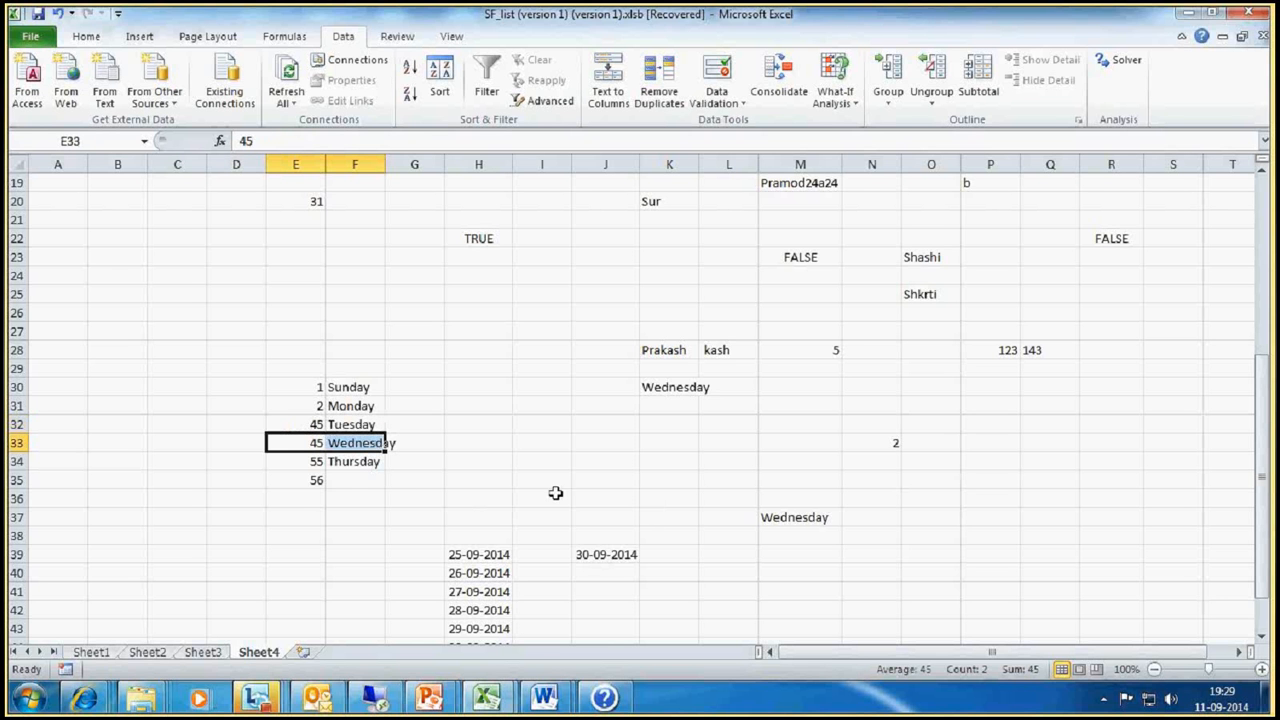
Step: Set cell E34 beside Thursday to 45 and check the LOOKUP formula in M37
{"action": "left_click", "coordinate": [314, 467]}
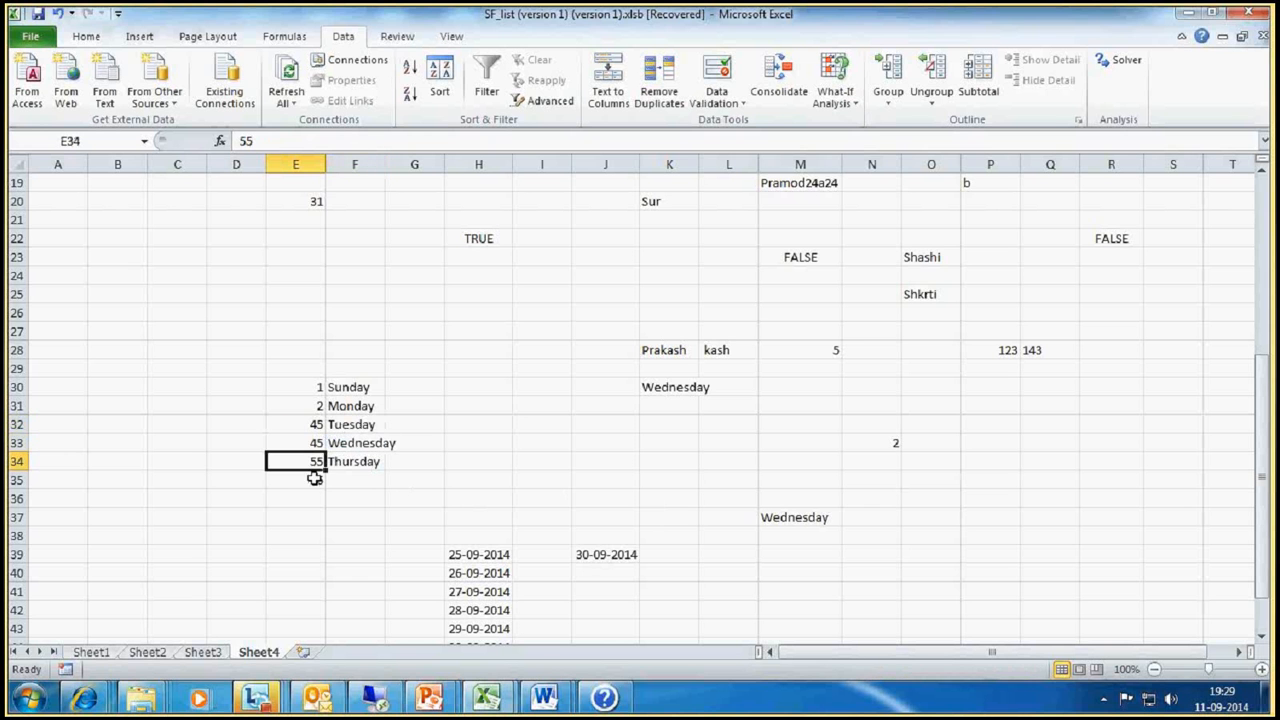
{"action": "type", "text": "45"}
{"action": "key", "text": "Return"}
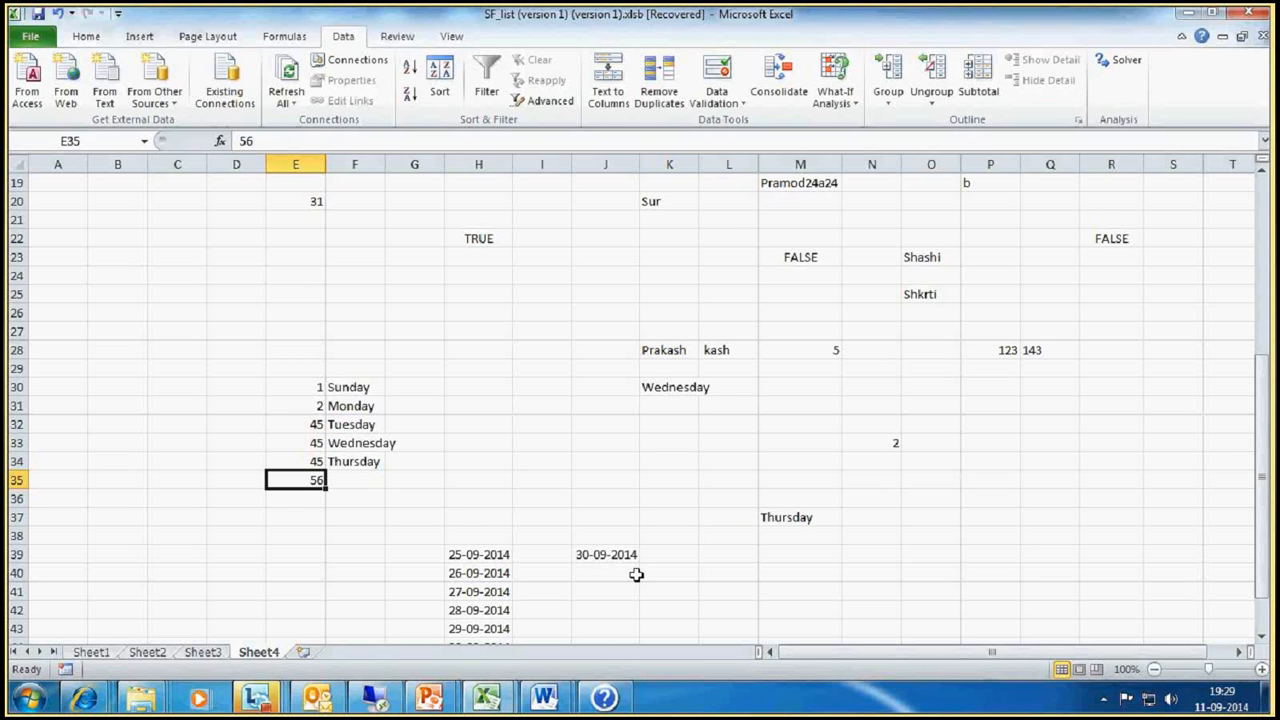
{"action": "left_click", "coordinate": [778, 515]}
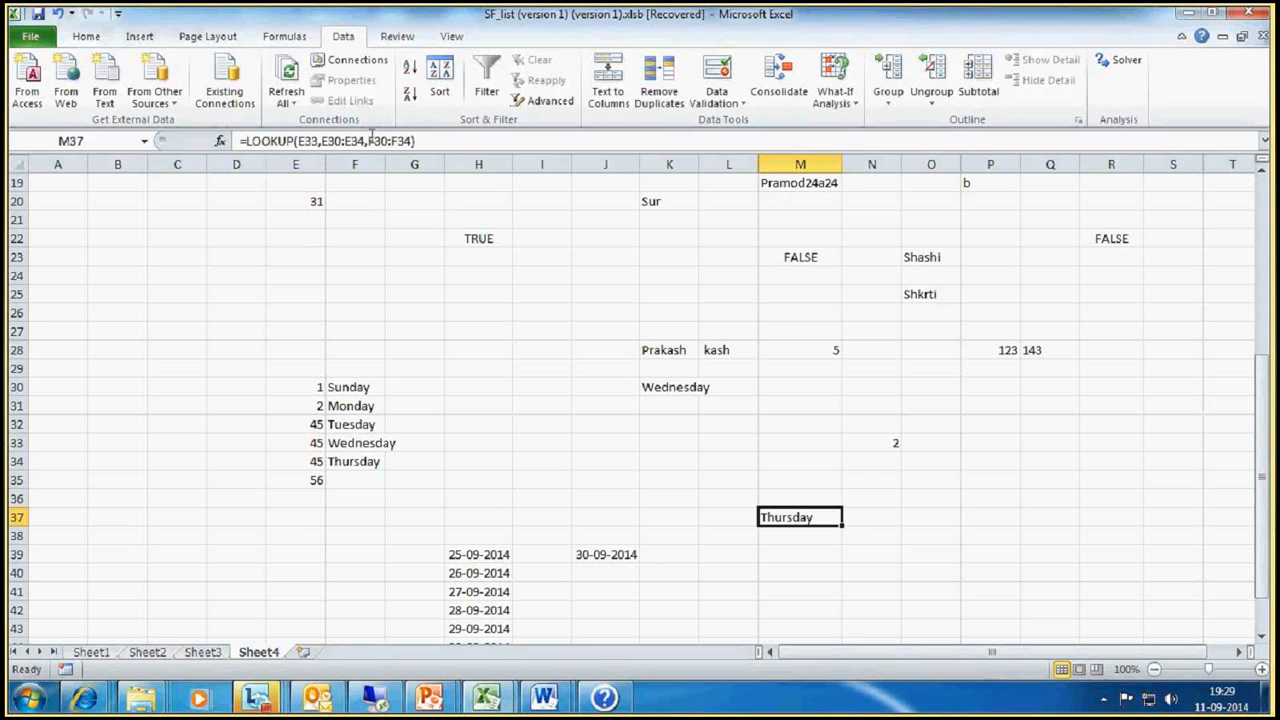
Step: Switch to Excel Help and examine array form Example 1 for LOOKUP, including the "C" lookup value and array in the first formula
{"action": "left_click", "coordinate": [620, 697]}
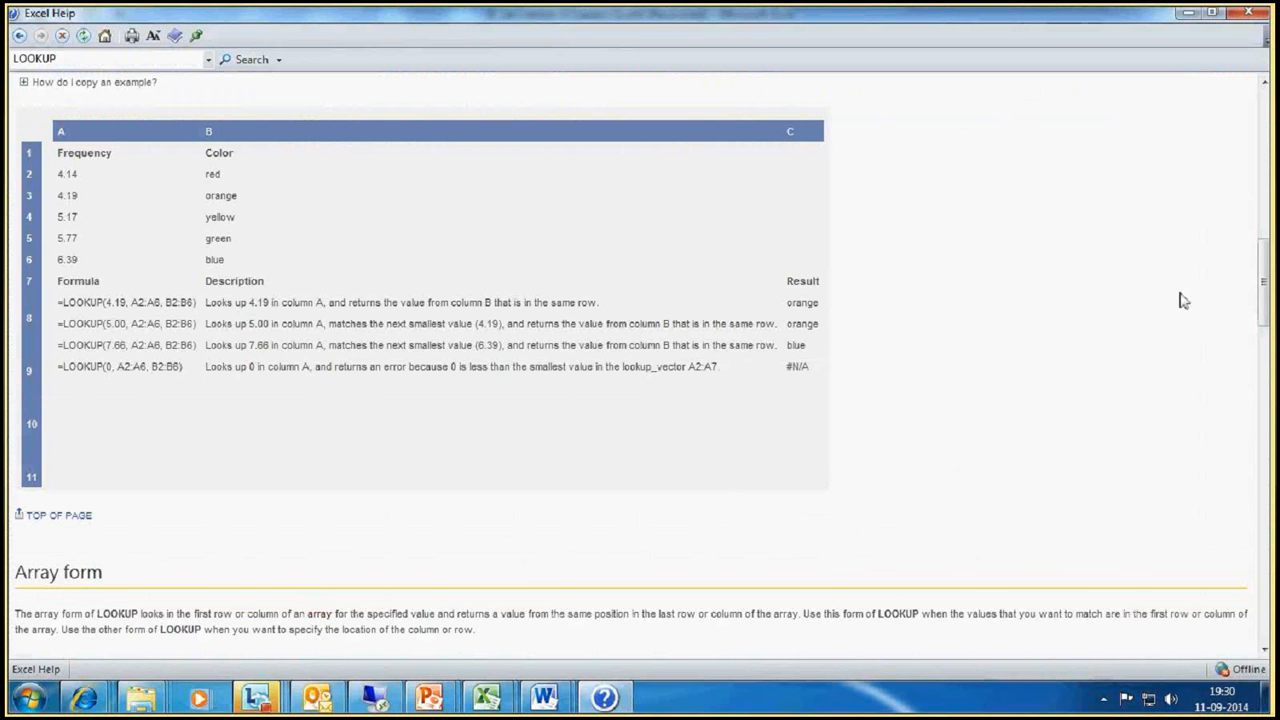
{"action": "left_click_drag", "start_coordinate": [1258, 287], "coordinate": [1268, 462]}
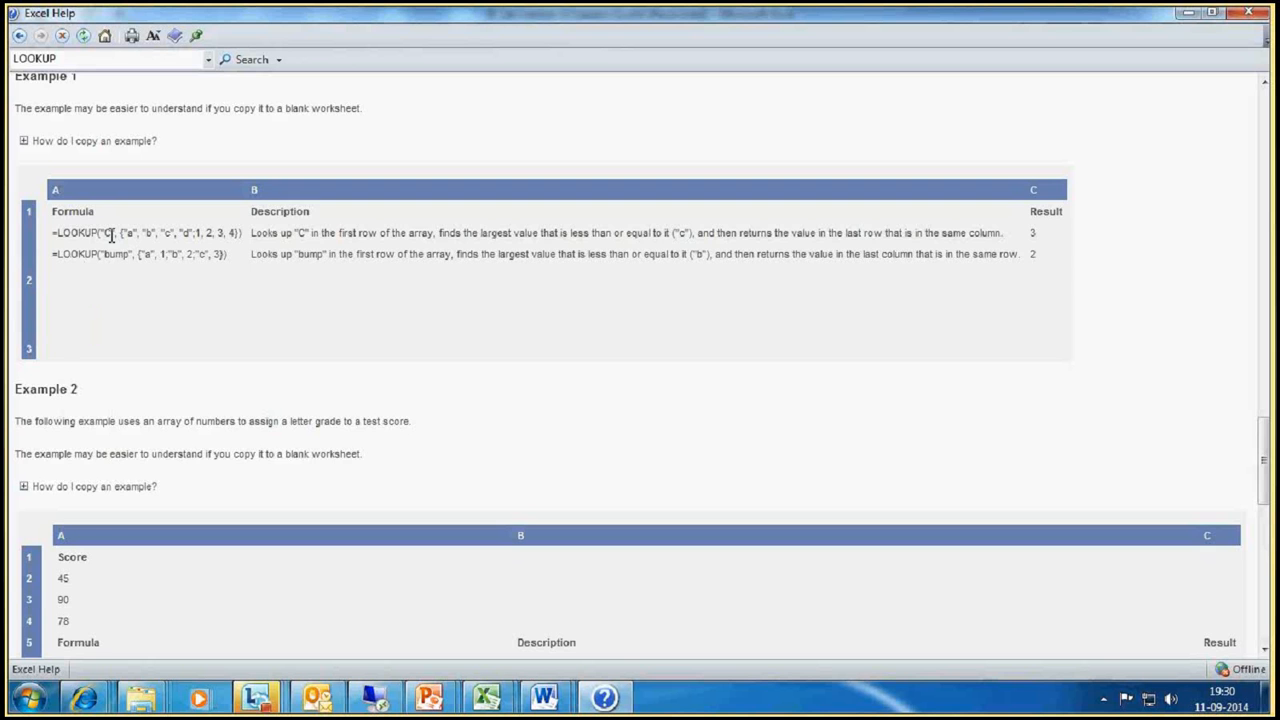
{"action": "scroll", "coordinate": [118, 236], "scroll_direction": "up", "scroll_amount": 2}
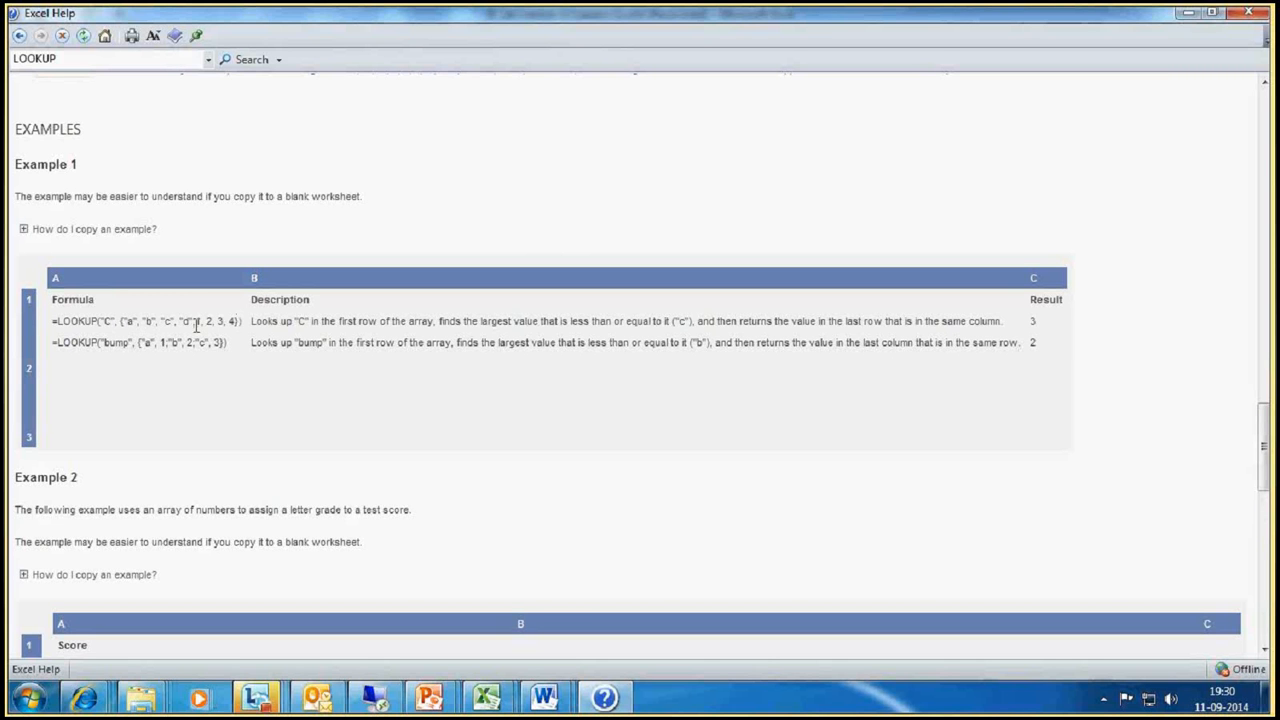
{"action": "left_click_drag", "start_coordinate": [190, 323], "coordinate": [231, 321]}
{"action": "left_click", "coordinate": [127, 321]}
{"action": "left_click_drag", "start_coordinate": [121, 322], "coordinate": [238, 323]}
{"action": "left_click_drag", "start_coordinate": [101, 321], "coordinate": [108, 322]}
Step: Switch to the SF_list workbook in Excel and start a LOOKUP formula in cell P36 with "a" as the lookup value
{"action": "mouse_move", "coordinate": [508, 706]}
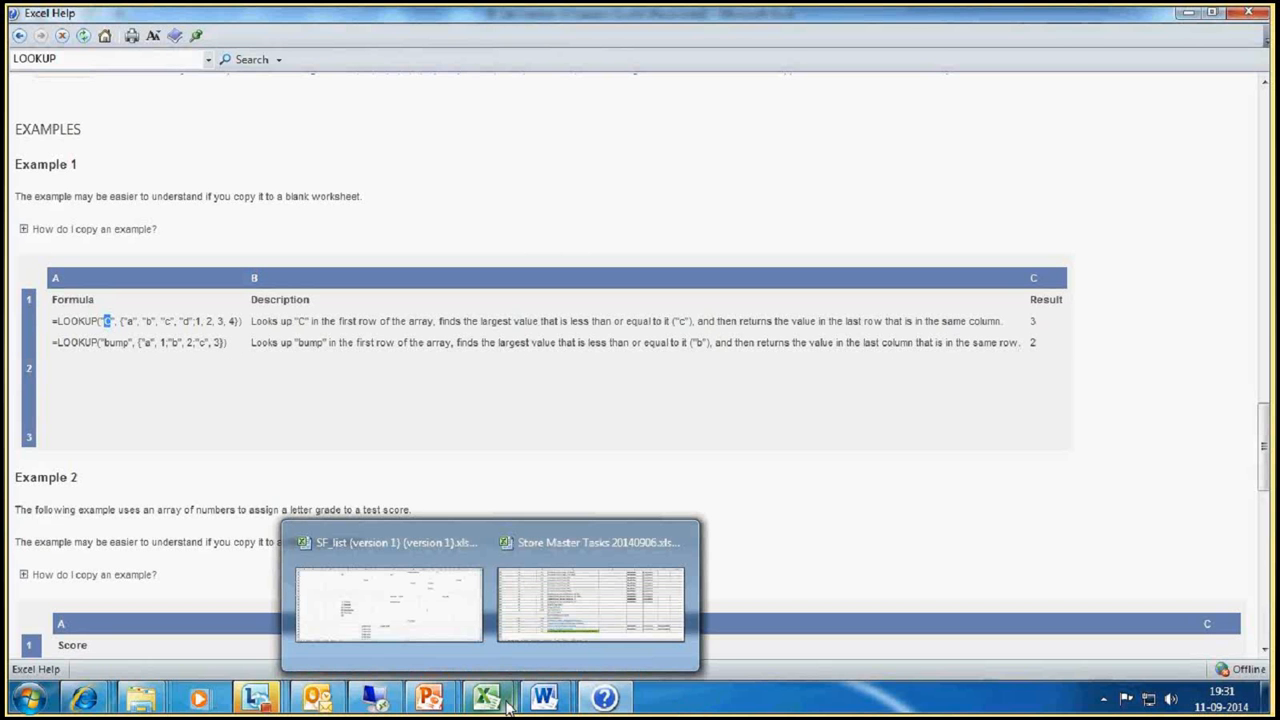
{"action": "left_click", "coordinate": [443, 601]}
{"action": "left_click", "coordinate": [993, 495]}
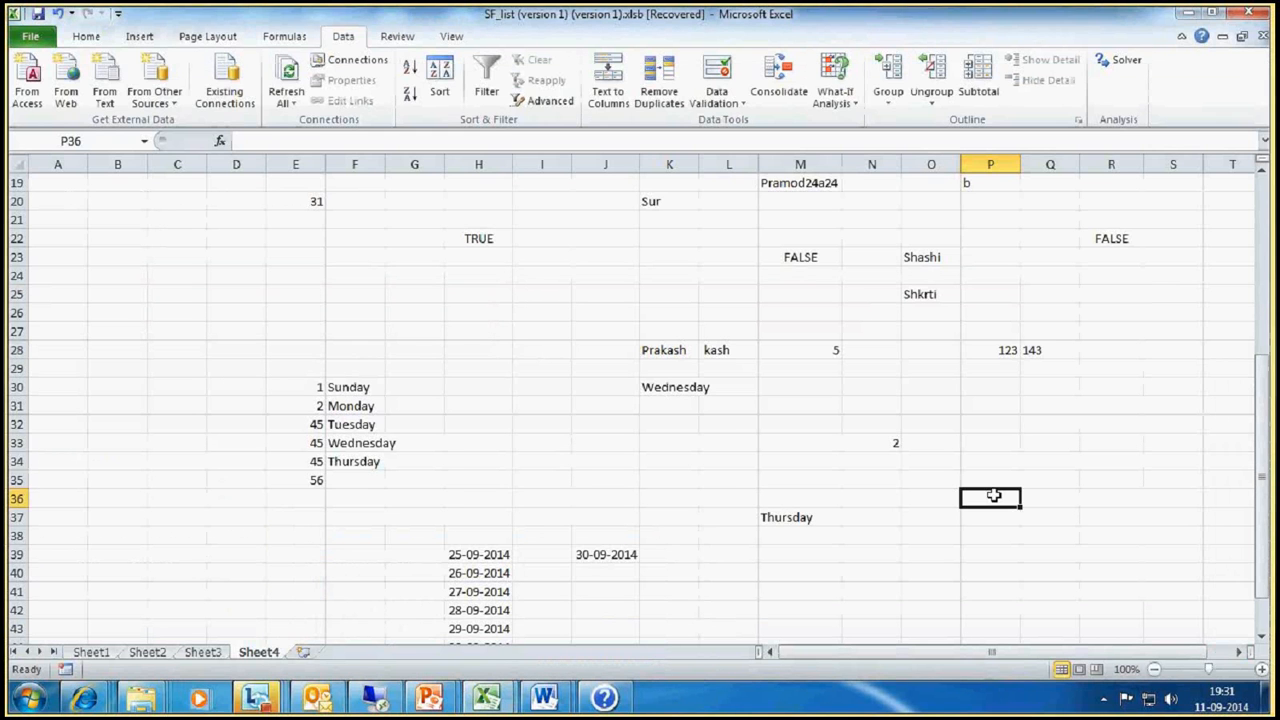
{"action": "type", "text": "="}
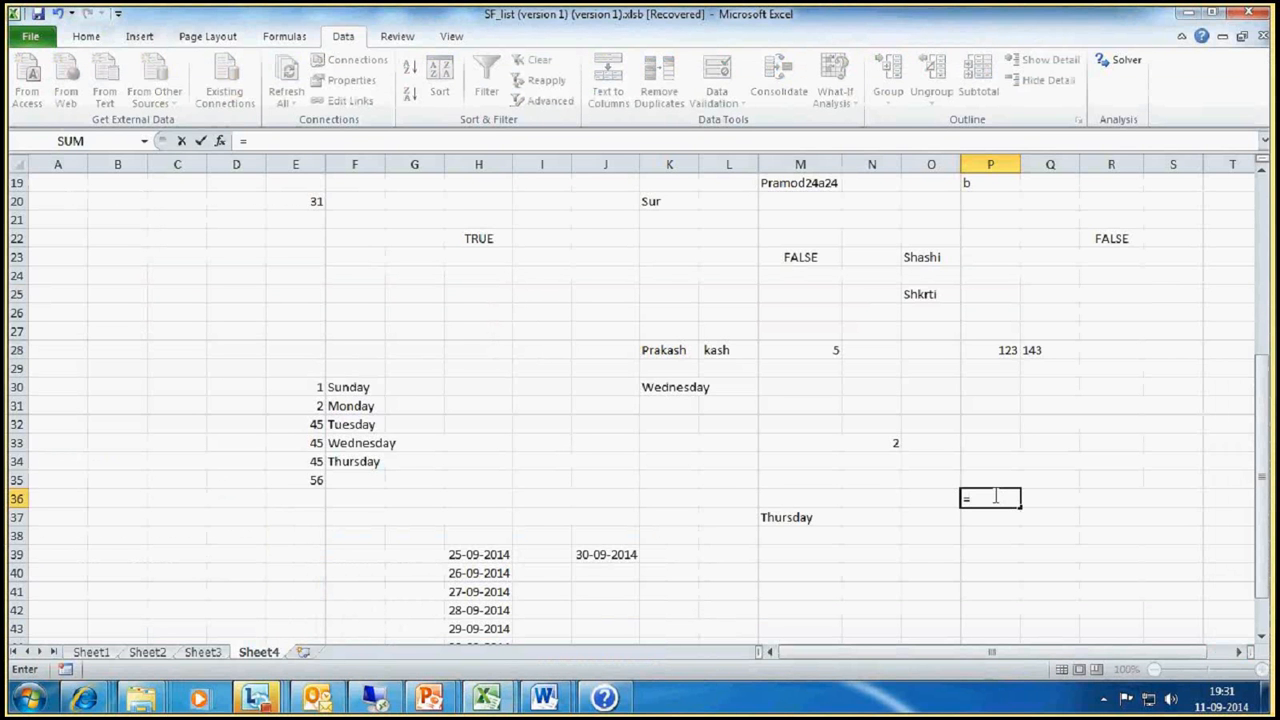
{"action": "type", "text": "look"}
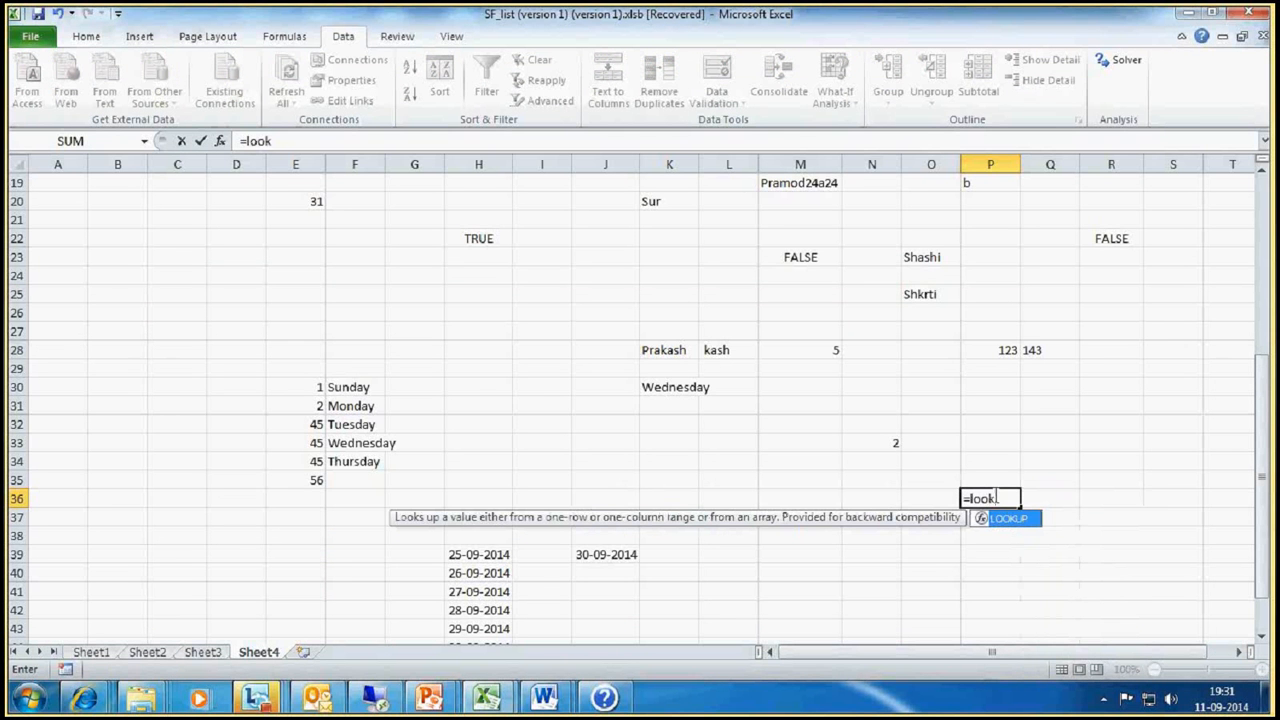
{"action": "type", "text": "up("}
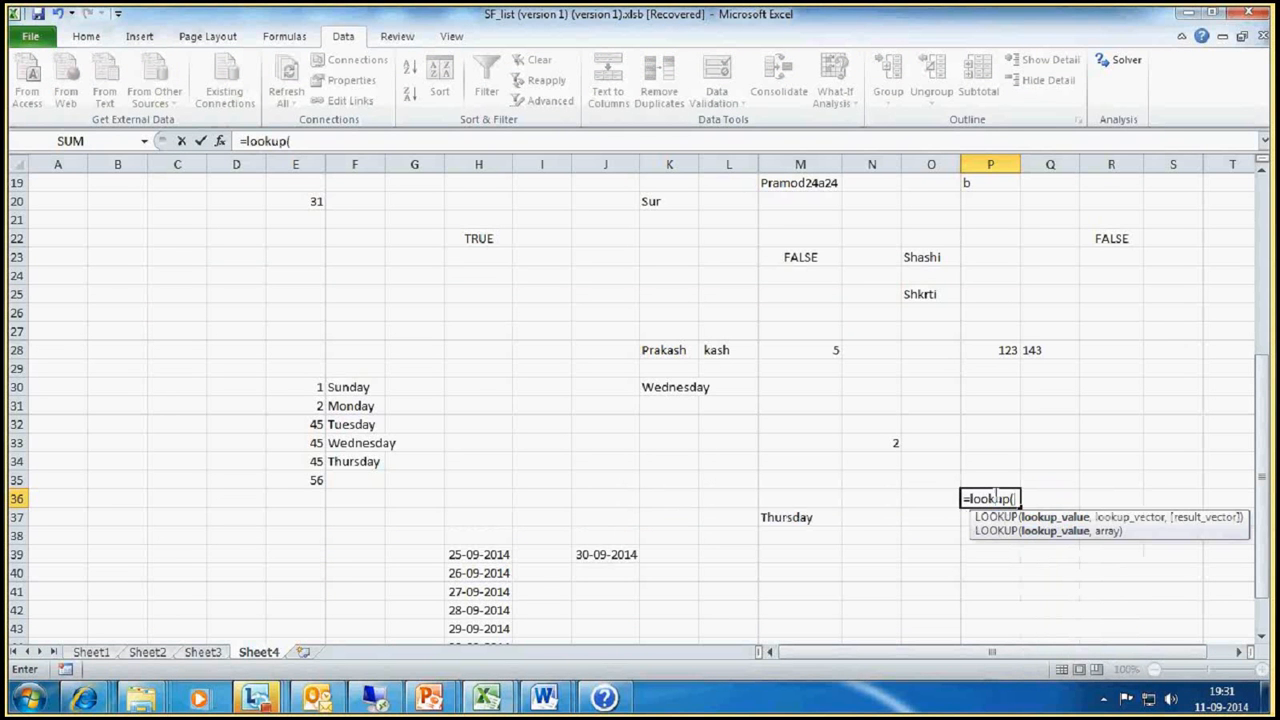
{"action": "type", "text": "2,"}
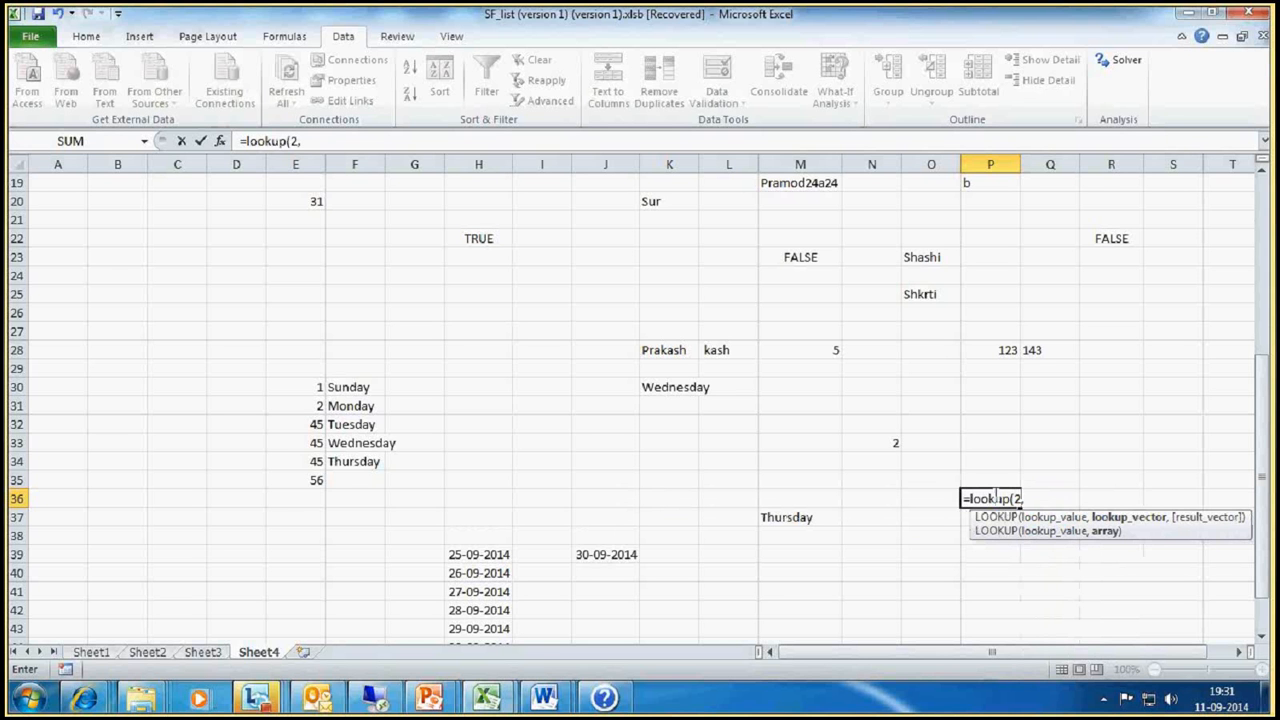
{"action": "key", "text": "BackSpace"}
{"action": "key", "text": "BackSpace"}
{"action": "type", "text": "\"a"}
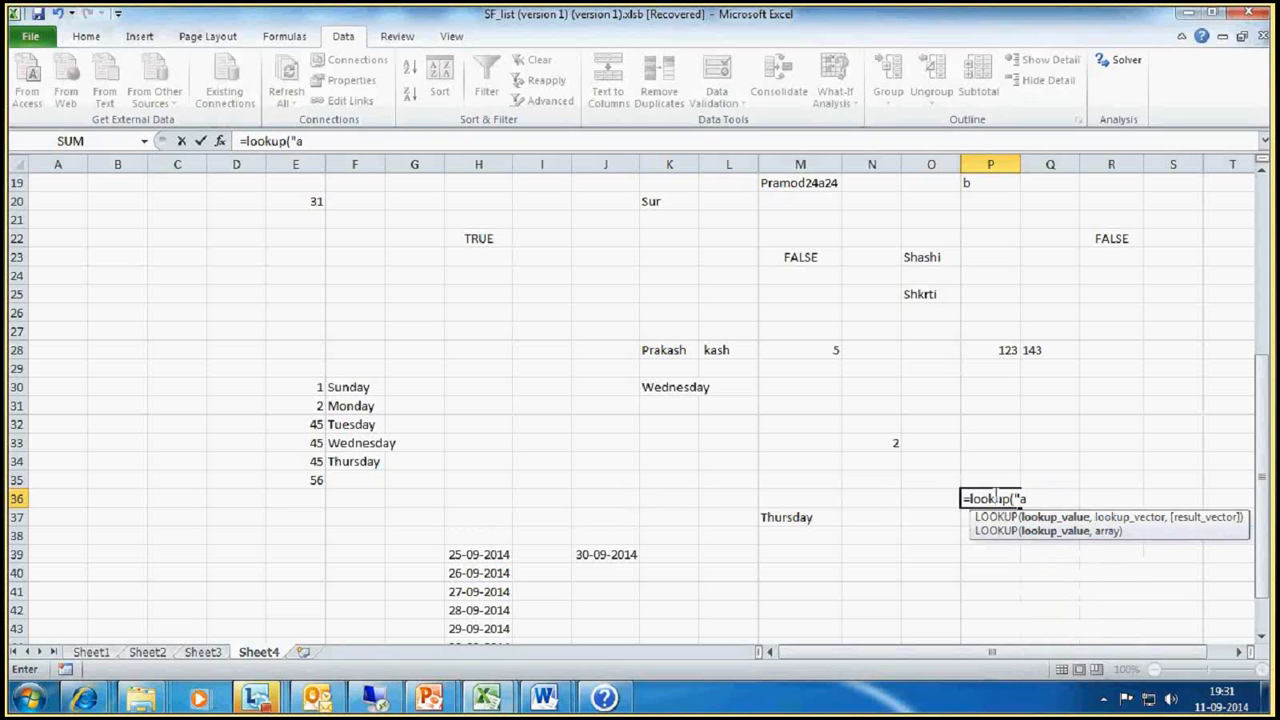
{"action": "type", "text": "\","}
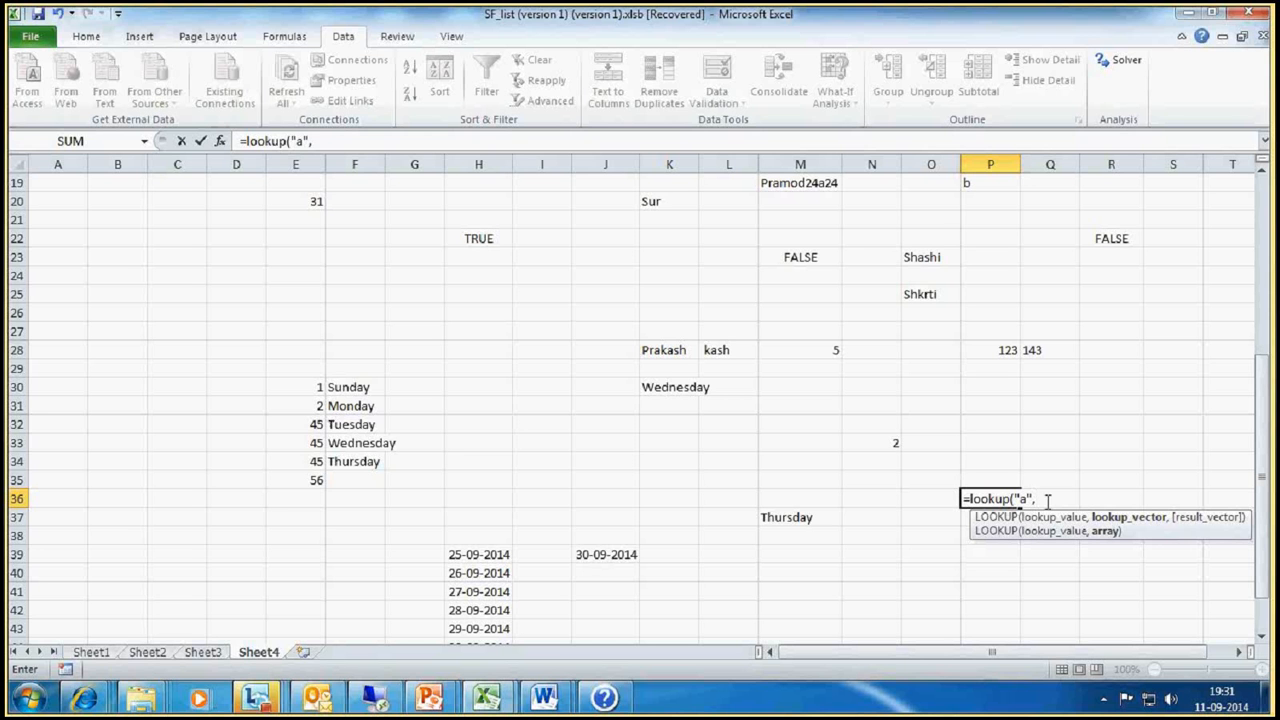
Step: Add the array values "a","b";1,2 after the lookup value in the P36 formula
{"action": "type", "text": "\"a\",\"\"b\""}
{"action": "left_click", "coordinate": [1059, 497]}
{"action": "key", "text": "BackSpace"}
{"action": "key", "text": "BackSpace"}
{"action": "type", "text": "\"b"}
{"action": "left_click", "coordinate": [1080, 497]}
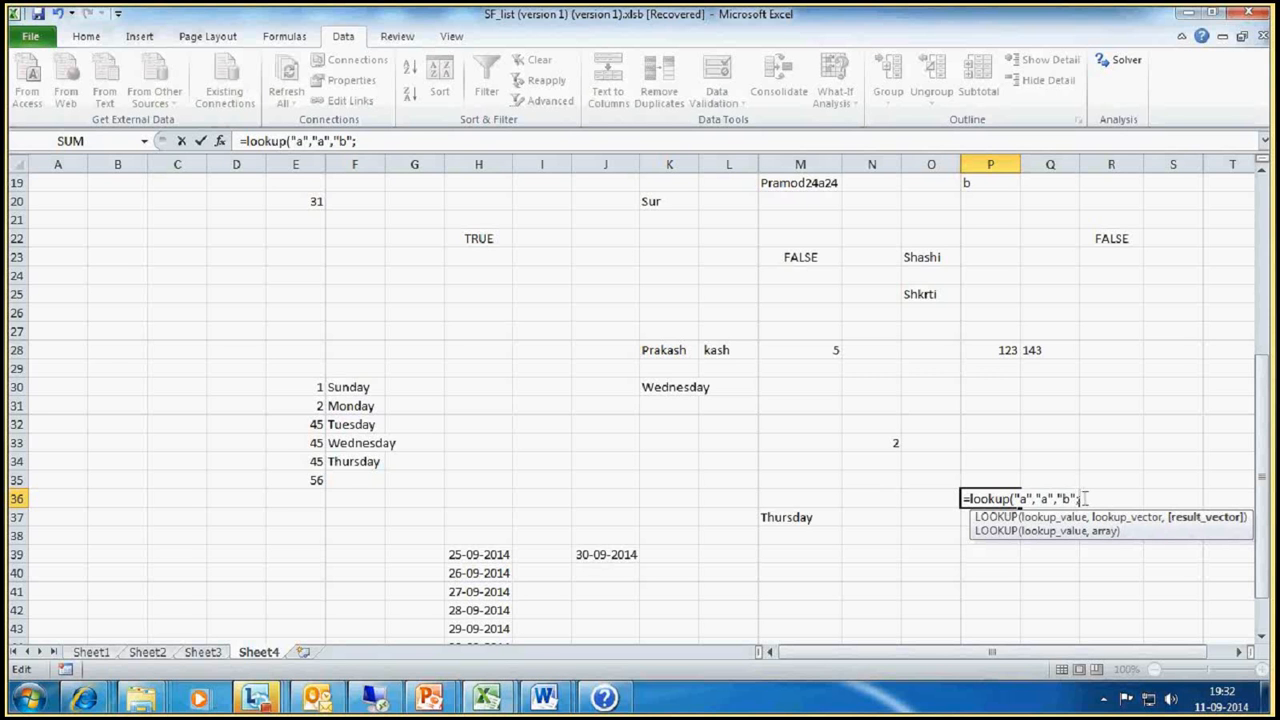
{"action": "type", "text": ";"}
{"action": "left_click_drag", "start_coordinate": [1036, 497], "coordinate": [1072, 498]}
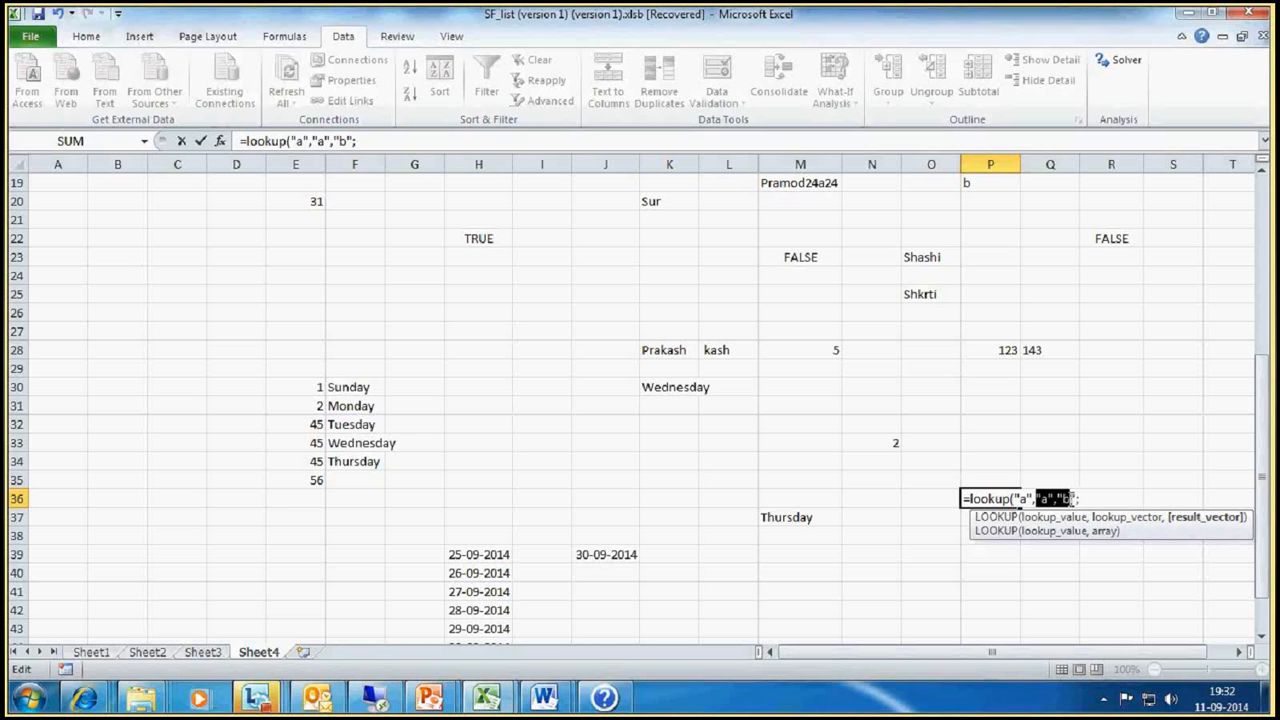
{"action": "left_click", "coordinate": [1072, 498]}
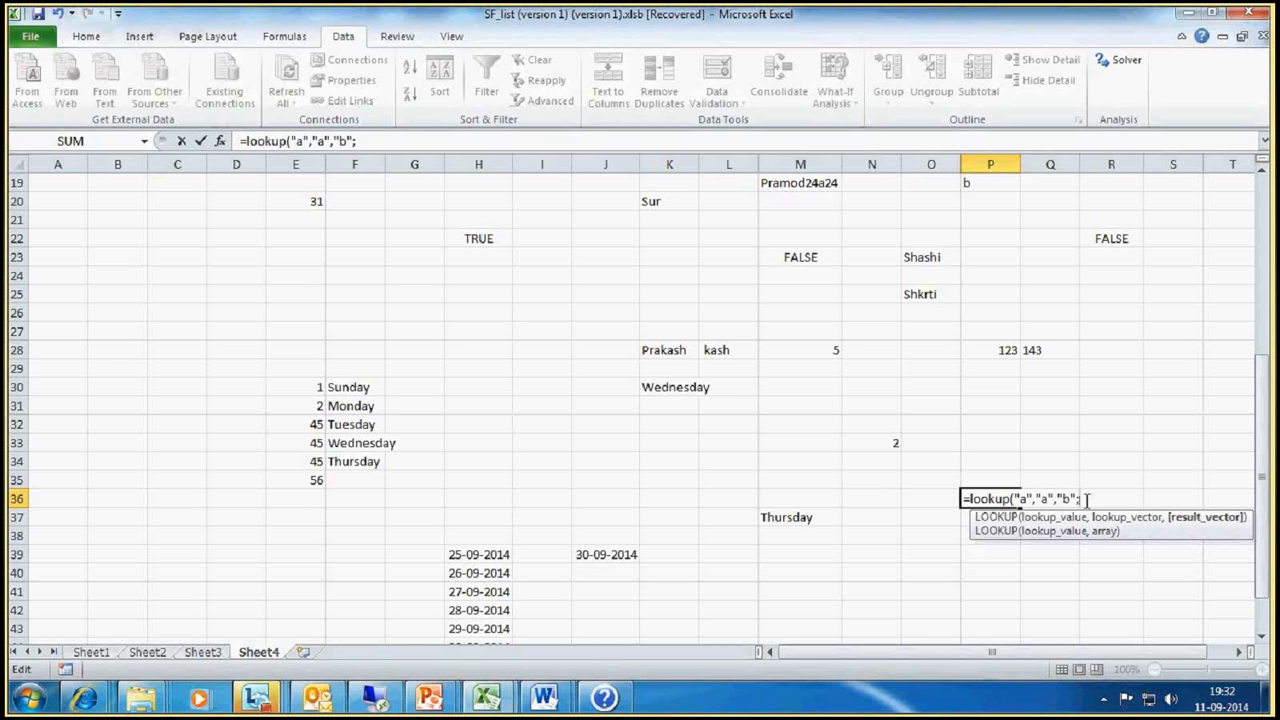
{"action": "type", "text": "1,2"}
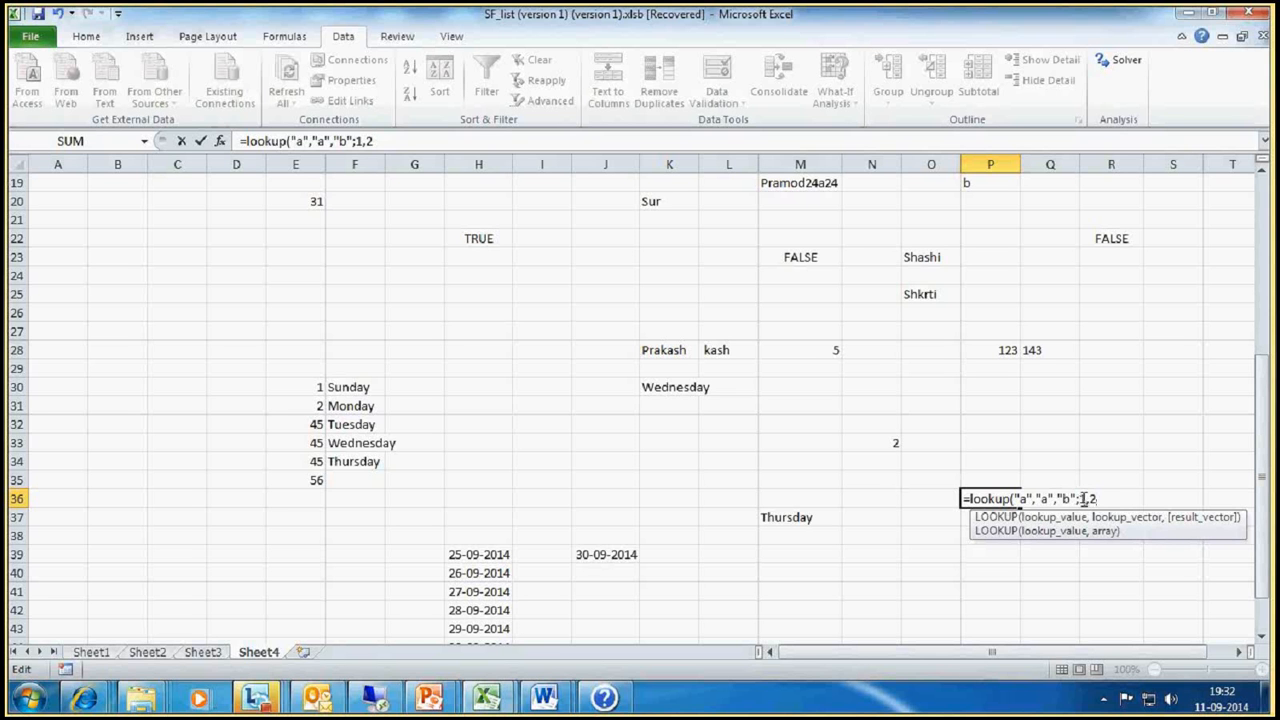
Step: Close the parenthesis and try to enter =lookup("a","a","b";1,2) in P36
{"action": "double_click", "coordinate": [1085, 498]}
{"action": "type", "text": ")"}
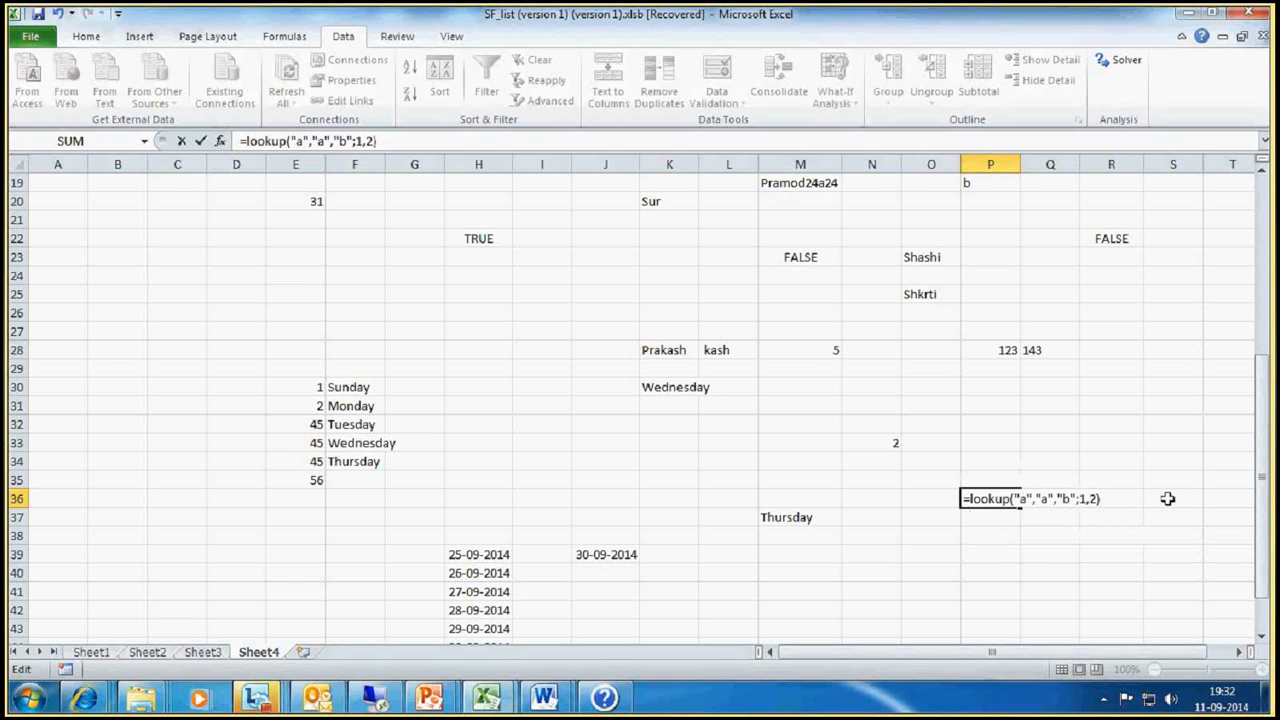
{"action": "key", "text": "Return"}
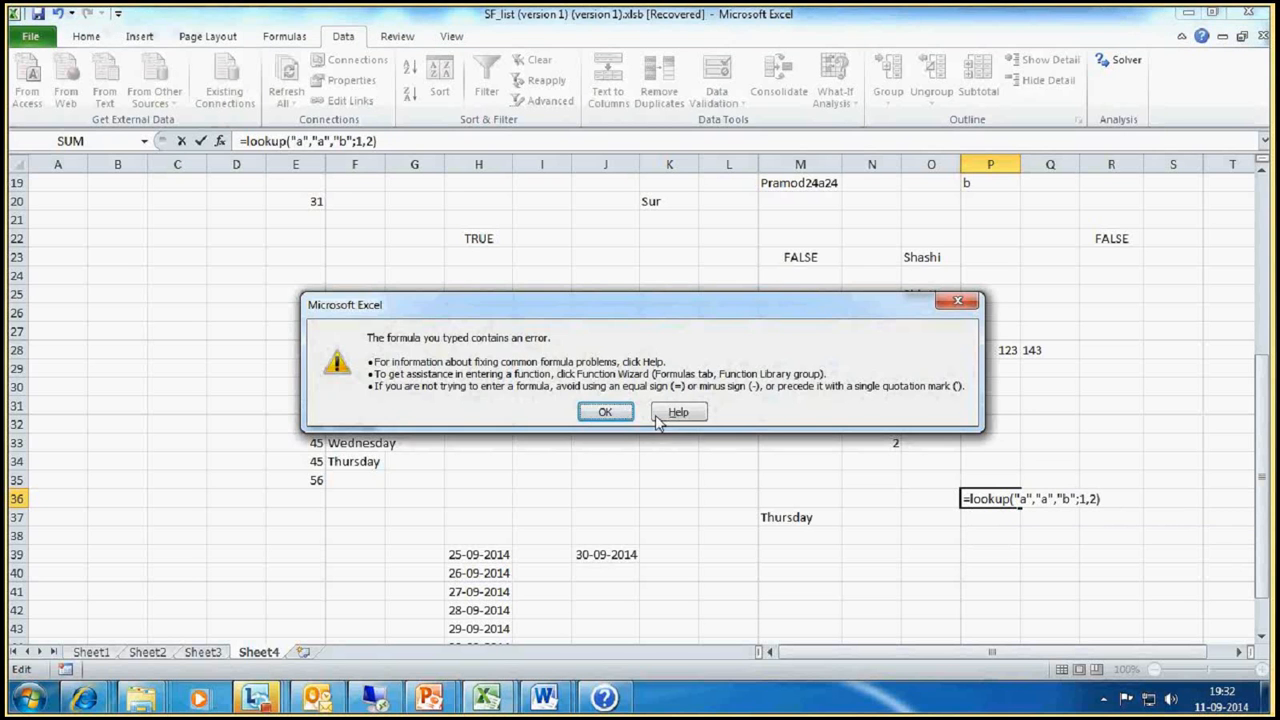
{"action": "left_click", "coordinate": [955, 302]}
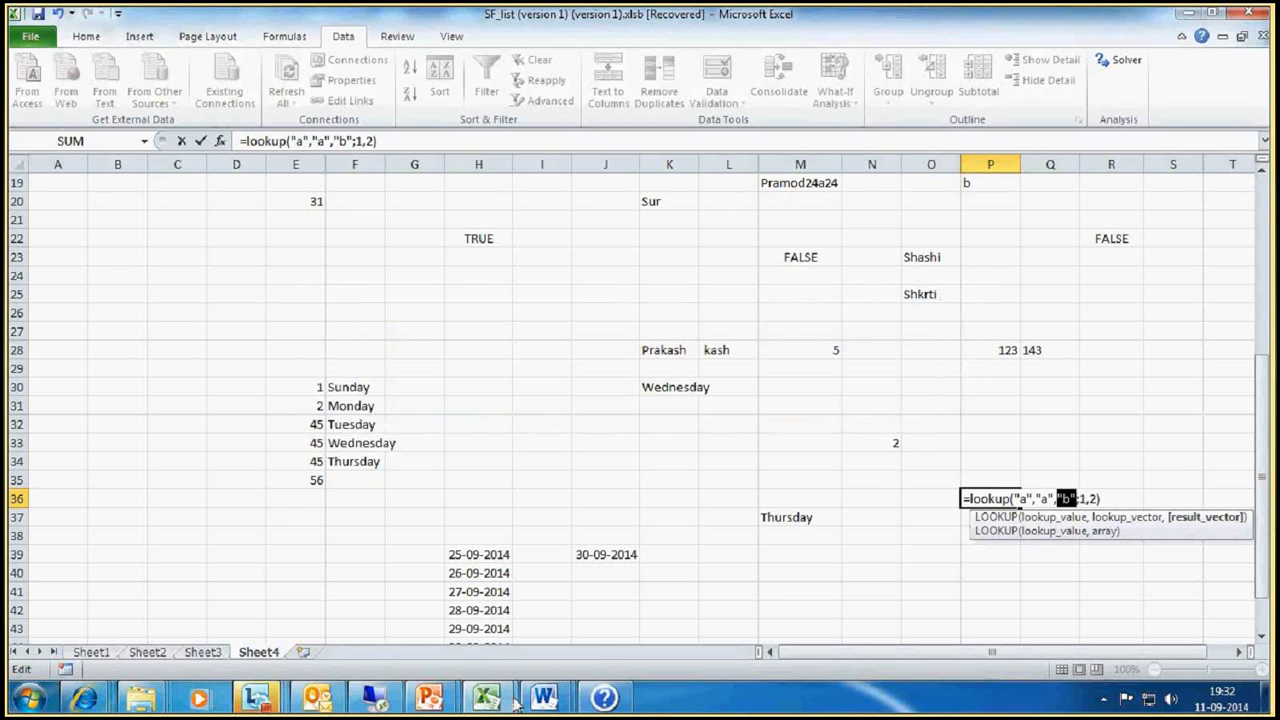
Step: Check the array syntax in Excel Help, then enclose all the P36 LOOKUP arguments in braces and try to enter the formula
{"action": "left_click", "coordinate": [604, 697]}
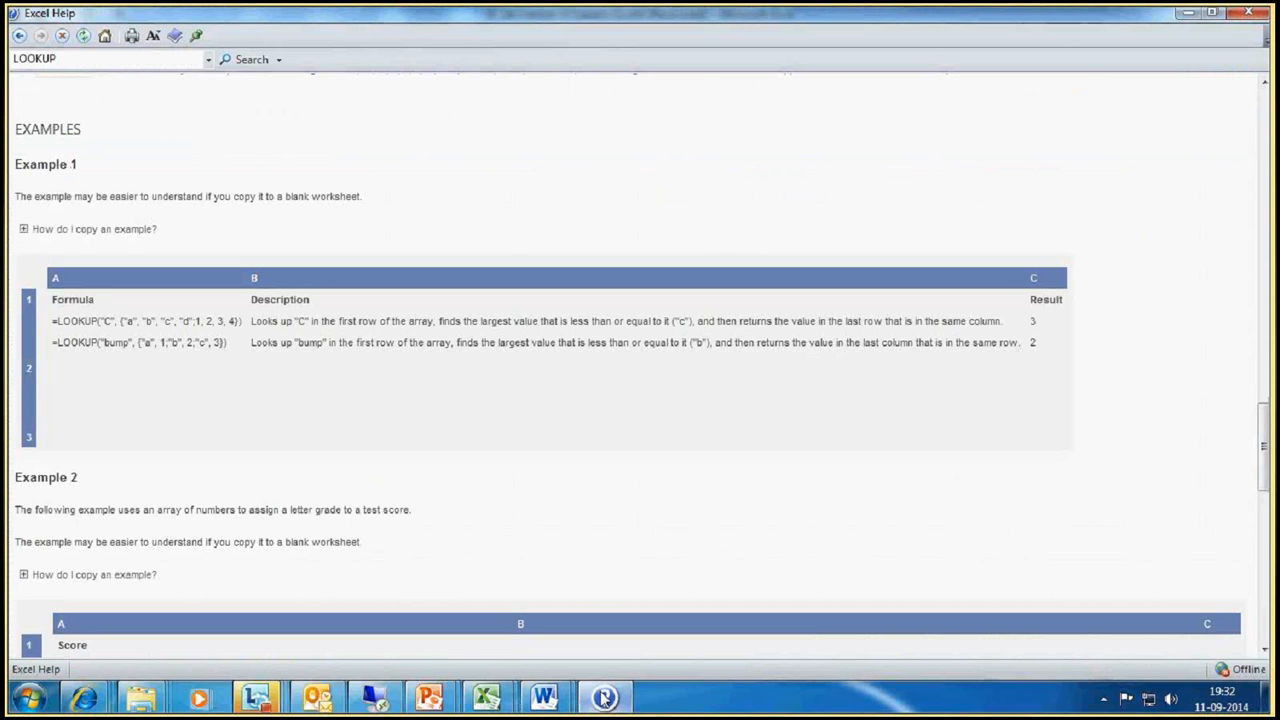
{"action": "left_click", "coordinate": [604, 697]}
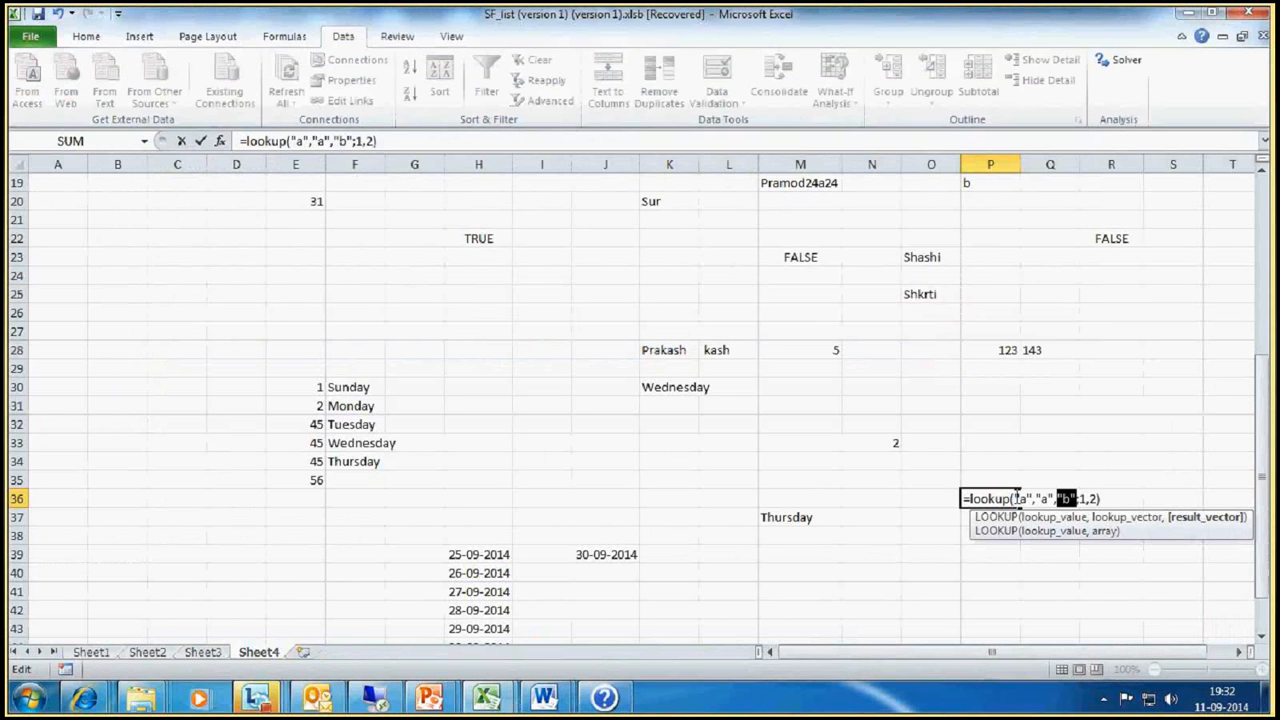
{"action": "left_click", "coordinate": [1019, 498]}
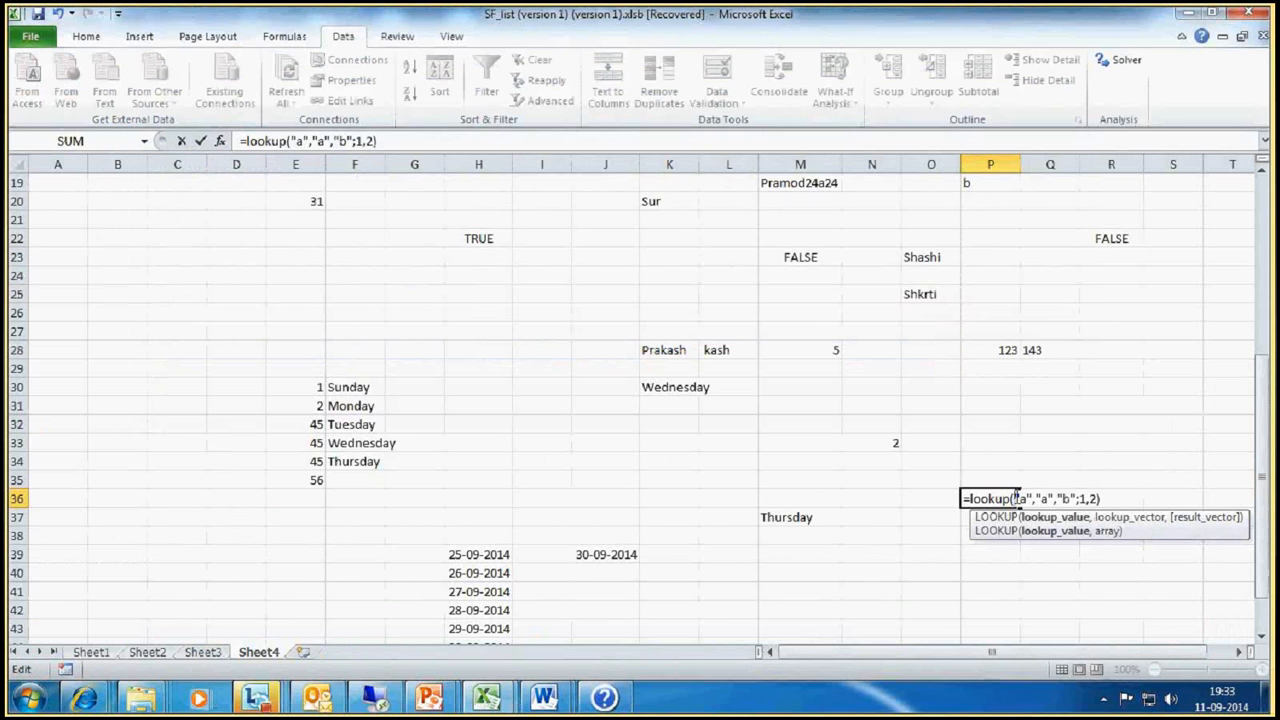
{"action": "type", "text": "{"}
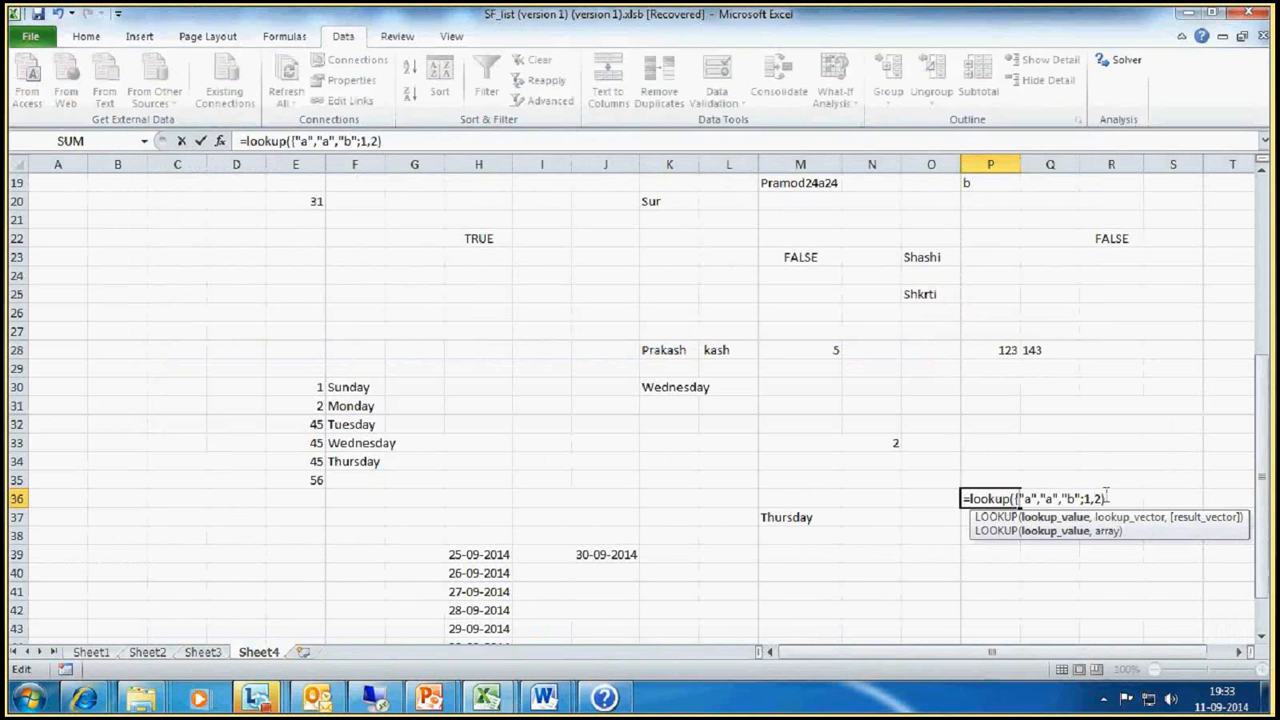
{"action": "left_click", "coordinate": [1105, 497]}
{"action": "type", "text": "}"}
{"action": "key", "text": "Return"}
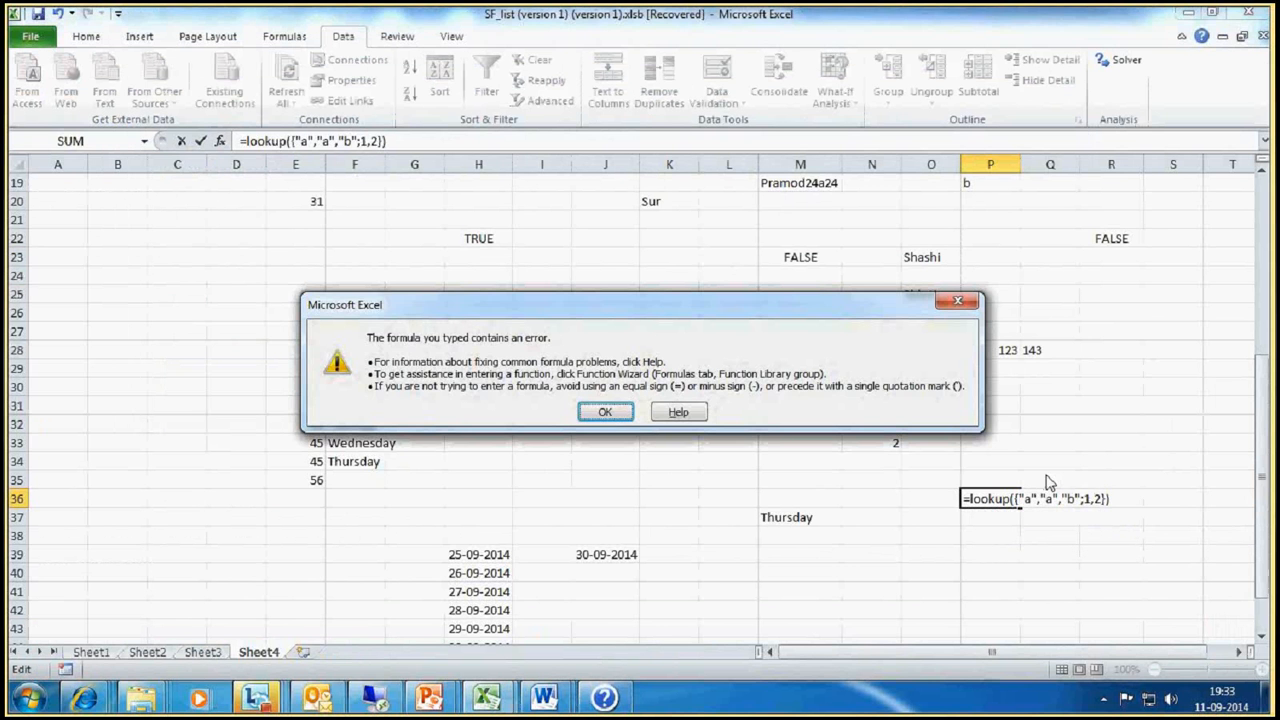
{"action": "key", "text": "Return"}
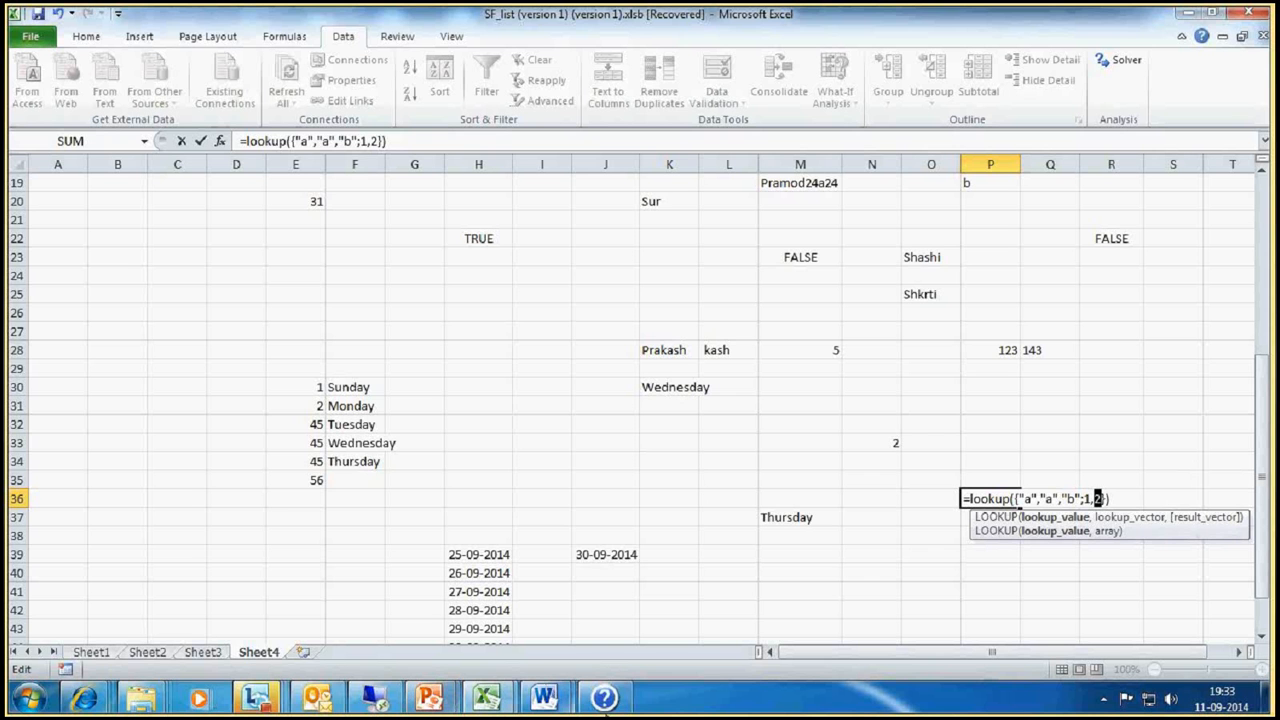
Step: Move the opening brace to before the second "a" and enter =LOOKUP("a",{"a","b";1,2}) in P36
{"action": "mouse_move", "coordinate": [614, 706]}
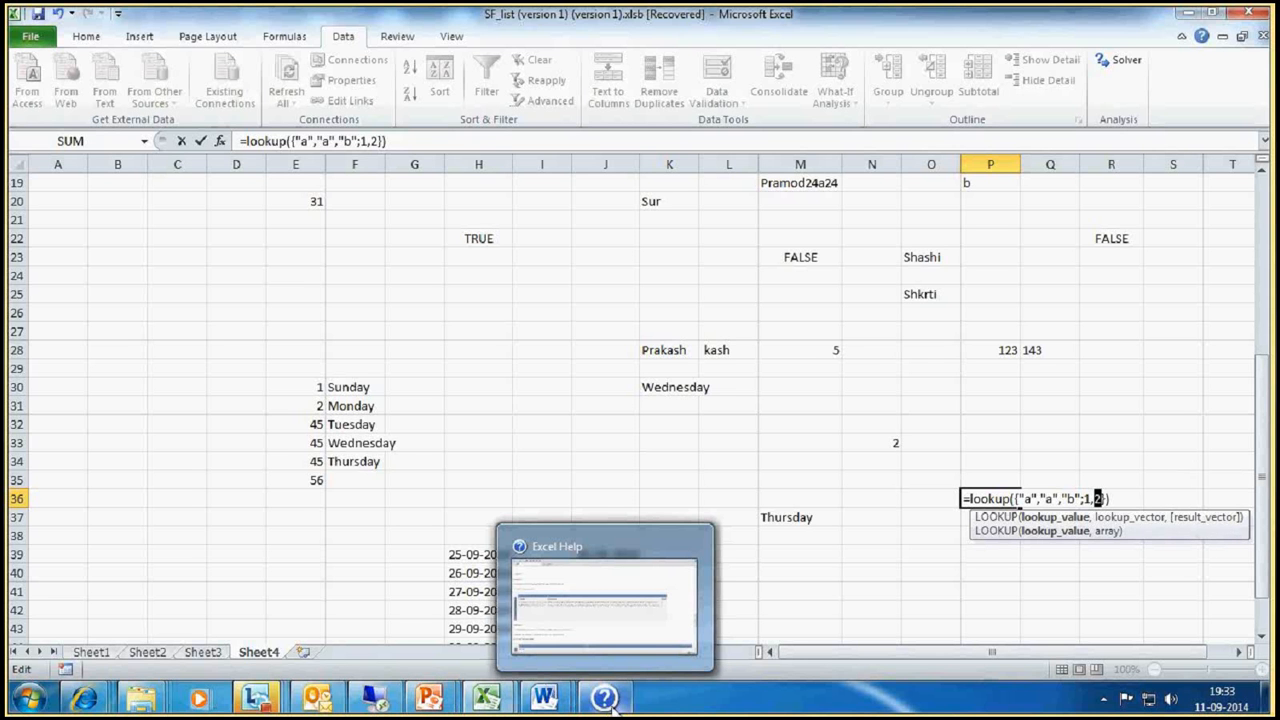
{"action": "left_click", "coordinate": [1018, 498]}
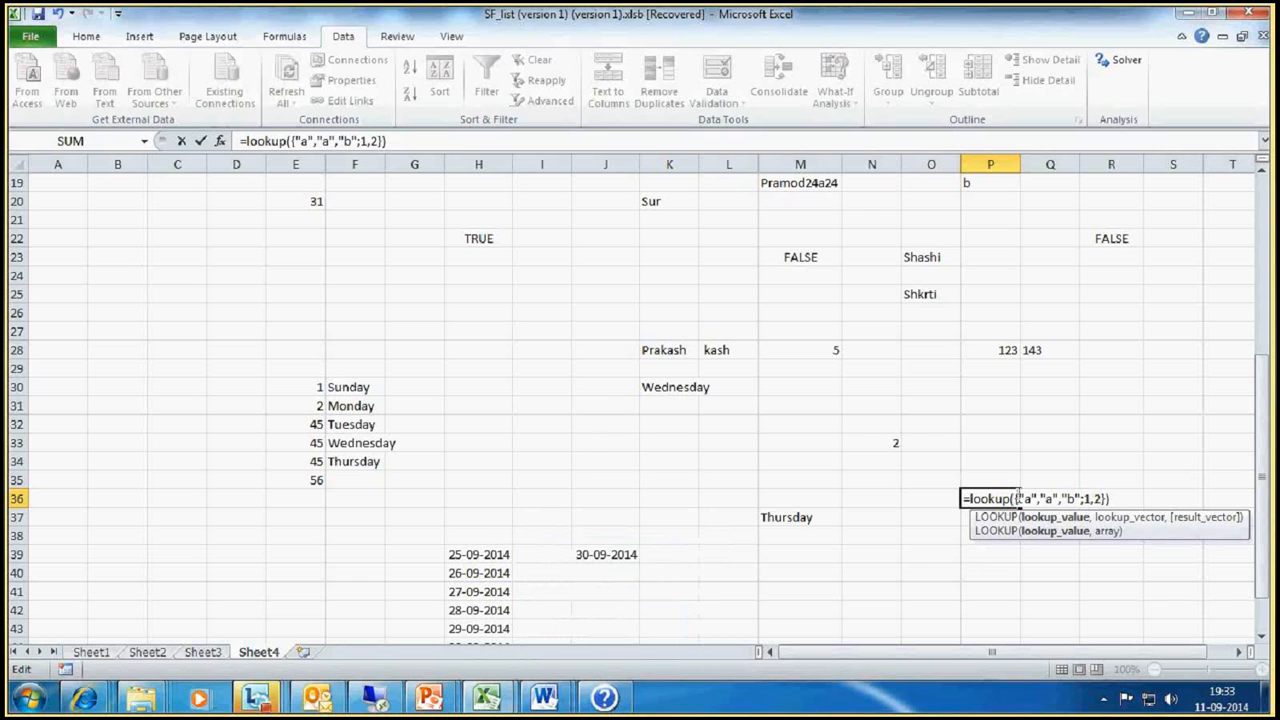
{"action": "key", "text": "BackSpace"}
{"action": "left_click", "coordinate": [1037, 499]}
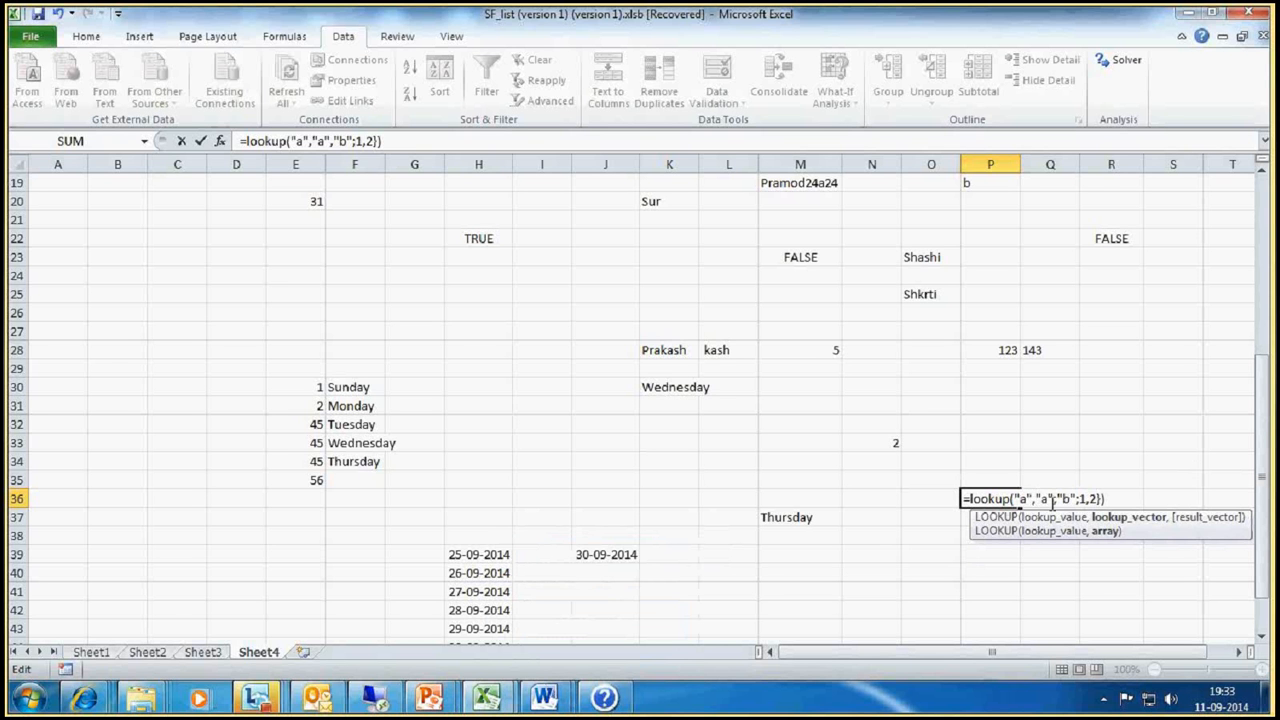
{"action": "type", "text": "{"}
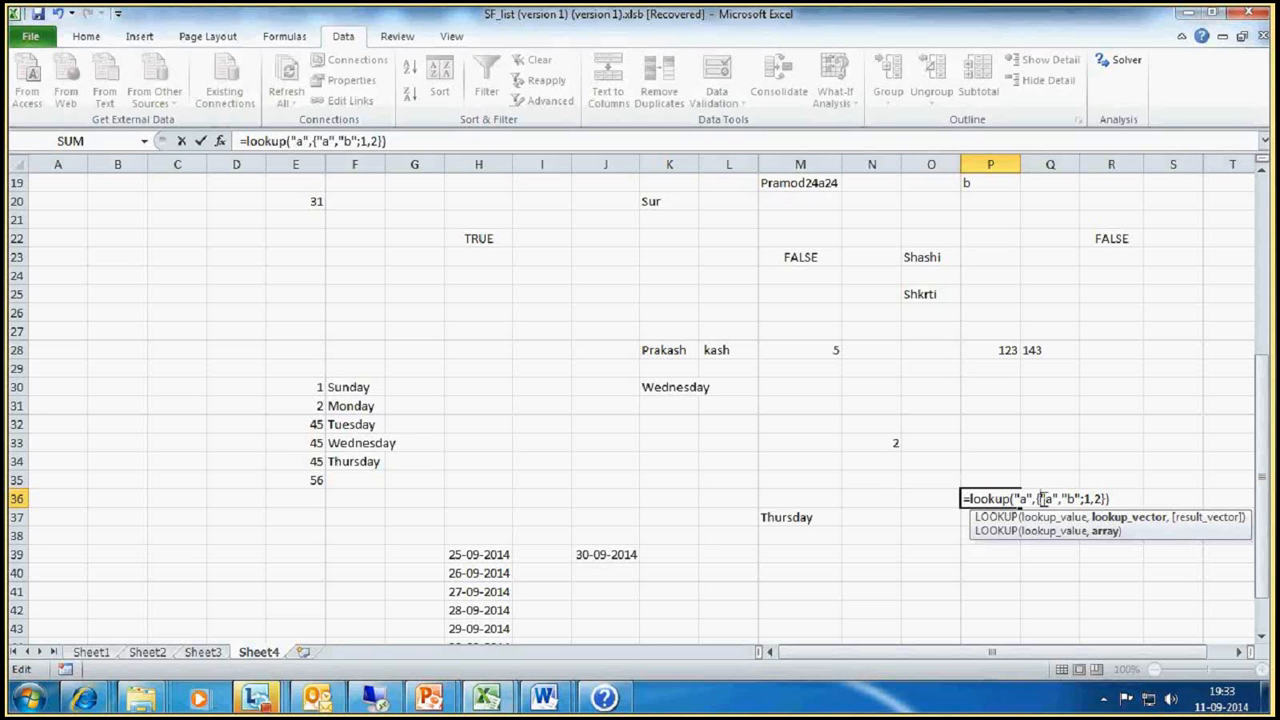
{"action": "key", "text": "ctrl+Return"}
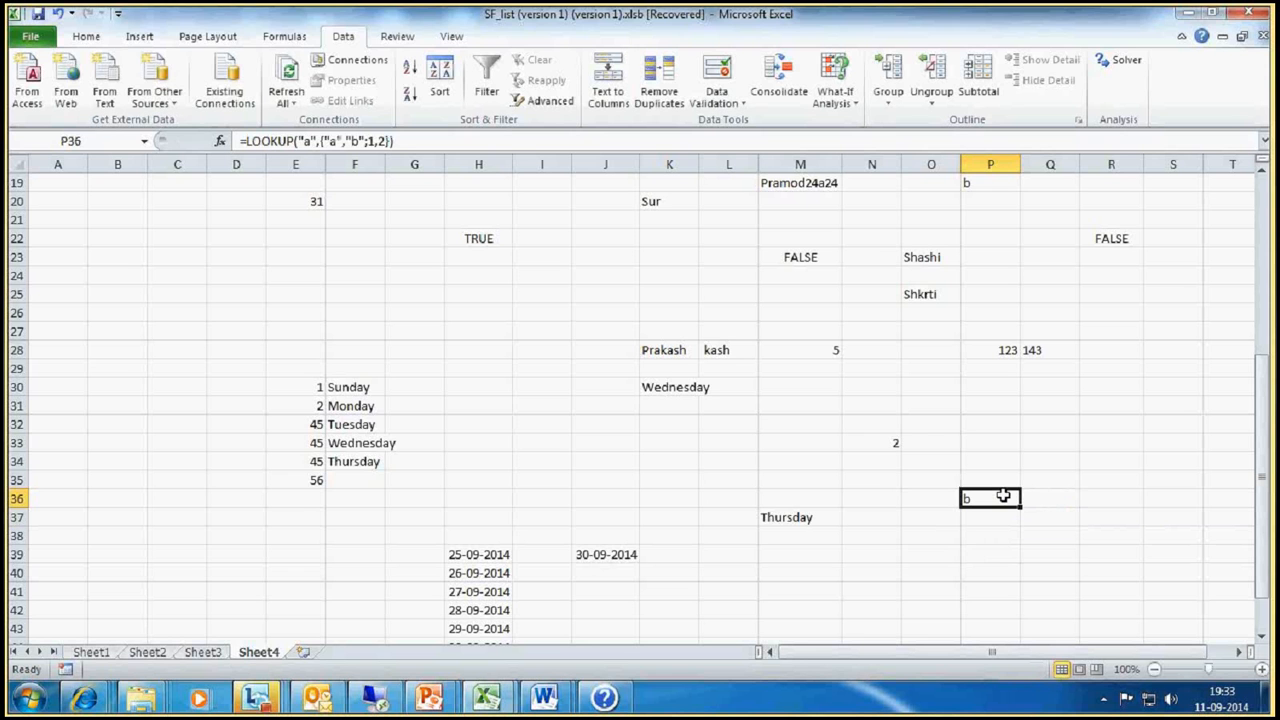
Step: Compare the P36 LOOKUP formula with the array formulas and descriptions of Example 1 in Excel Help
{"action": "left_click", "coordinate": [622, 699]}
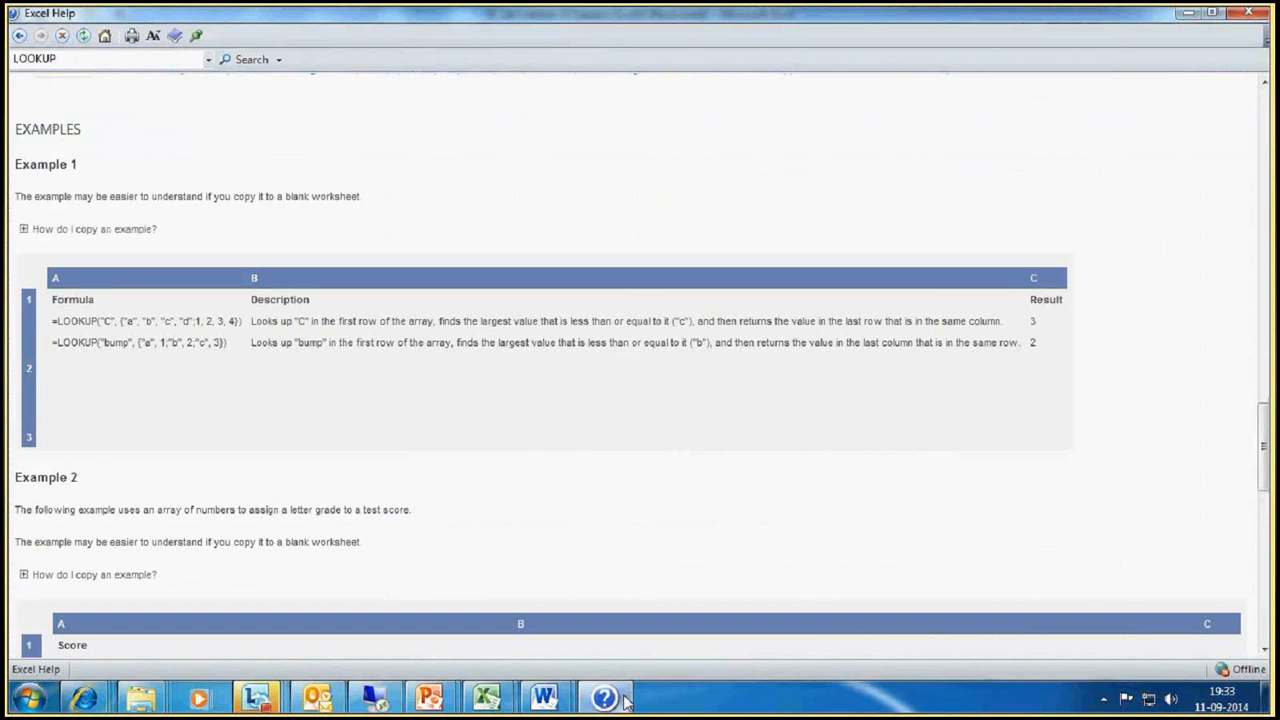
{"action": "left_click", "coordinate": [625, 700]}
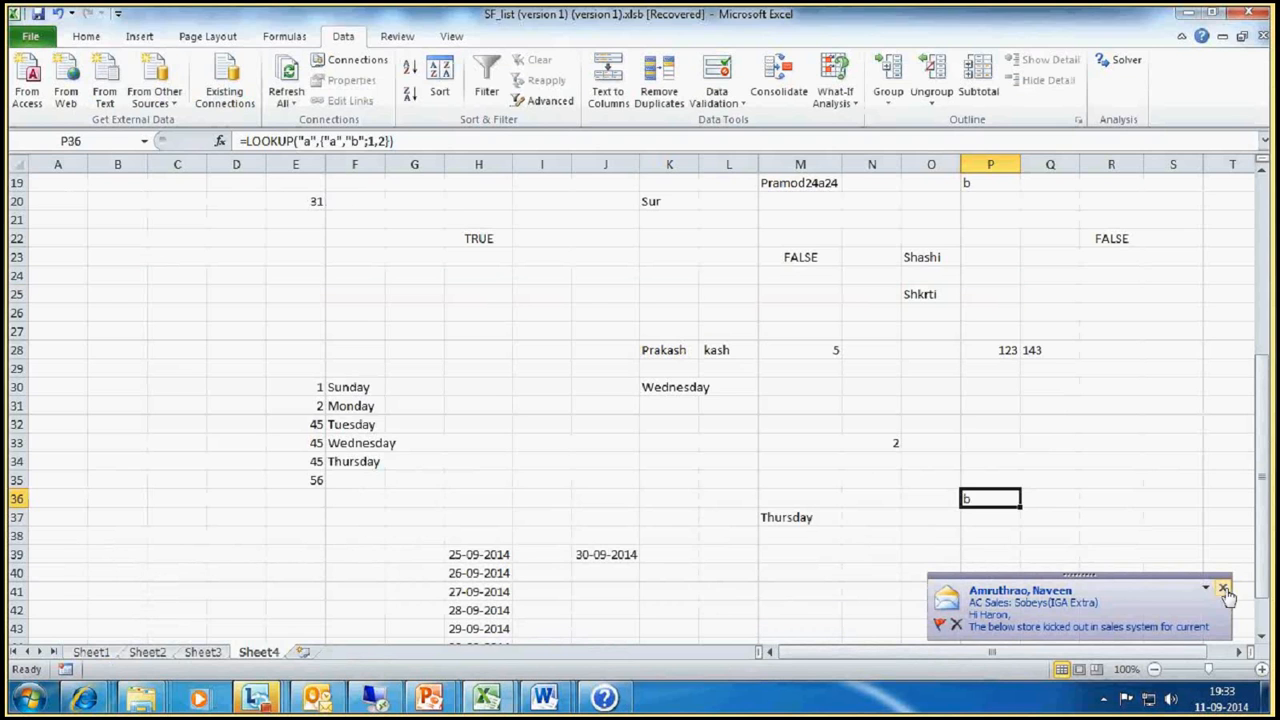
{"action": "left_click", "coordinate": [1224, 589]}
{"action": "left_click", "coordinate": [604, 697]}
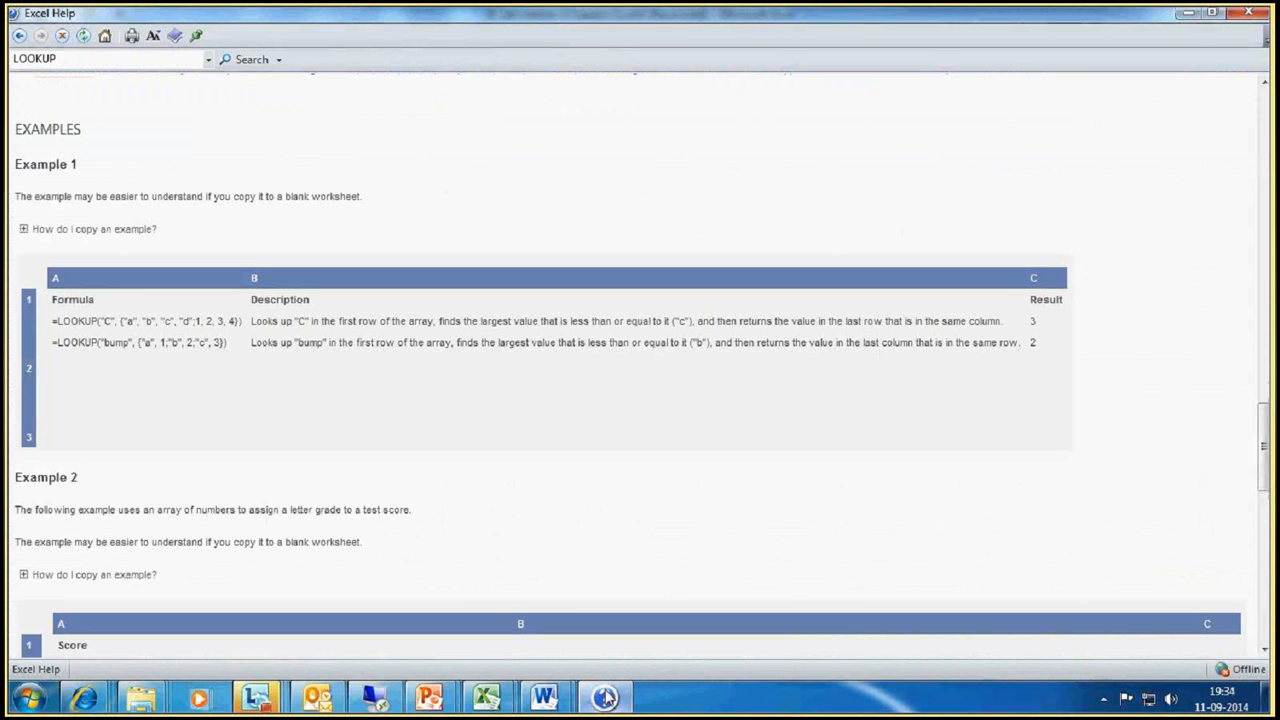
{"action": "left_click", "coordinate": [604, 697]}
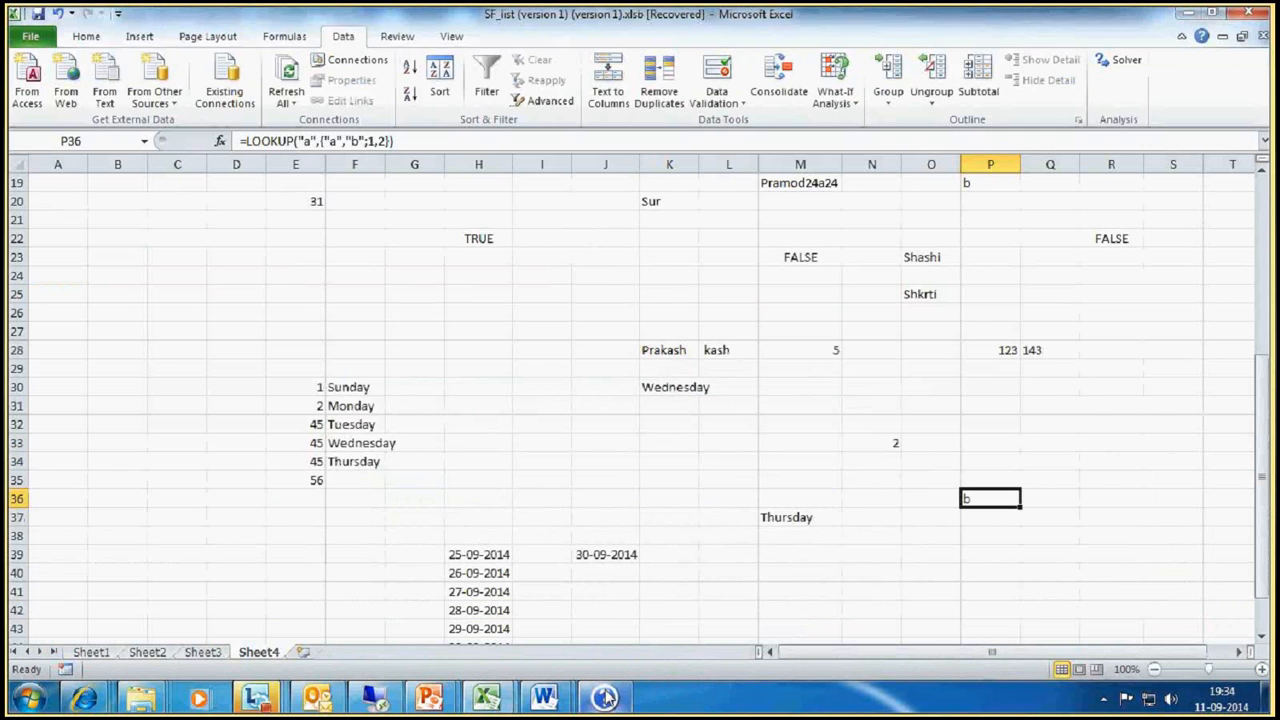
{"action": "left_click", "coordinate": [604, 697]}
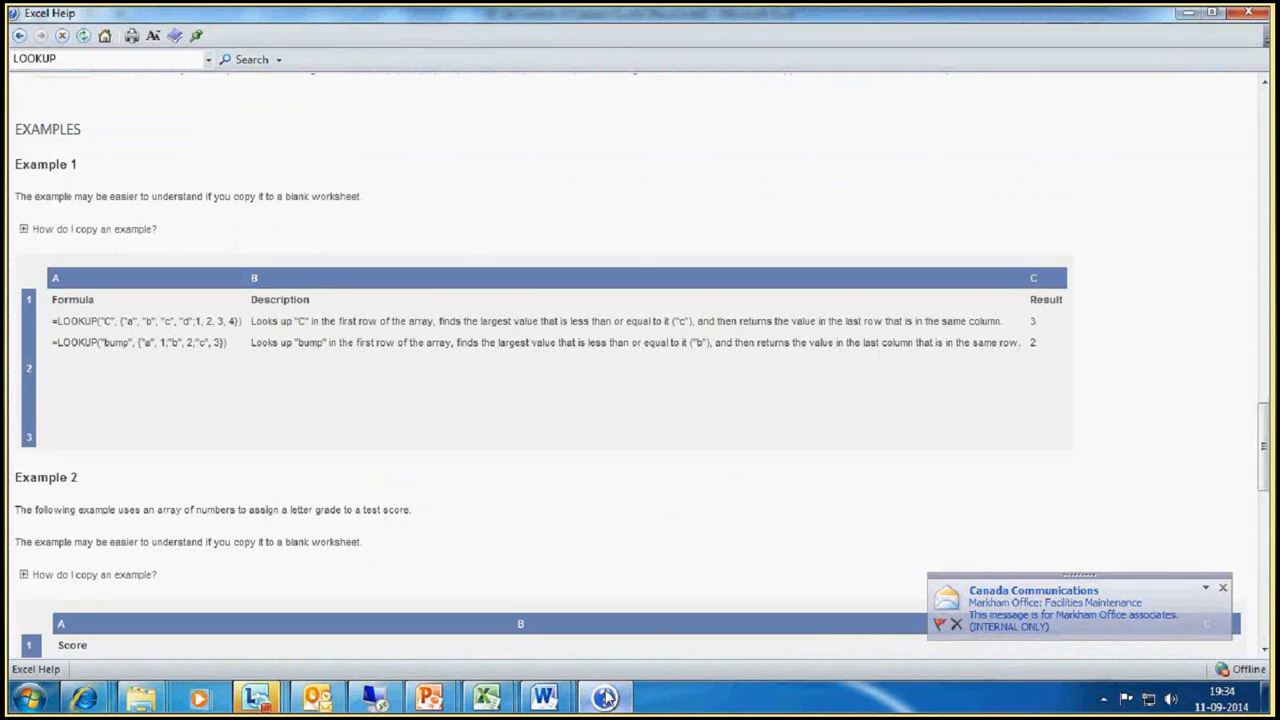
{"action": "left_click", "coordinate": [604, 697]}
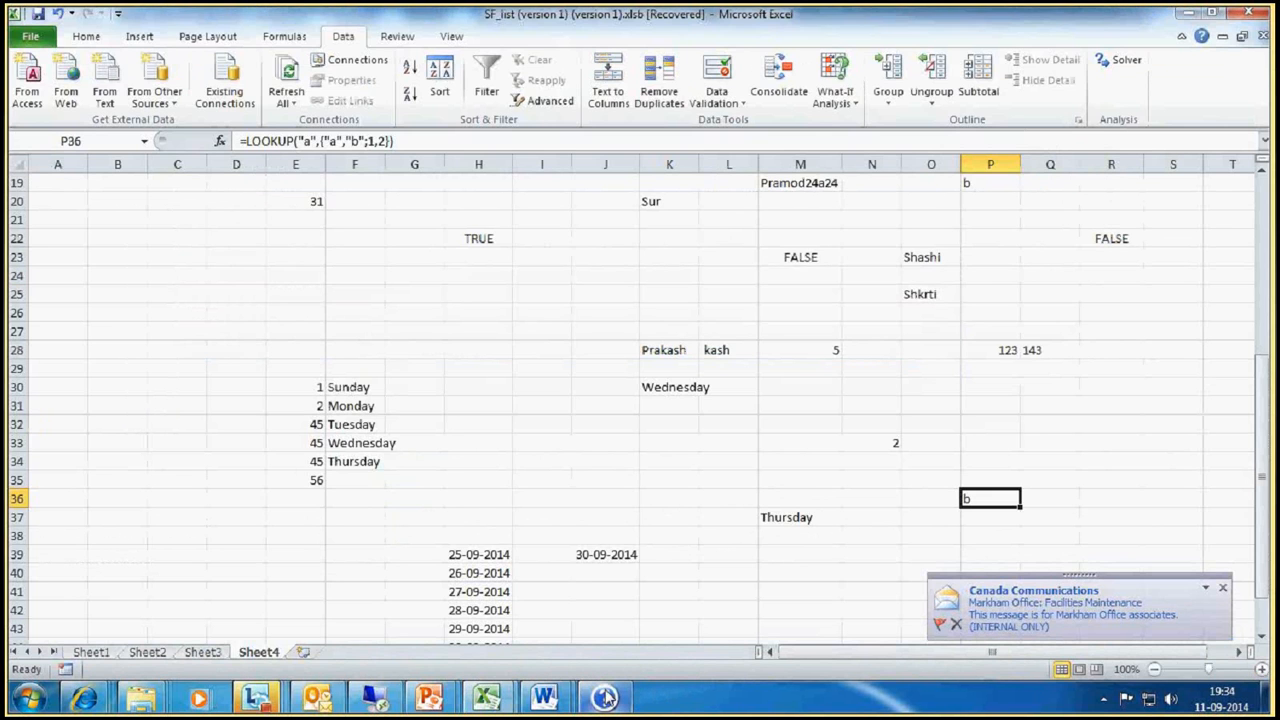
{"action": "left_click", "coordinate": [604, 697]}
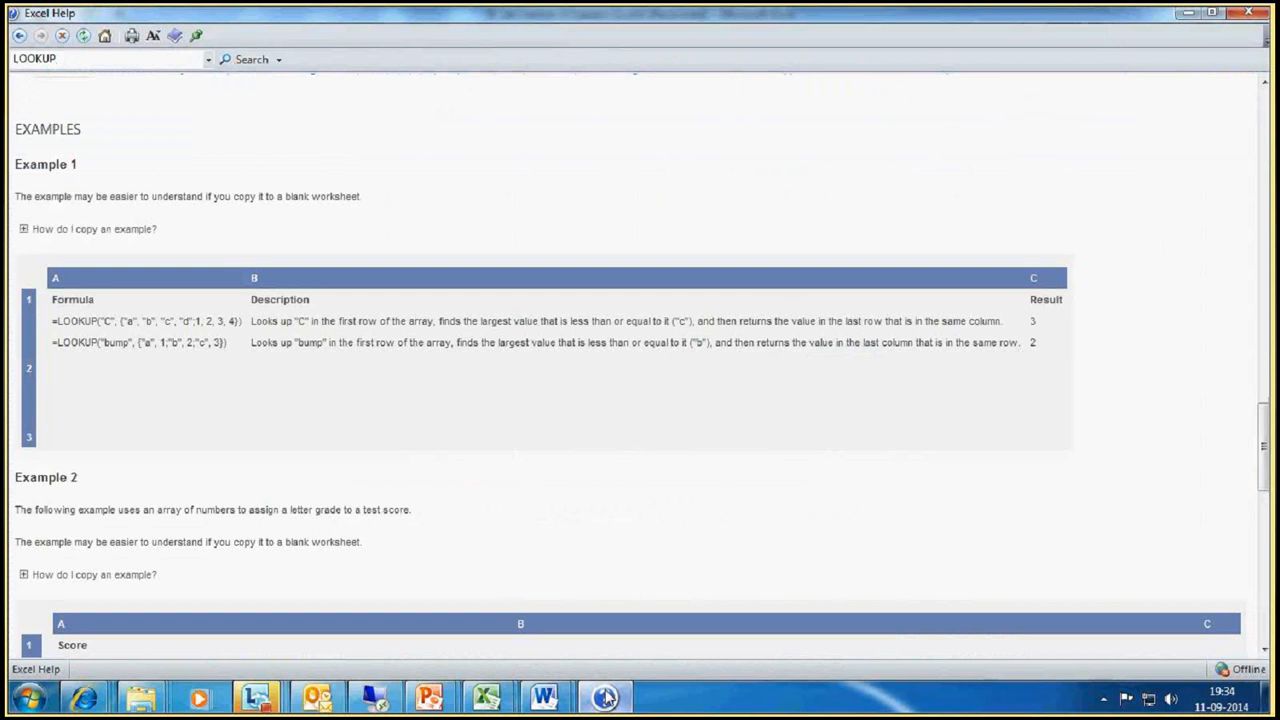
{"action": "left_click", "coordinate": [604, 697]}
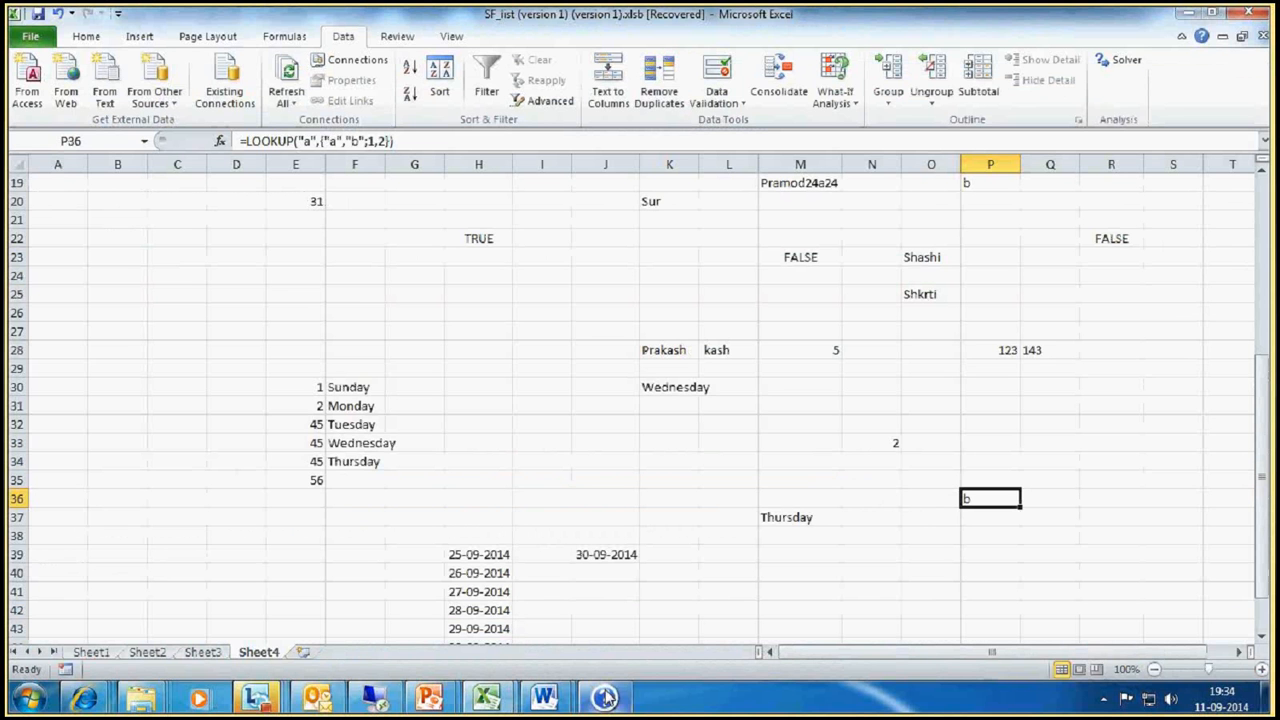
{"action": "left_click", "coordinate": [606, 698]}
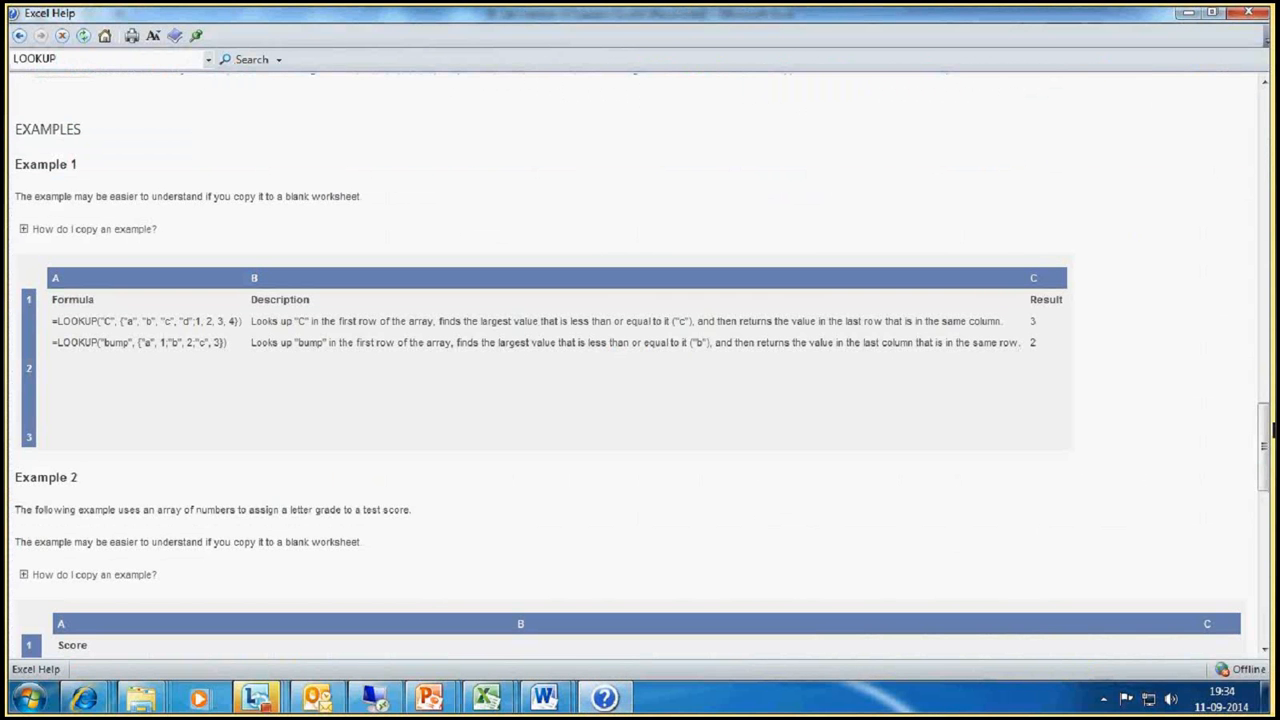
Step: Review the array-form rules and Example 1 of LOOKUP in Excel Help, then return to the SF_list worksheet
{"action": "scroll", "coordinate": [1273, 428], "scroll_direction": "up", "scroll_amount": 3}
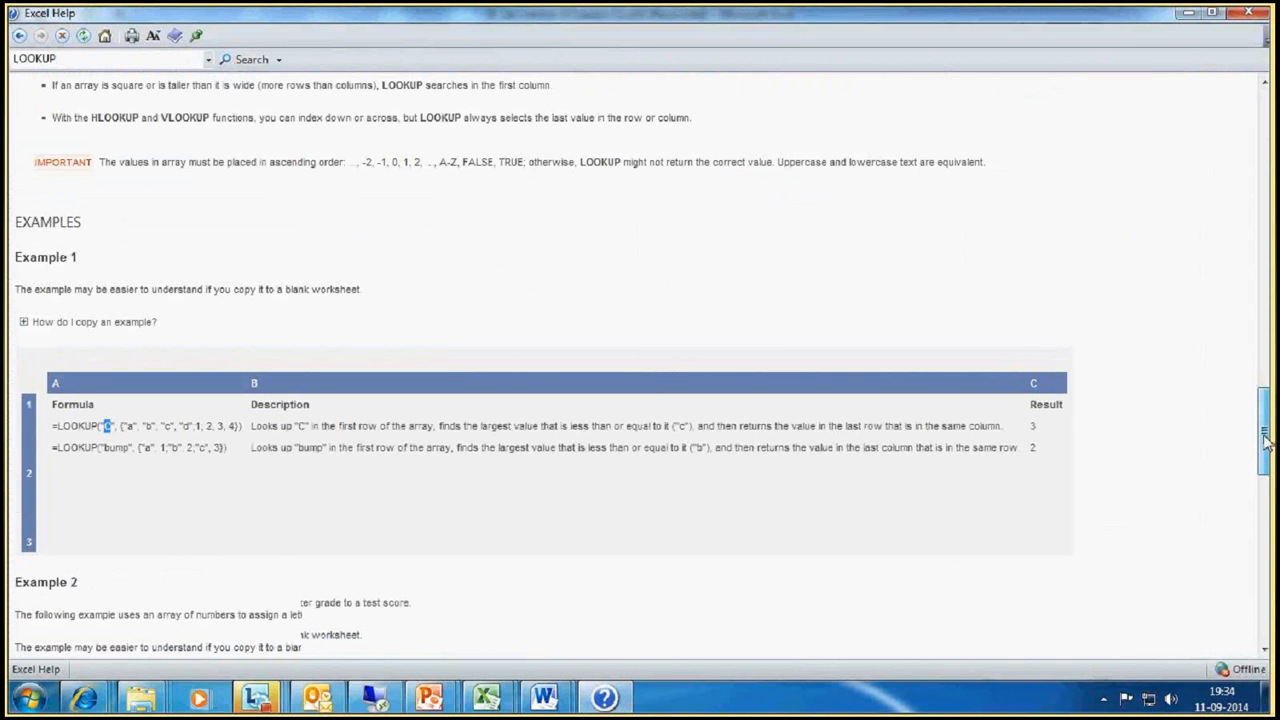
{"action": "scroll", "coordinate": [1265, 440], "scroll_direction": "up", "scroll_amount": 1}
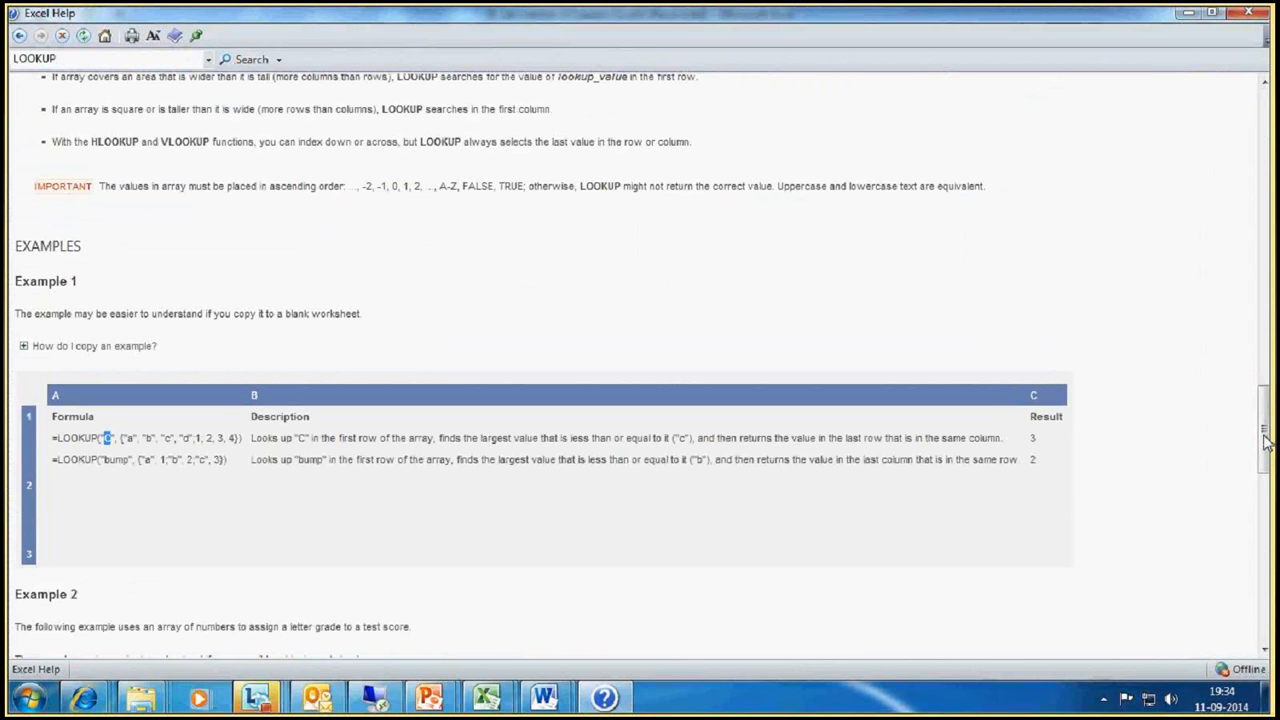
{"action": "mouse_move", "coordinate": [620, 706]}
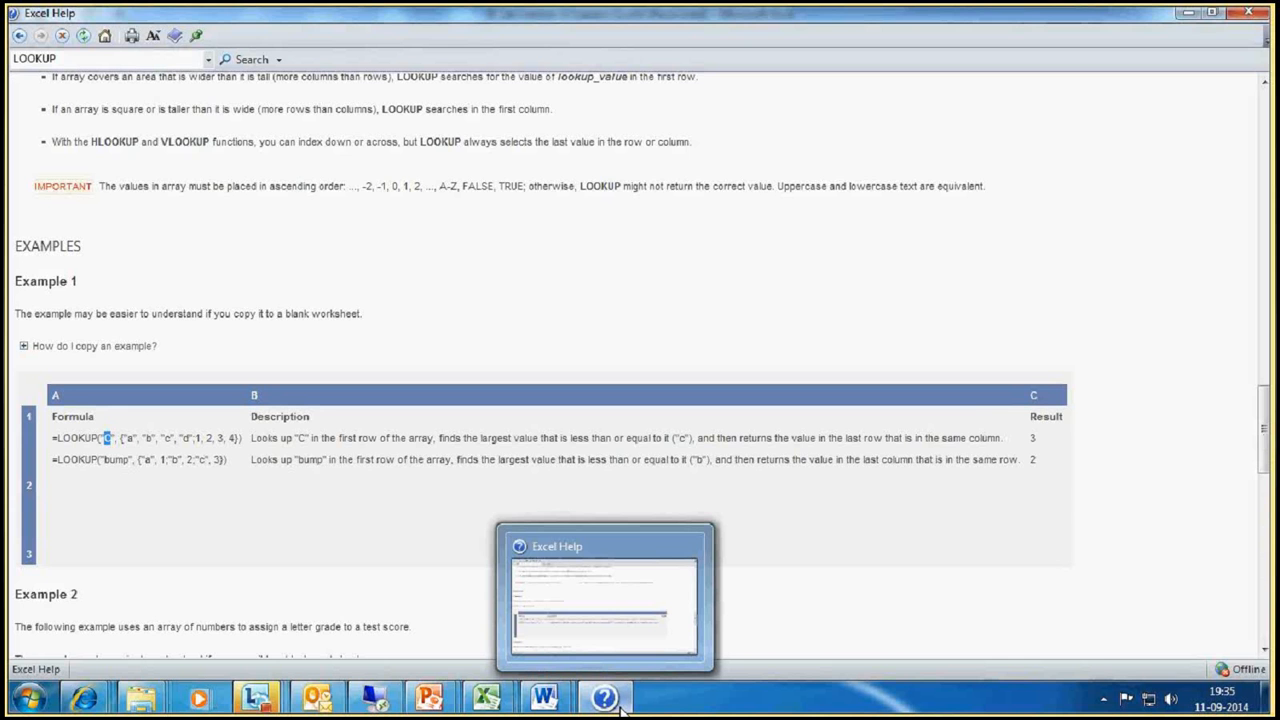
{"action": "left_click", "coordinate": [620, 711]}
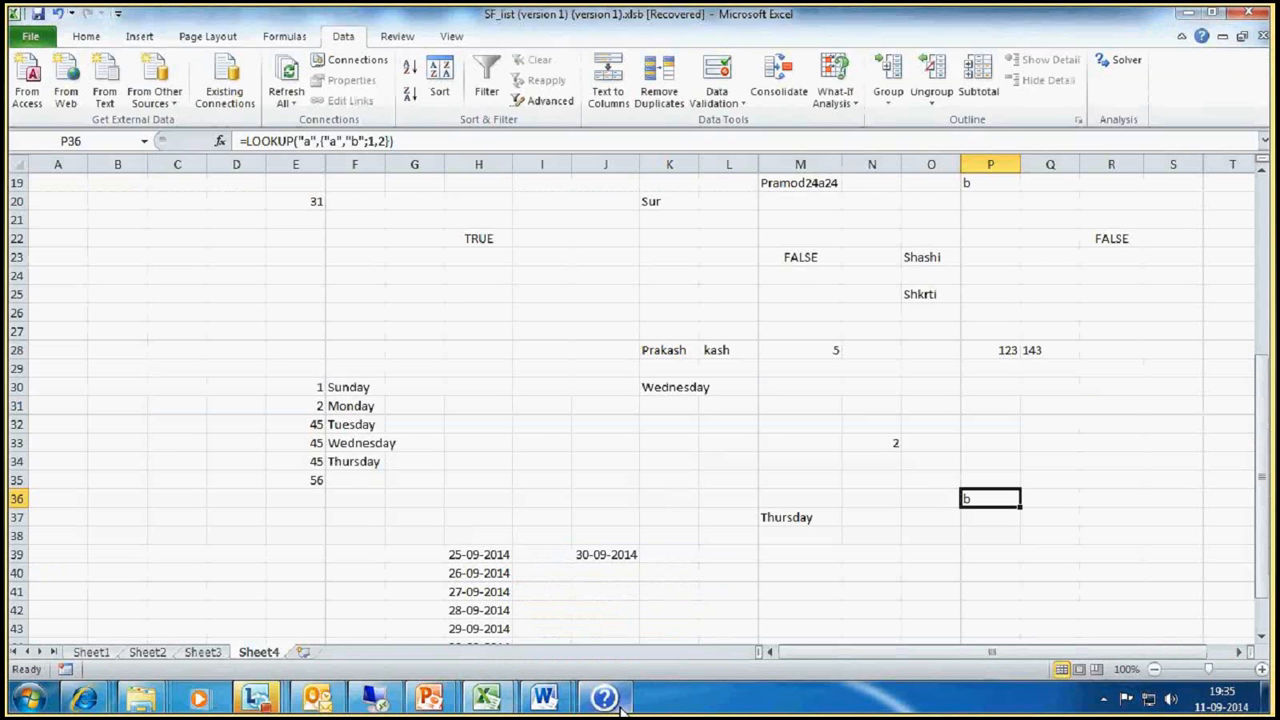
Step: Select cell L34 on Sheet4, then restore the Excel Help window to its smaller size and close it
{"action": "left_click", "coordinate": [742, 461]}
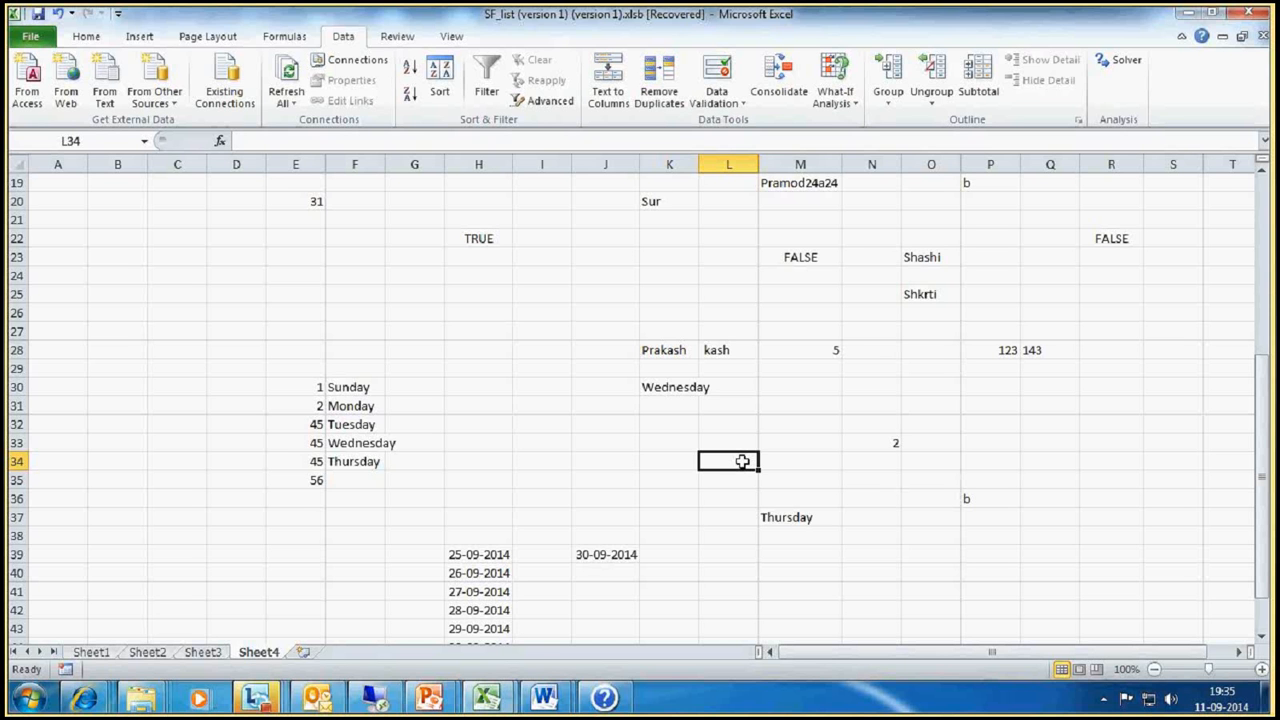
{"action": "left_click", "coordinate": [608, 698]}
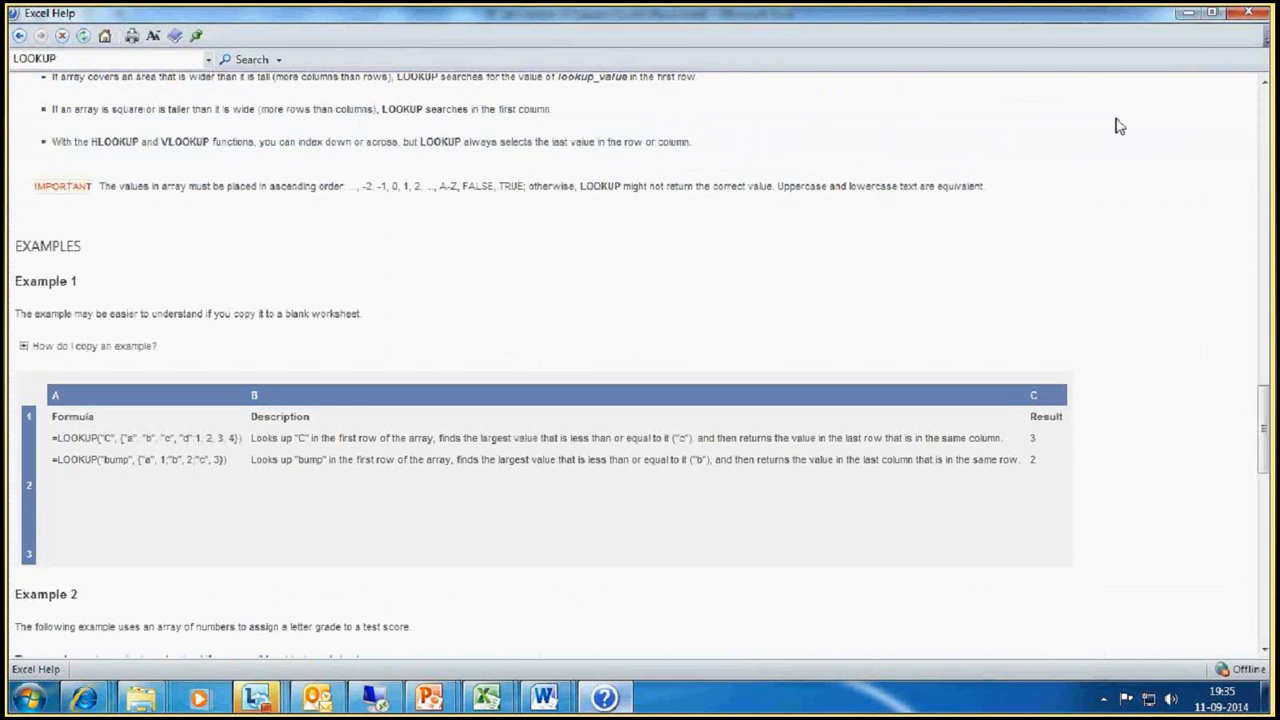
{"action": "left_click", "coordinate": [1212, 12]}
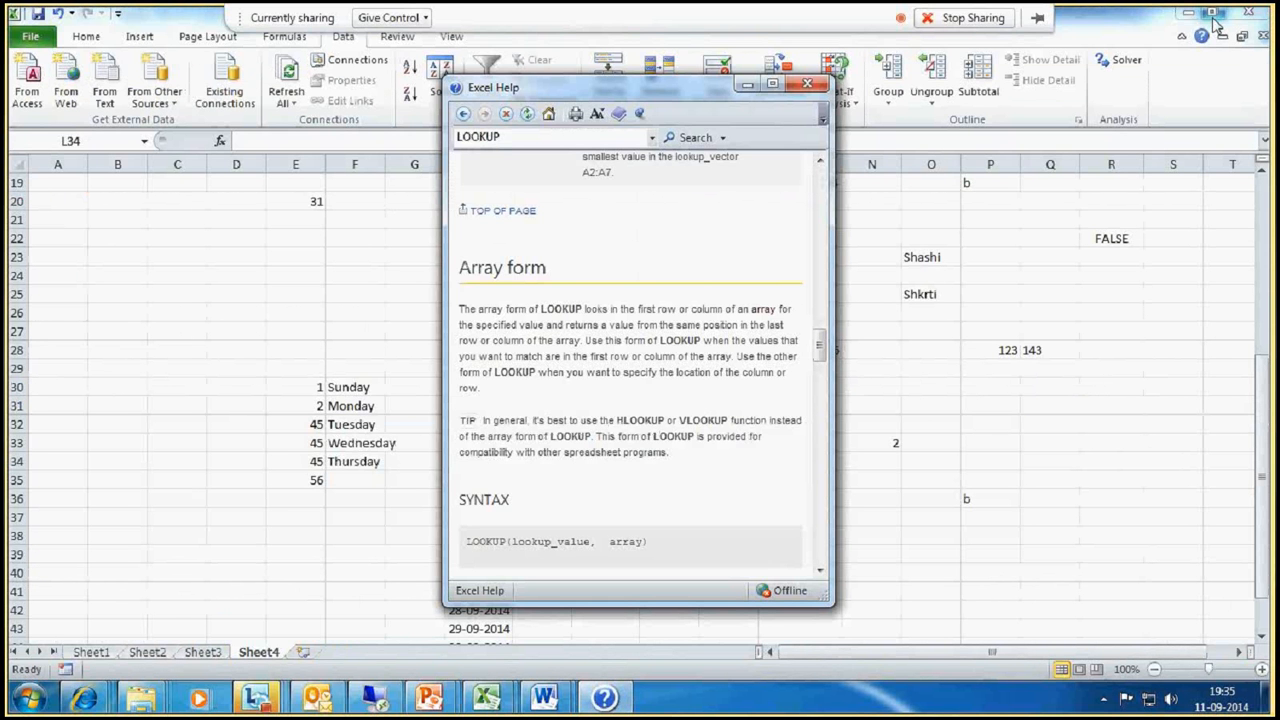
{"action": "left_click", "coordinate": [807, 83]}
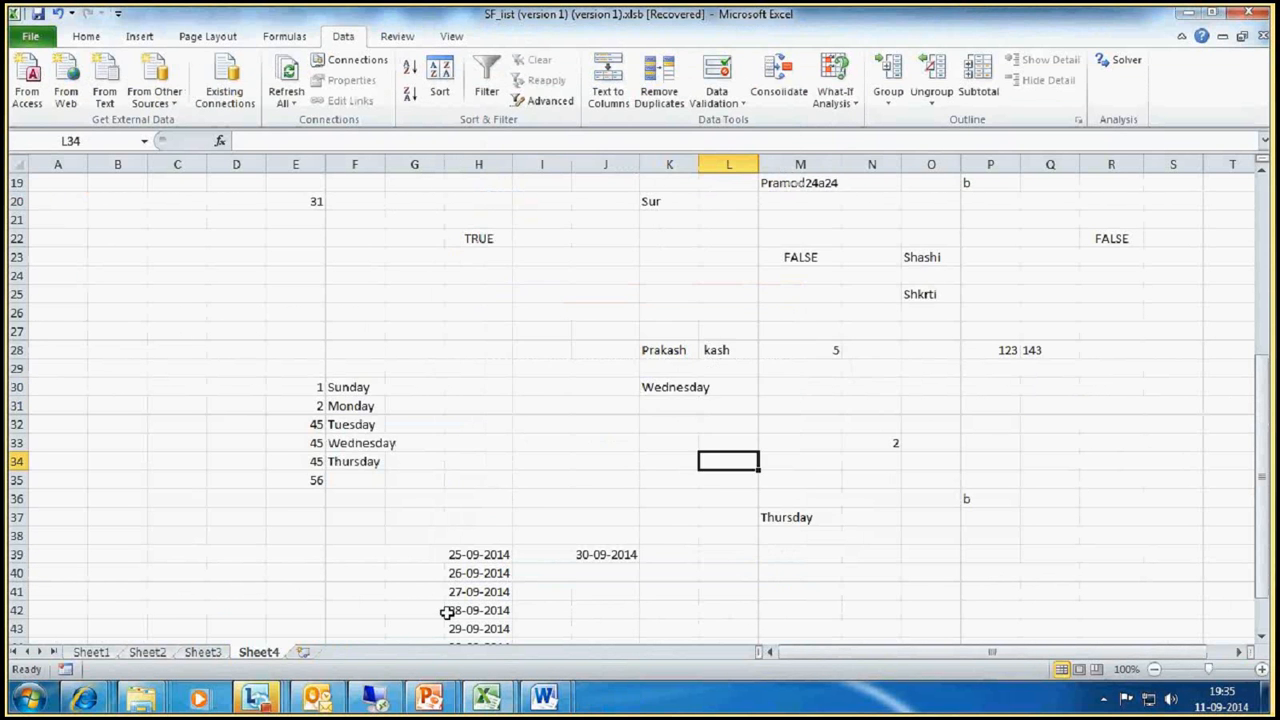
Step: View the Weekly Tasks sheet in the Store Master Tasks 20140906 workbook, then return to the SF_list workbook
{"action": "mouse_move", "coordinate": [505, 706]}
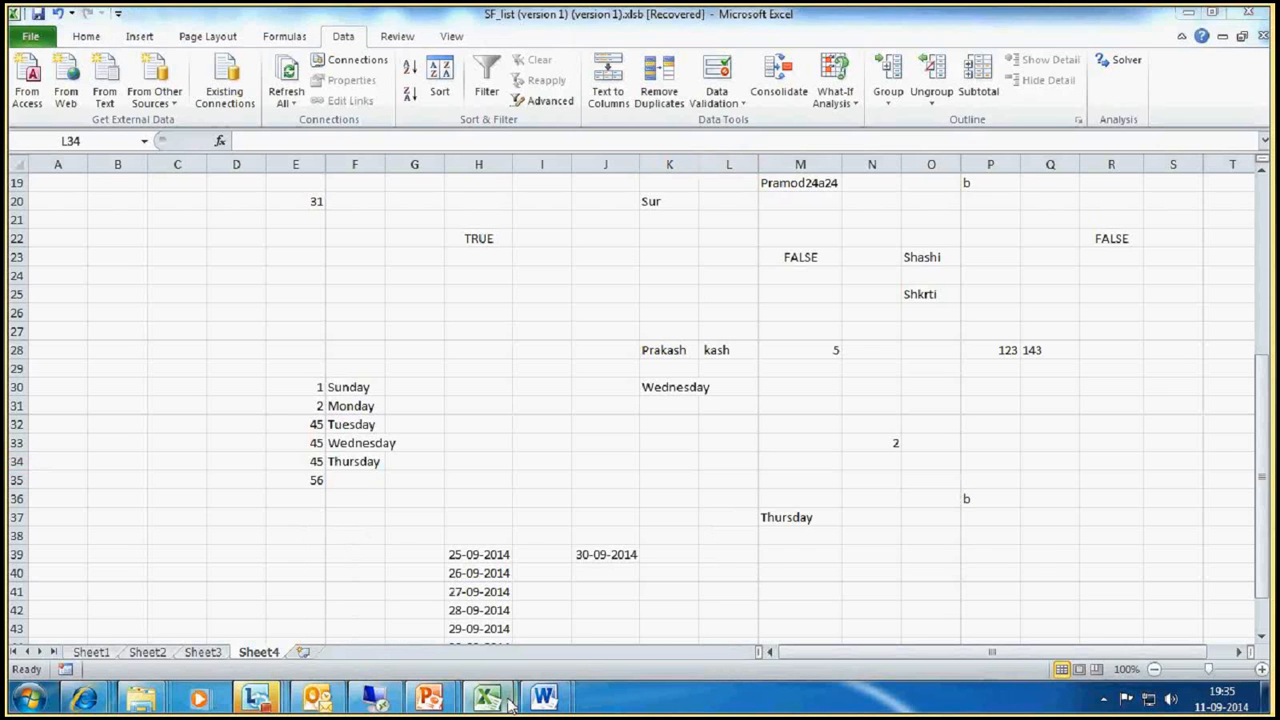
{"action": "left_click", "coordinate": [598, 600]}
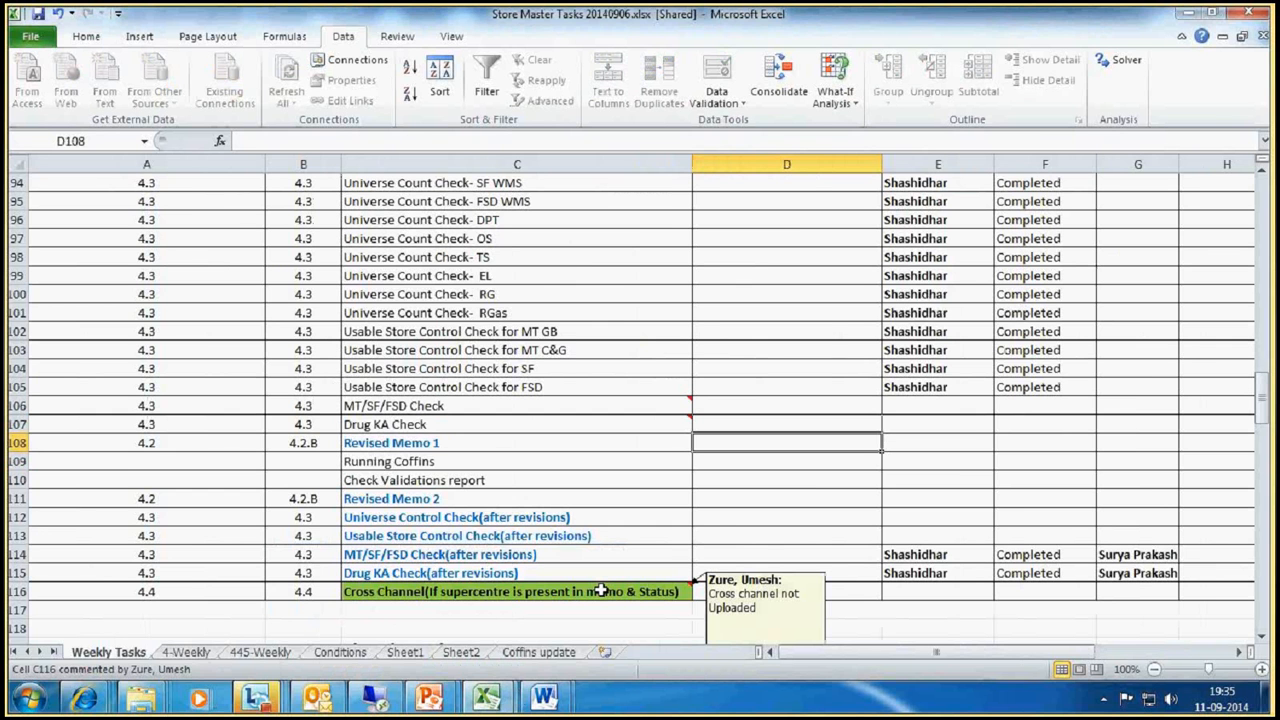
{"action": "left_click", "coordinate": [487, 697]}
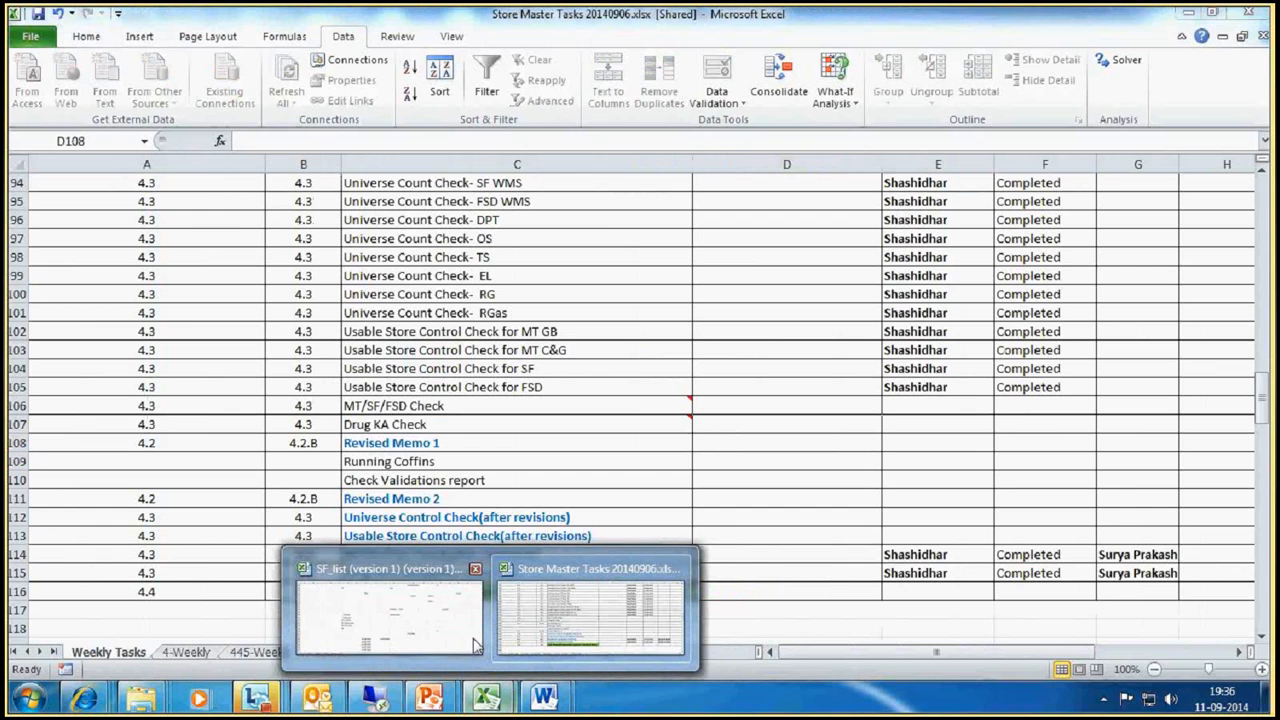
{"action": "mouse_move", "coordinate": [474, 640]}
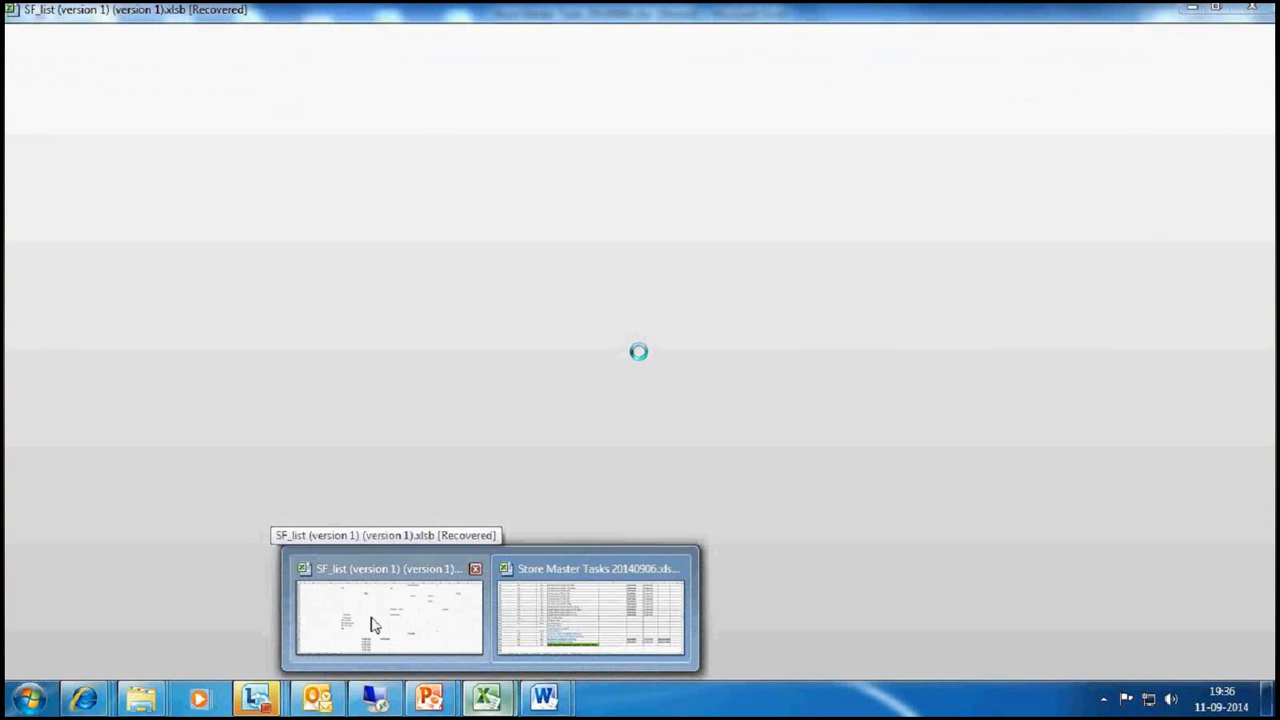
{"action": "mouse_move", "coordinate": [590, 630]}
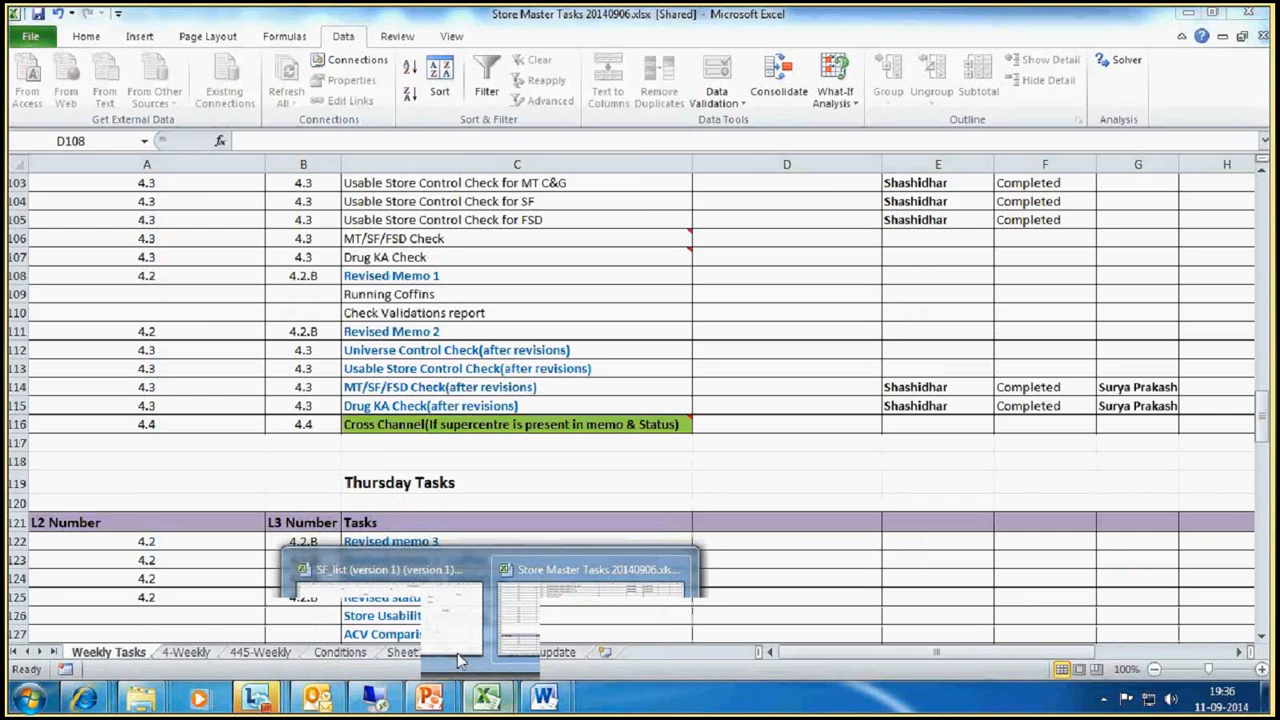
{"action": "left_click", "coordinate": [425, 628]}
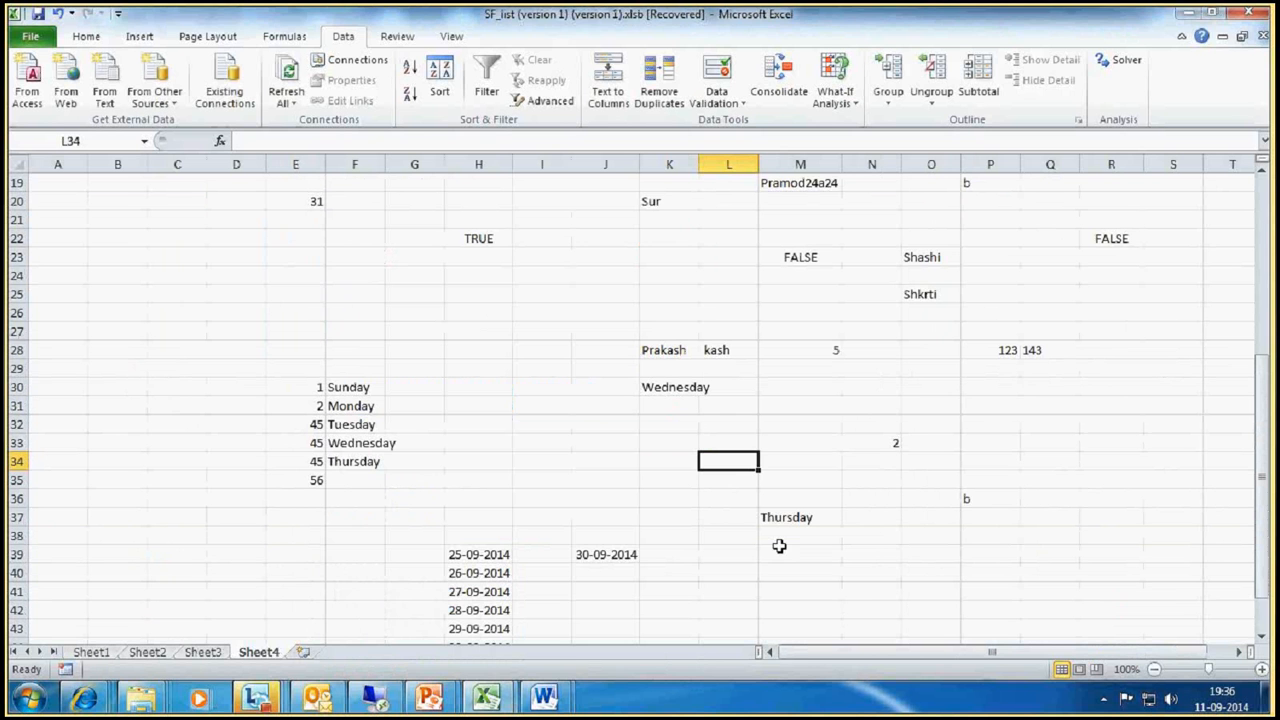
Step: Switch from Excel to the Lync meeting window that is sharing the screen
{"action": "left_click", "coordinate": [487, 700]}
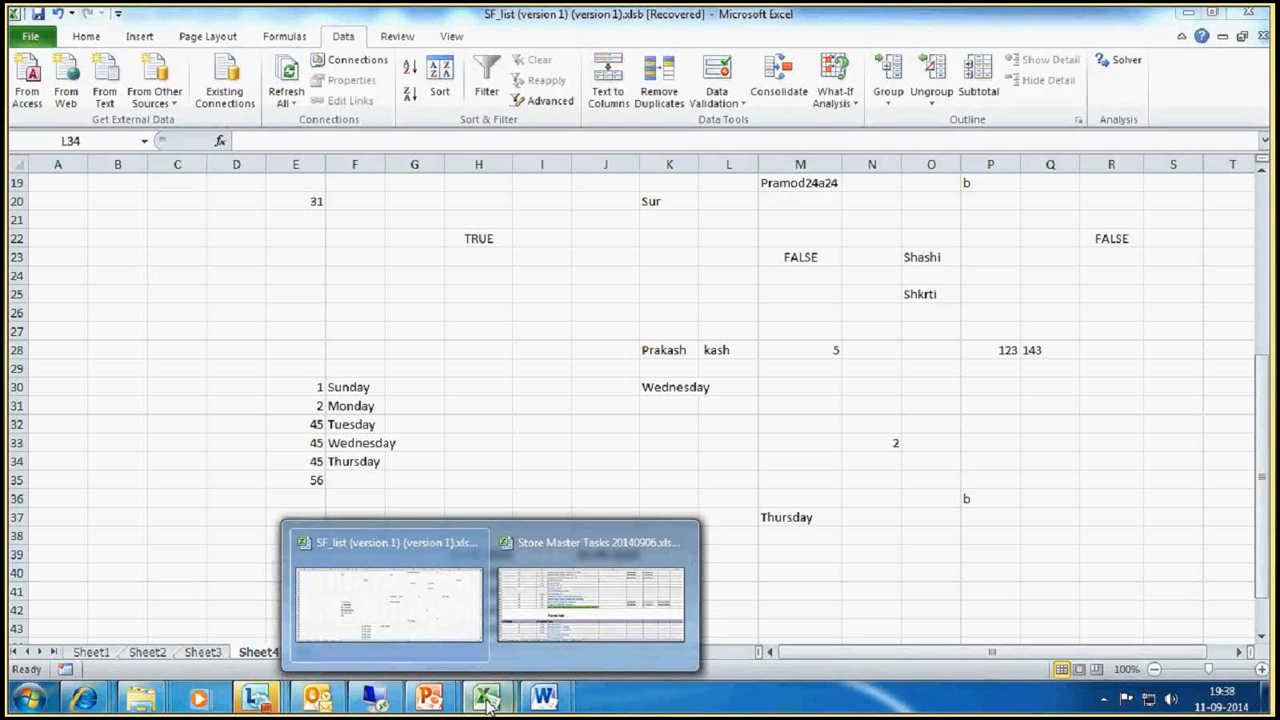
{"action": "left_click", "coordinate": [490, 658]}
{"action": "left_click", "coordinate": [278, 703]}
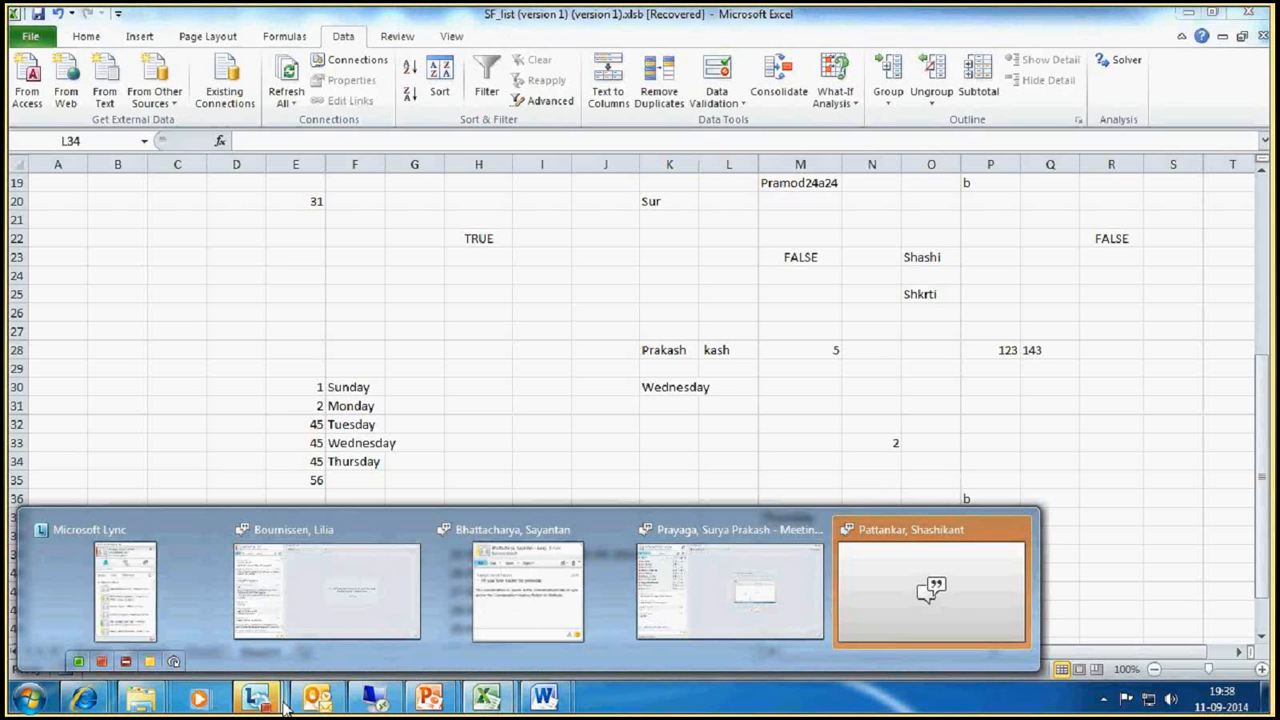
{"action": "left_click", "coordinate": [734, 594]}
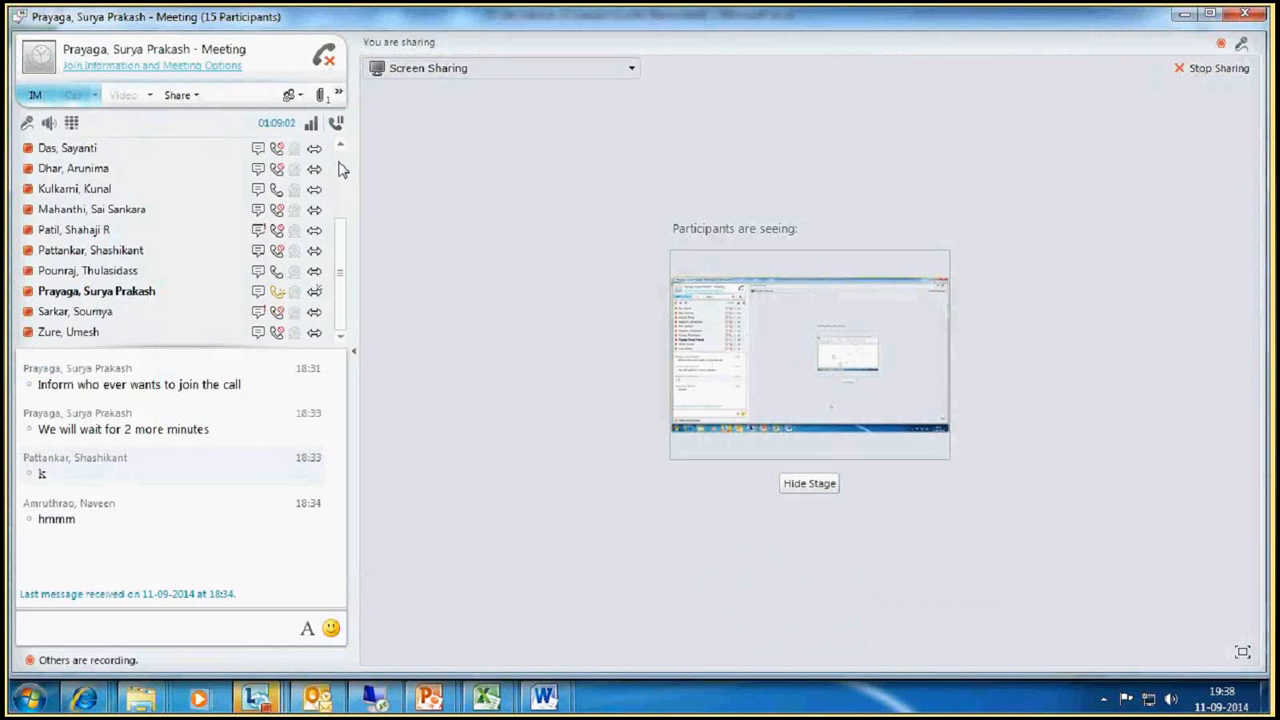
Step: Look through the meeting's list of presenters, then leave the Lync call
{"action": "left_click", "coordinate": [340, 170]}
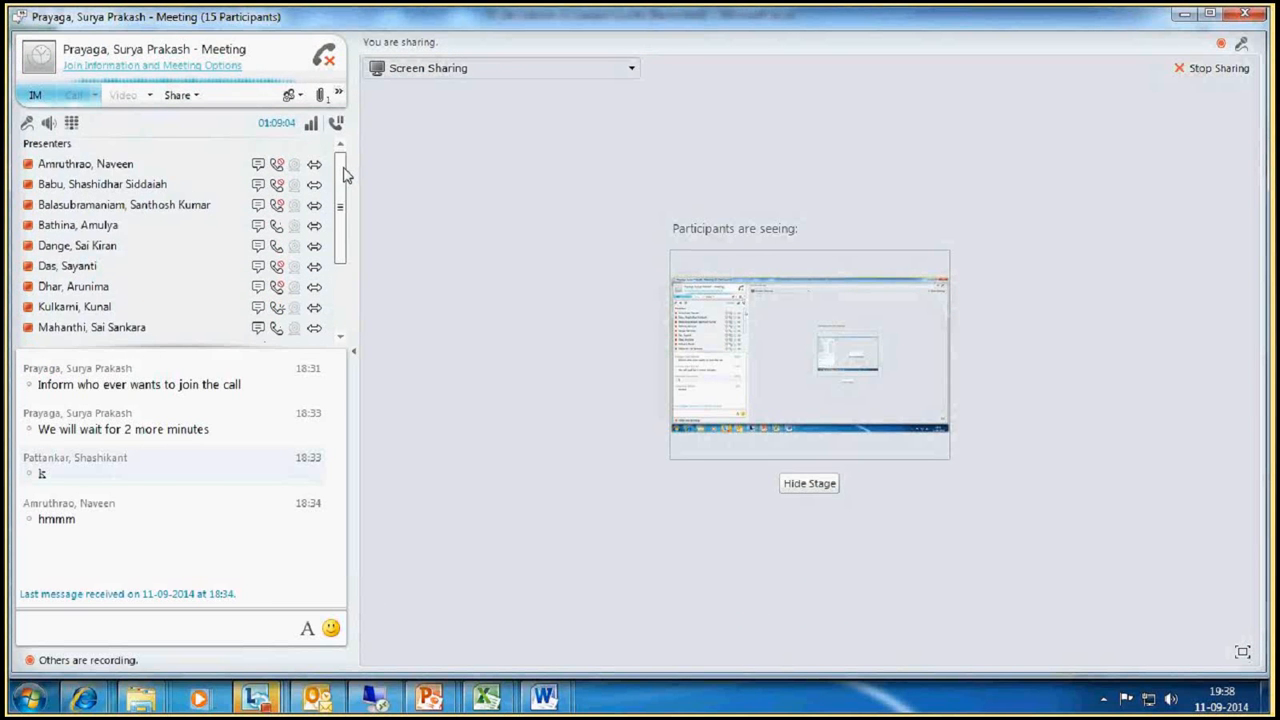
{"action": "left_click_drag", "start_coordinate": [346, 171], "coordinate": [341, 258]}
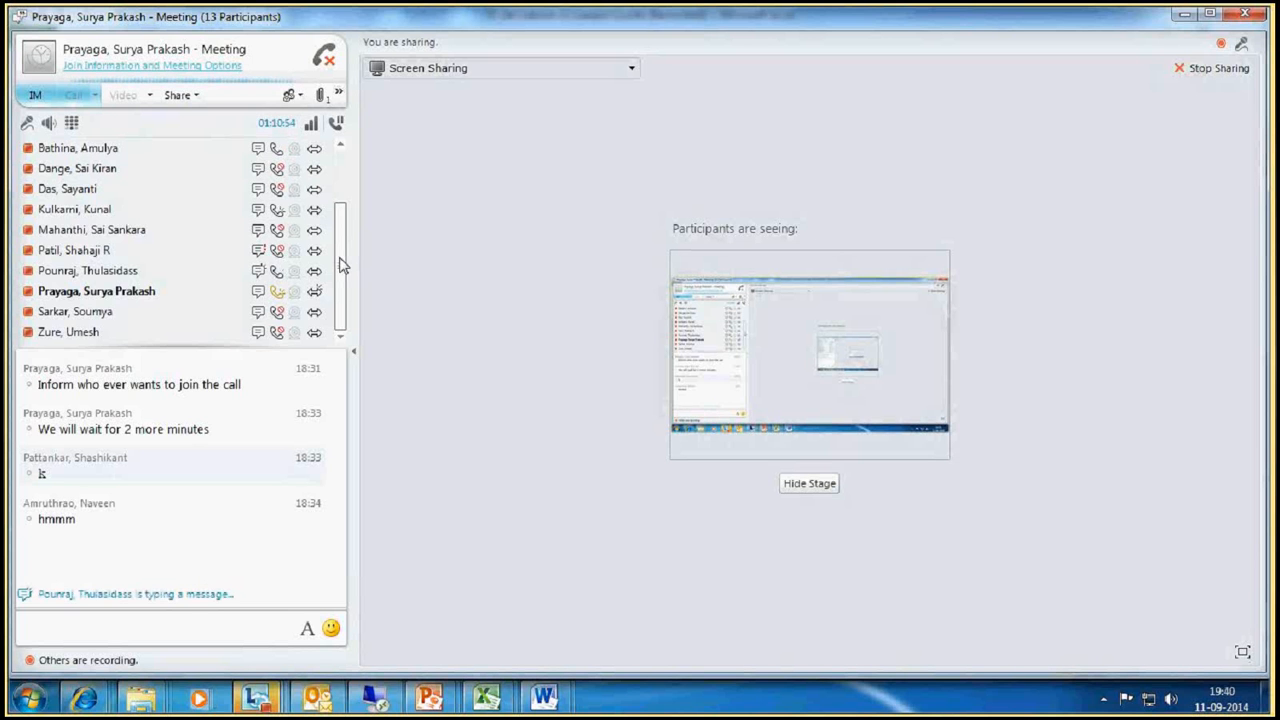
{"action": "left_click", "coordinate": [341, 172]}
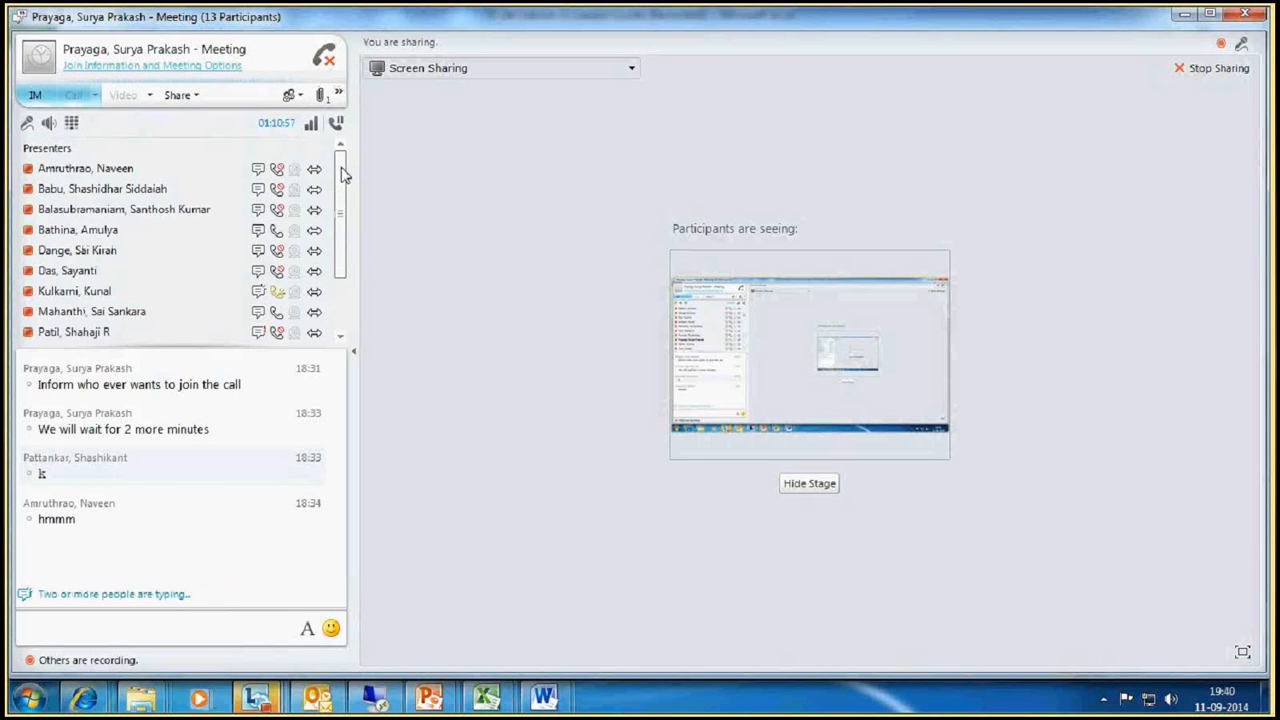
{"action": "left_click", "coordinate": [325, 66]}
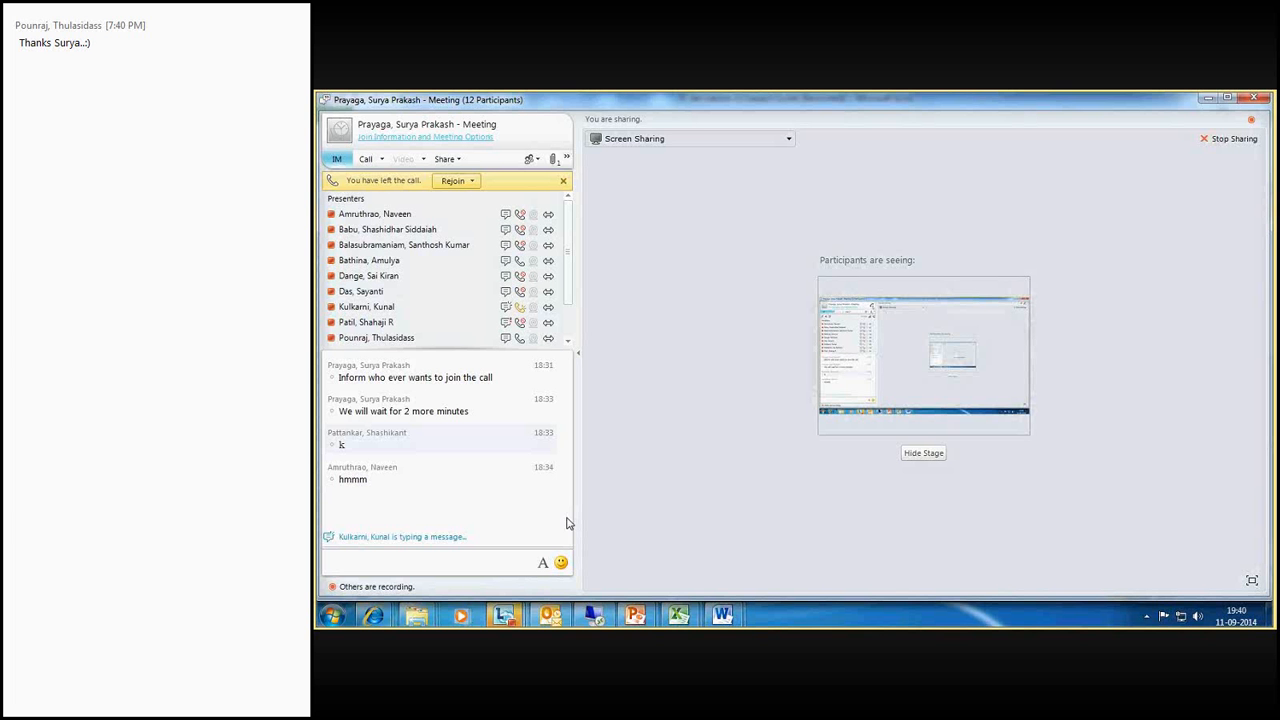